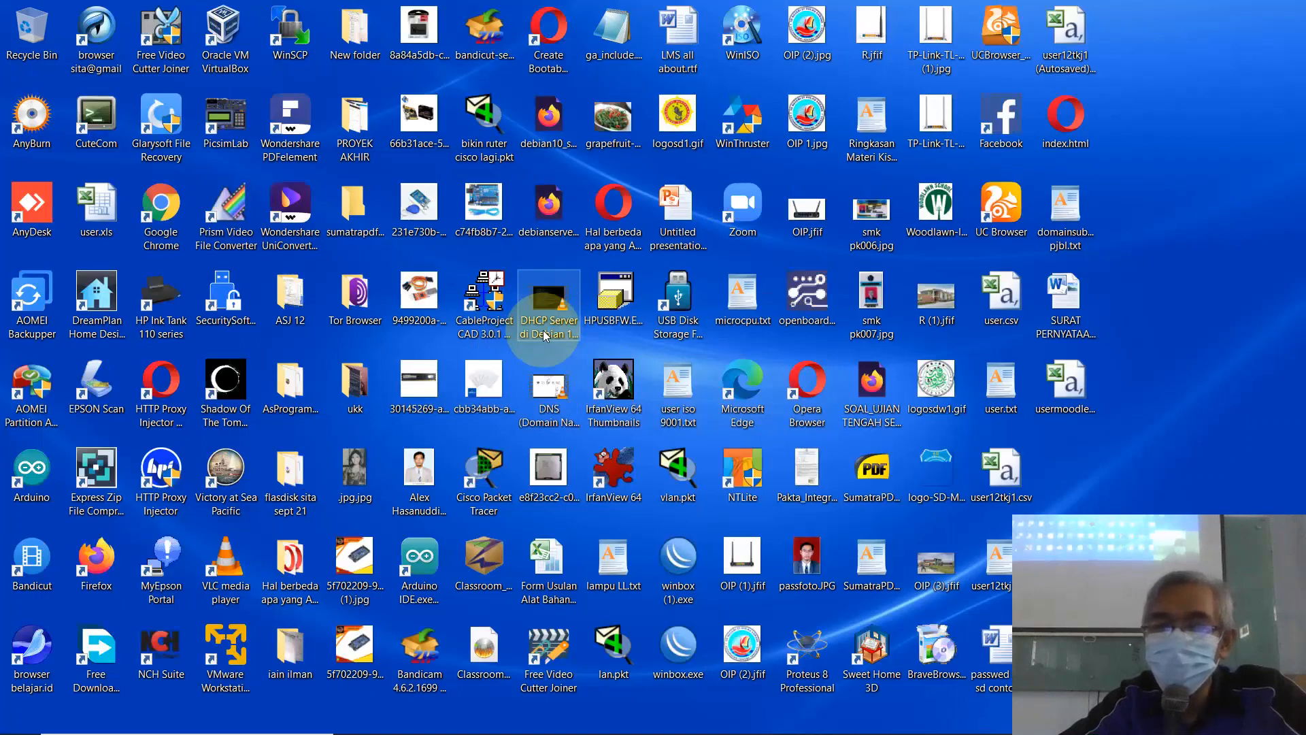
# Step: Launch Microsoft Word from its desktop shortcut to get blank Document1
pyautogui.doubleClick(543, 329)
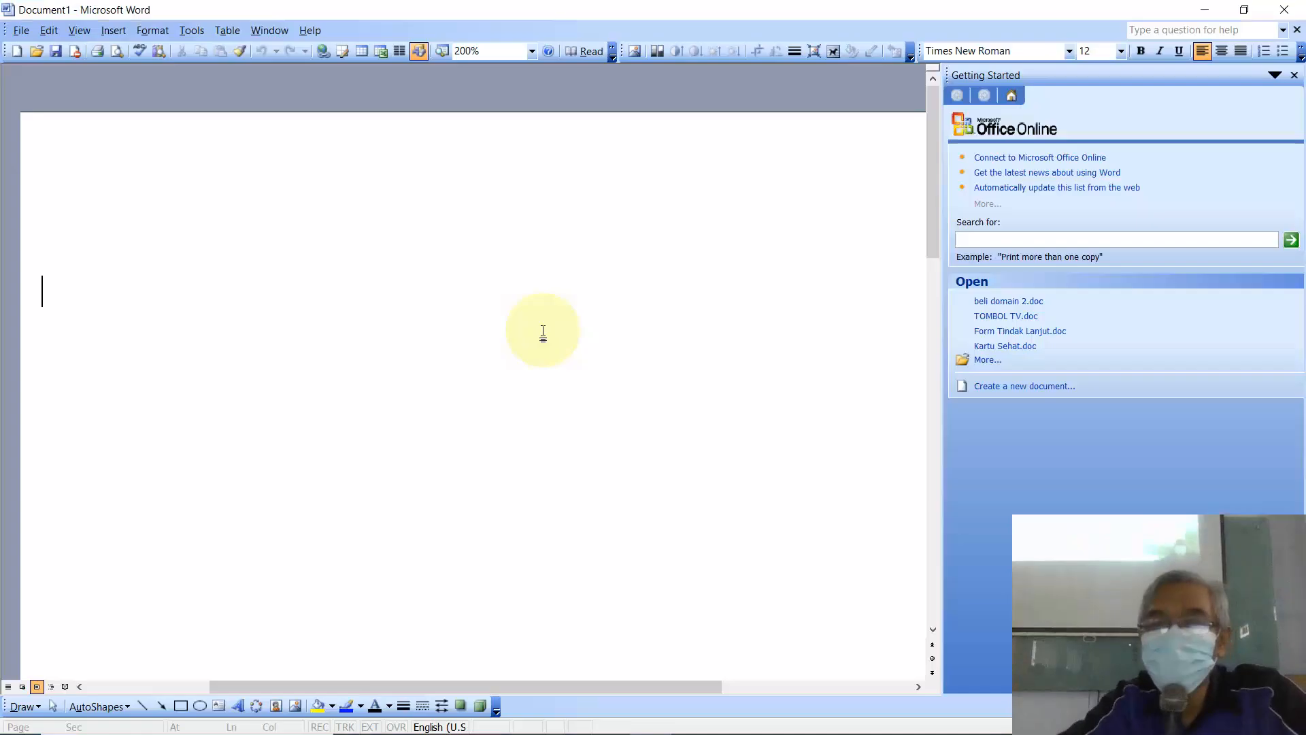
# Step: Type the heading 'MEMBUAT 3 KATEGORI DI MOODLE' in Word, then switch to the browser
pyautogui.click(1293, 75)
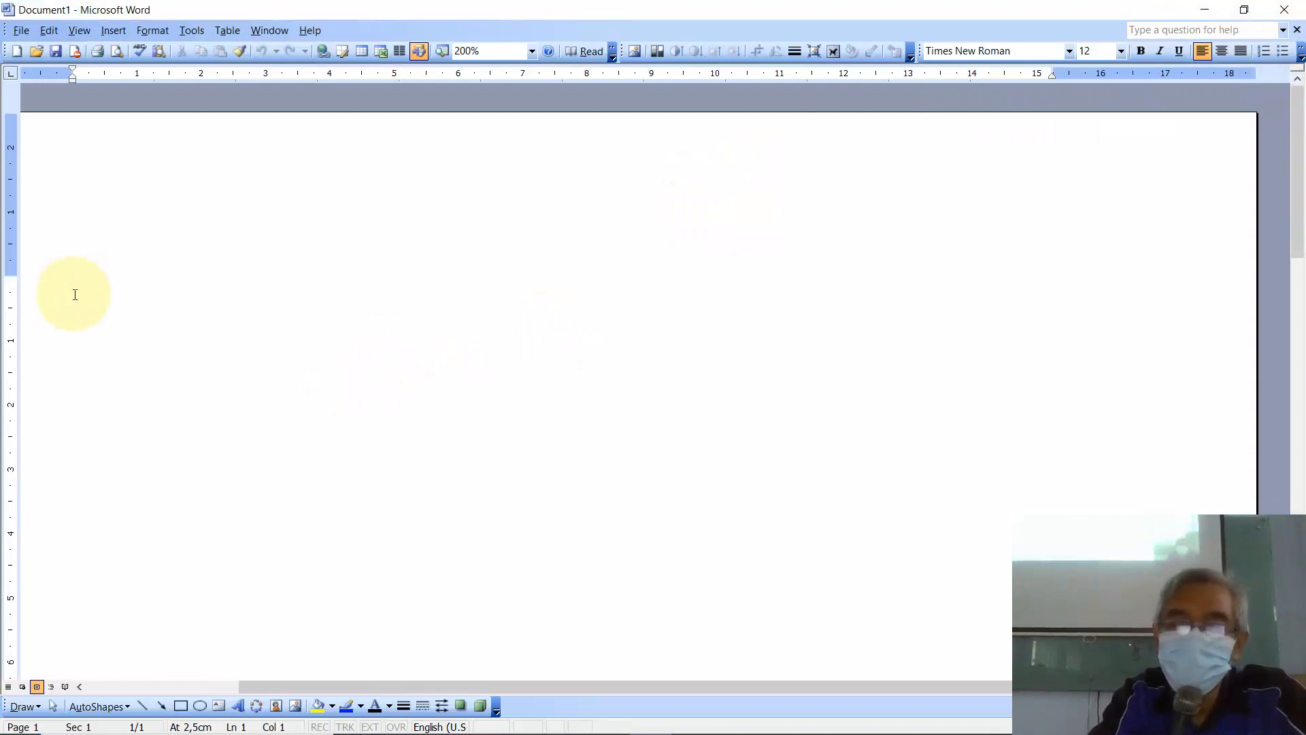
pyautogui.write('MEMBU')
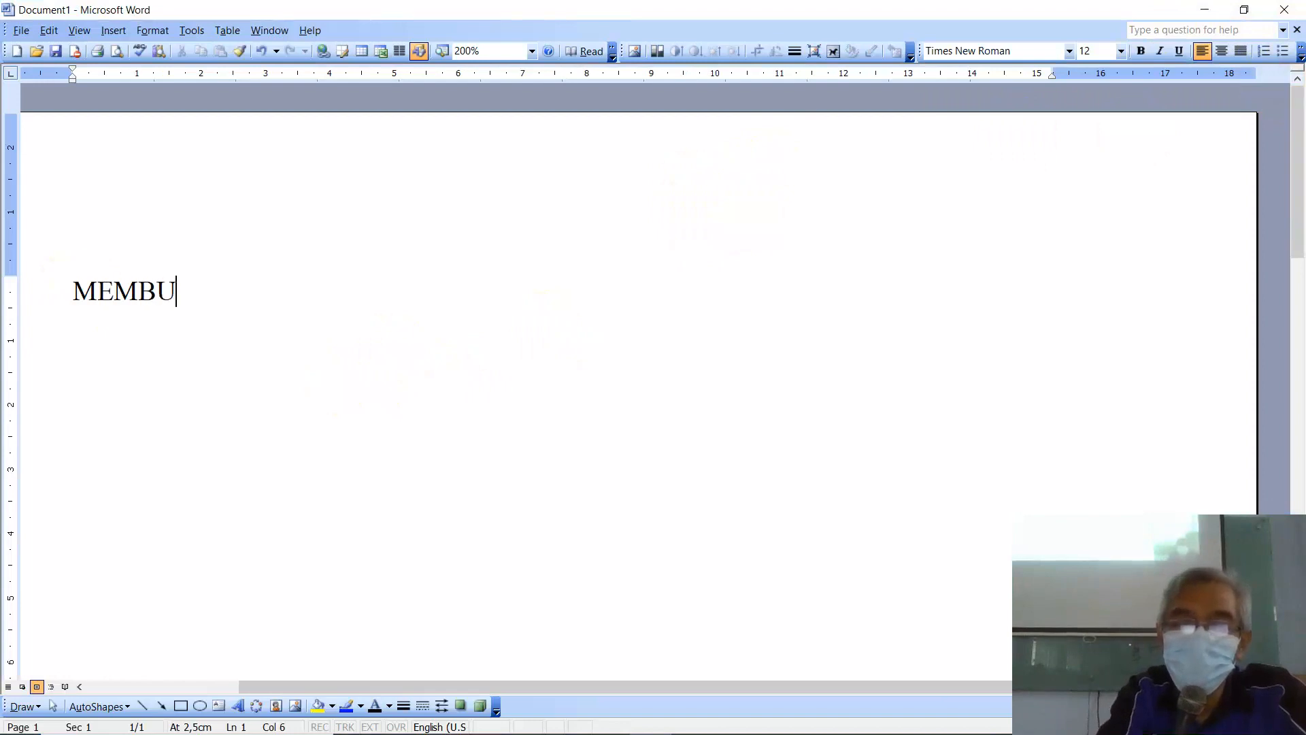
pyautogui.write('AT 3 ')
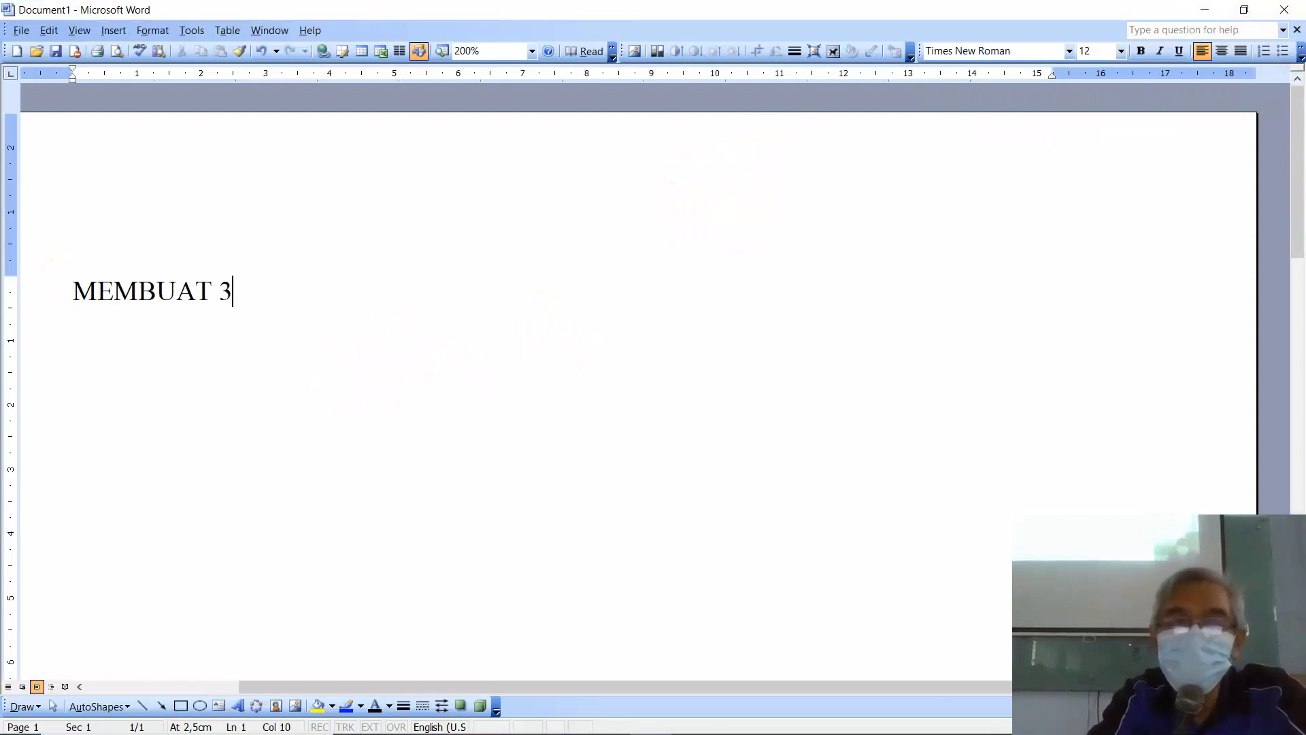
pyautogui.write('KAT')
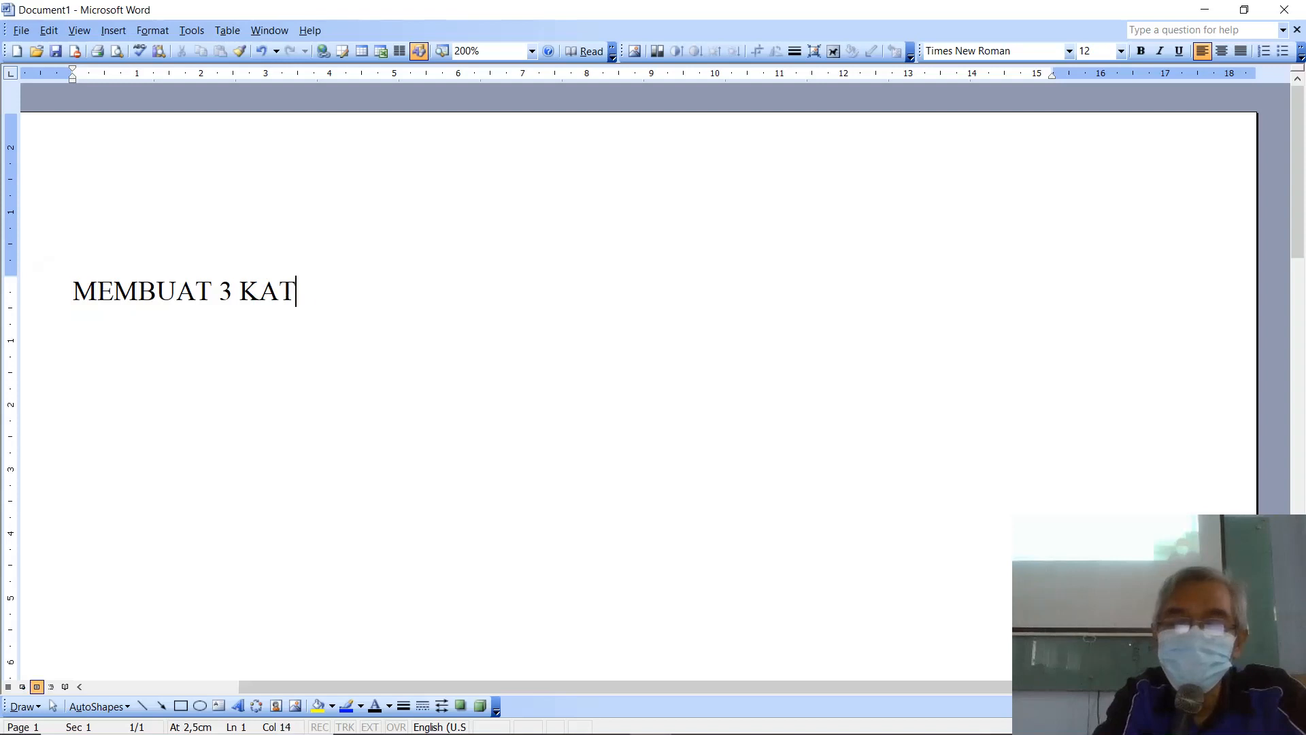
pyautogui.write('EGORI')
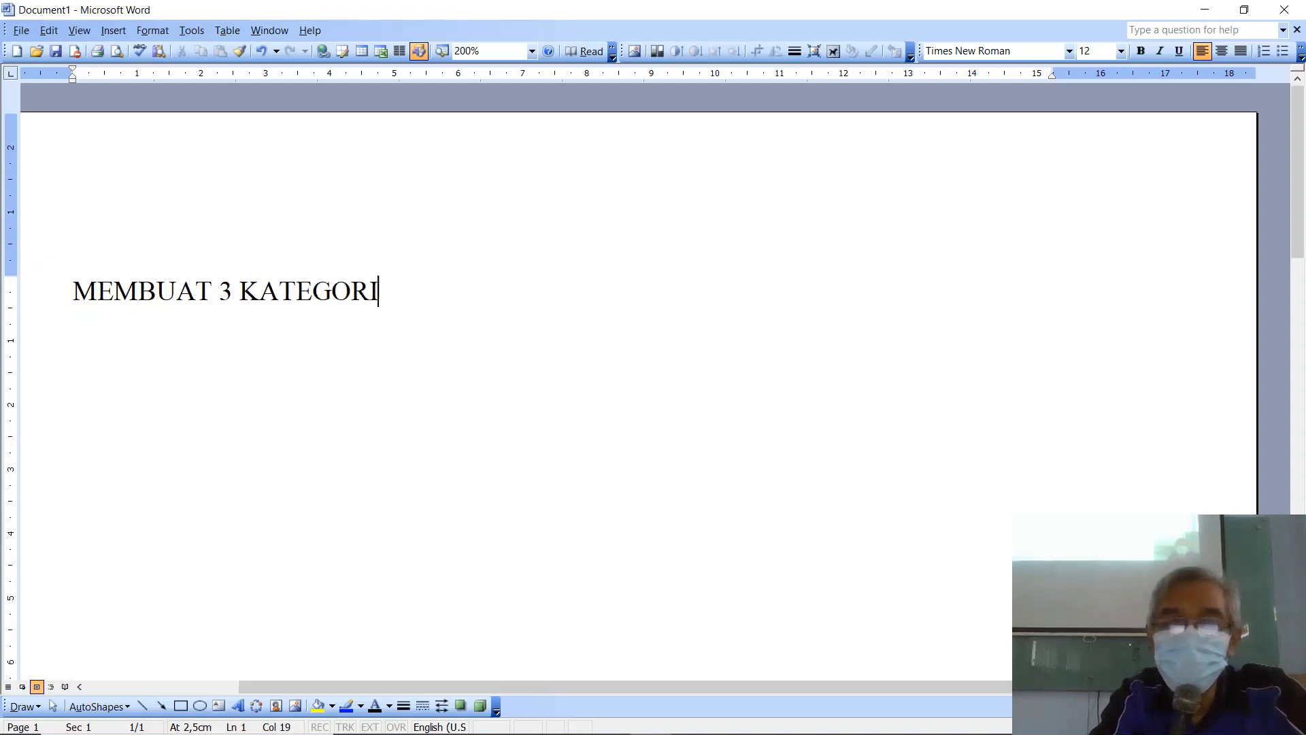
pyautogui.write(' DI MOOD')
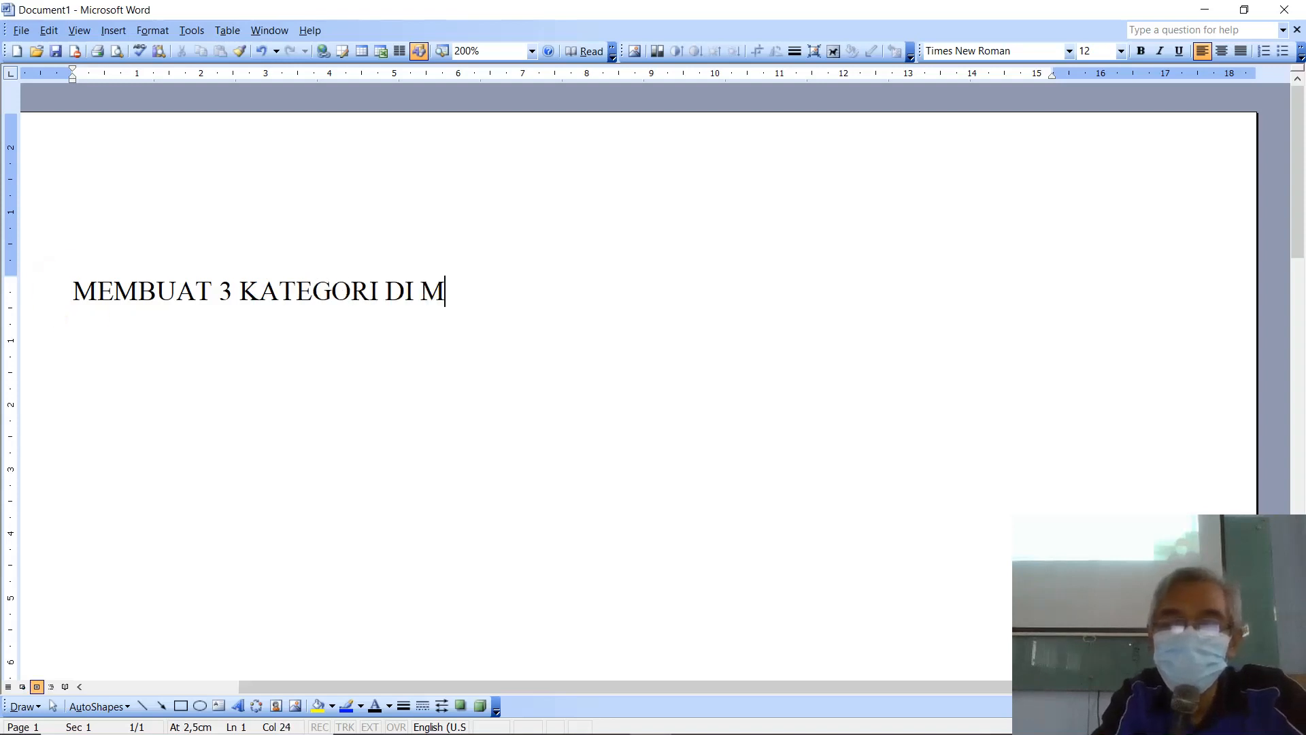
pyautogui.write('LE')
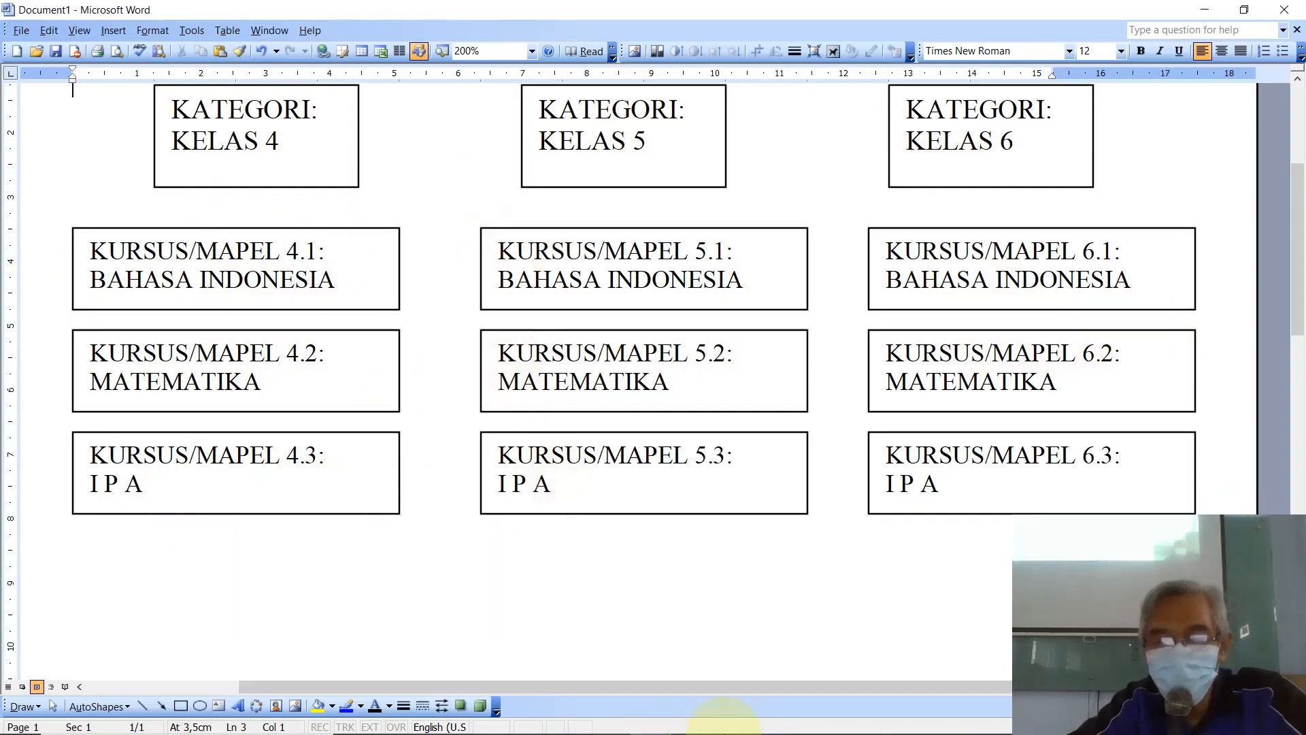
pyautogui.moveTo(680, 732)
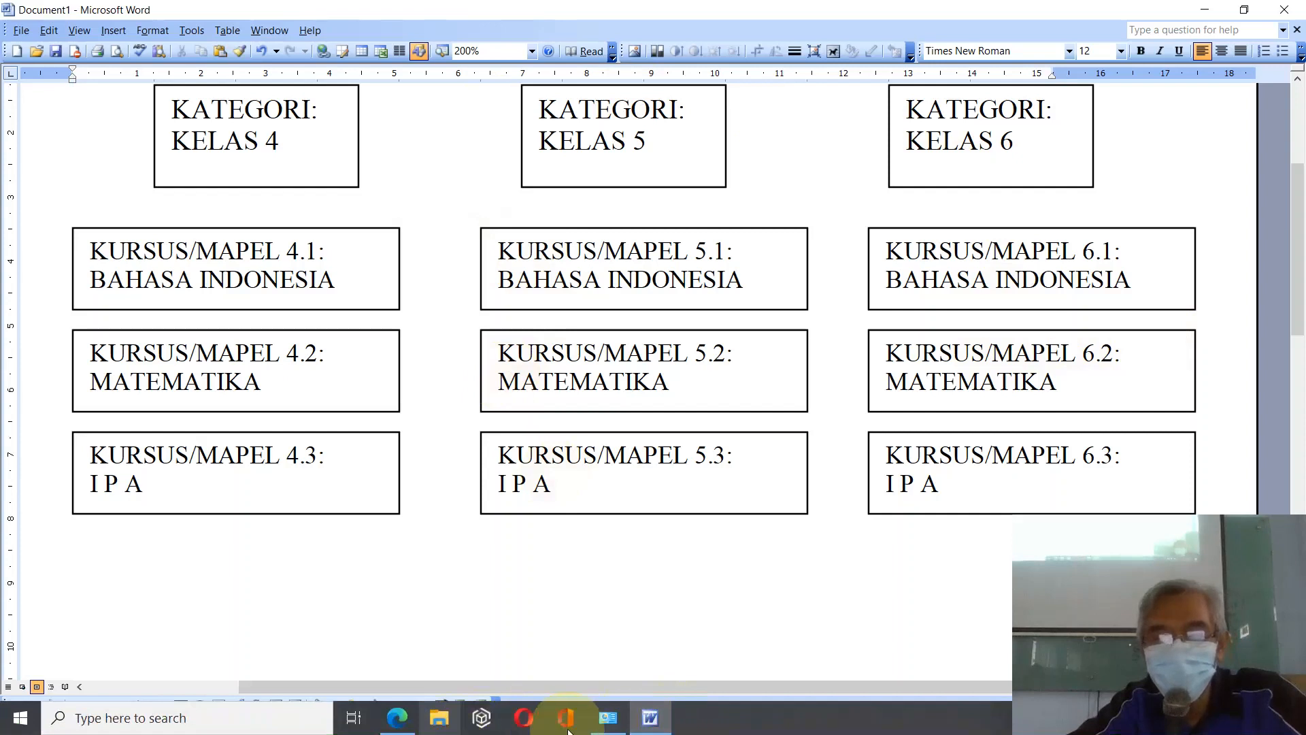
pyautogui.click(391, 725)
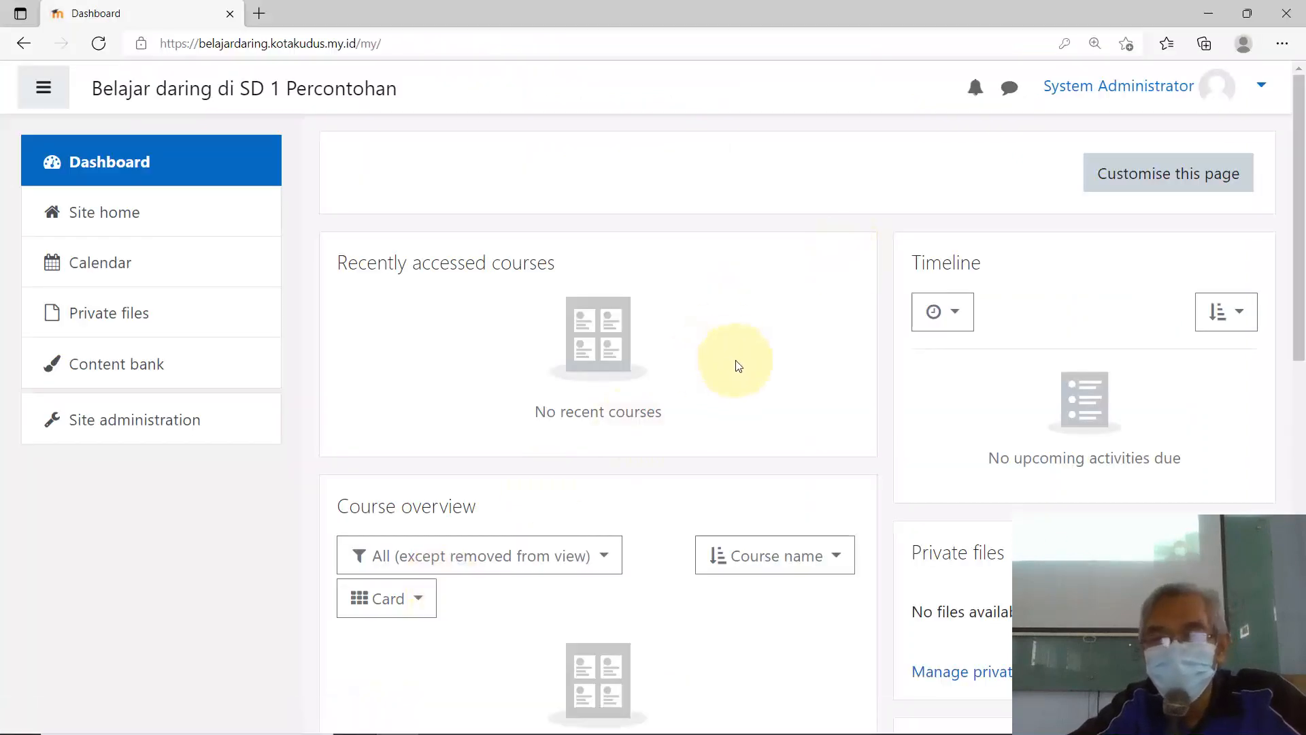
# Step: Go to Site administration and show its Courses section with the category management links
pyautogui.scroll(-4, 734, 358)
pyautogui.scroll(3, 733, 359)
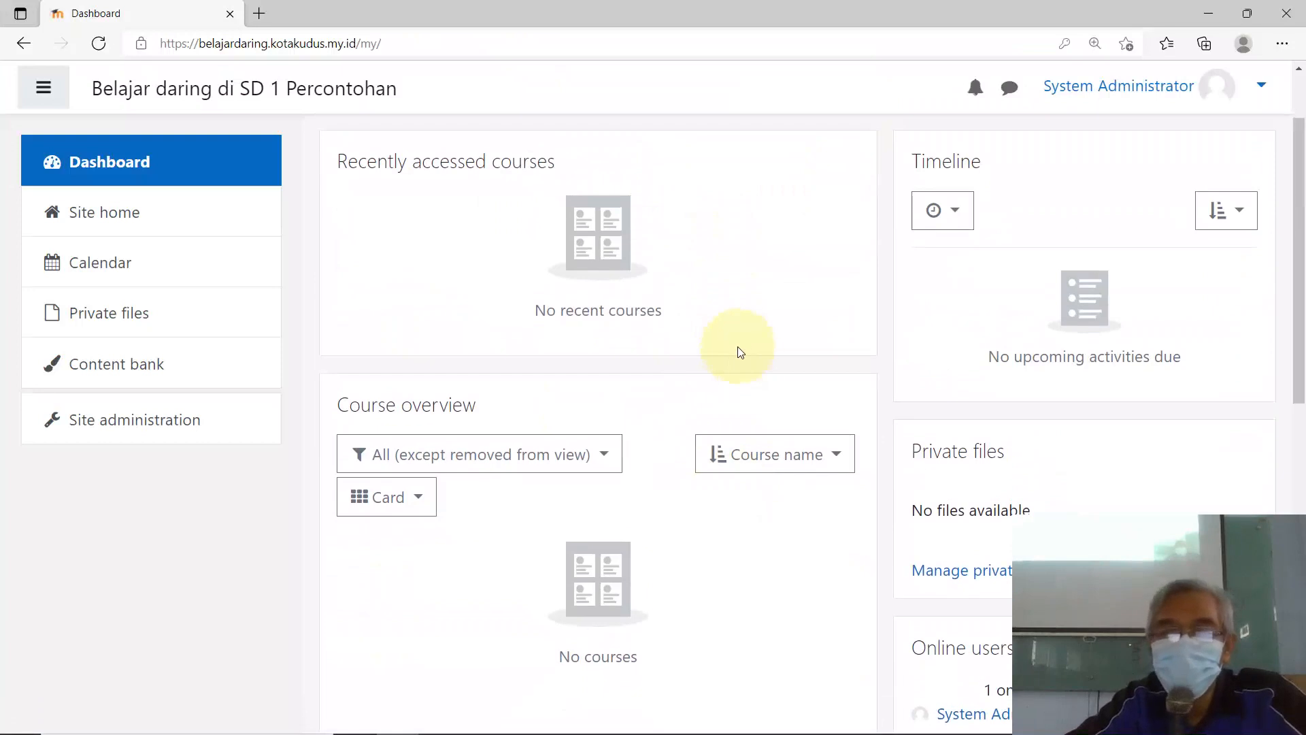
pyautogui.scroll(-2, 748, 347)
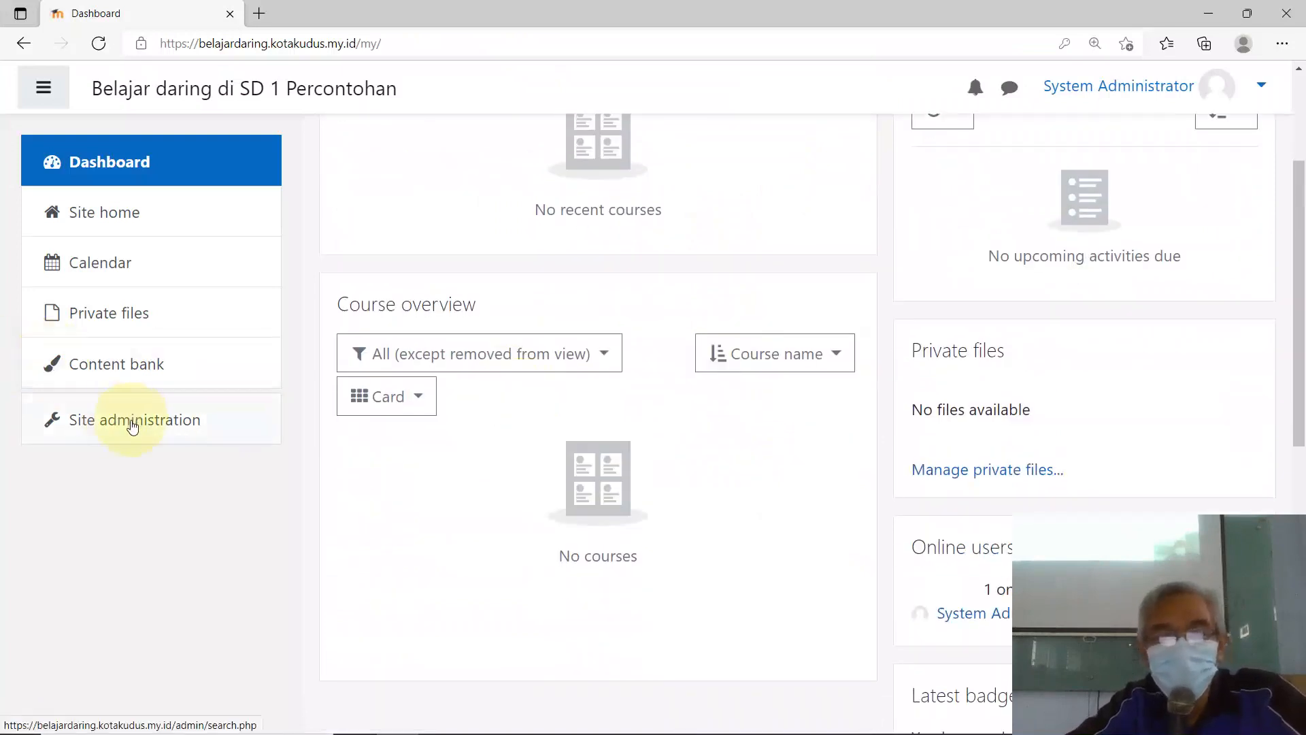
pyautogui.click(134, 427)
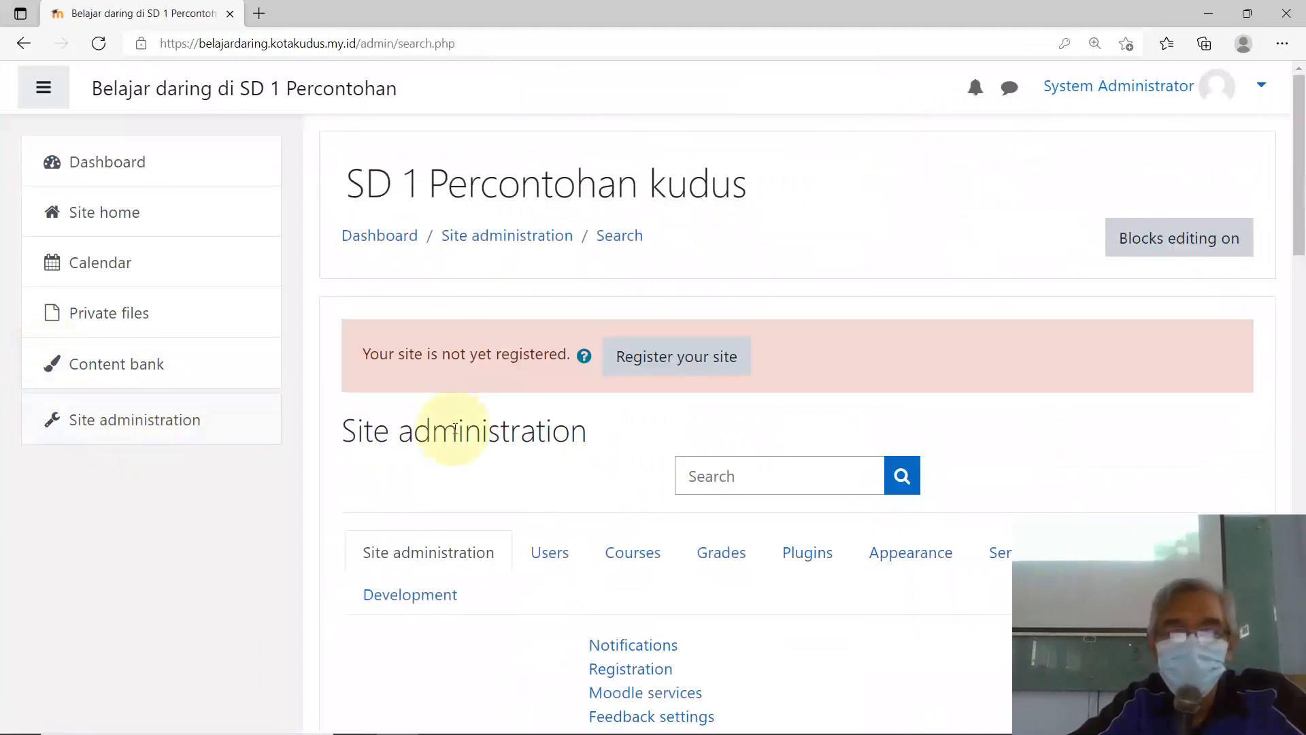
pyautogui.scroll(-5, 453, 428)
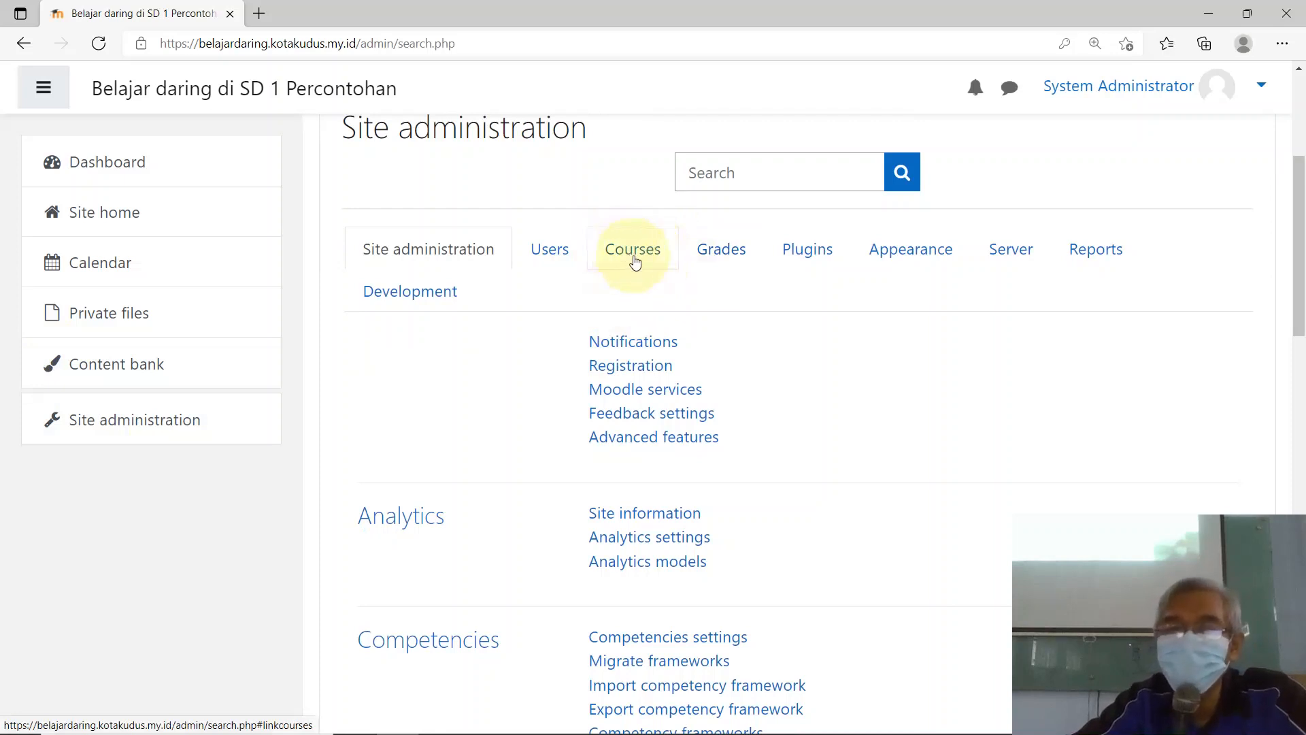
pyautogui.click(634, 260)
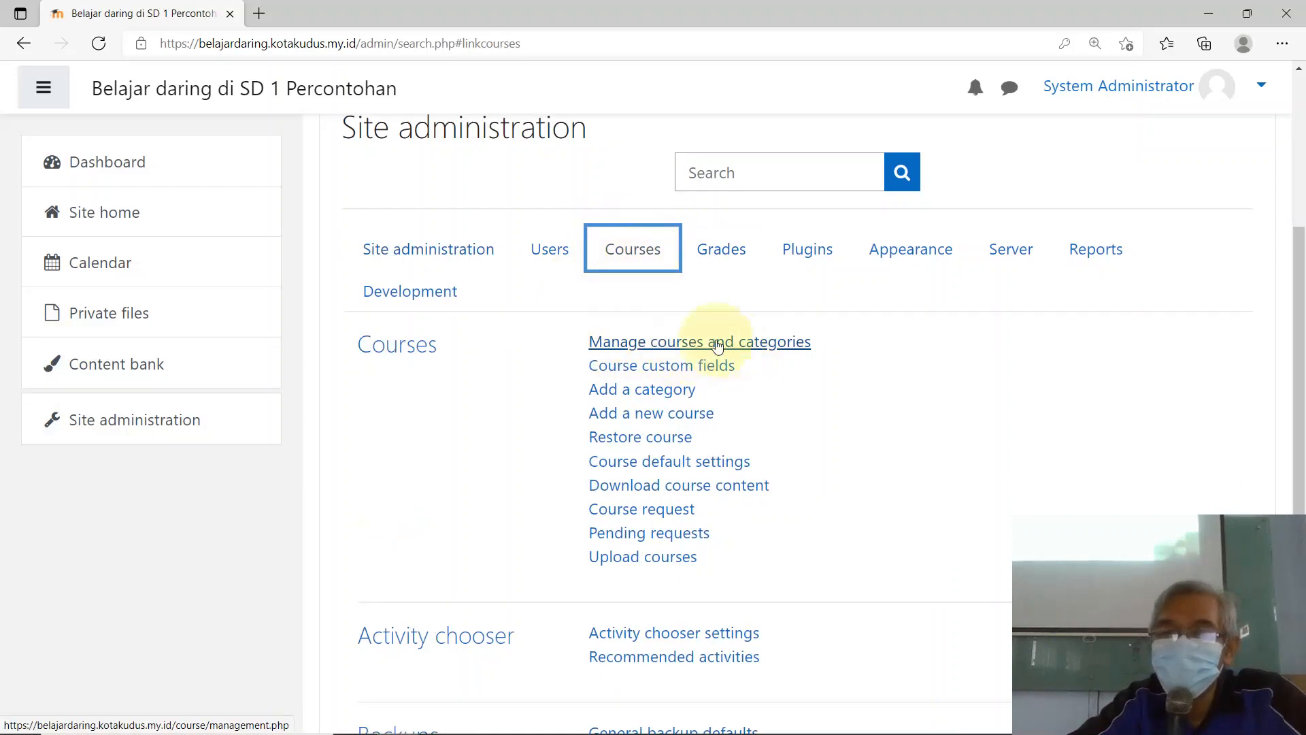
# Step: Open Manage courses and categories and review the Miscellaneous and Kelas 4–6 categories
pyautogui.click(678, 346)
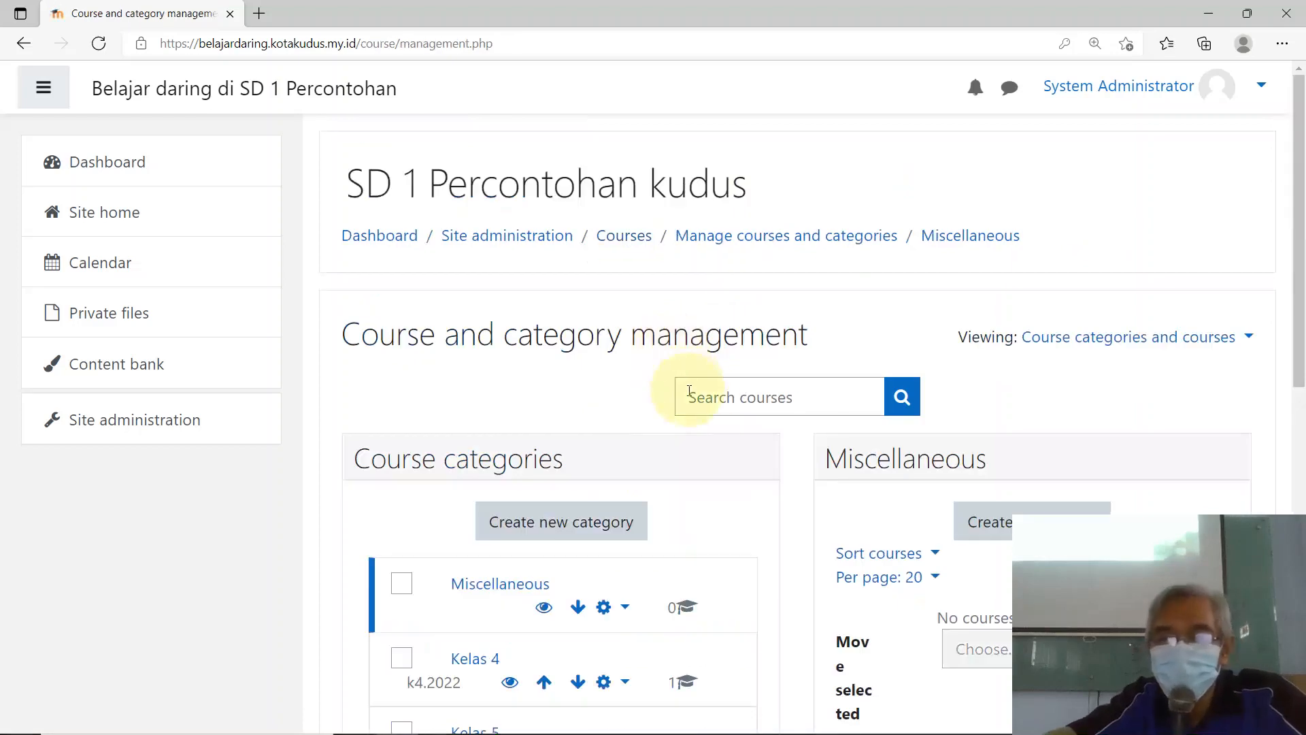
pyautogui.scroll(-4, 697, 388)
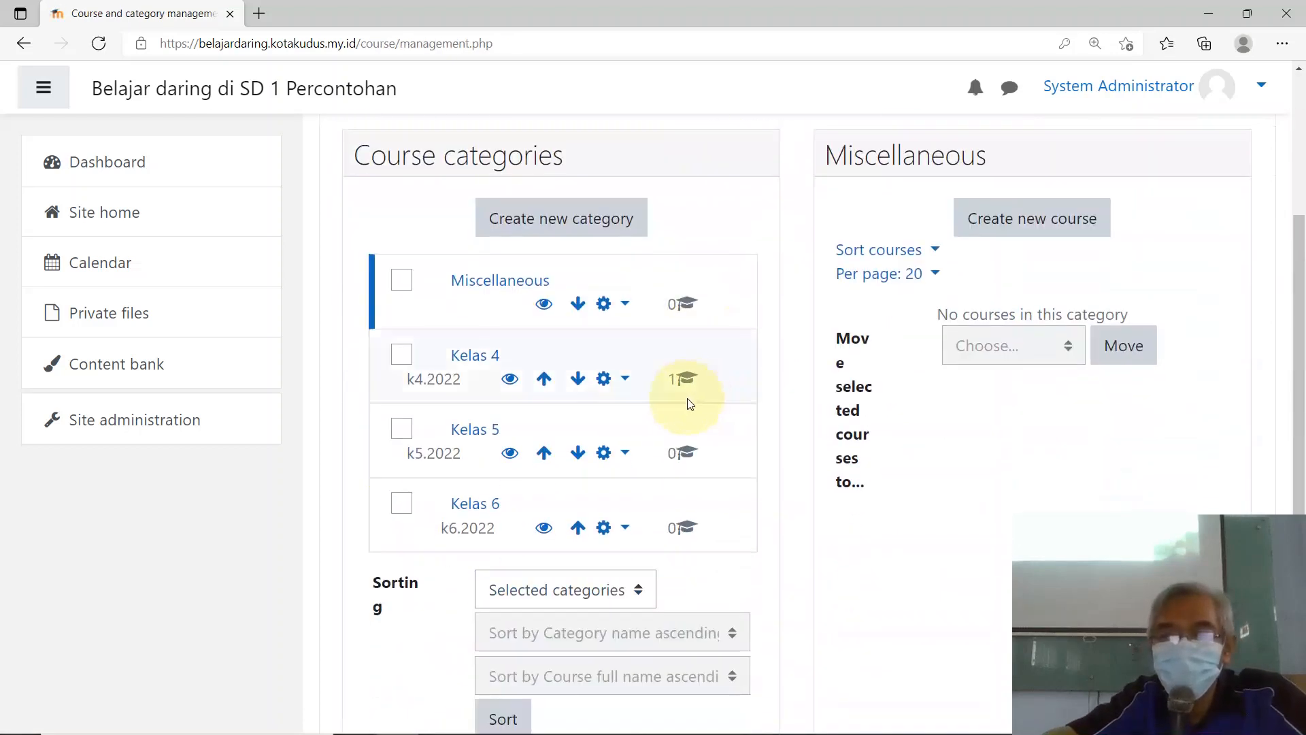
pyautogui.scroll(-4, 694, 395)
pyautogui.scroll(3, 701, 390)
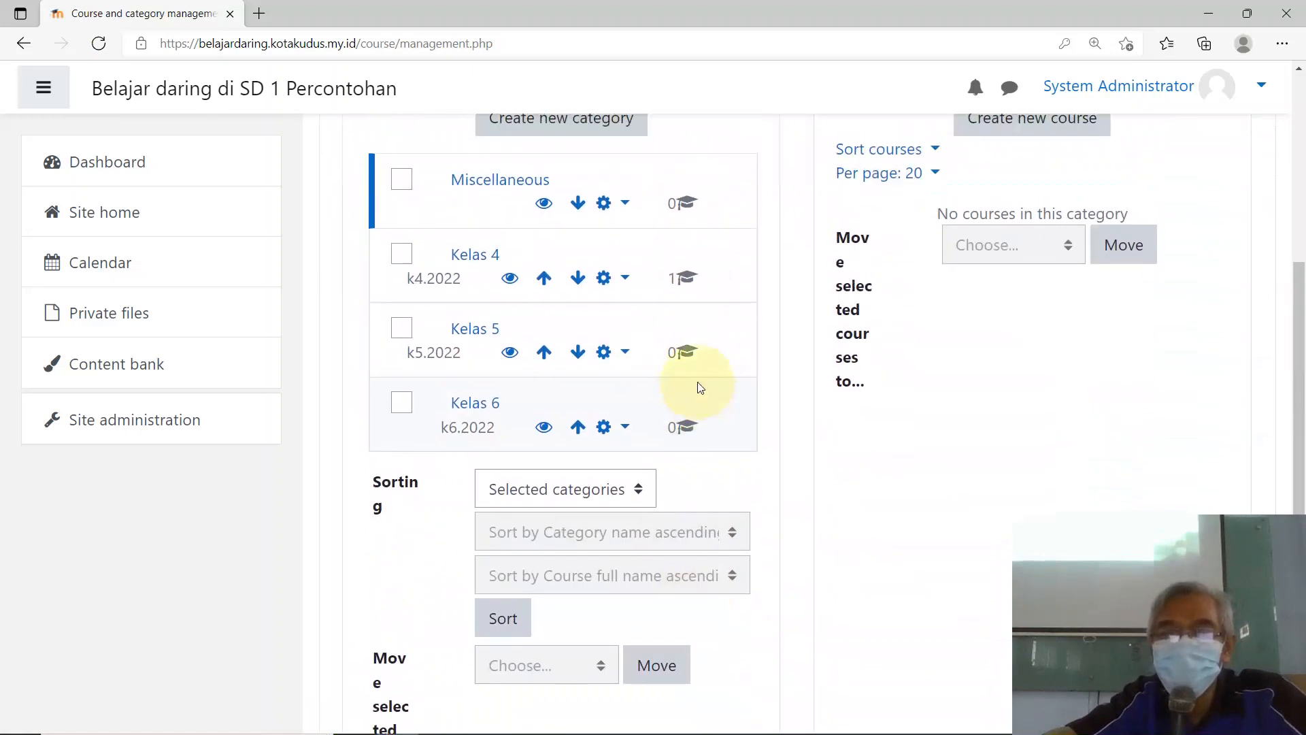
pyautogui.scroll(1, 698, 383)
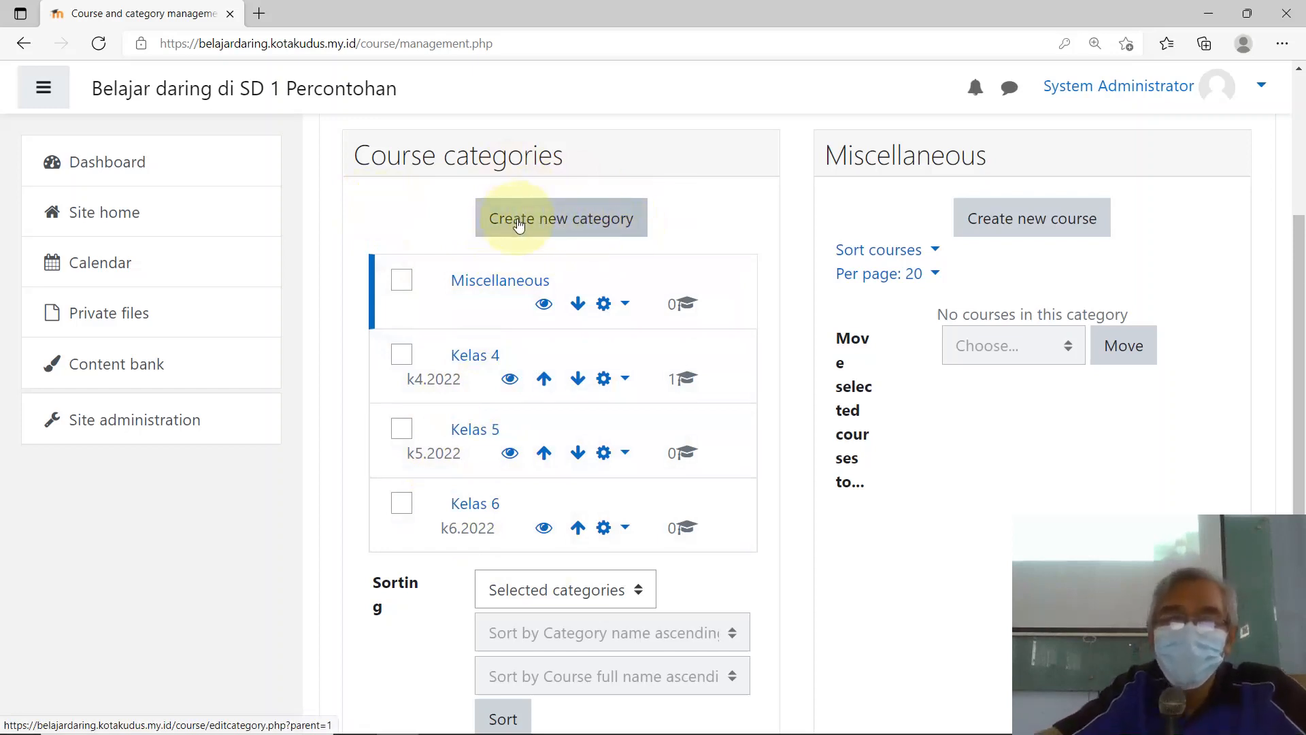
# Step: Create a new category with parent Top and name KELAS 3, moving to its ID number
pyautogui.click(573, 222)
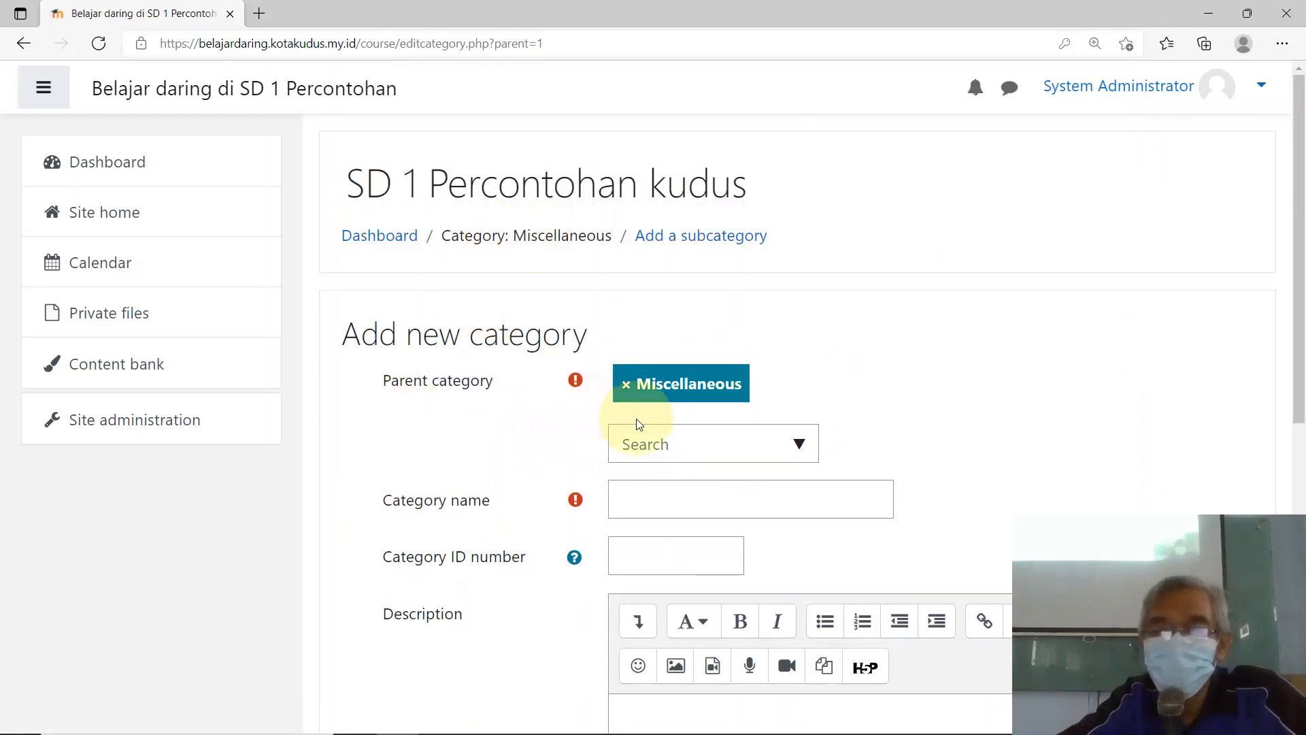
pyautogui.click(797, 446)
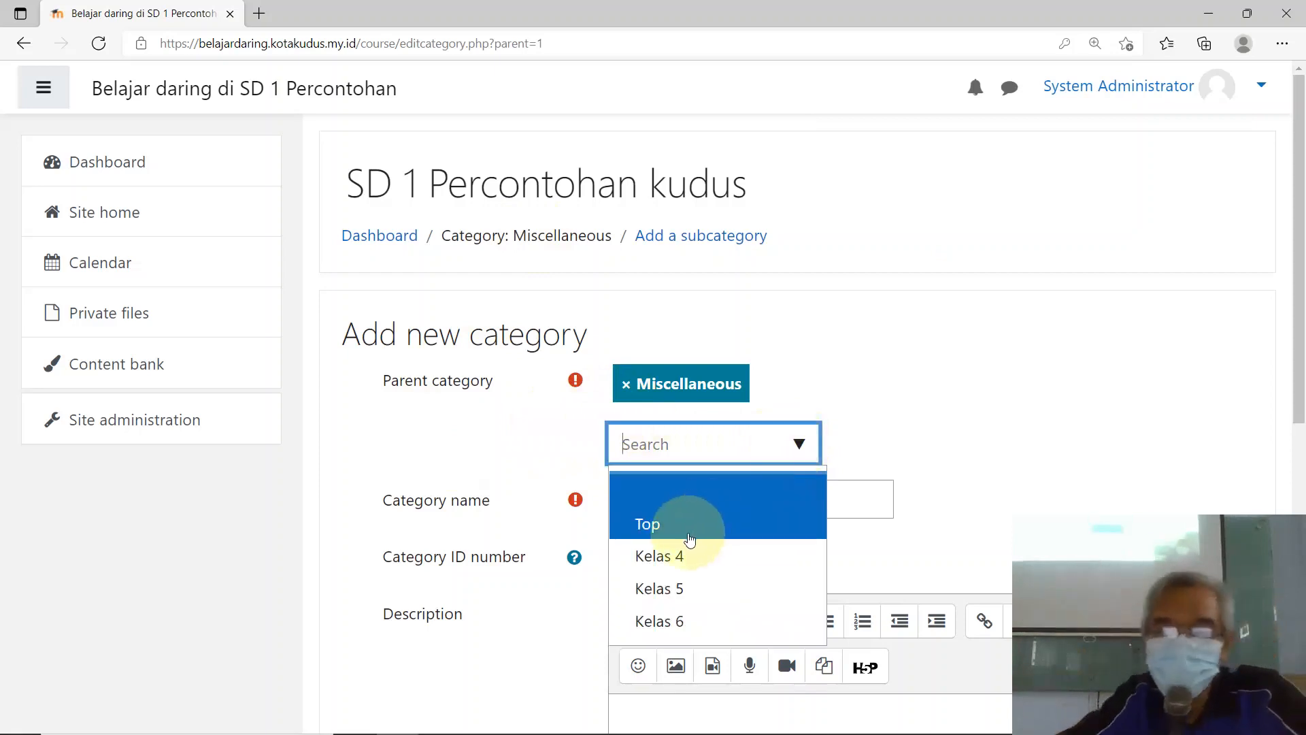
pyautogui.click(667, 528)
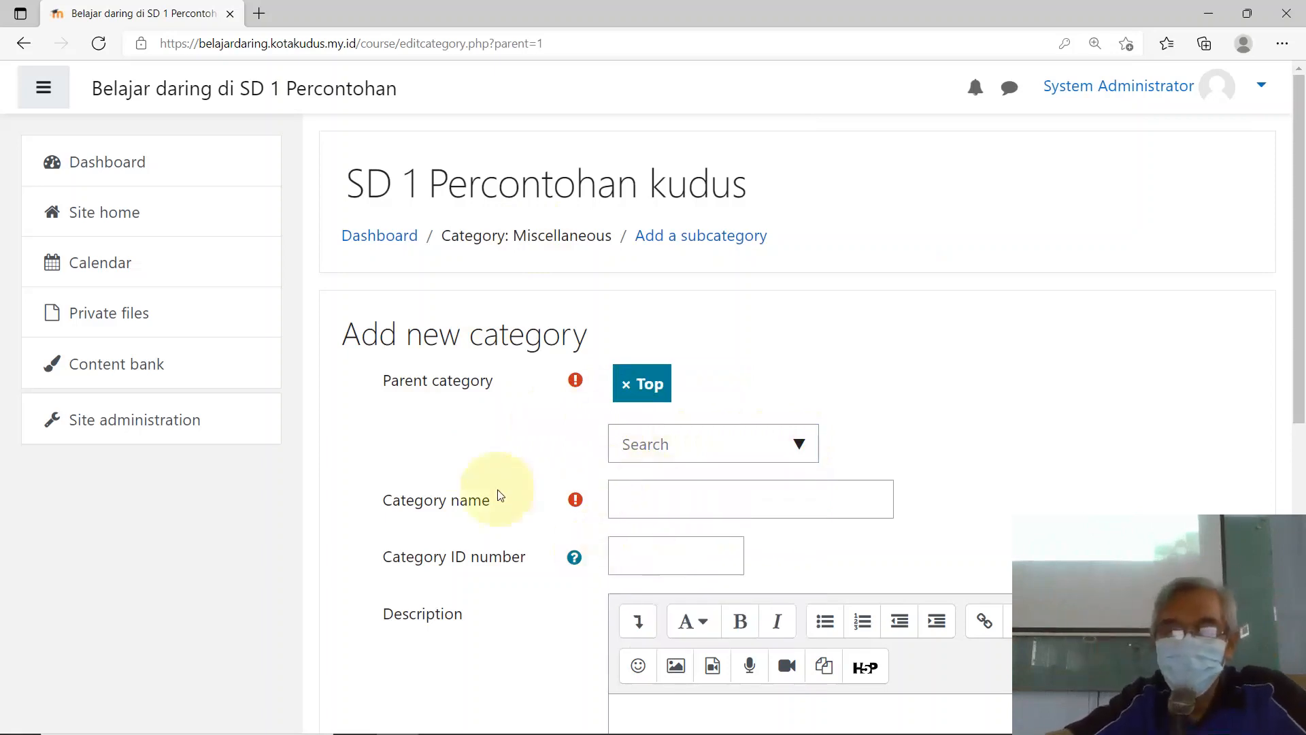
pyautogui.scroll(-1, 608, 582)
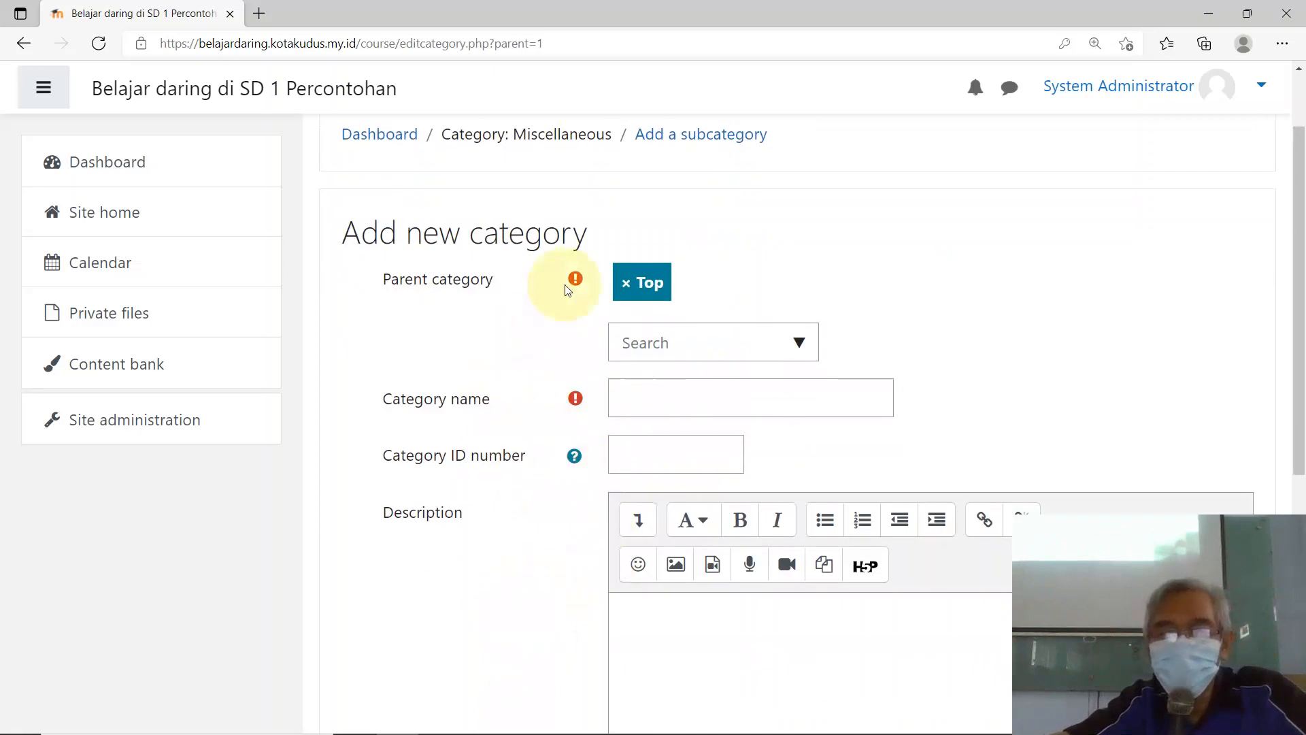
pyautogui.click(671, 416)
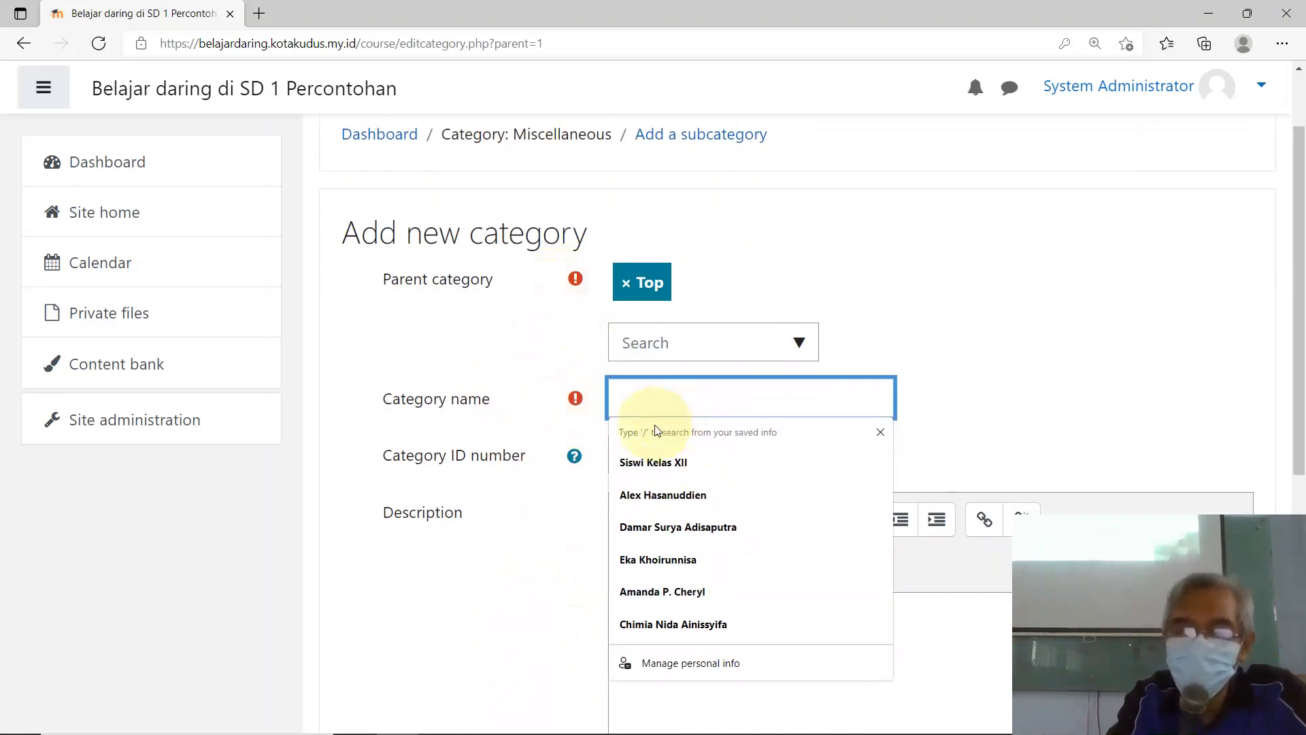
pyautogui.write('k')
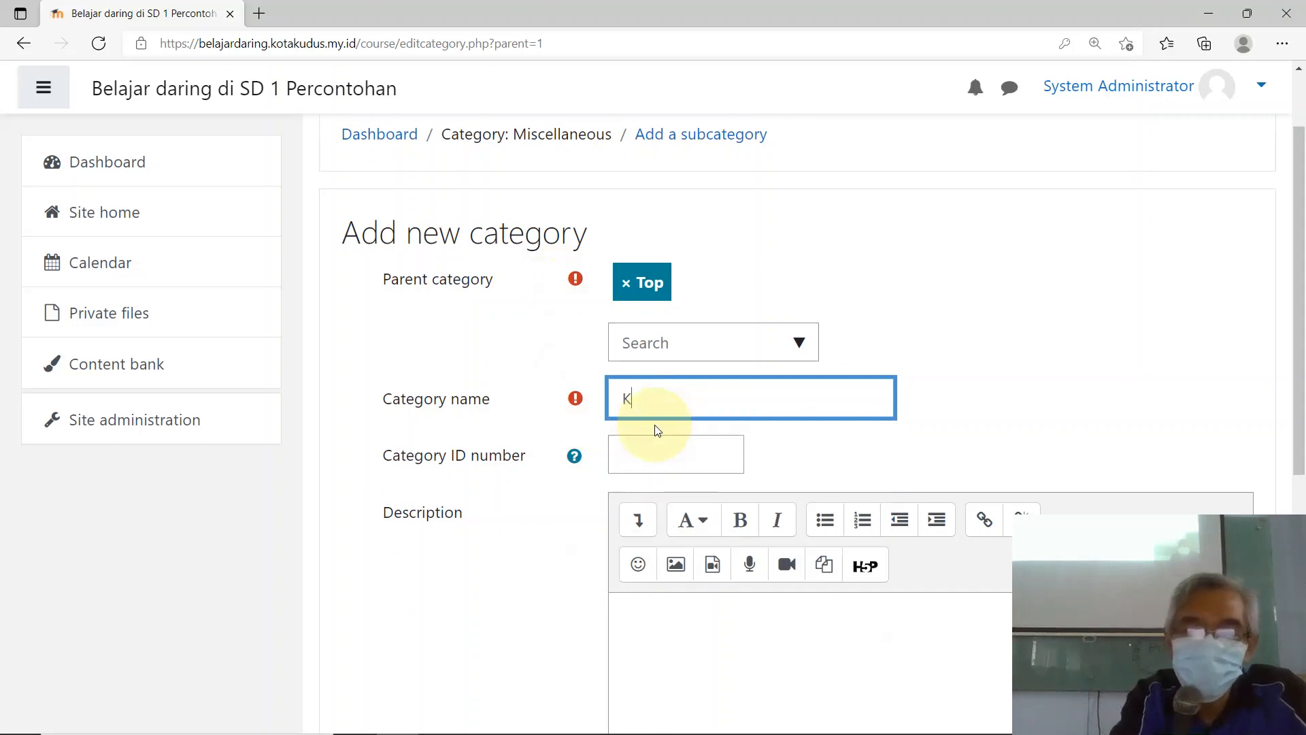
pyautogui.write('LAS 3')
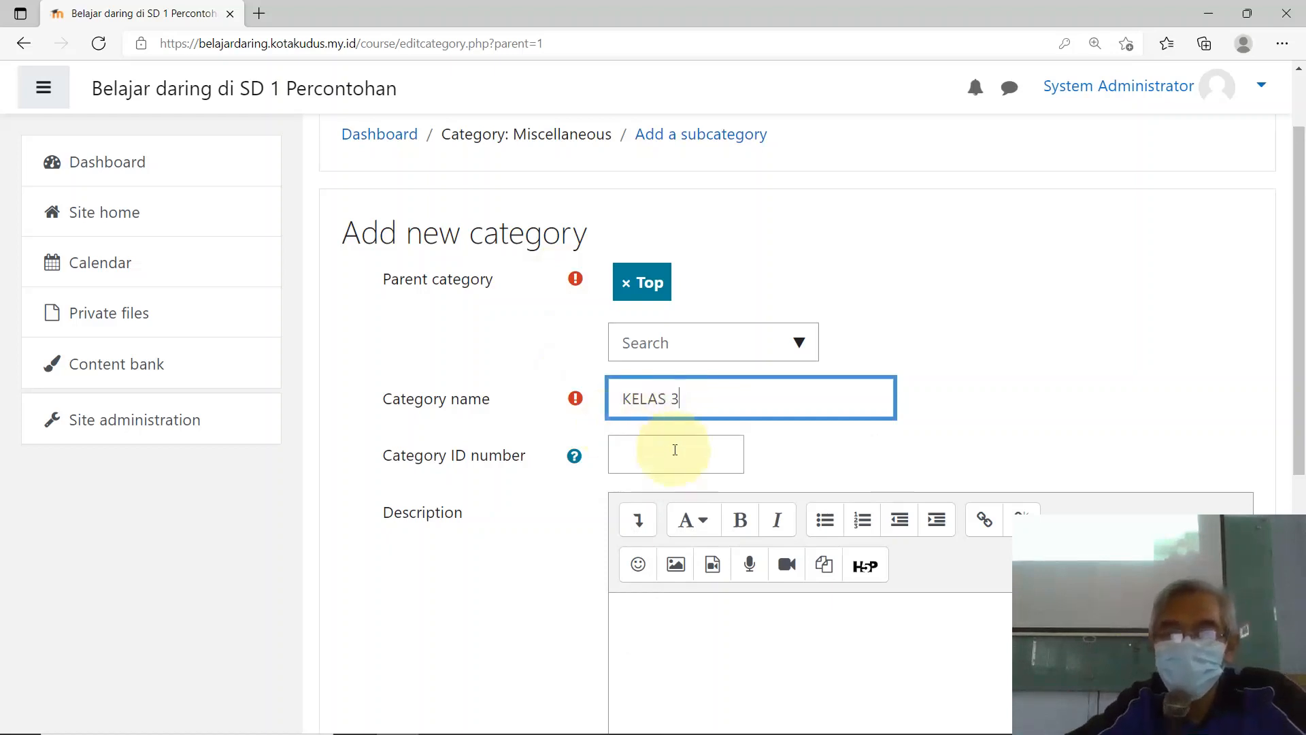
pyautogui.click(674, 452)
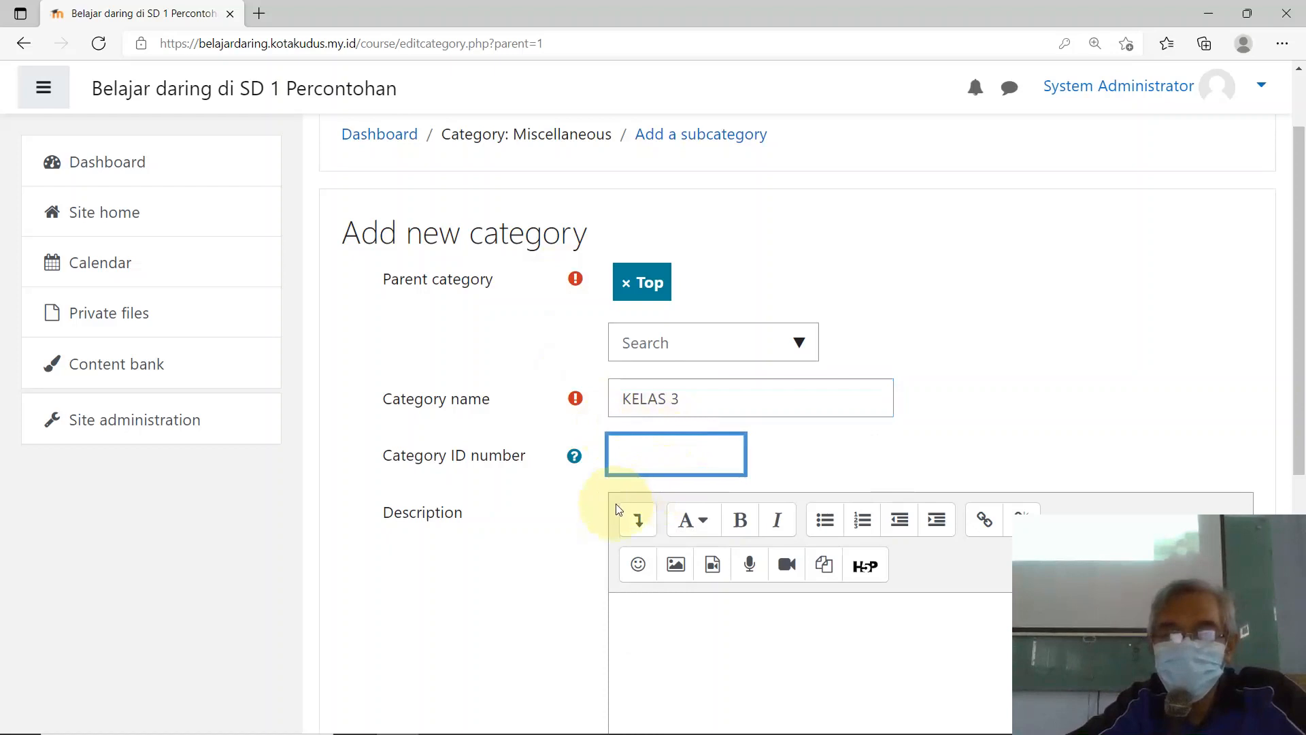
# Step: Copy the category name KELAS 3 into the Description field
pyautogui.scroll(-2, 622, 504)
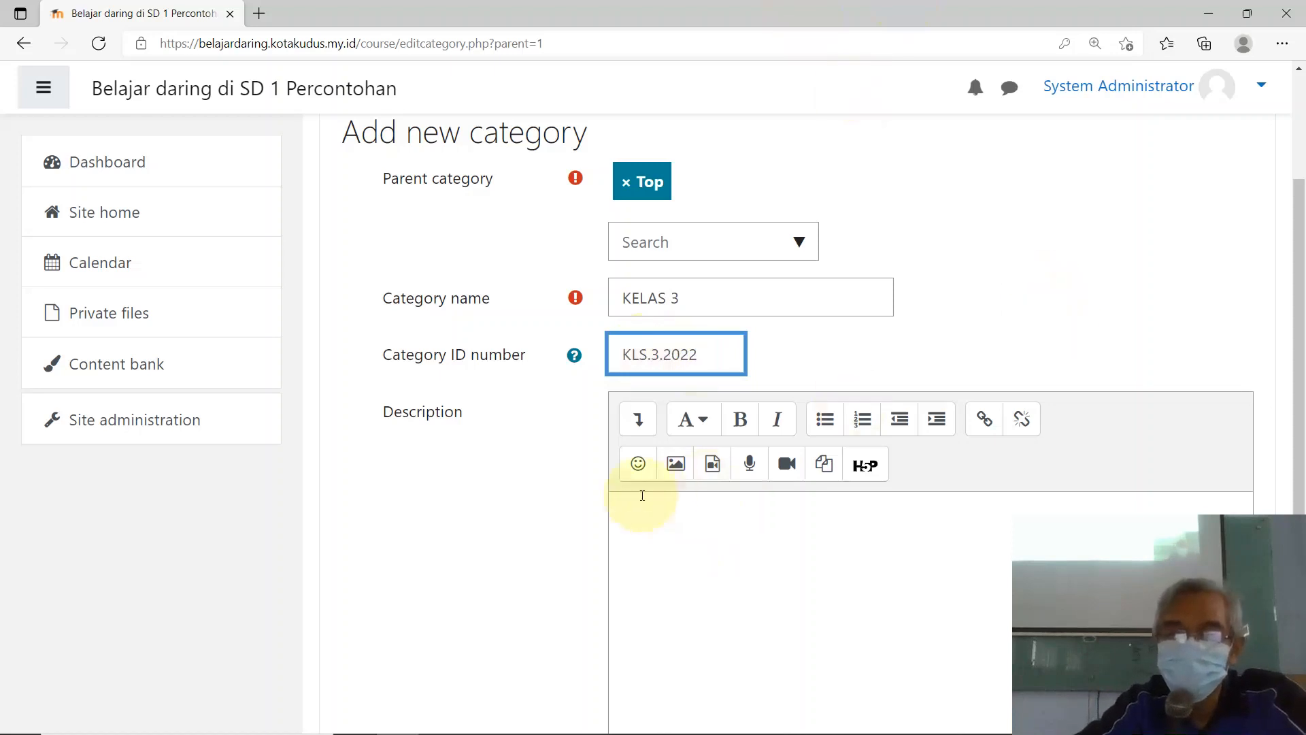
pyautogui.scroll(-2, 642, 495)
pyautogui.scroll(1, 657, 432)
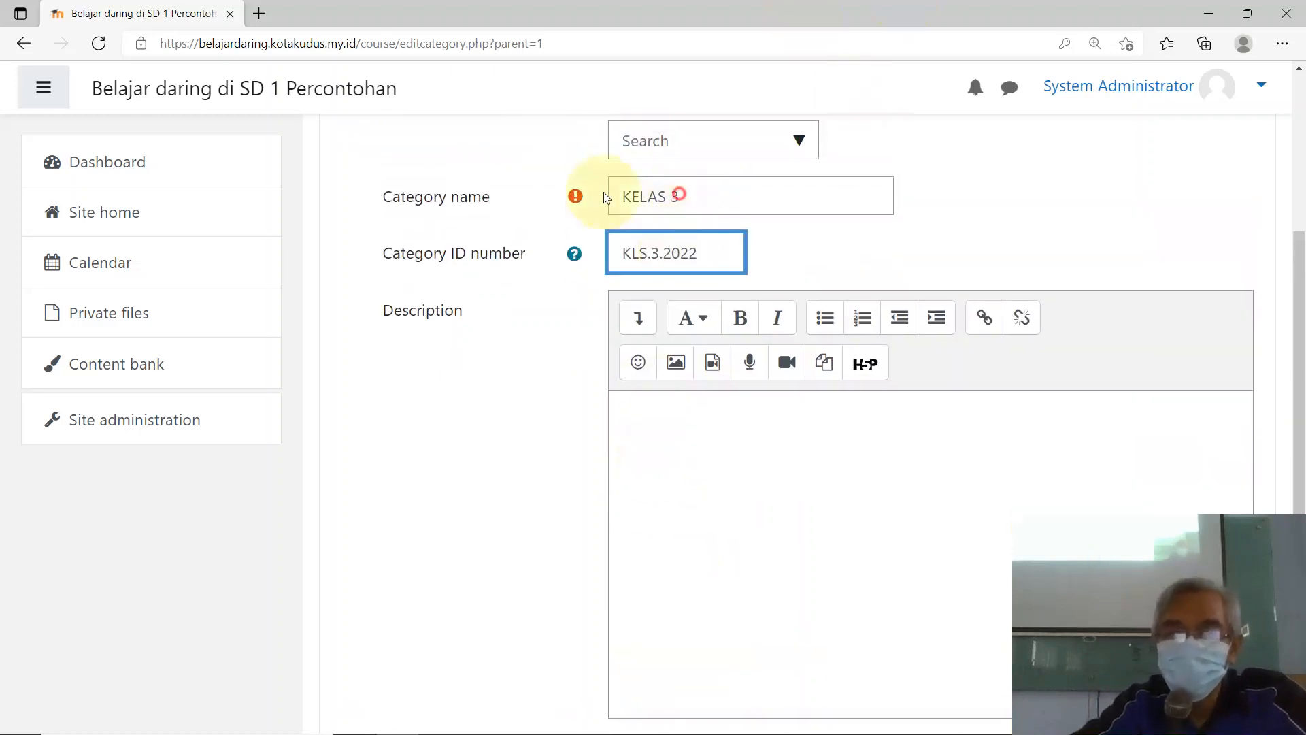
pyautogui.moveTo(679, 196); pyautogui.dragTo(604, 197)
pyautogui.rightClick(633, 194)
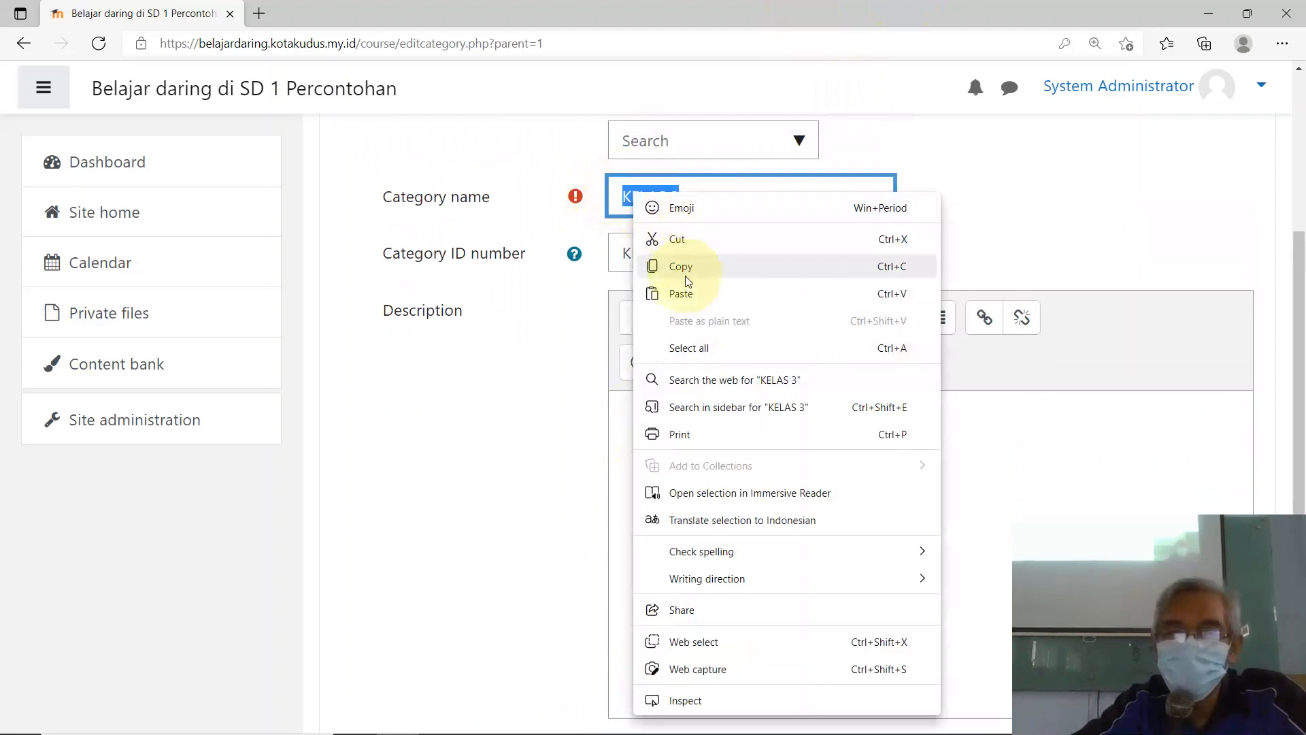
pyautogui.click(680, 266)
pyautogui.click(661, 431)
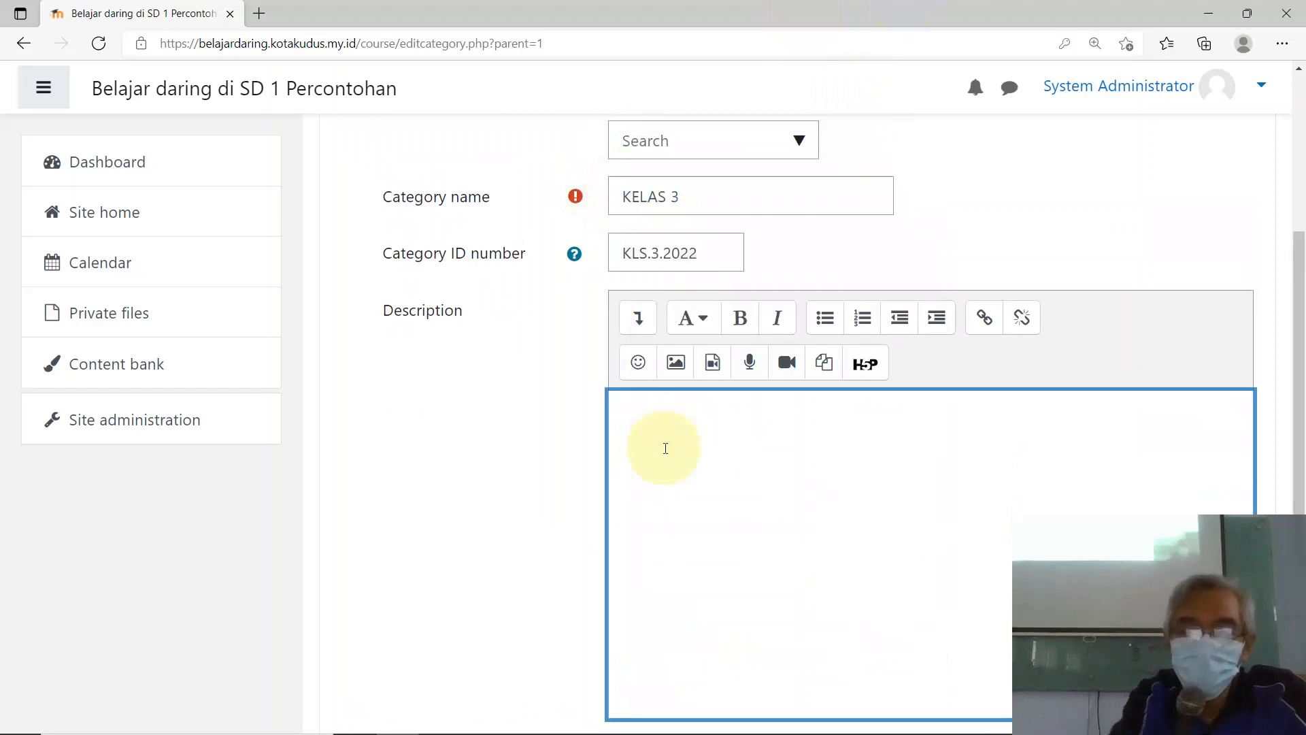
pyautogui.hotkey('ctrl', 'v')
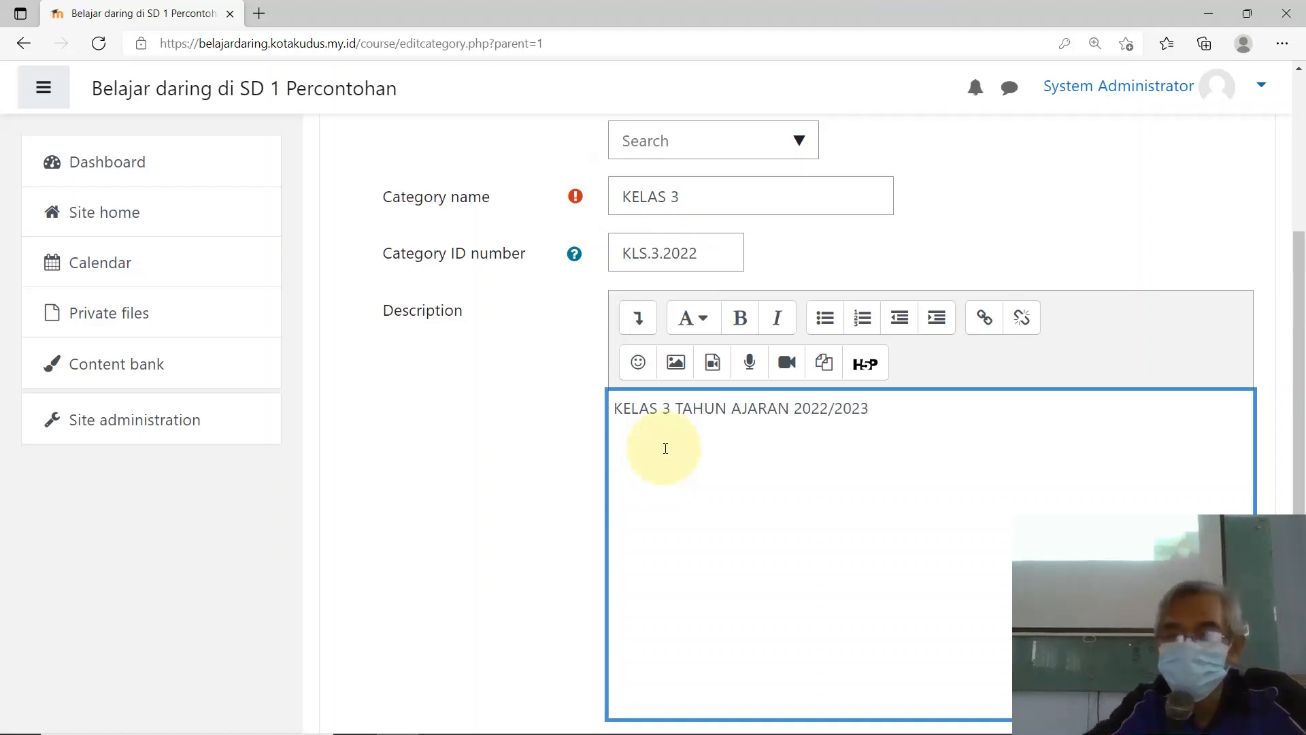
# Step: Complete the description as 'KELAS 3 TAHUN AJARAN 2022/2023' and create the category
pyautogui.moveTo(803, 558); pyautogui.dragTo(796, 560)
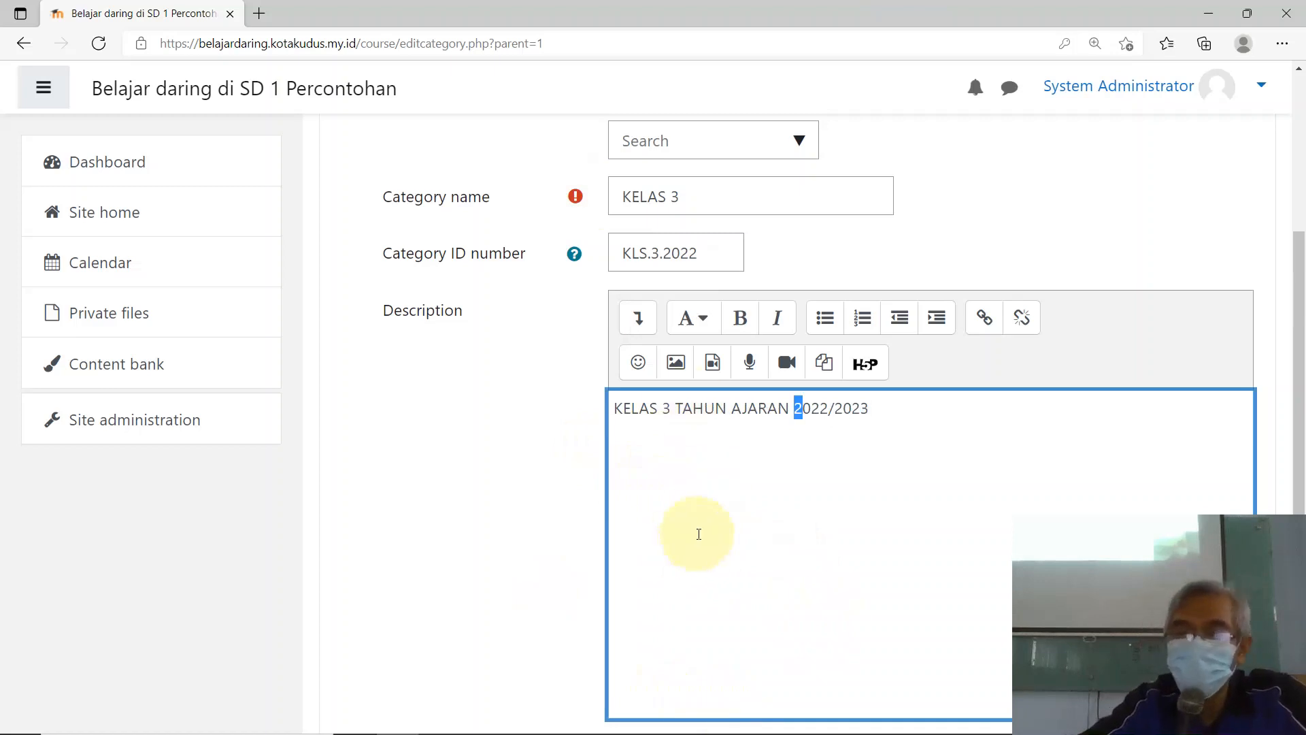
pyautogui.scroll(-3, 698, 533)
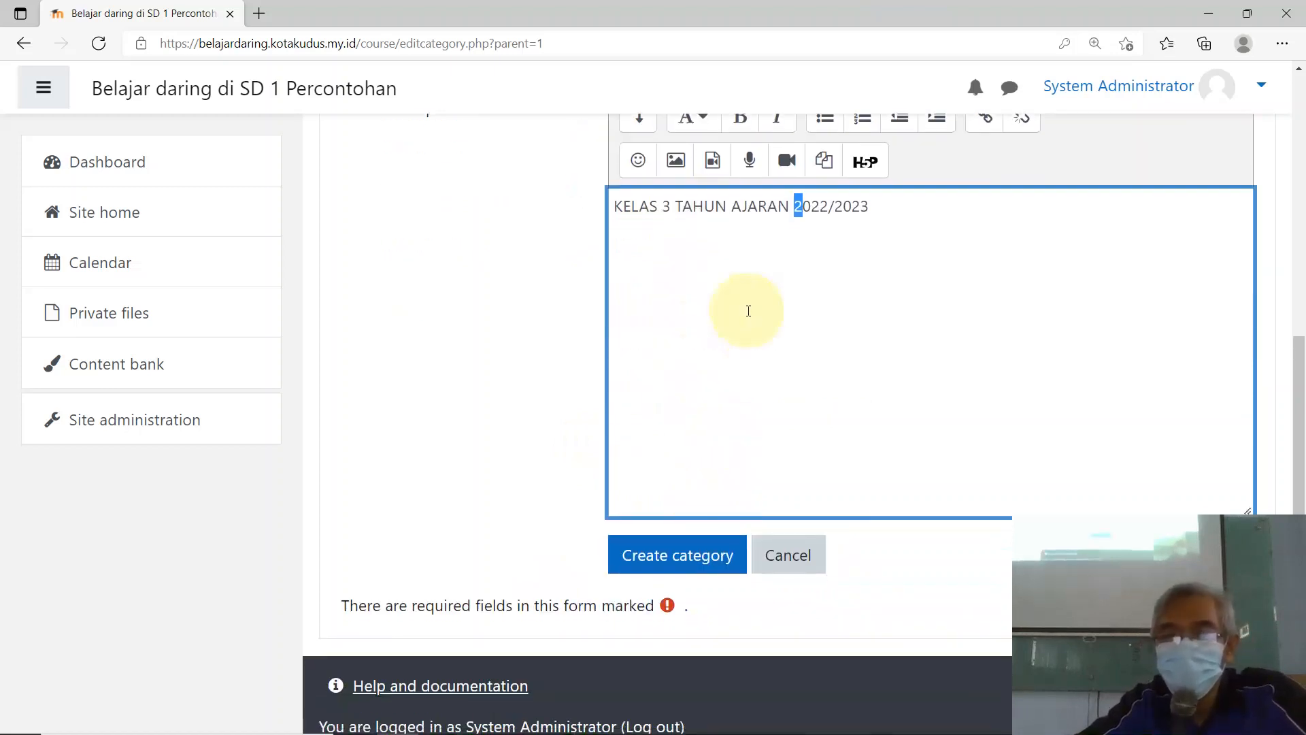
pyautogui.scroll(3, 748, 311)
pyautogui.scroll(-3, 746, 365)
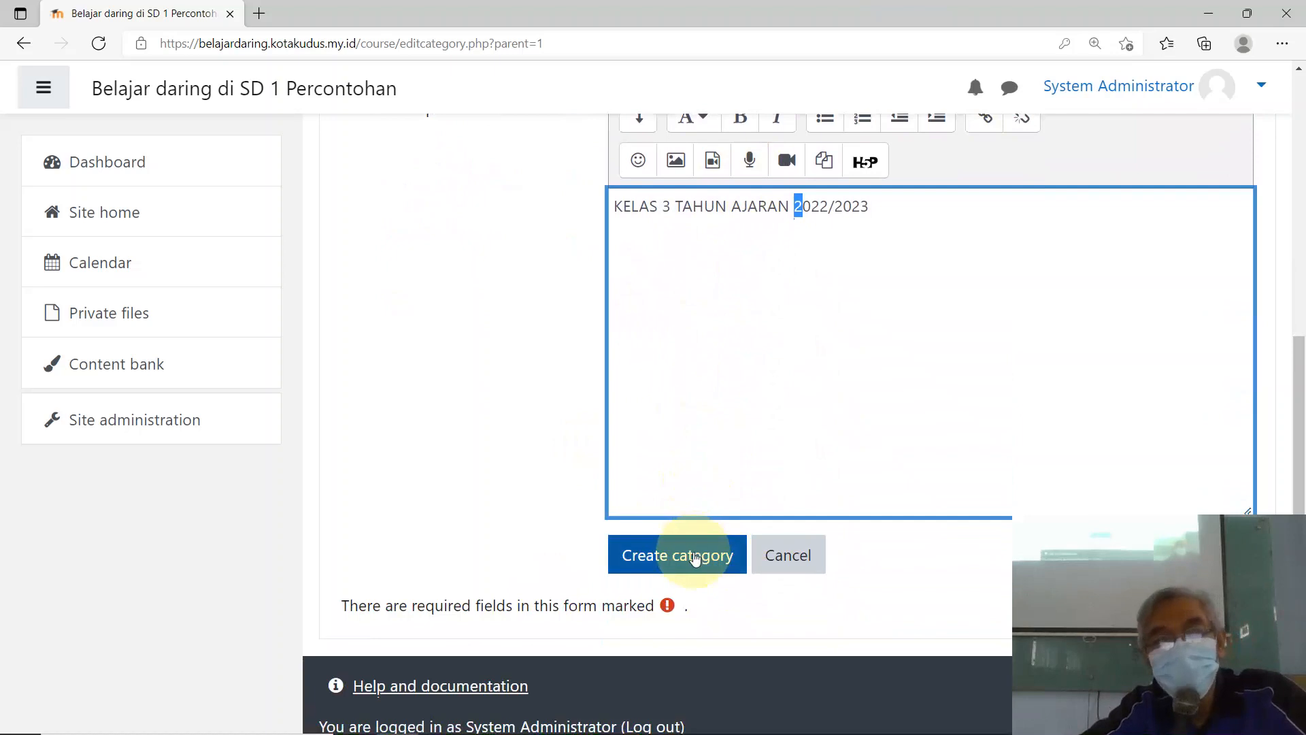
pyautogui.click(694, 556)
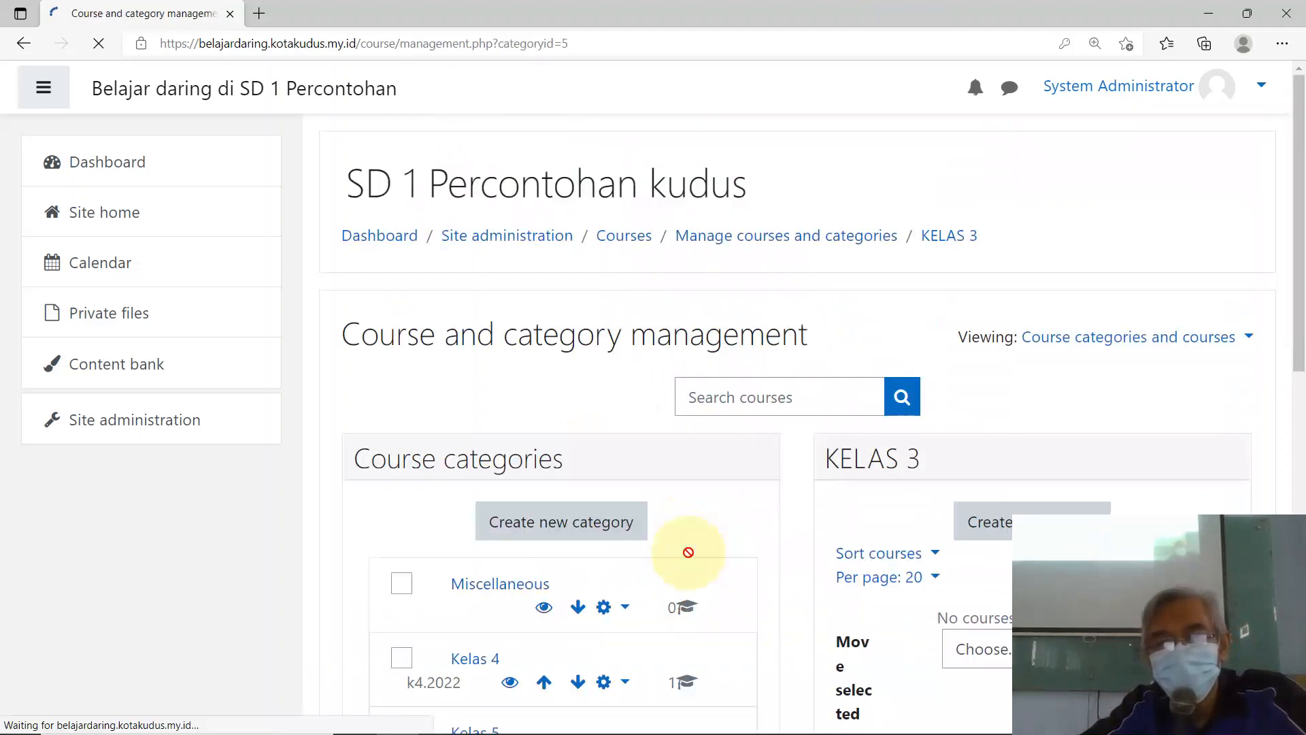
# Step: Check that KELAS 3 is listed, then start adding another new category
pyautogui.scroll(-3, 663, 525)
pyautogui.scroll(-5, 422, 578)
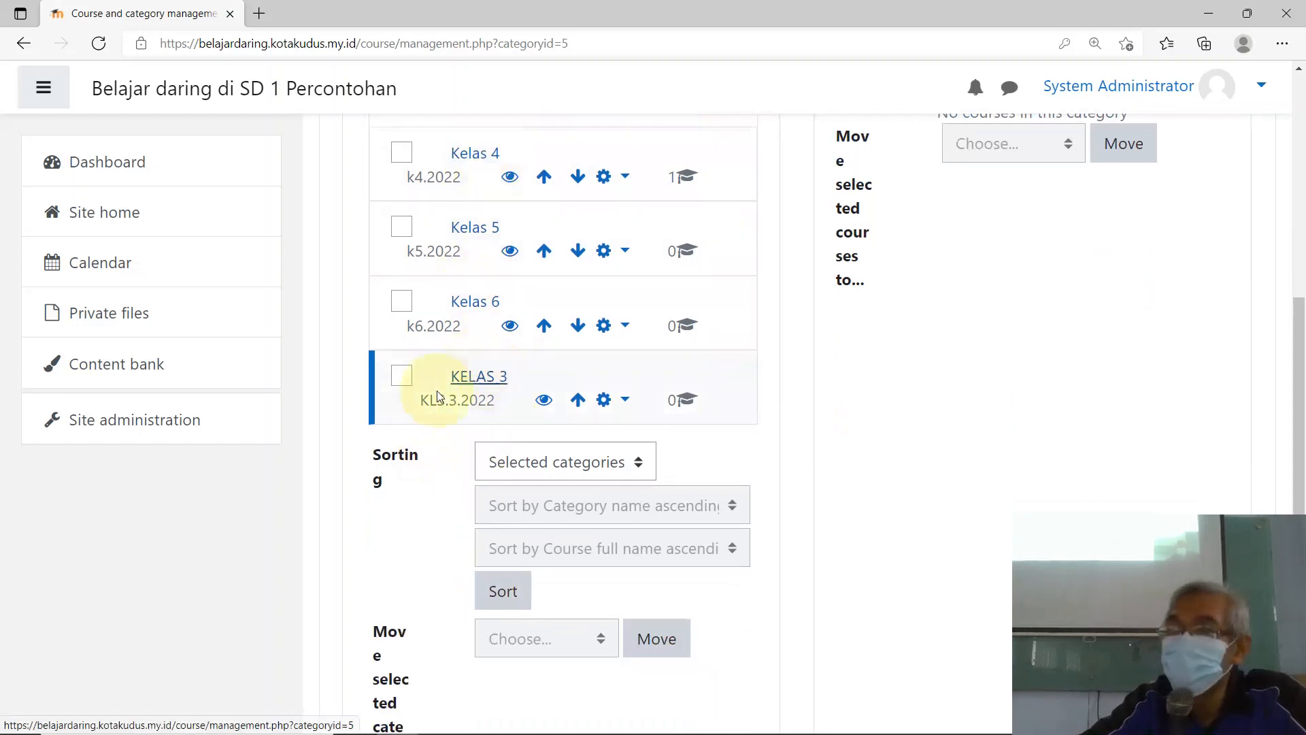
pyautogui.scroll(5, 476, 398)
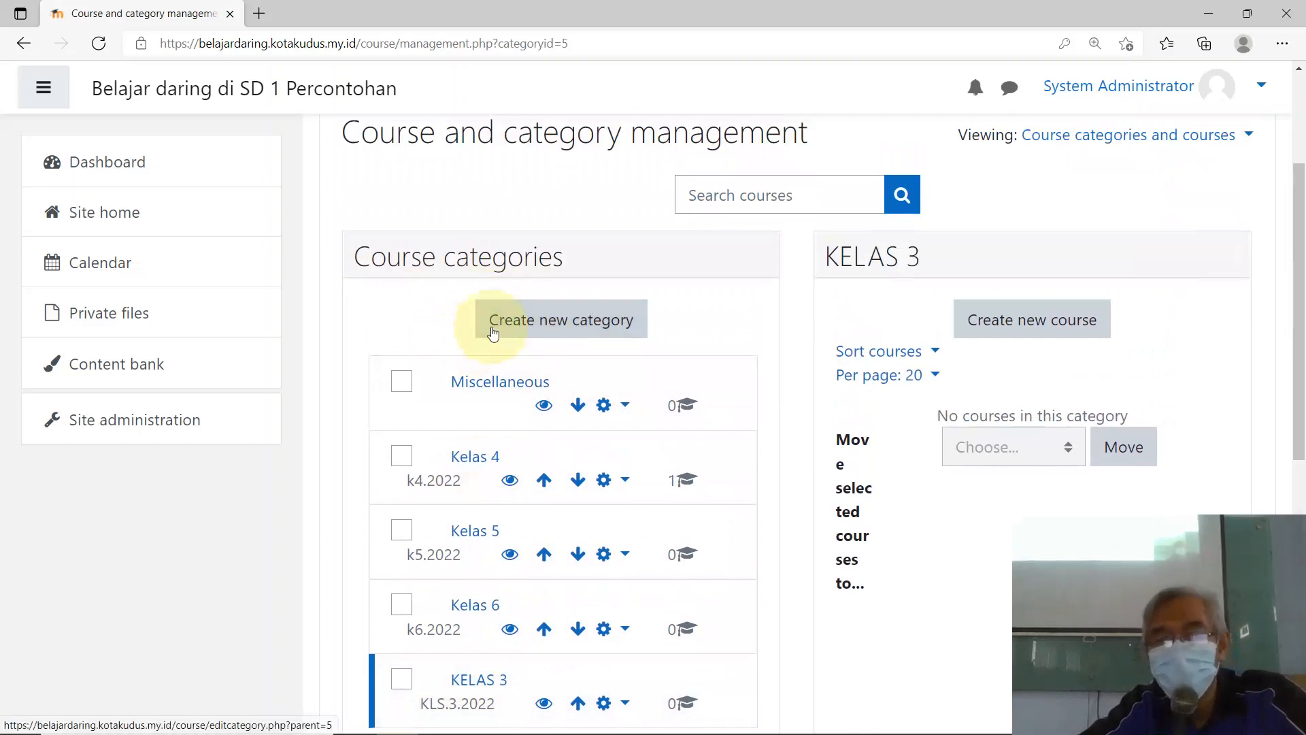
pyautogui.click(532, 322)
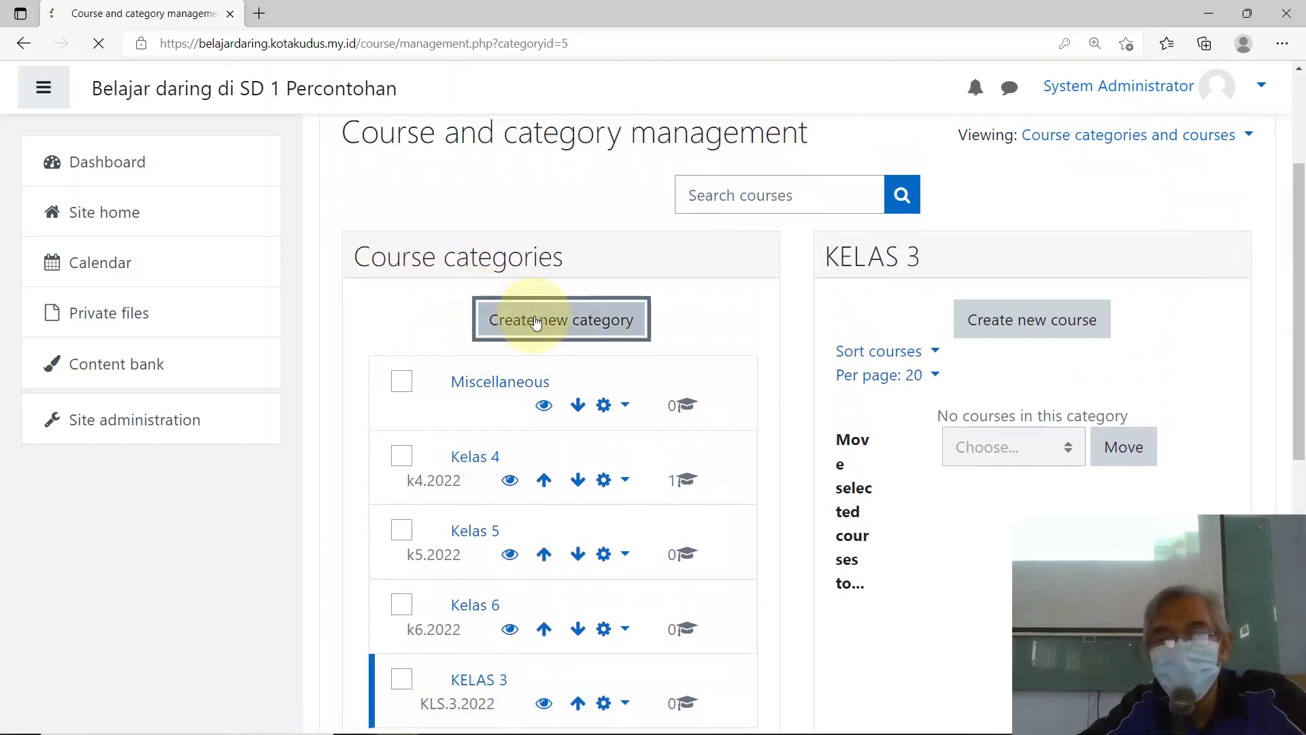
pyautogui.scroll(-1, 605, 447)
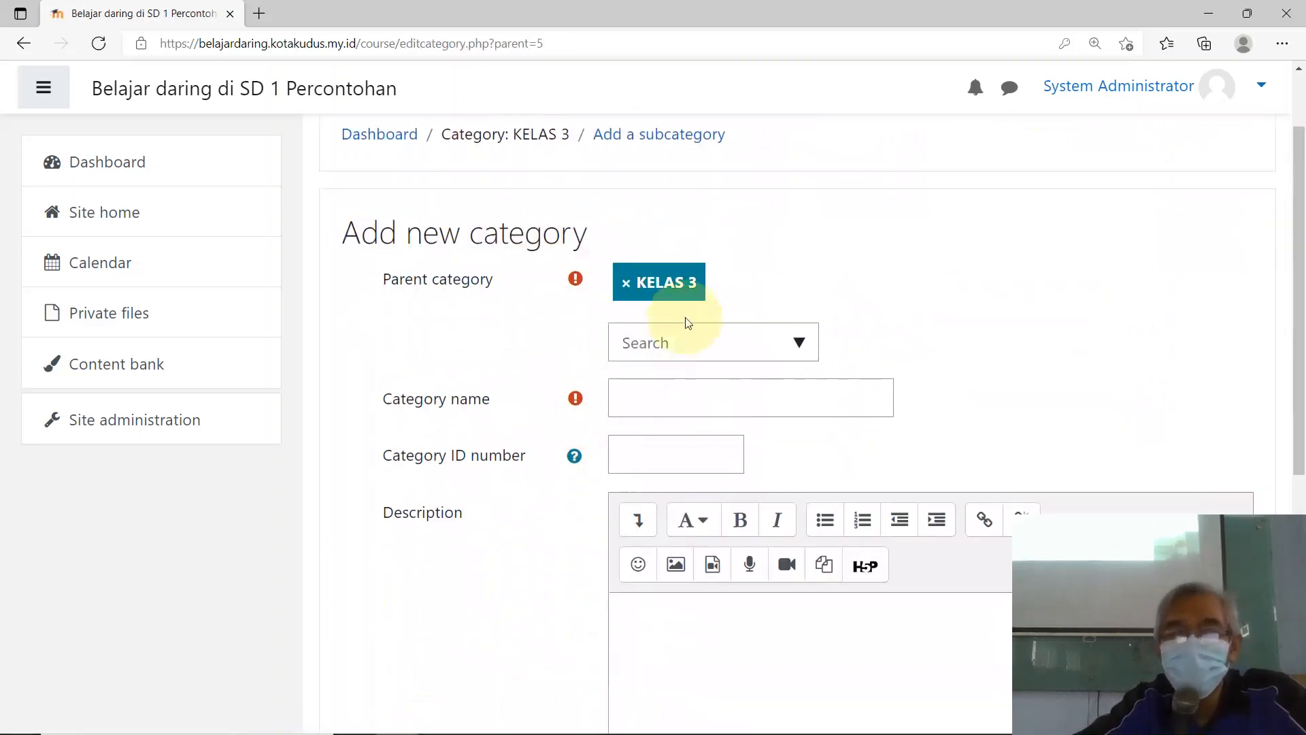
# Step: Set parent to Top, name KELAS 2 and ID number KLS.2.2022
pyautogui.click(798, 342)
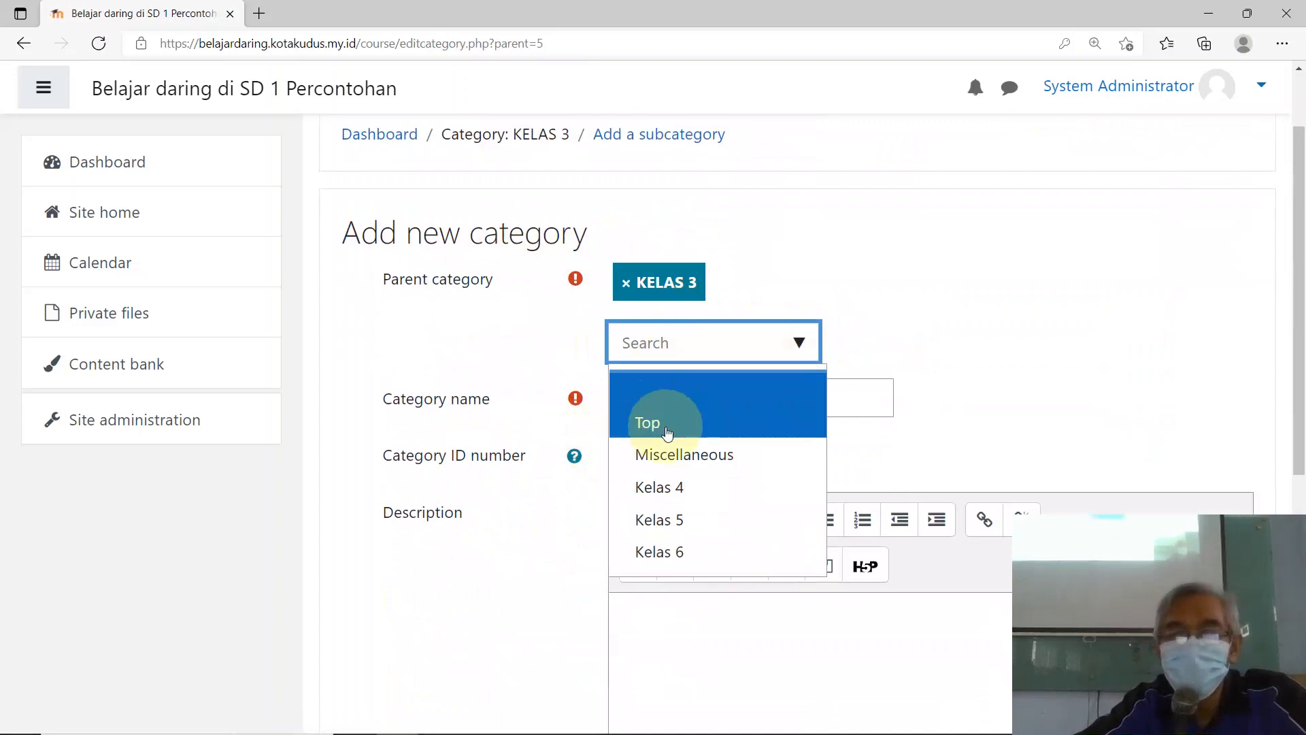
pyautogui.click(668, 425)
pyautogui.click(658, 407)
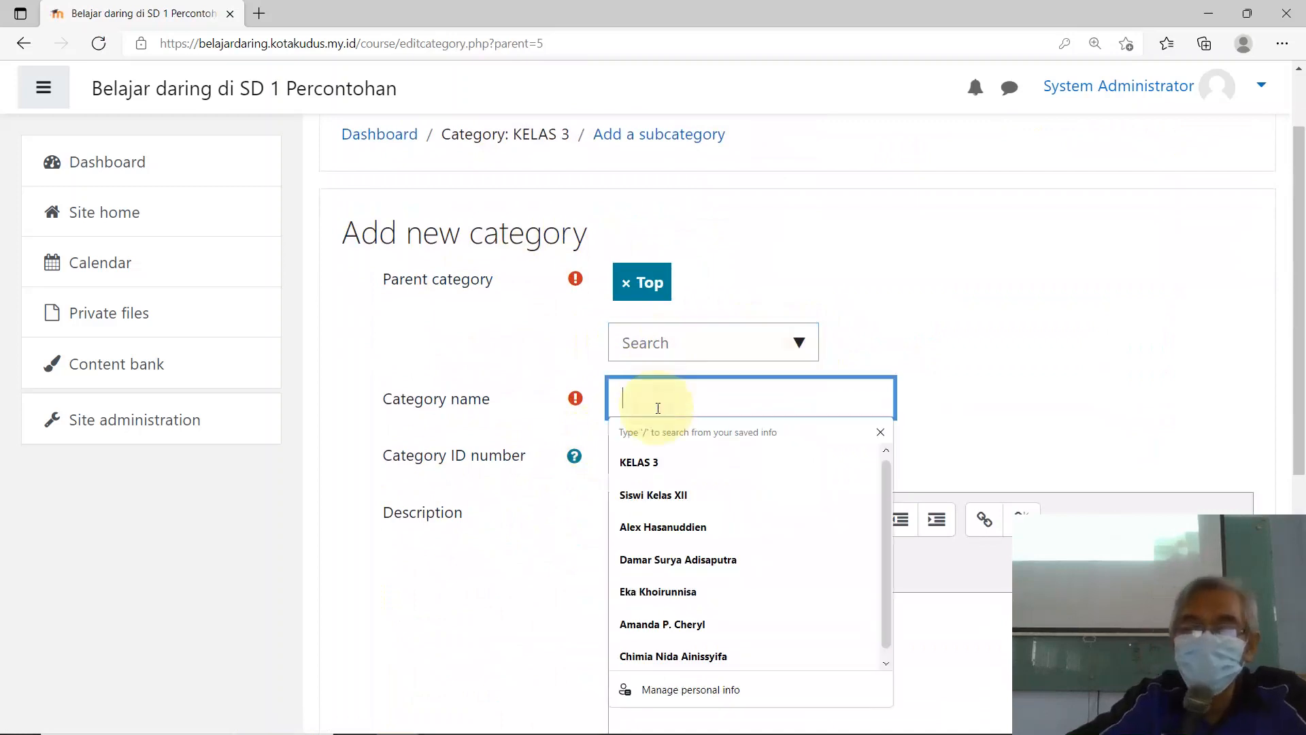
pyautogui.write('KEL')
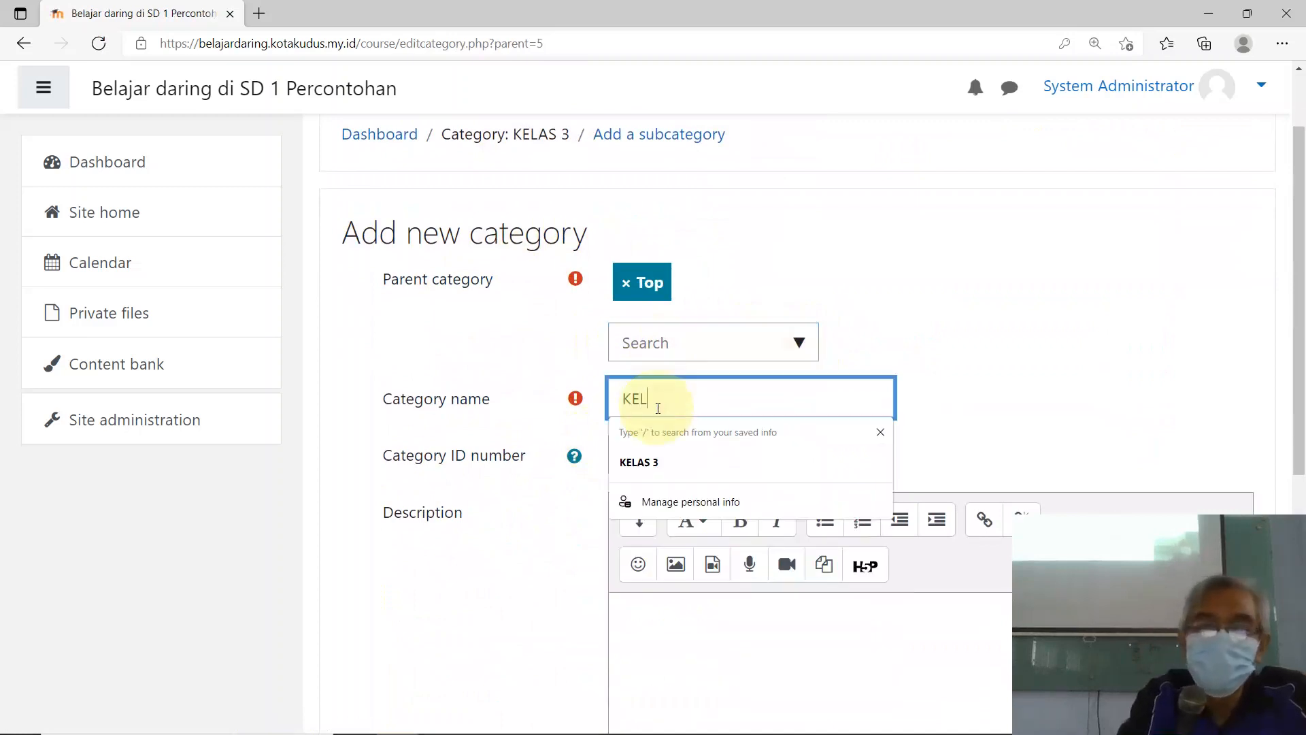
pyautogui.write('AS 2')
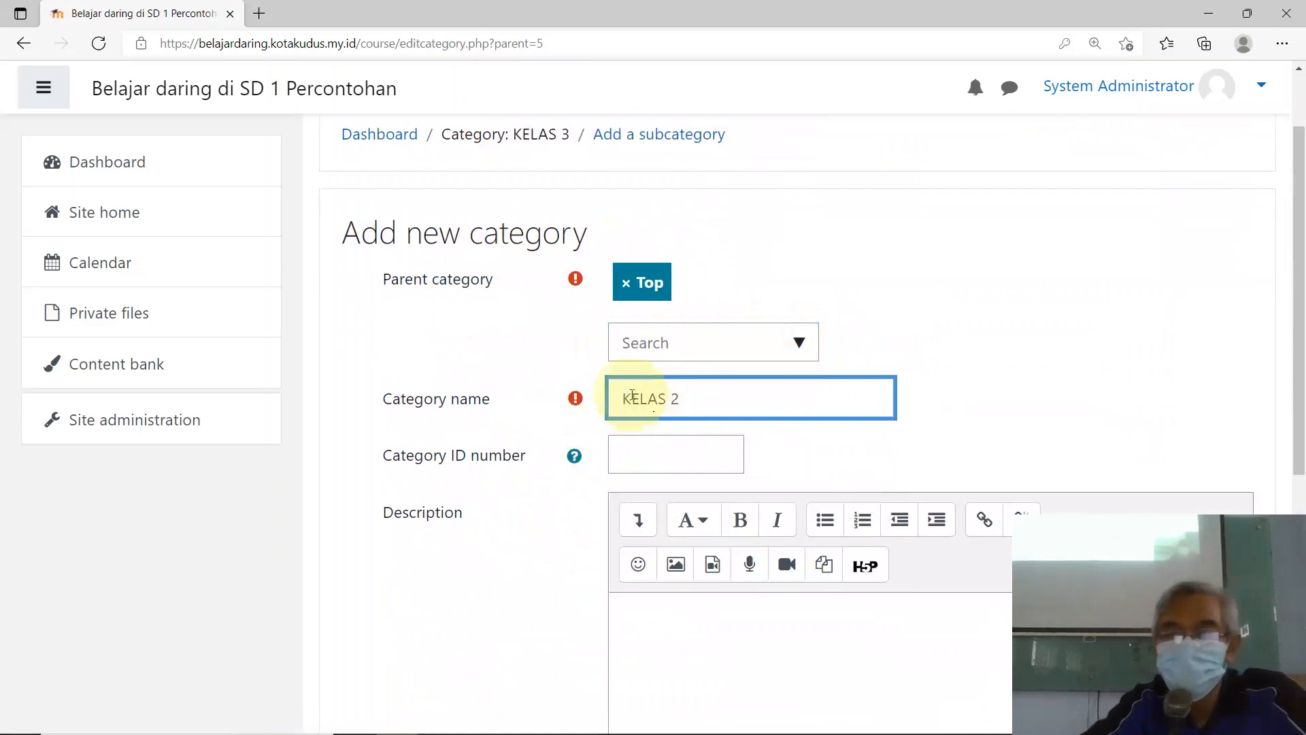
pyautogui.click(622, 458)
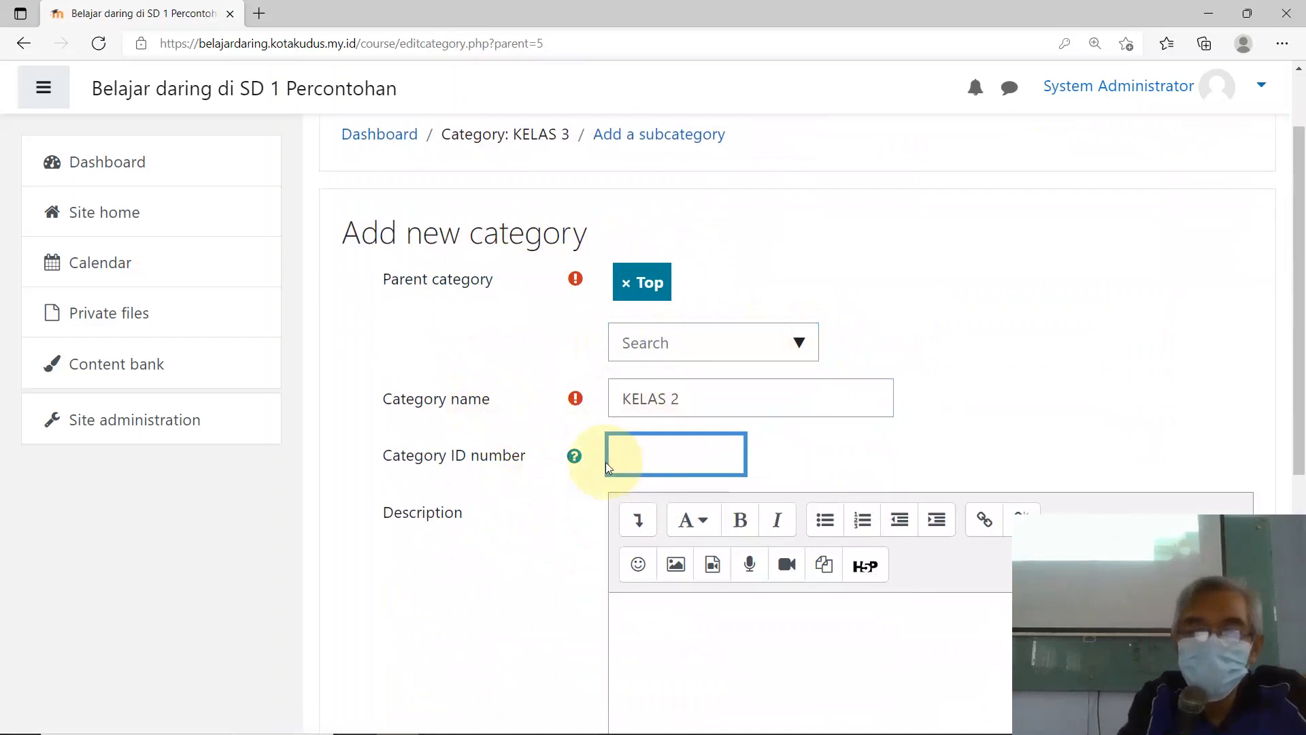
pyautogui.write('KLS')
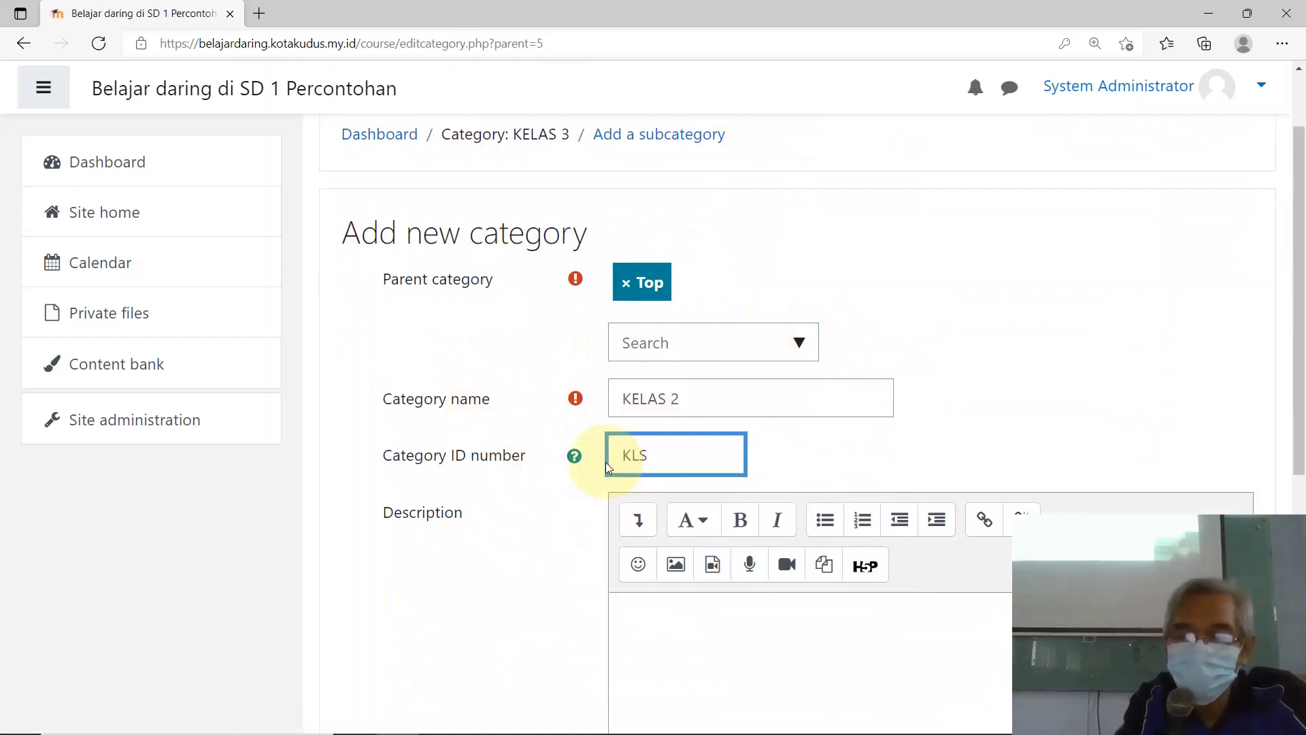
pyautogui.write('.2')
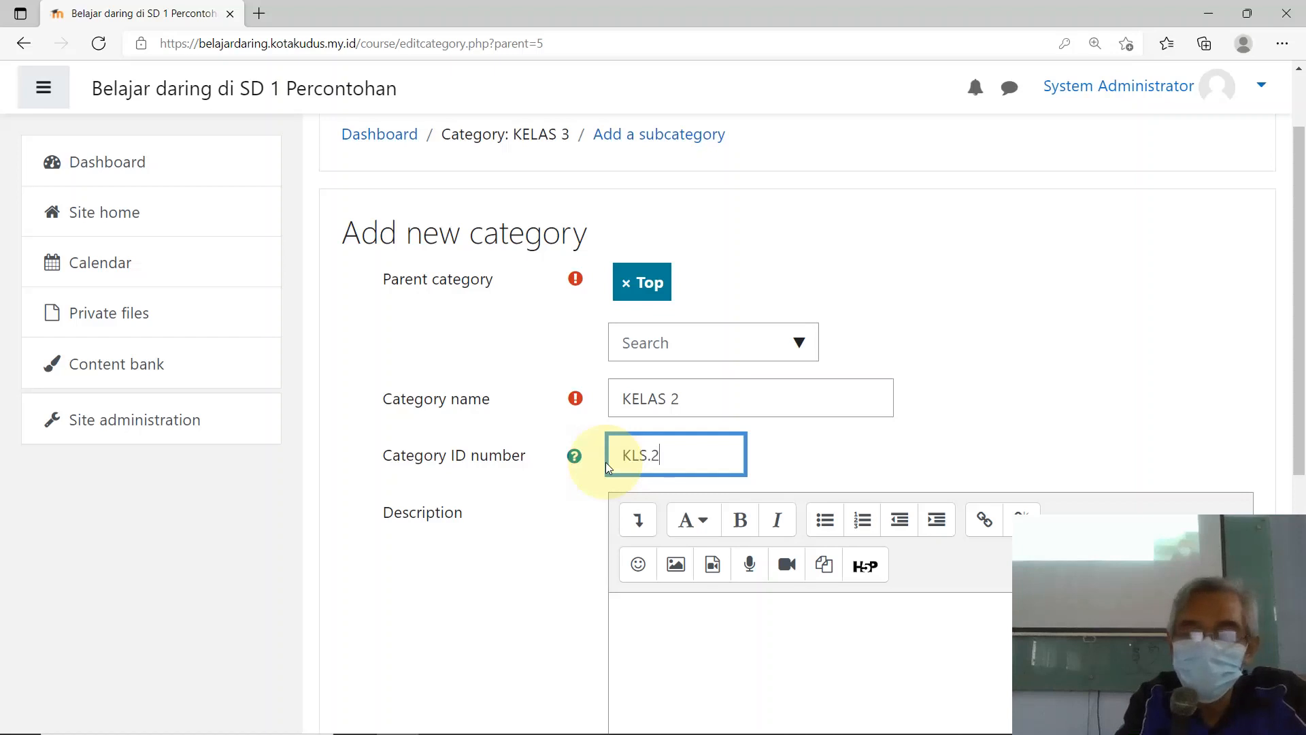
pyautogui.write('.2022')
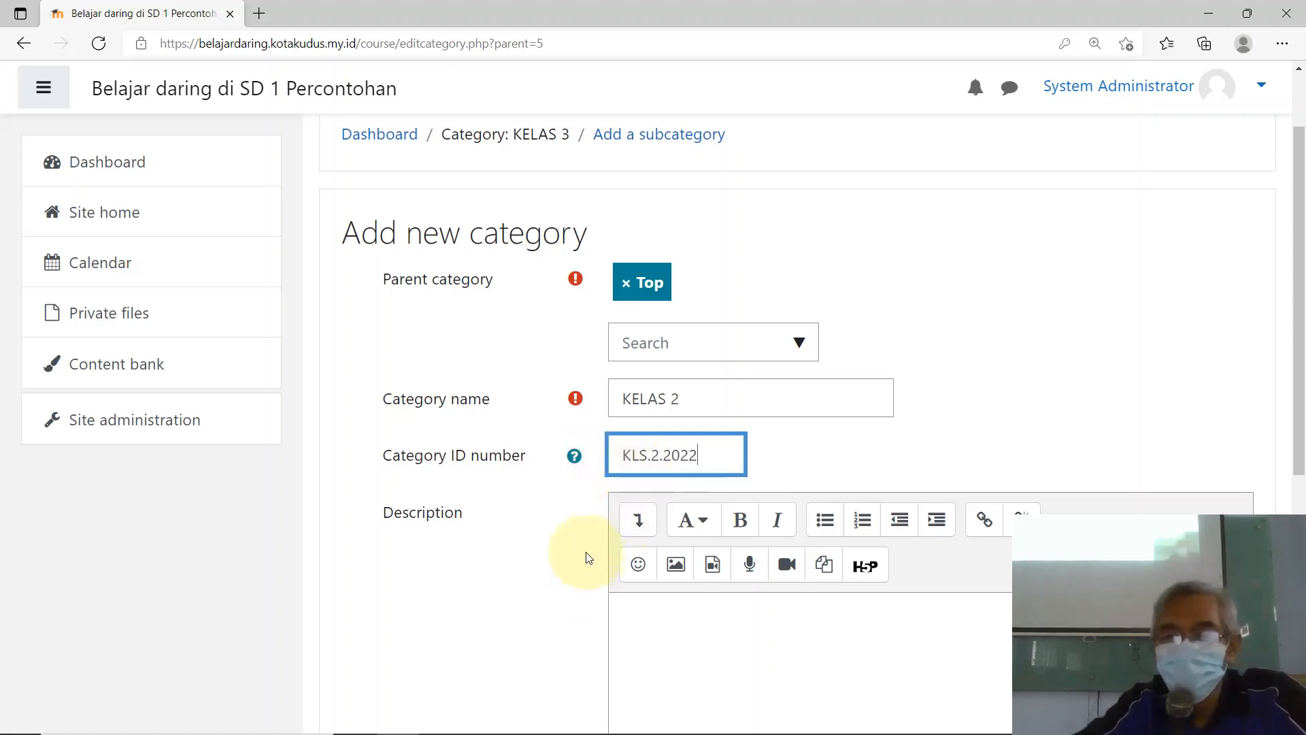
# Step: Fill the description 'KELAS 2 TAHUN AJARAN 2022/2023' and create the category
pyautogui.scroll(-3, 676, 431)
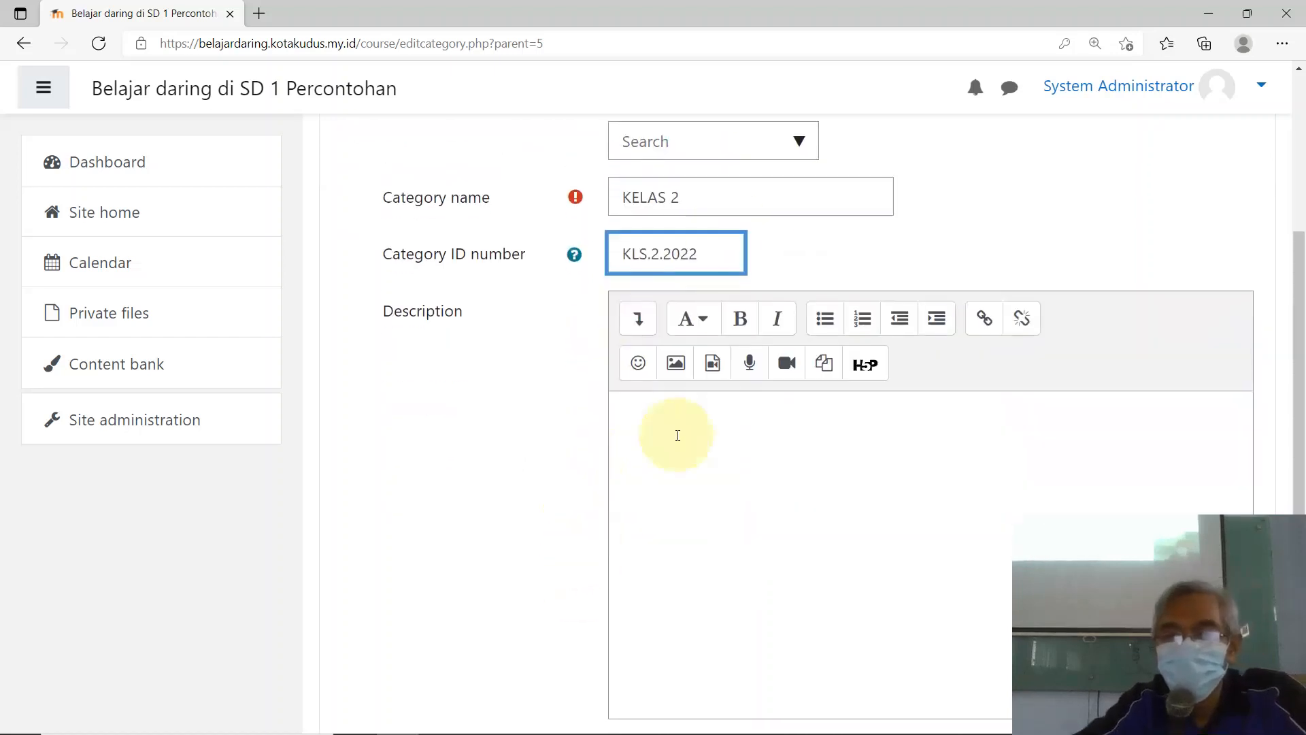
pyautogui.click(711, 198)
pyautogui.moveTo(593, 197); pyautogui.dragTo(680, 197)
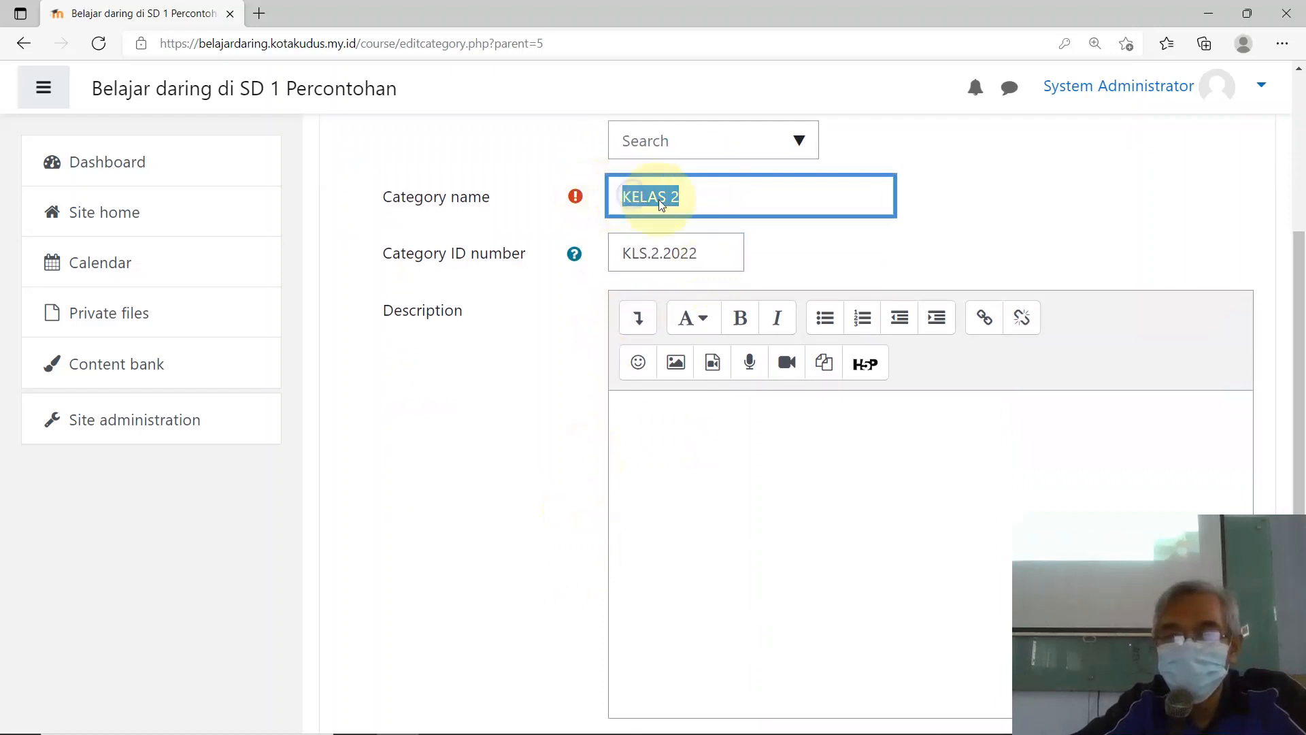
pyautogui.rightClick(631, 196)
pyautogui.click(702, 272)
pyautogui.click(673, 434)
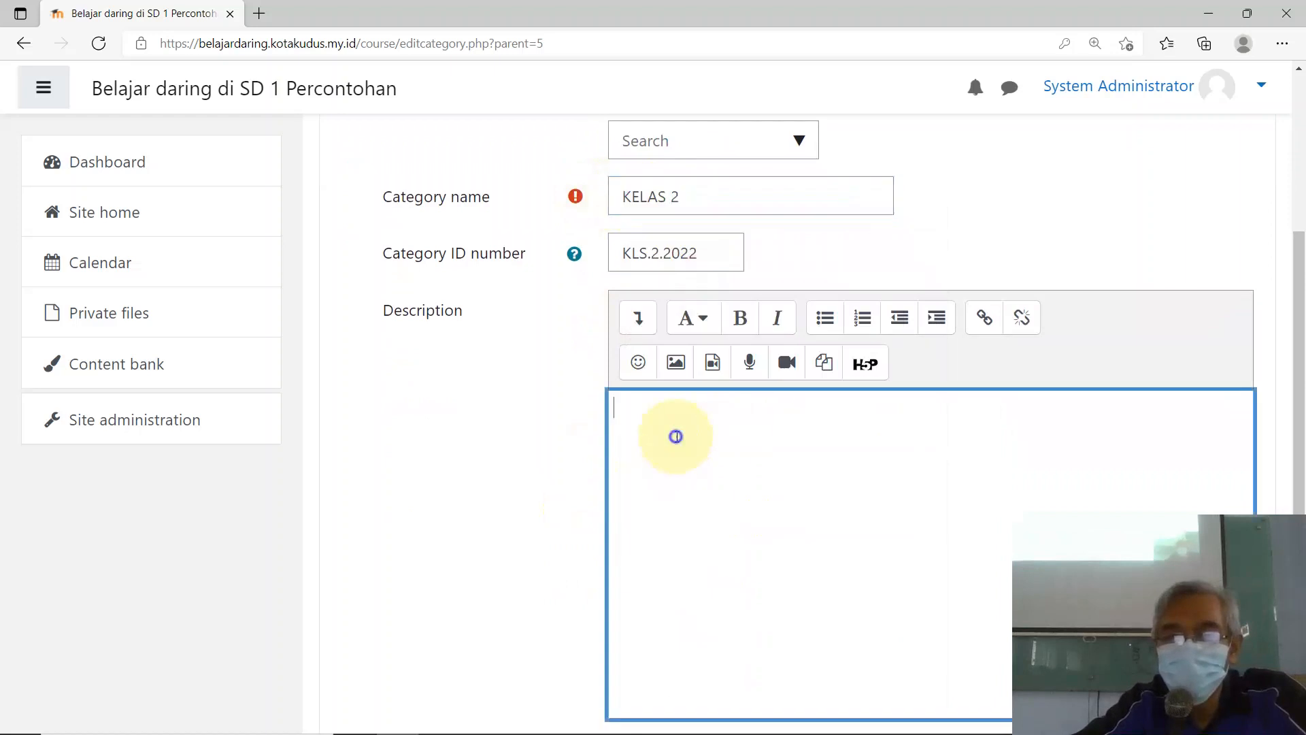
pyautogui.rightClick(675, 434)
pyautogui.click(728, 455)
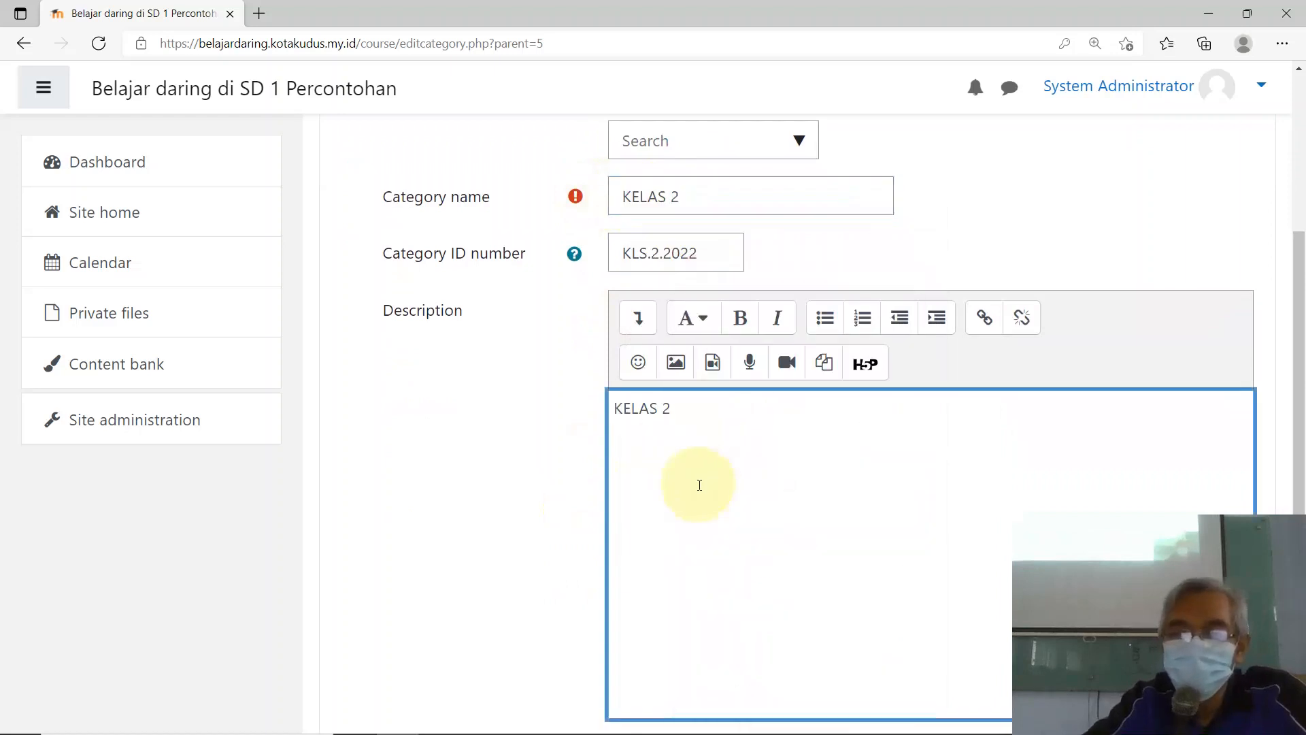
pyautogui.write('TAHUN AJARAN 2022/2023')
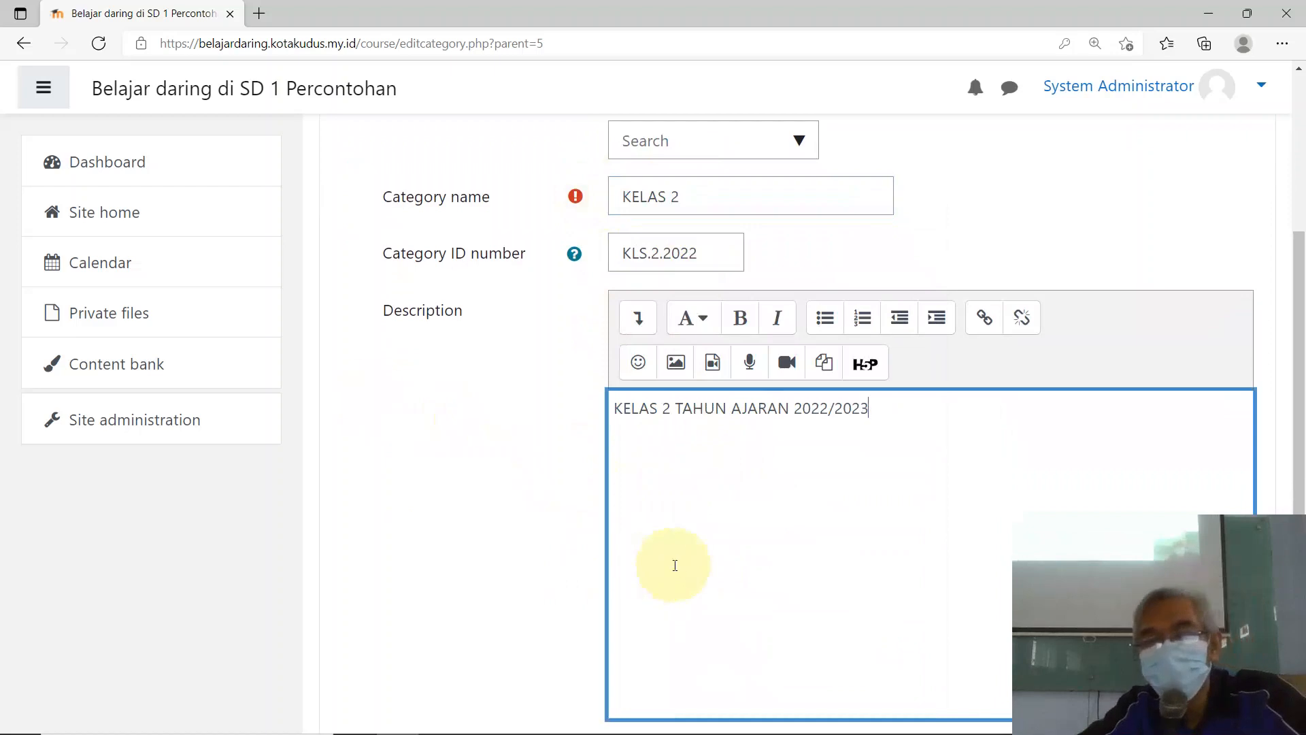
pyautogui.scroll(-4, 782, 561)
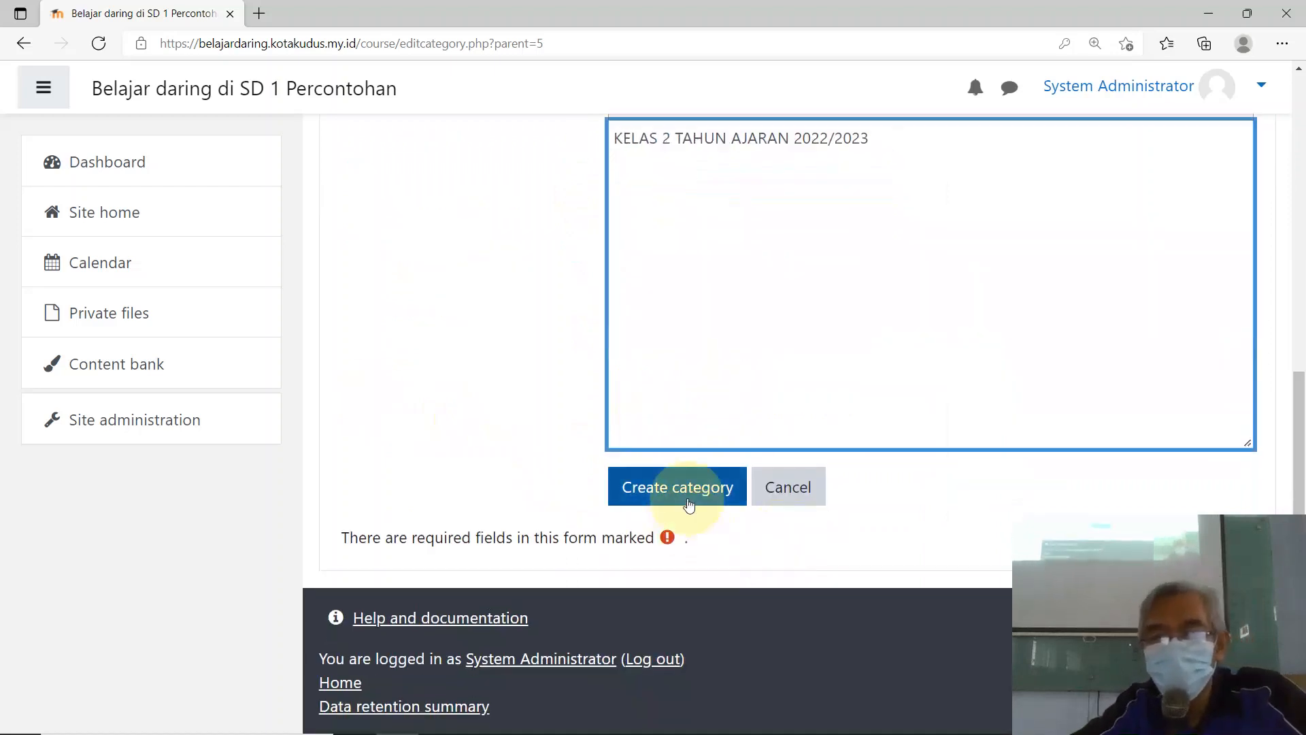
pyautogui.click(677, 504)
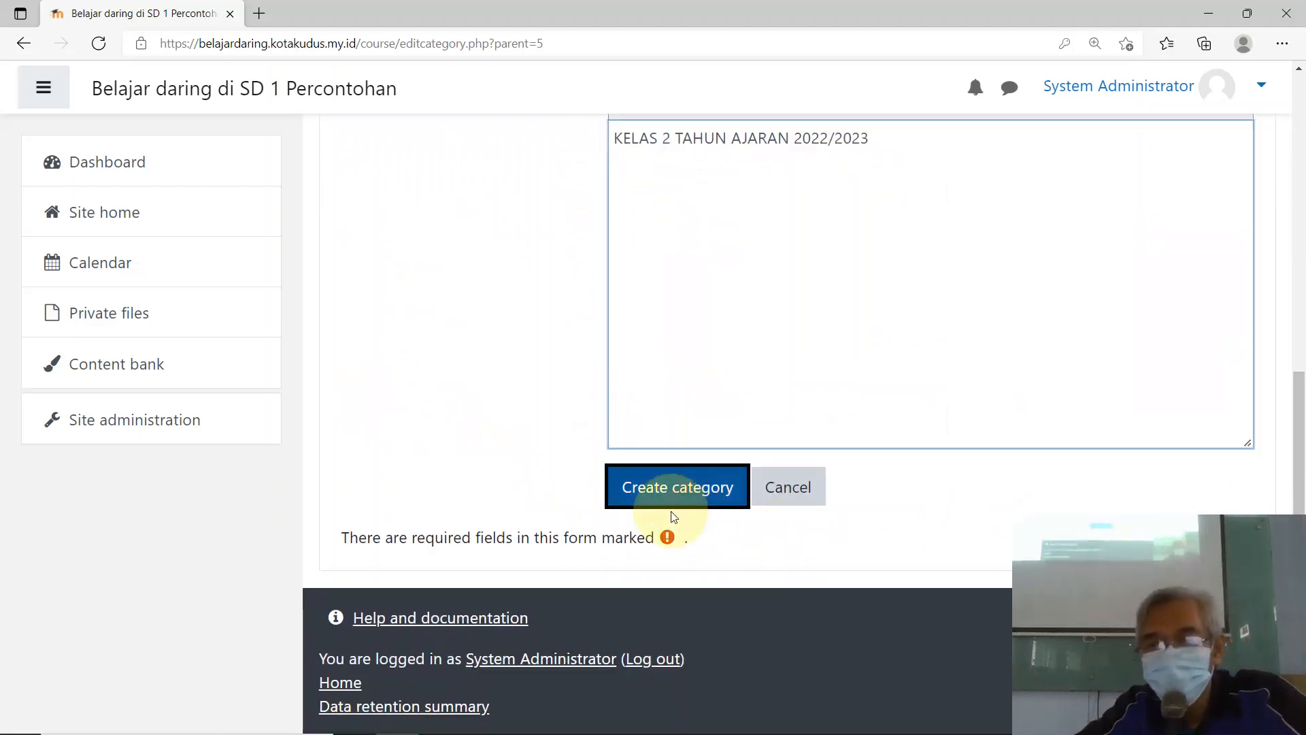
# Step: Move KELAS 2 and then KELAS 3 up past Kelas 6, 5 and 4
pyautogui.click(671, 505)
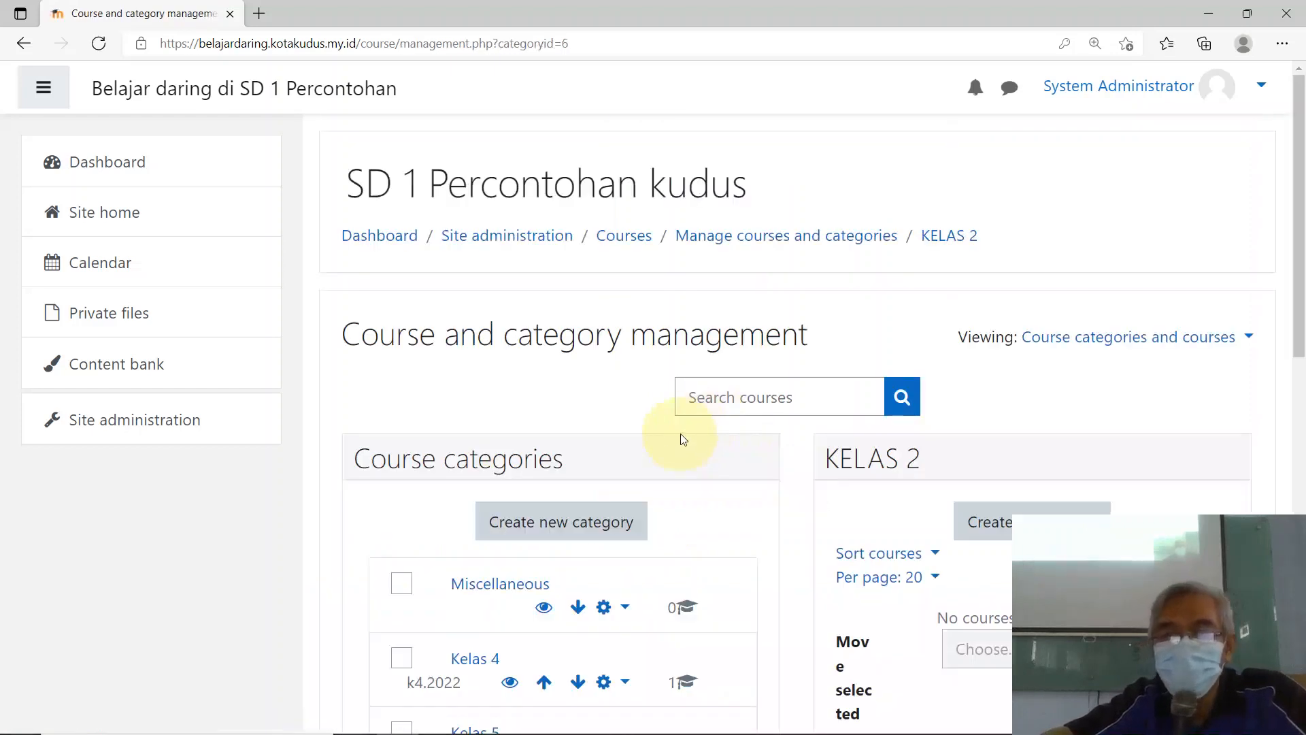
pyautogui.scroll(-5, 682, 437)
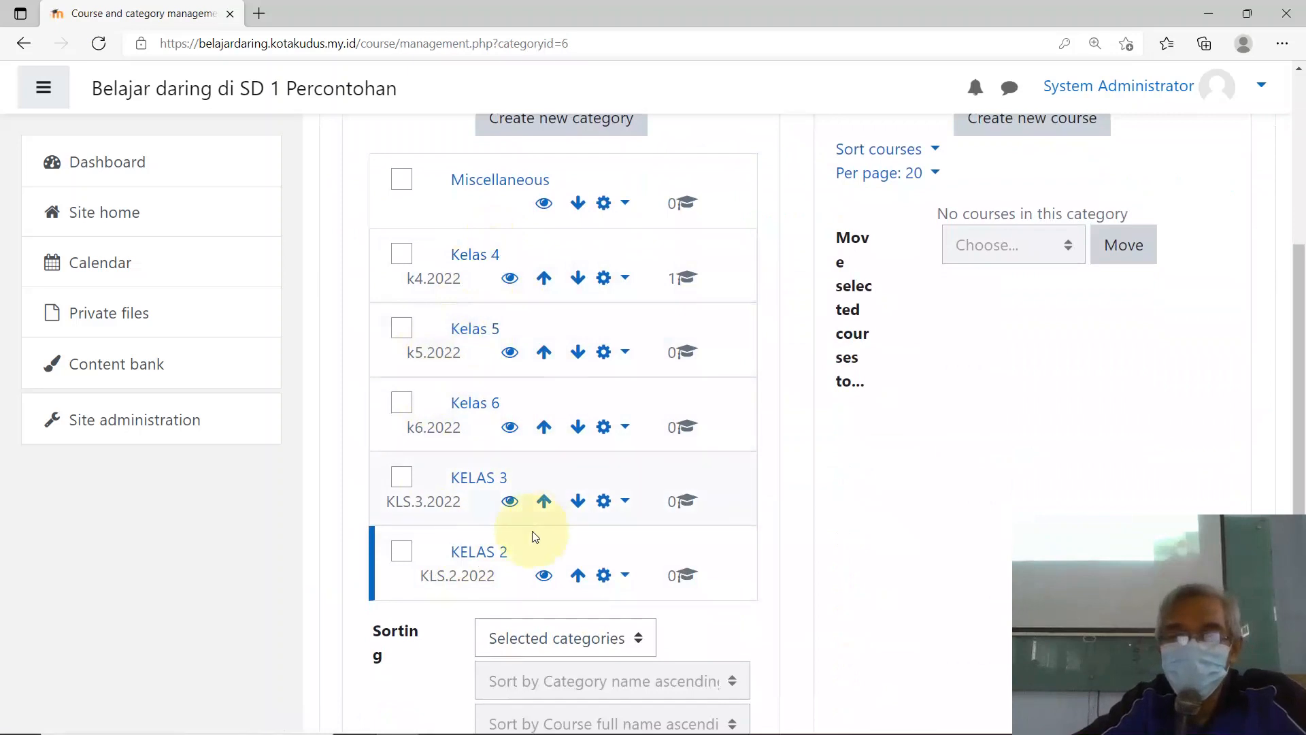
pyautogui.click(578, 575)
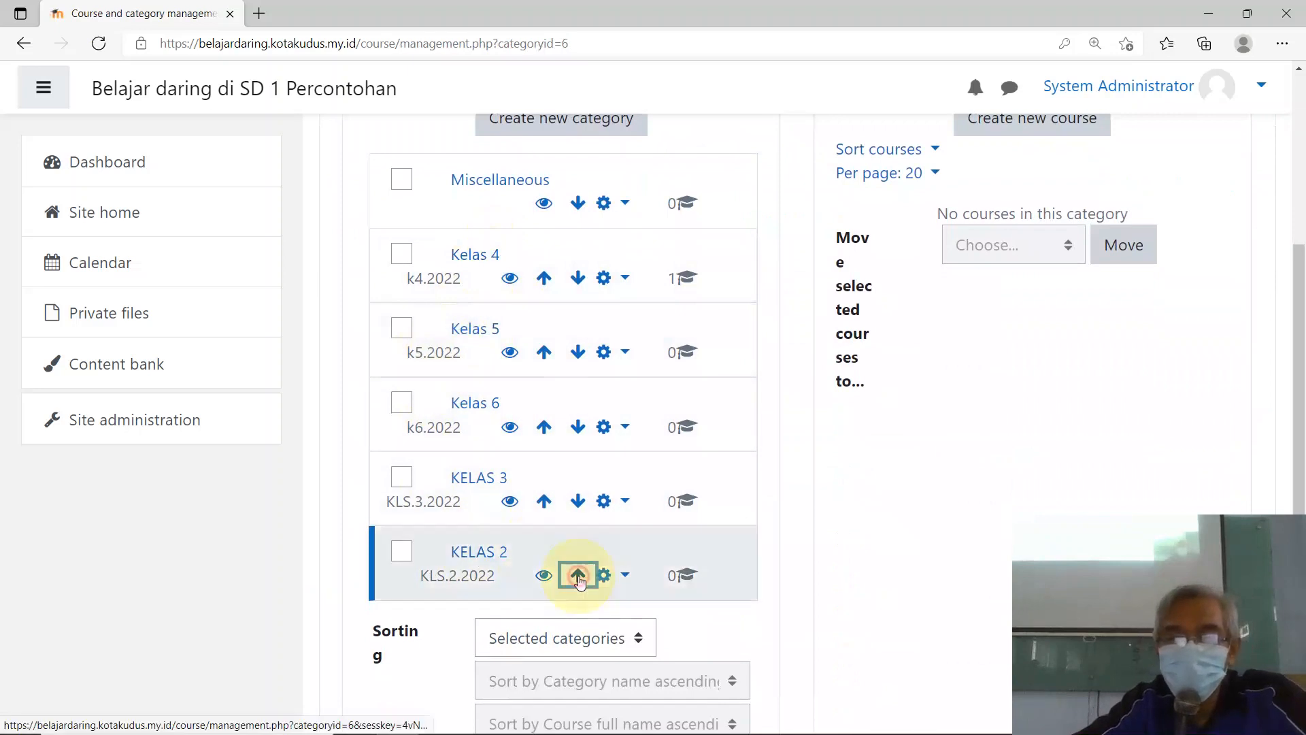
pyautogui.click(544, 503)
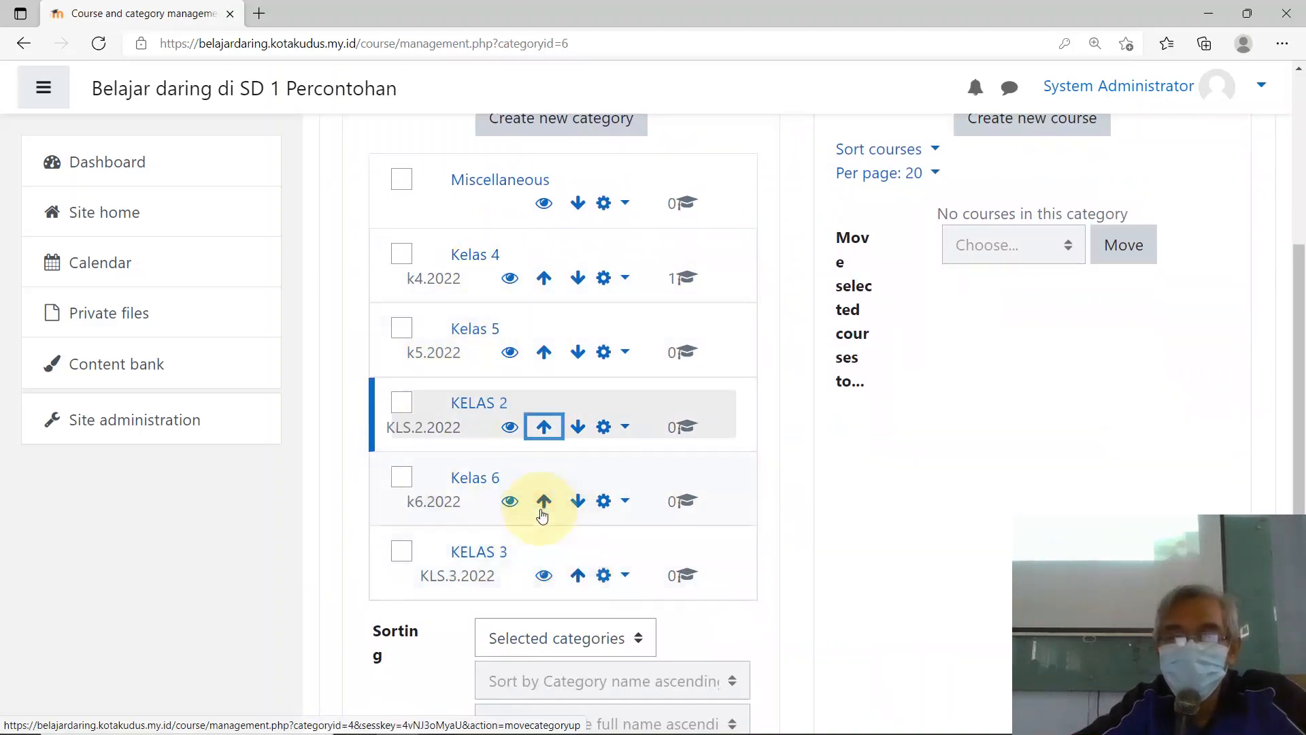
pyautogui.click(547, 437)
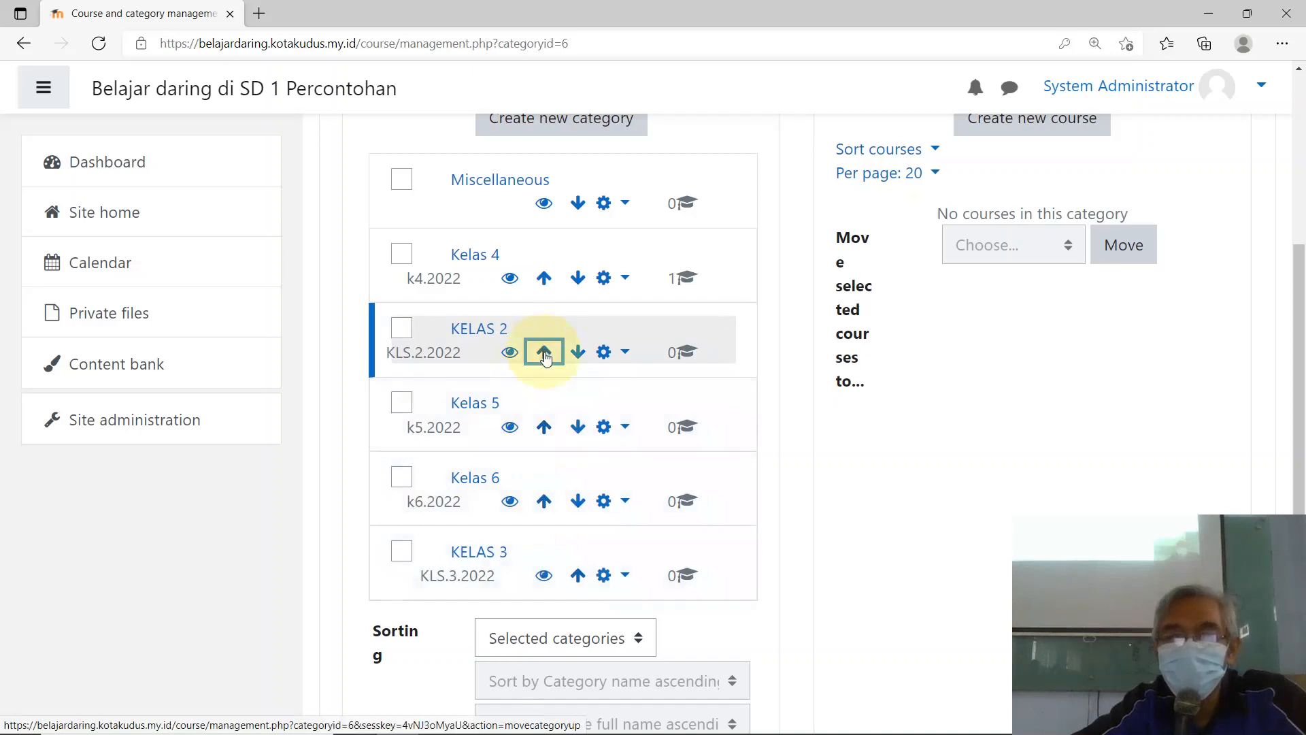
pyautogui.click(544, 352)
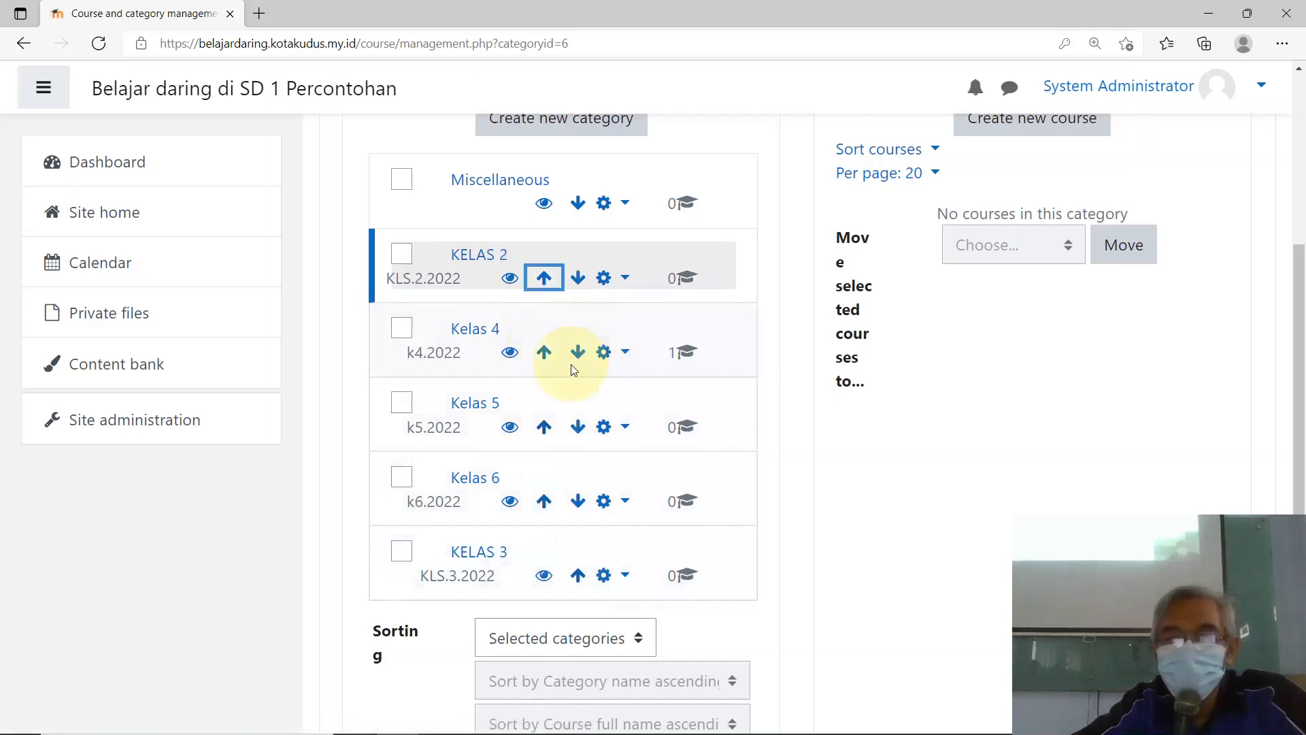
pyautogui.click(577, 576)
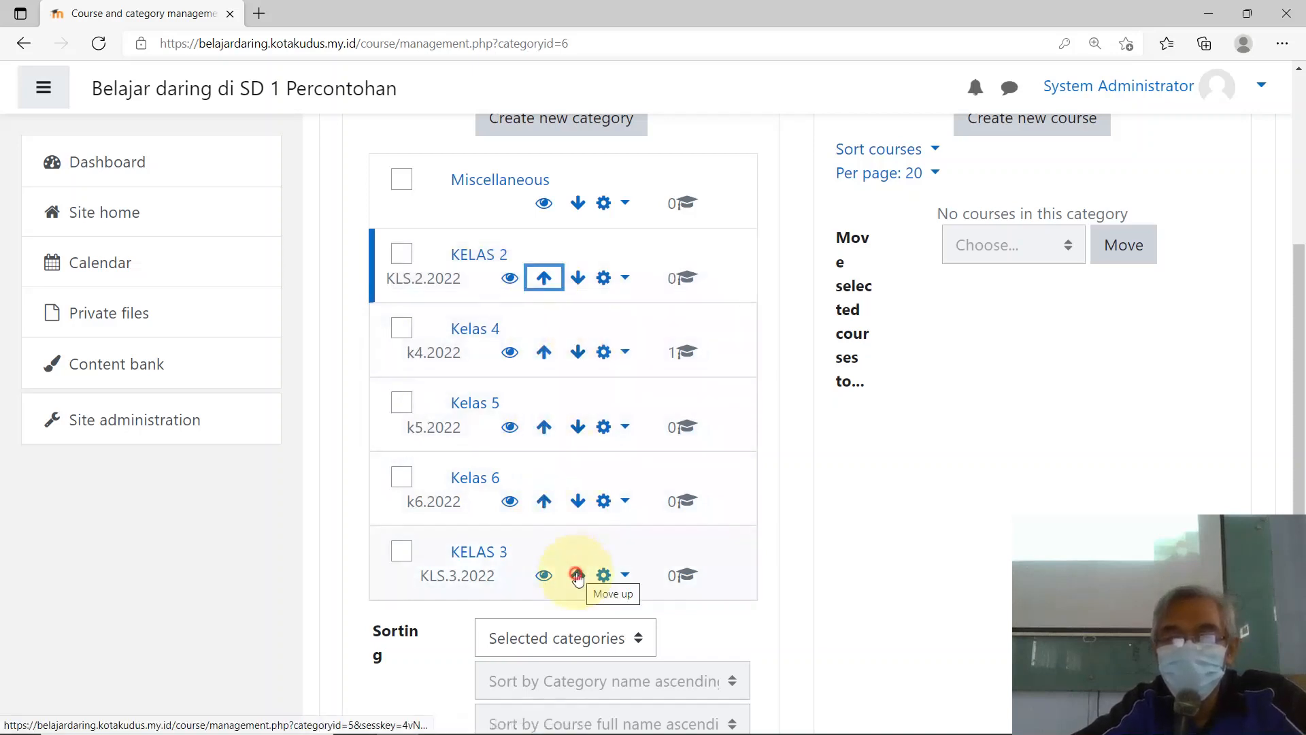
pyautogui.click(547, 502)
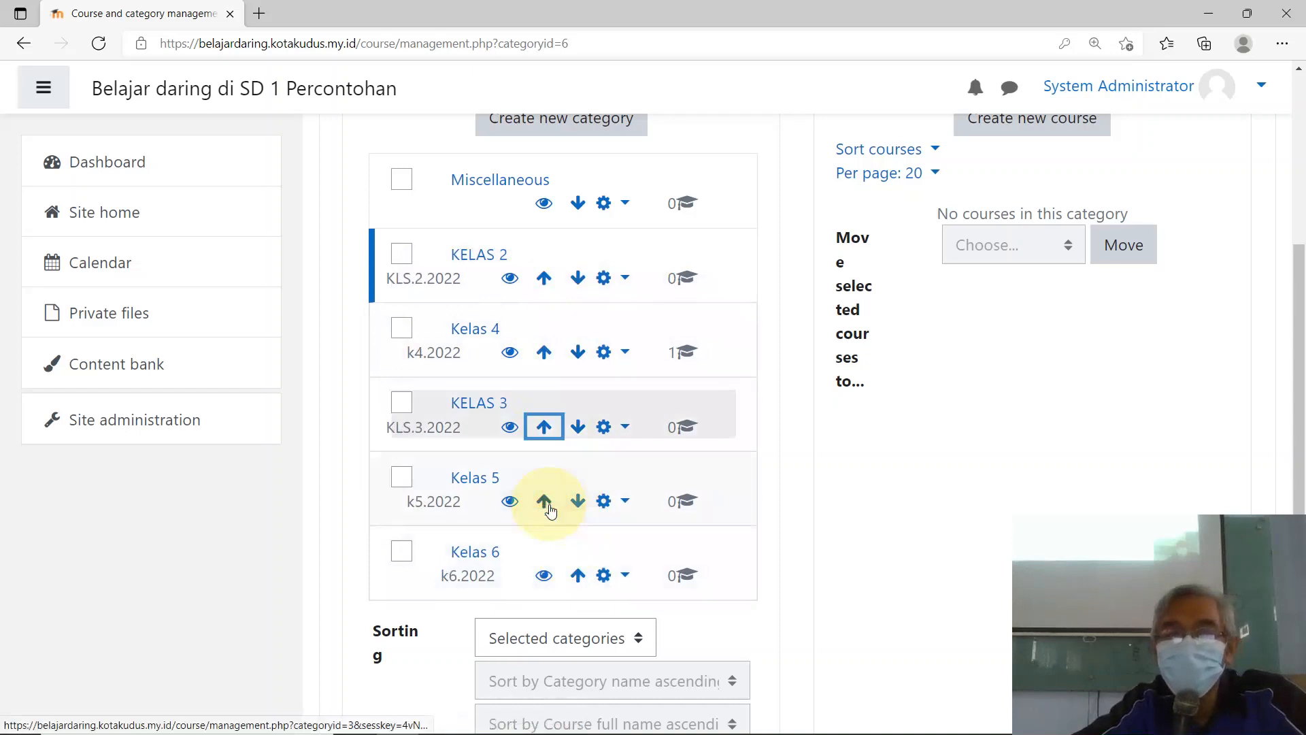
pyautogui.click(545, 427)
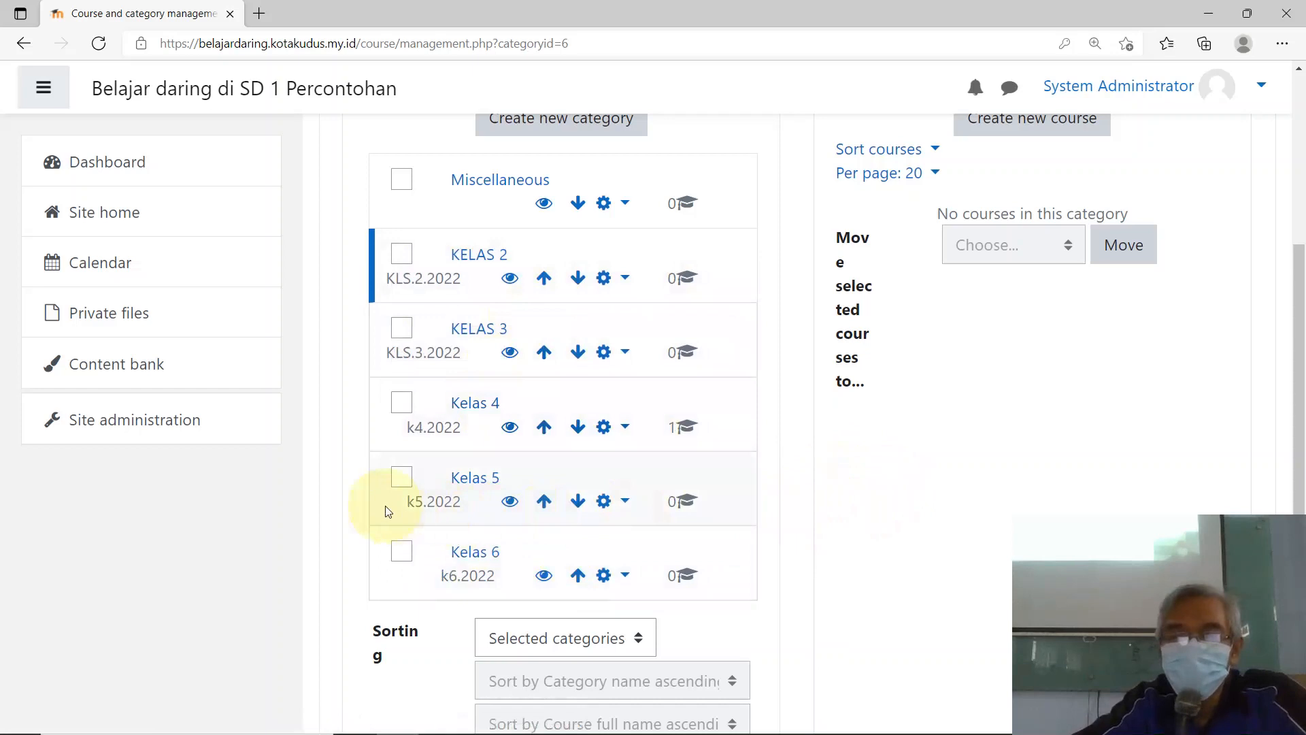
# Step: Browse from Kelas 6 to Kelas 4, whose list holds Bahasa Indonesia (4.01.2022)
pyautogui.click(476, 553)
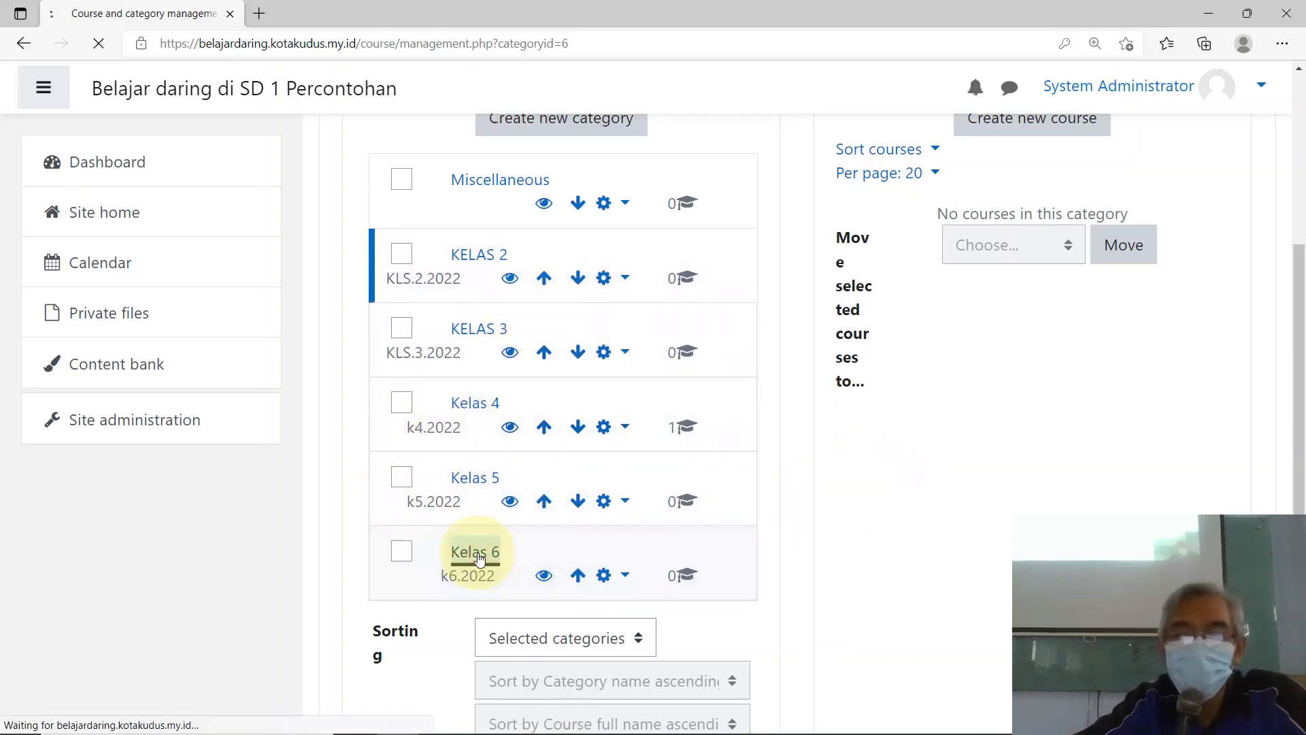
pyautogui.scroll(-5, 616, 528)
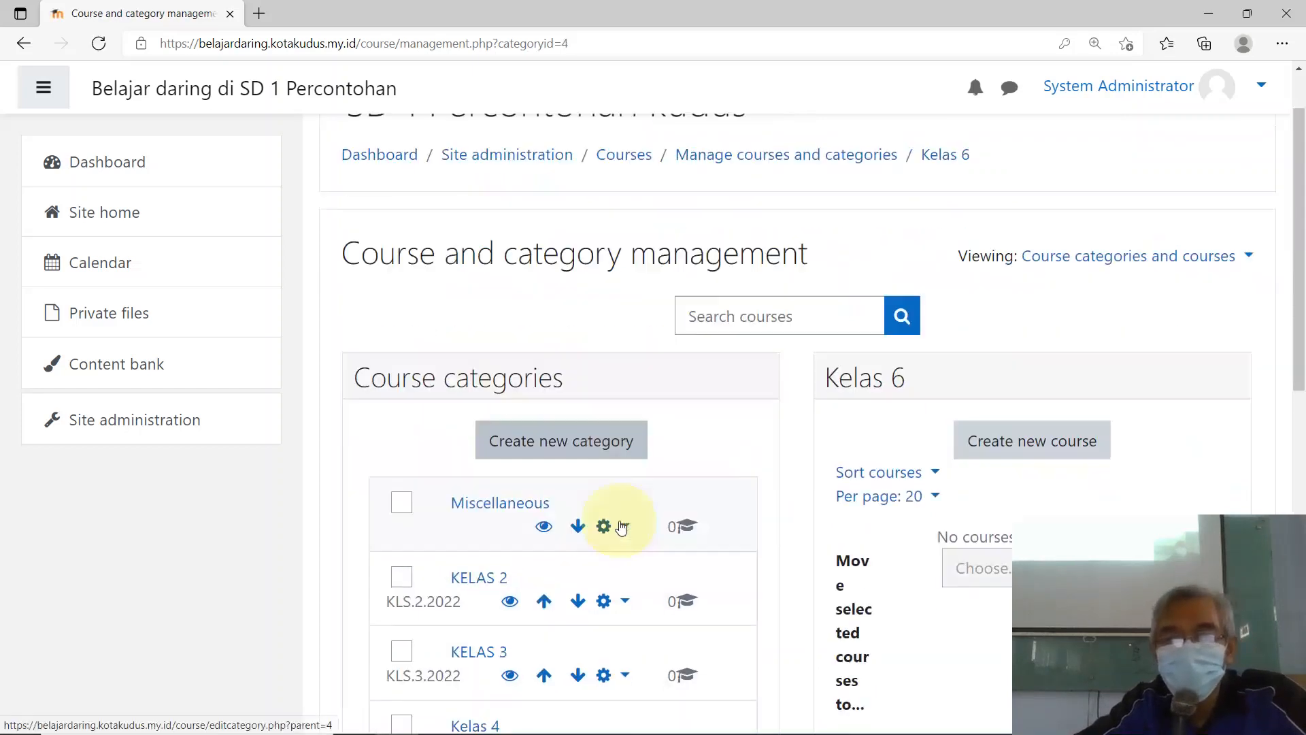
pyautogui.scroll(4, 650, 517)
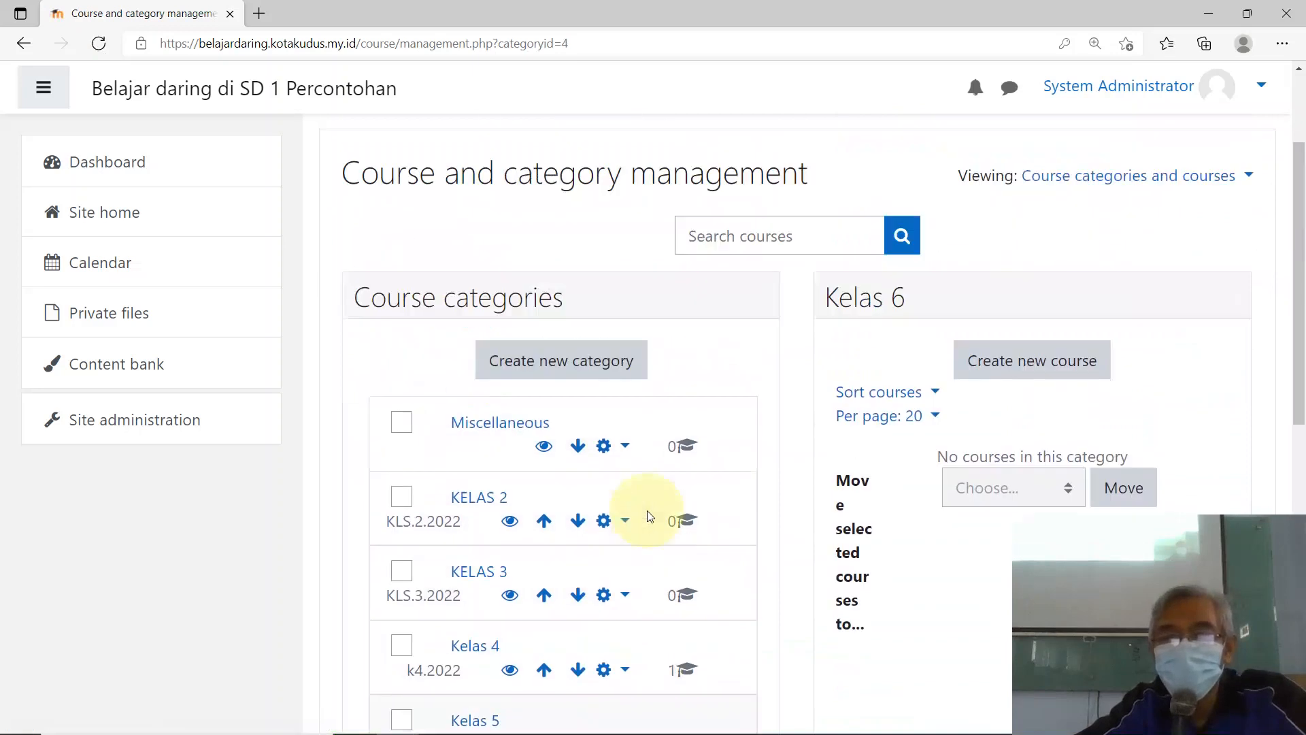
pyautogui.scroll(-9, 646, 514)
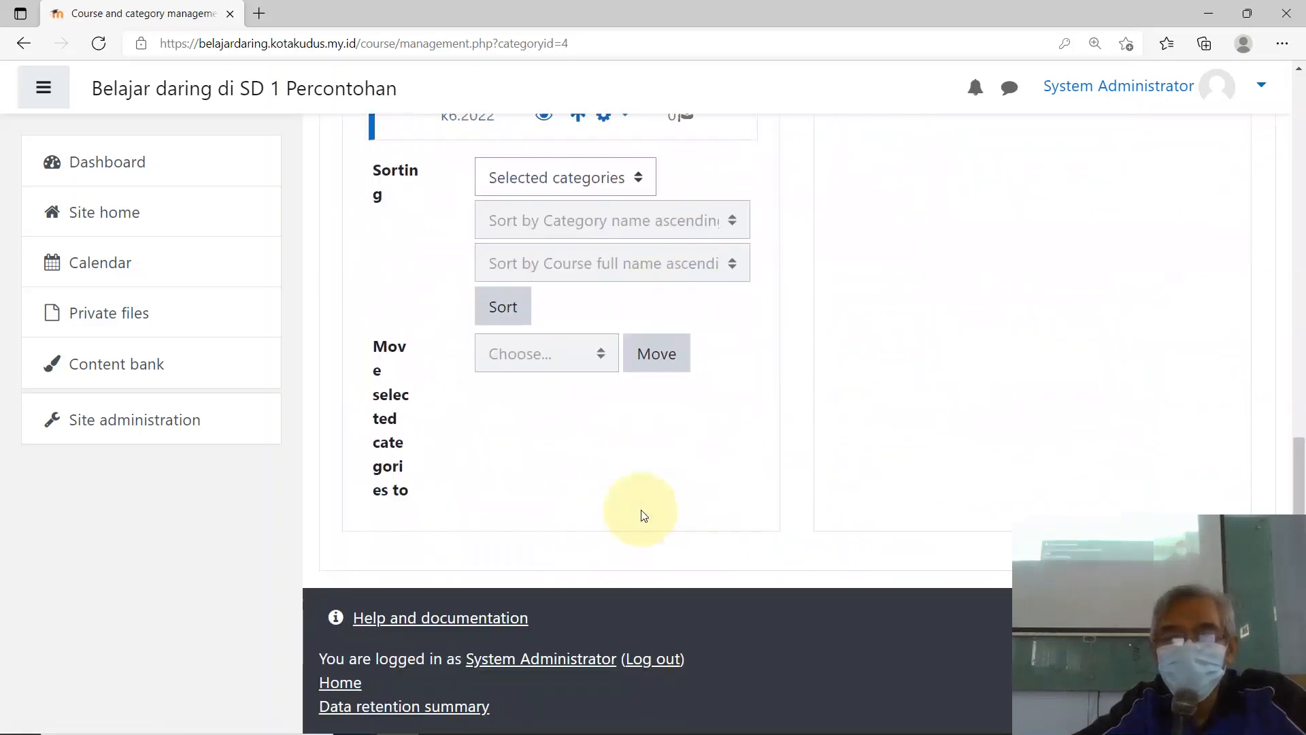
pyautogui.scroll(5, 652, 518)
pyautogui.scroll(1, 654, 516)
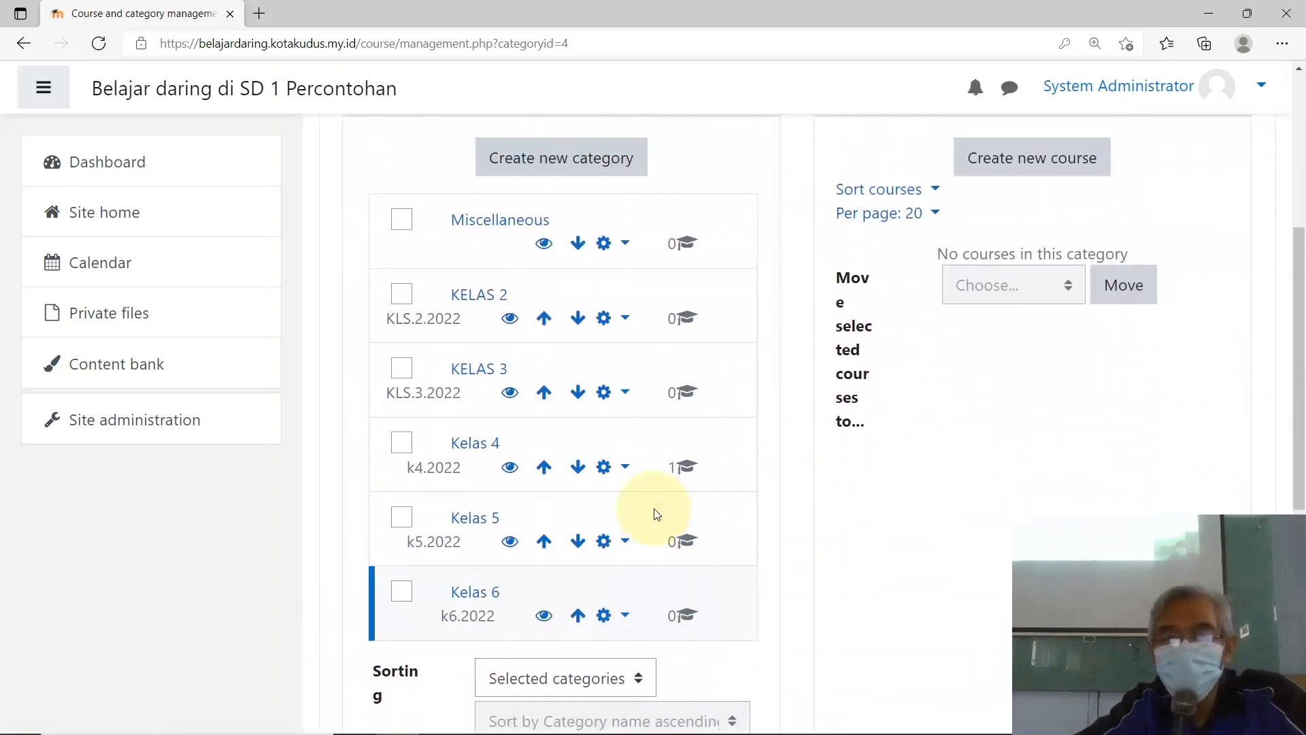
pyautogui.scroll(-3, 475, 483)
pyautogui.scroll(5, 459, 469)
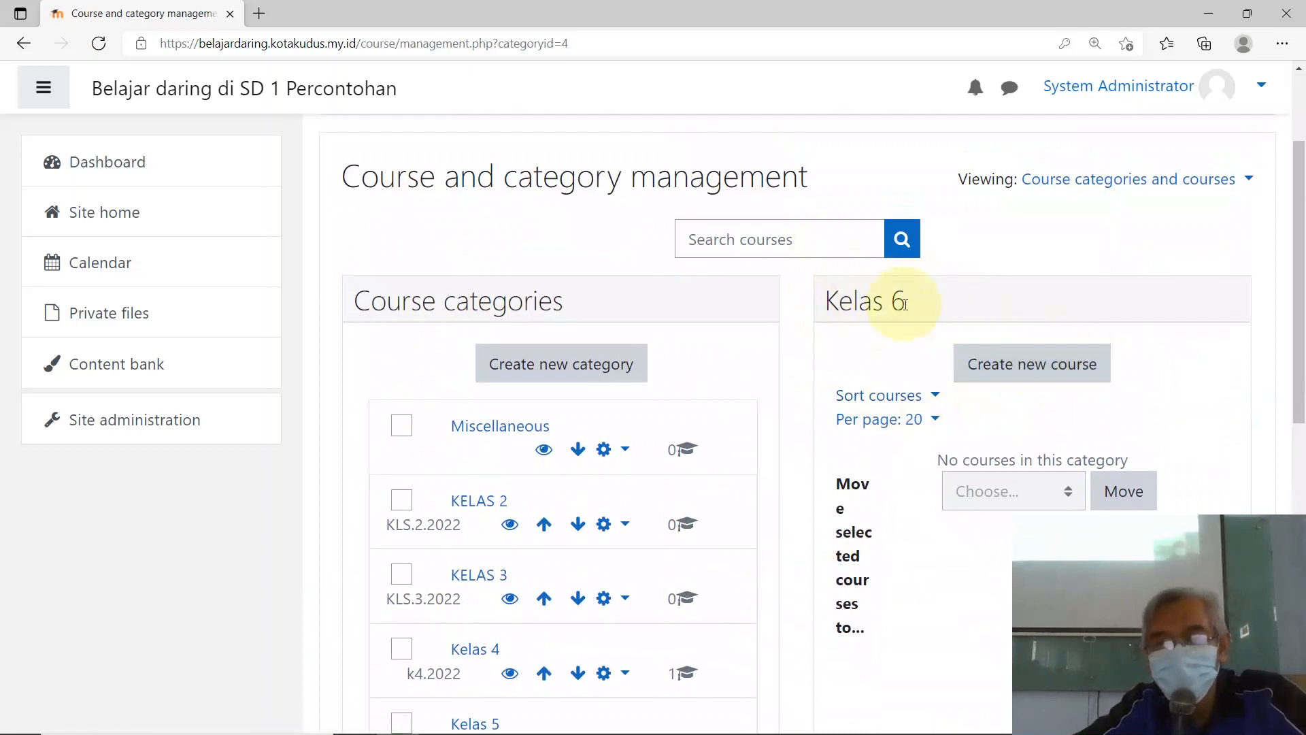
pyautogui.scroll(-4, 837, 351)
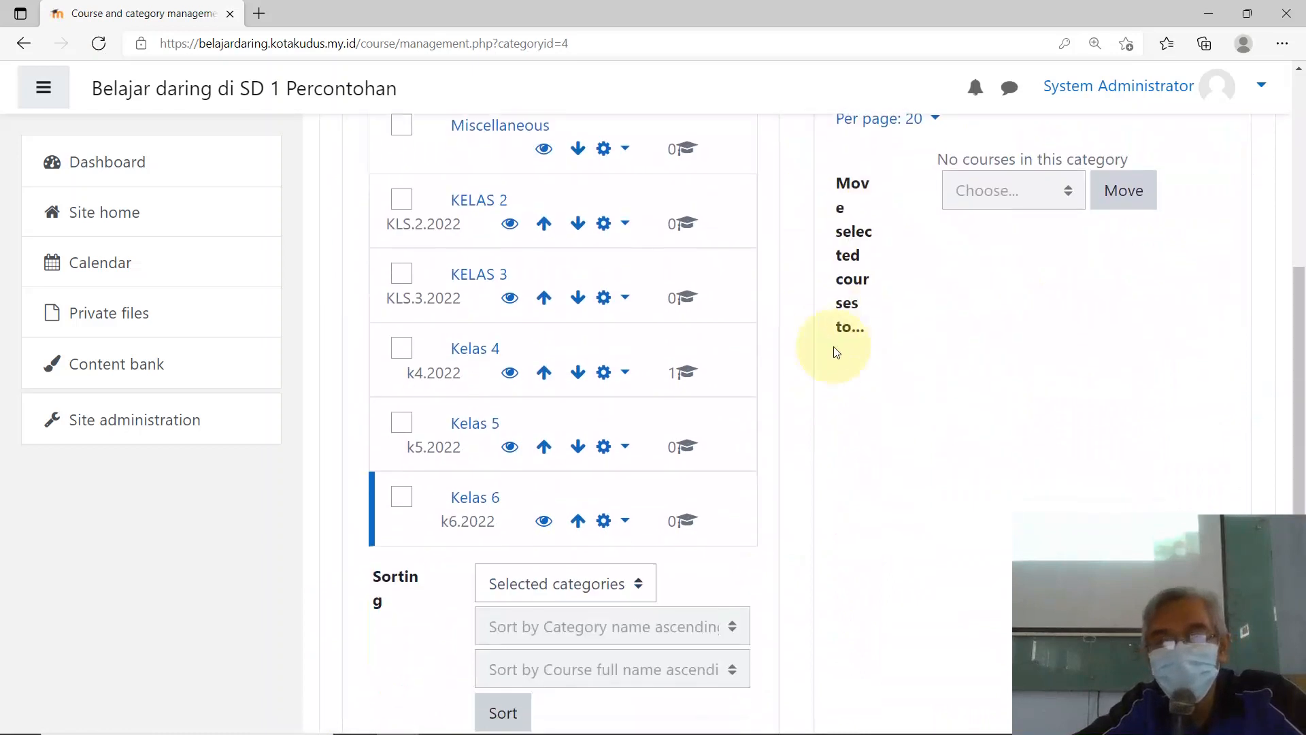
pyautogui.click(475, 350)
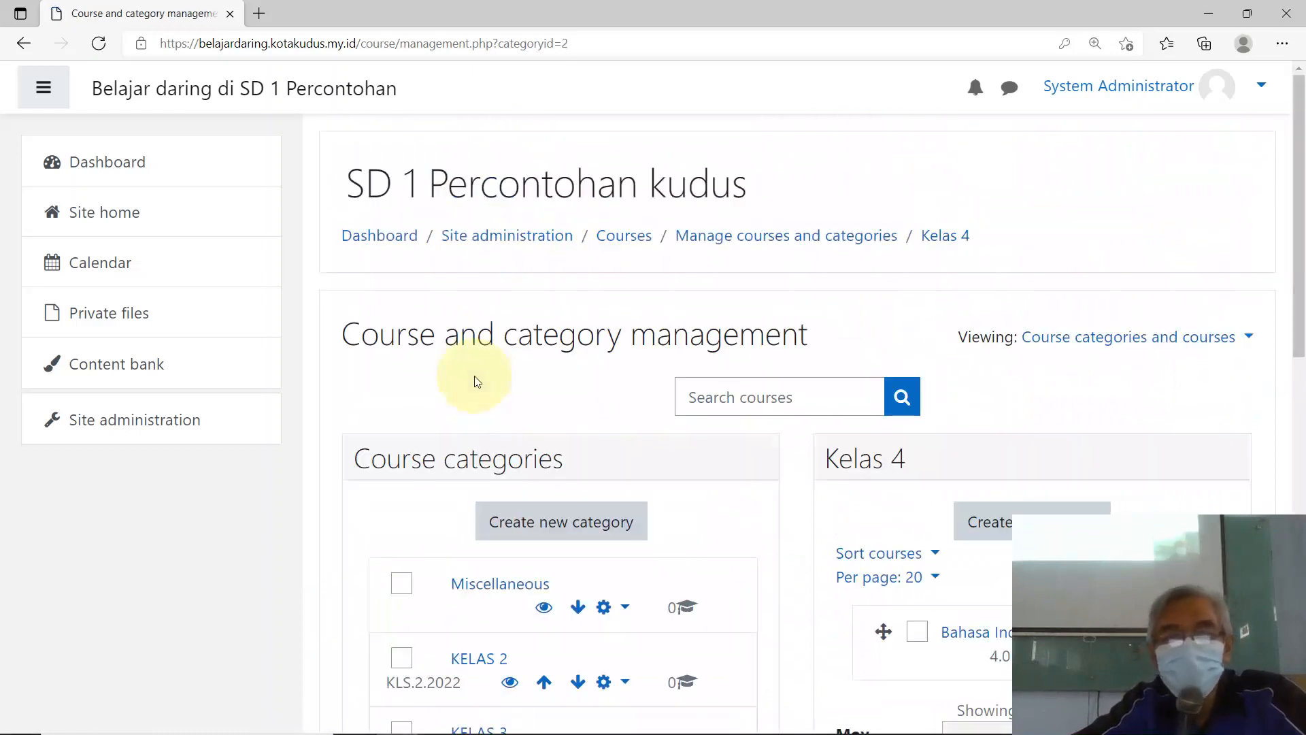
pyautogui.scroll(-4, 925, 358)
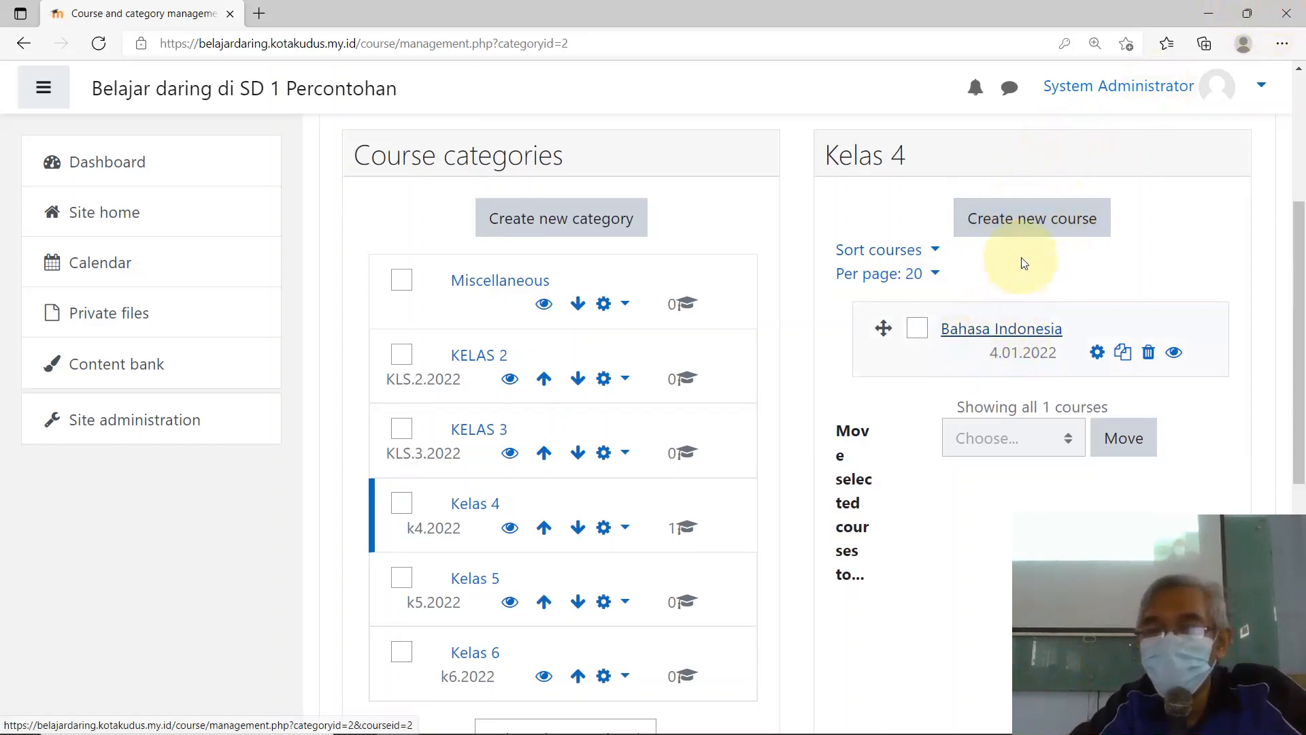
# Step: Create a new course in Kelas 4 and enter Matematika as its full name
pyautogui.click(1030, 225)
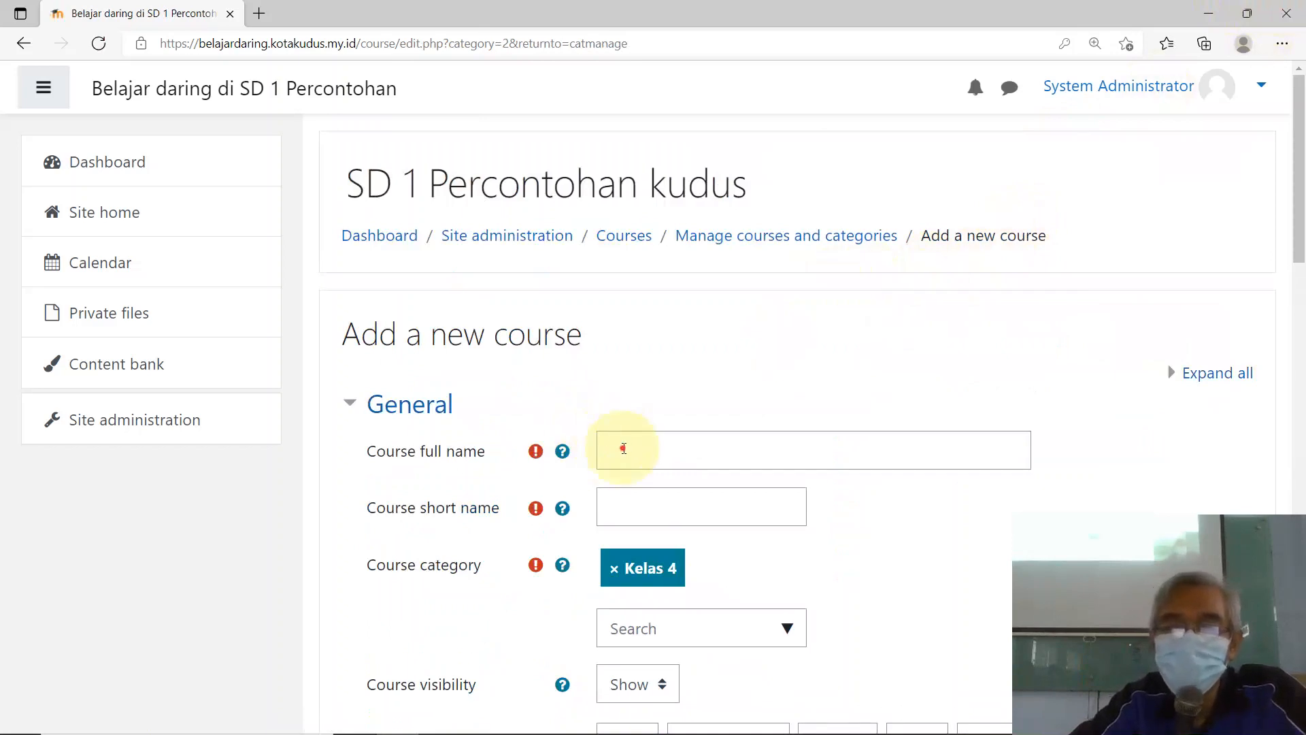
pyautogui.click(623, 449)
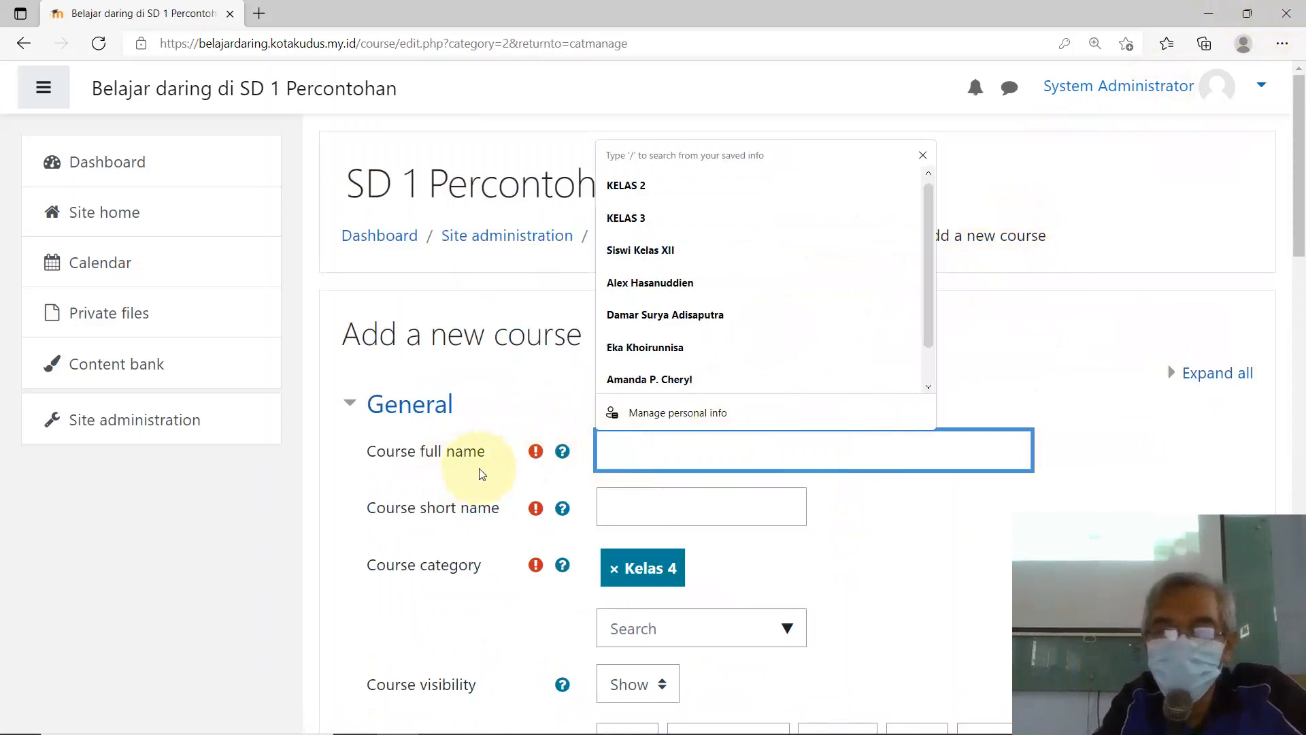
pyautogui.write('mA')
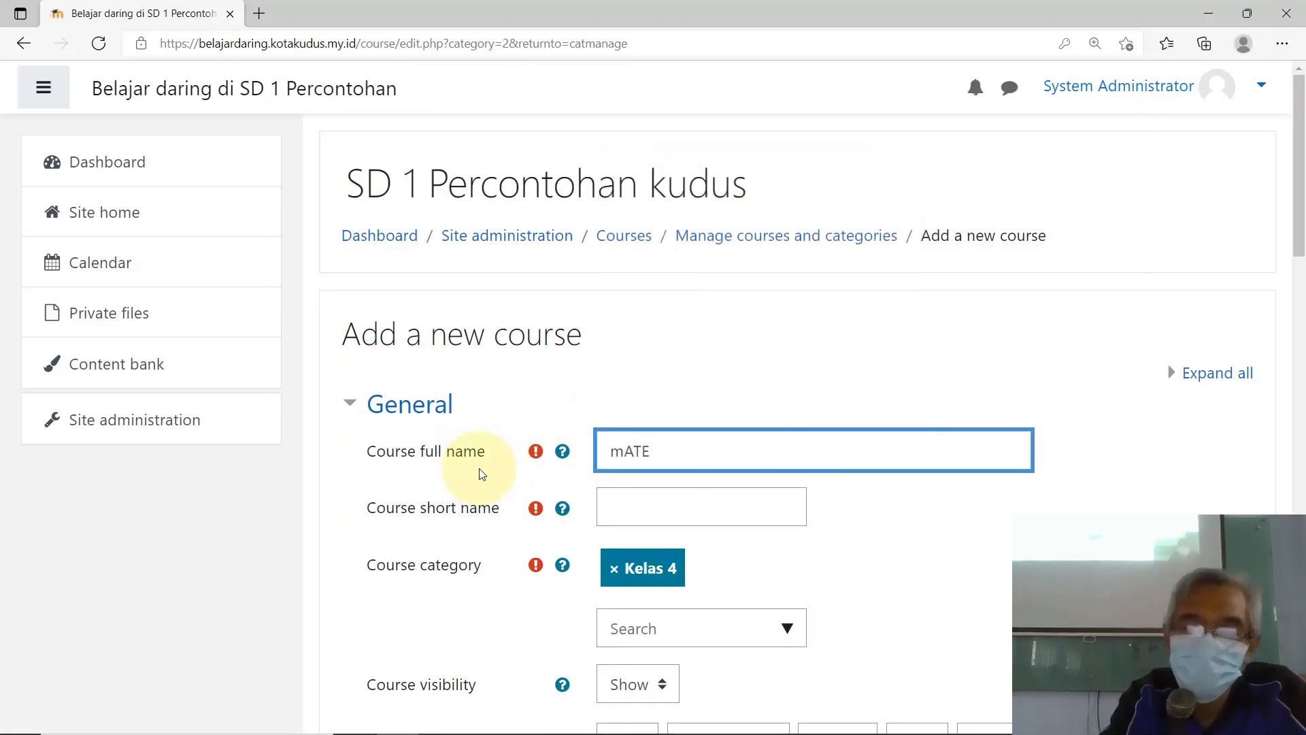
pyautogui.write('TE')
pyautogui.press('BackSpace')
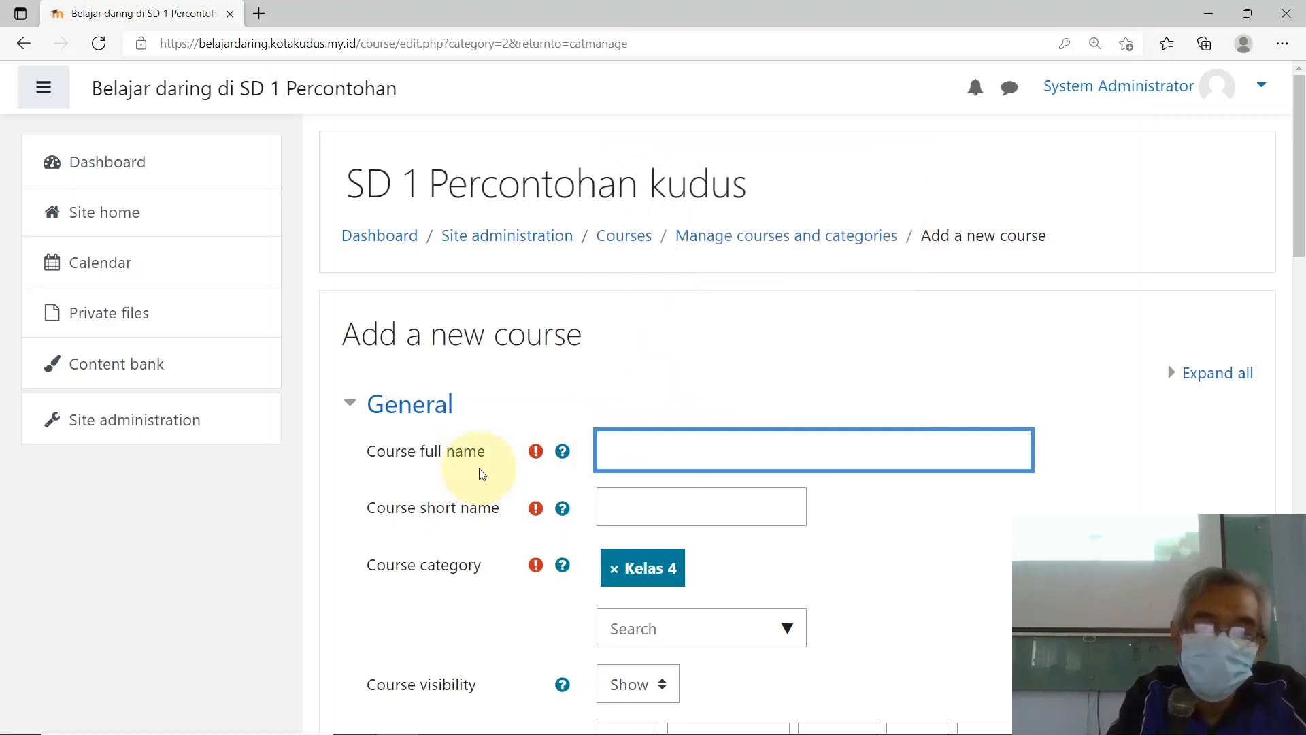
pyautogui.write('M')
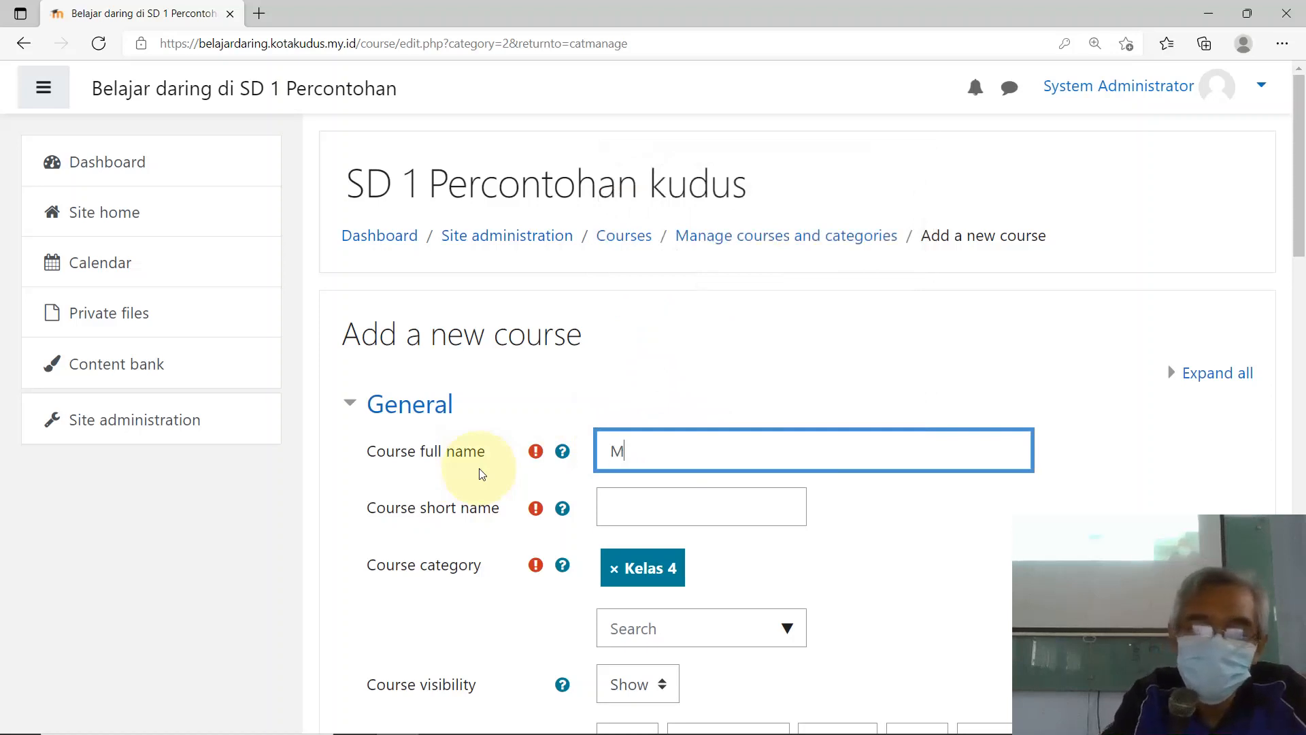
pyautogui.write('atem')
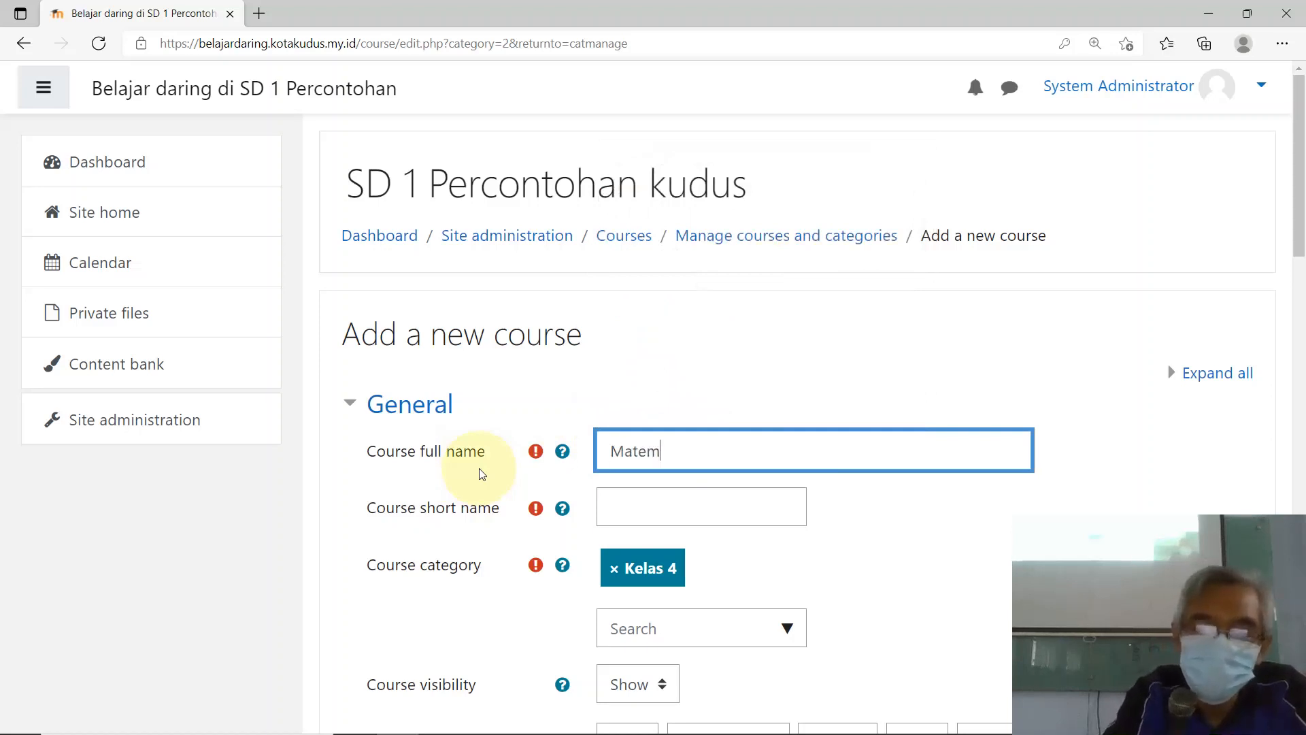
pyautogui.write('atika')
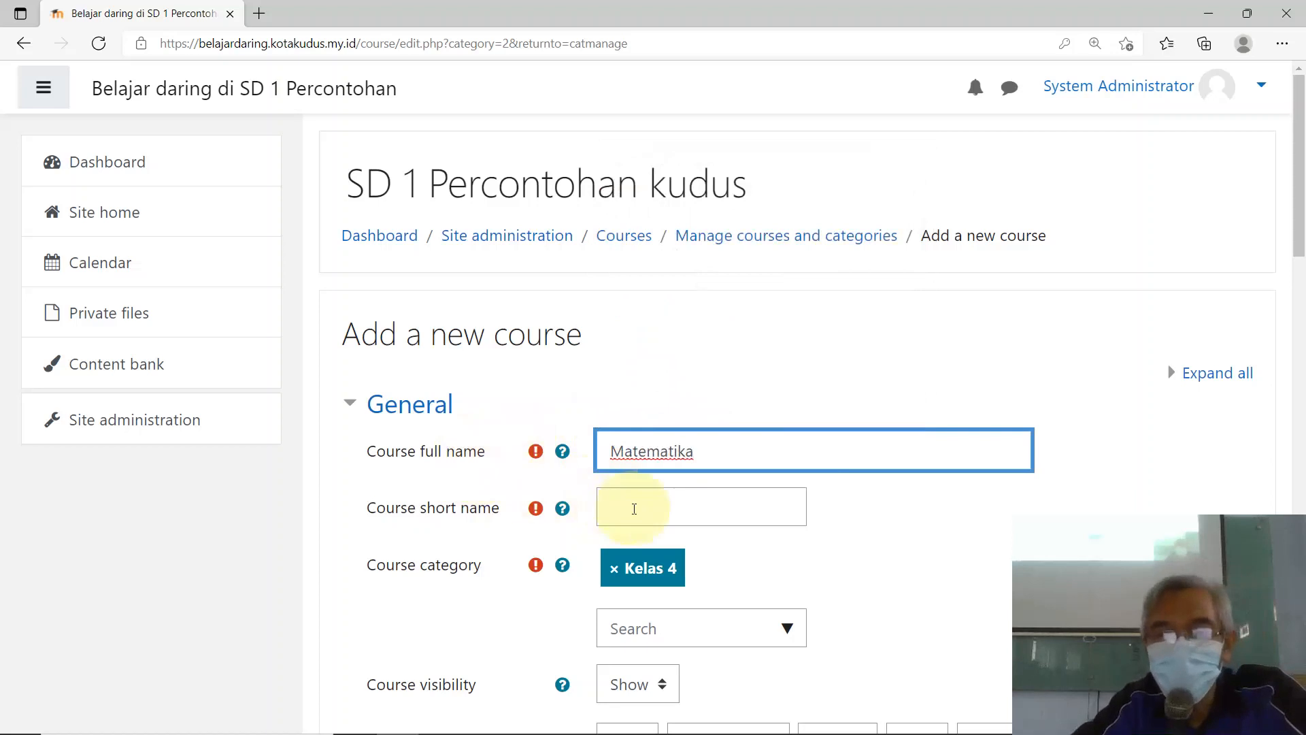
# Step: Enter 4.2.MTK.2223 as the course short name
pyautogui.click(721, 521)
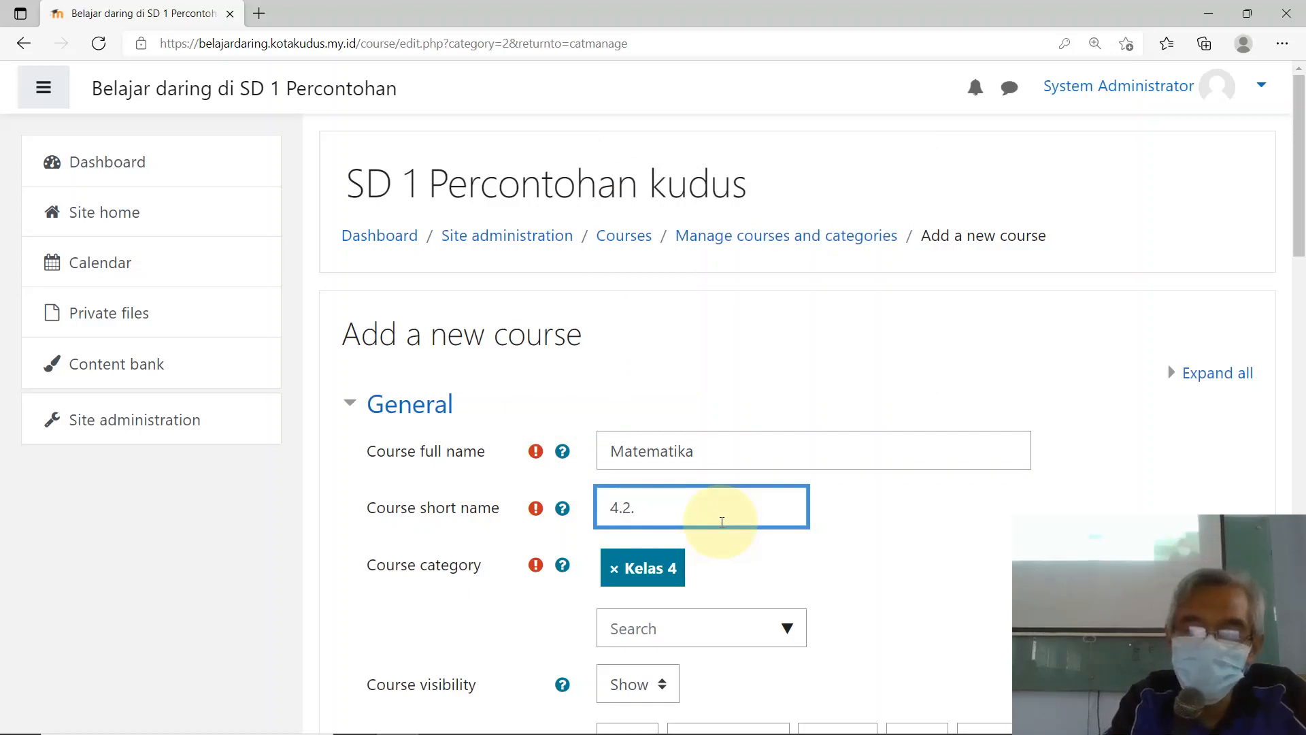
pyautogui.write('MTK')
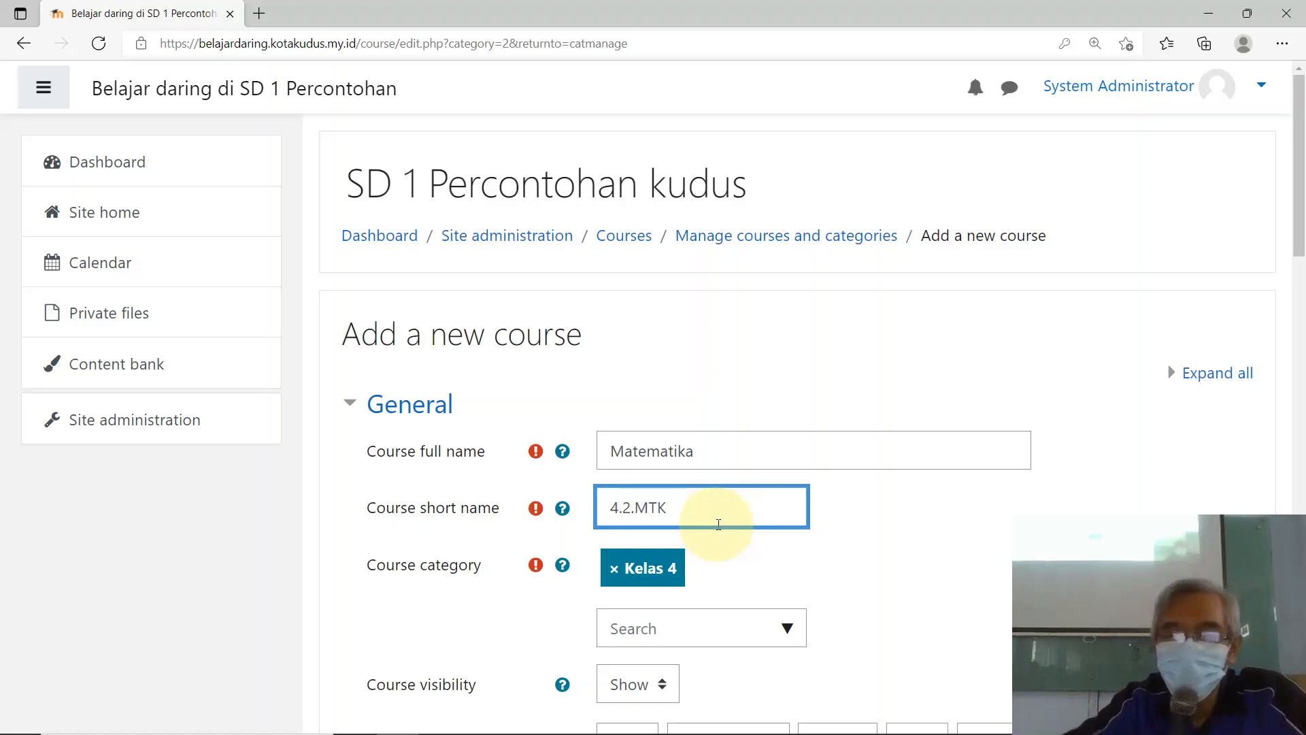
pyautogui.write('.')
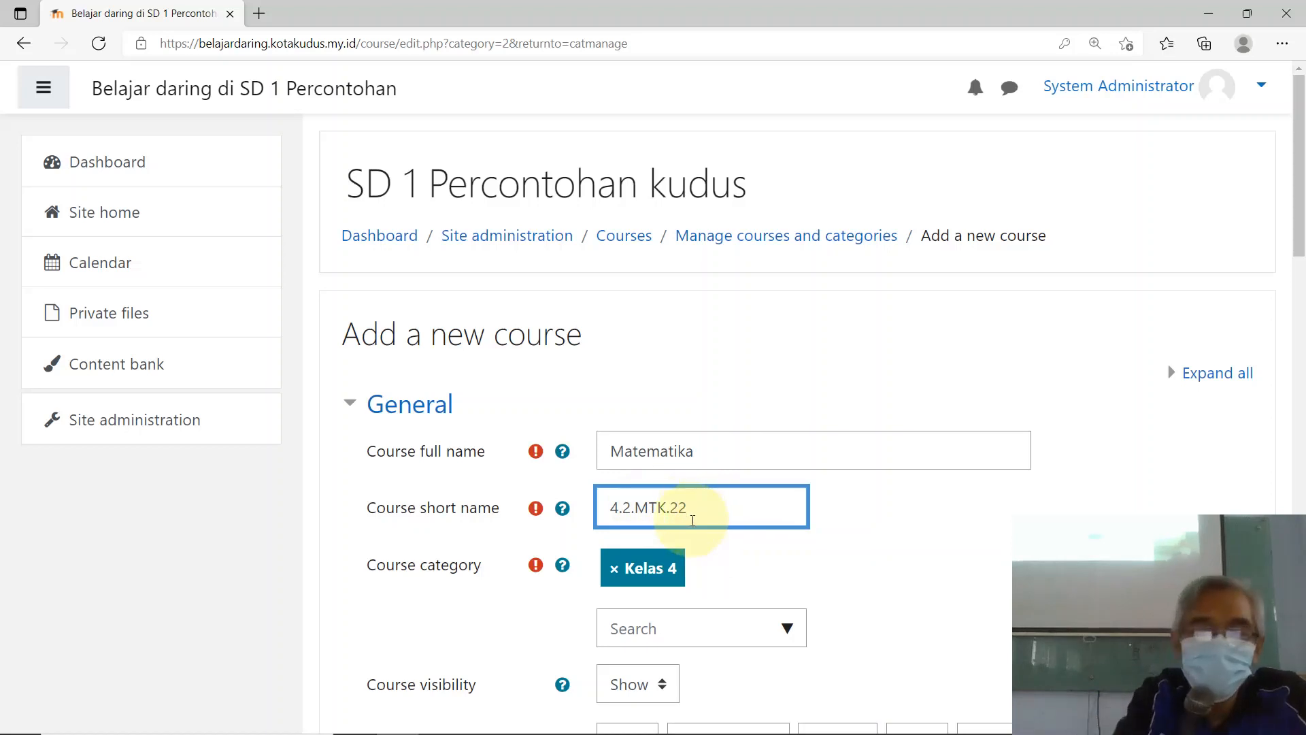
pyautogui.write('23')
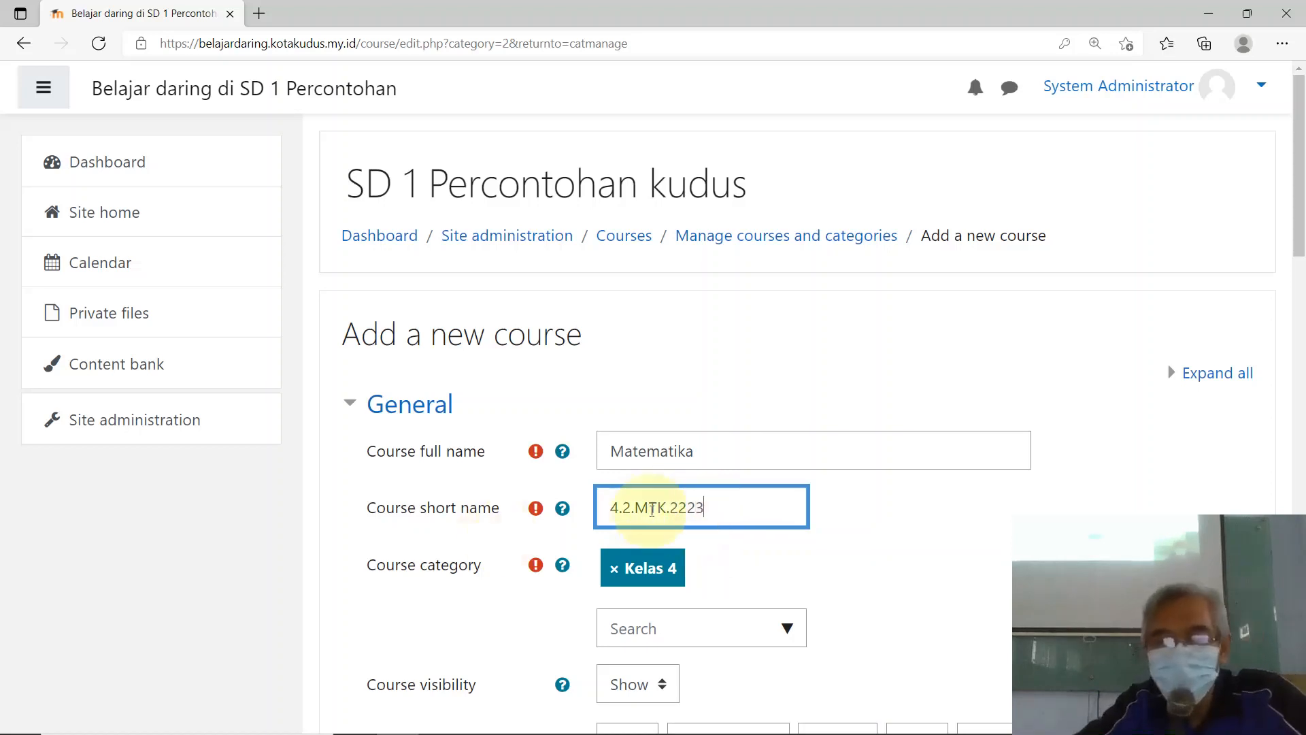
pyautogui.scroll(-3, 621, 510)
# Step: Set the course start date to 2 January
pyautogui.scroll(-3, 661, 473)
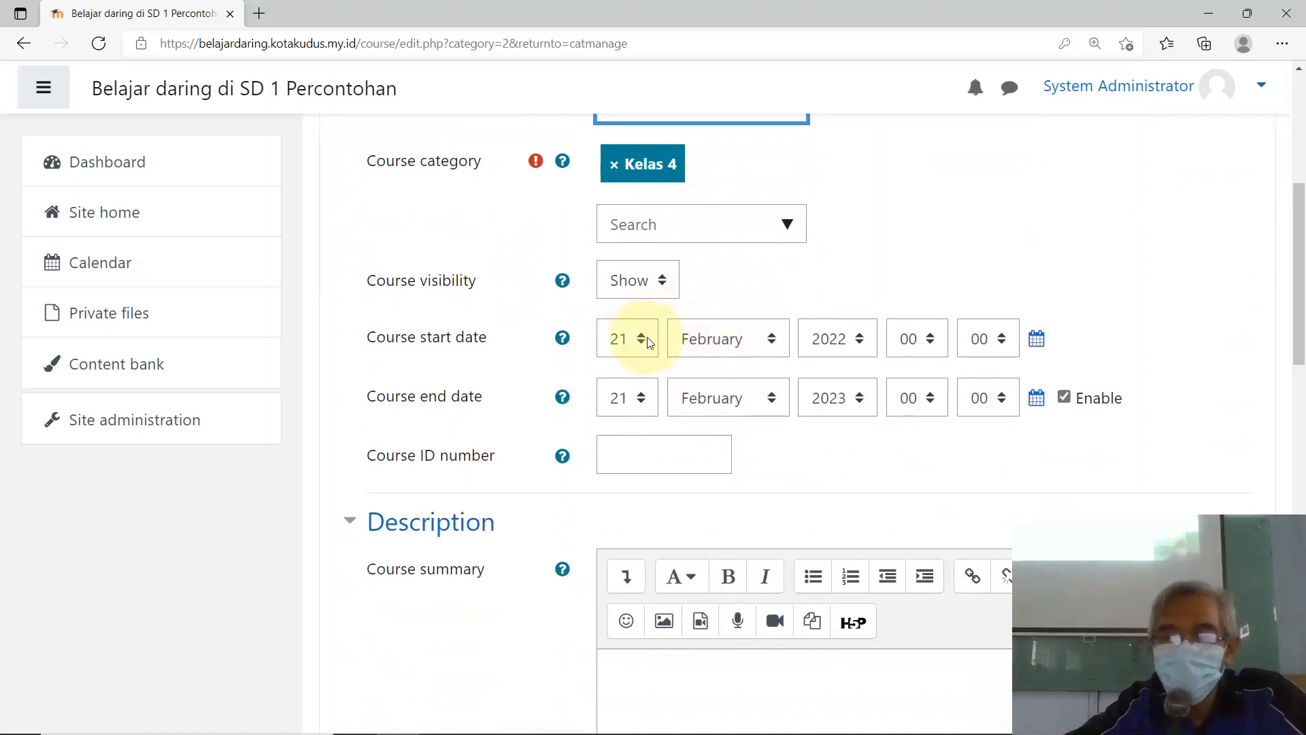
pyautogui.click(767, 339)
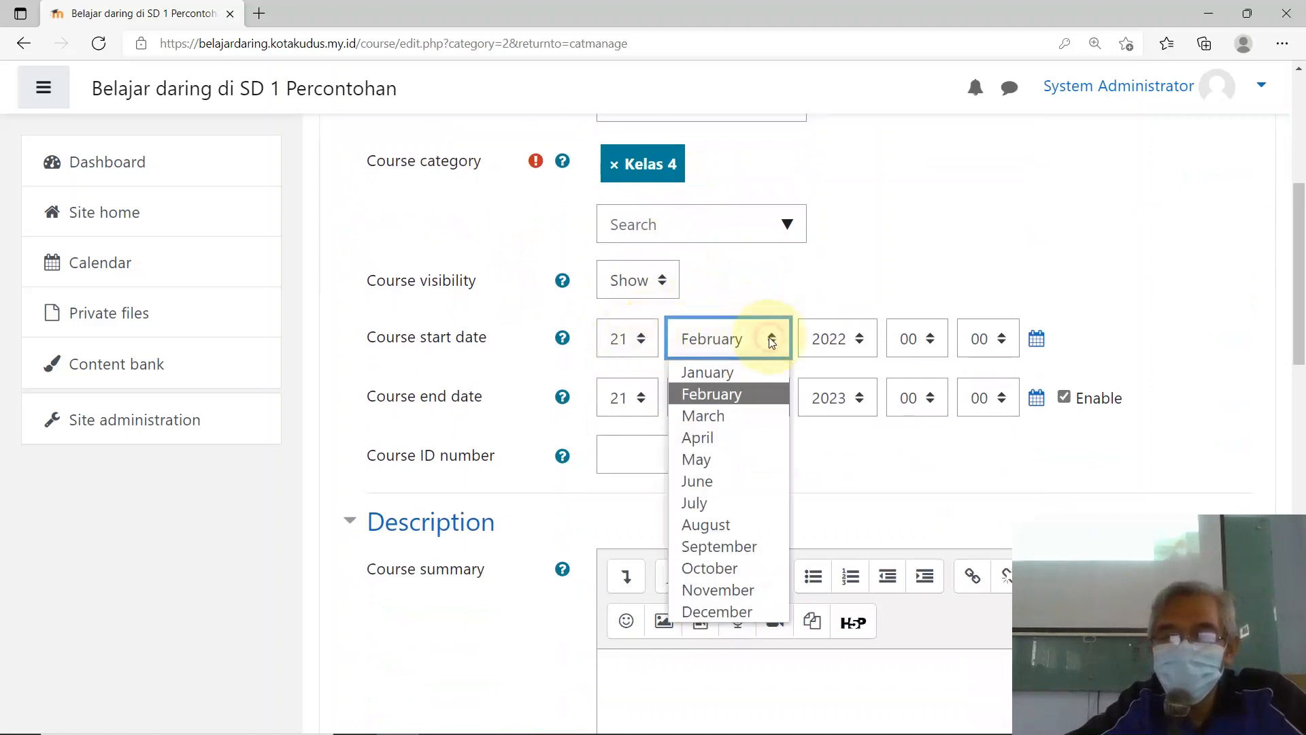
pyautogui.click(708, 372)
pyautogui.click(638, 338)
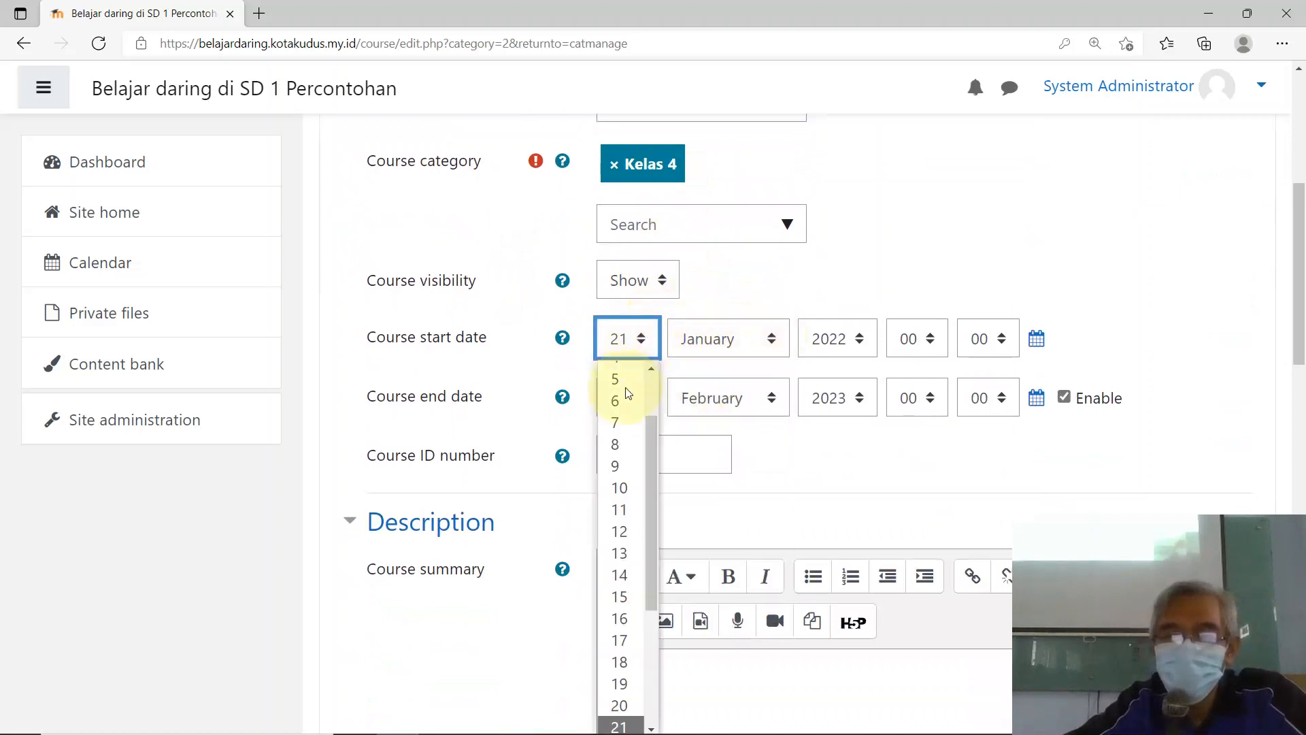
pyautogui.scroll(2, 627, 395)
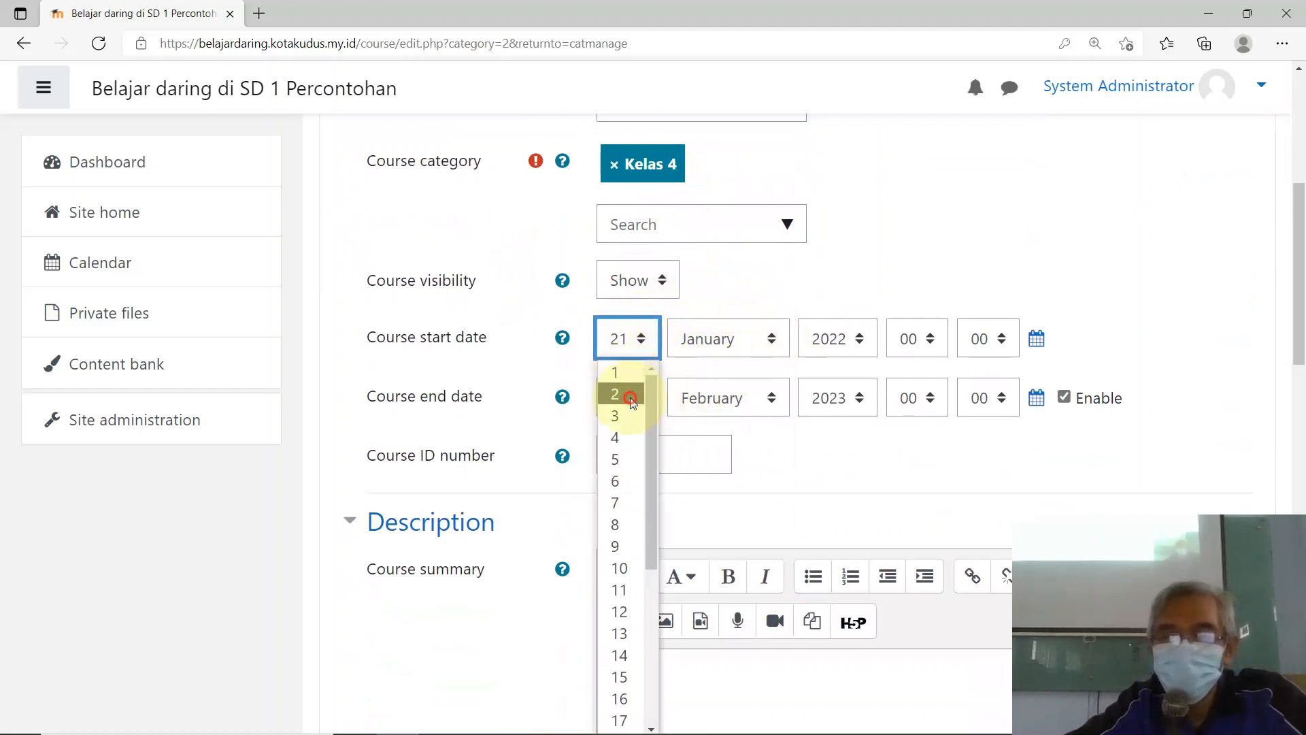
pyautogui.click(632, 401)
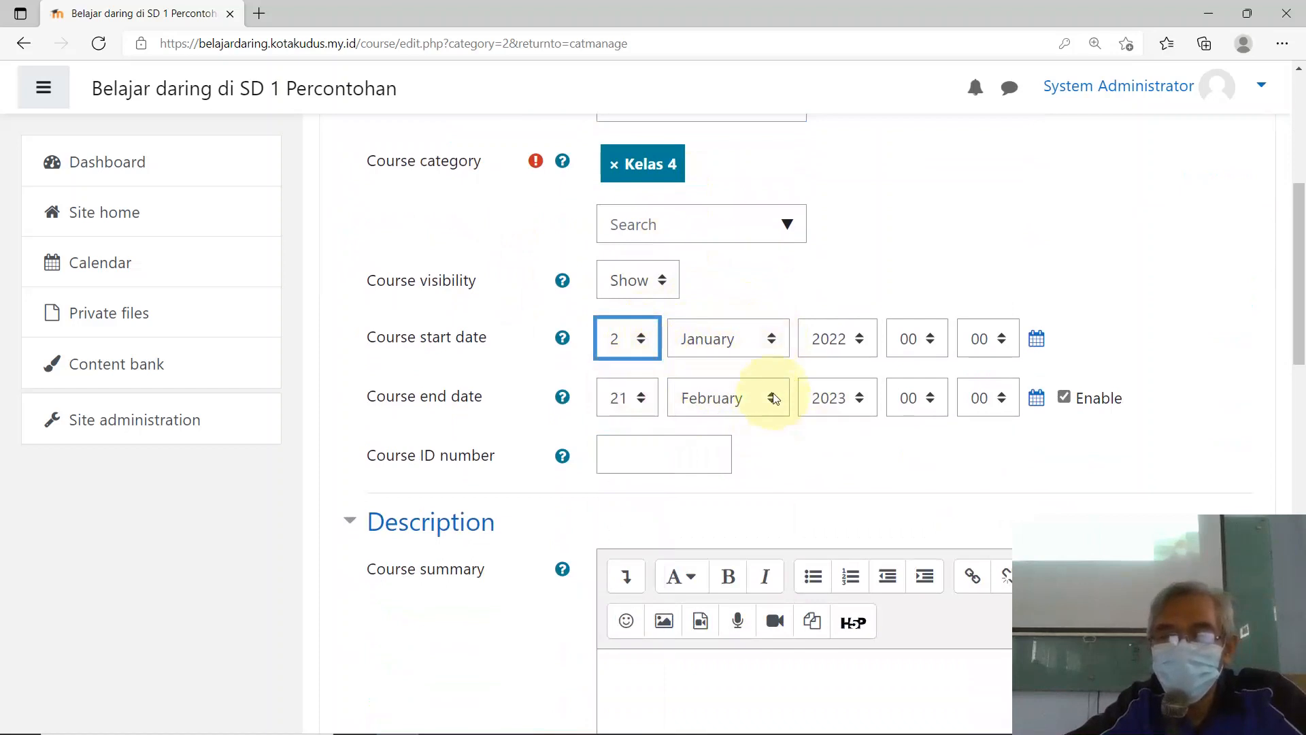
# Step: Set the course end date to June 2022
pyautogui.click(774, 400)
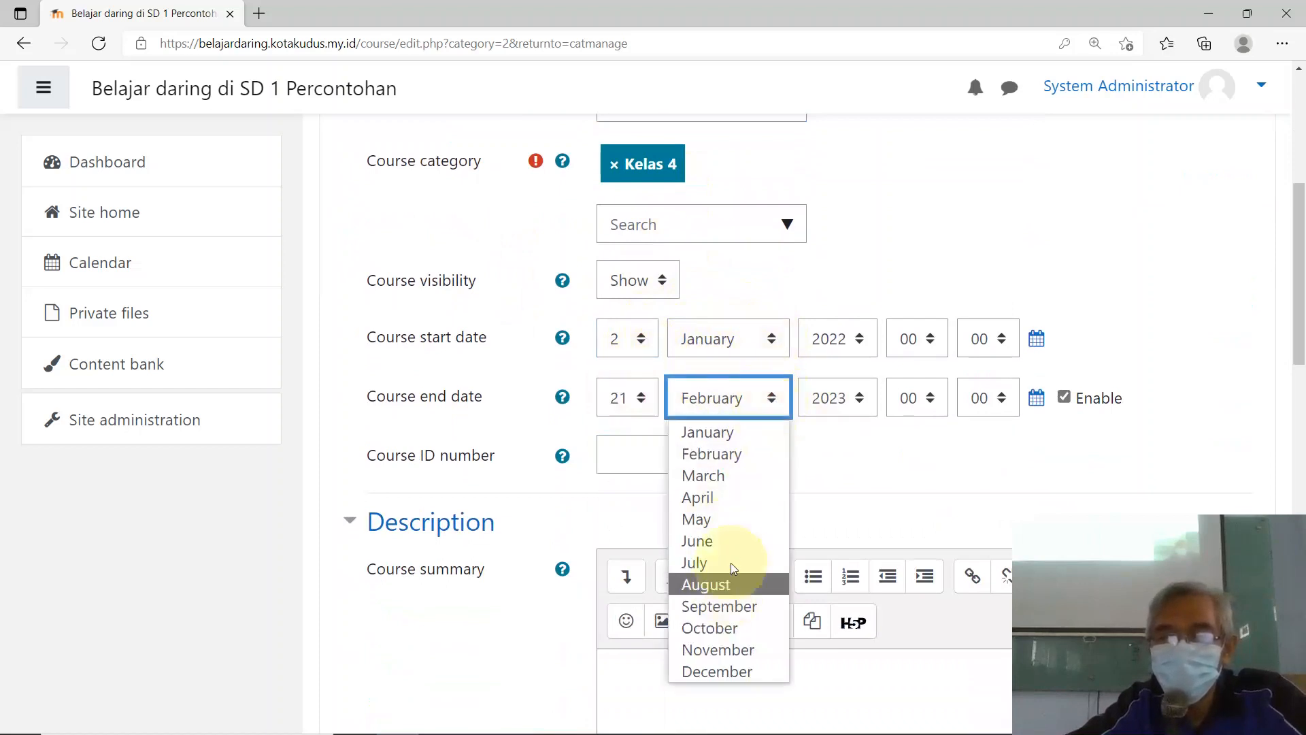
pyautogui.click(732, 557)
pyautogui.click(767, 404)
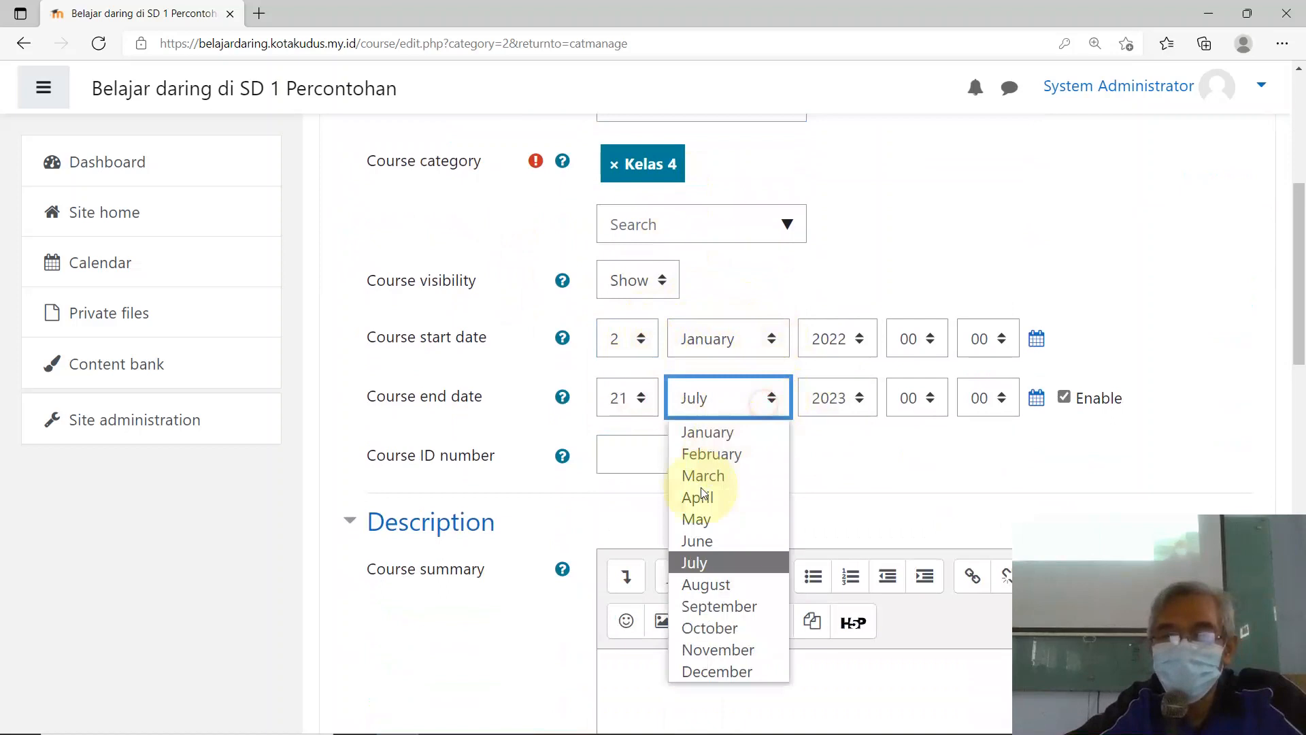
pyautogui.click(708, 542)
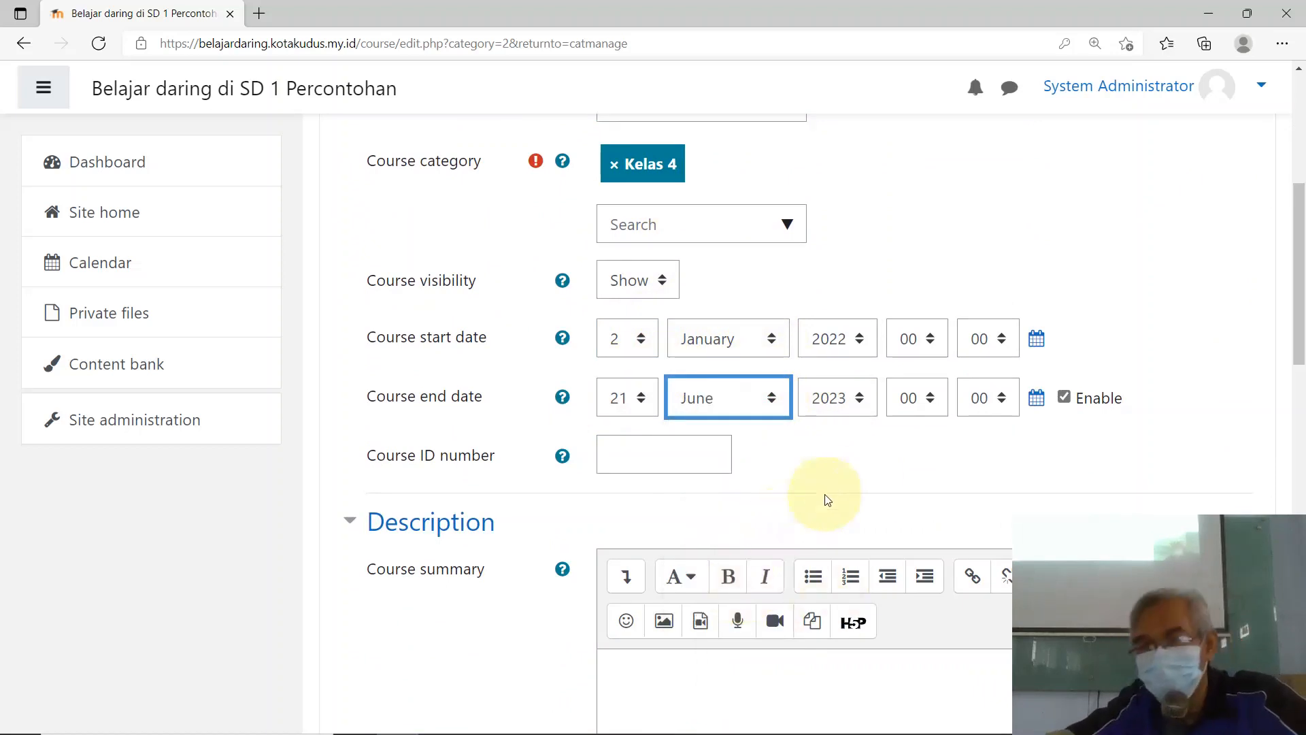
pyautogui.click(836, 398)
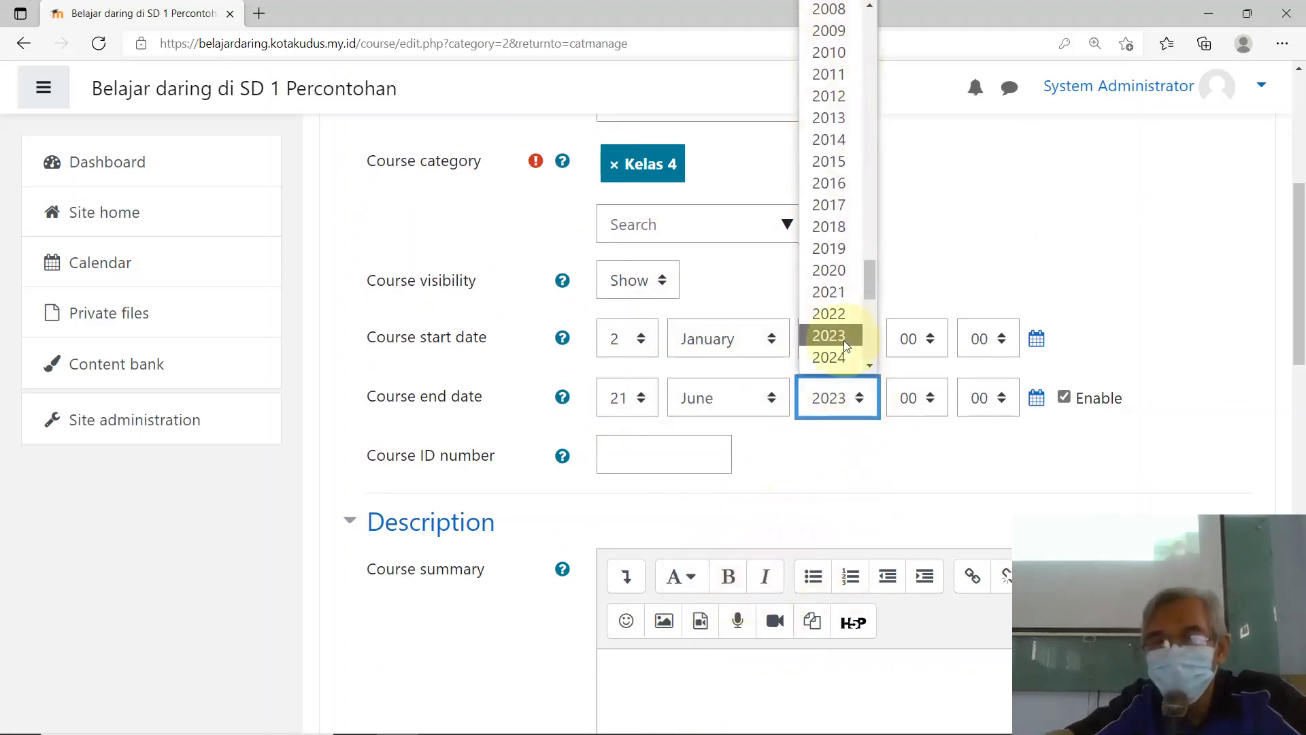
pyautogui.scroll(-2, 860, 245)
pyautogui.click(835, 201)
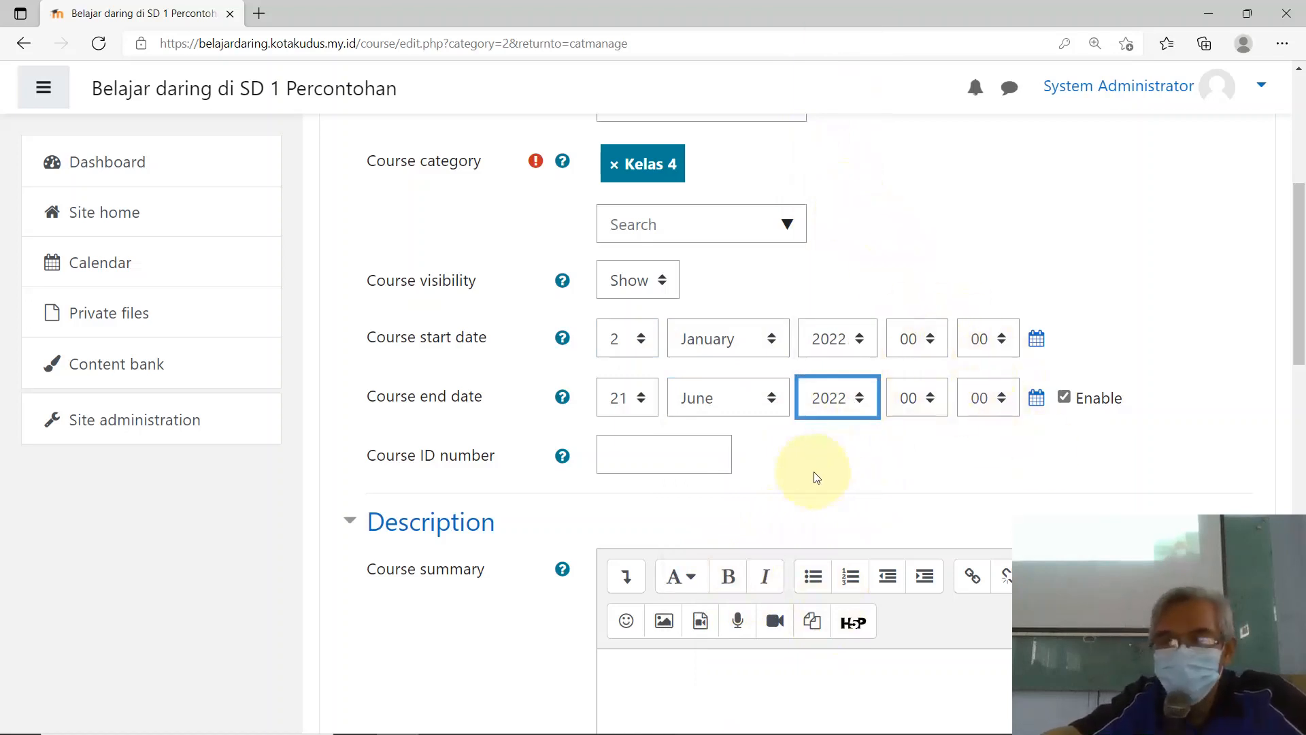
pyautogui.scroll(-2, 816, 476)
pyautogui.scroll(5, 691, 408)
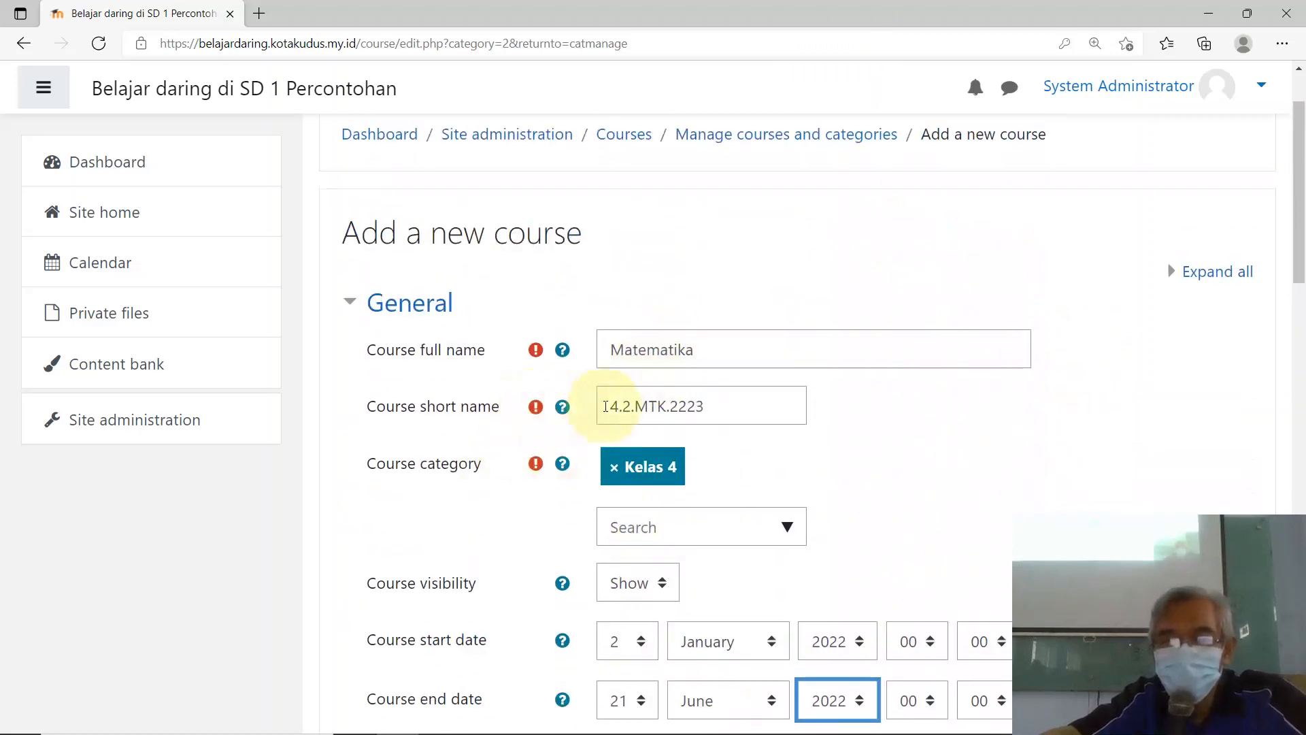
# Step: Copy the short name 4.2.MTK.2223 into the Course ID number field
pyautogui.moveTo(721, 408); pyautogui.dragTo(610, 408)
pyautogui.rightClick(650, 413)
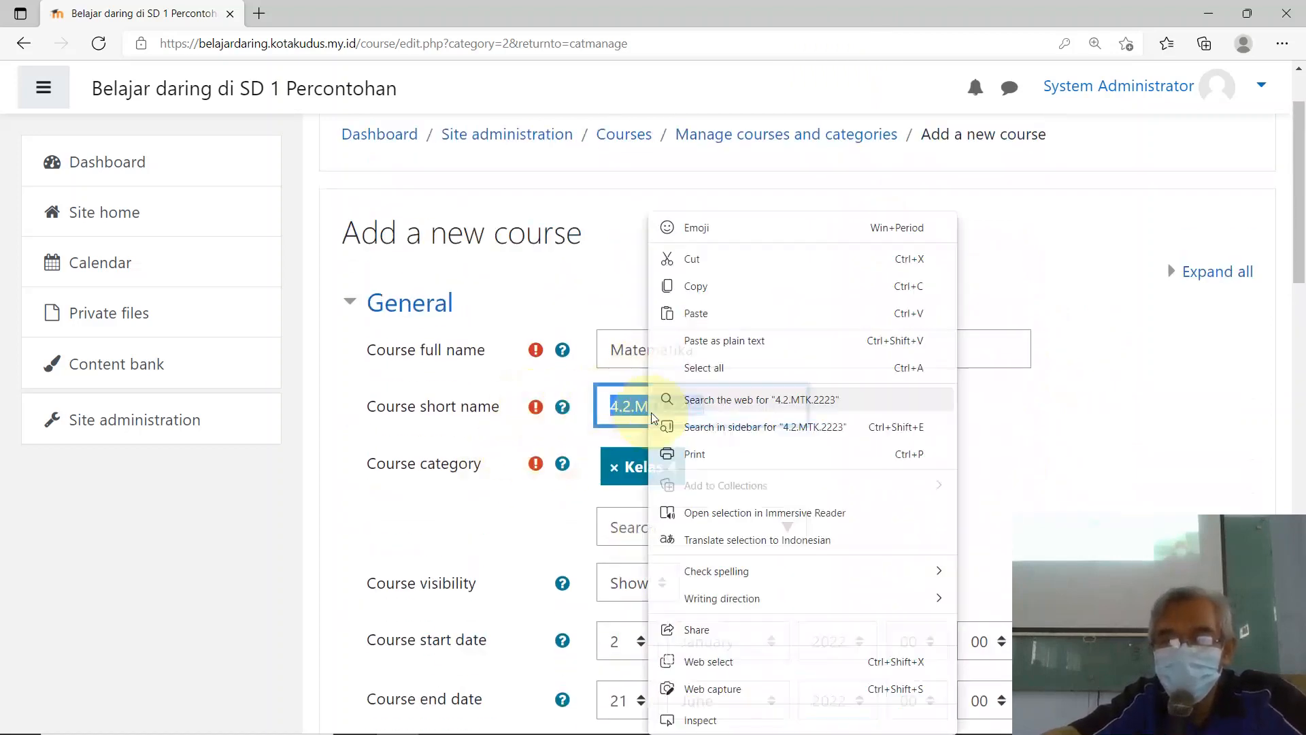
pyautogui.click(699, 284)
pyautogui.scroll(-4, 589, 513)
pyautogui.click(598, 455)
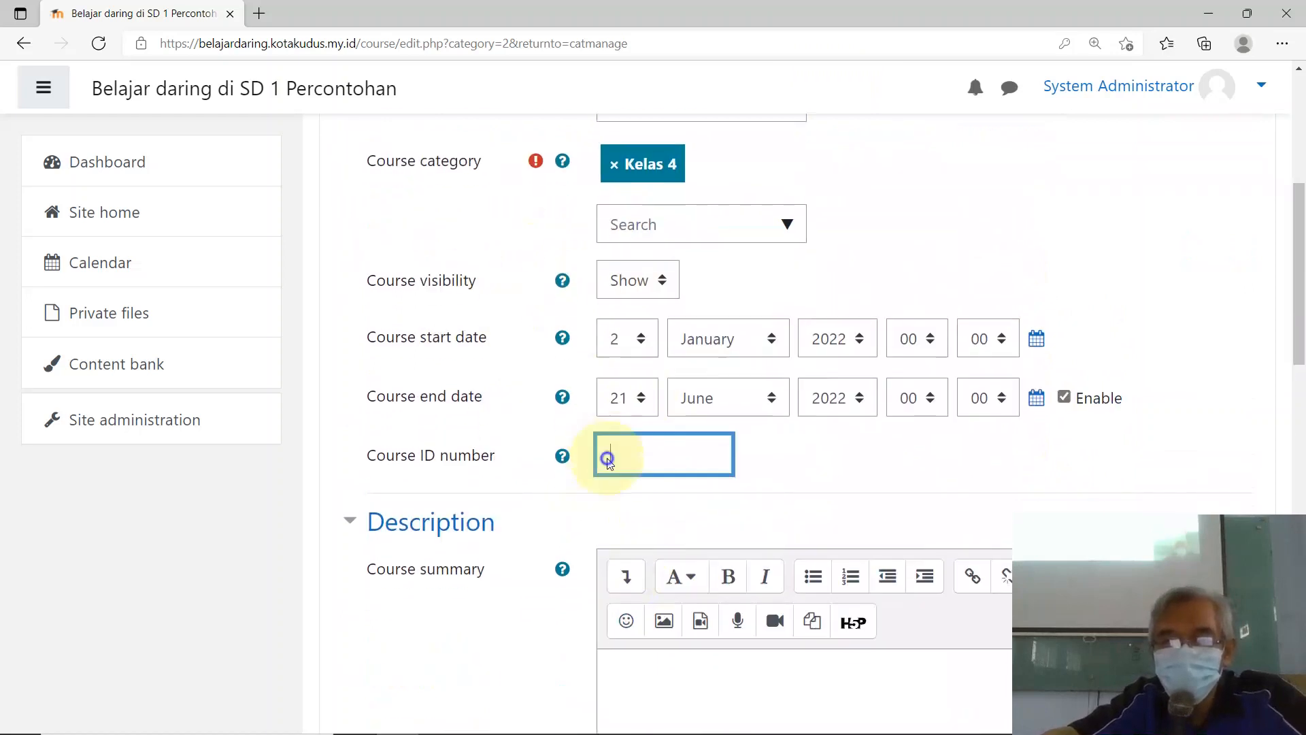
pyautogui.rightClick(606, 455)
pyautogui.click(671, 180)
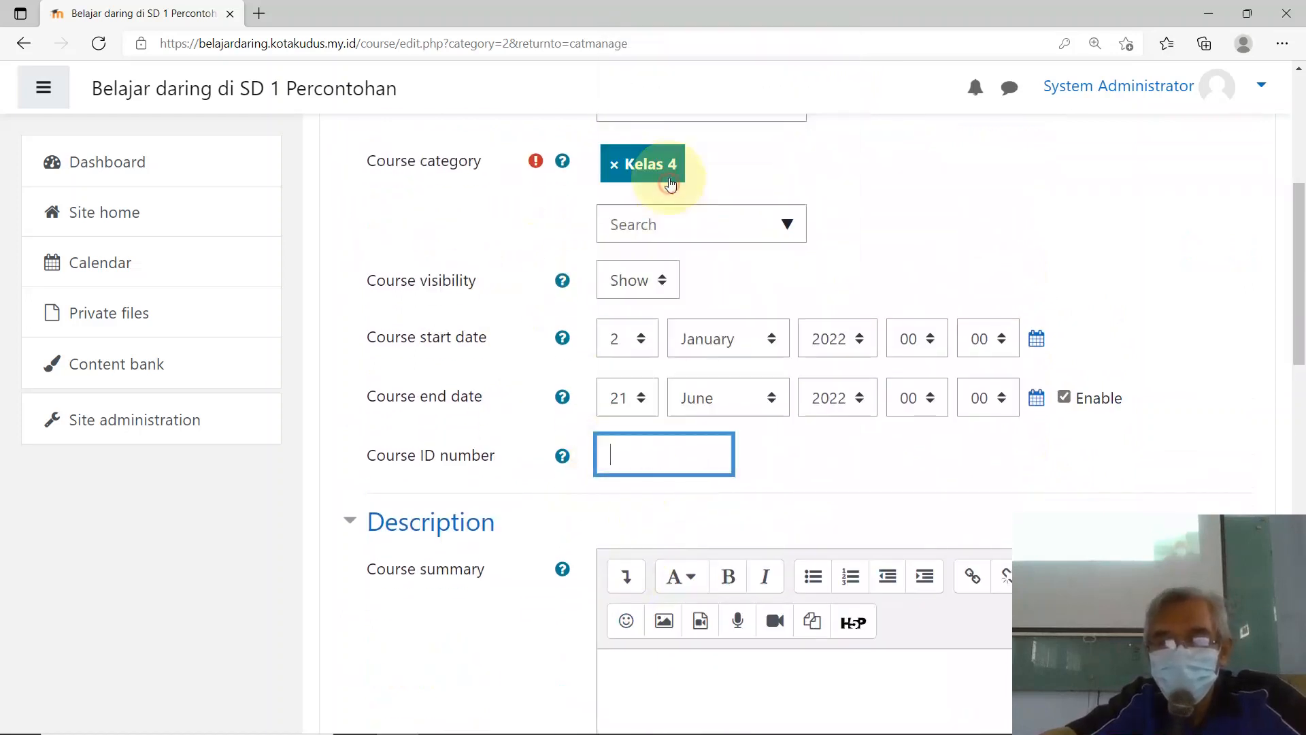
pyautogui.scroll(3, 668, 496)
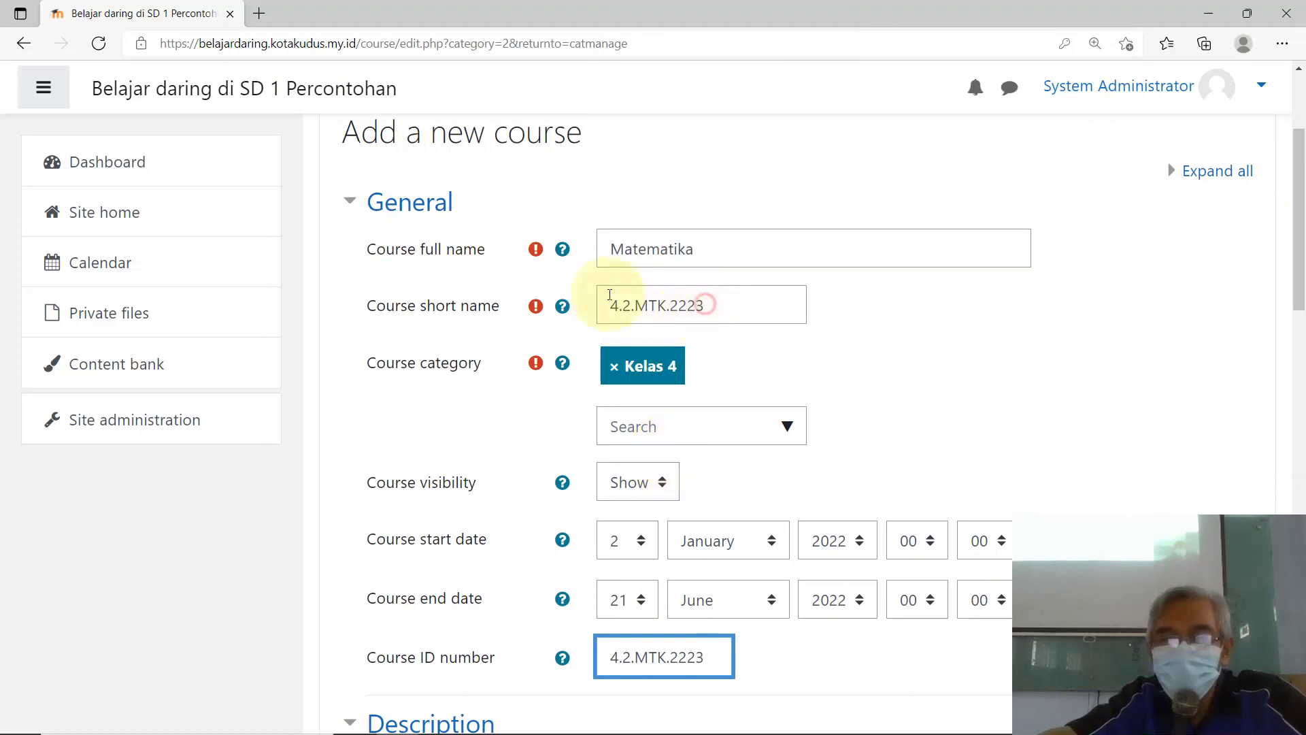
# Step: Replace the course short name 4.2.MTK.2223 with MTK42 and review the form
pyautogui.tripleClick(603, 295)
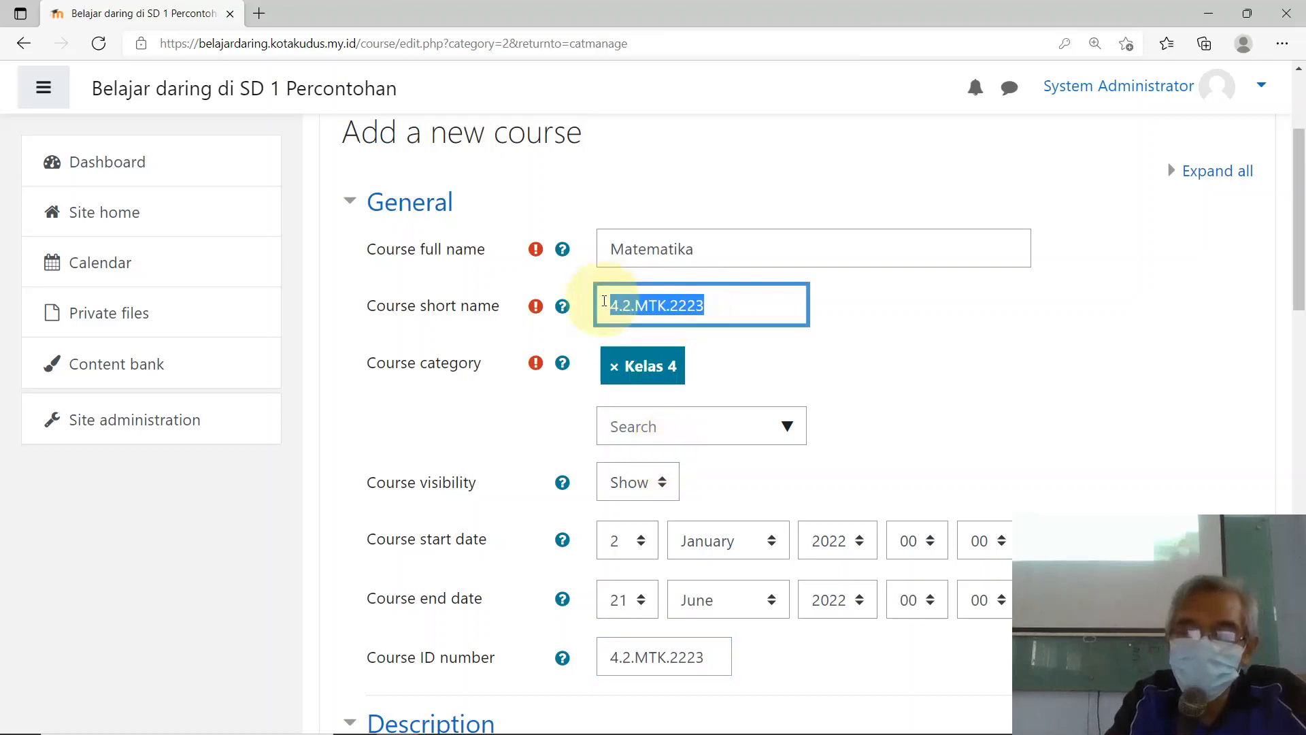
pyautogui.write('M')
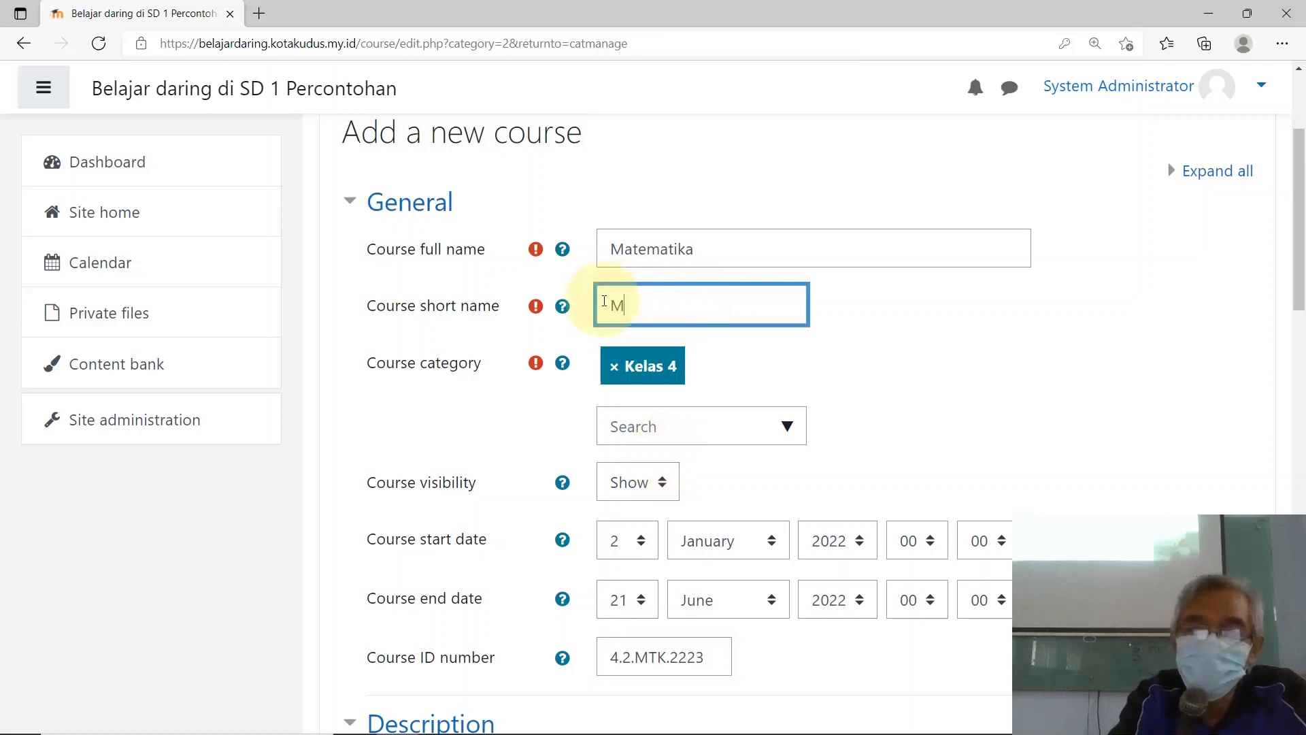
pyautogui.write('TK')
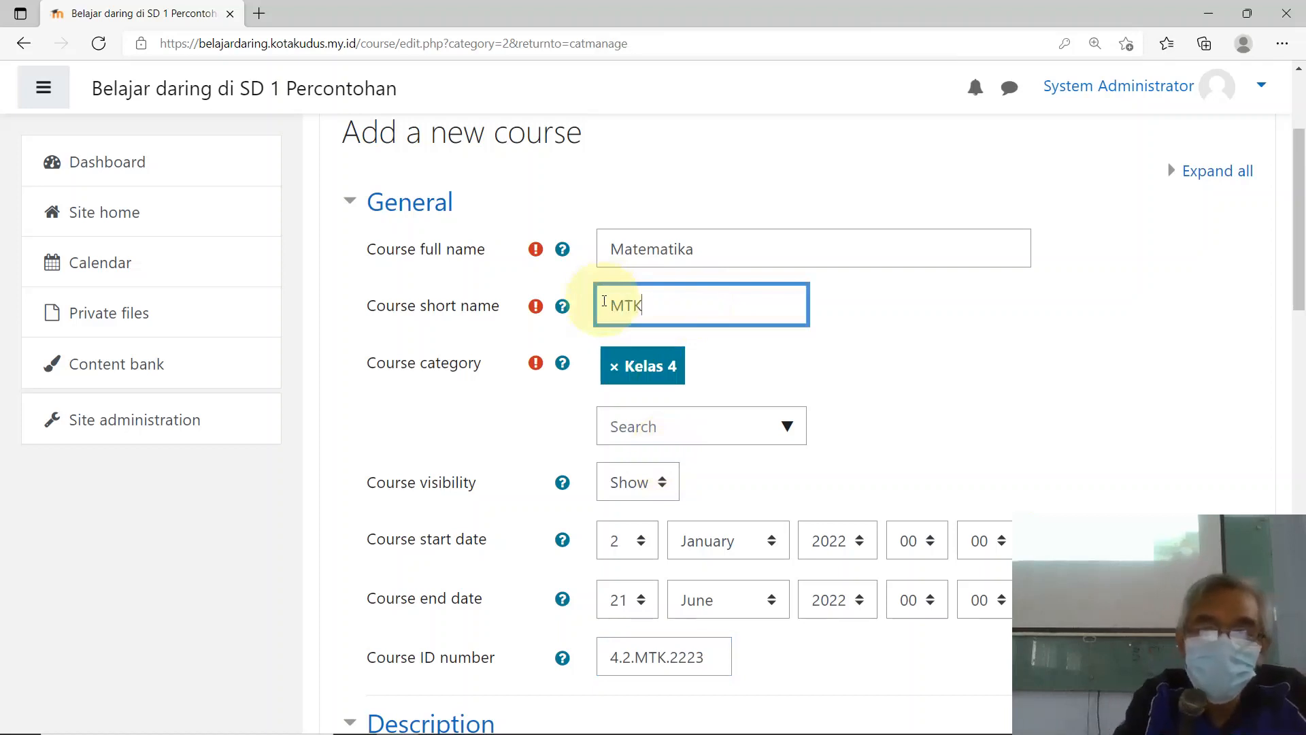
pyautogui.write('$')
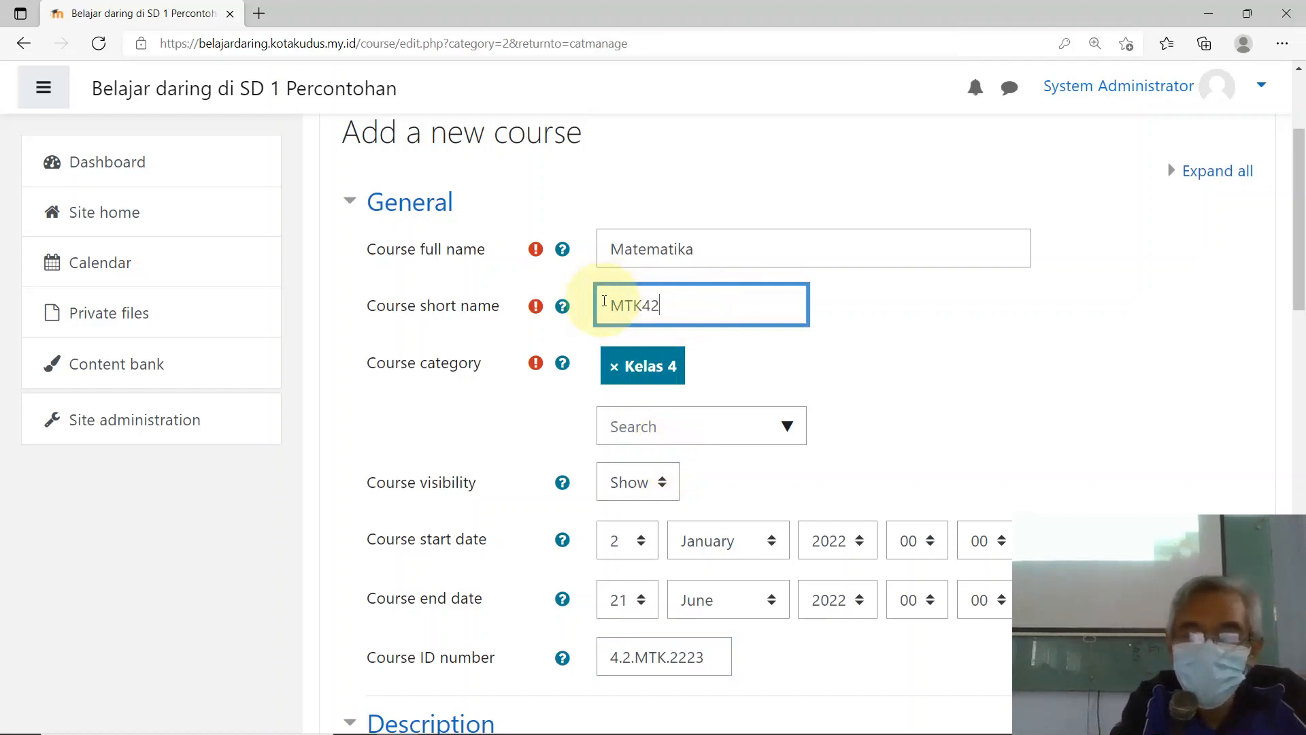
pyautogui.click(771, 366)
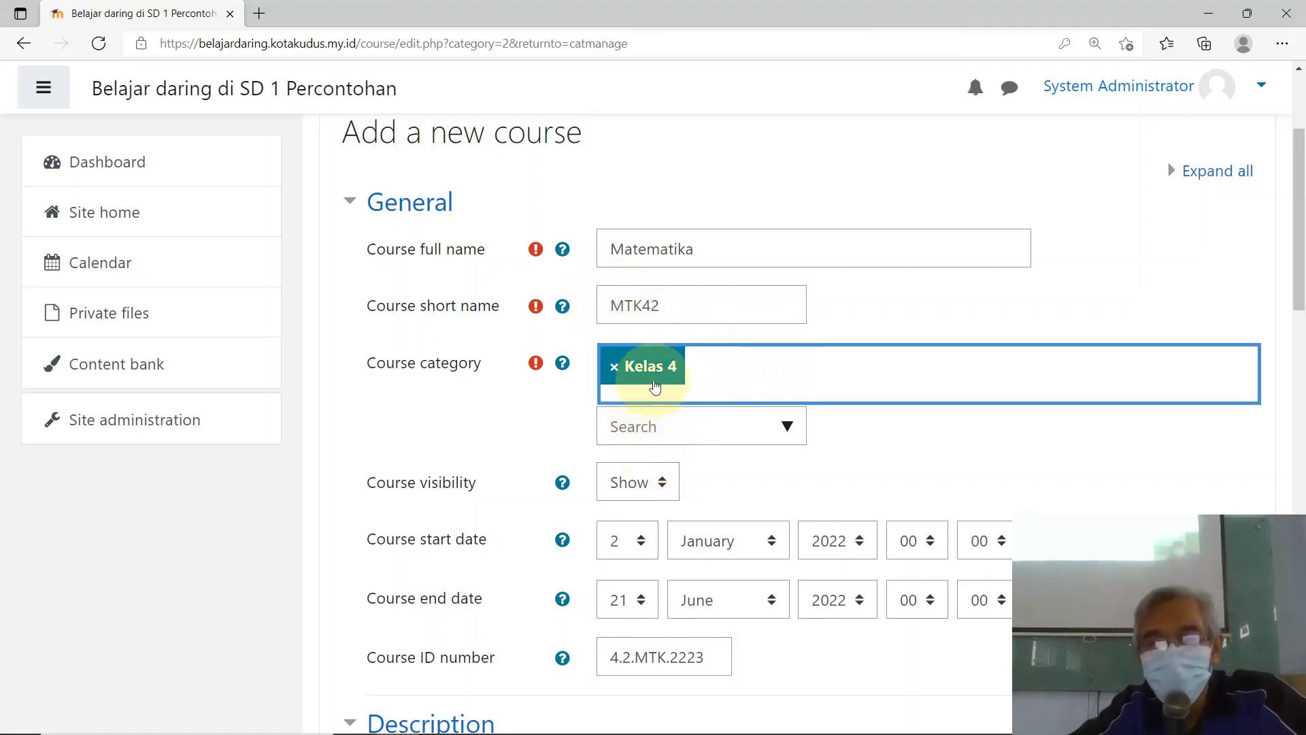
pyautogui.click(994, 472)
pyautogui.scroll(-5, 980, 467)
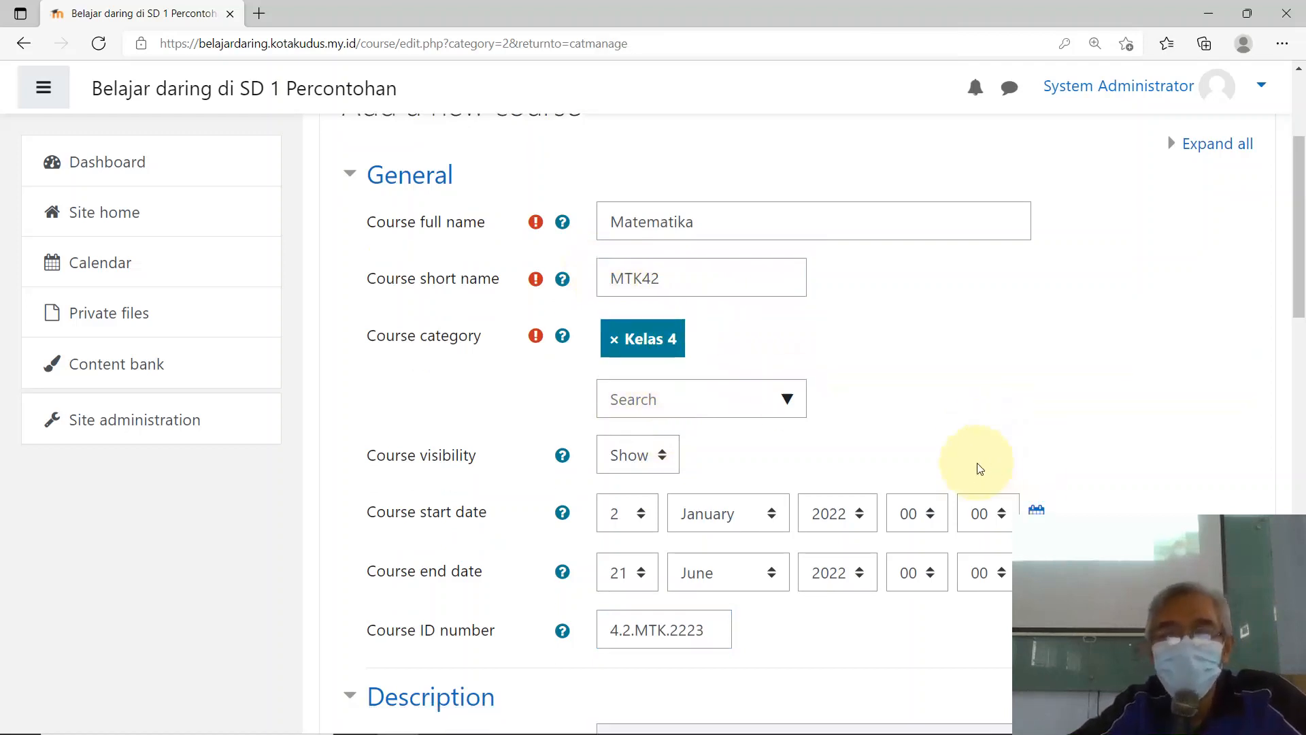
pyautogui.scroll(-5, 797, 476)
pyautogui.scroll(6, 793, 451)
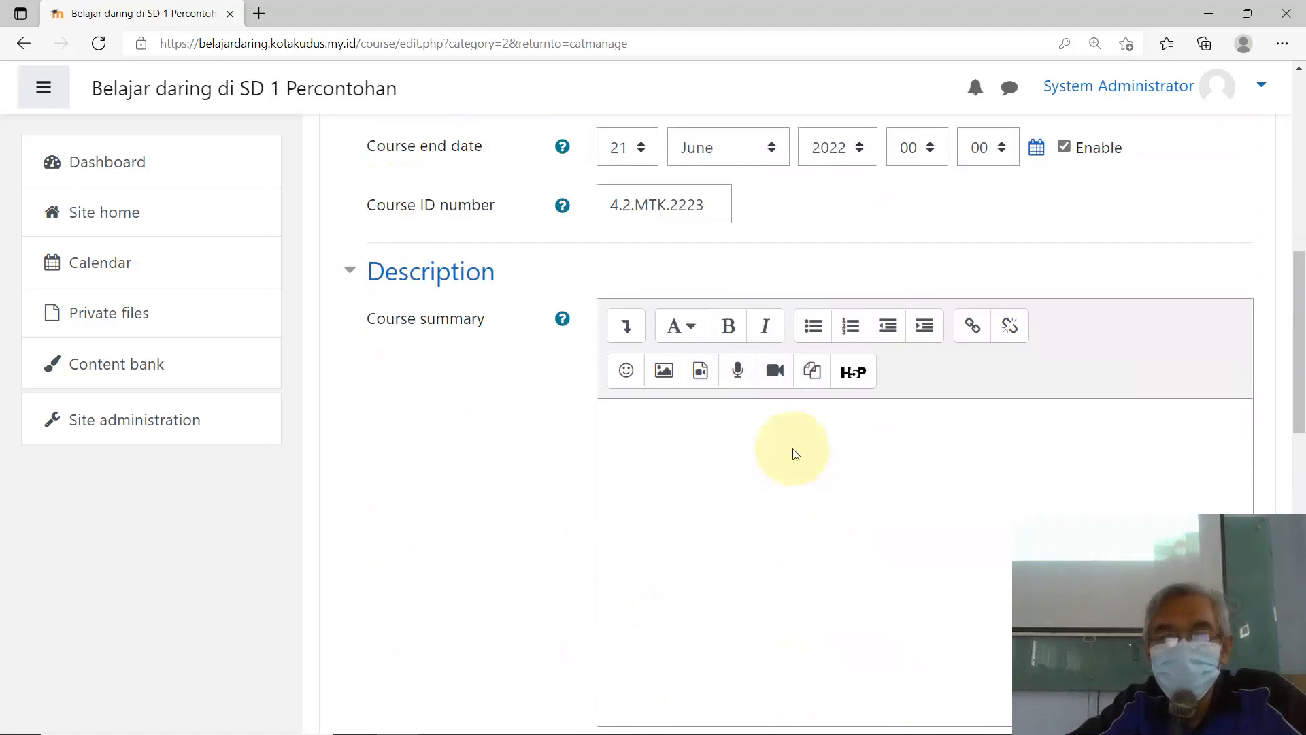
pyautogui.scroll(-2, 794, 477)
pyautogui.scroll(-4, 810, 530)
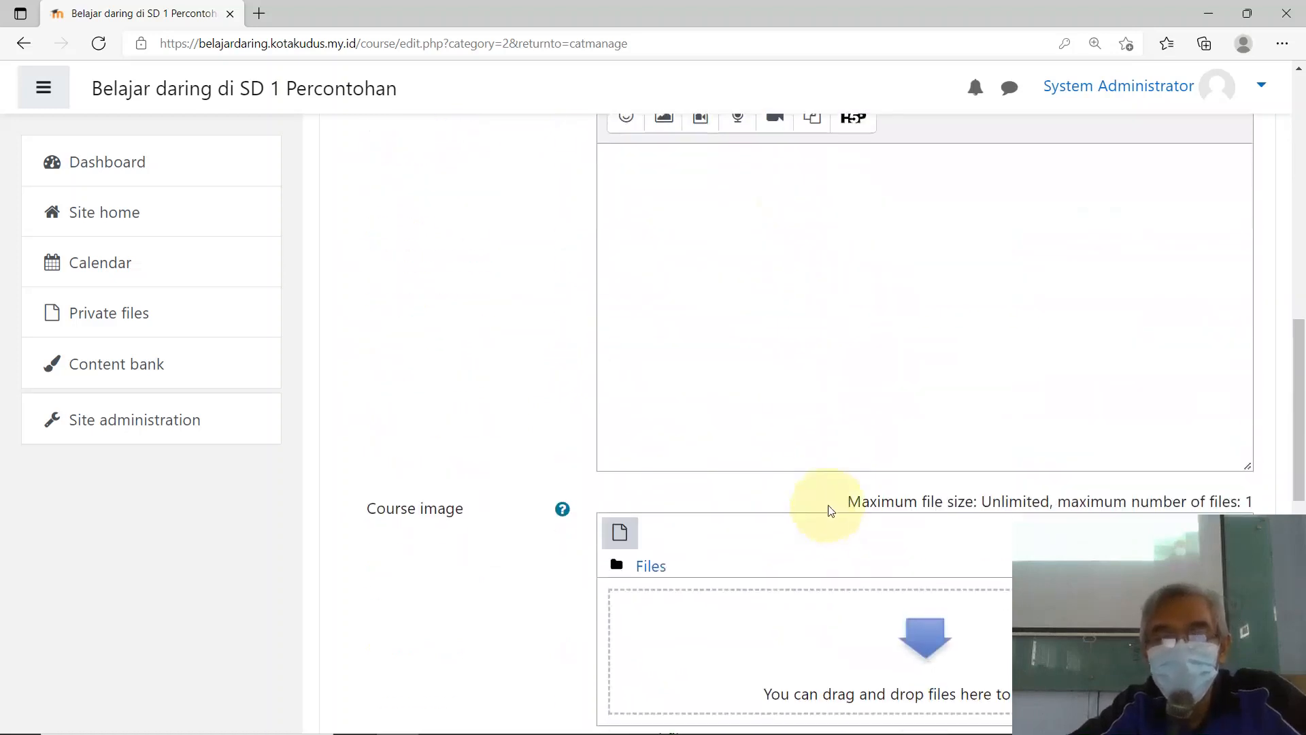
pyautogui.scroll(3, 830, 496)
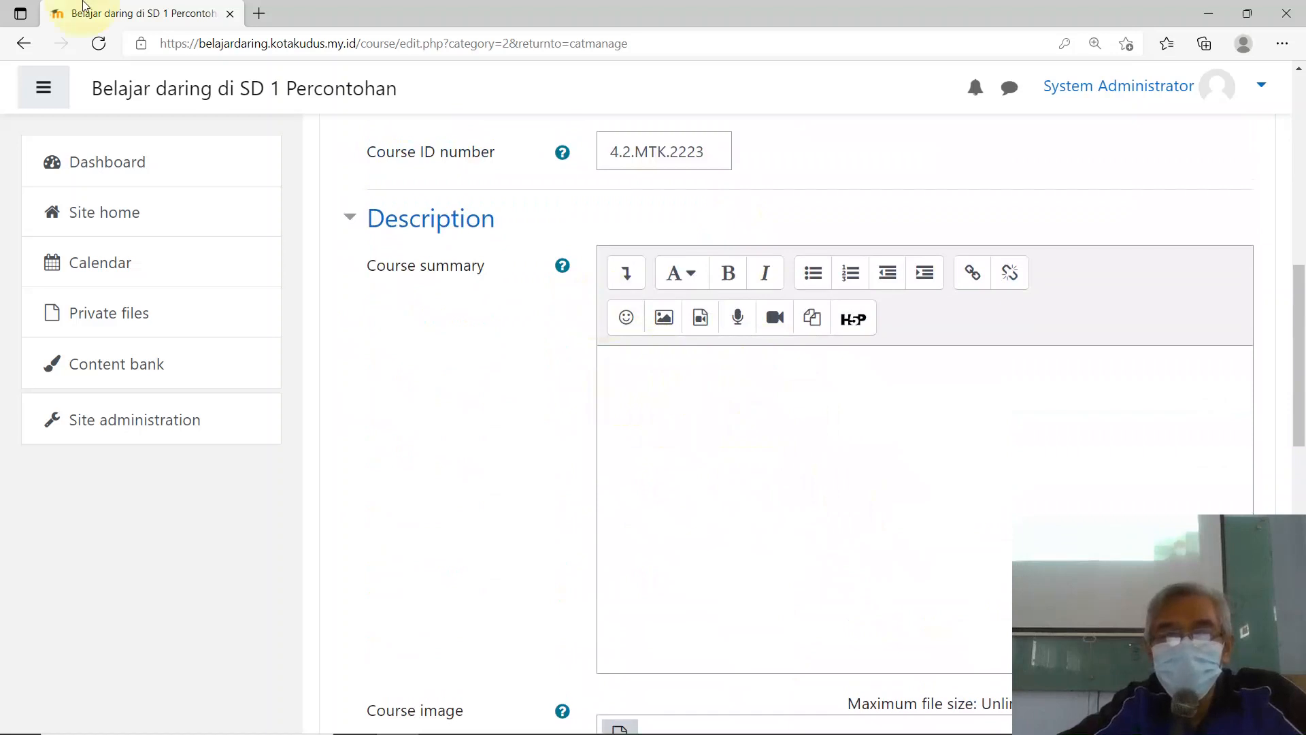
# Step: Search Bing images for 'matematika kelas 4' and view the Senang Belajar Matematika cover
pyautogui.click(259, 14)
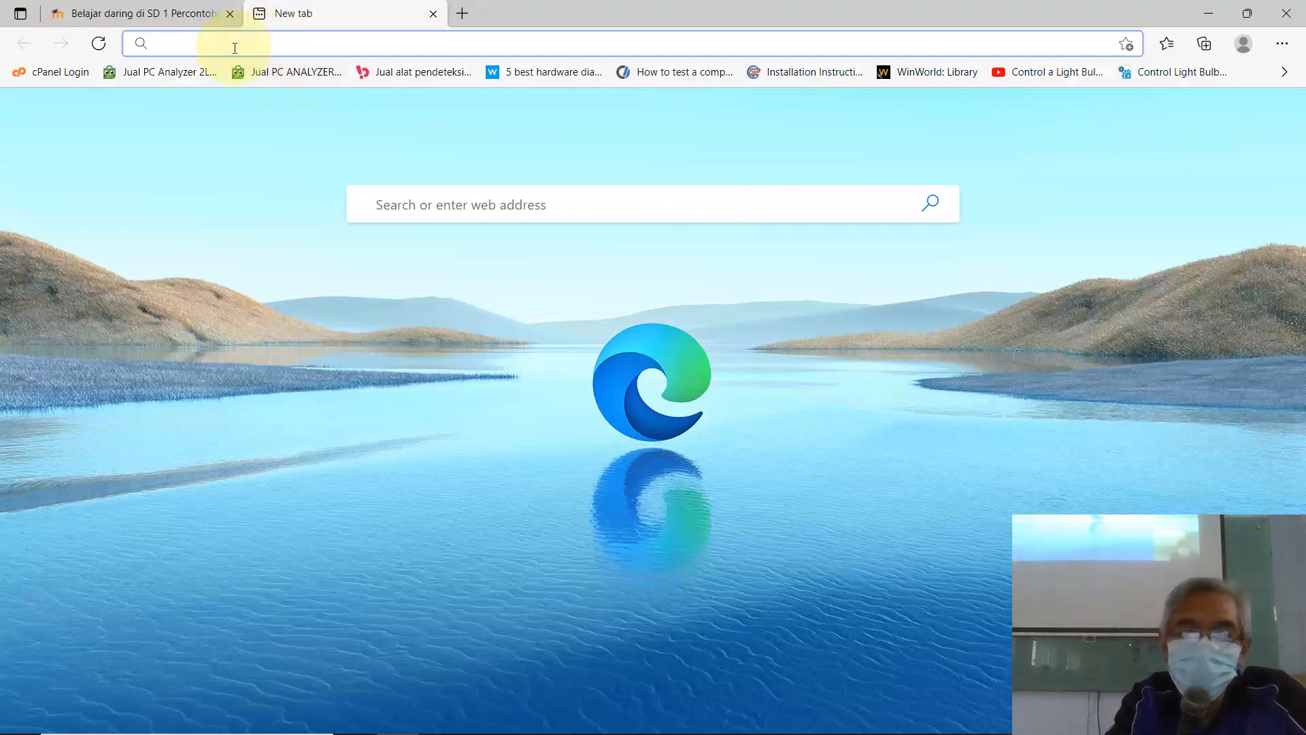
pyautogui.write('goog')
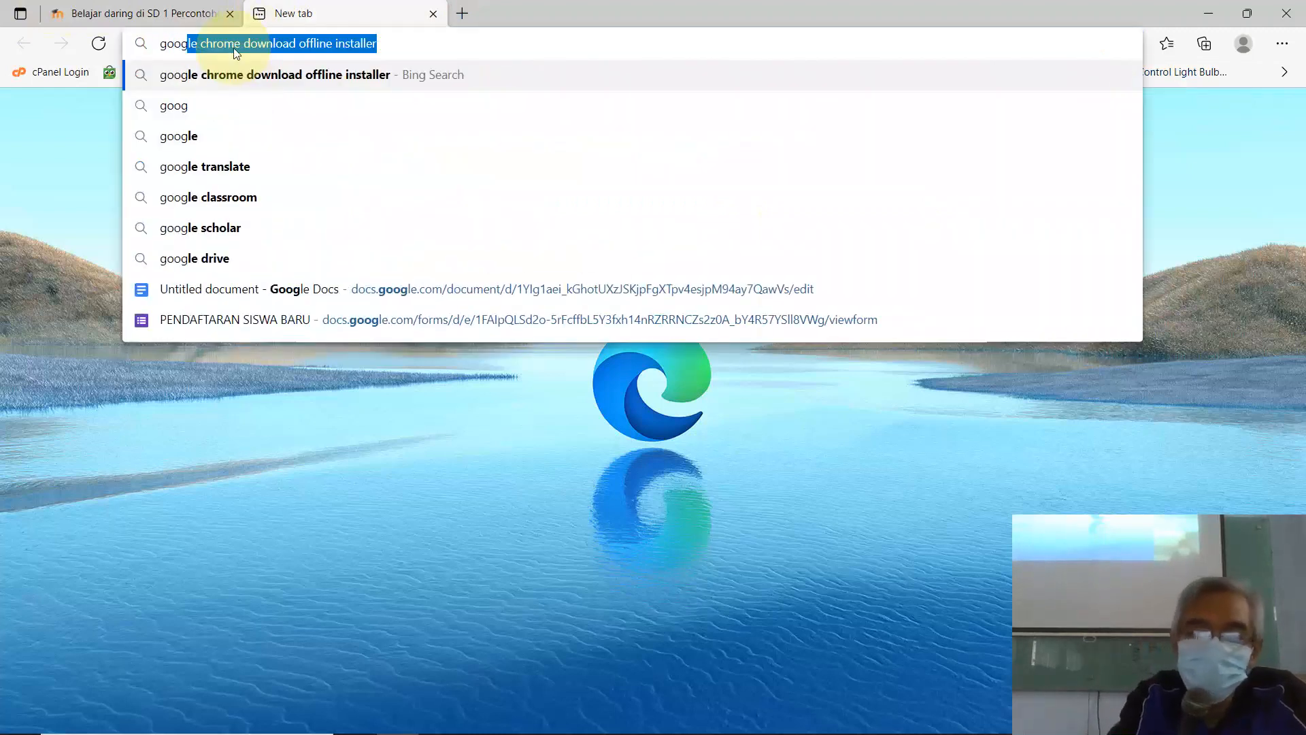
pyautogui.write('le')
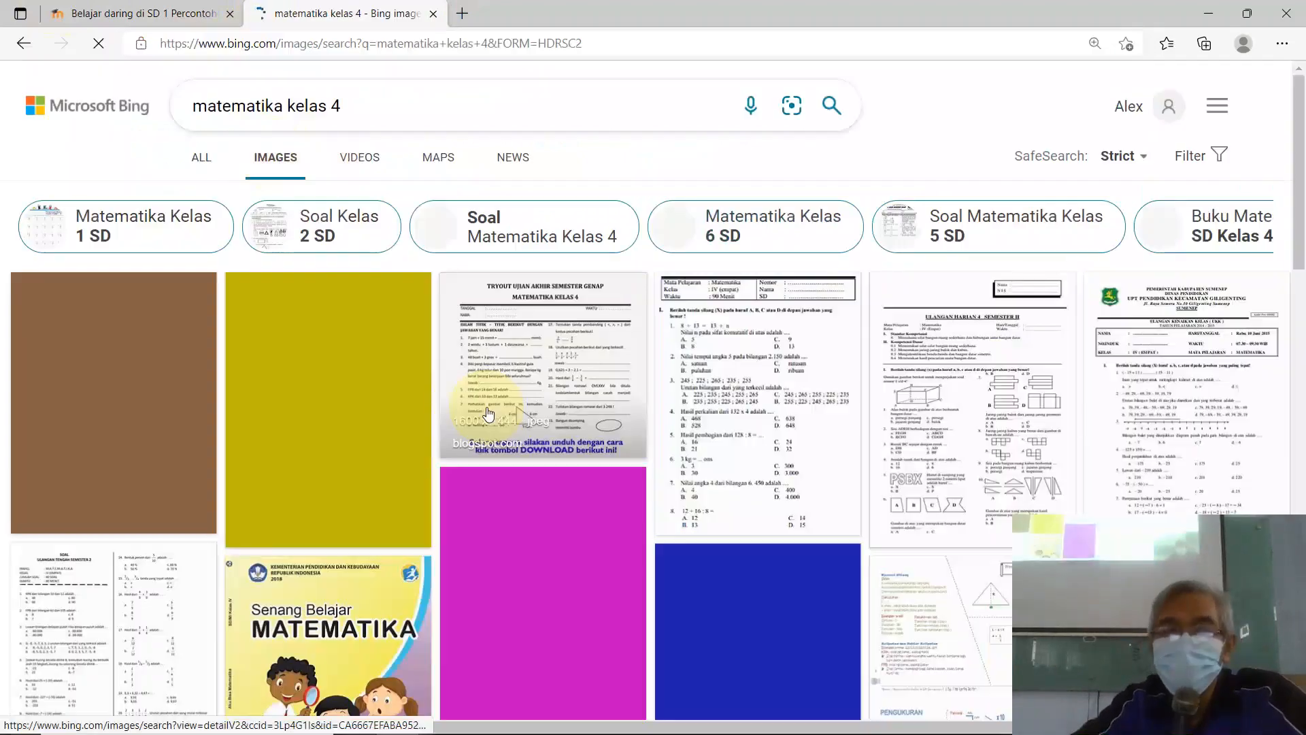
pyautogui.scroll(-4, 317, 345)
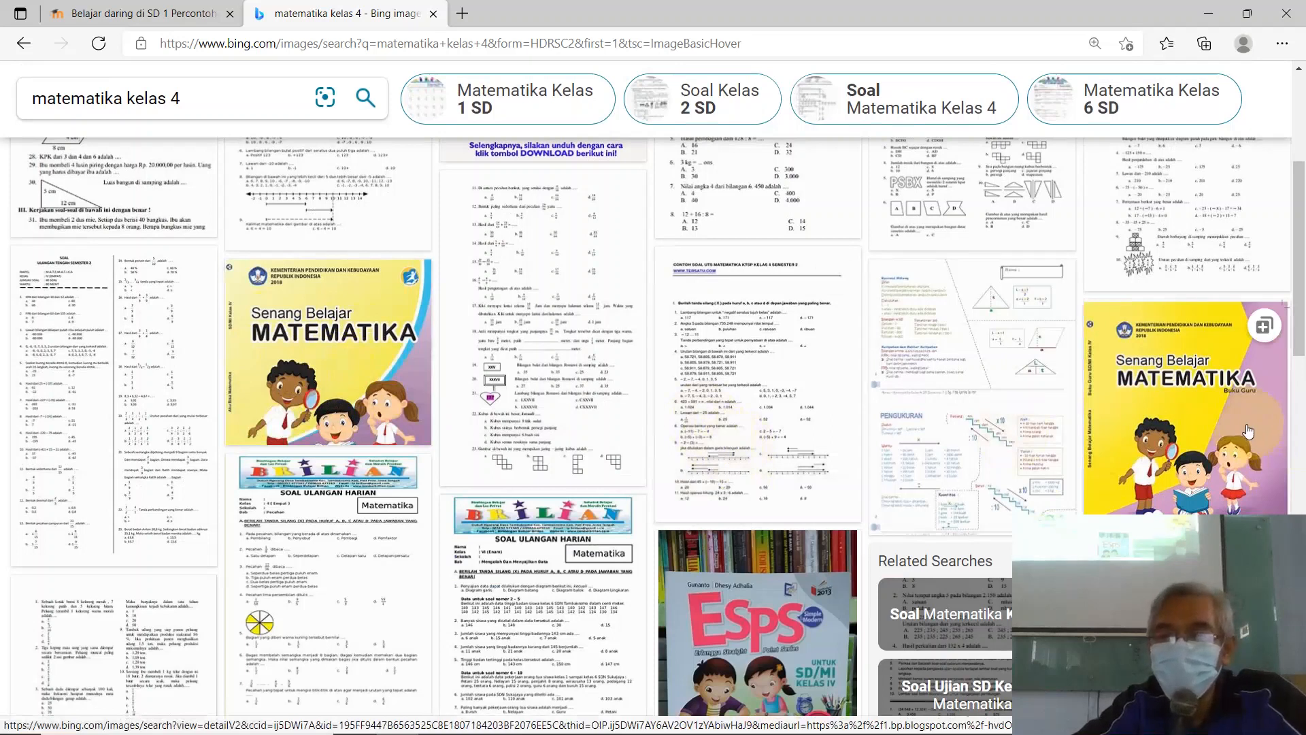
pyautogui.click(1194, 389)
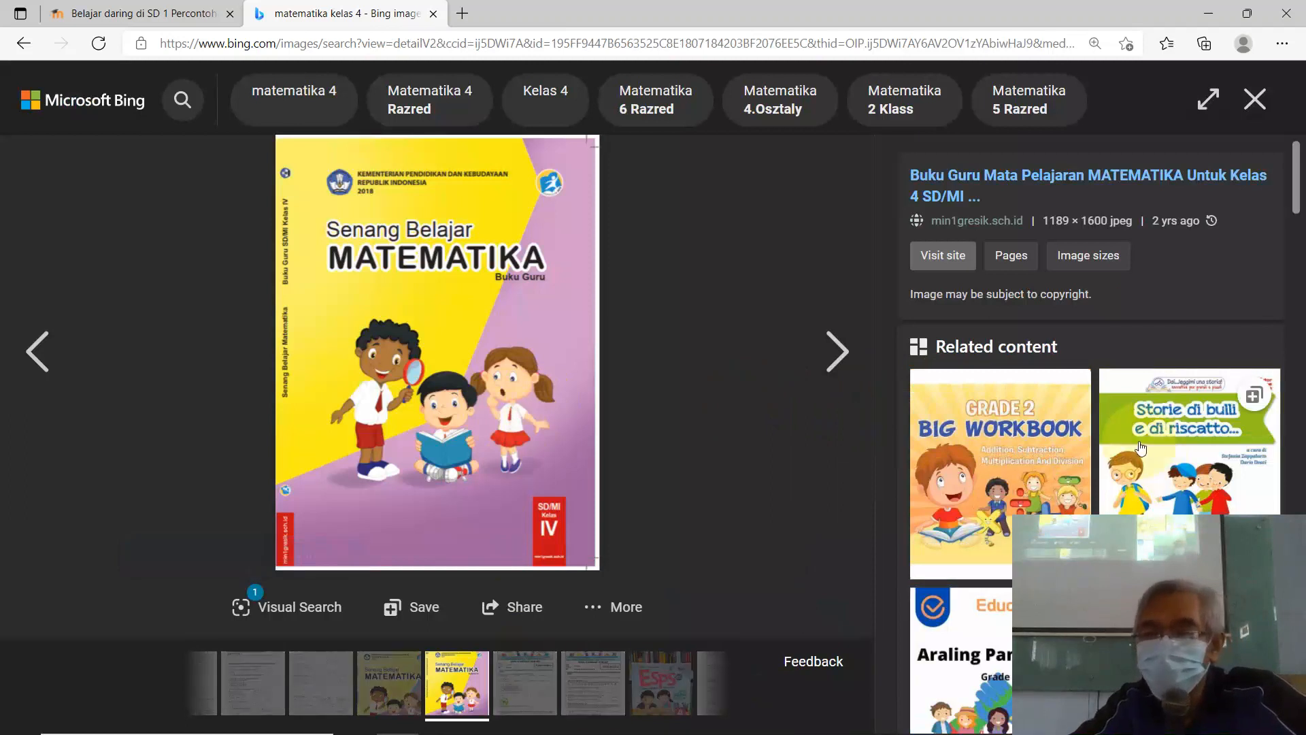
pyautogui.scroll(-5, 1020, 517)
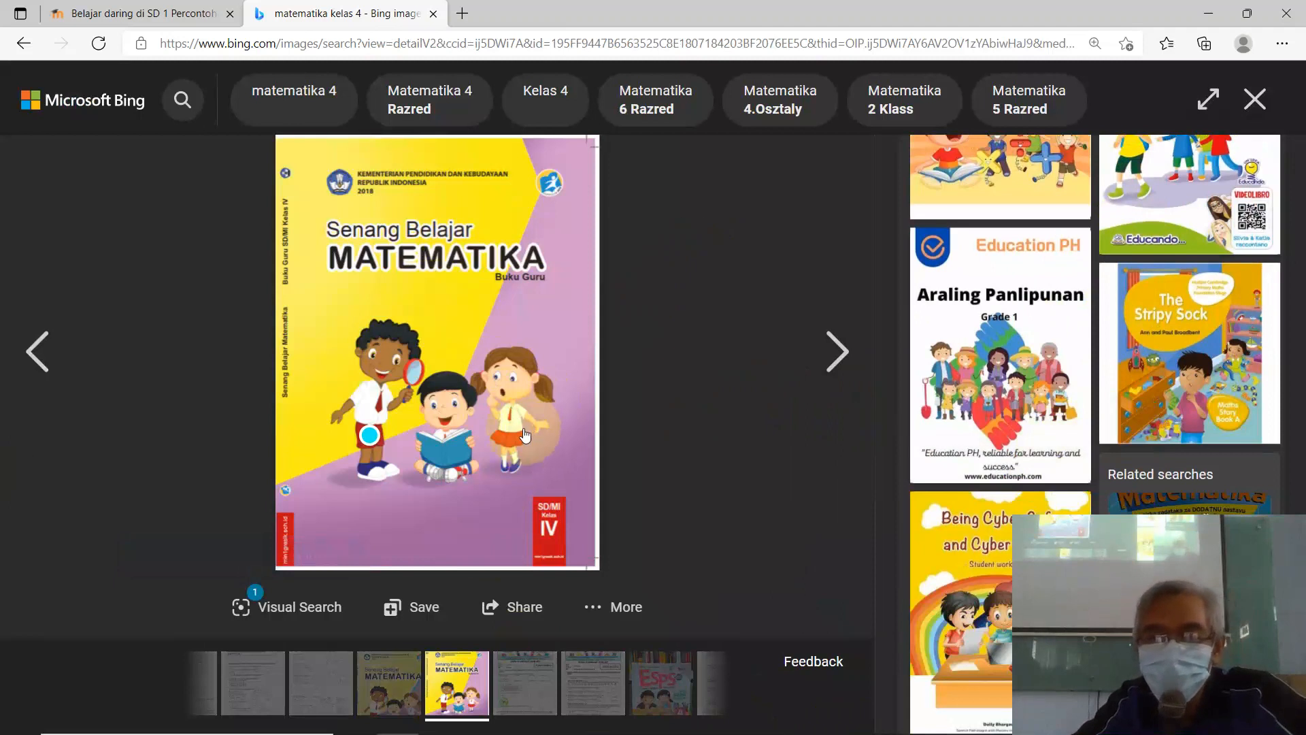
# Step: Save the cover image to the Desktop as matematika-kelas-4.jpg
pyautogui.rightClick(378, 329)
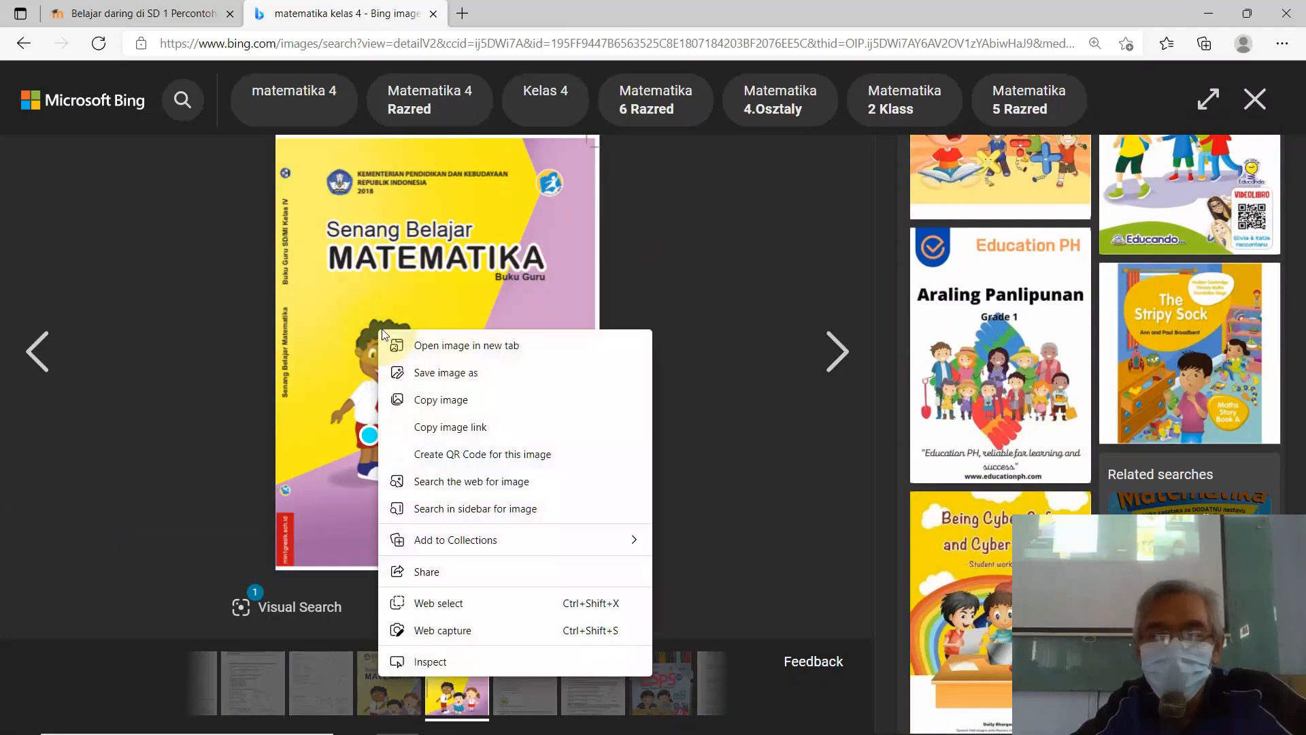
pyautogui.click(439, 375)
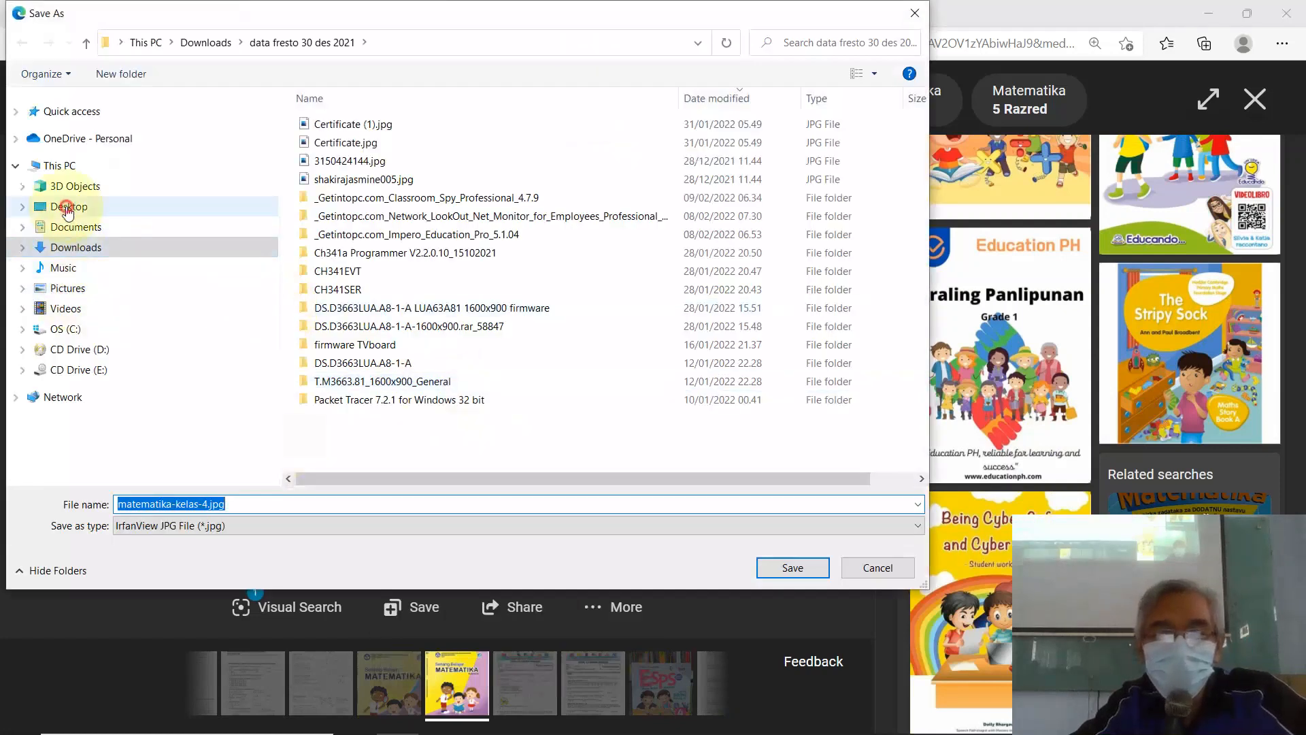
pyautogui.click(68, 206)
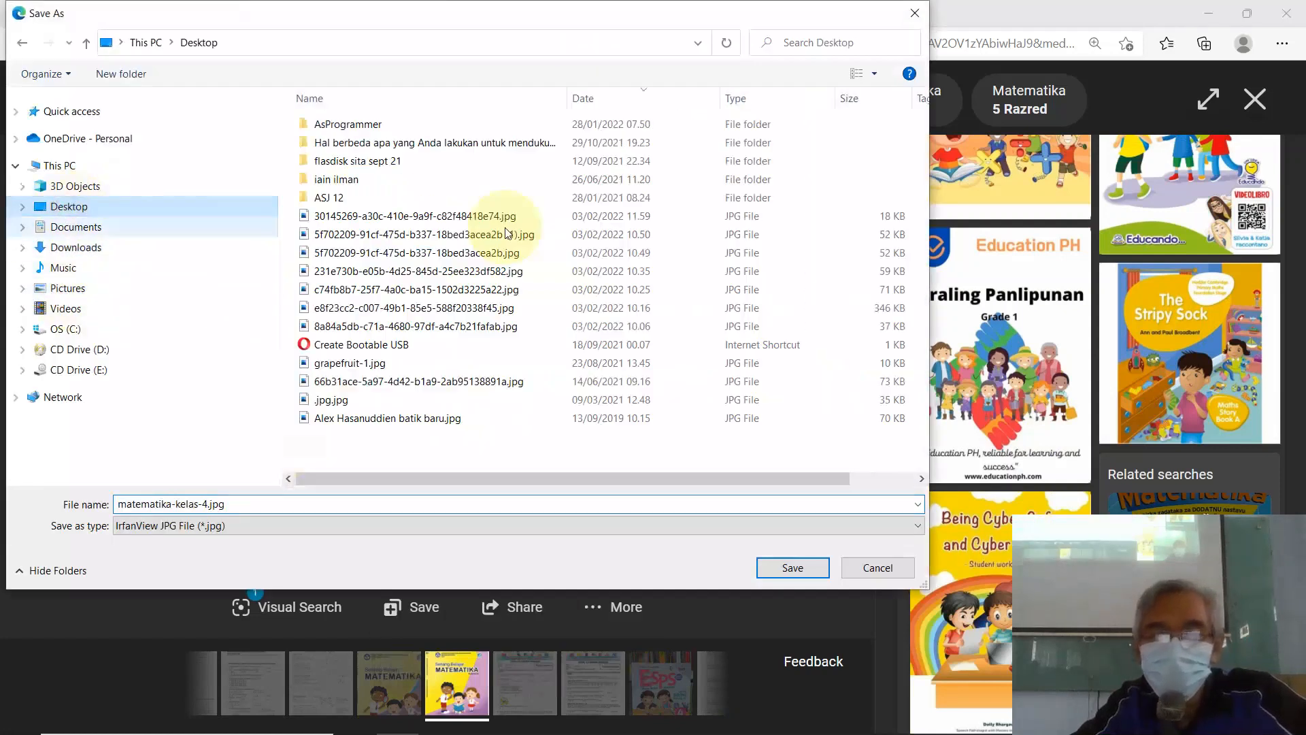
pyautogui.click(791, 567)
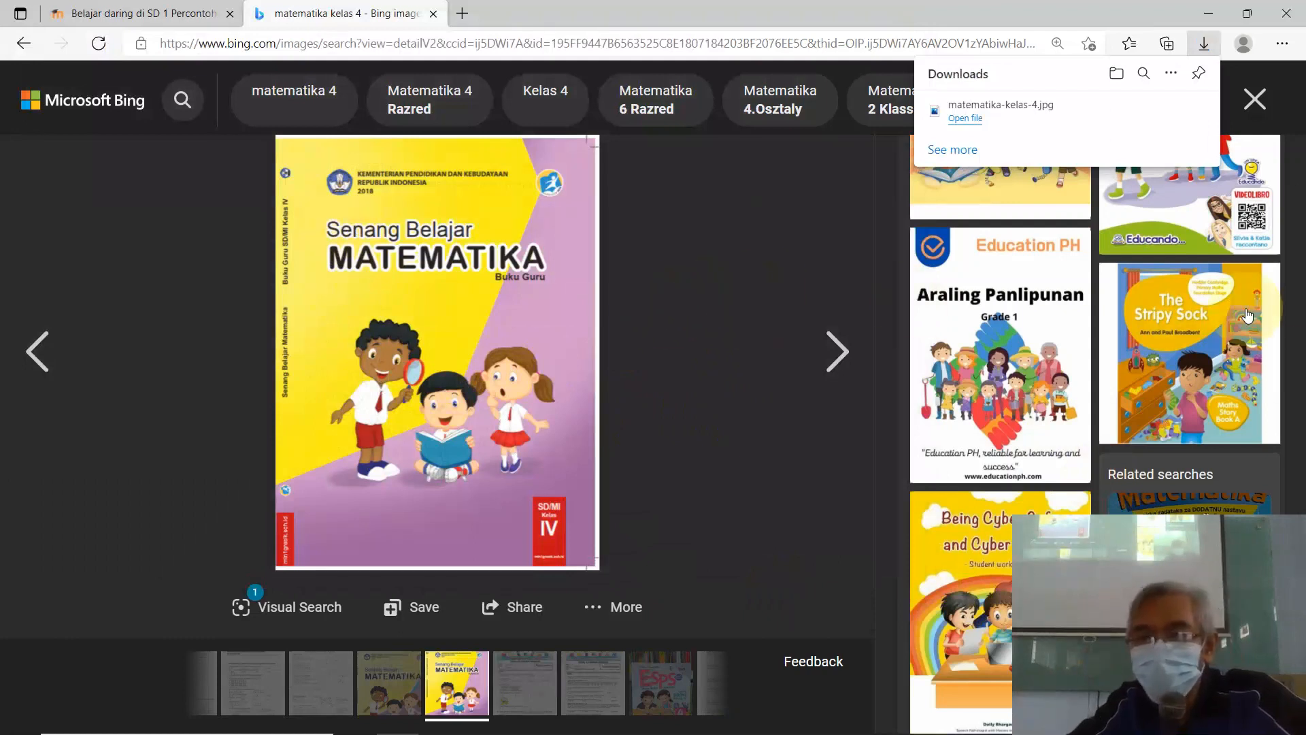
pyautogui.moveTo(1299, 235); pyautogui.dragTo(1285, 676)
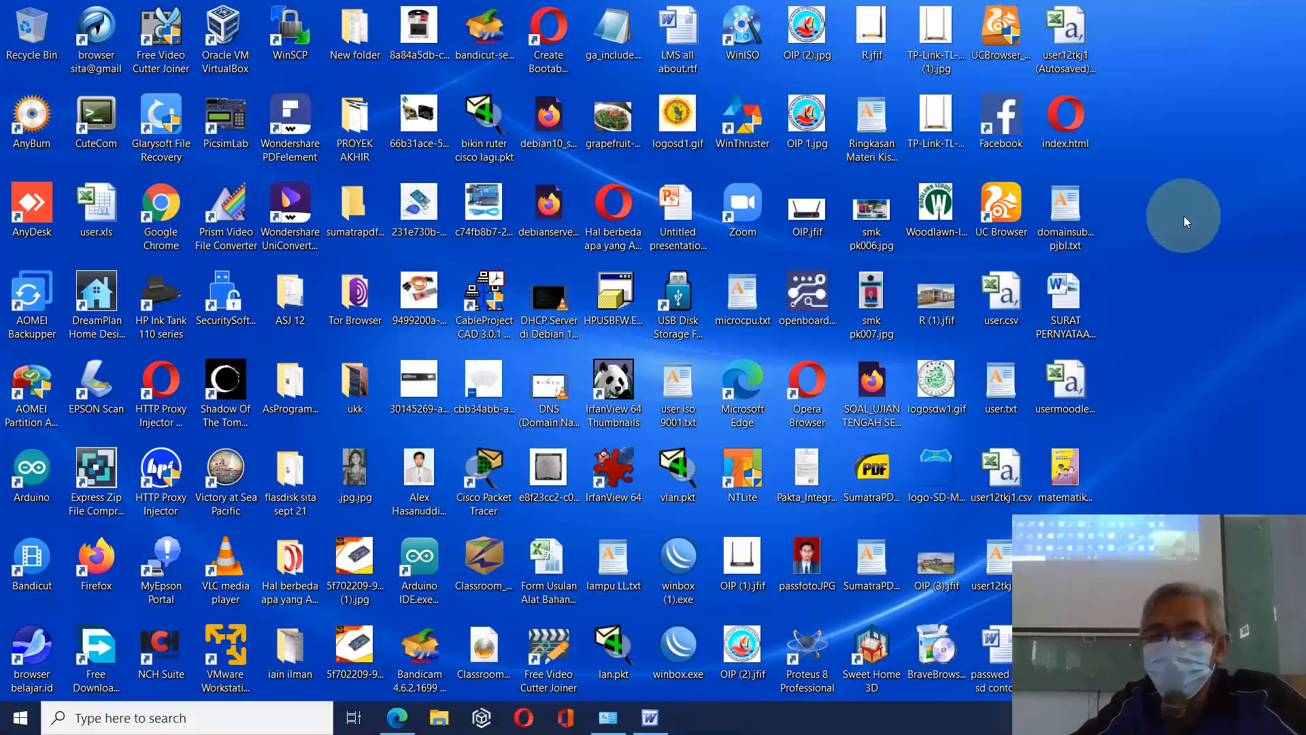
# Step: Open matematika-kelas-4.jpg from the desktop with Paint
pyautogui.doubleClick(1062, 466)
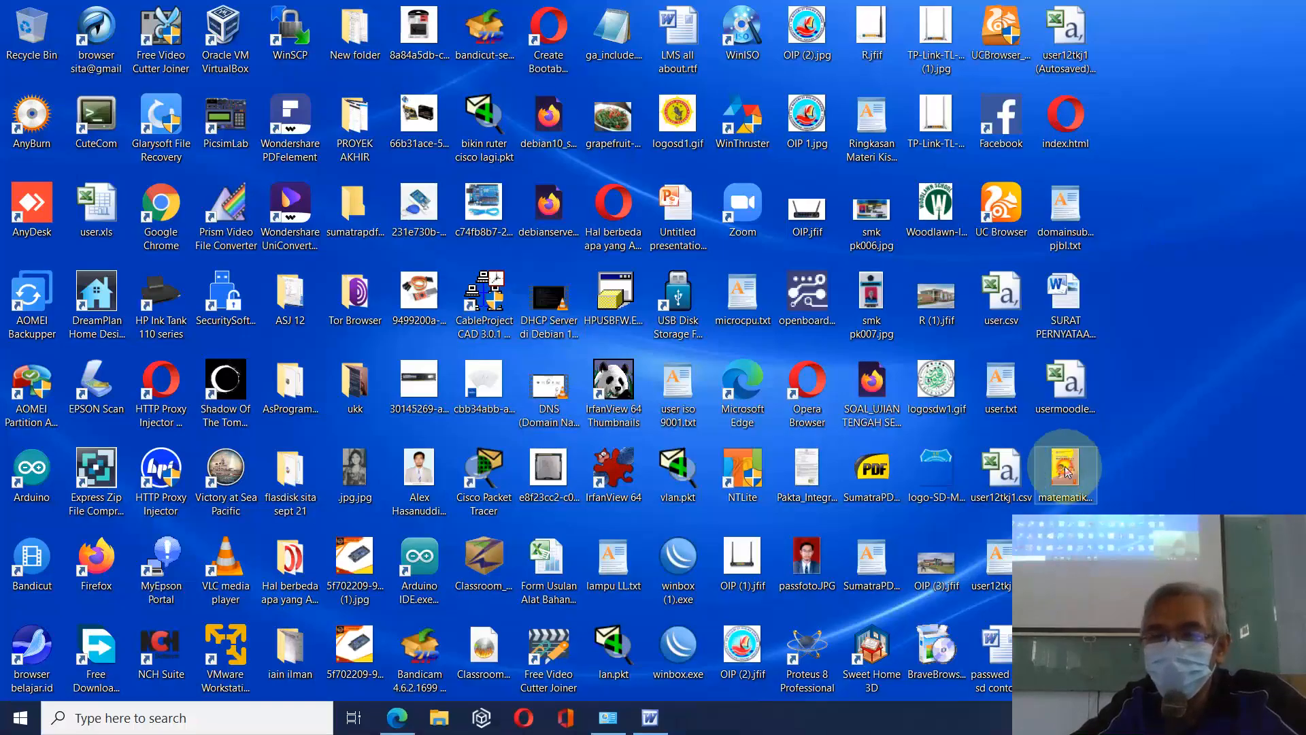
pyautogui.rightClick(1063, 469)
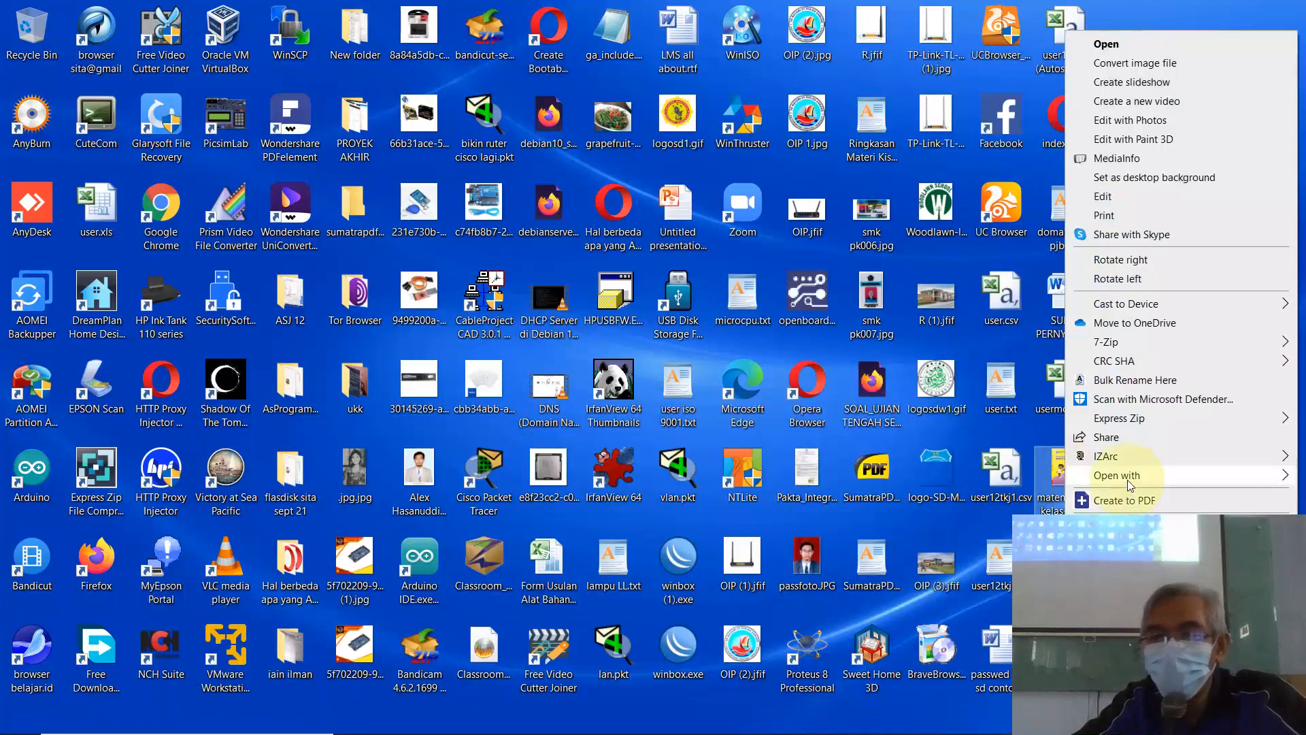
pyautogui.moveTo(1136, 477)
pyautogui.click(884, 554)
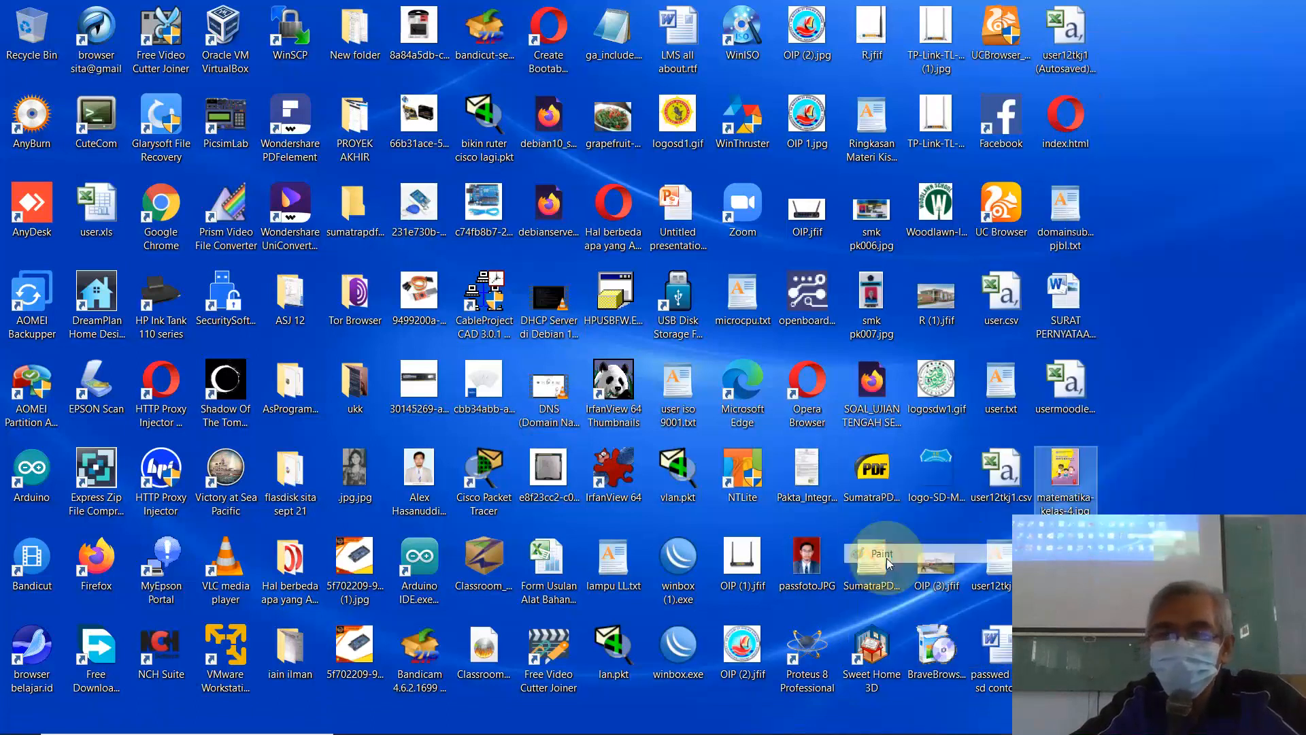
pyautogui.scroll(-5, 476, 381)
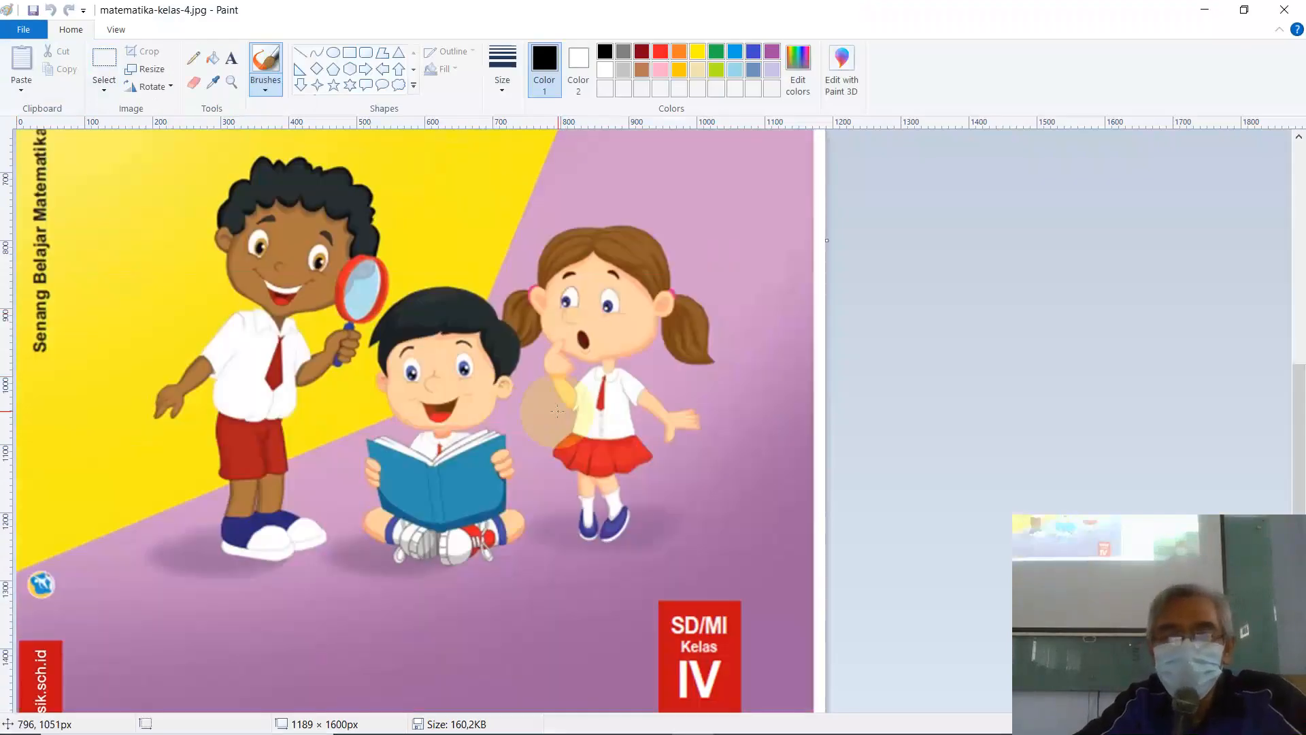
# Step: Crop the cover to the three-children illustration (1117 × 608px) and close Paint
pyautogui.scroll(1, 487, 462)
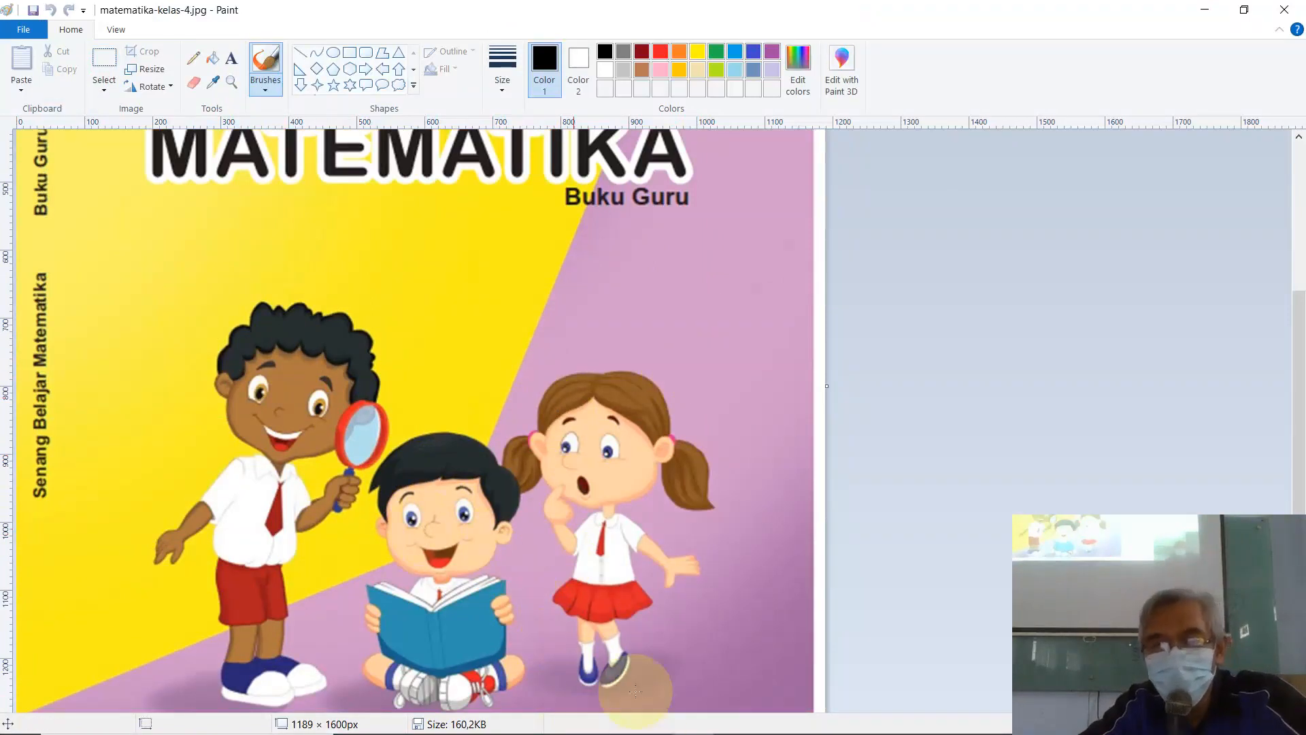
pyautogui.scroll(-3, 769, 673)
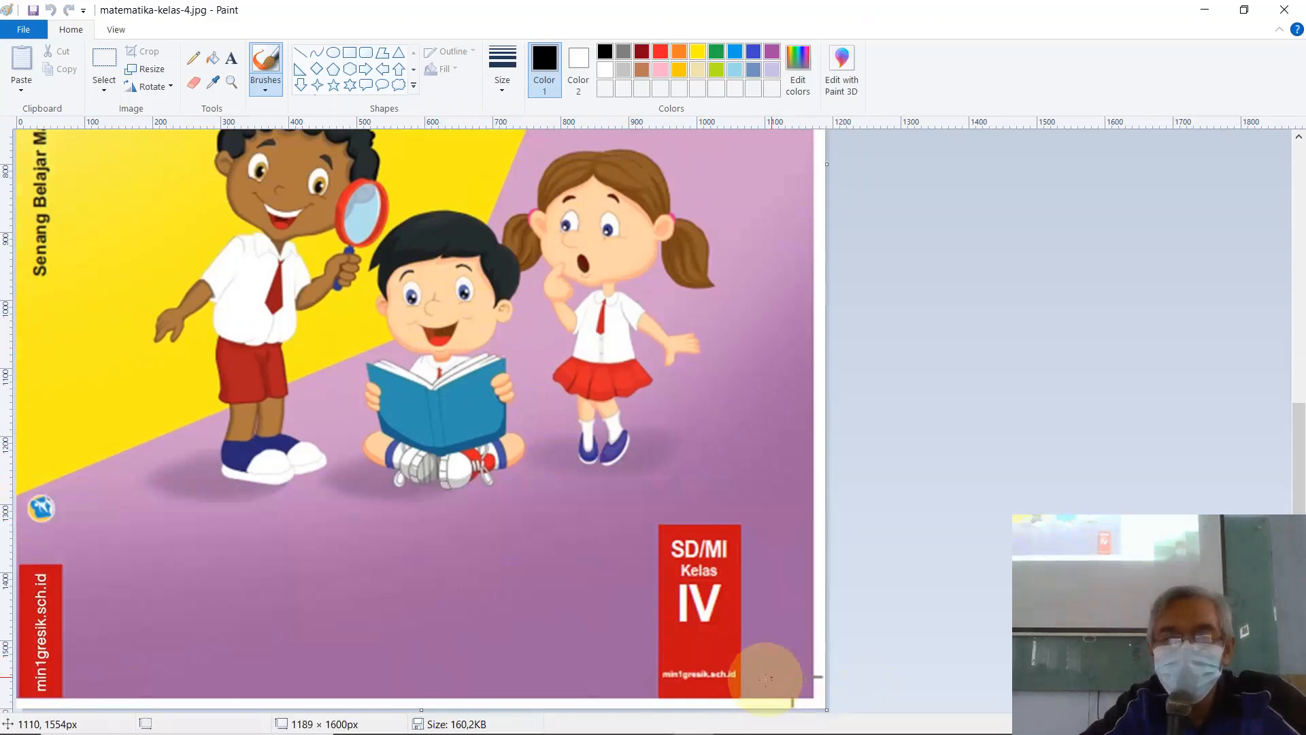
pyautogui.scroll(2, 568, 626)
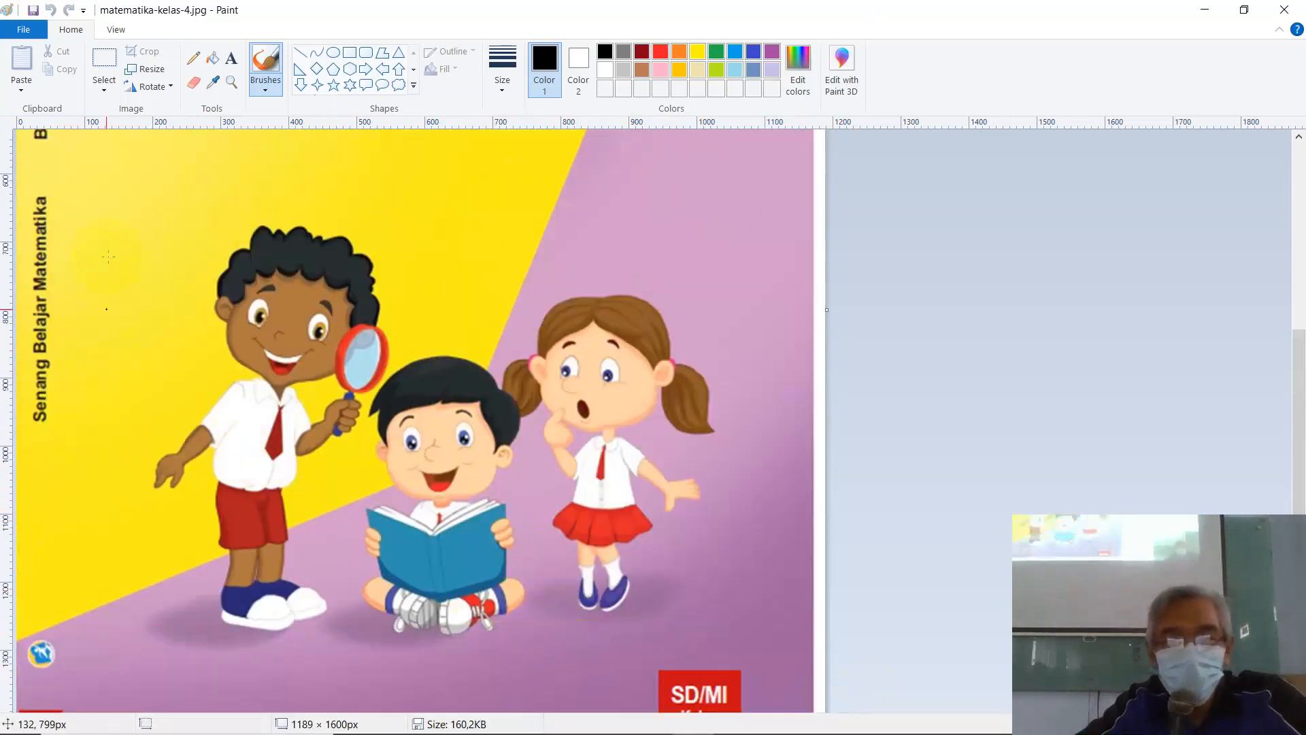
pyautogui.click(101, 62)
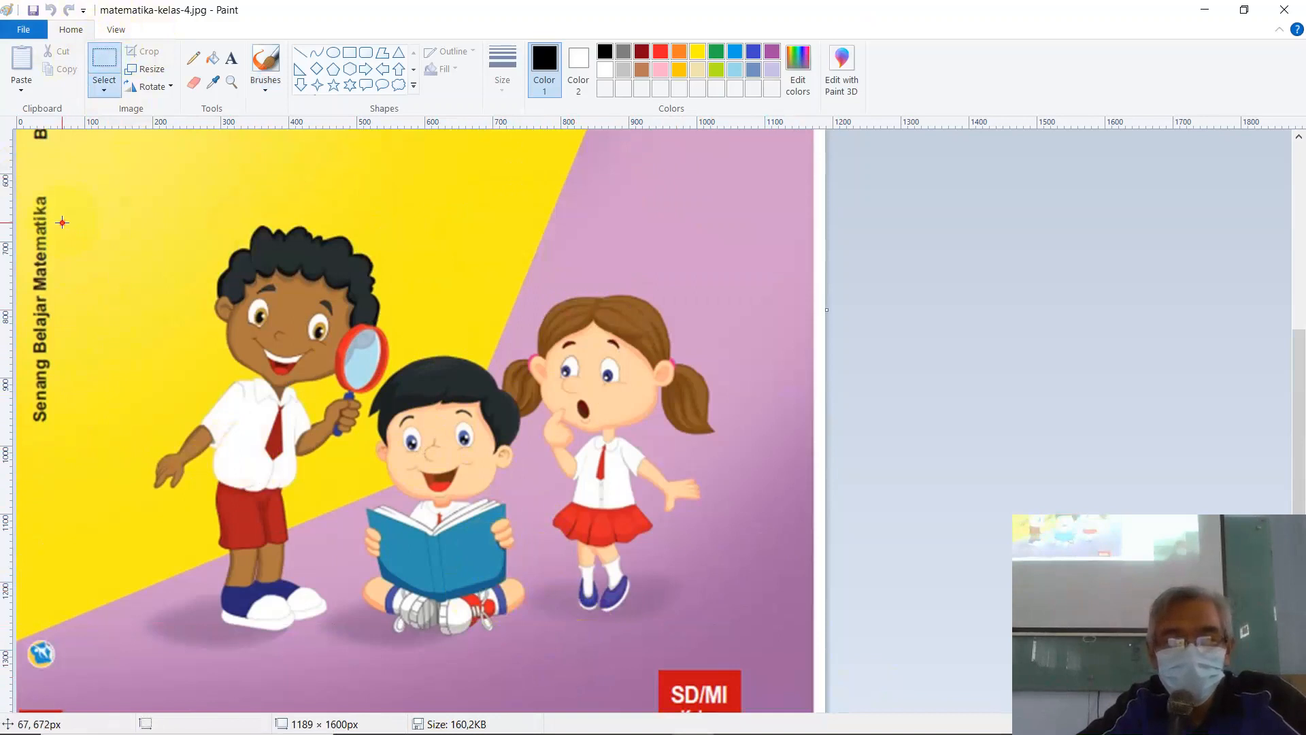
pyautogui.moveTo(61, 222); pyautogui.dragTo(787, 623)
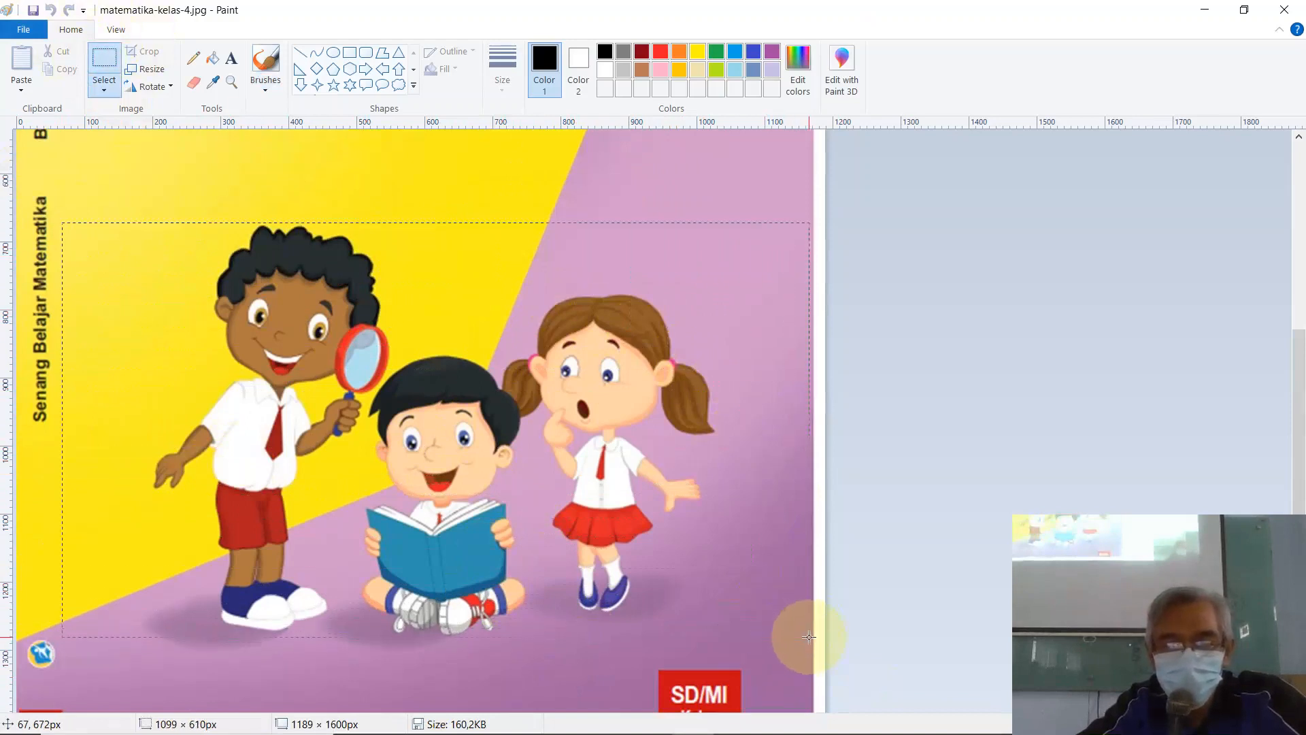
pyautogui.moveTo(811, 635); pyautogui.dragTo(811, 636)
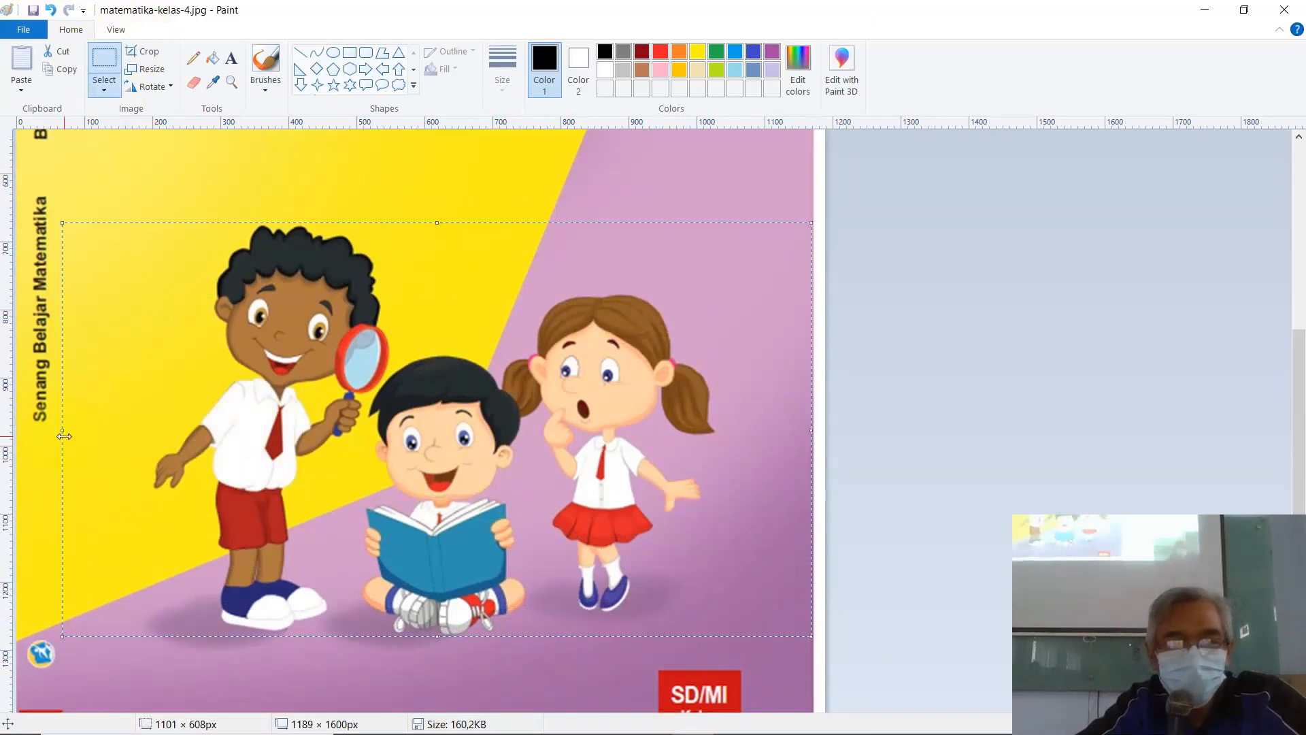
pyautogui.moveTo(59, 434); pyautogui.dragTo(51, 434)
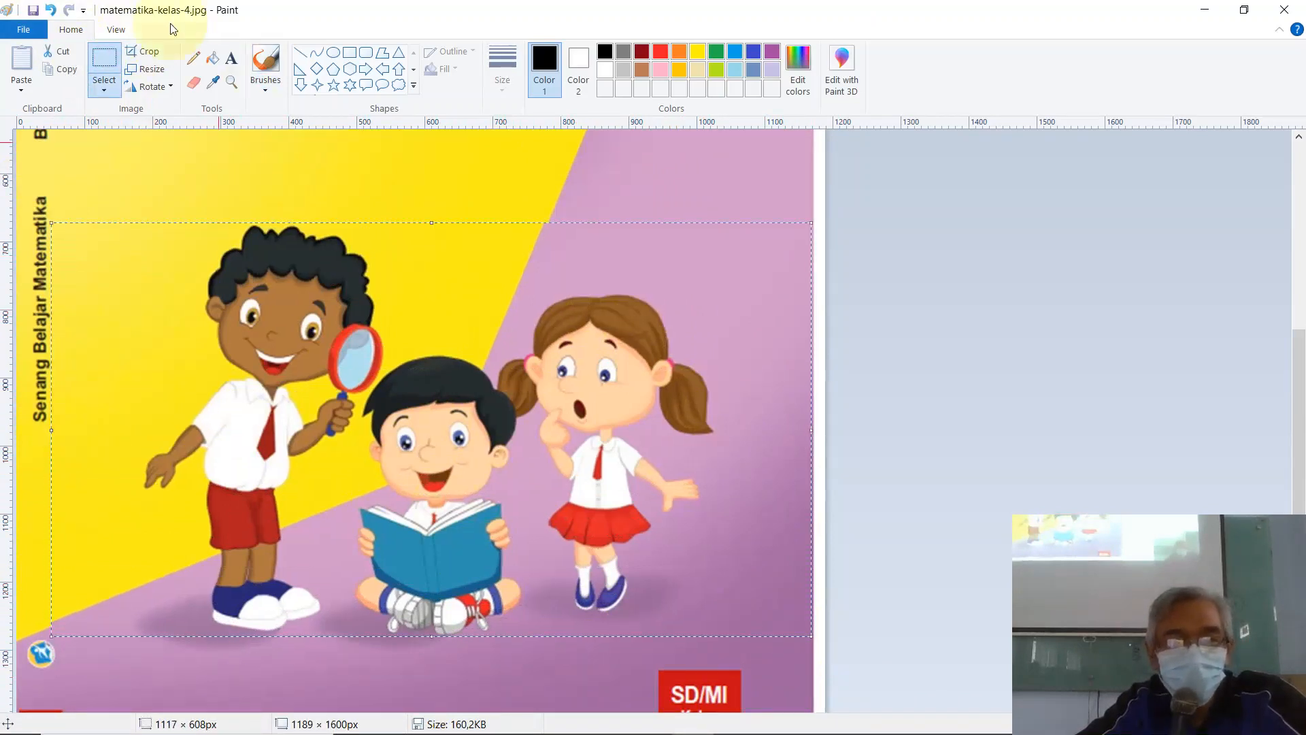
pyautogui.click(147, 53)
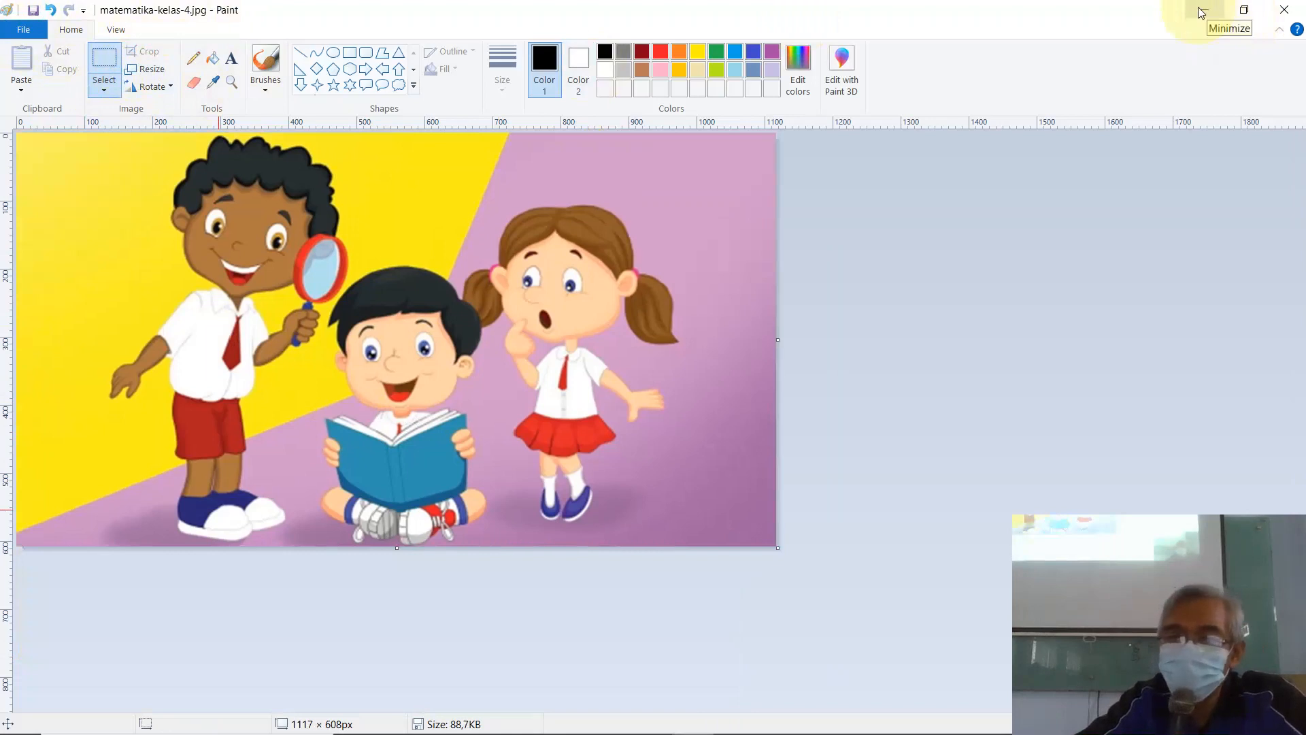
pyautogui.click(1286, 11)
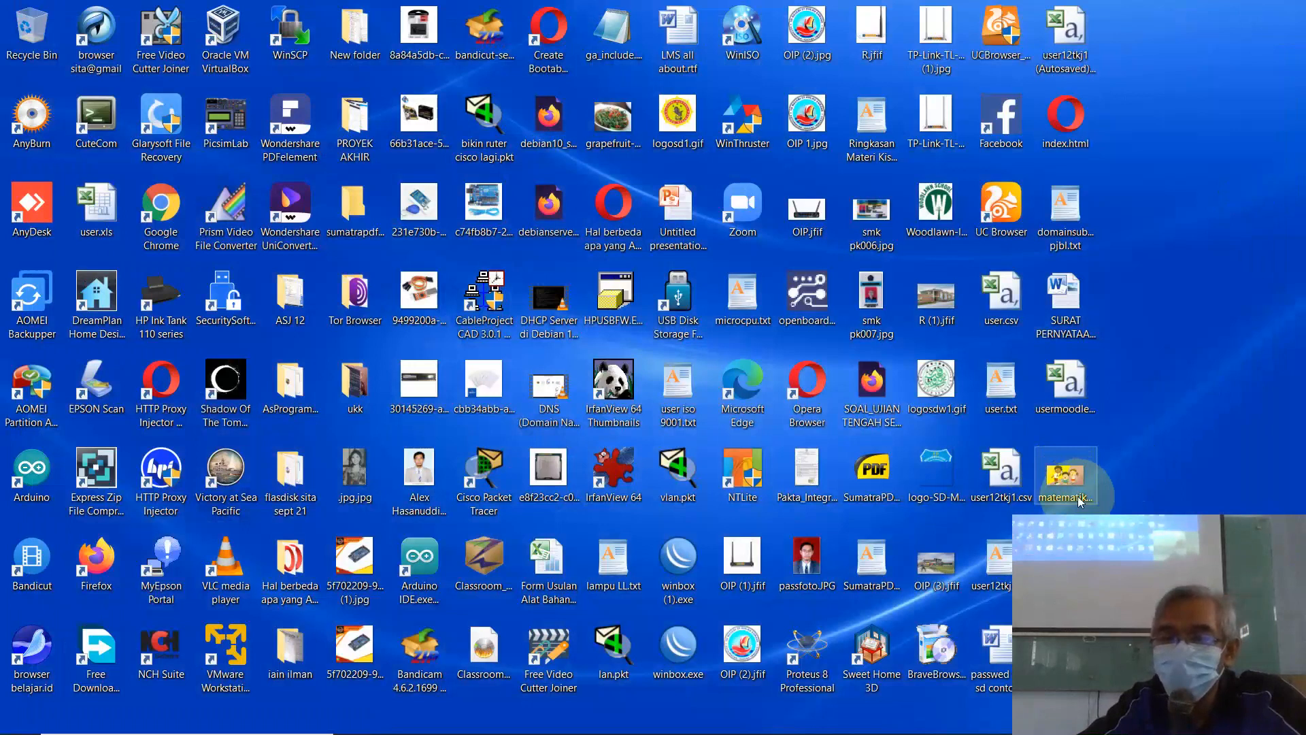
# Step: Switch back to the Edge course form and scroll down to the Course image picker
pyautogui.moveTo(642, 709)
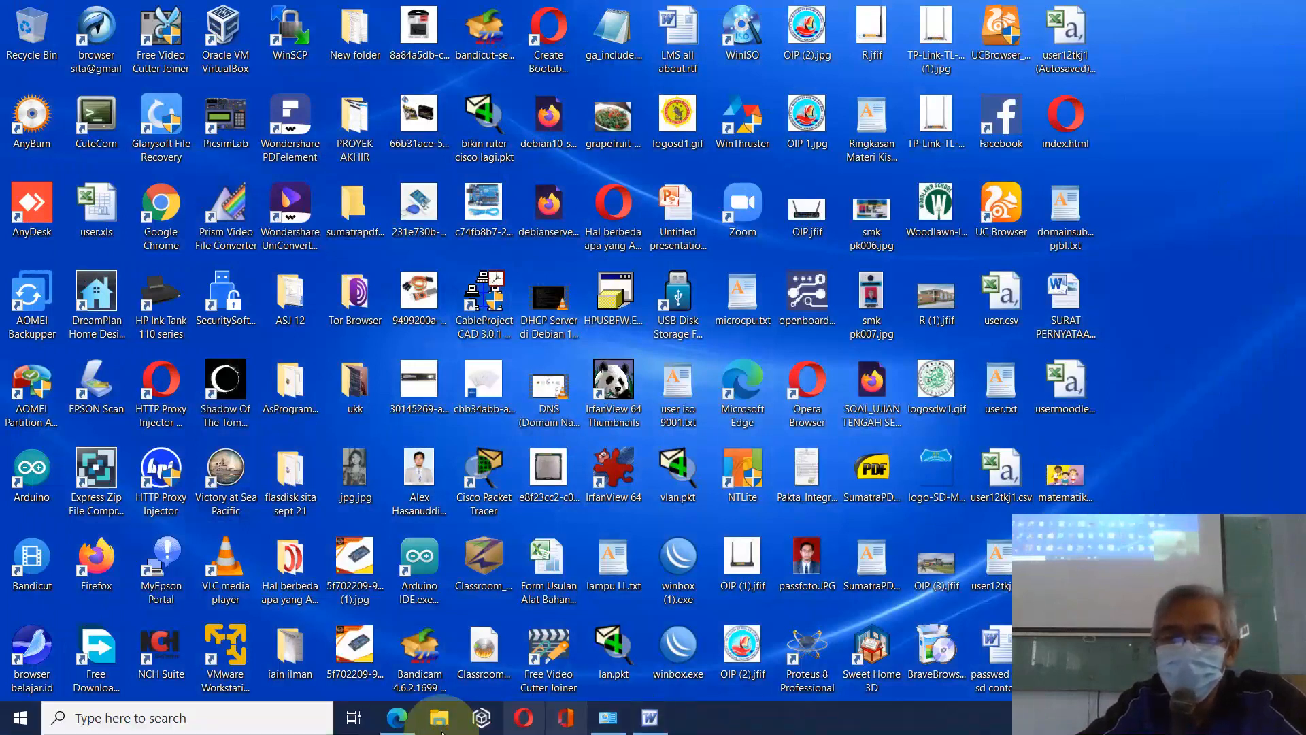
pyautogui.click(396, 717)
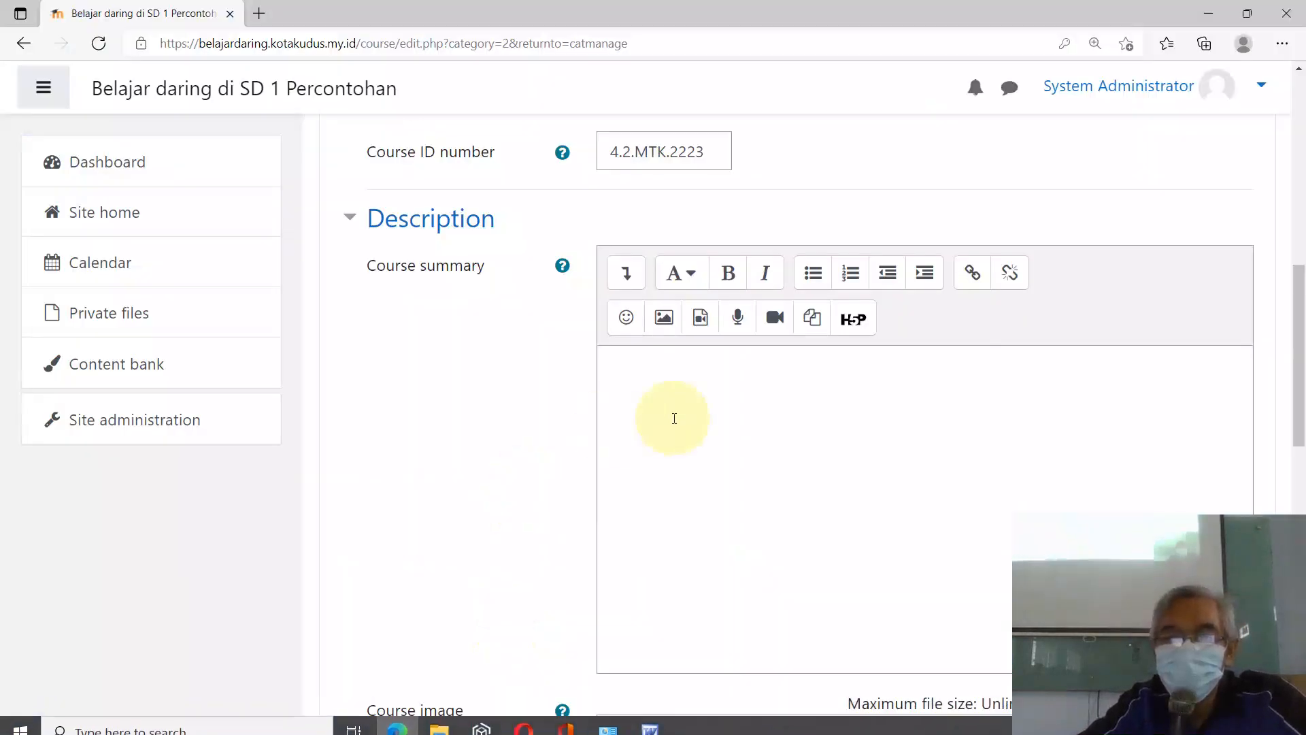
pyautogui.scroll(-3, 705, 442)
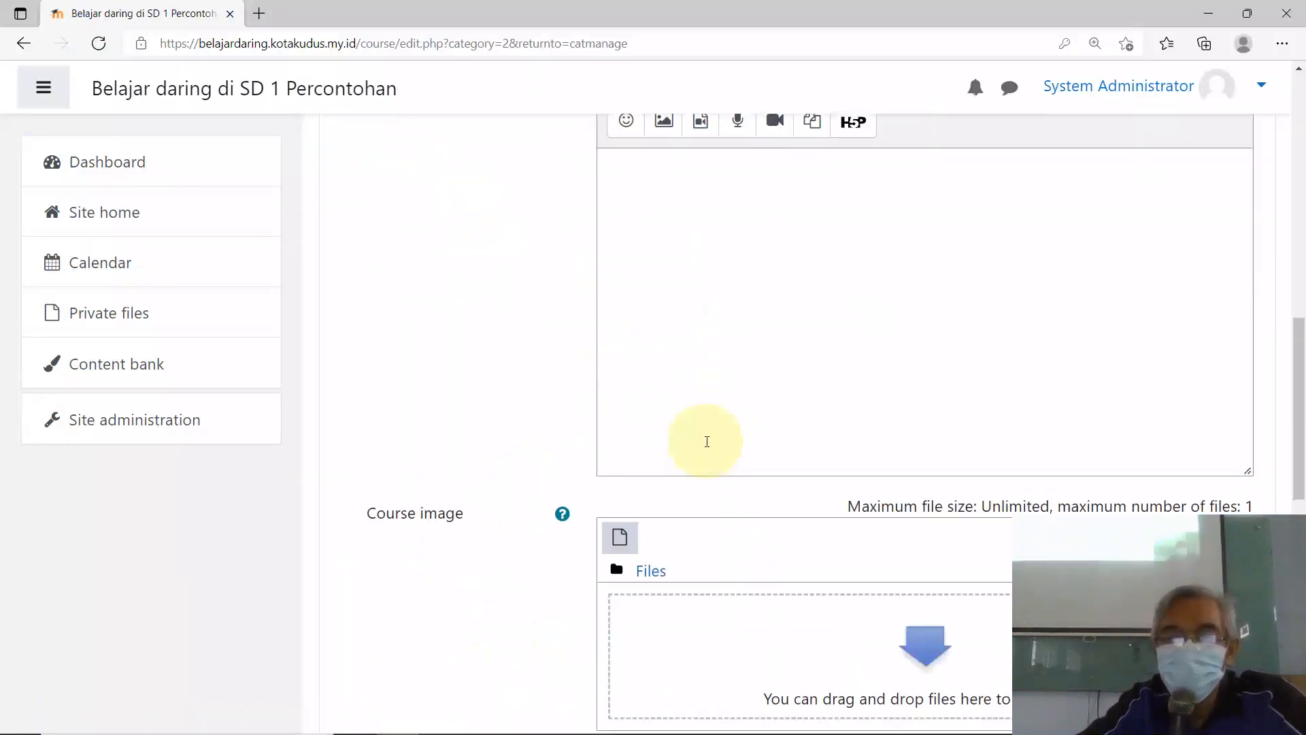
pyautogui.scroll(-4, 703, 385)
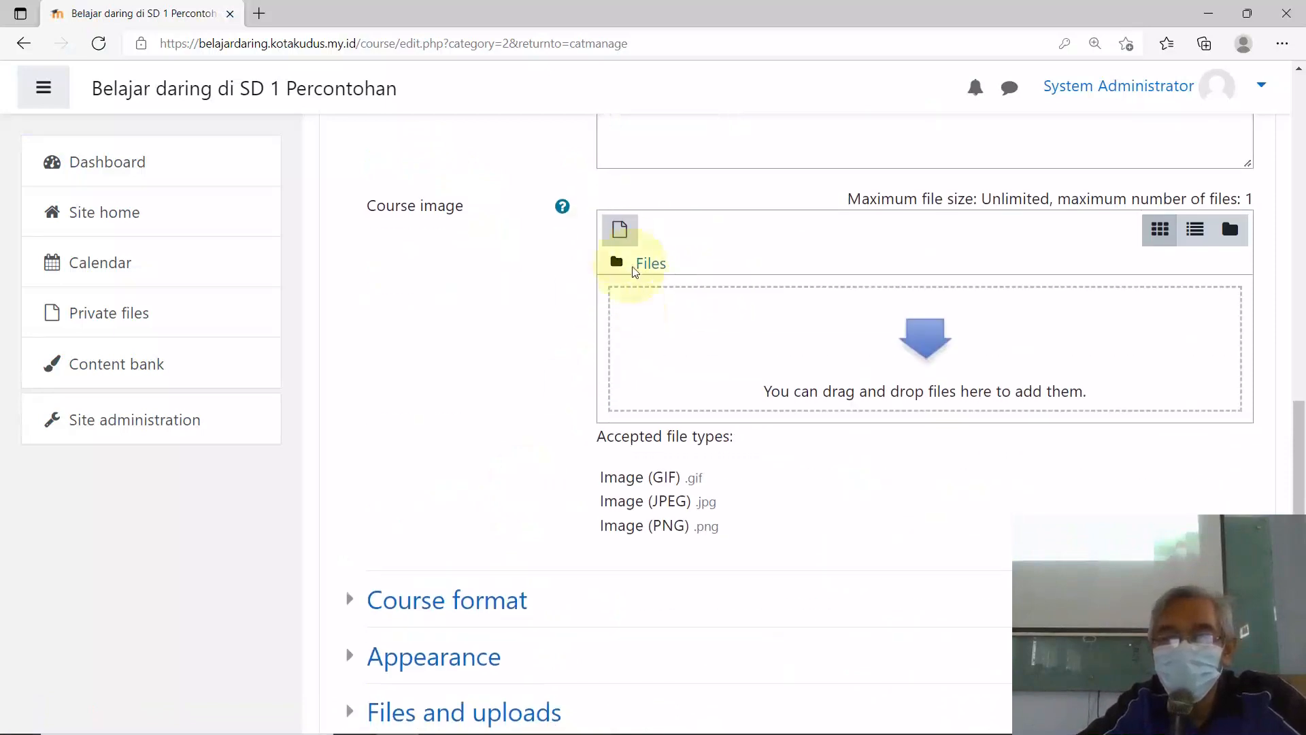
pyautogui.scroll(7, 648, 332)
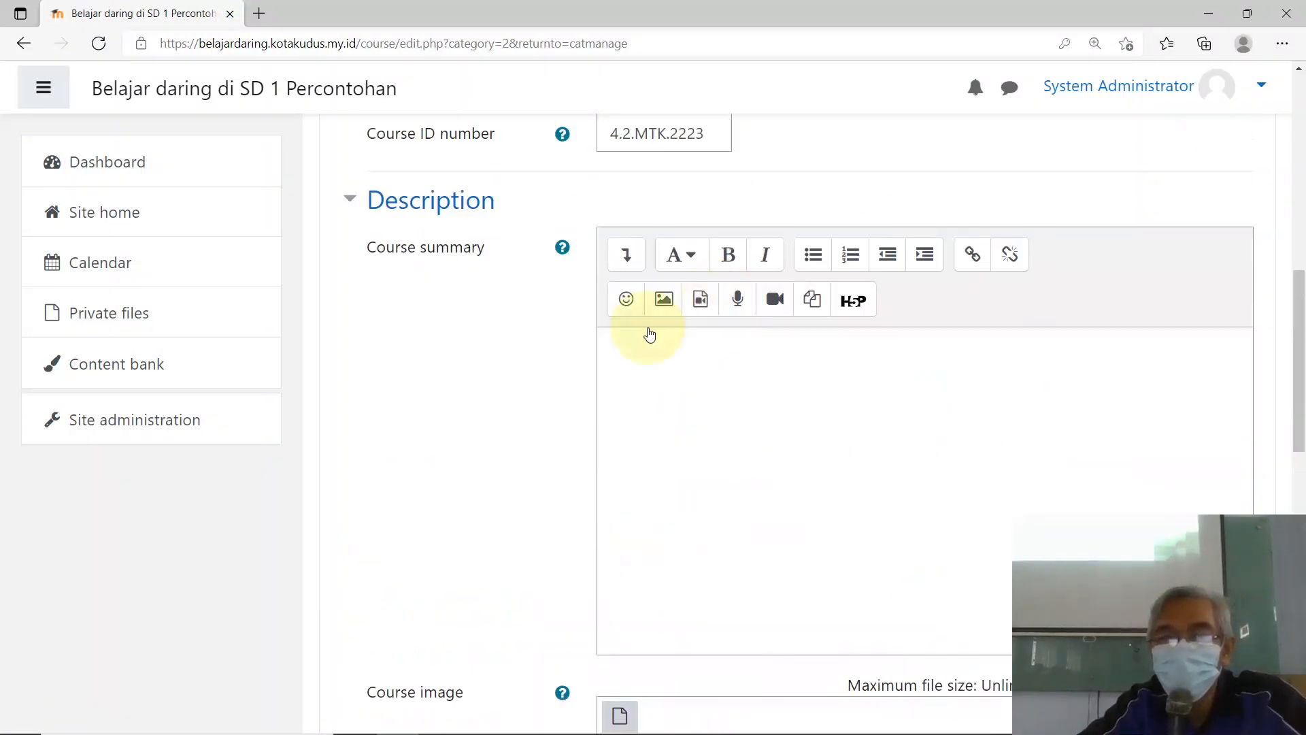
pyautogui.scroll(-4, 710, 362)
pyautogui.scroll(-3, 712, 366)
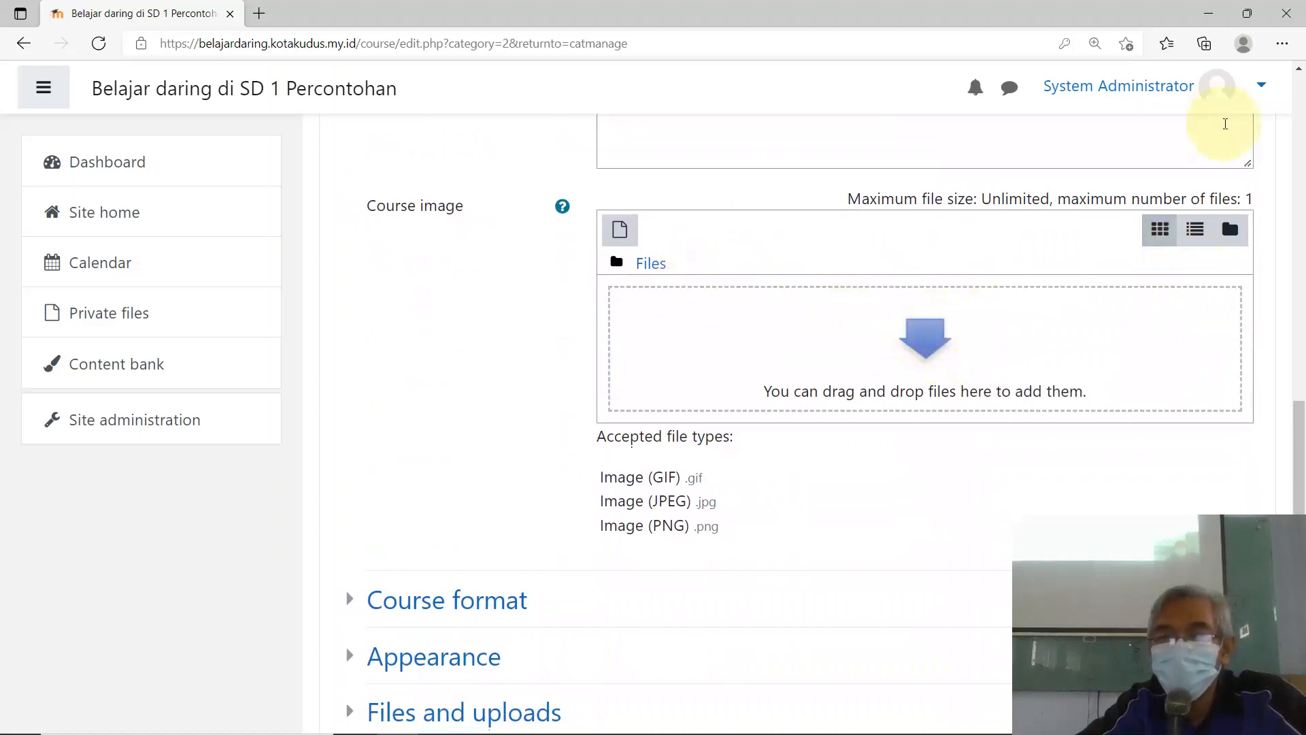
# Step: Drag the cropped matematika-kelas-4.jpg into the Course image area, overwriting the existing file
pyautogui.click(1247, 15)
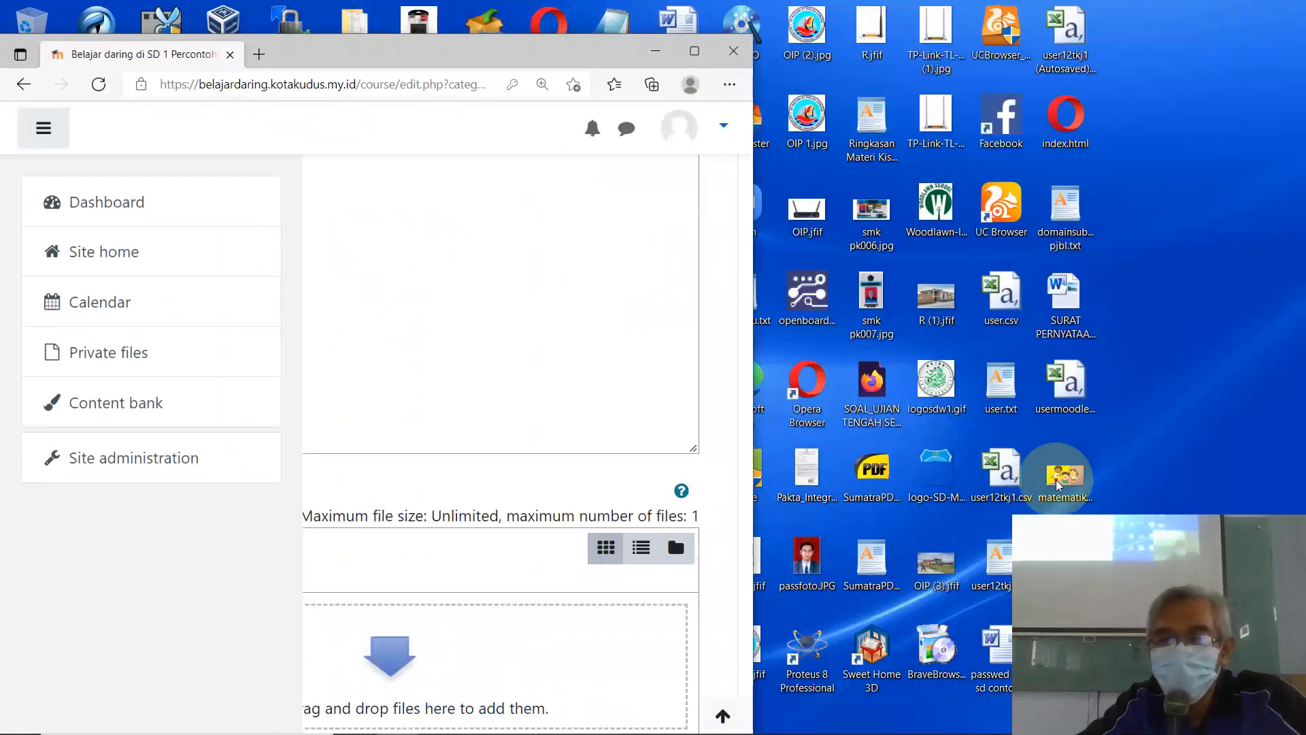
pyautogui.moveTo(1066, 480); pyautogui.dragTo(433, 669)
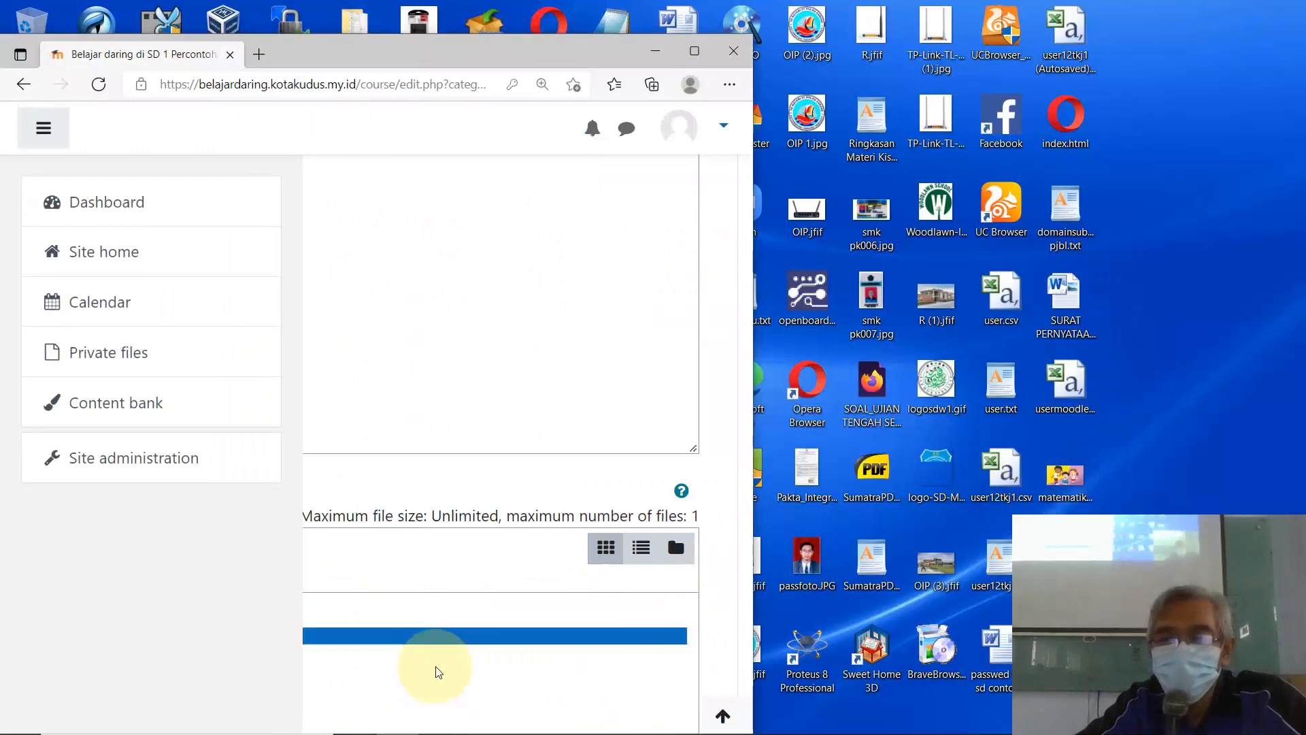
pyautogui.moveTo(1064, 472); pyautogui.dragTo(437, 387)
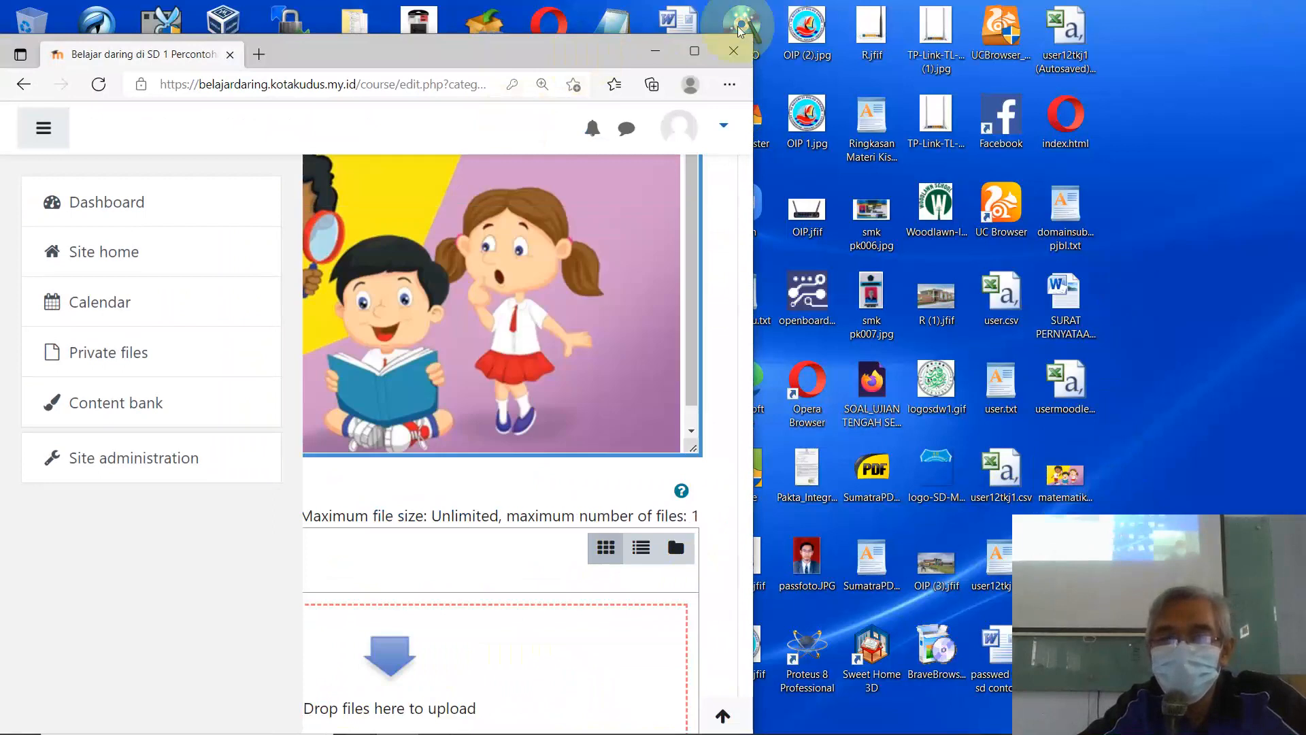
pyautogui.click(695, 51)
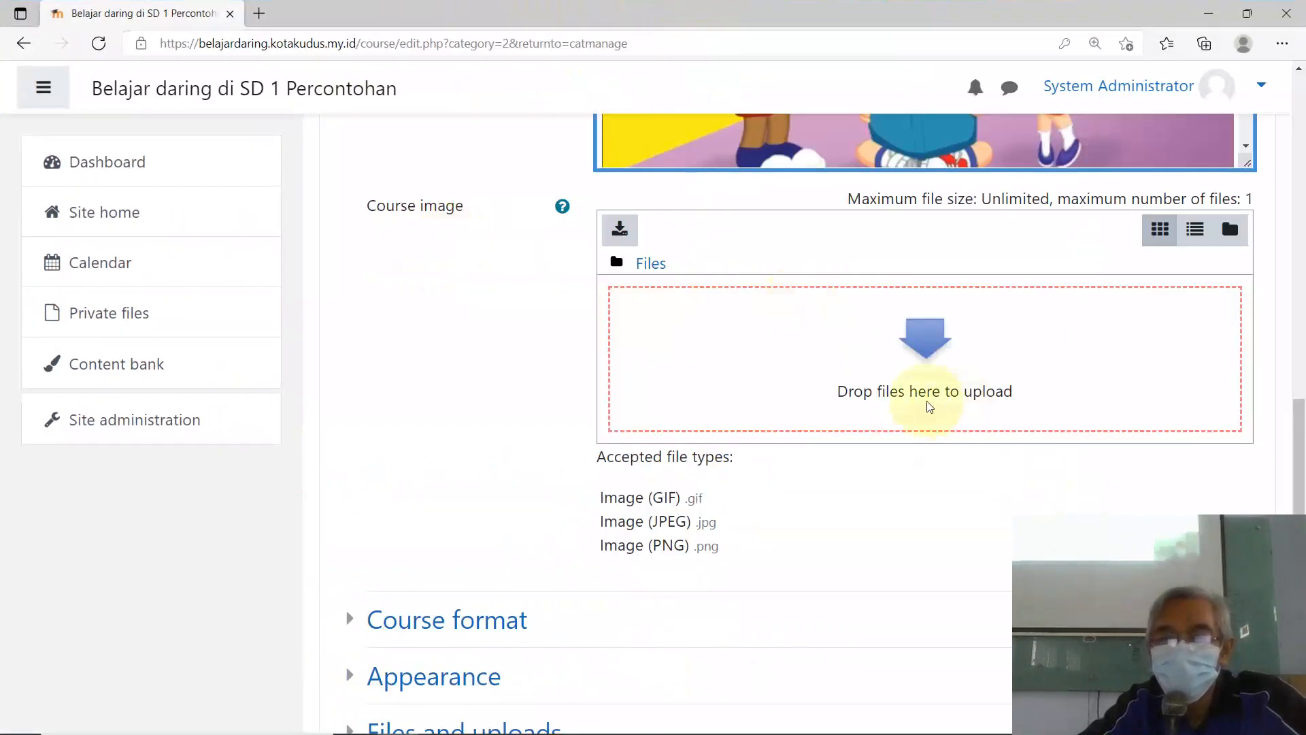
pyautogui.click(1247, 15)
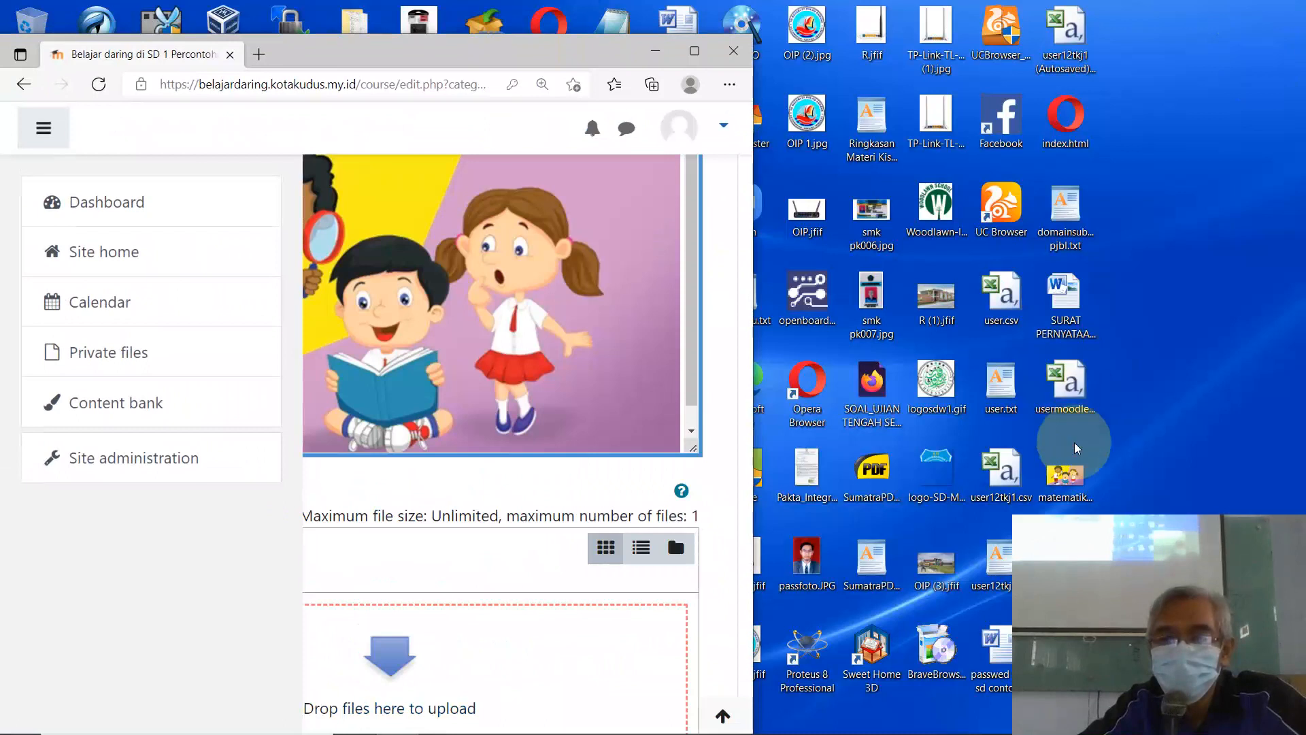
pyautogui.moveTo(1065, 469); pyautogui.dragTo(510, 662)
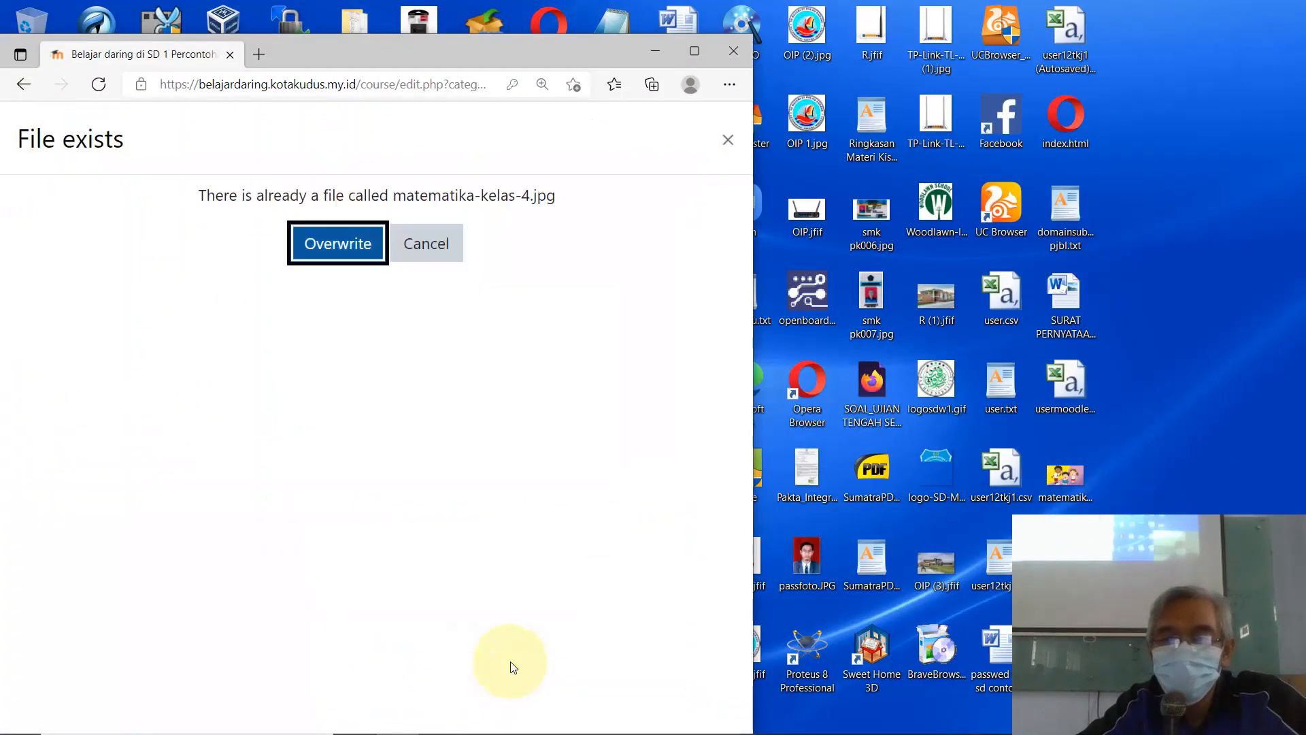
pyautogui.click(347, 251)
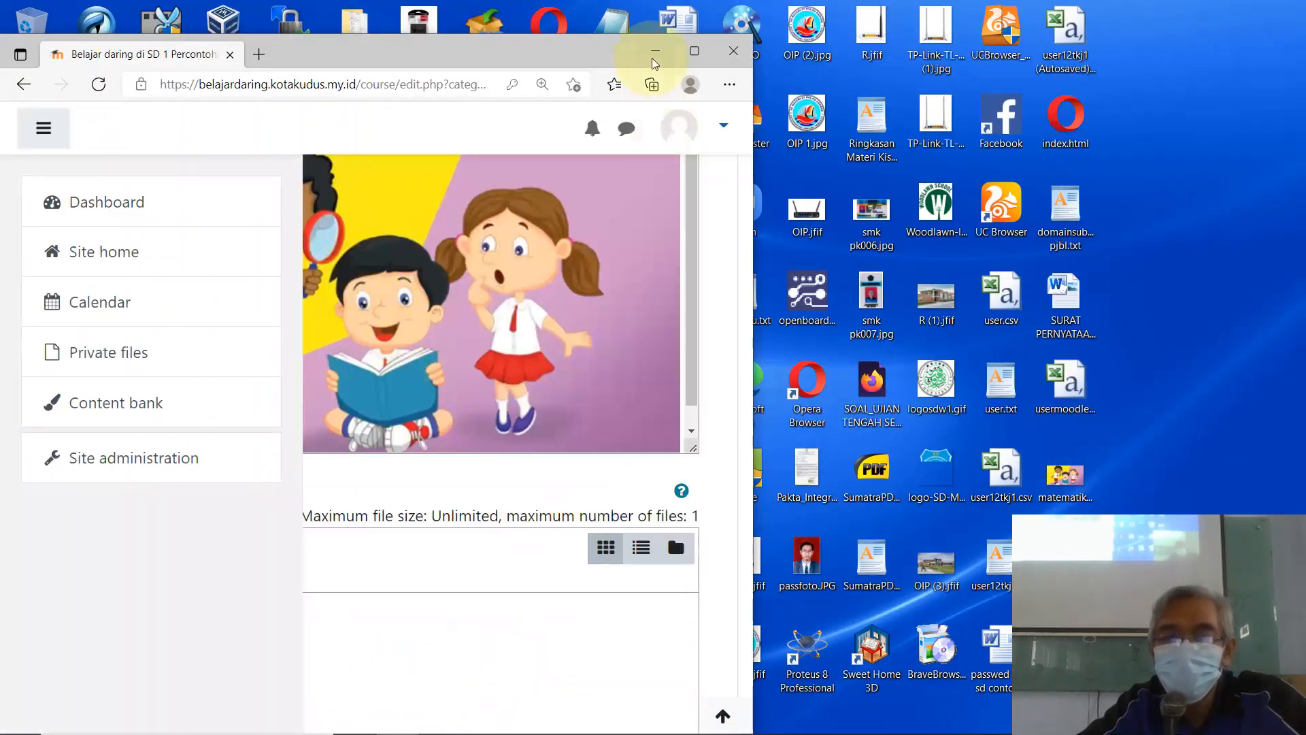
pyautogui.click(694, 50)
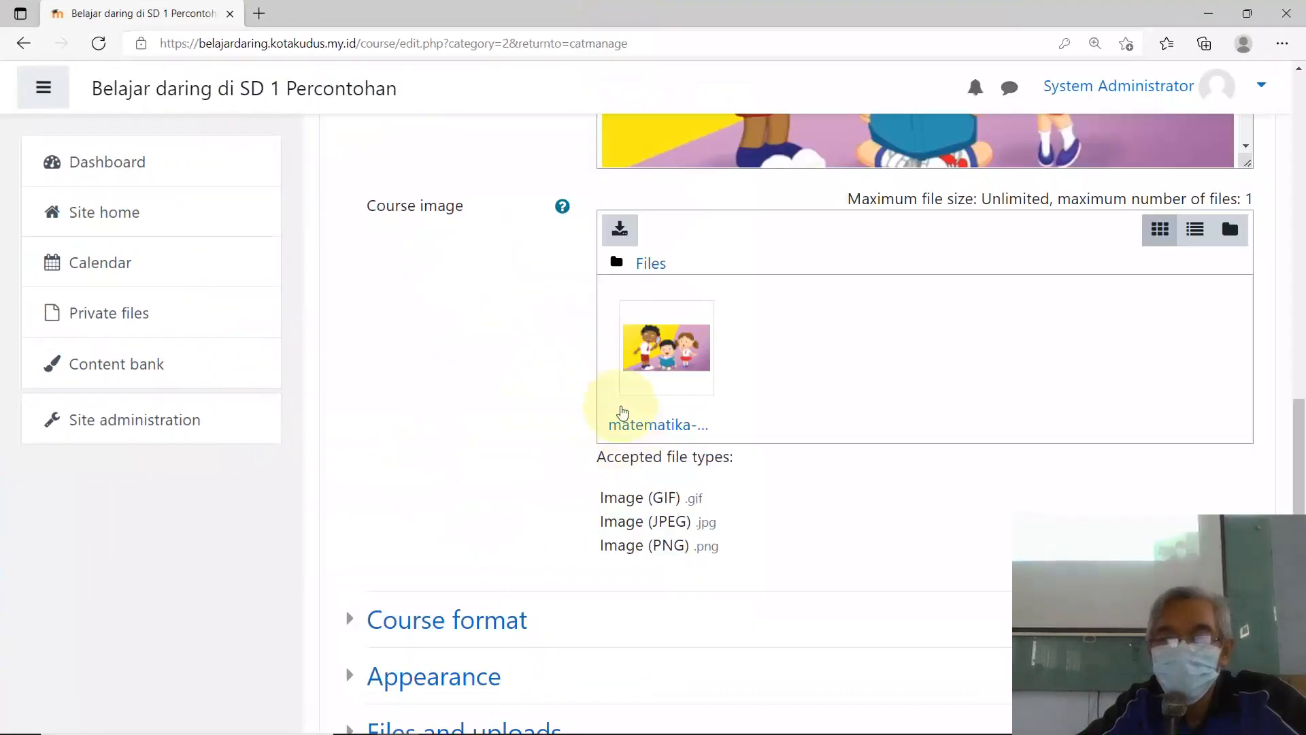
pyautogui.scroll(7, 699, 377)
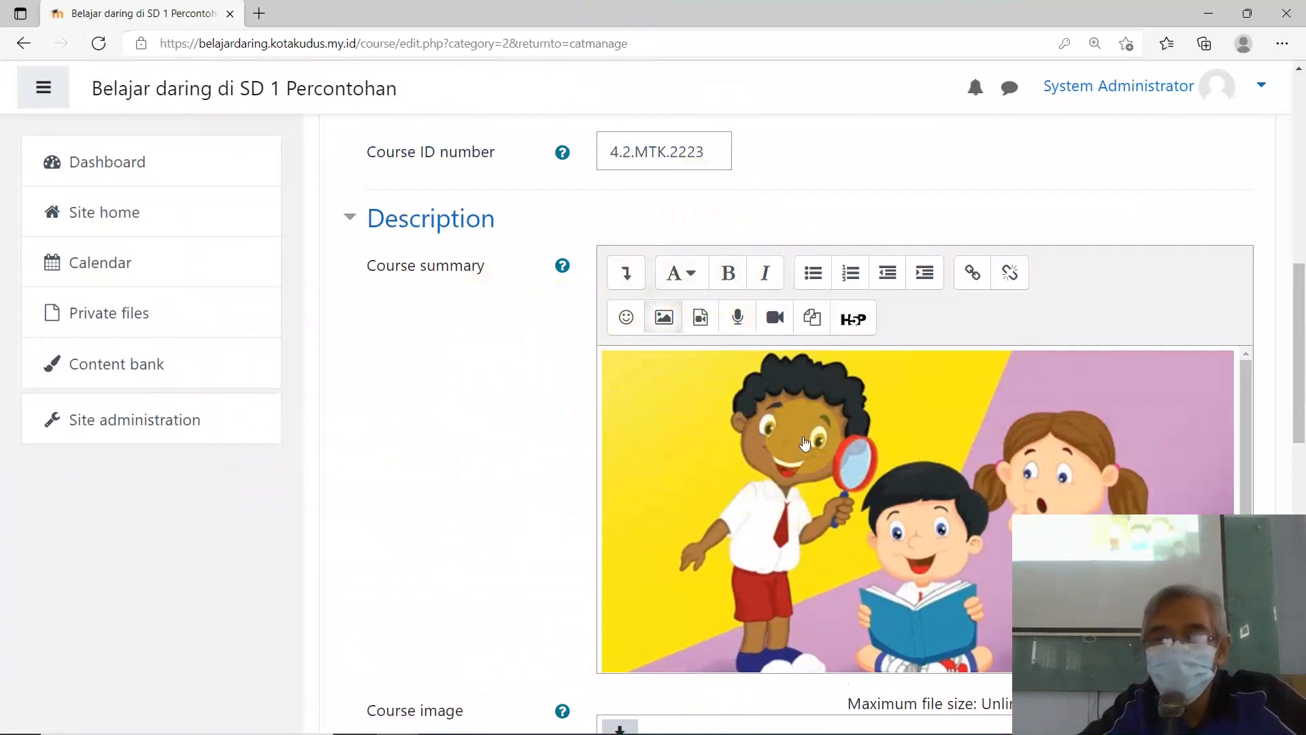
# Step: Replace the pasted picture in the Course summary with the text 'Matematika Kelas 4'
pyautogui.click(805, 443)
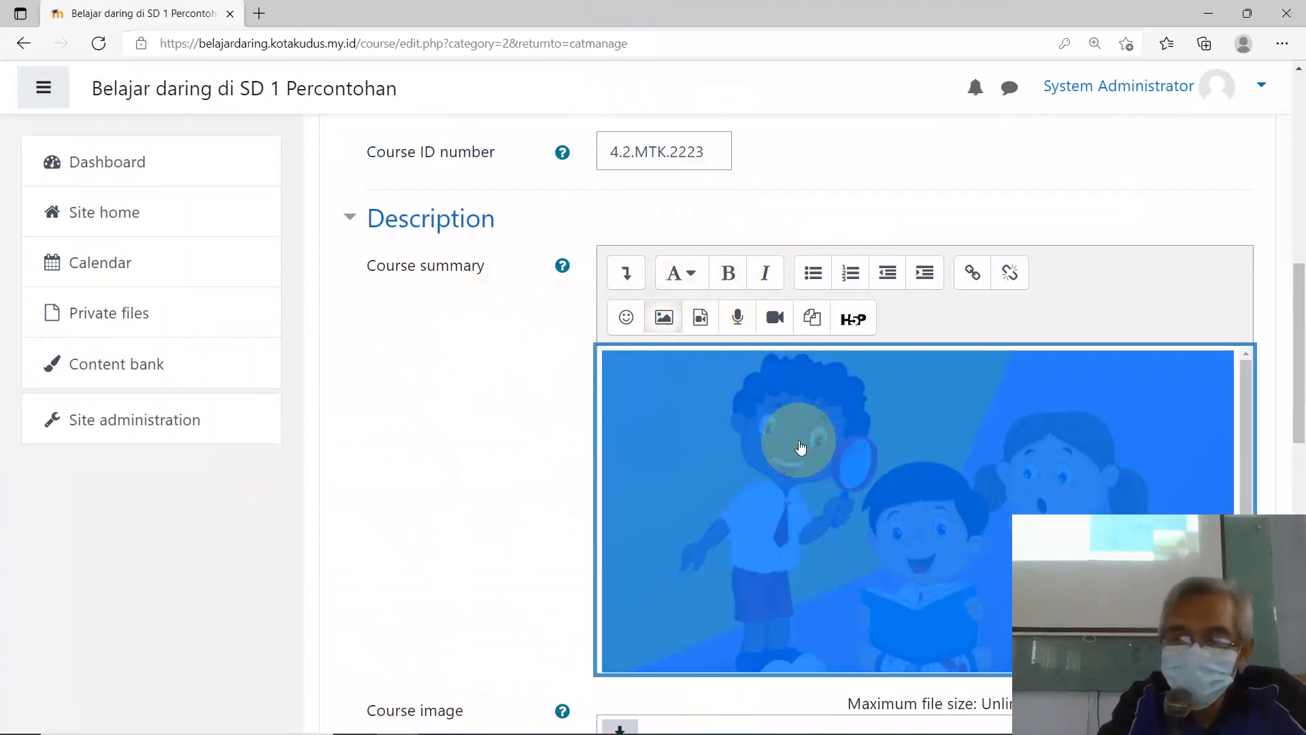
pyautogui.press('Delete')
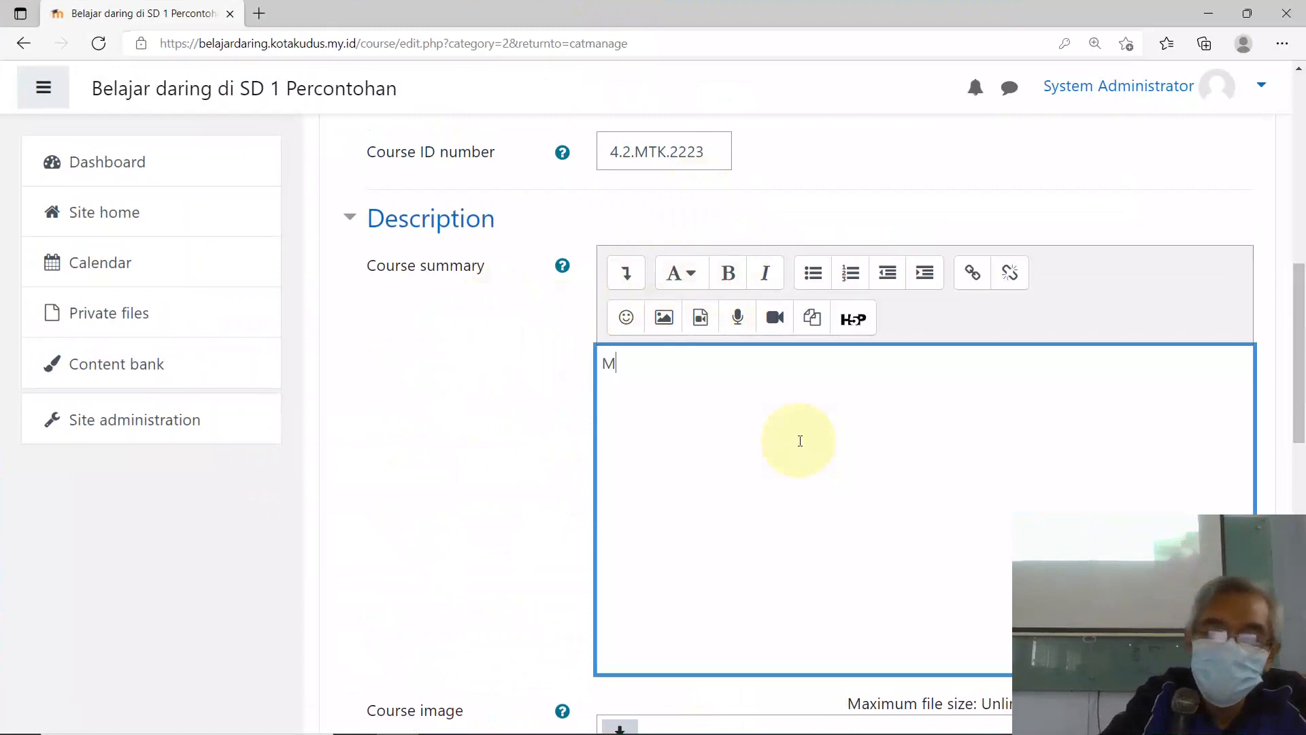
pyautogui.write('Matematika')
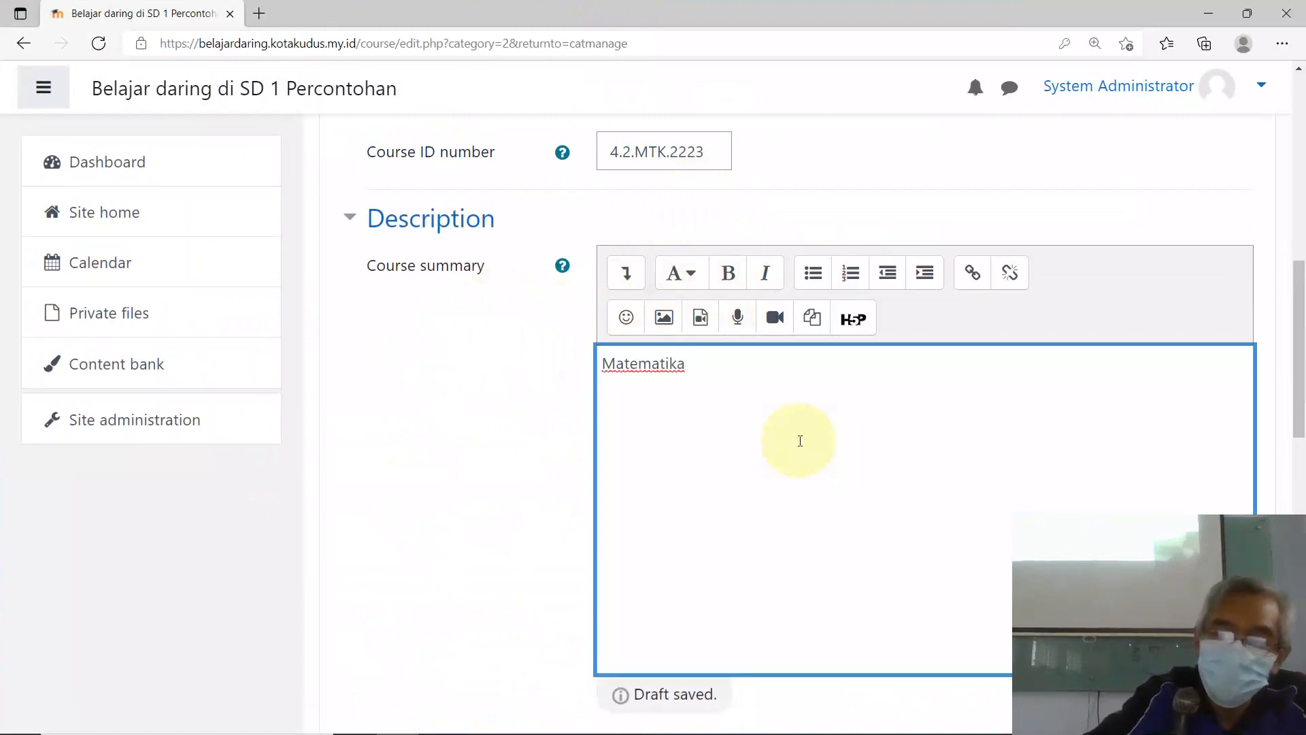
pyautogui.write(' K')
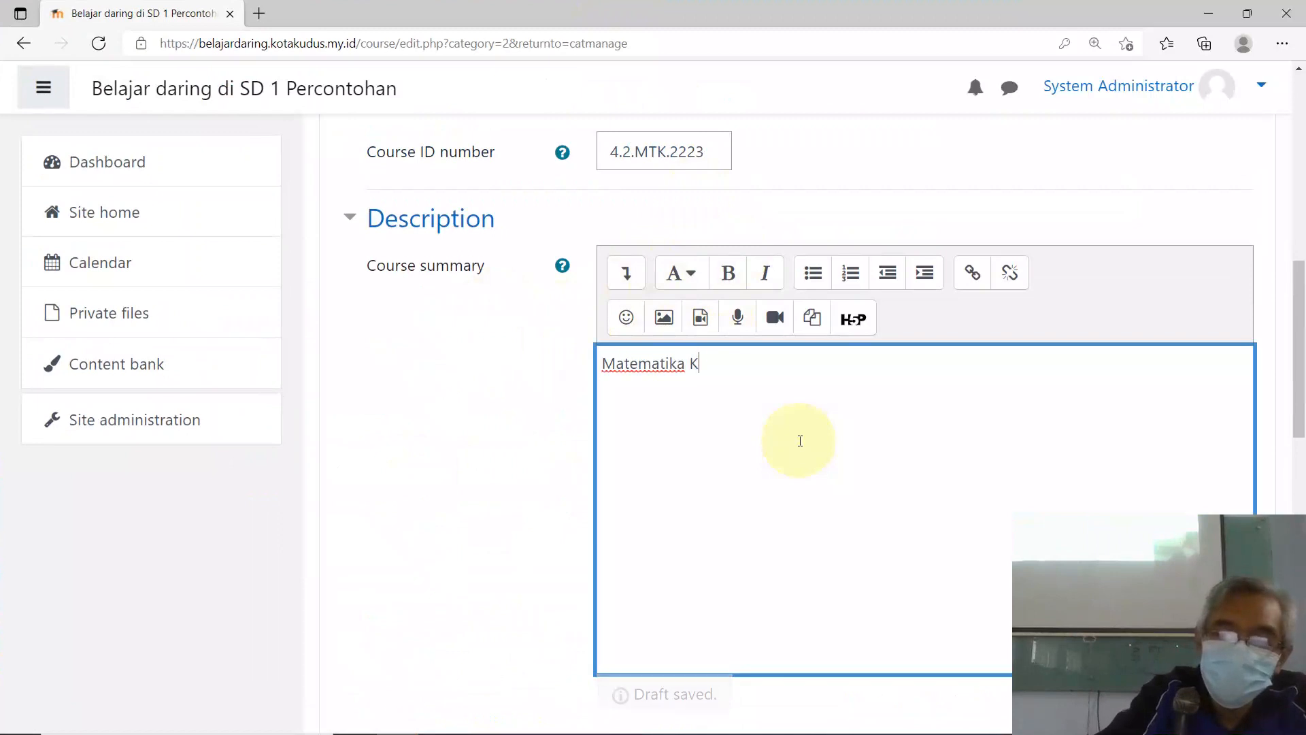
pyautogui.write('elas 4')
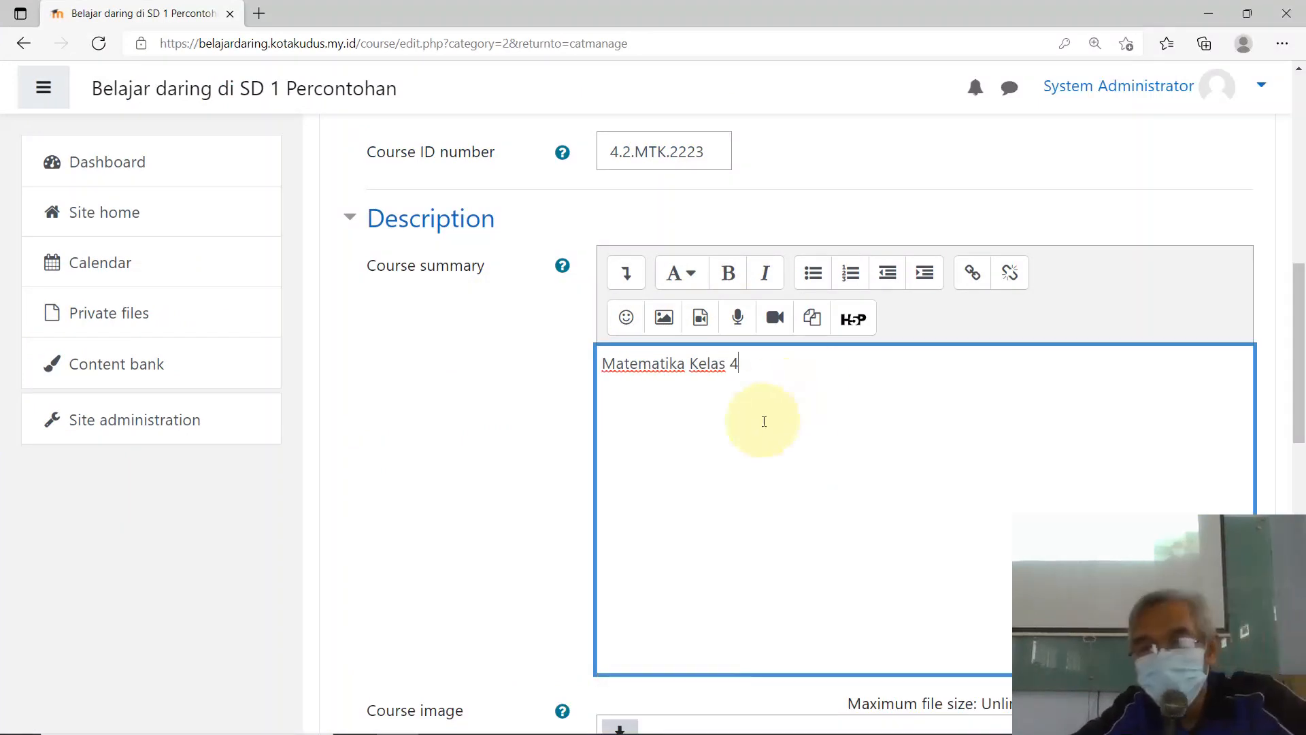
pyautogui.scroll(-7, 748, 462)
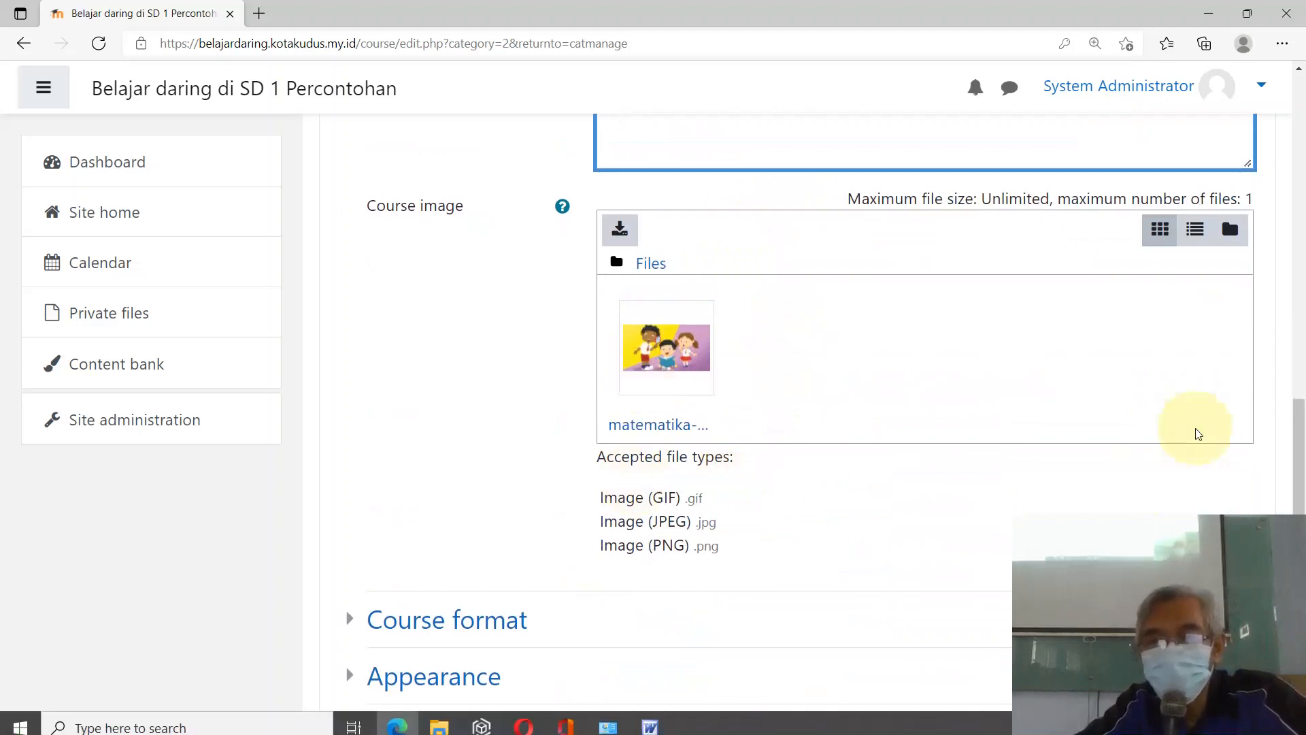
# Step: Keep the Topics course format and set the number of sections to 2
pyautogui.click(348, 628)
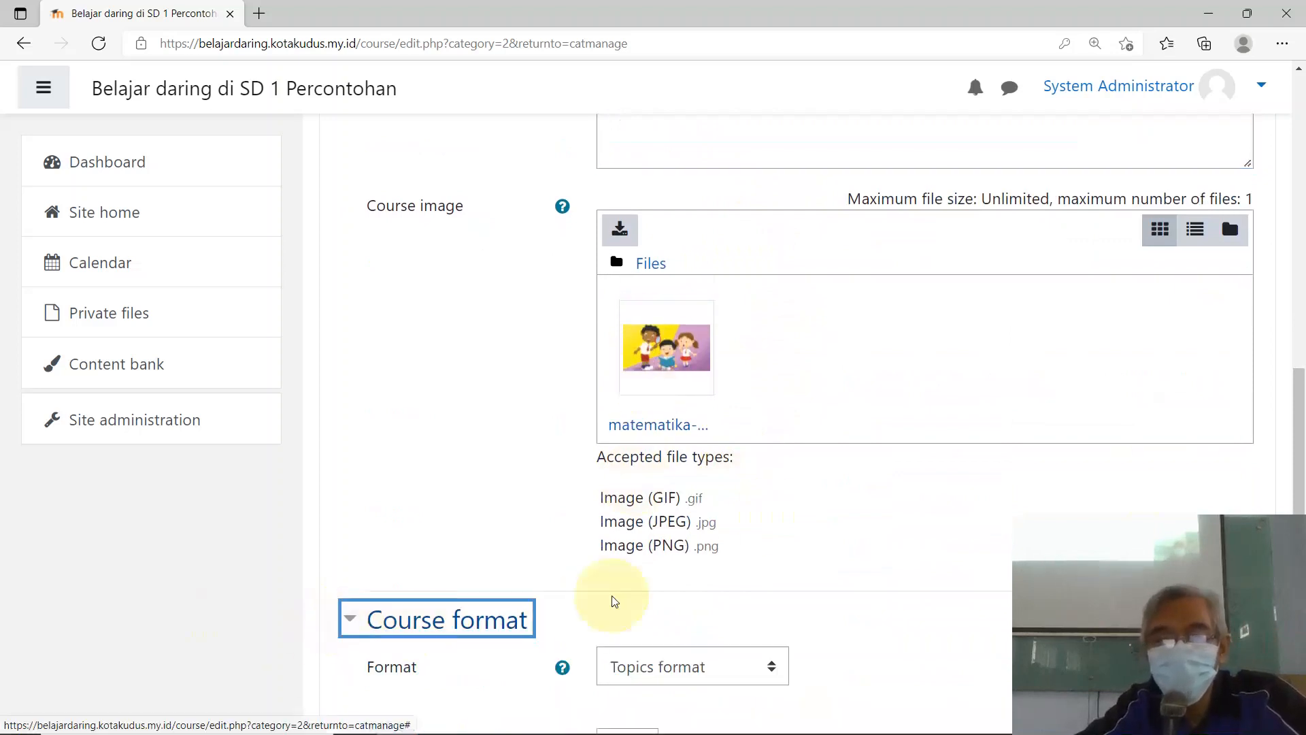
pyautogui.scroll(-9, 612, 612)
pyautogui.scroll(3, 624, 580)
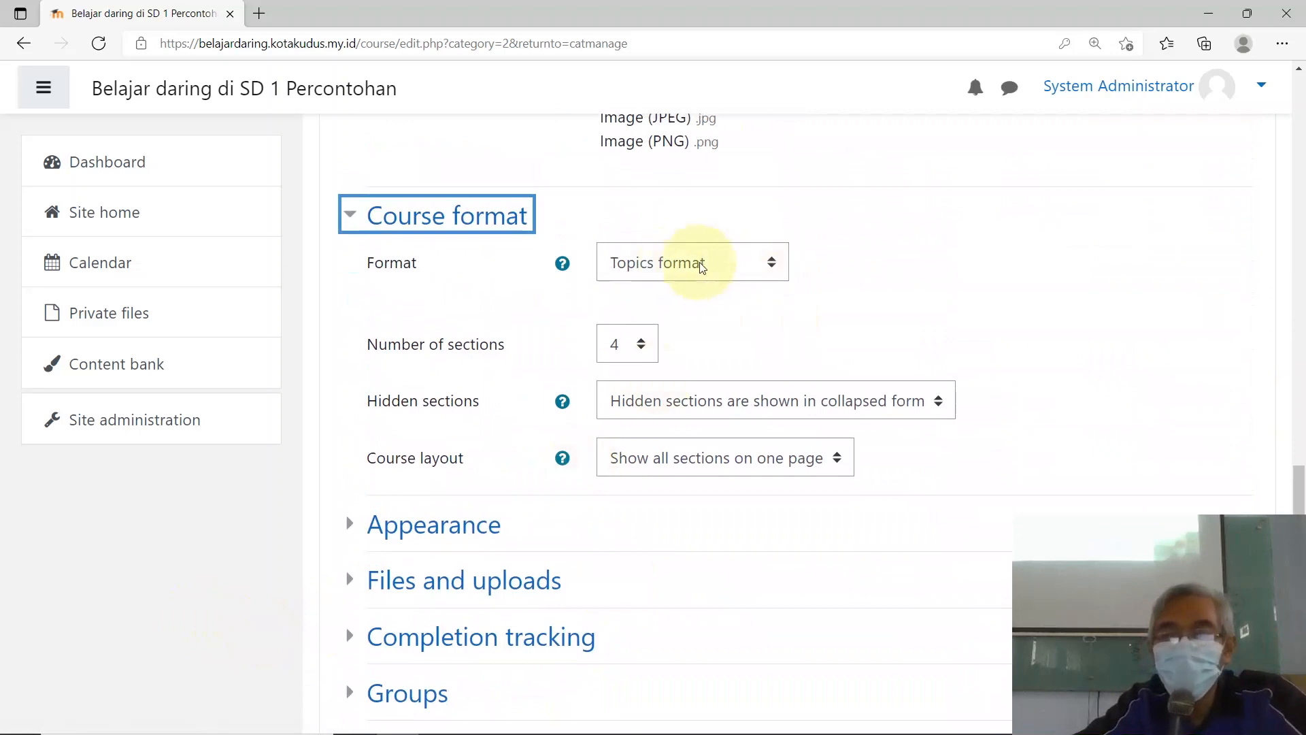
pyautogui.click(774, 264)
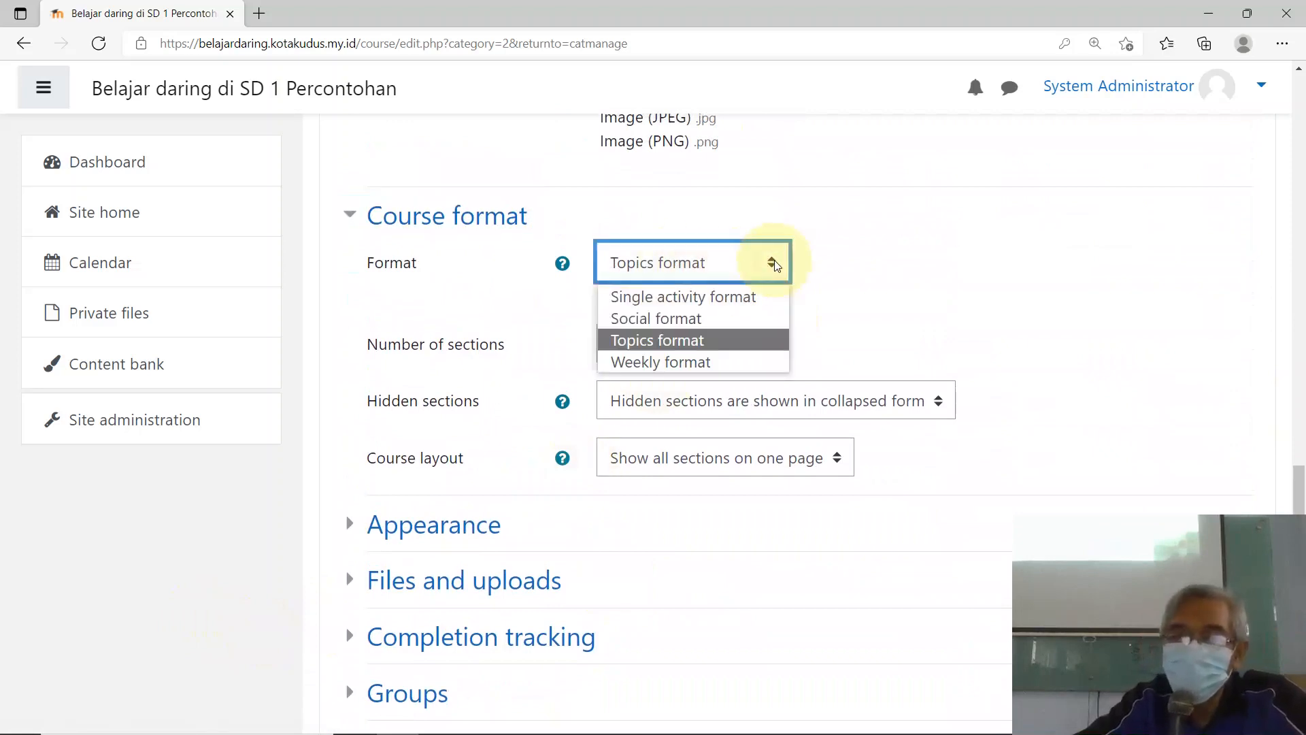
pyautogui.click(703, 346)
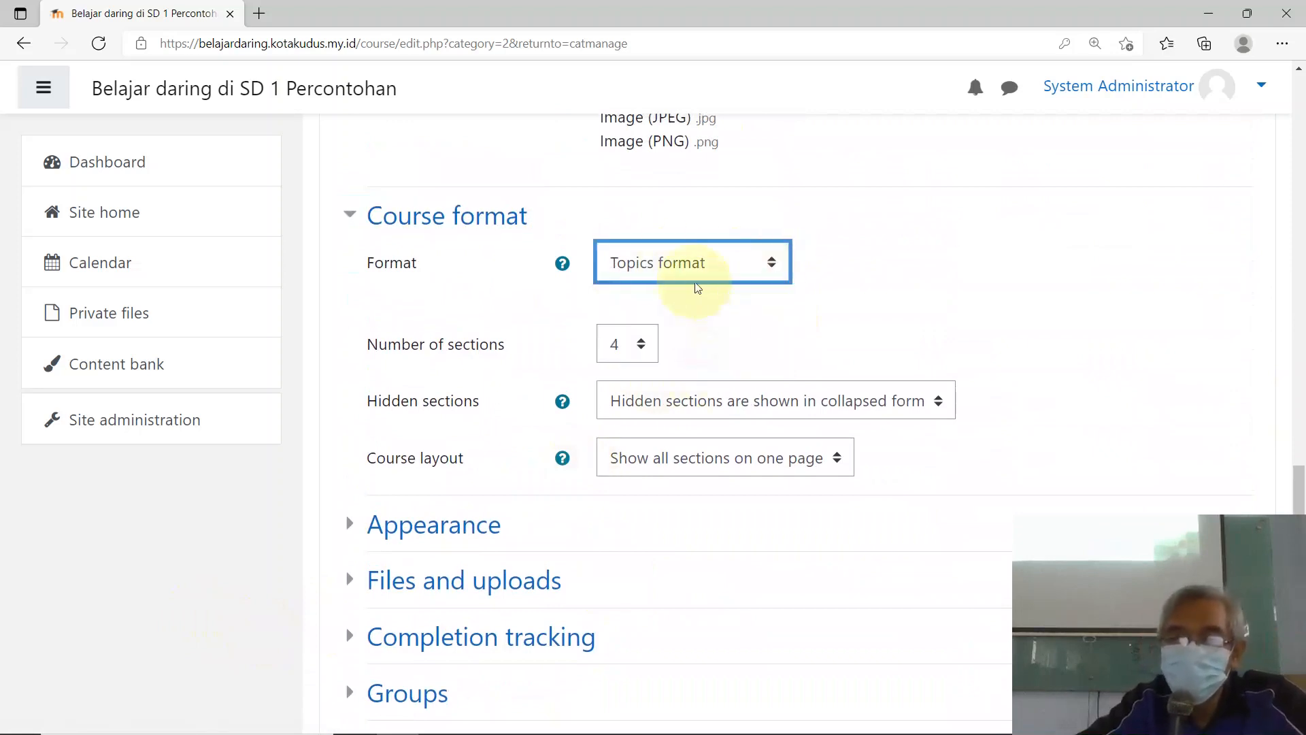
pyautogui.click(643, 350)
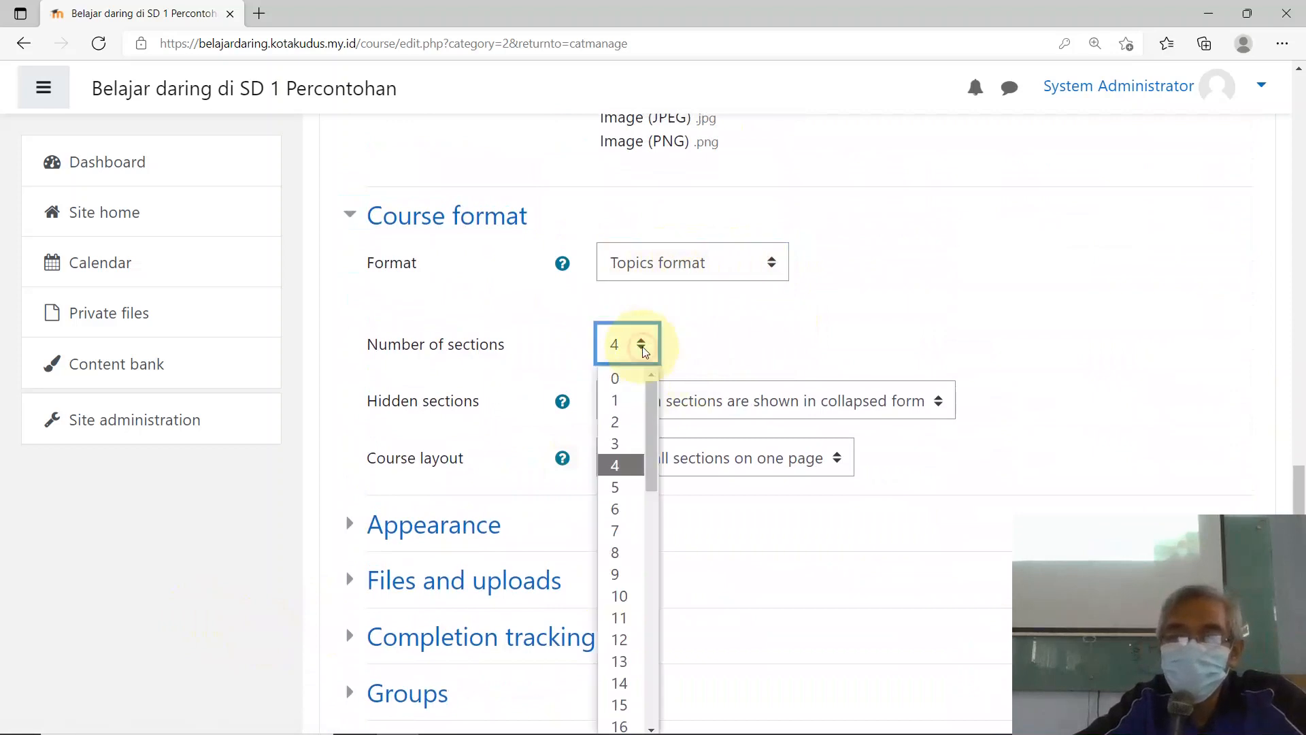
pyautogui.click(630, 423)
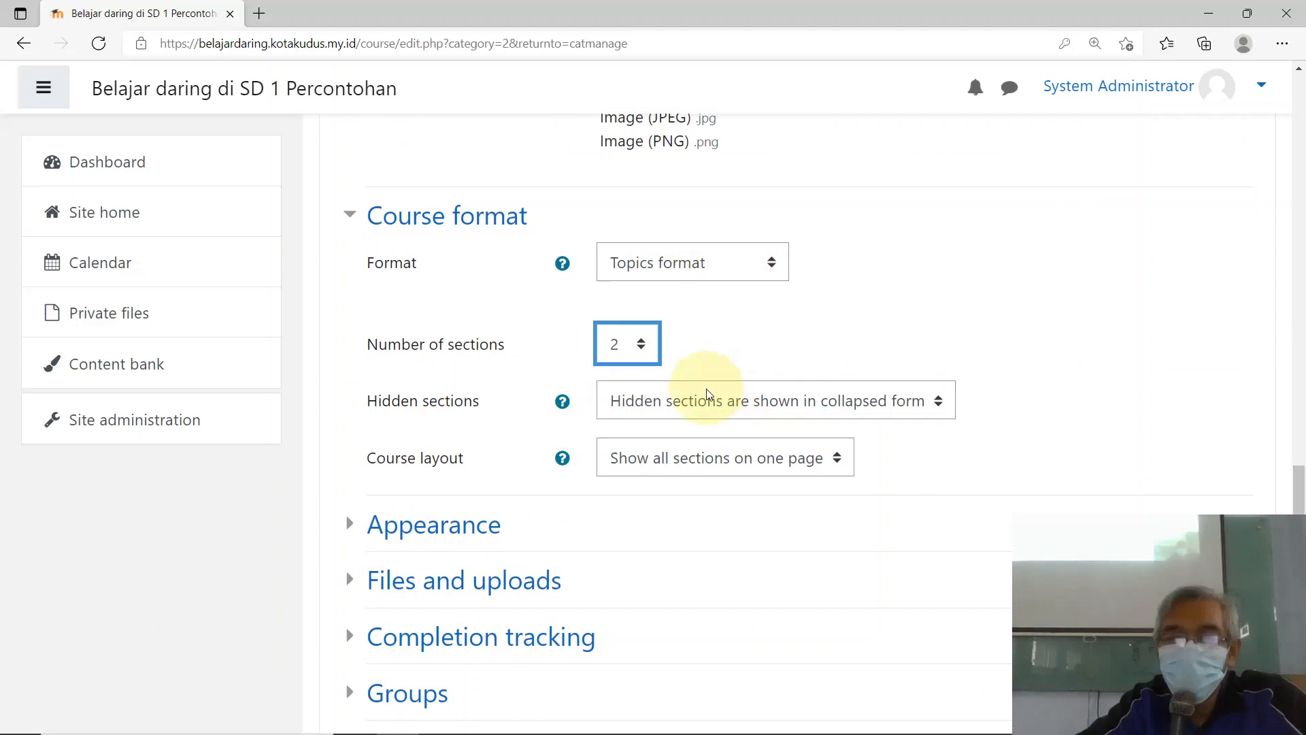
pyautogui.scroll(-2, 707, 395)
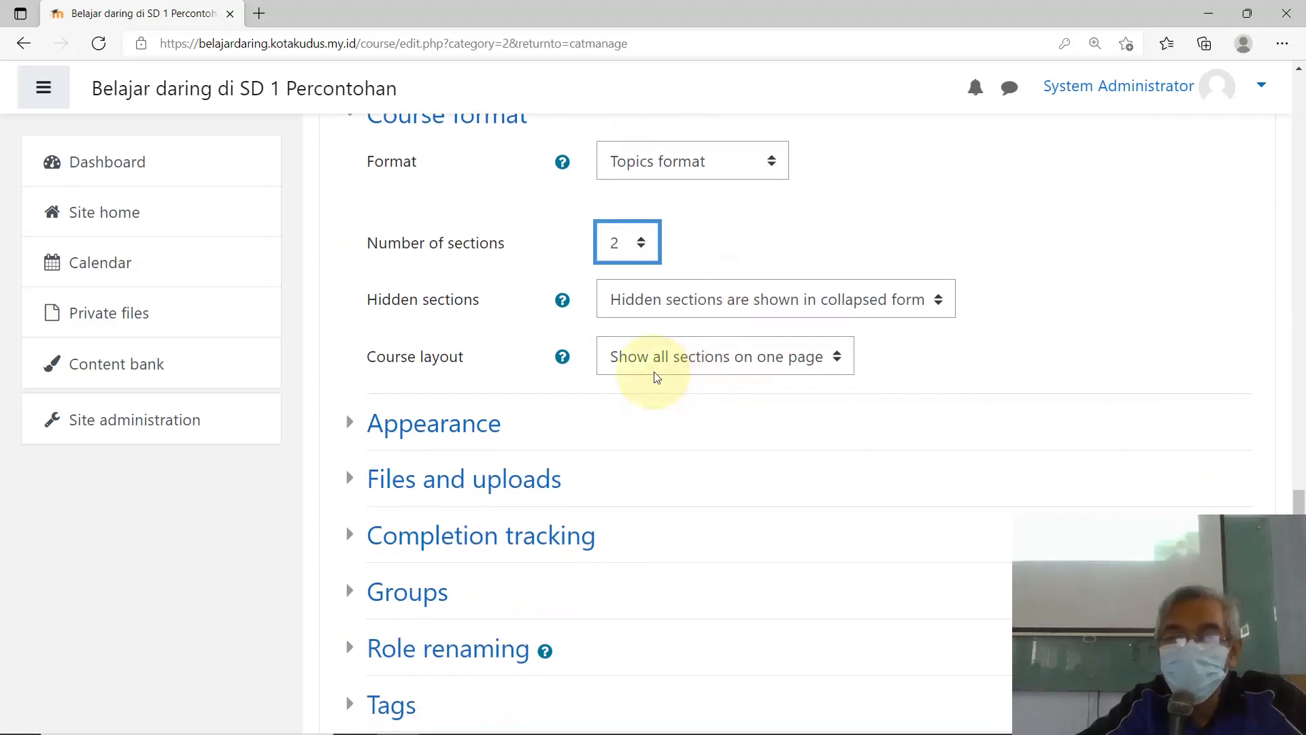
# Step: In Appearance, reduce the number of announcements shown from 5 to 1
pyautogui.click(350, 422)
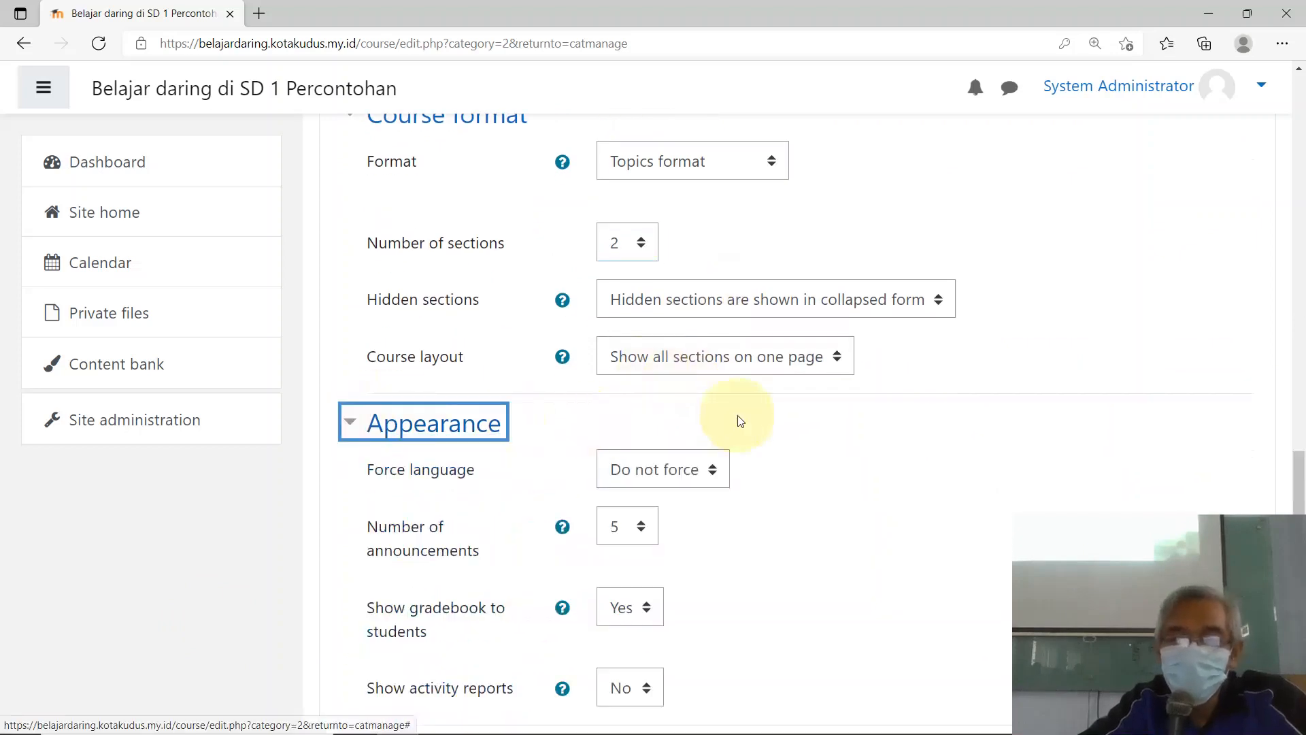
pyautogui.scroll(-5, 728, 421)
pyautogui.scroll(4, 732, 414)
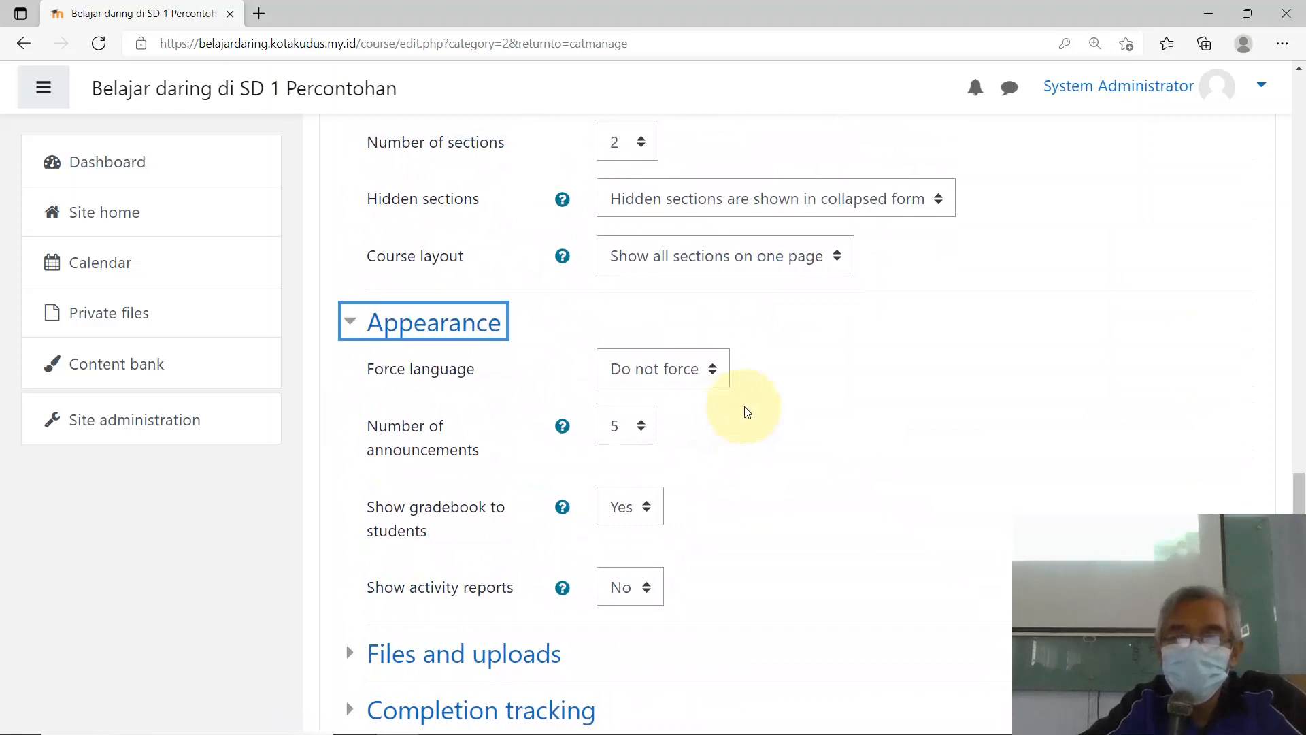
pyautogui.click(642, 427)
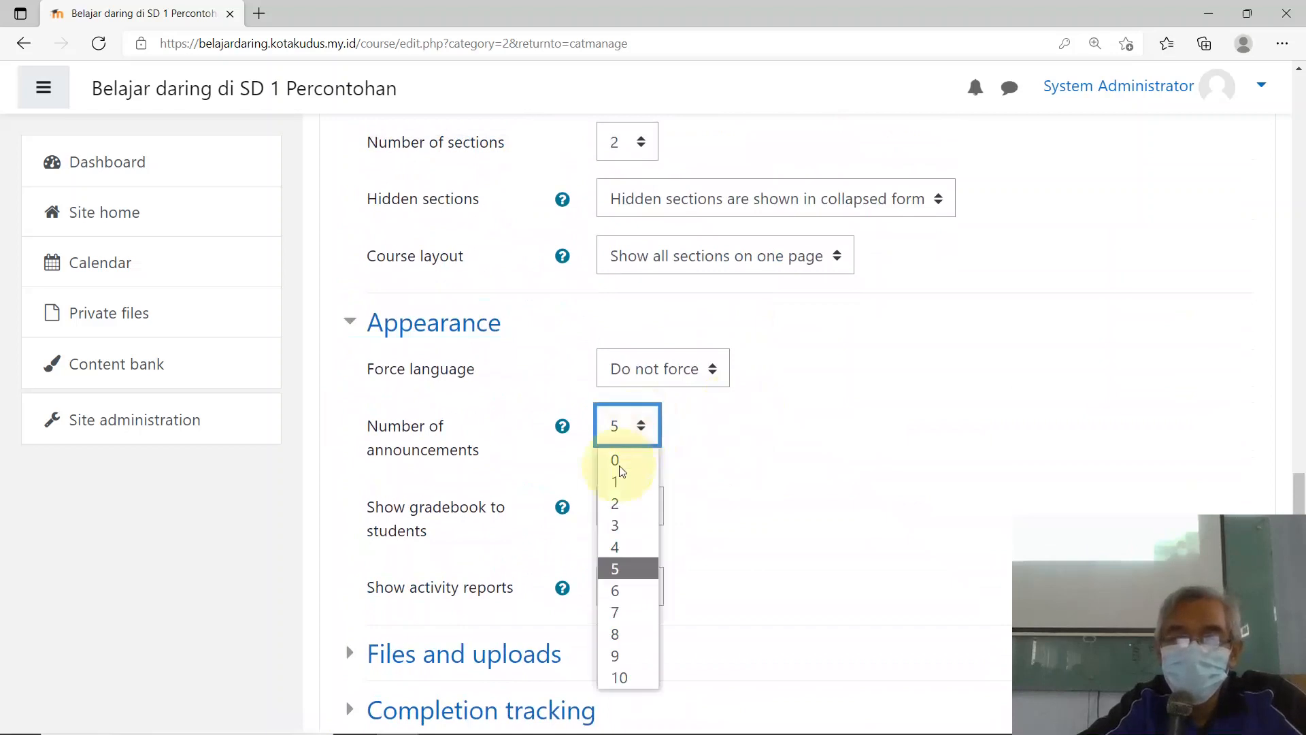
pyautogui.click(616, 478)
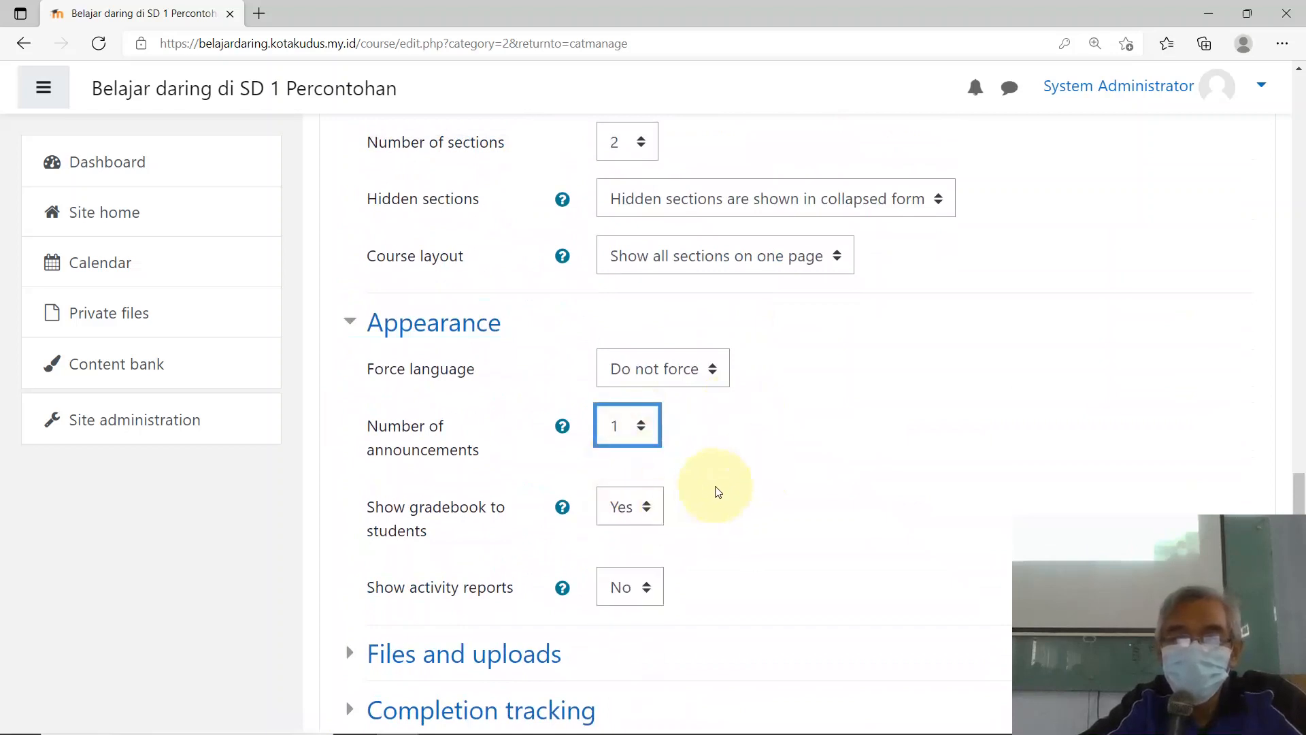
pyautogui.scroll(-3, 789, 476)
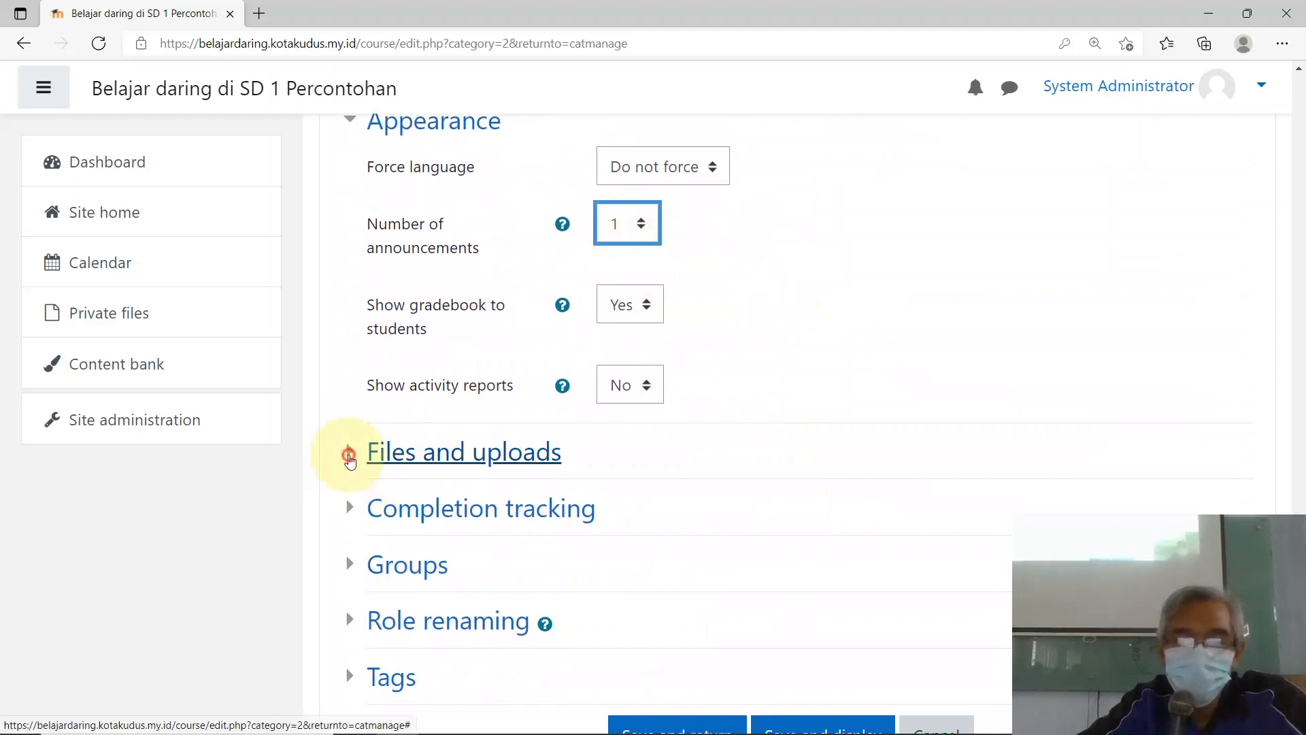
# Step: Limit the course's maximum upload size to 1MB
pyautogui.click(350, 461)
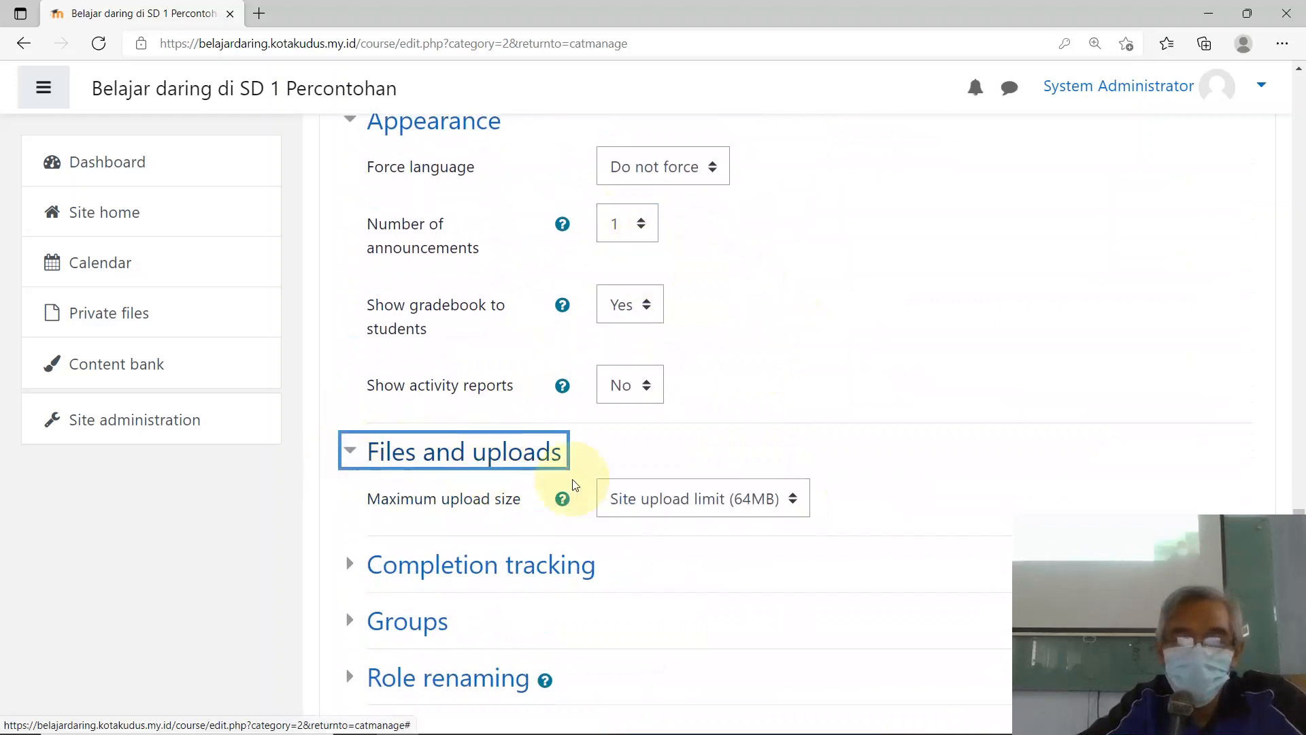
pyautogui.click(793, 502)
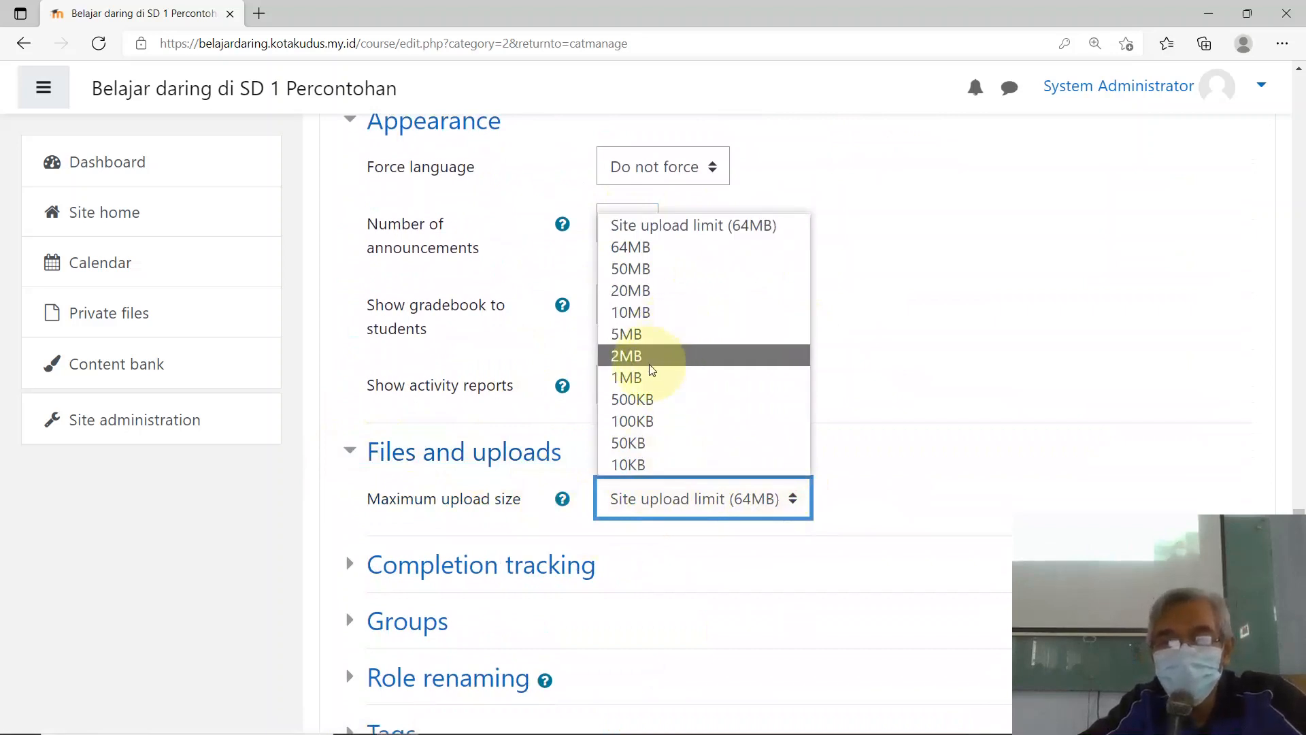
pyautogui.click(663, 378)
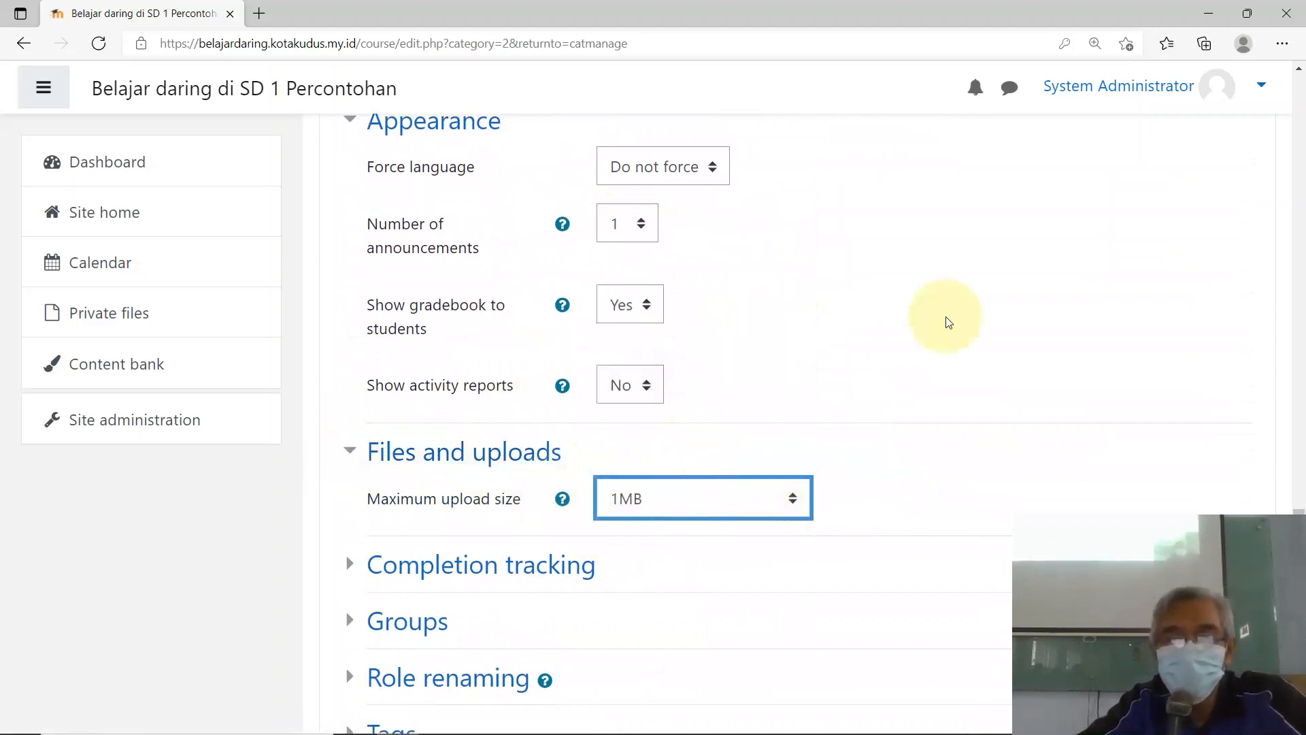
# Step: Save and display the Matematika course with the new settings
pyautogui.click(988, 289)
pyautogui.scroll(-1, 688, 478)
pyautogui.scroll(-2, 688, 482)
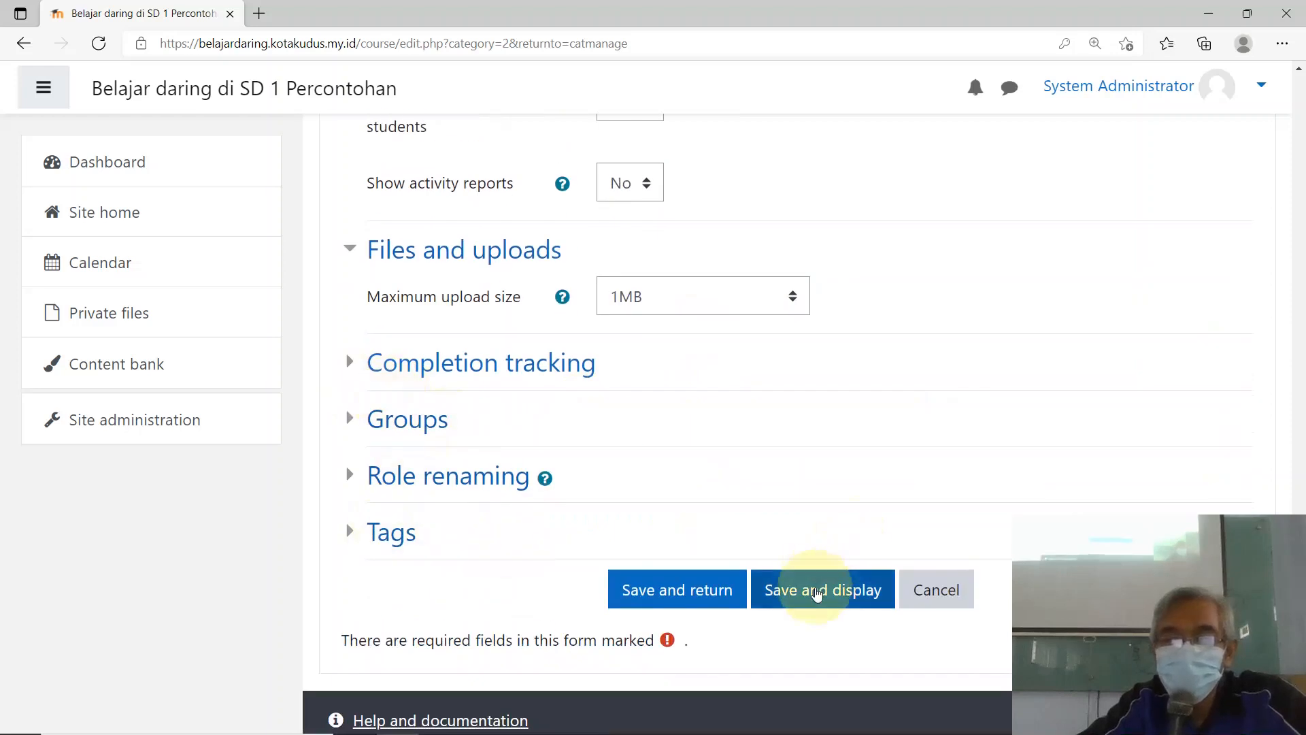
pyautogui.click(819, 593)
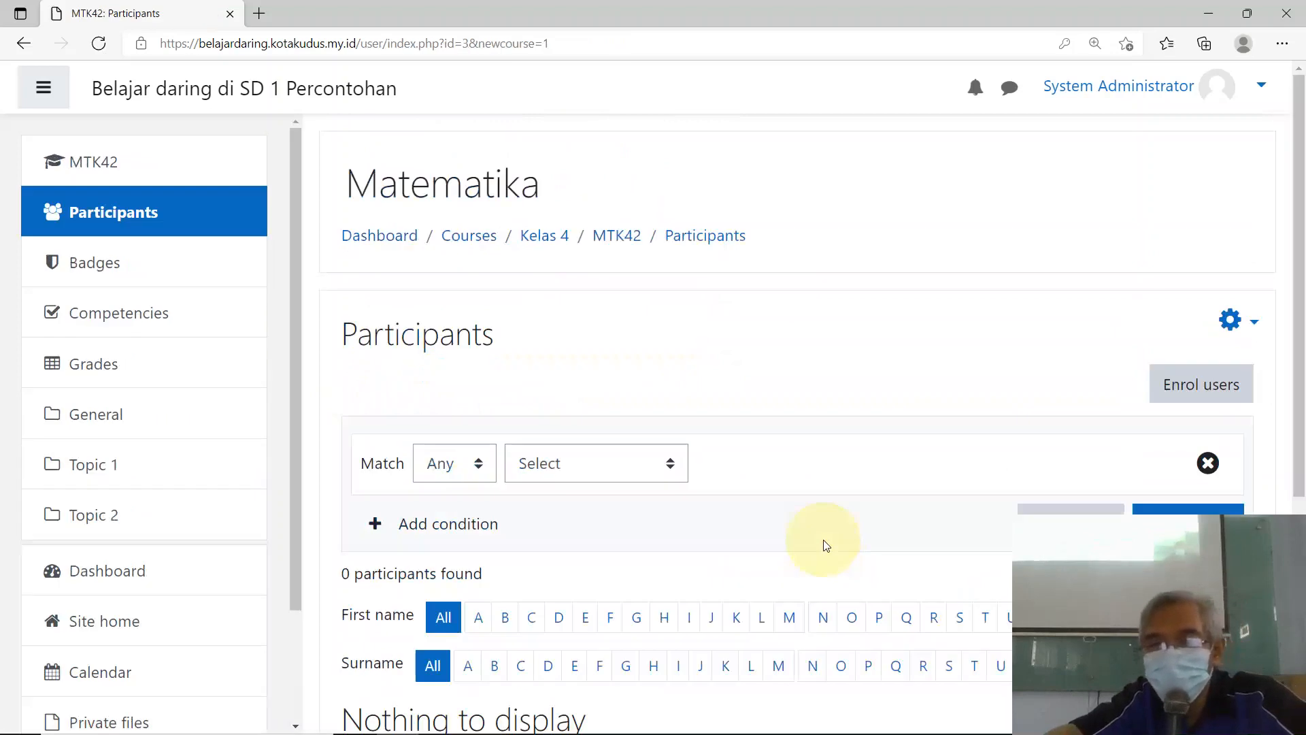
# Step: Scroll through the Matematika (MTK42) Participants page, which shows 0 participants
pyautogui.scroll(-5, 666, 397)
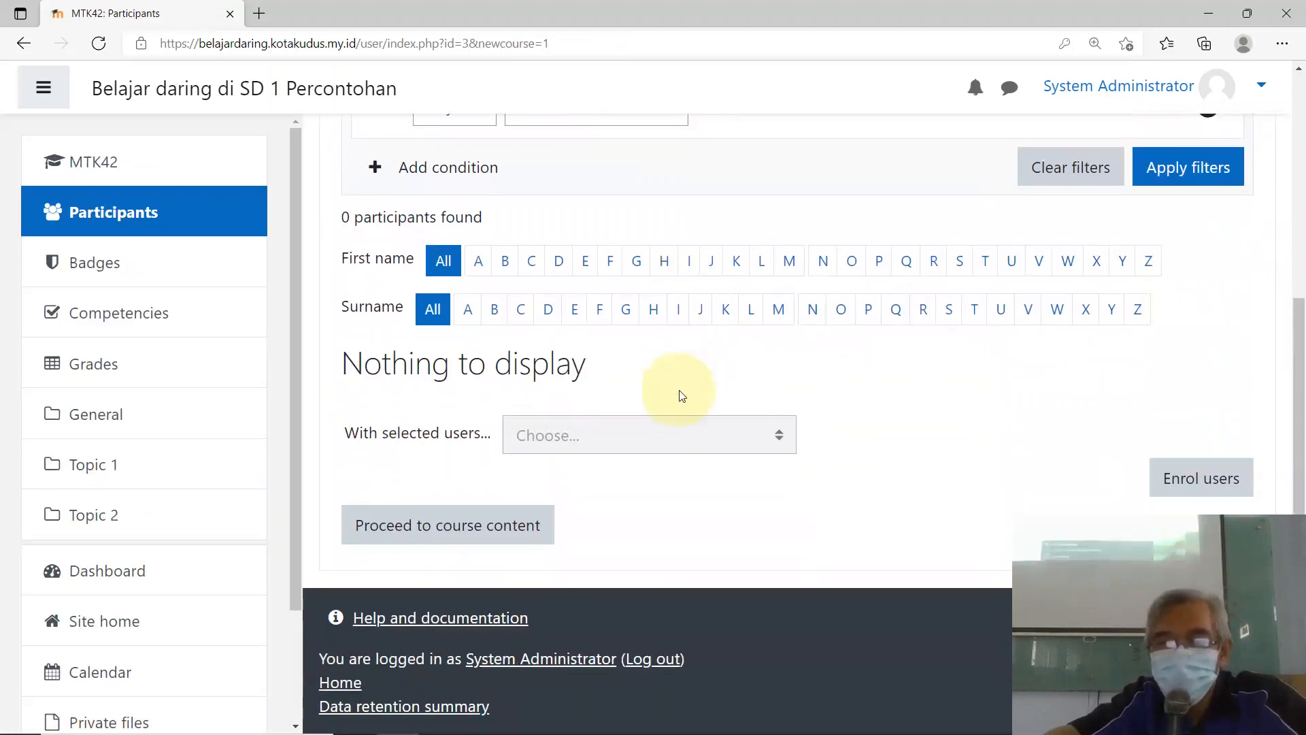
pyautogui.scroll(5, 695, 417)
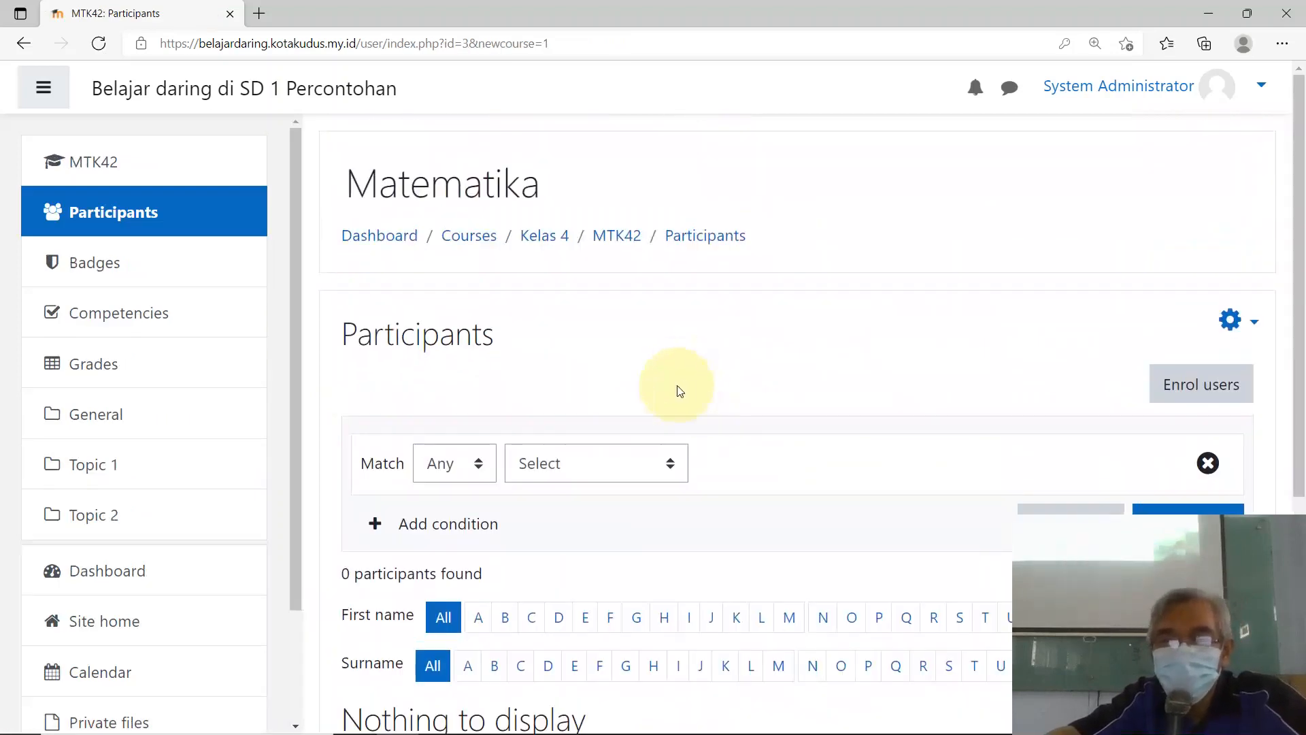
pyautogui.scroll(-3, 680, 392)
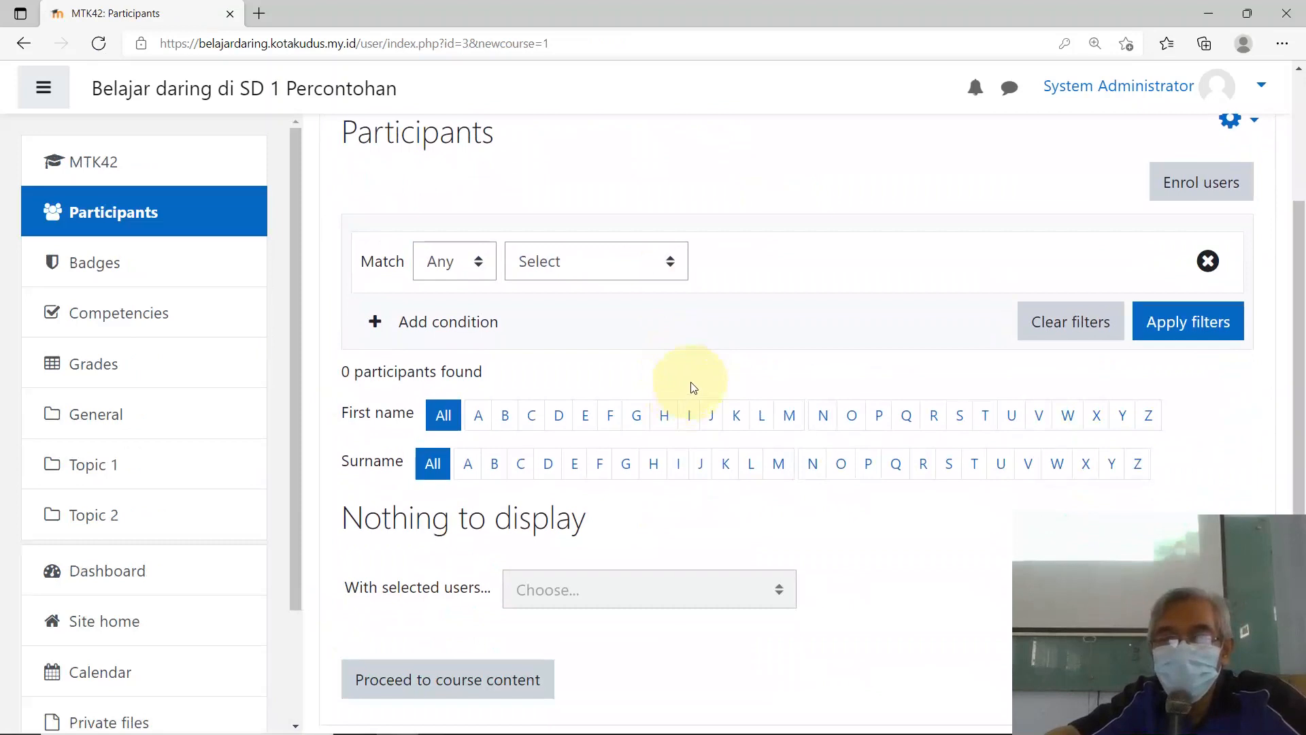
pyautogui.scroll(3, 697, 279)
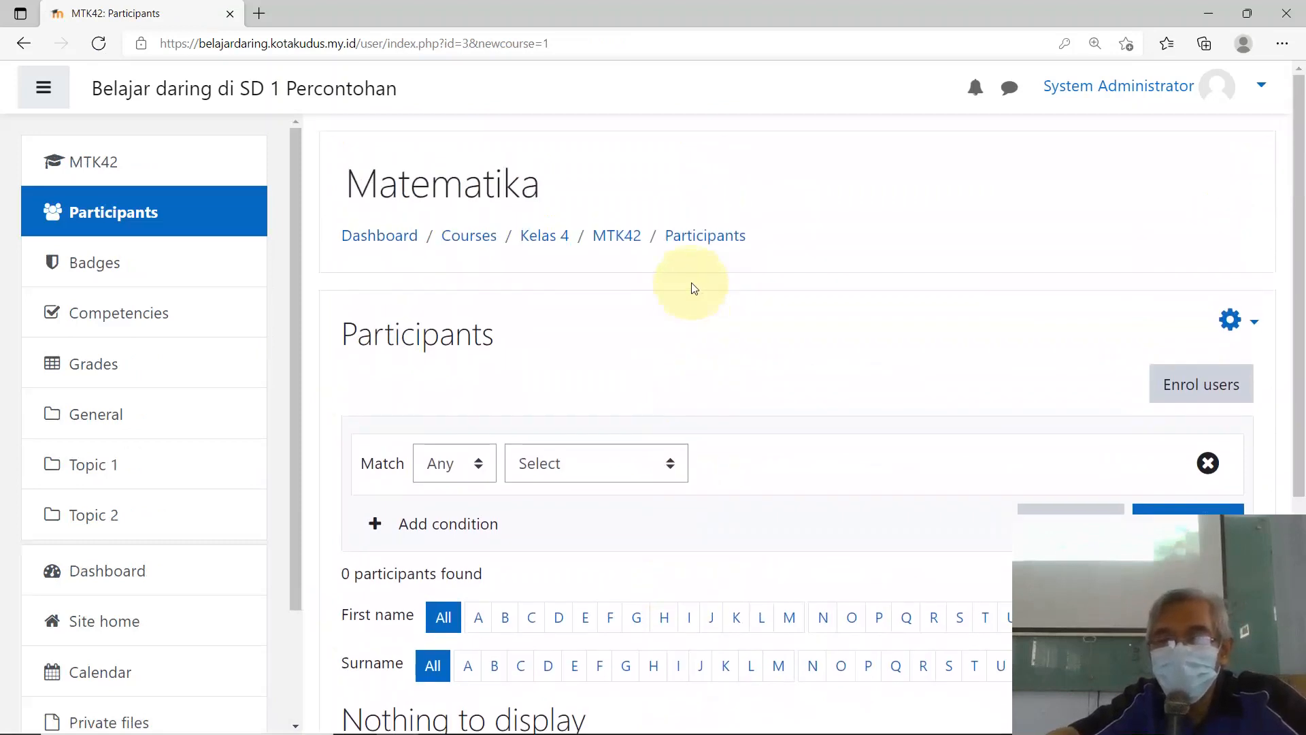
pyautogui.scroll(-2, 694, 287)
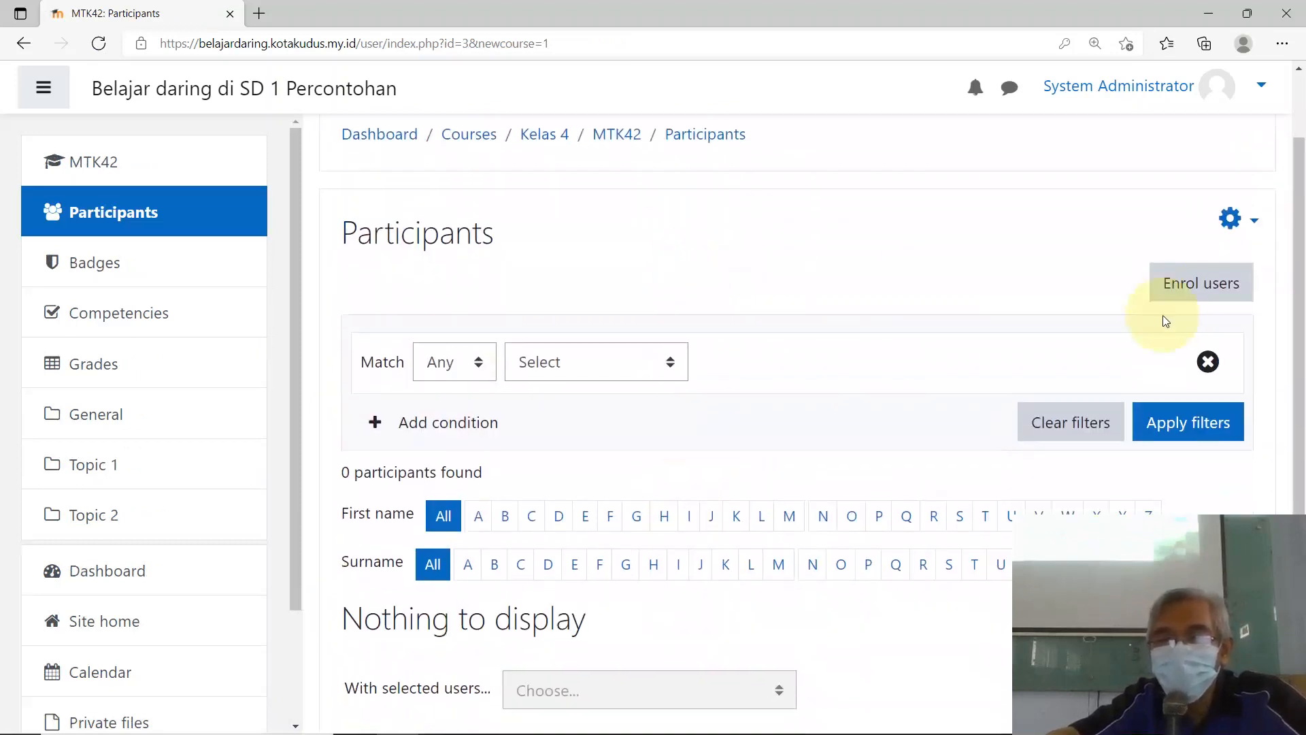
# Step: Submit an enrolment with the Teacher role but no user selected, enrolling 0 users
pyautogui.click(1198, 289)
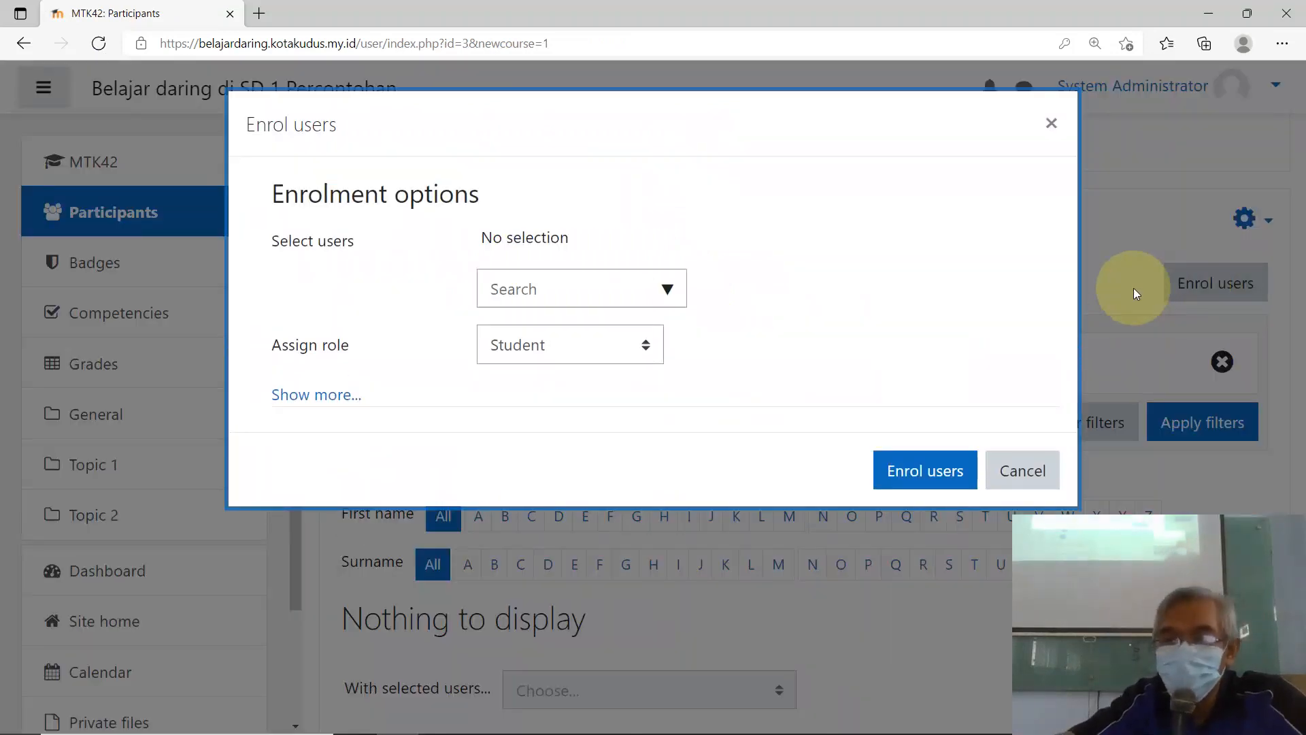
pyautogui.click(644, 347)
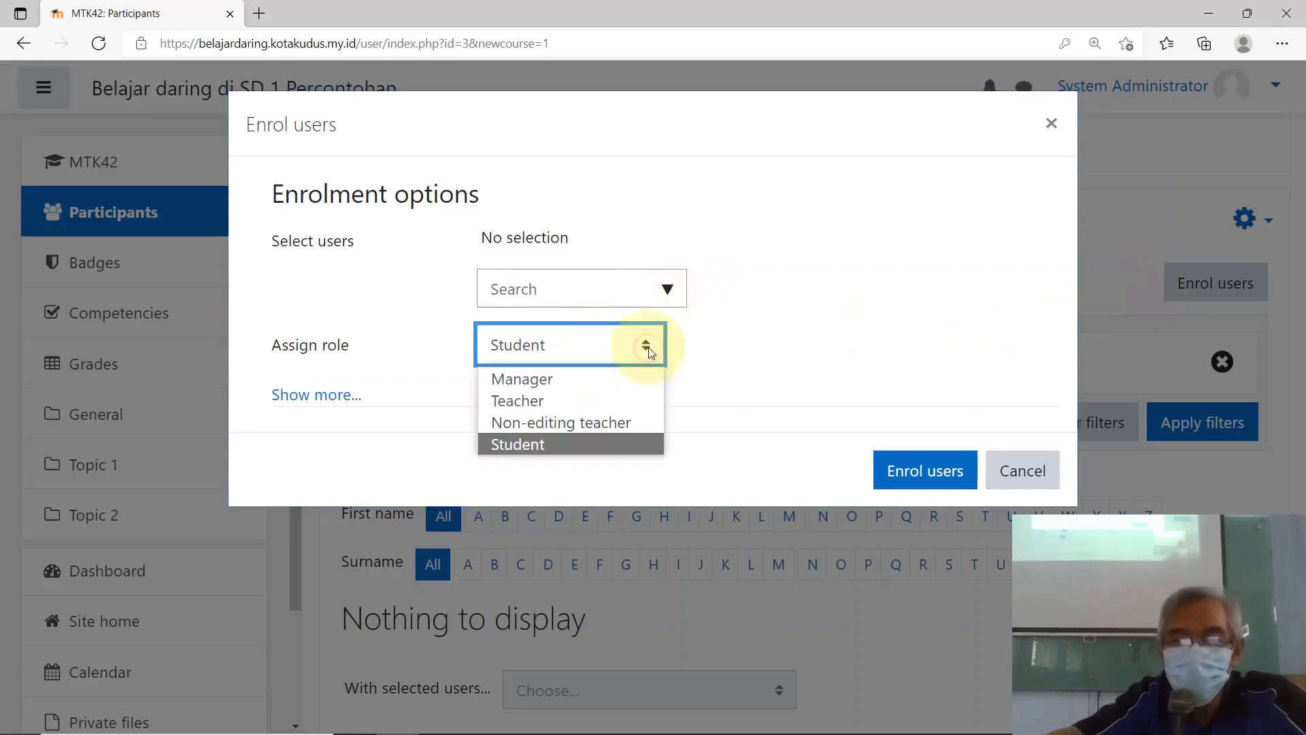
pyautogui.click(540, 400)
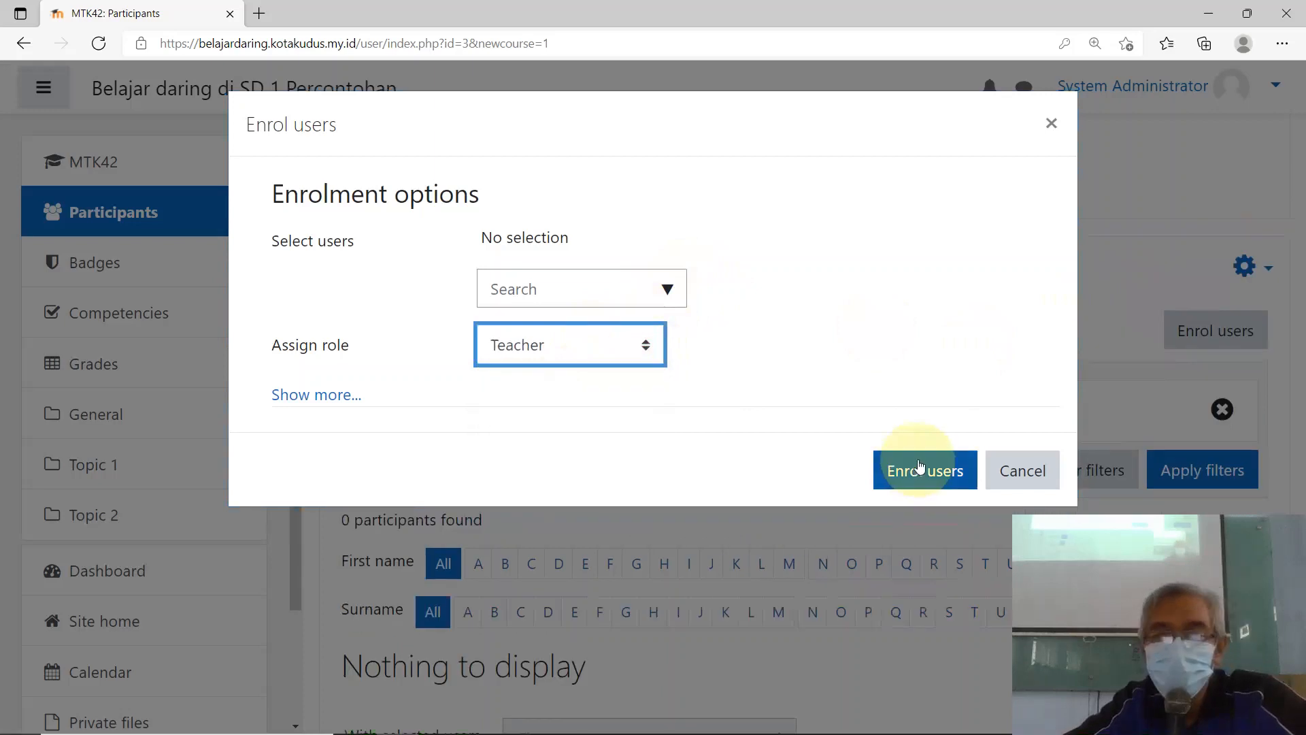
pyautogui.click(920, 472)
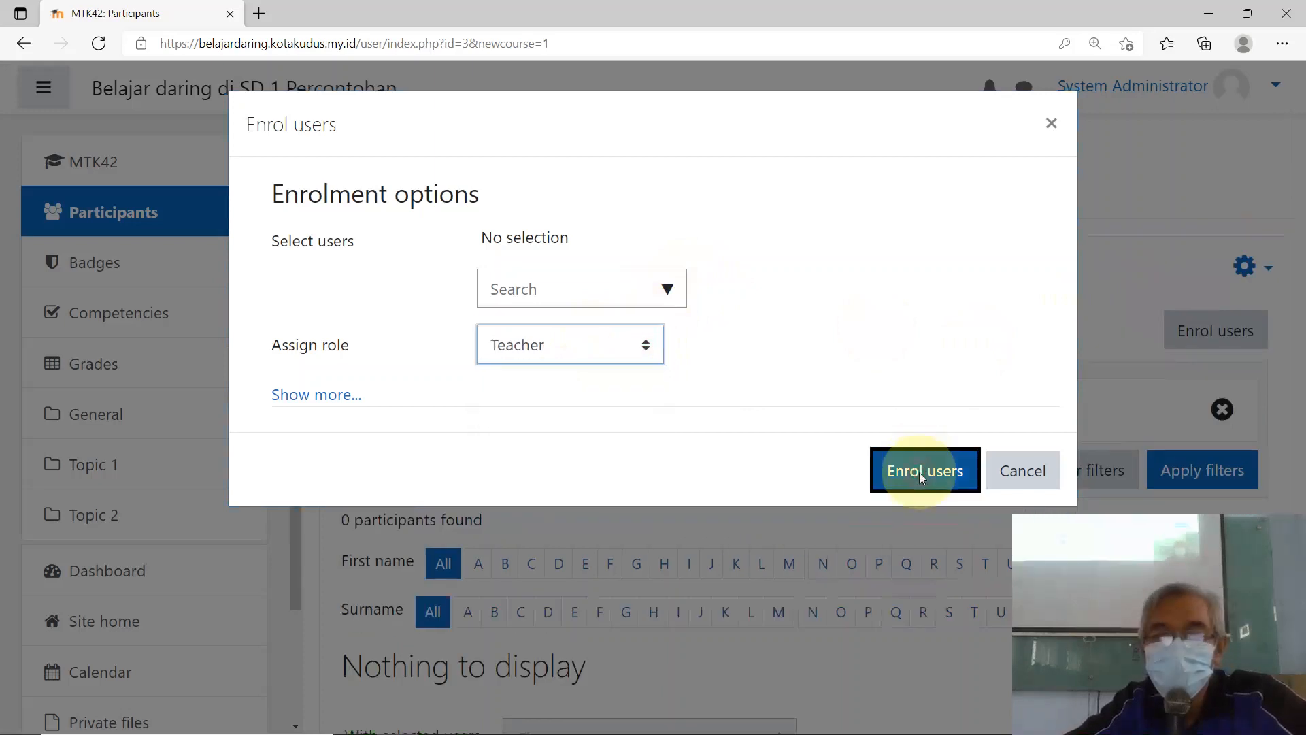
pyautogui.scroll(-2, 723, 502)
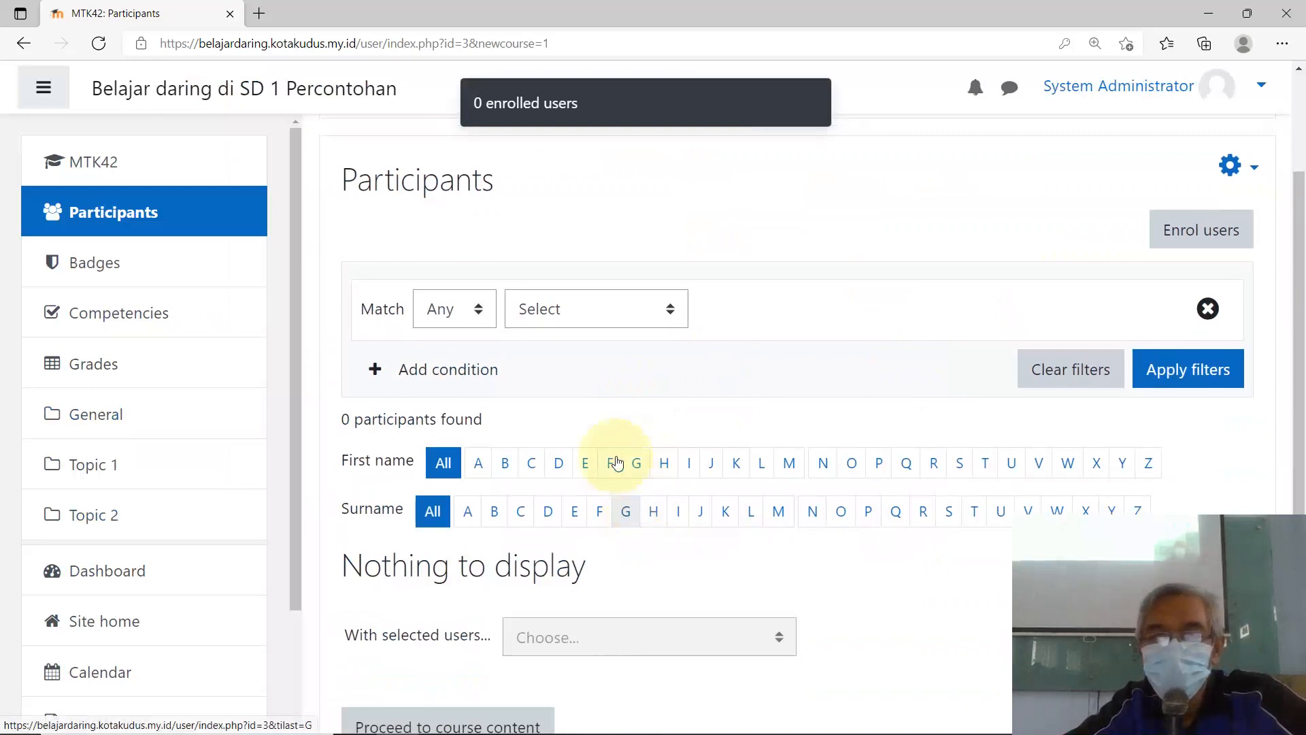
# Step: Add a second filter condition row and keep its match option set to Any
pyautogui.scroll(-3, 568, 459)
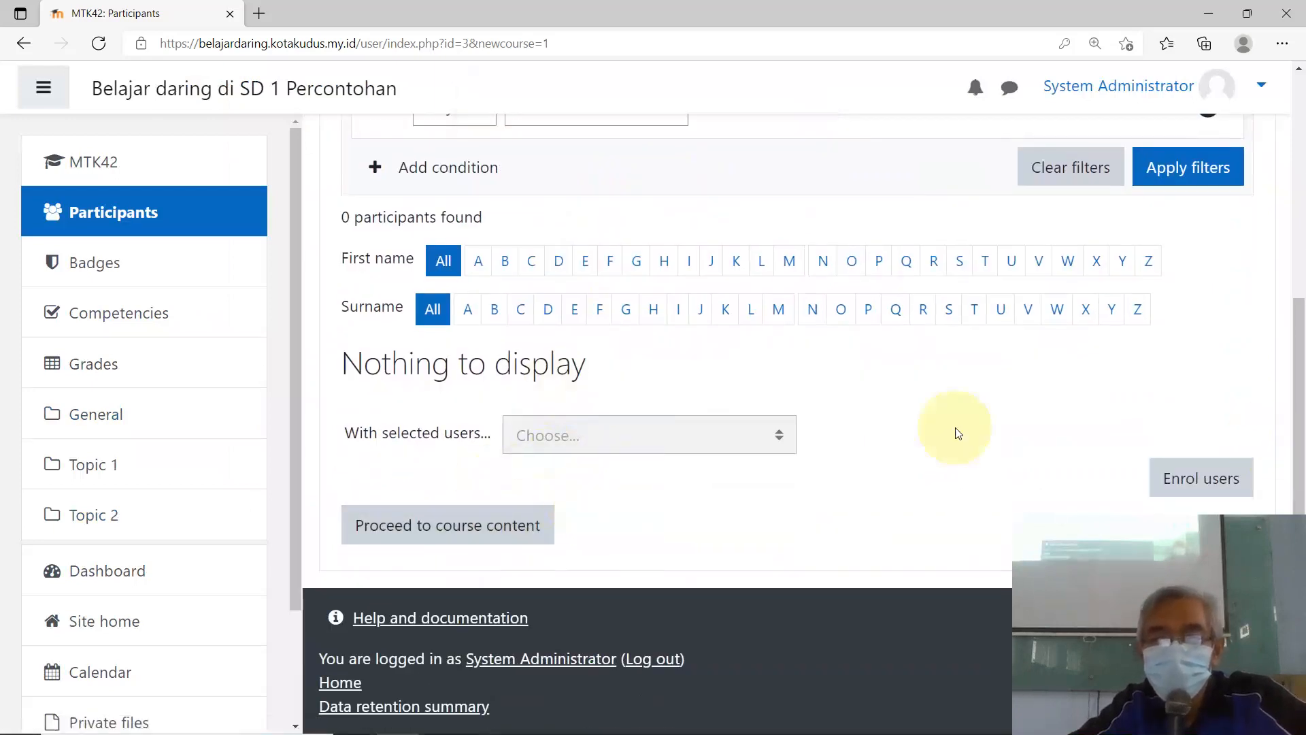
pyautogui.scroll(2, 537, 226)
pyautogui.scroll(1, 537, 226)
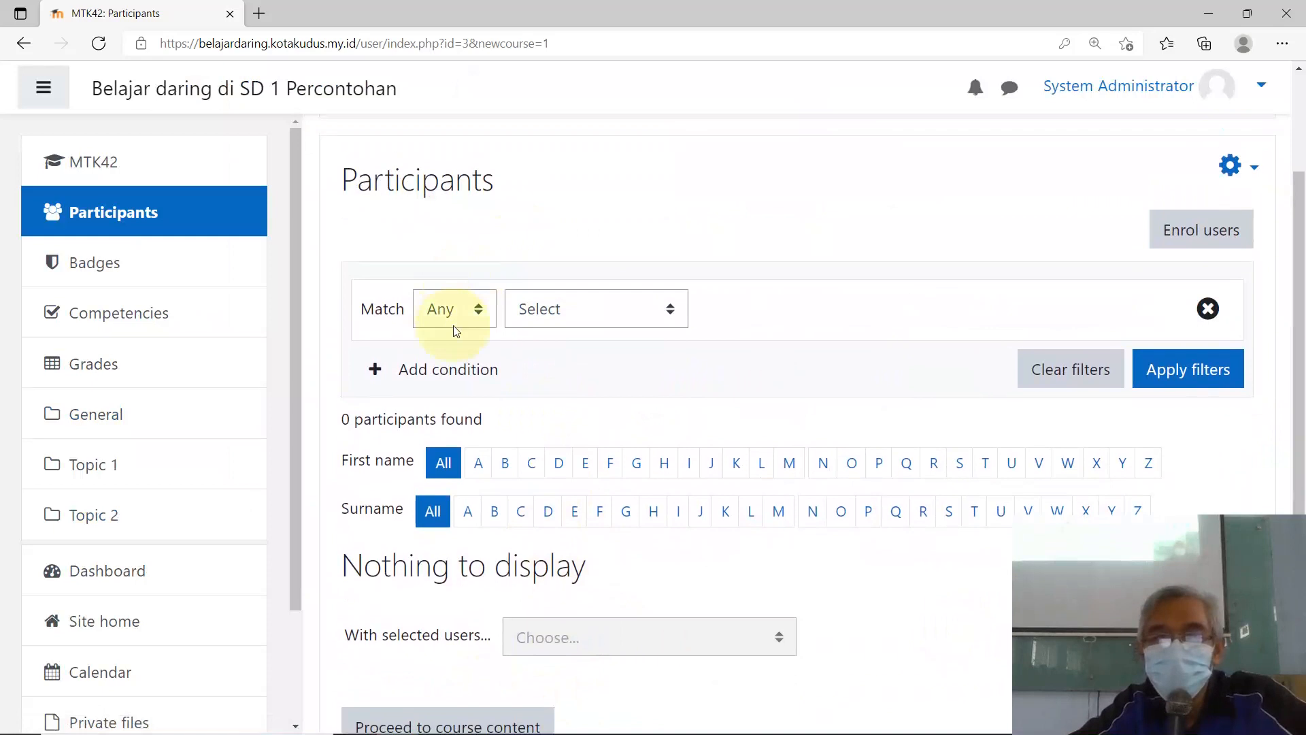
pyautogui.click(371, 370)
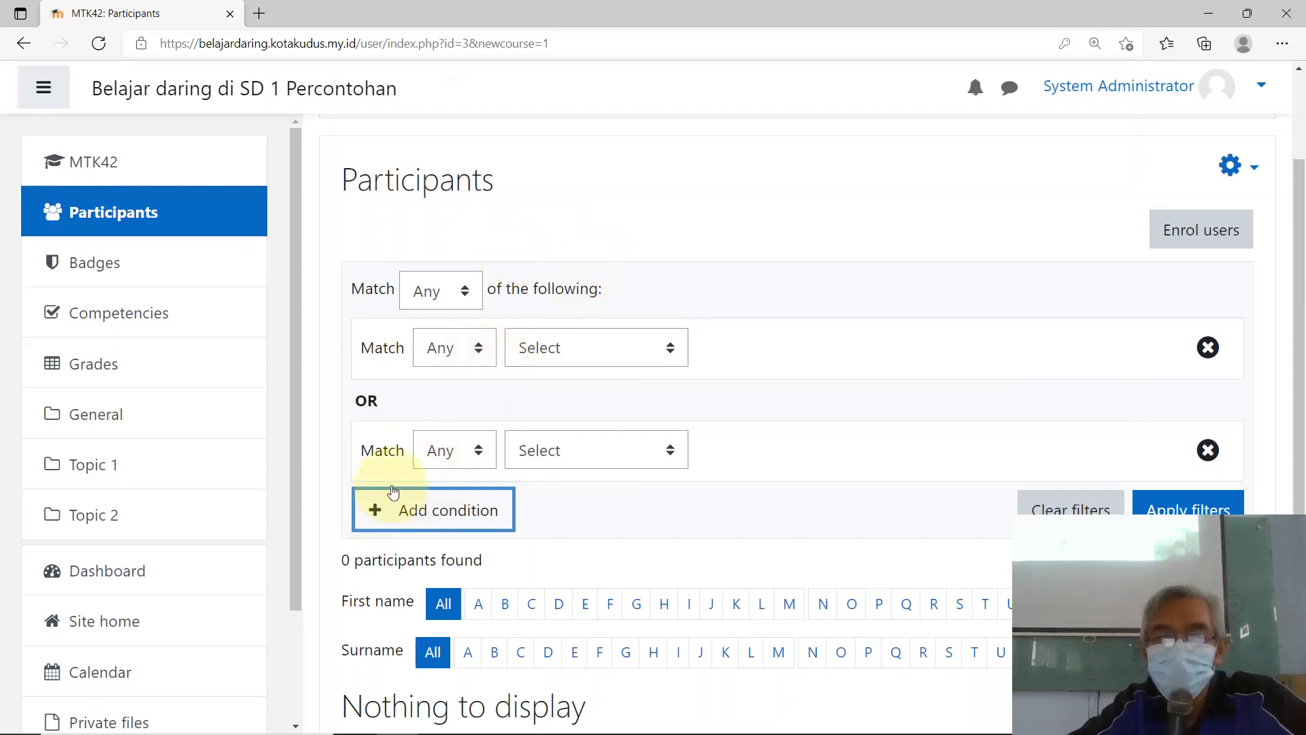
pyautogui.click(669, 291)
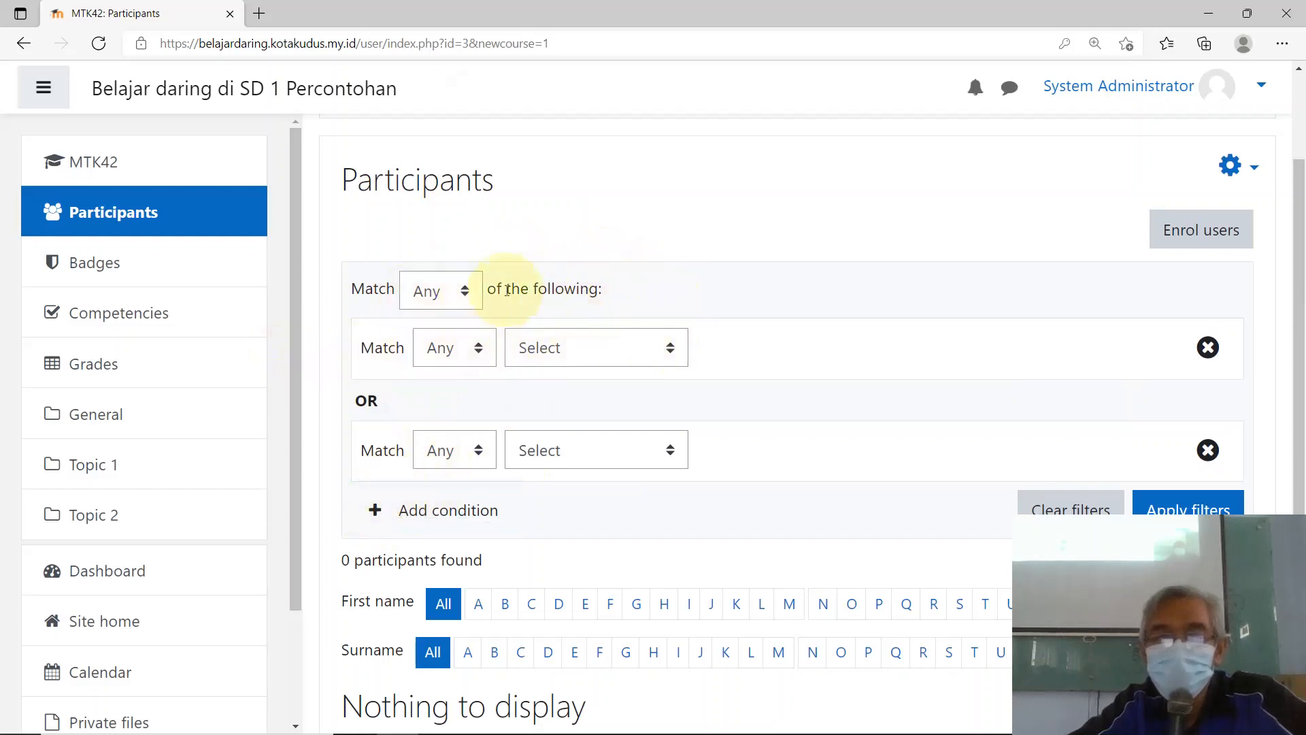
pyautogui.click(480, 353)
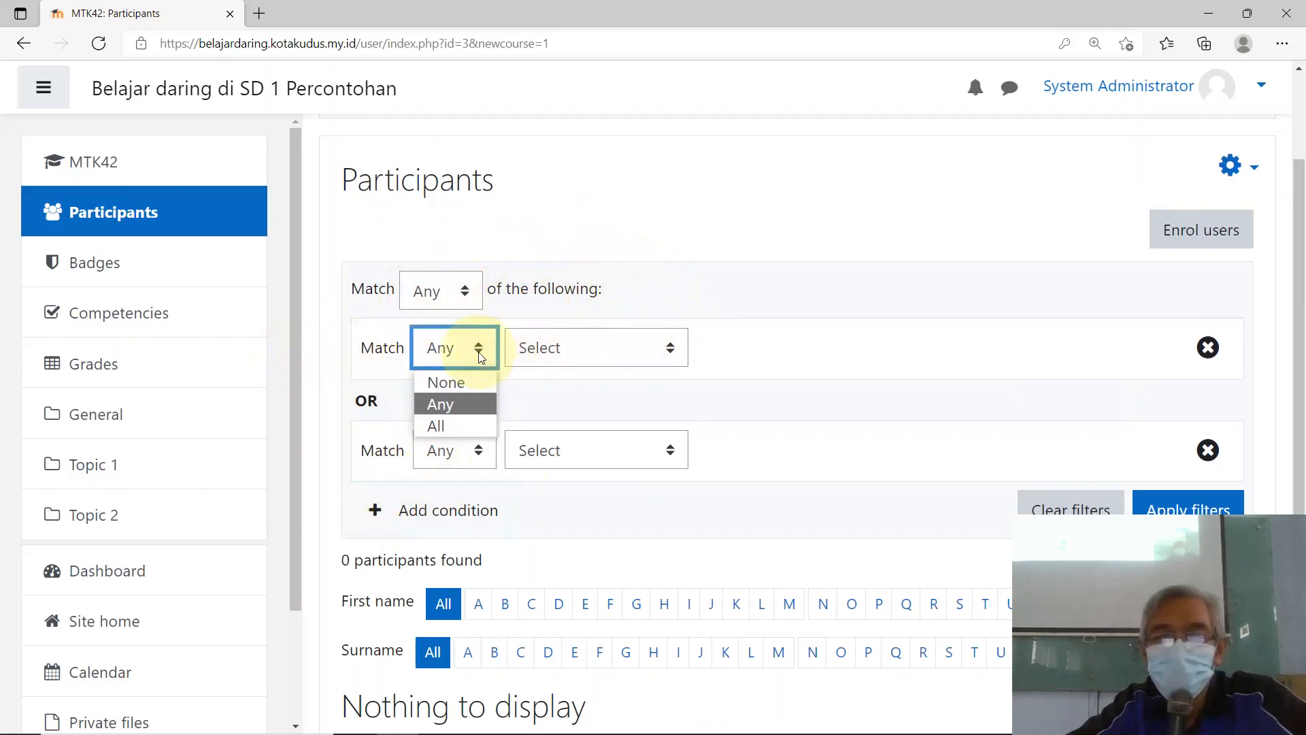
pyautogui.click(480, 353)
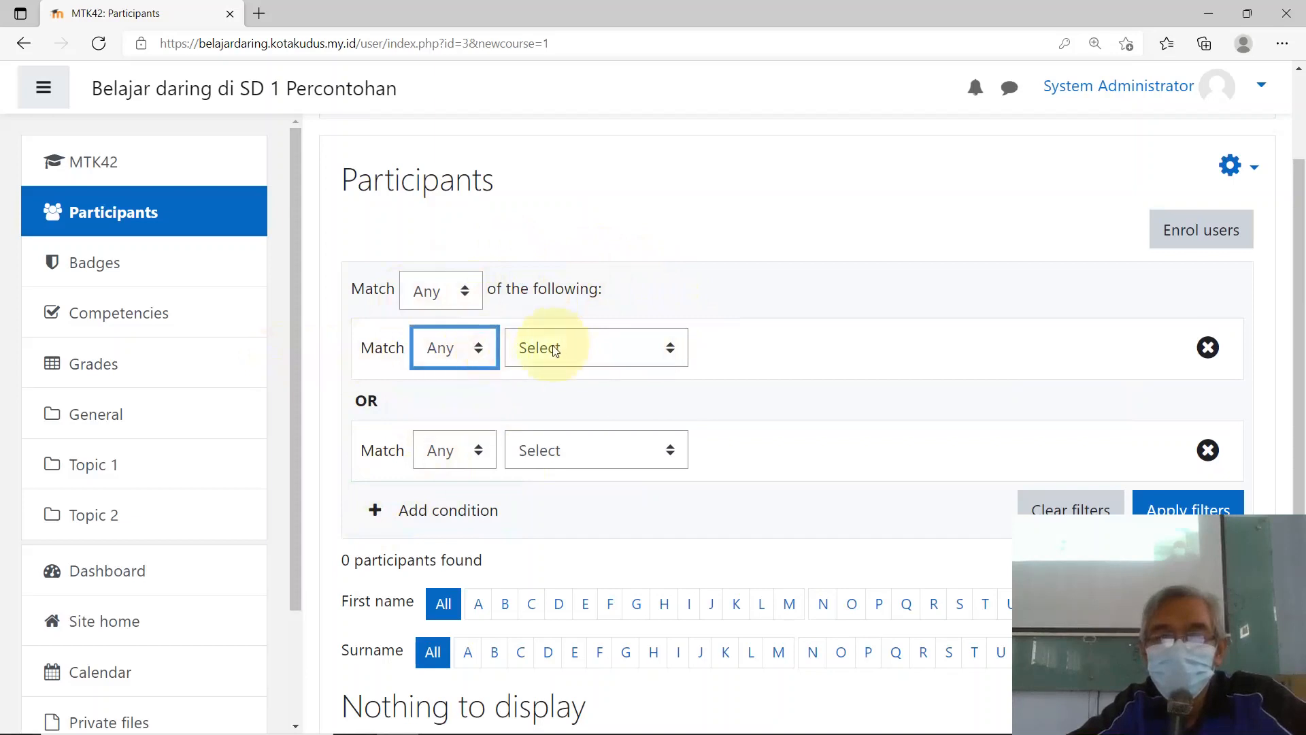
pyautogui.click(468, 347)
pyautogui.click(446, 405)
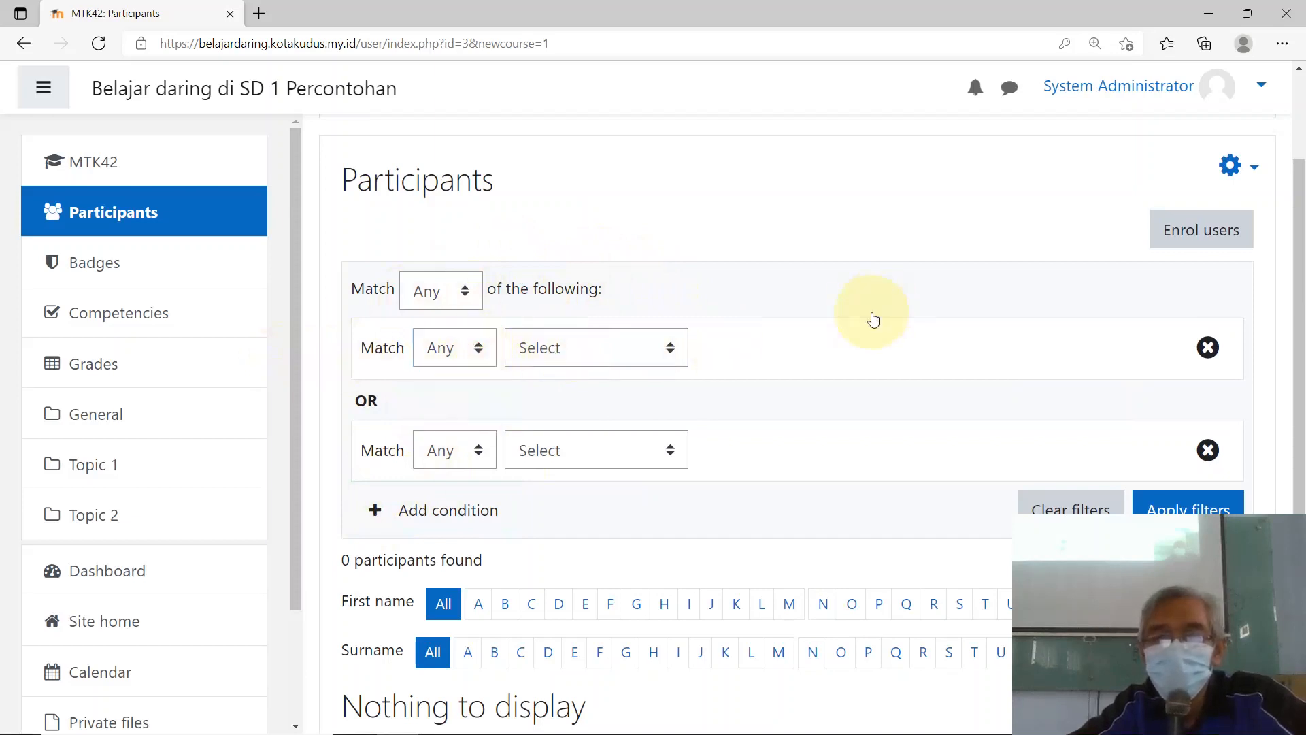
# Step: Filter participants to first names starting with S and remove the extra condition row
pyautogui.scroll(-5, 700, 501)
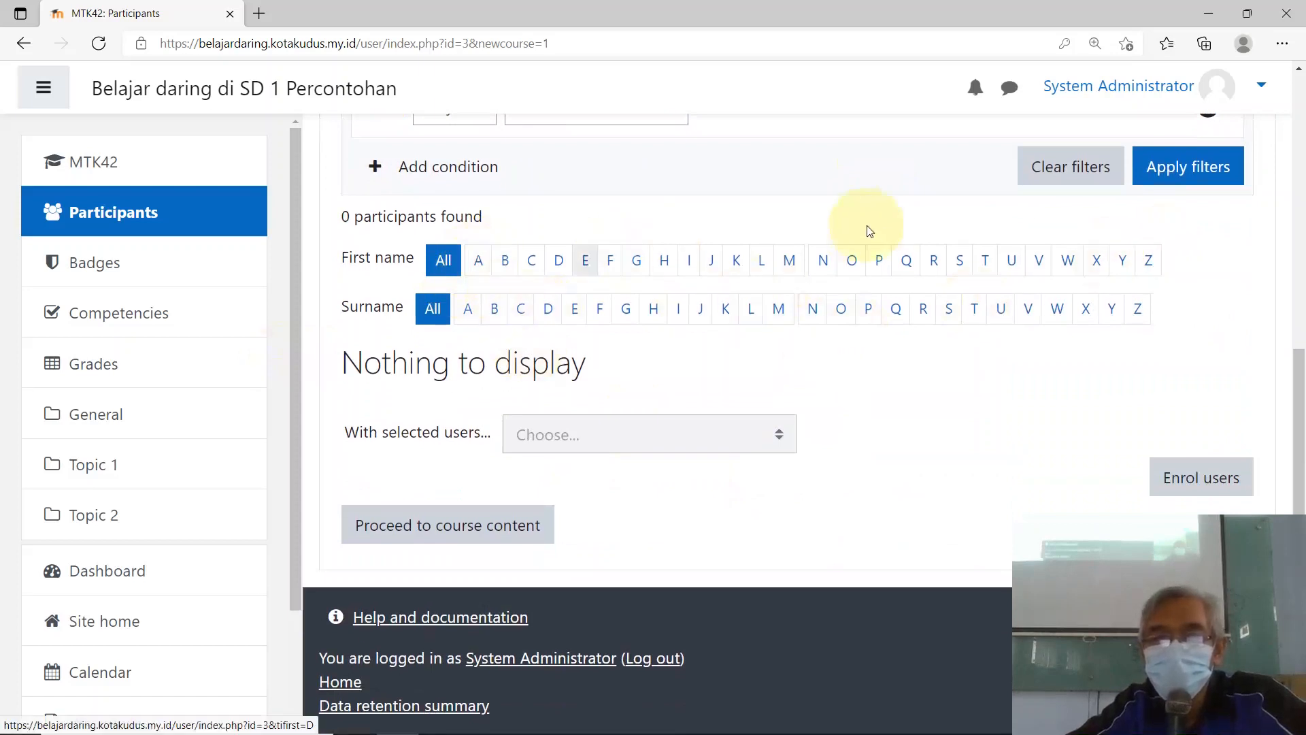
pyautogui.click(959, 264)
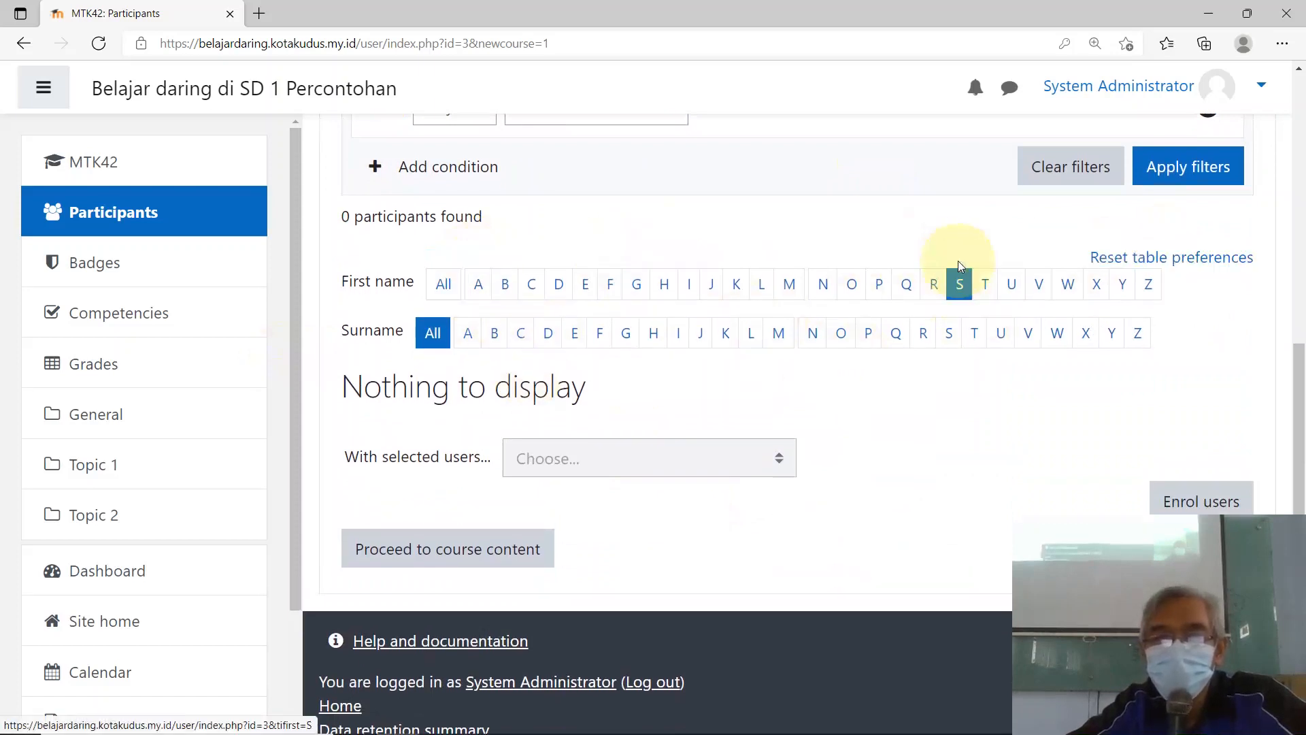
pyautogui.scroll(5, 824, 282)
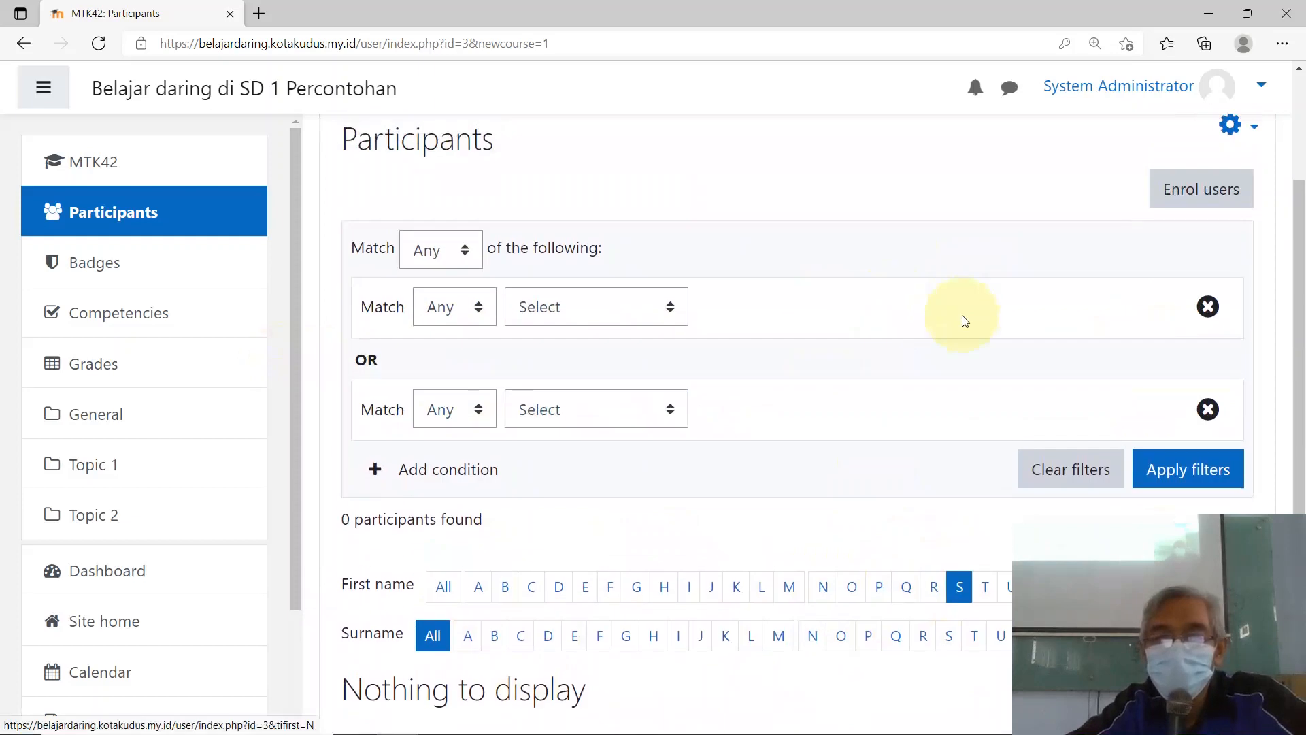
pyautogui.click(1206, 410)
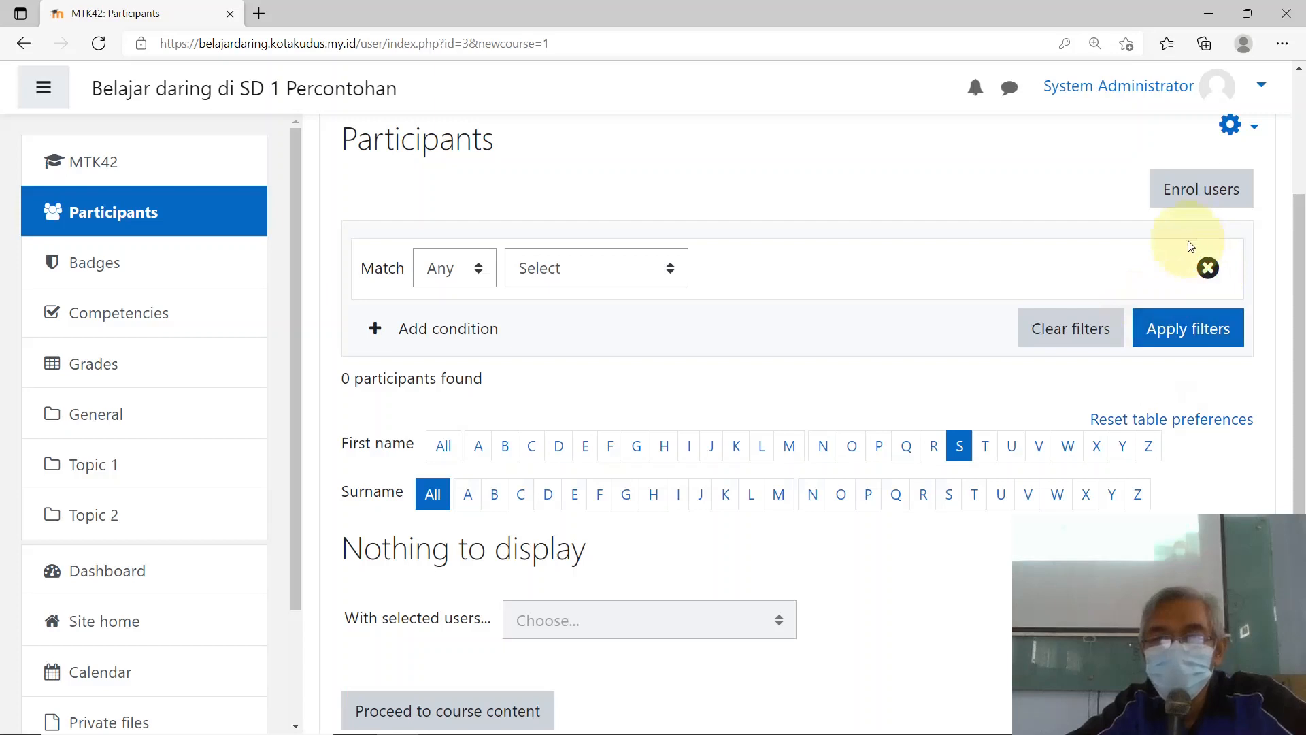
# Step: Start a new enrolment with Teacher as the role to assign
pyautogui.click(1187, 196)
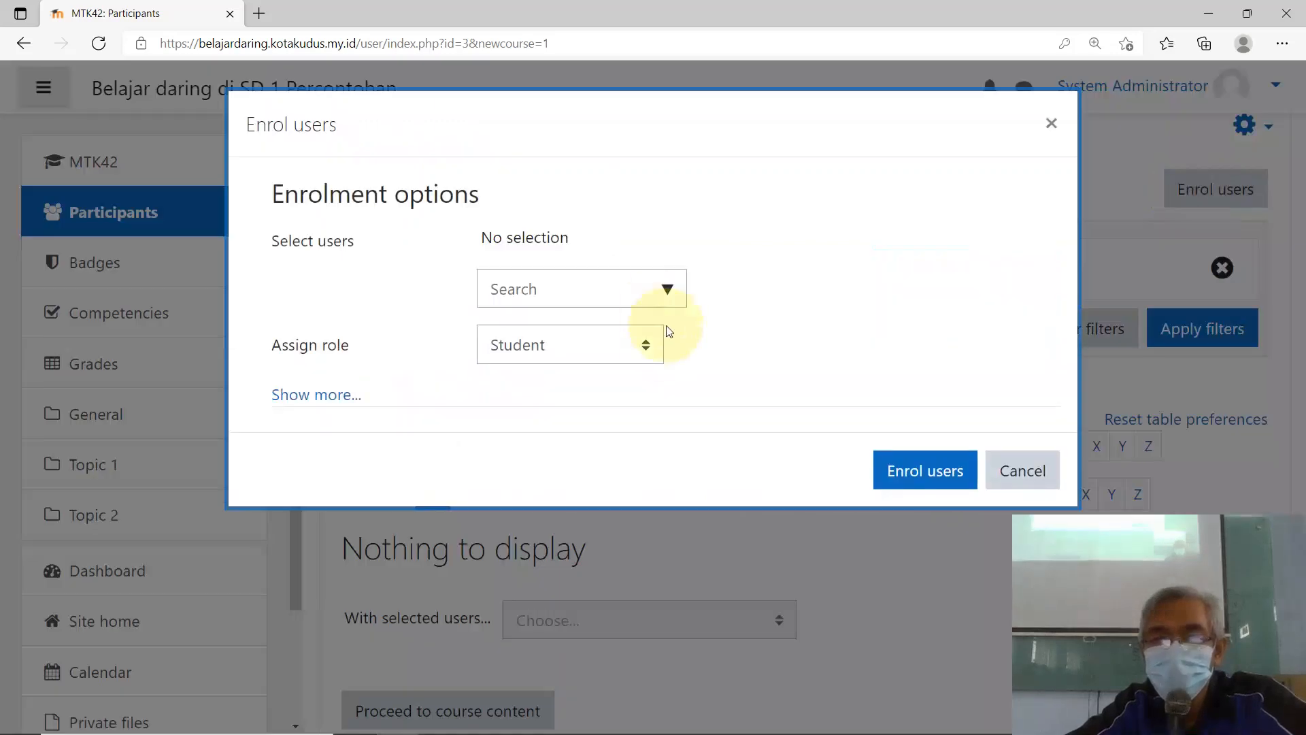
pyautogui.click(293, 396)
pyautogui.scroll(-1, 482, 406)
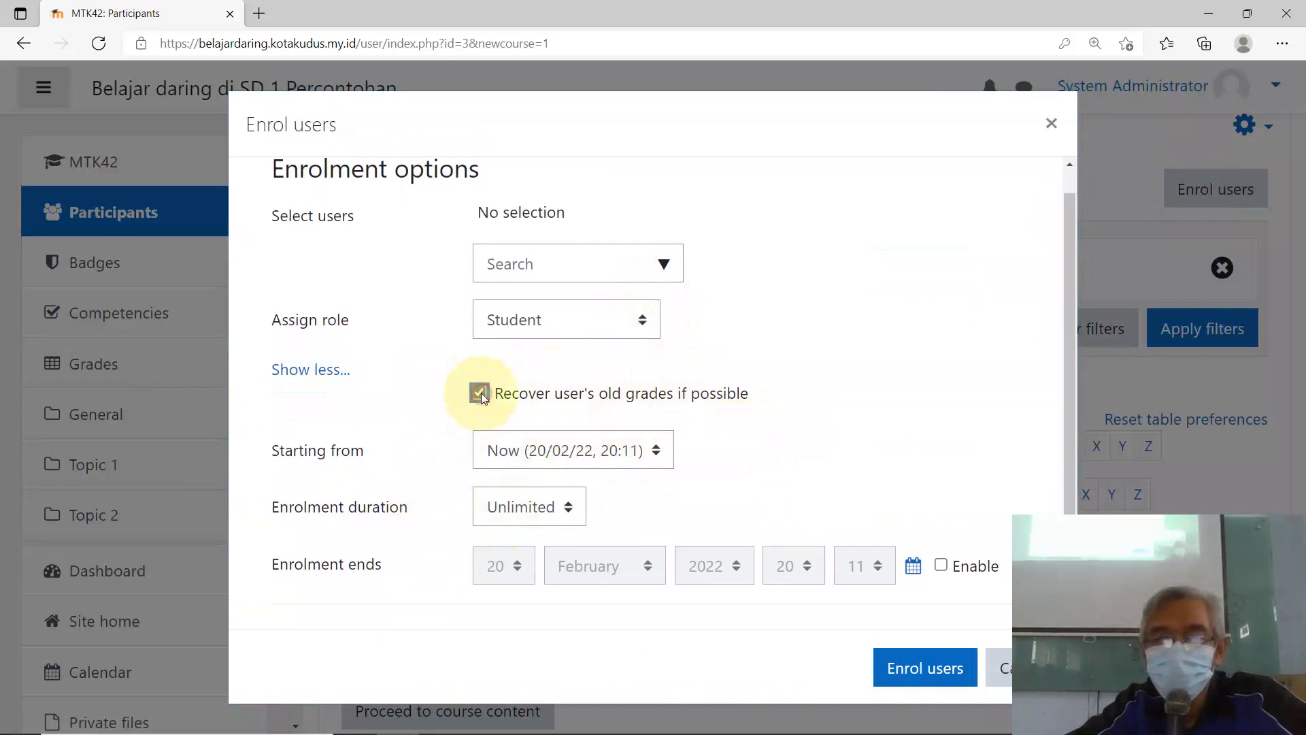
pyautogui.click(588, 335)
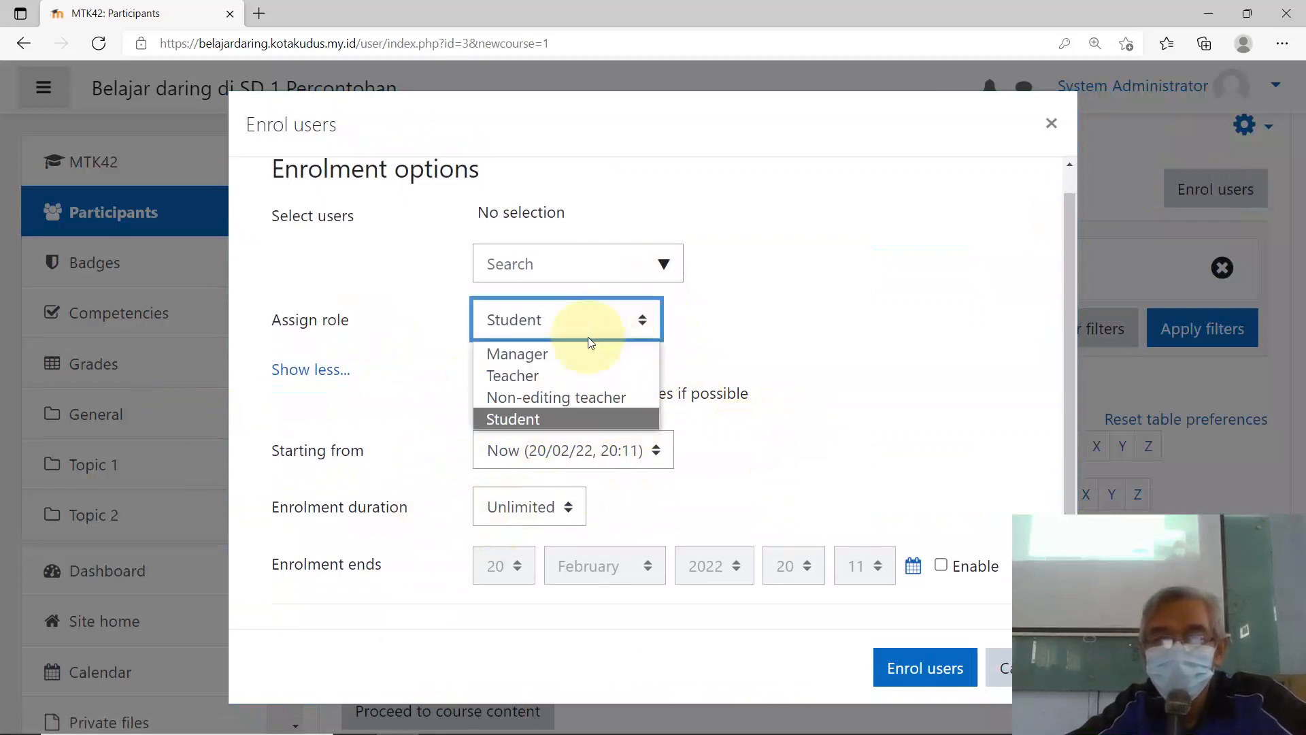
pyautogui.click(555, 376)
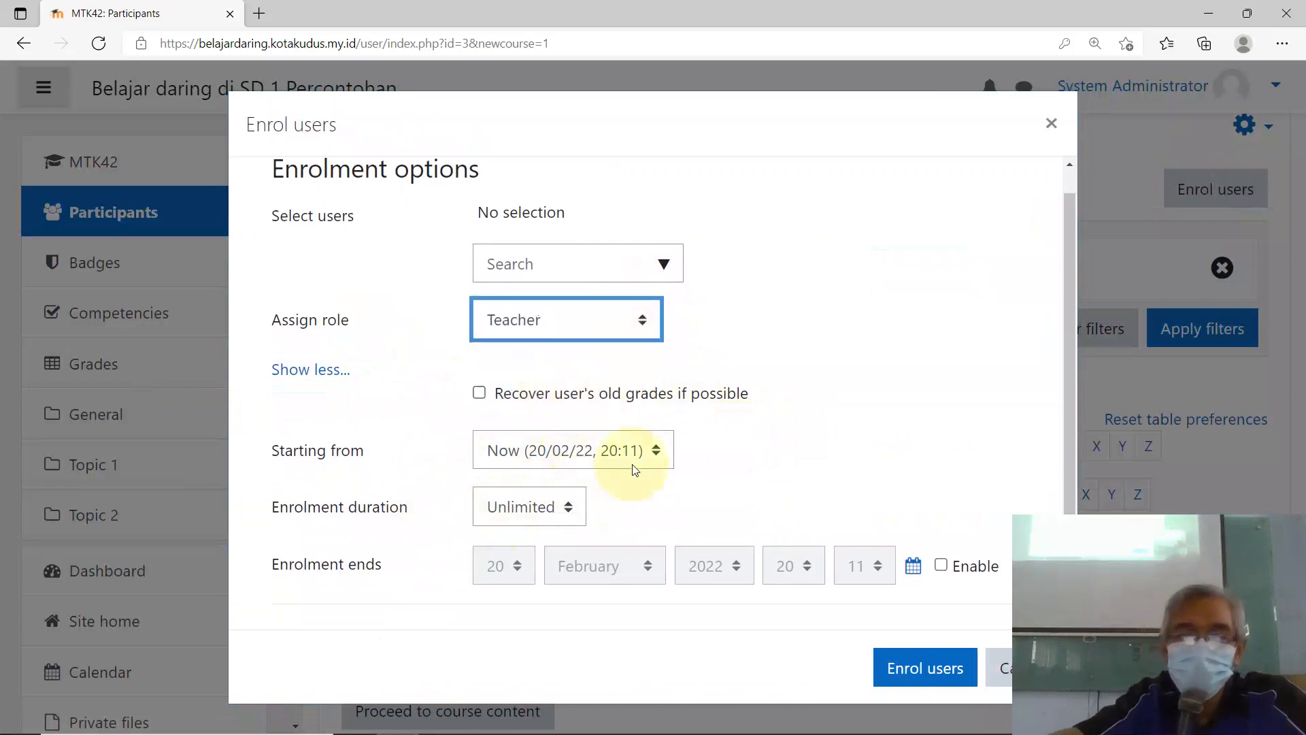
# Step: Select one teacher account and enrol it in MTK42 as Teacher
pyautogui.click(544, 266)
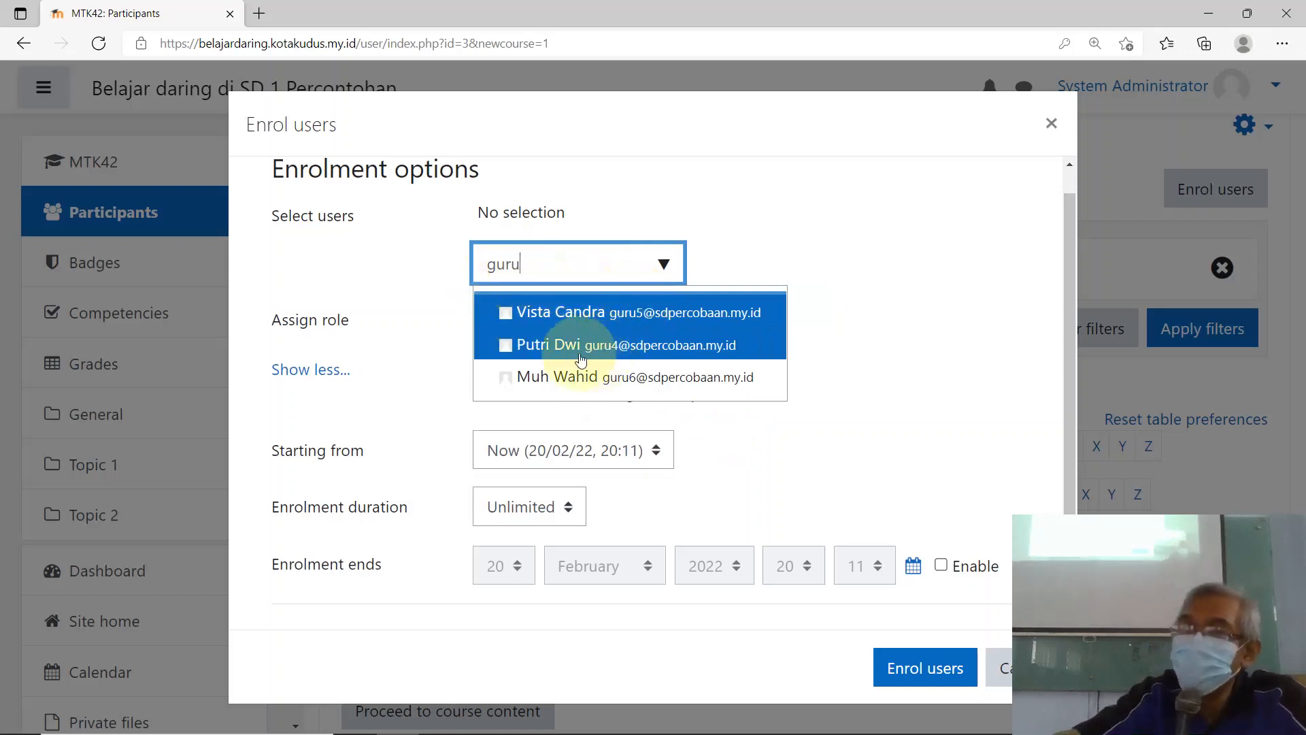
pyautogui.click(536, 245)
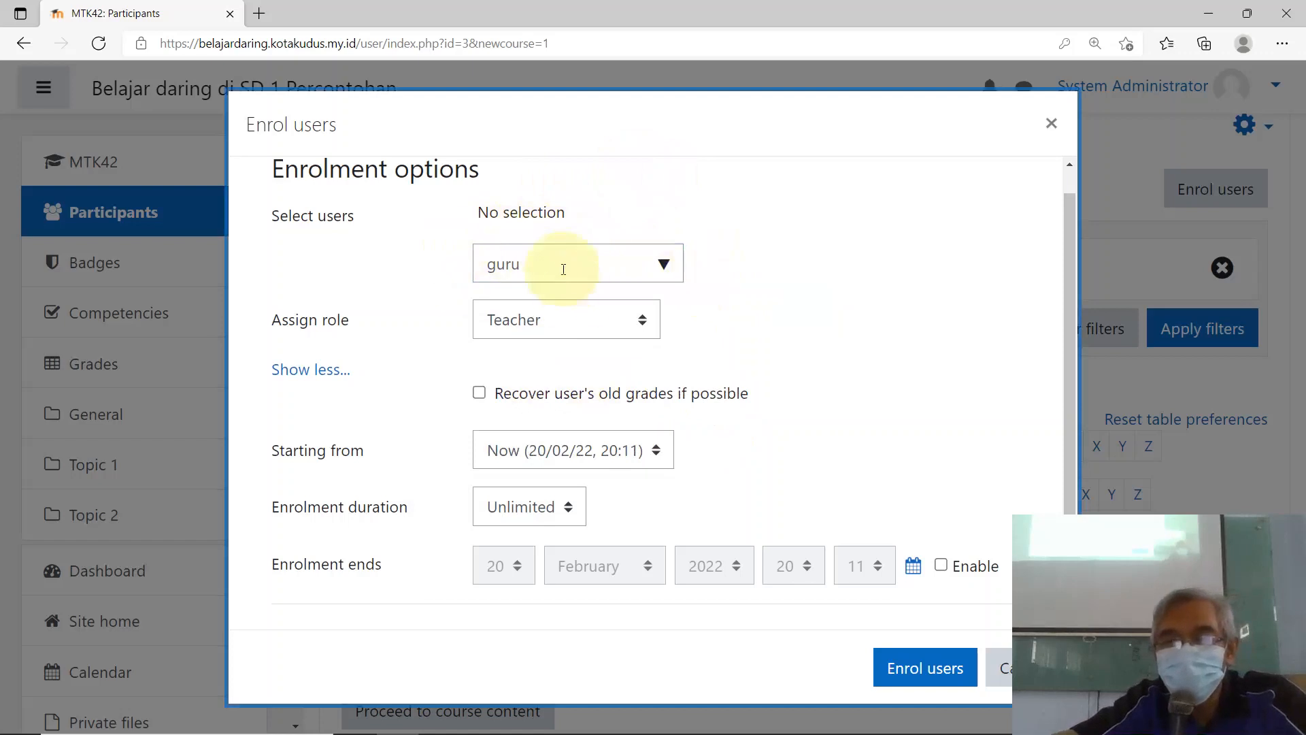
pyautogui.click(663, 265)
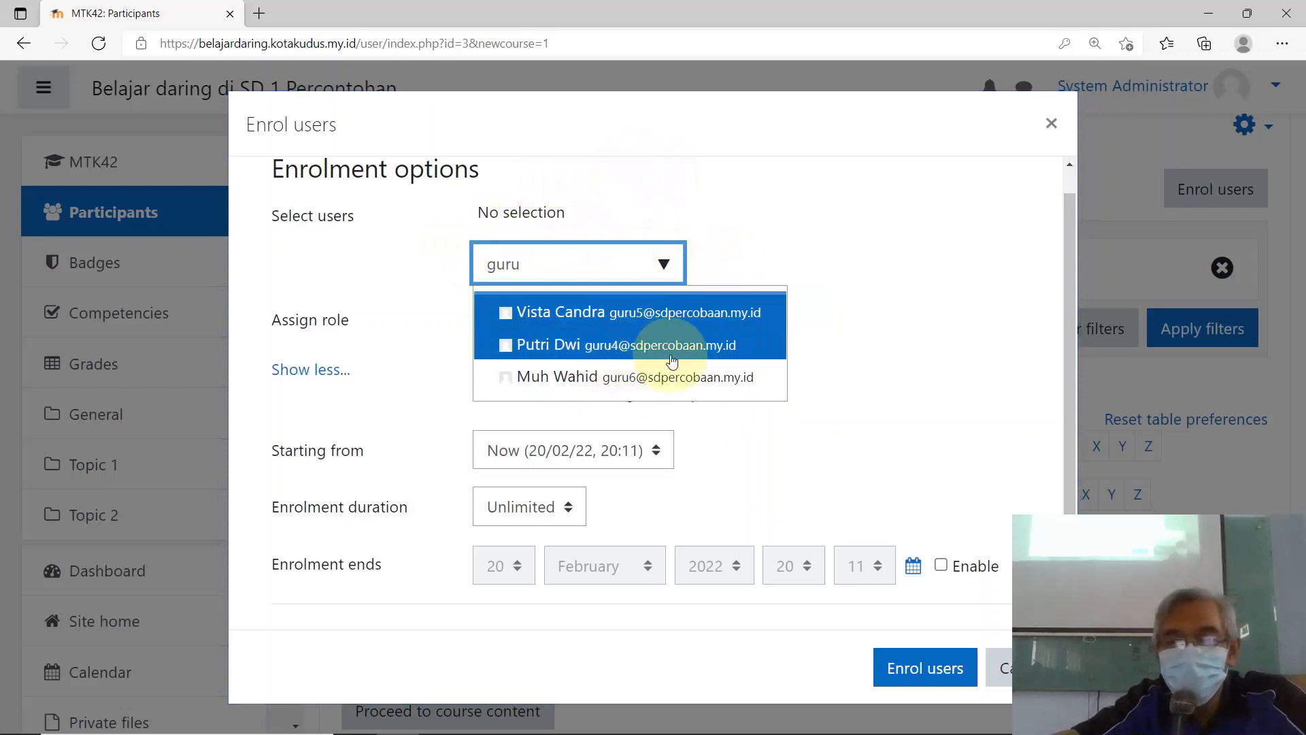
pyautogui.click(636, 347)
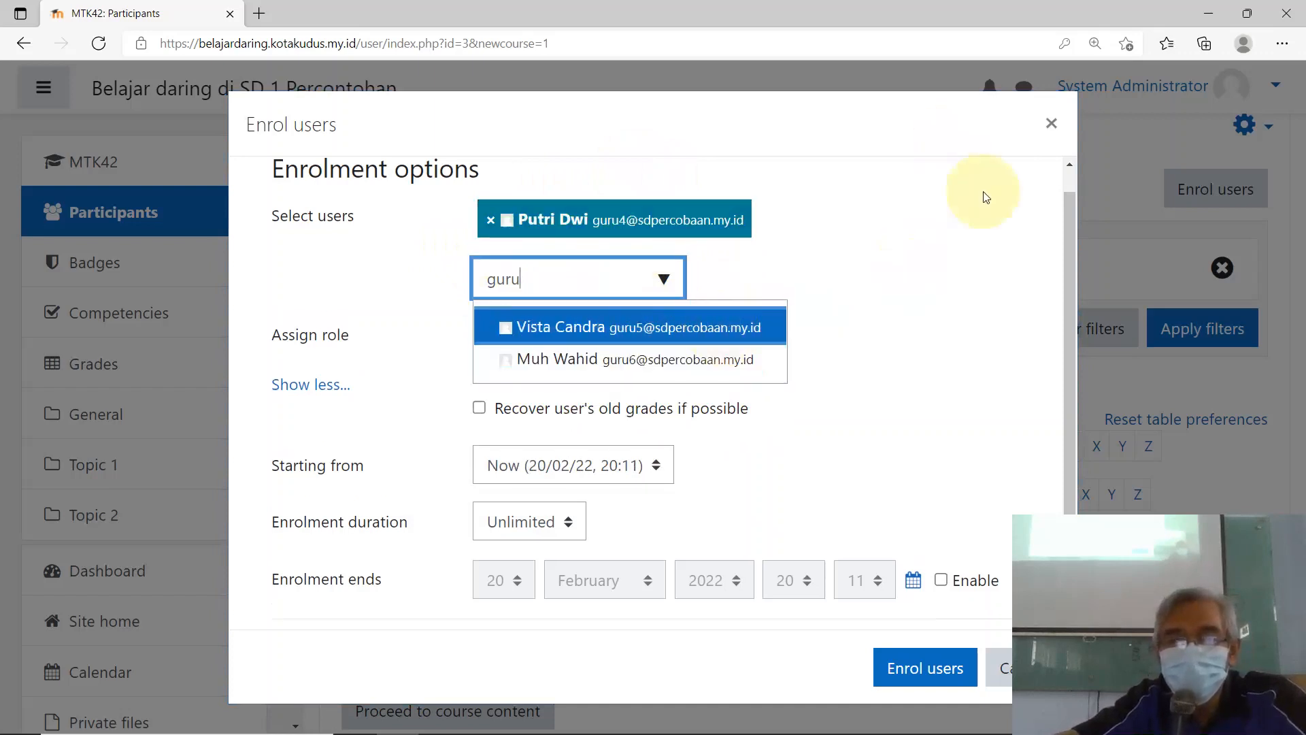
pyautogui.click(950, 230)
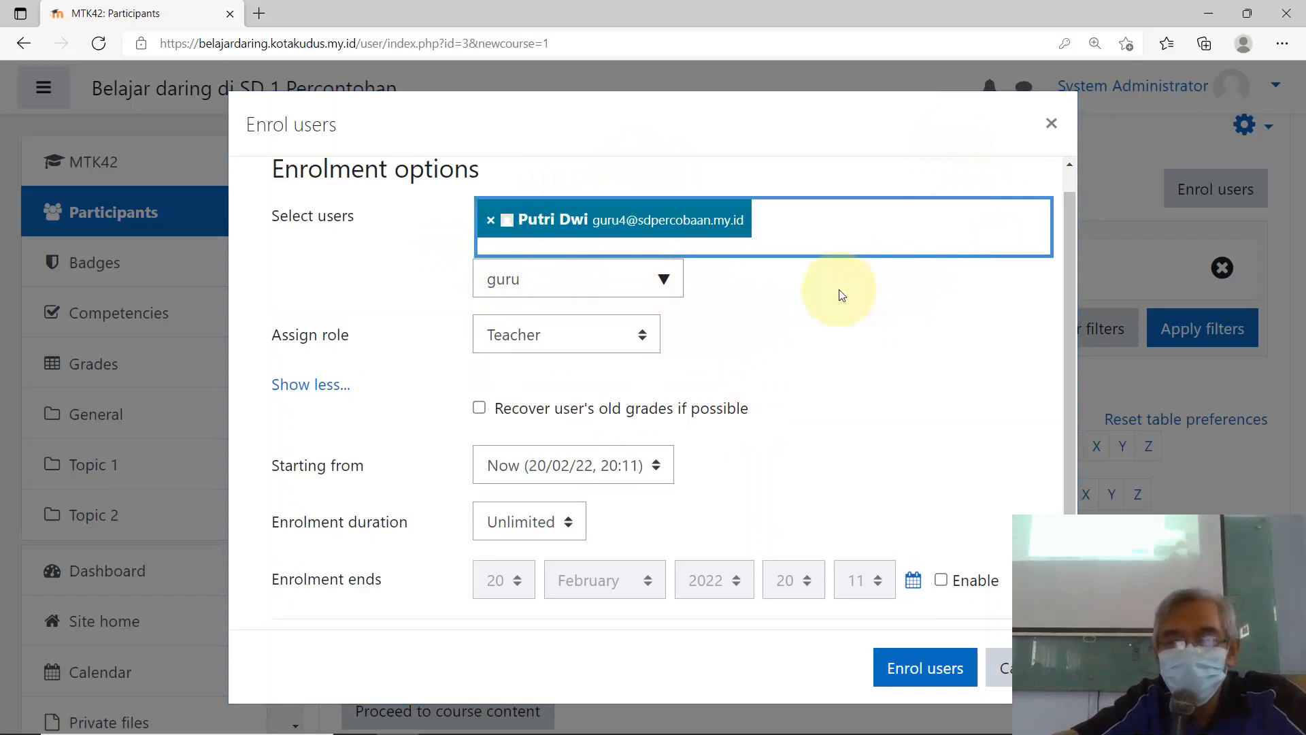
pyautogui.click(923, 668)
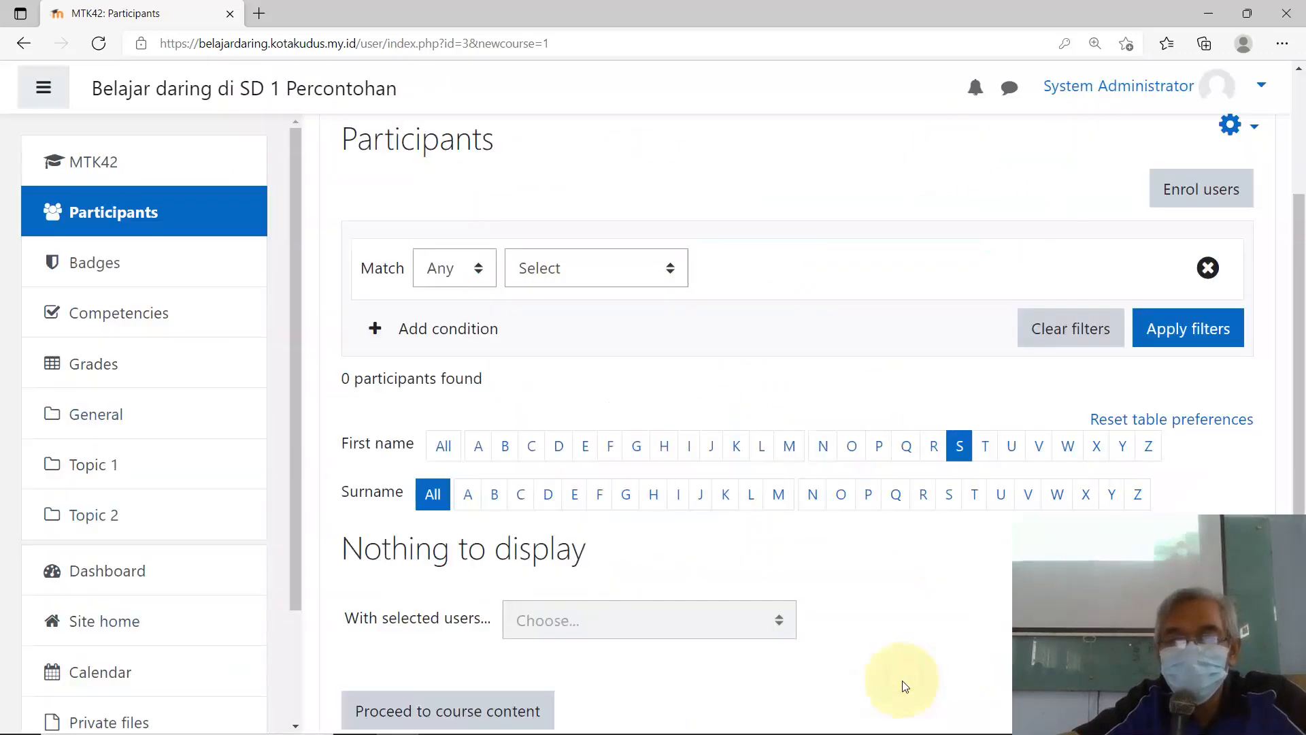
pyautogui.scroll(-4, 883, 571)
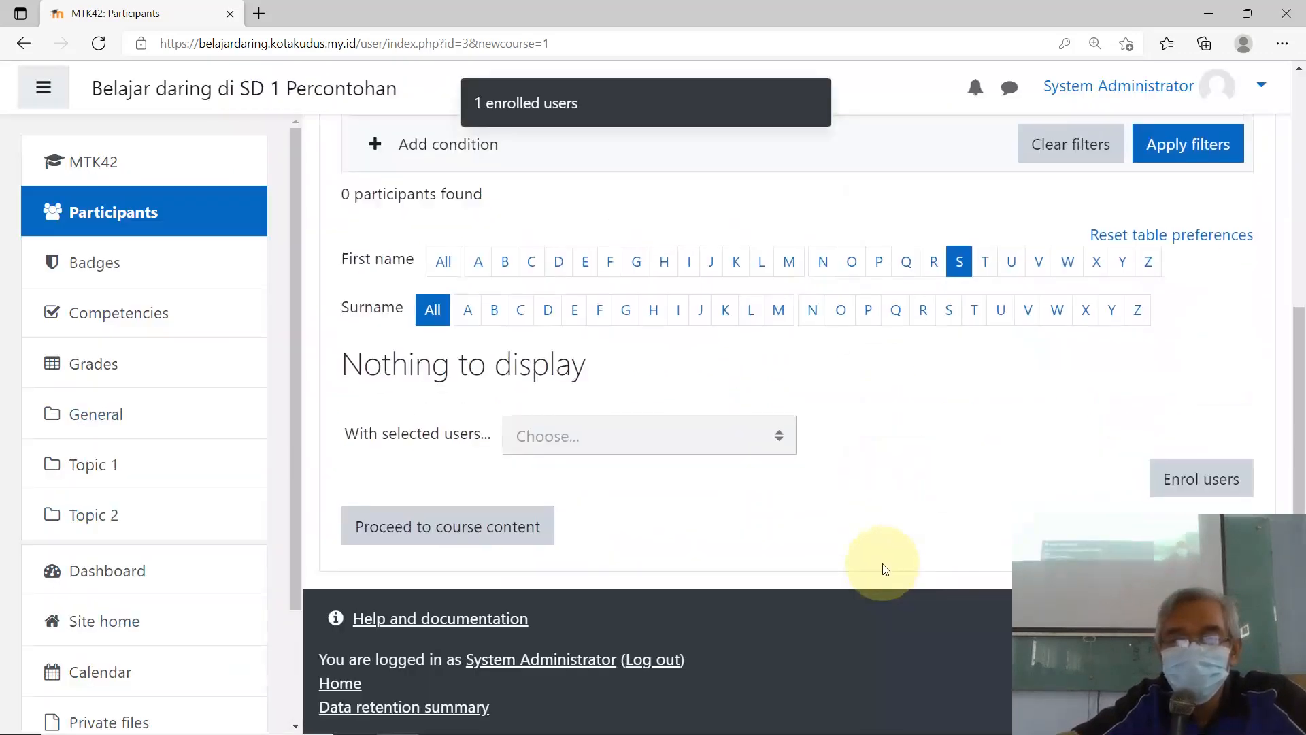
pyautogui.scroll(6, 871, 537)
pyautogui.scroll(2, 776, 408)
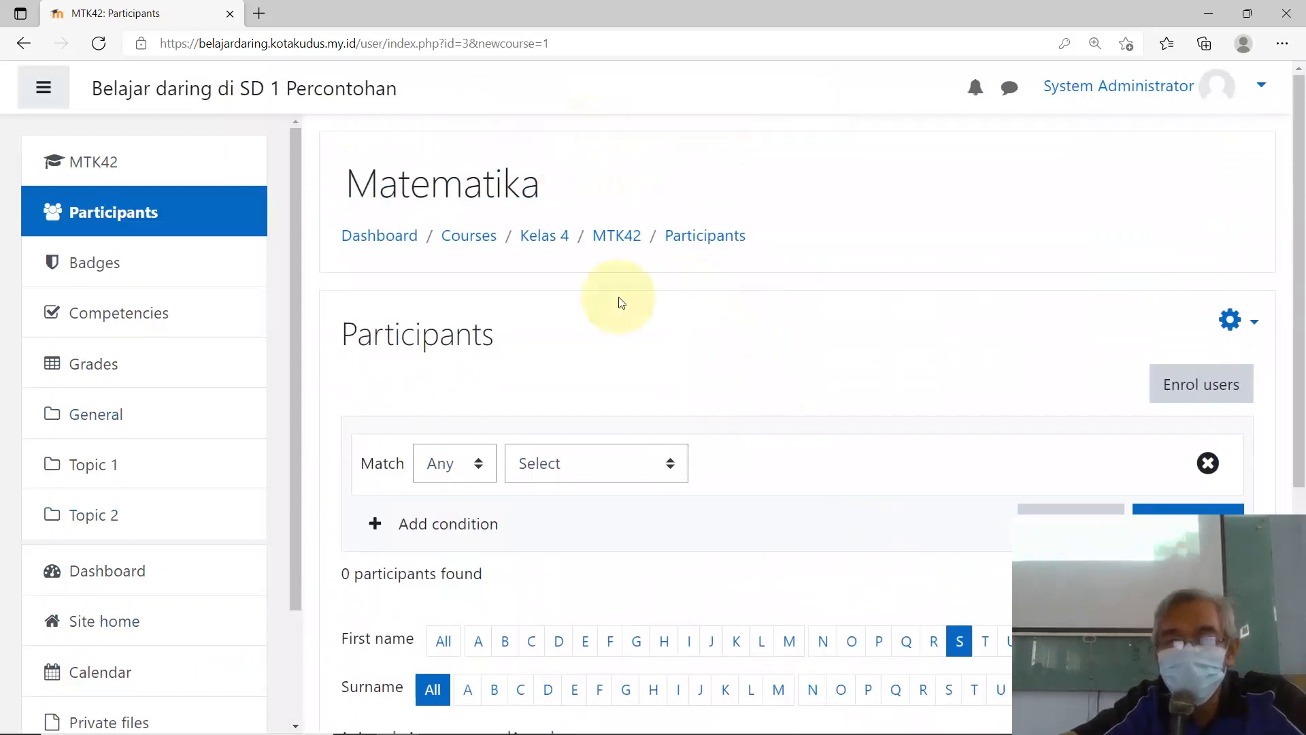
# Step: Search users for 'siswa' and select the first two student accounts
pyautogui.click(1190, 383)
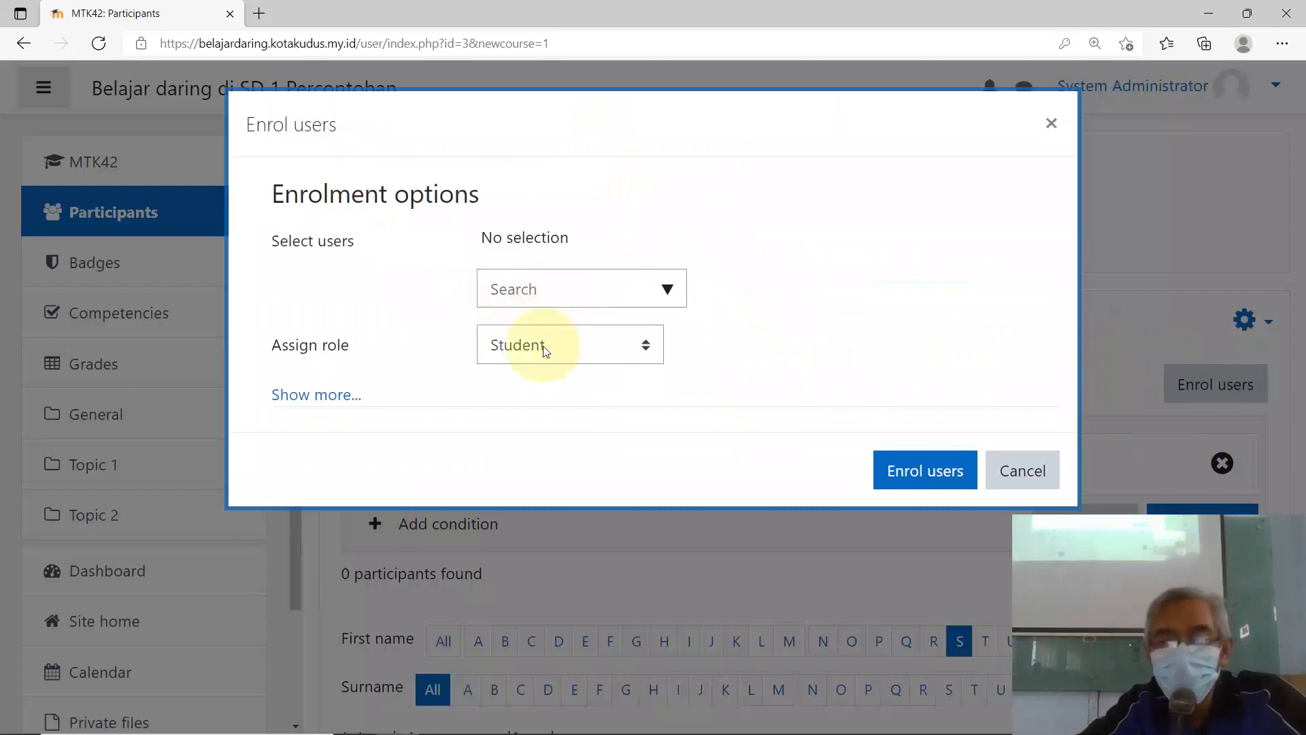
pyautogui.click(557, 291)
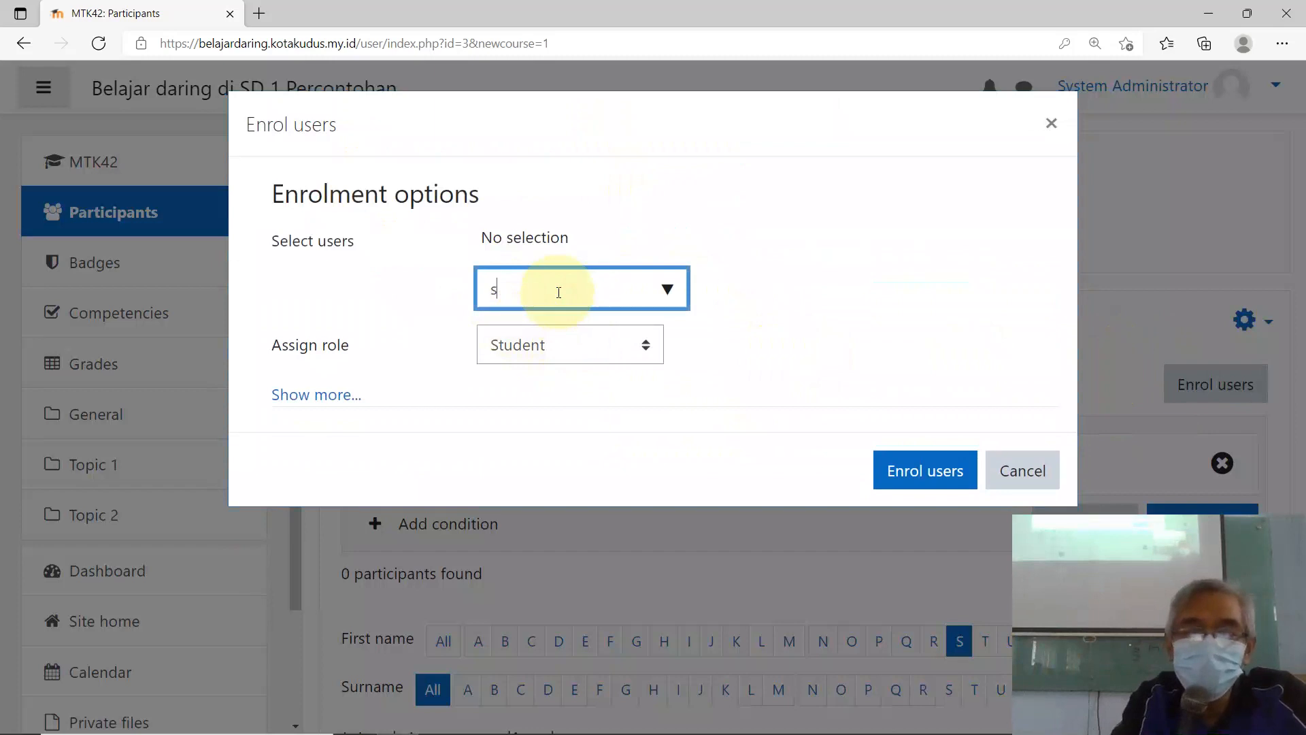
pyautogui.write('siswa')
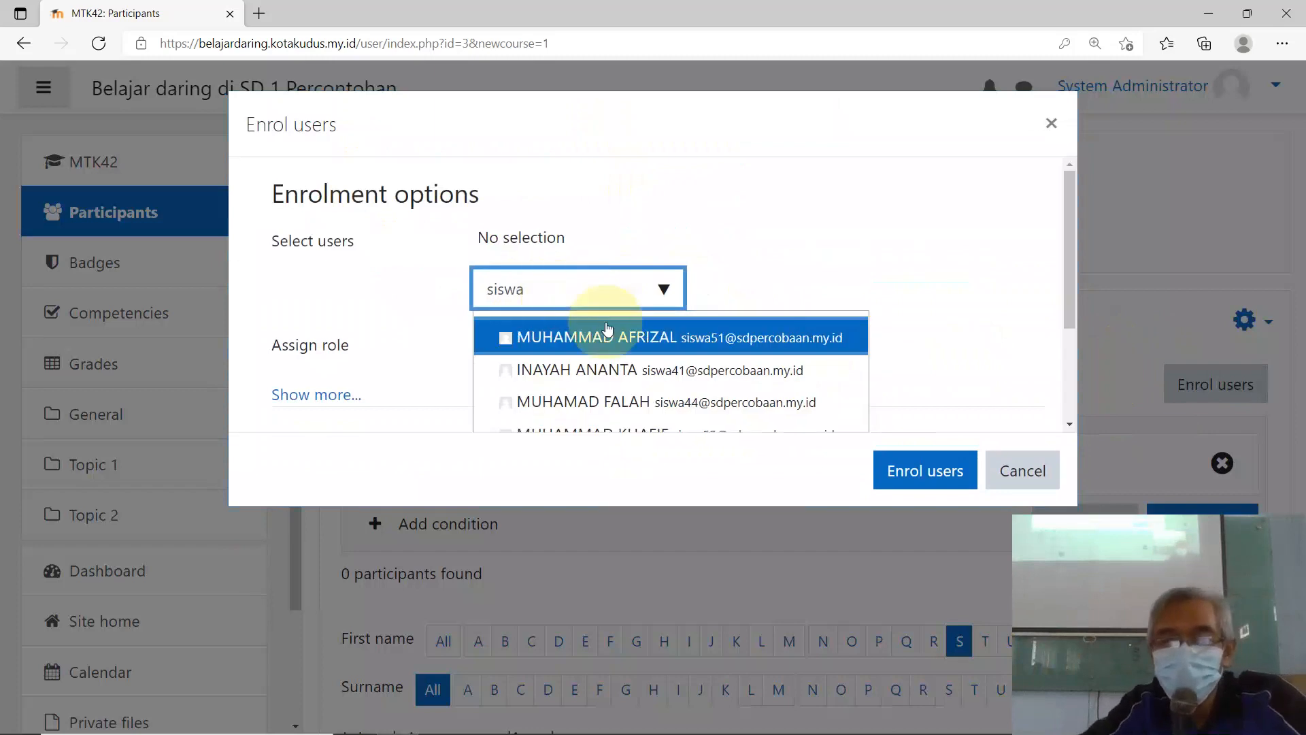
pyautogui.click(504, 374)
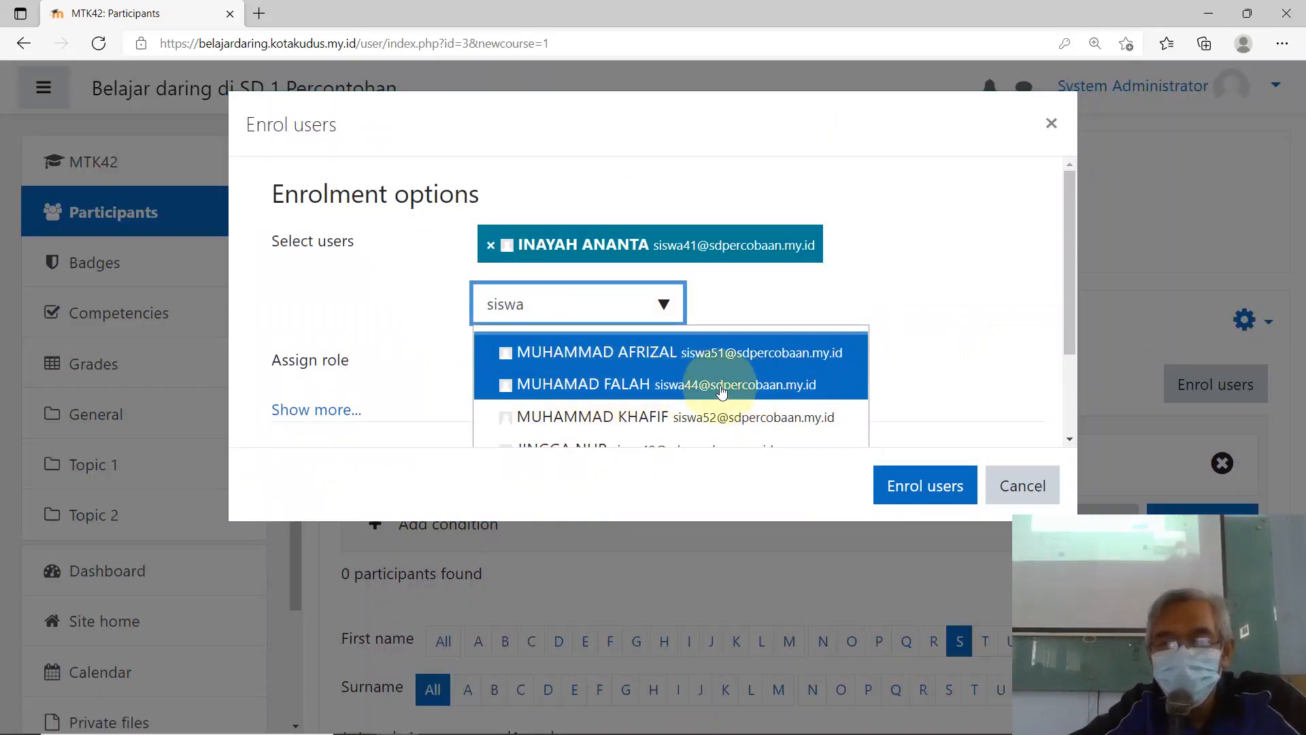
pyautogui.click(532, 392)
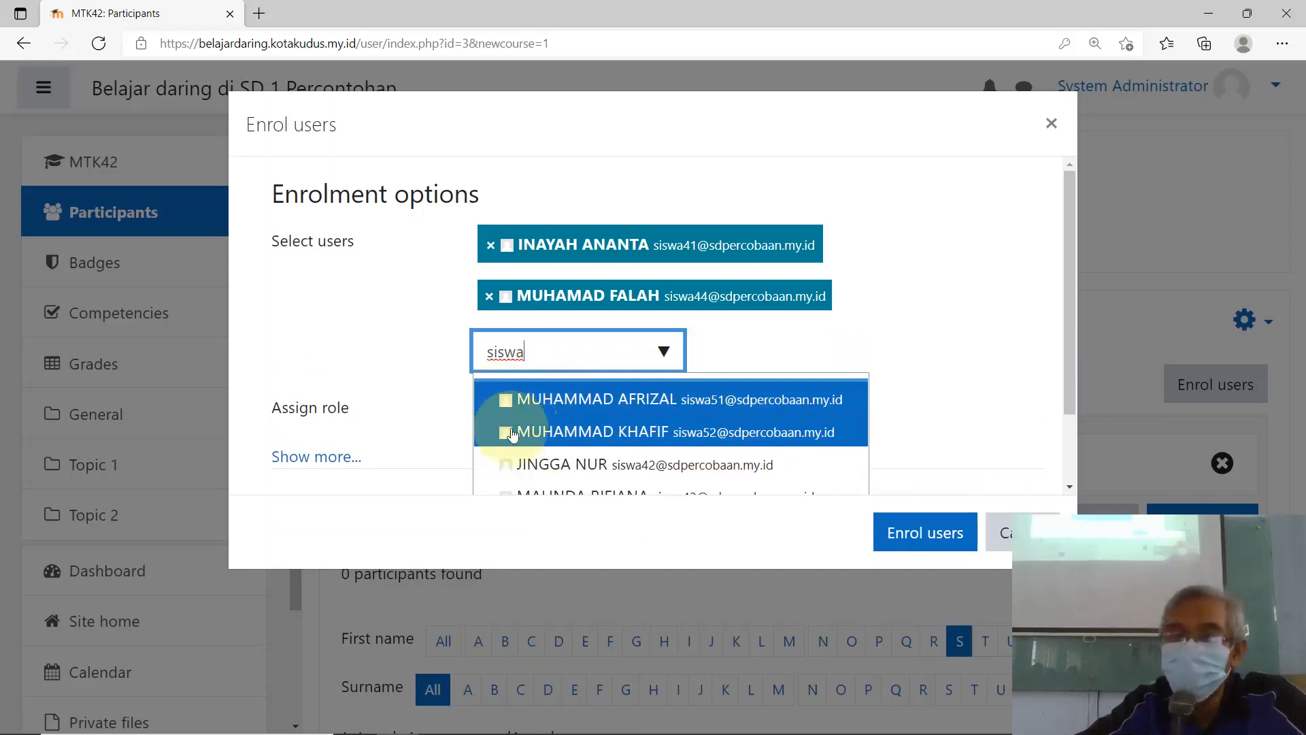
# Step: Select three more students and enrol all five in MTK42
pyautogui.scroll(-2, 685, 437)
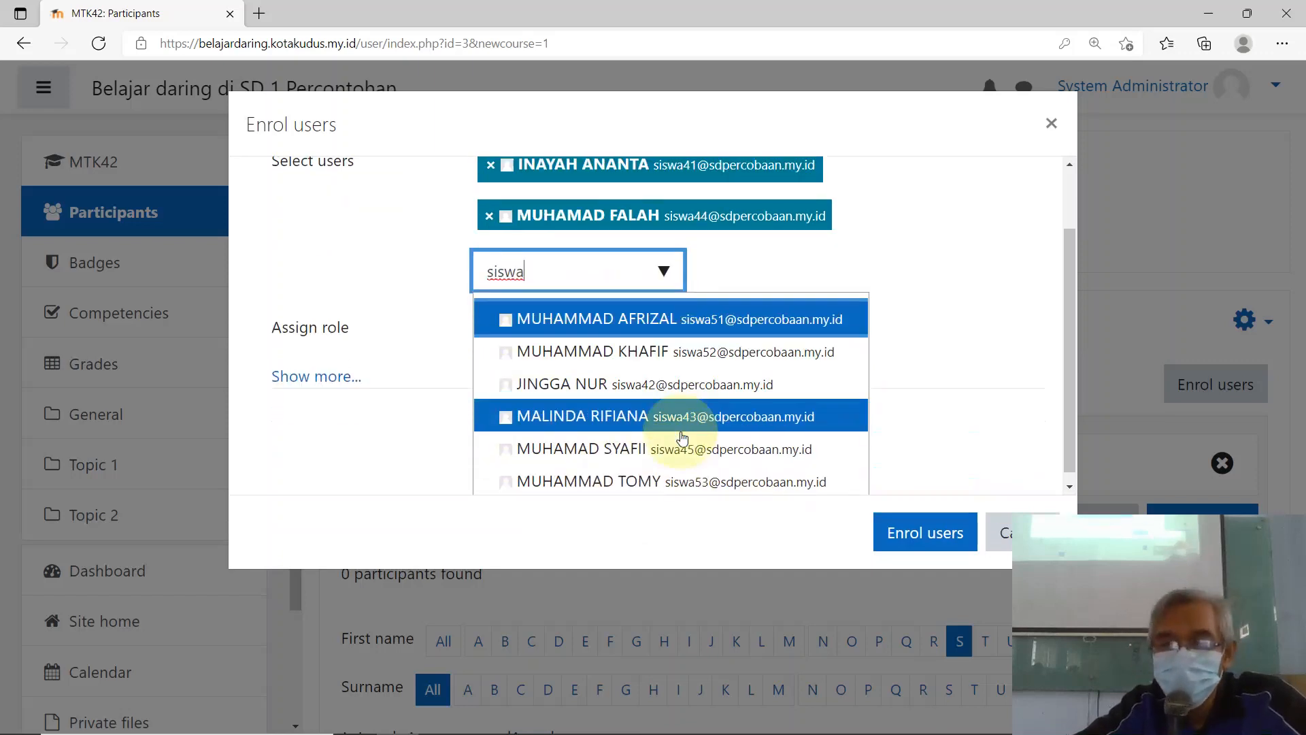
pyautogui.click(580, 384)
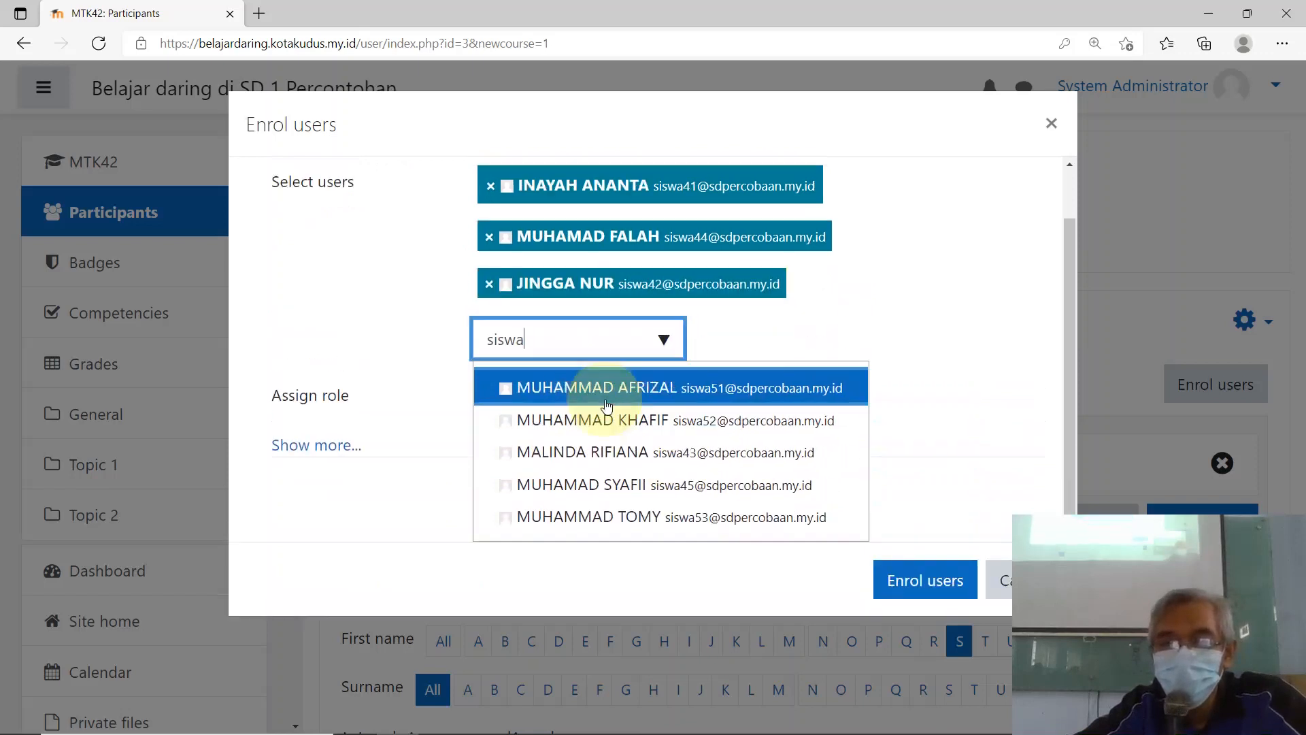
pyautogui.click(577, 451)
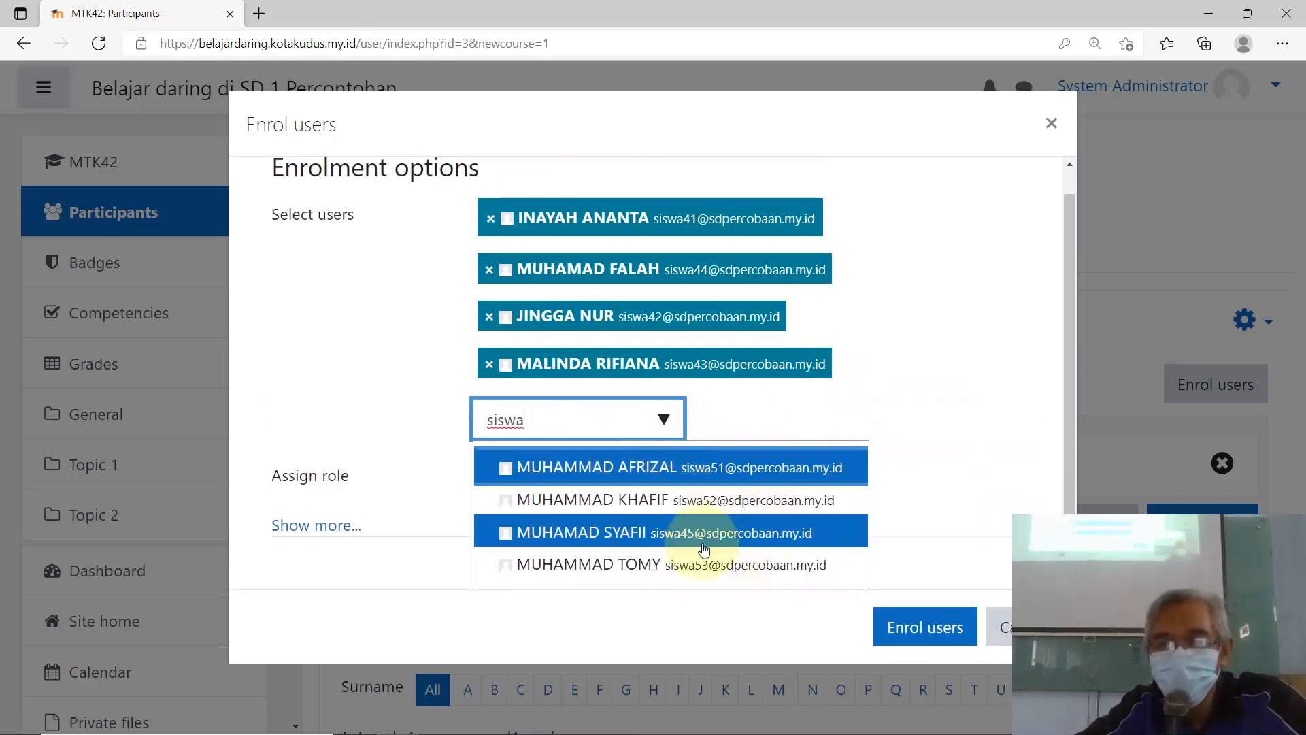
pyautogui.click(594, 541)
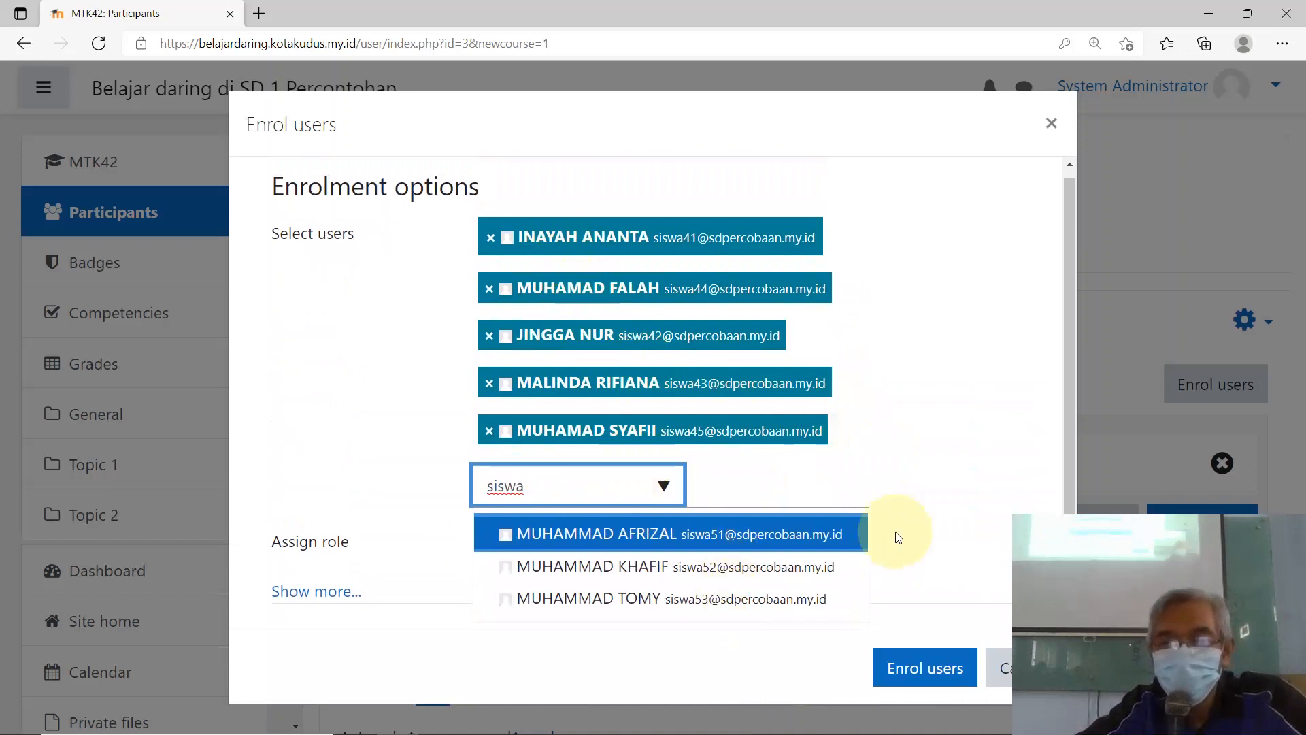
pyautogui.click(897, 670)
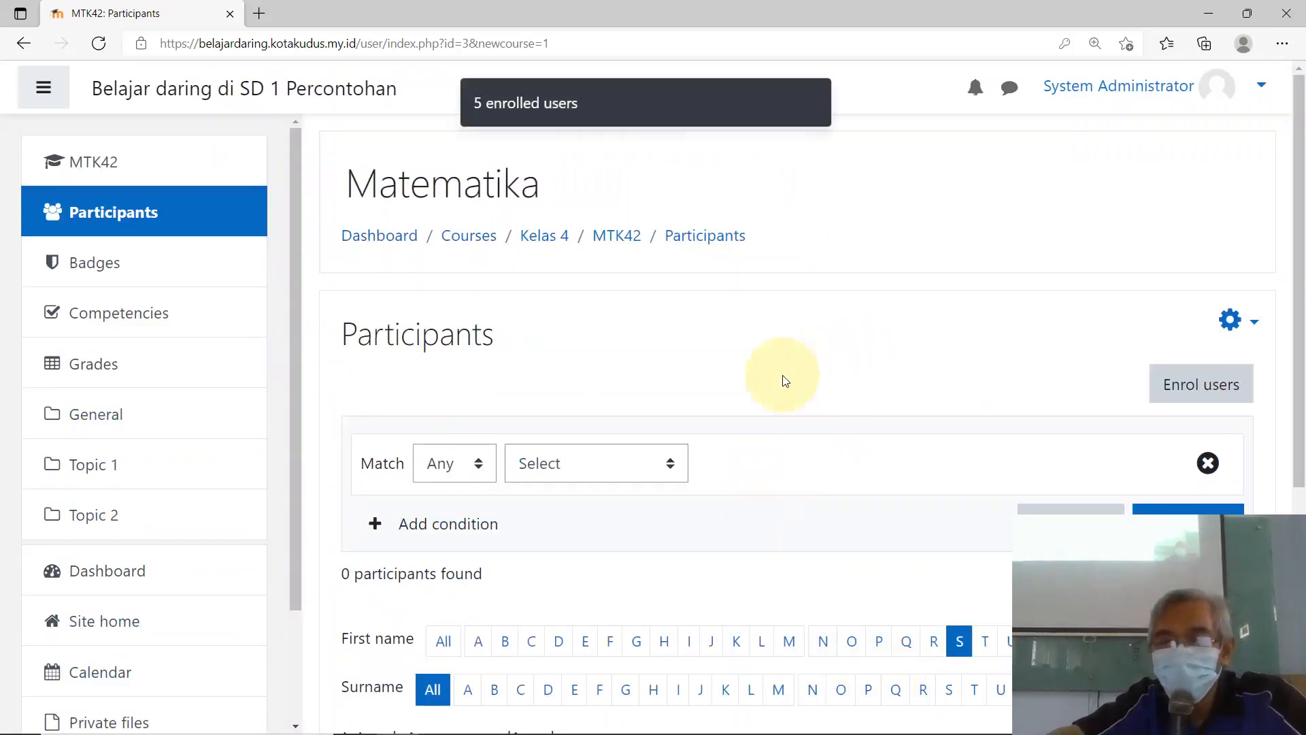
pyautogui.scroll(-4, 752, 349)
pyautogui.scroll(-1, 725, 376)
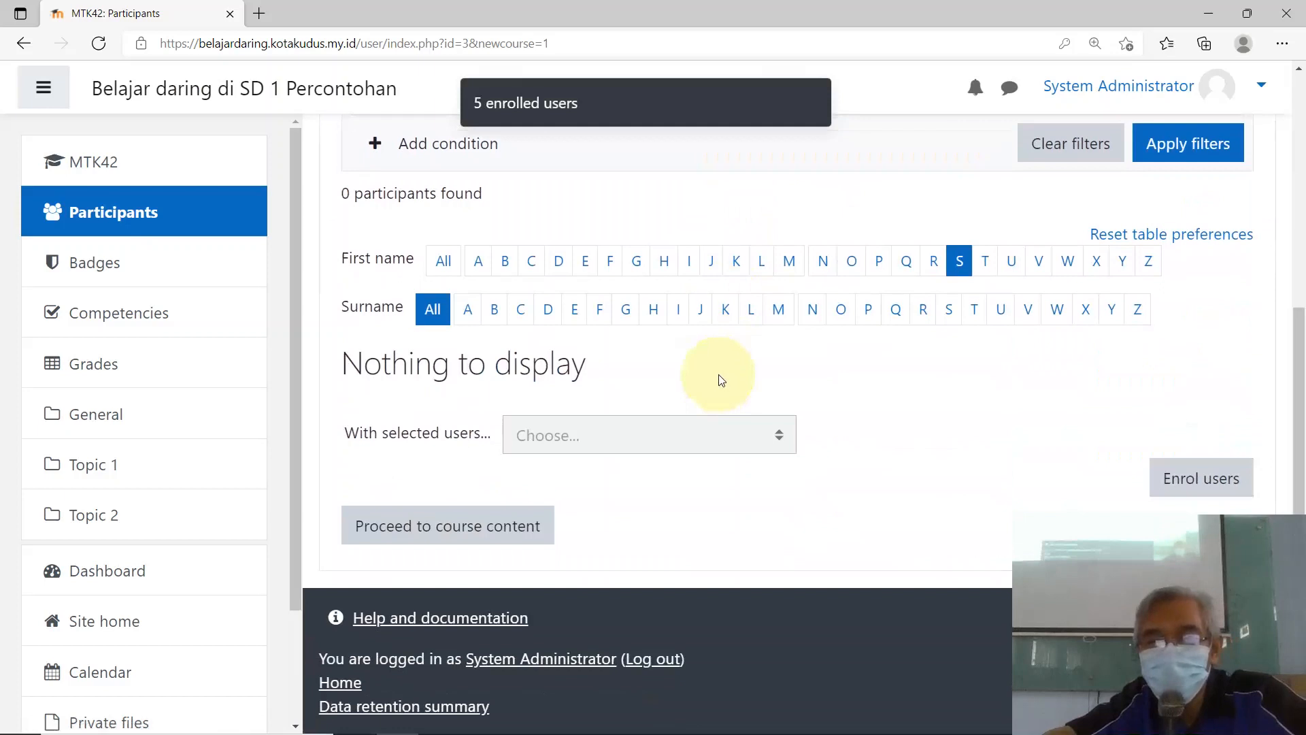
pyautogui.scroll(5, 709, 362)
pyautogui.scroll(-1, 586, 219)
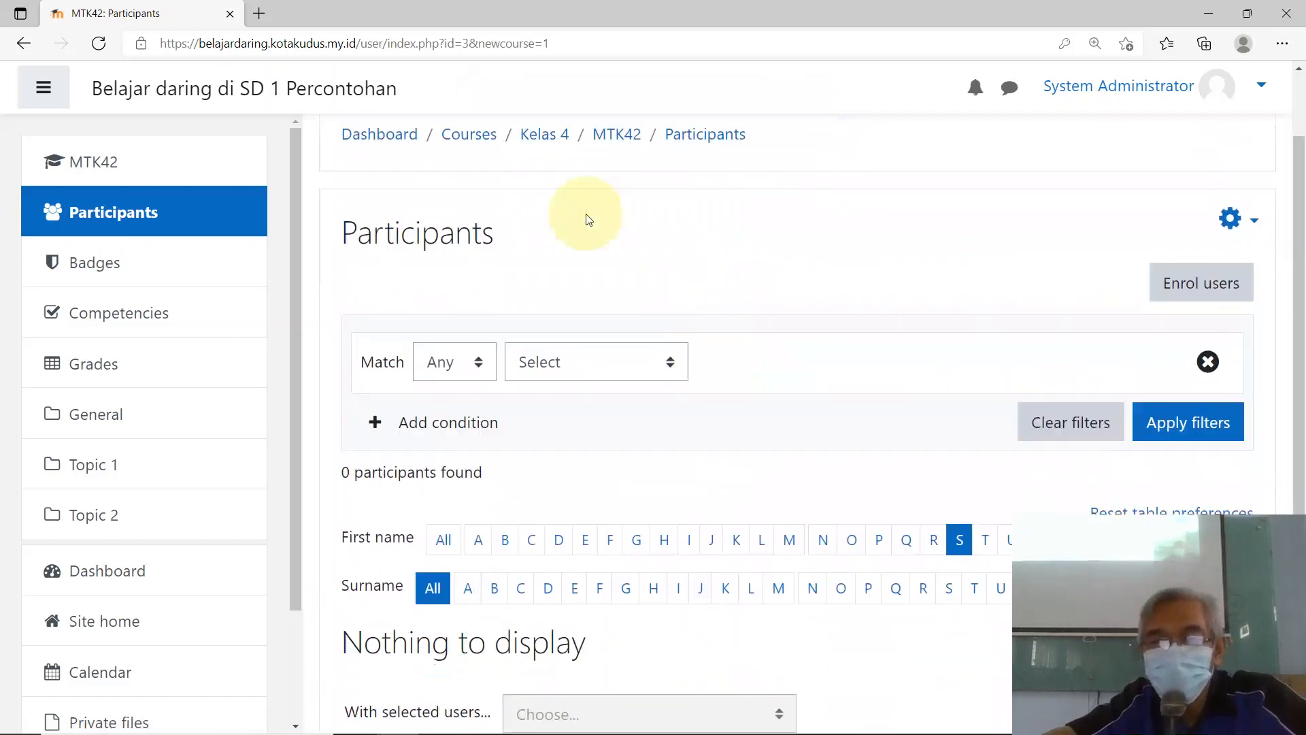
pyautogui.scroll(1, 572, 228)
# Step: Go to the site's course categories and expand Kelas 4 to list Matematika and Bahasa Indonesia
pyautogui.click(466, 244)
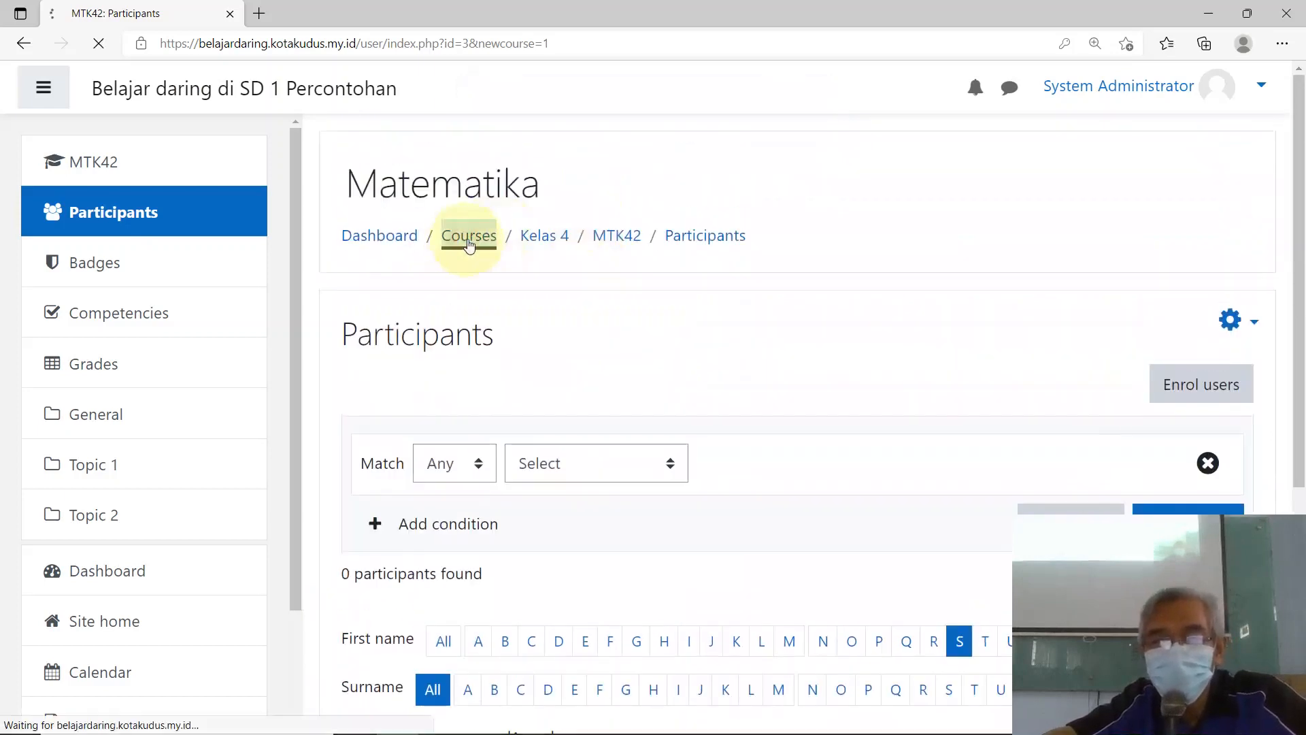
pyautogui.scroll(-2, 706, 320)
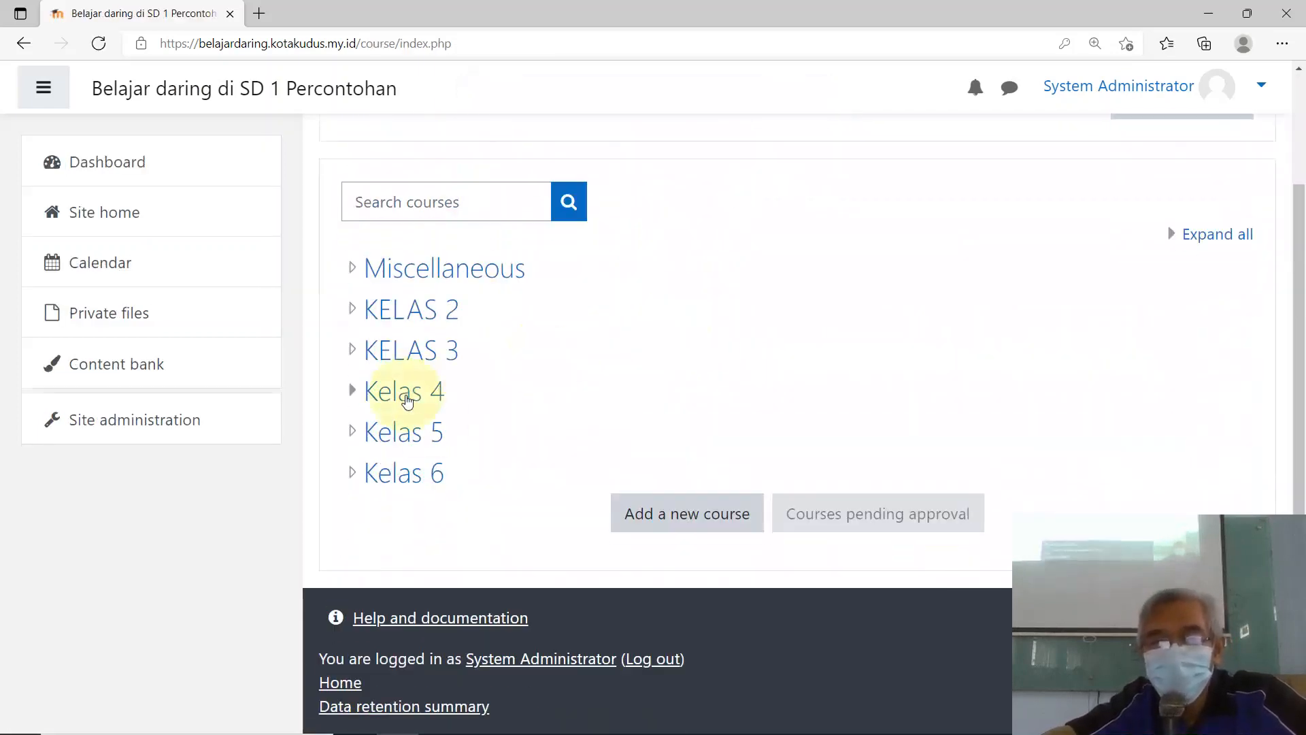
pyautogui.click(355, 393)
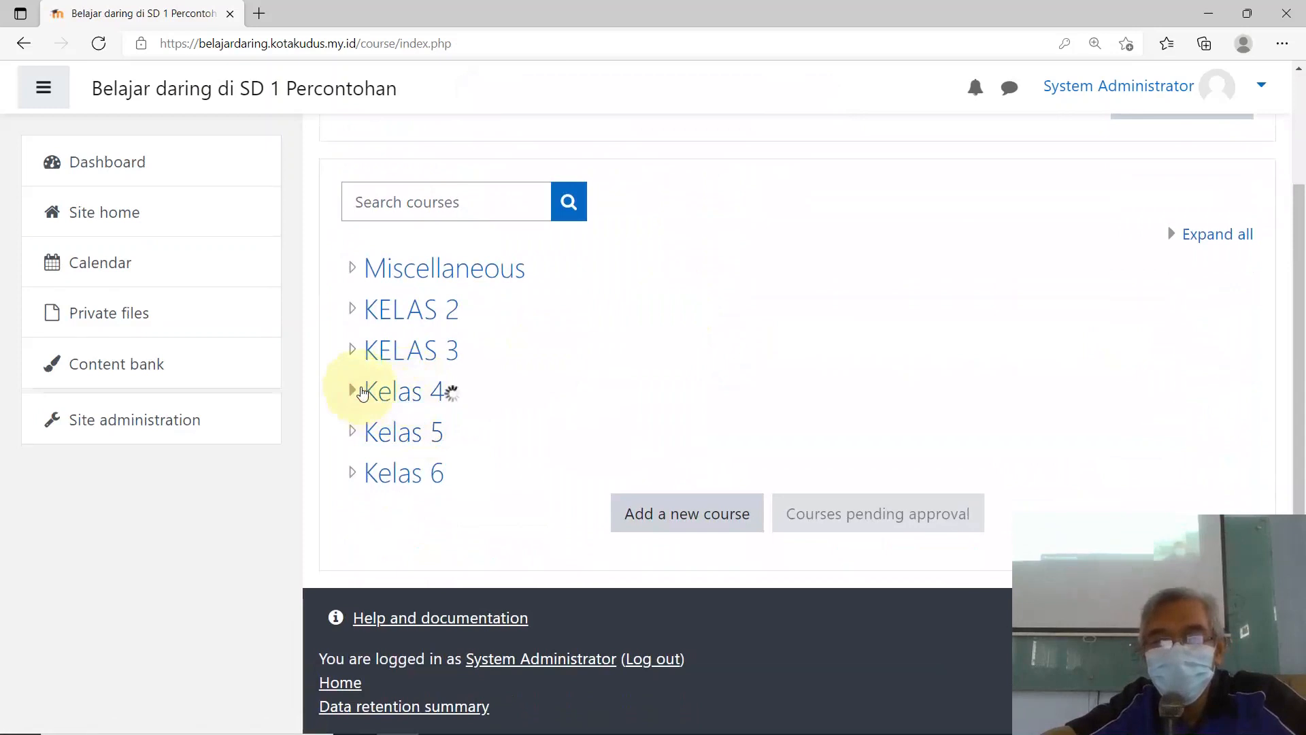
pyautogui.scroll(-2, 531, 340)
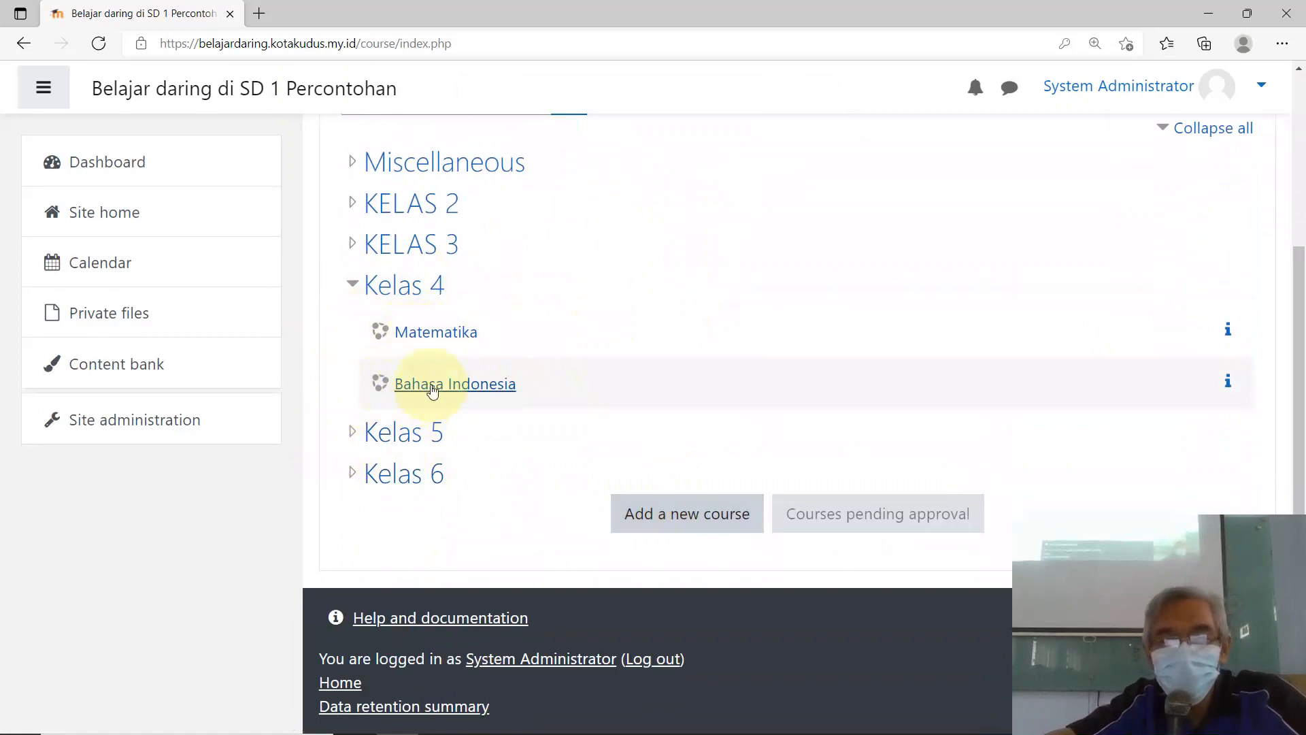
# Step: Start a new course with full name 'I P A' and short name IPA43
pyautogui.click(685, 522)
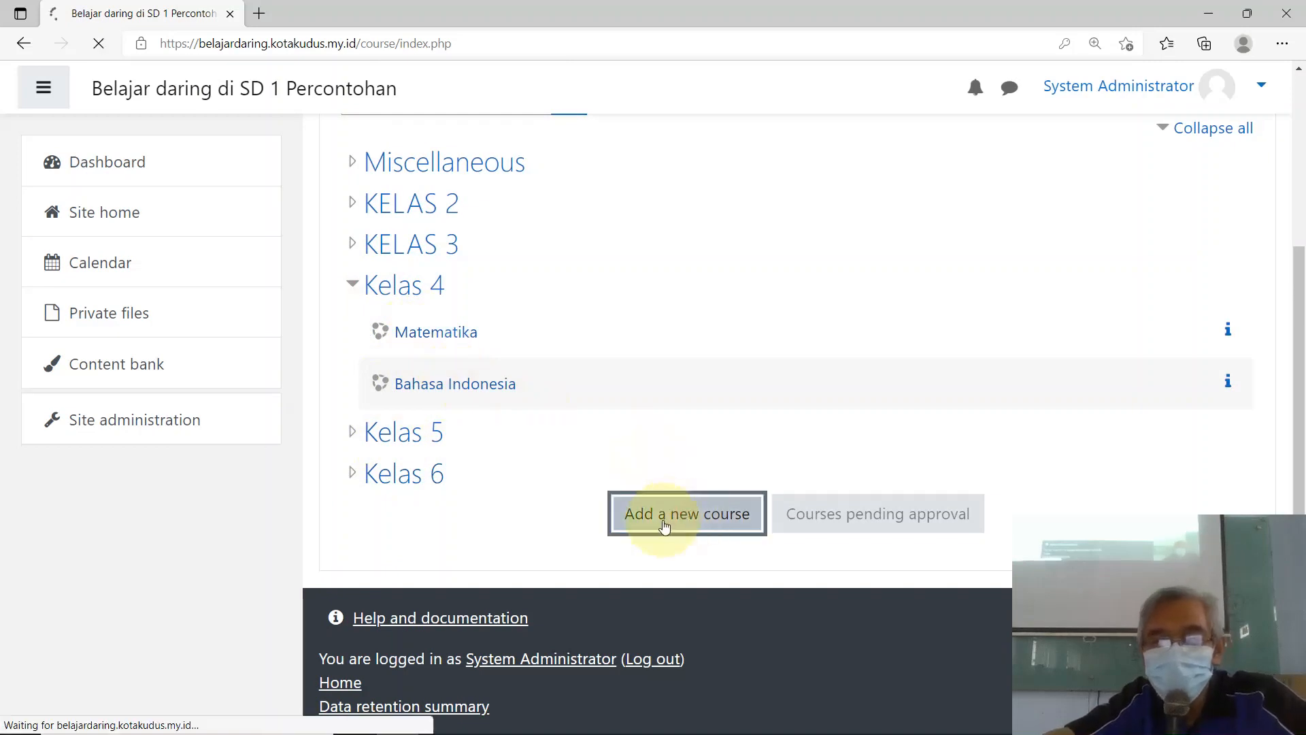
pyautogui.scroll(-2, 670, 437)
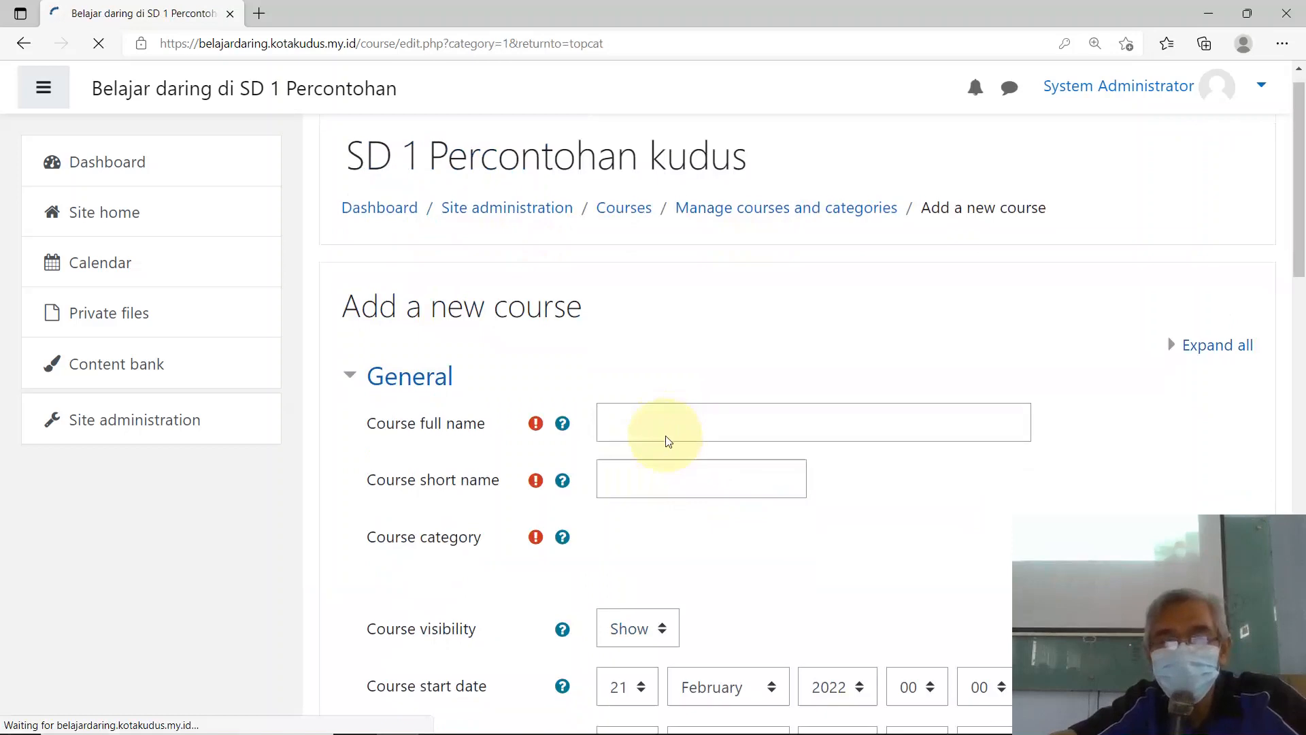
pyautogui.click(636, 345)
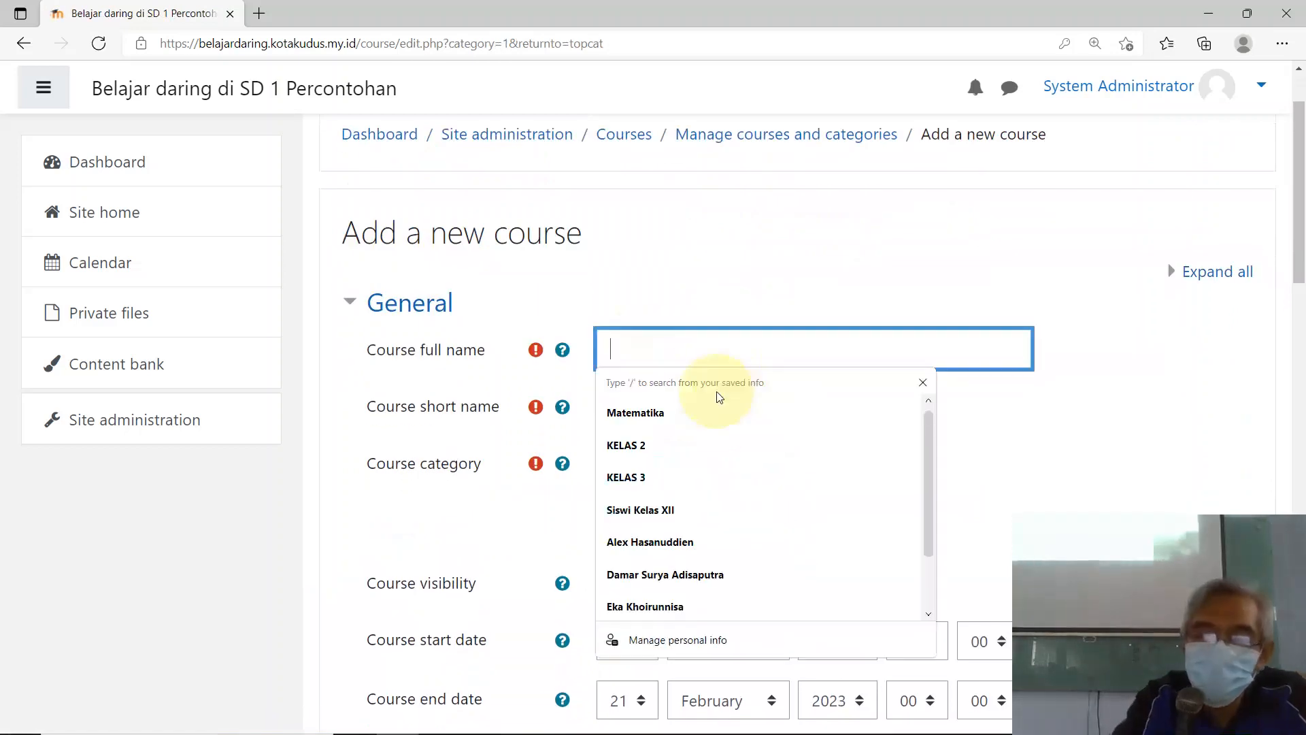
pyautogui.write('I P A')
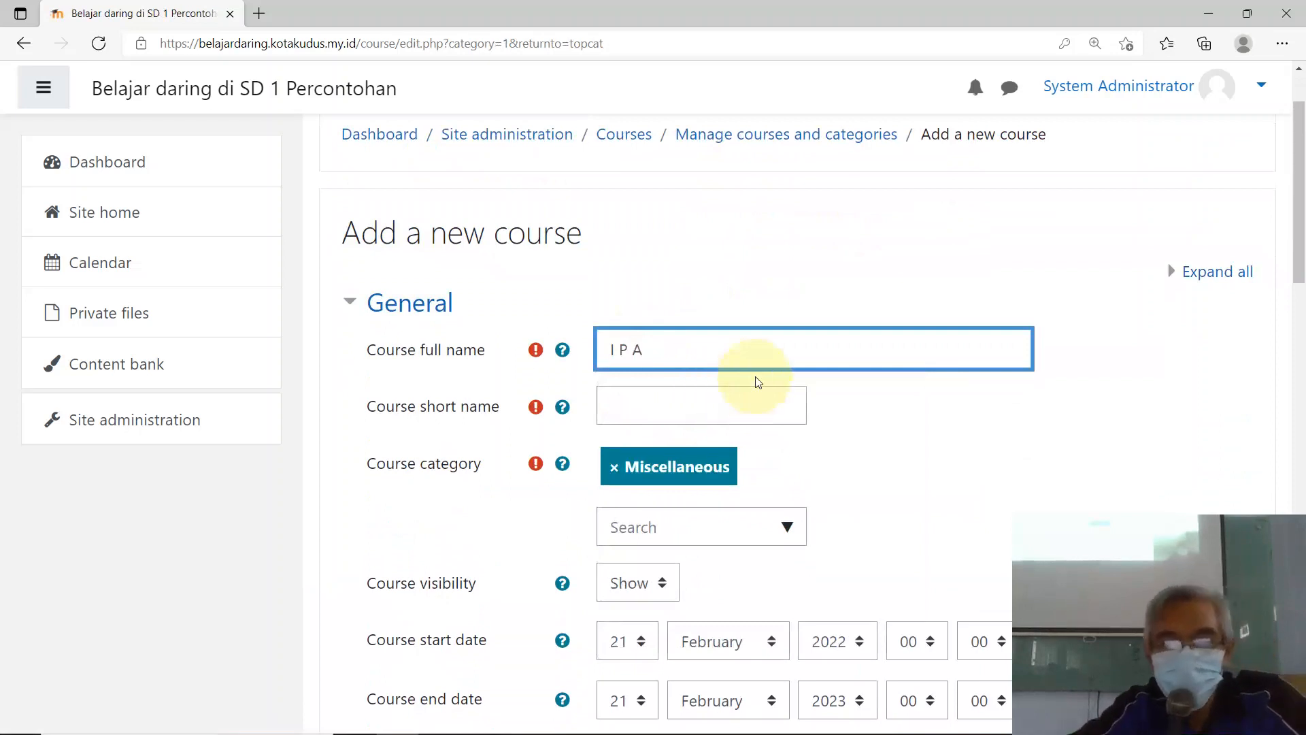
pyautogui.click(666, 410)
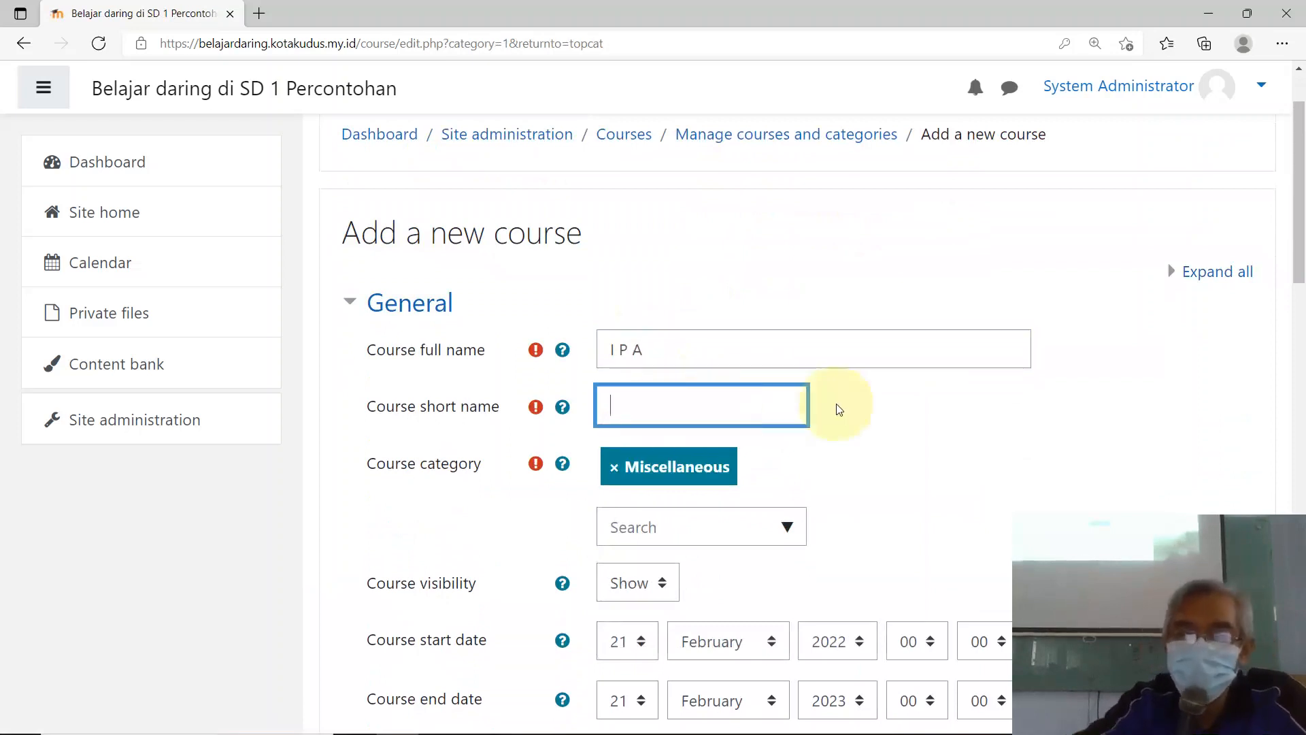
pyautogui.write('IP')
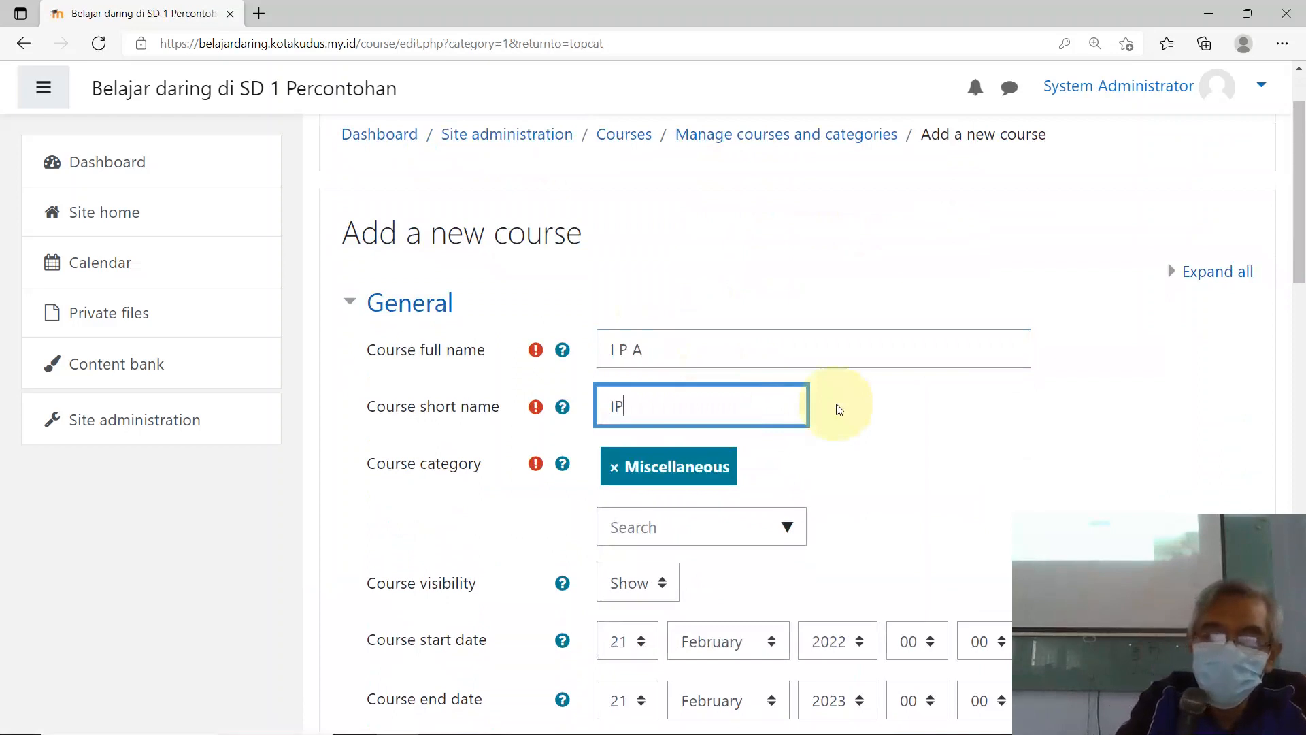
pyautogui.write('A43')
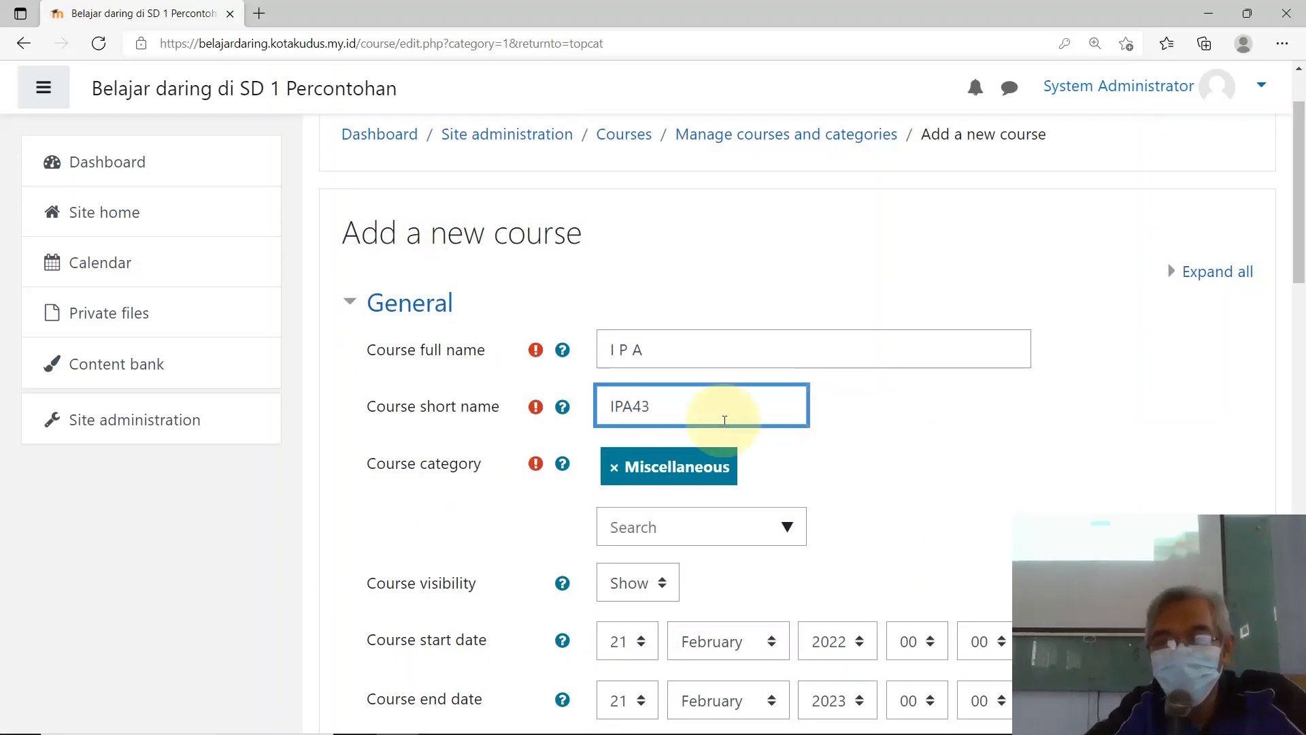
# Step: Place the course in Kelas 4, starting January 2022 and ending June 2023
pyautogui.scroll(-3, 708, 432)
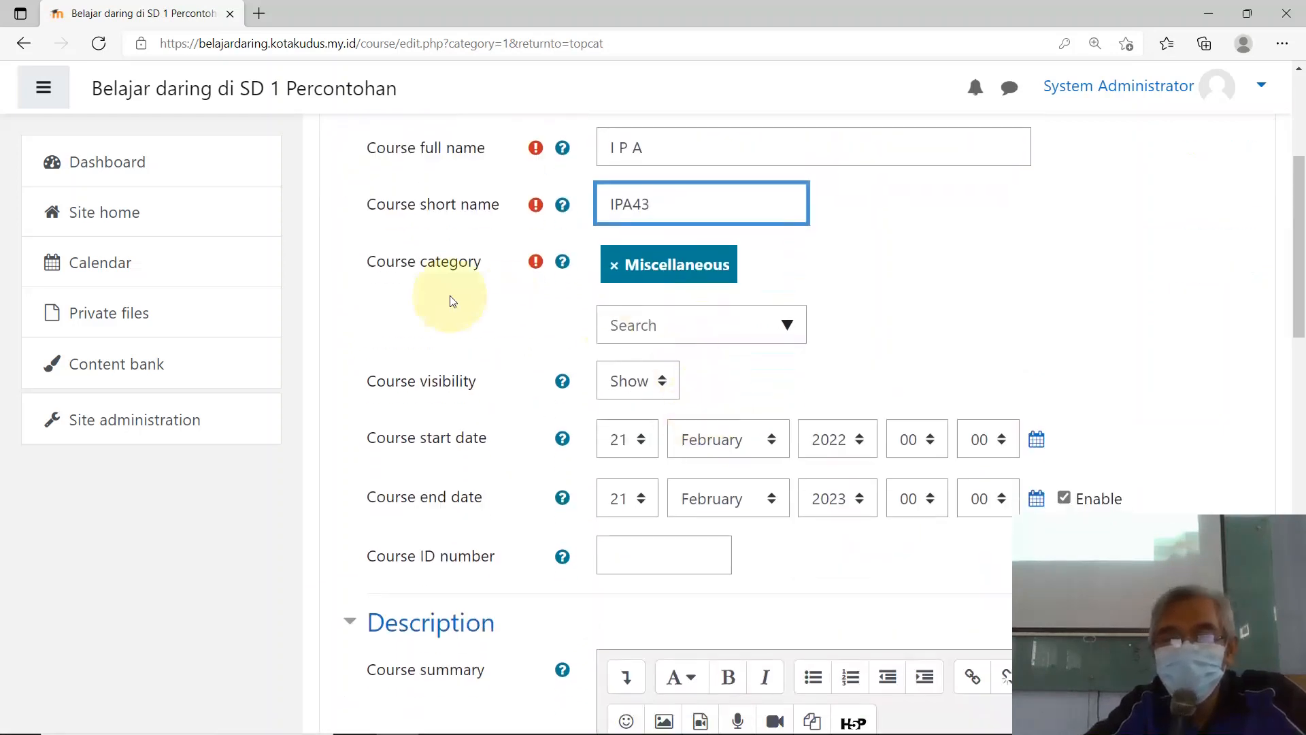
pyautogui.click(787, 328)
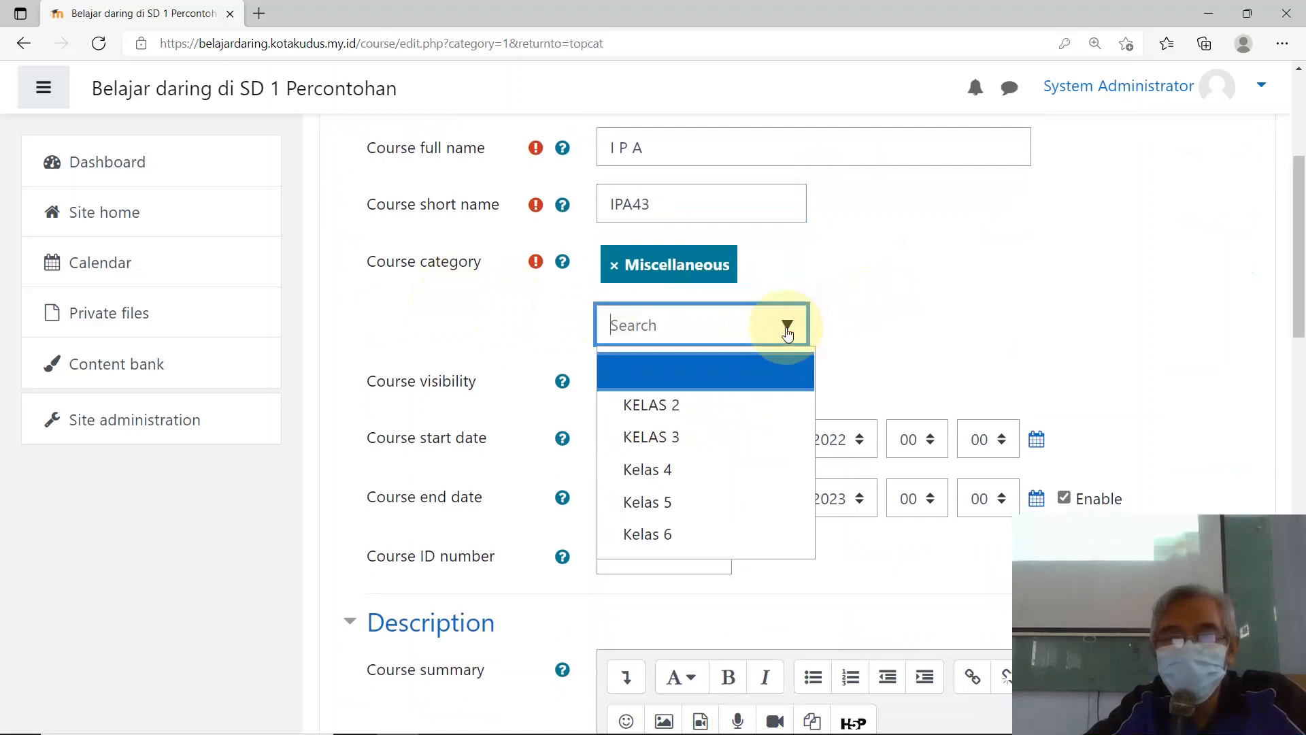
pyautogui.click(683, 469)
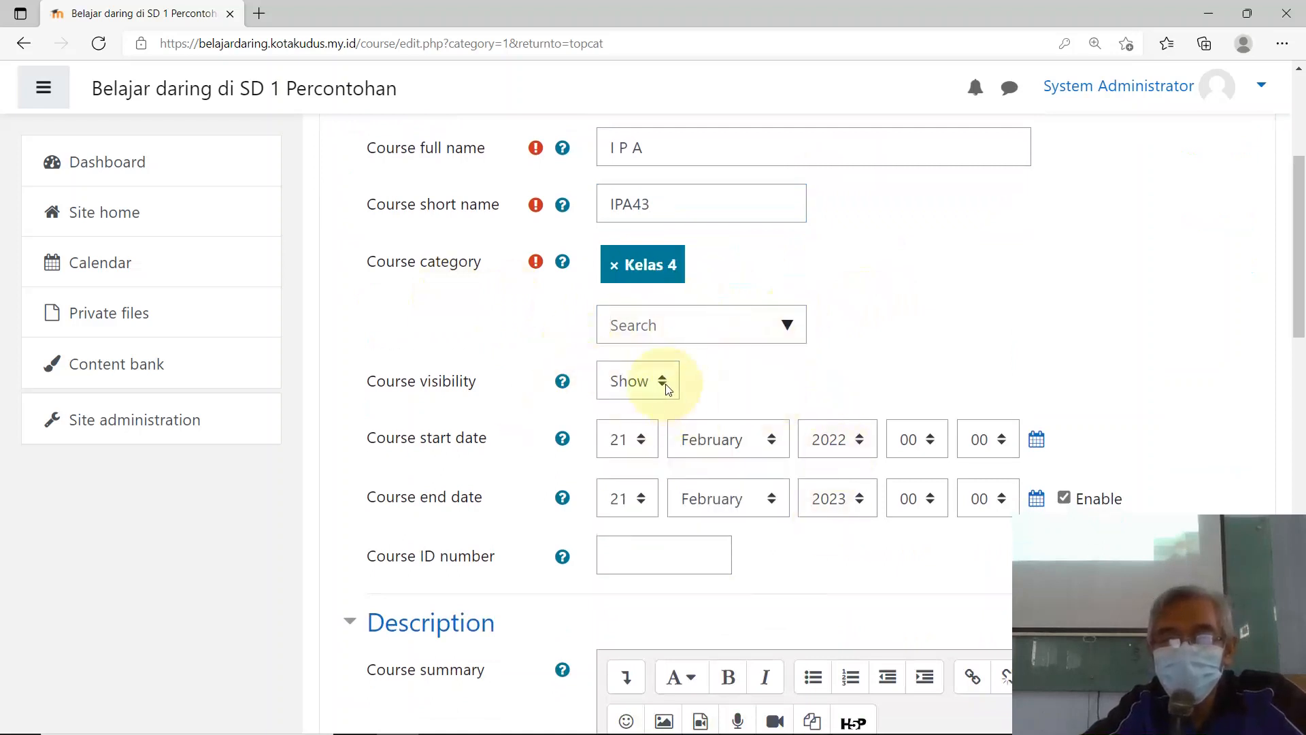
pyautogui.click(766, 442)
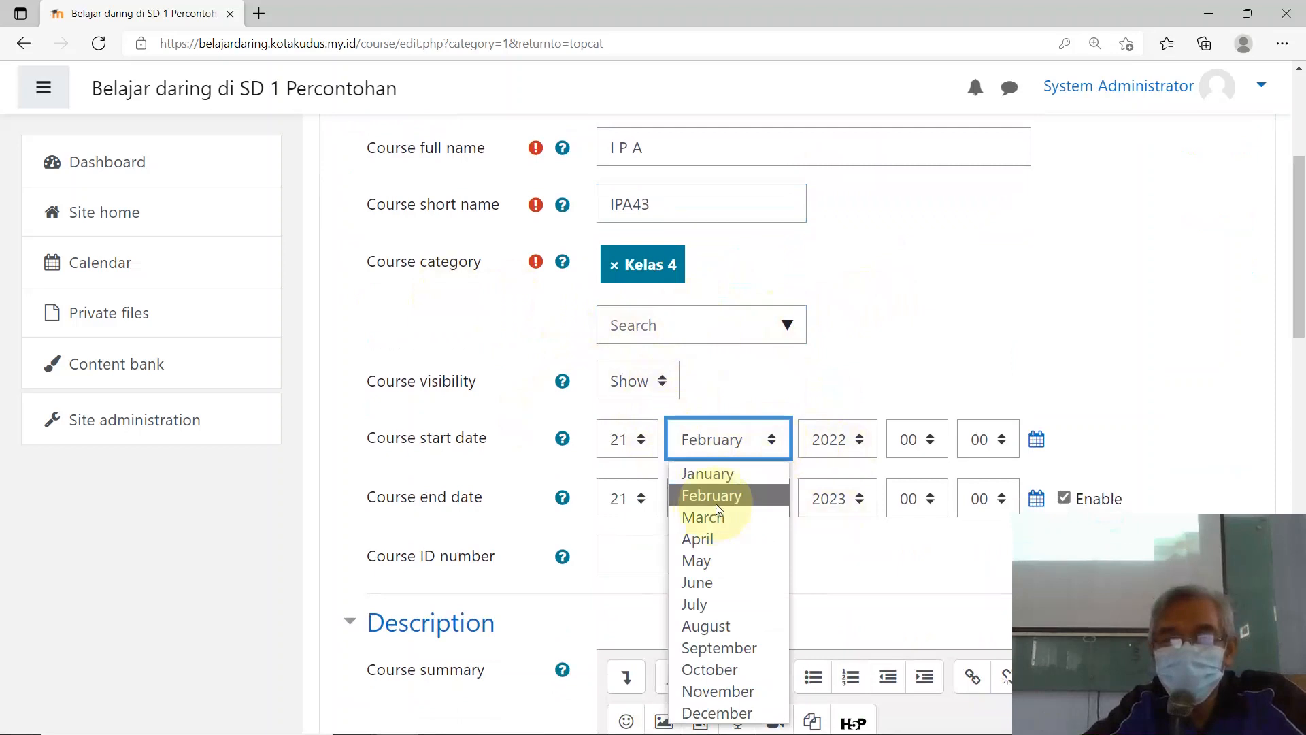
pyautogui.click(723, 470)
pyautogui.click(778, 501)
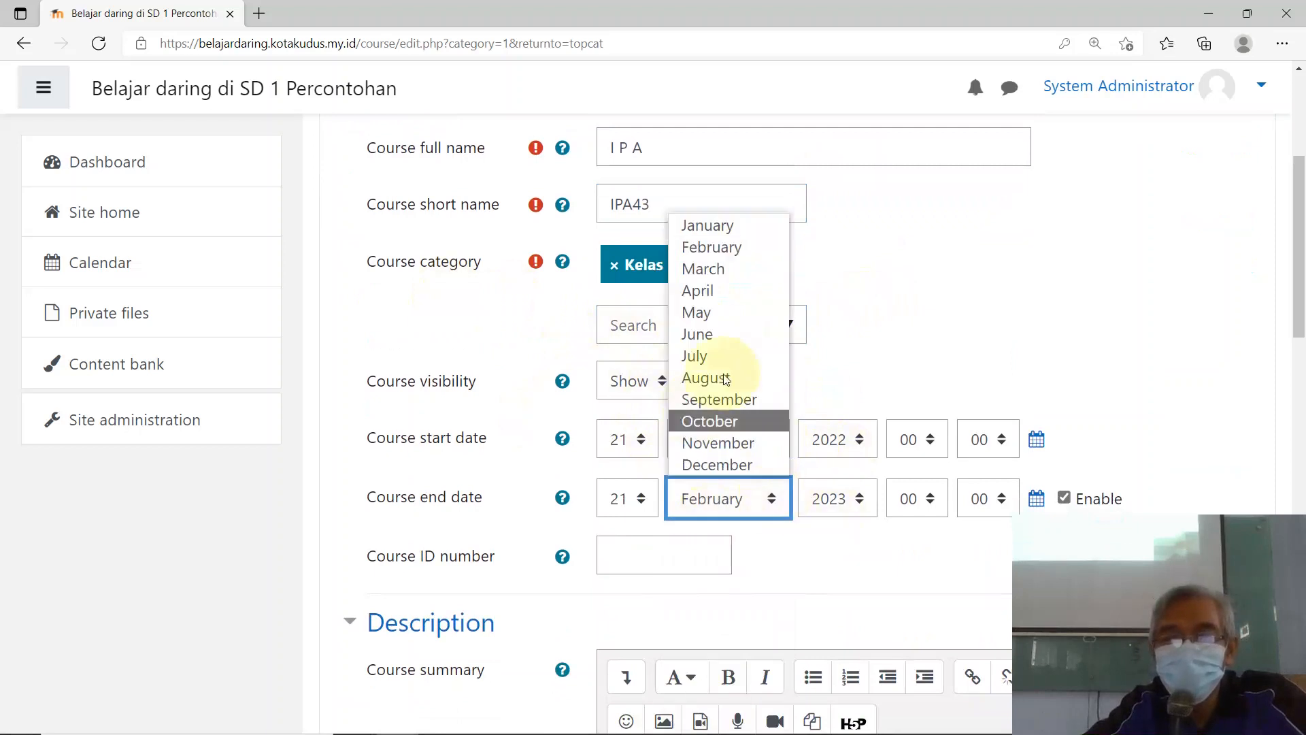
pyautogui.click(734, 333)
pyautogui.scroll(-4, 1013, 429)
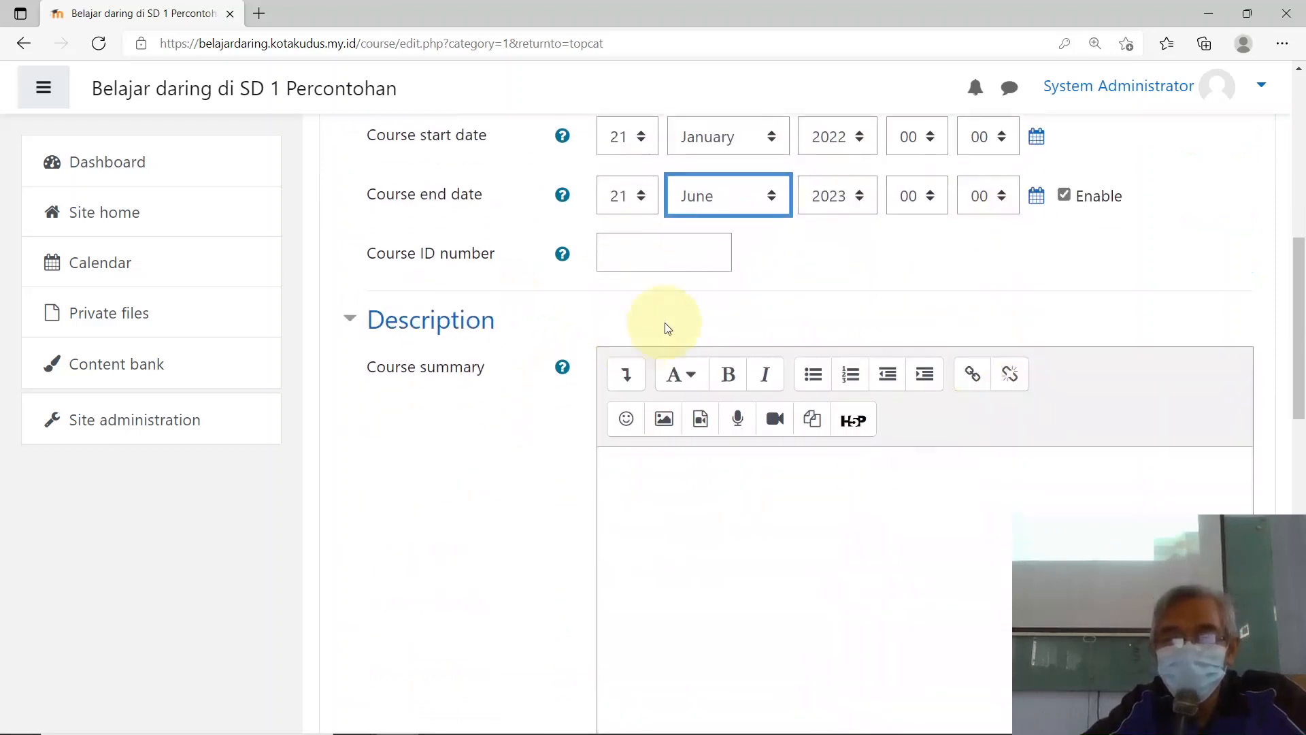
pyautogui.click(640, 256)
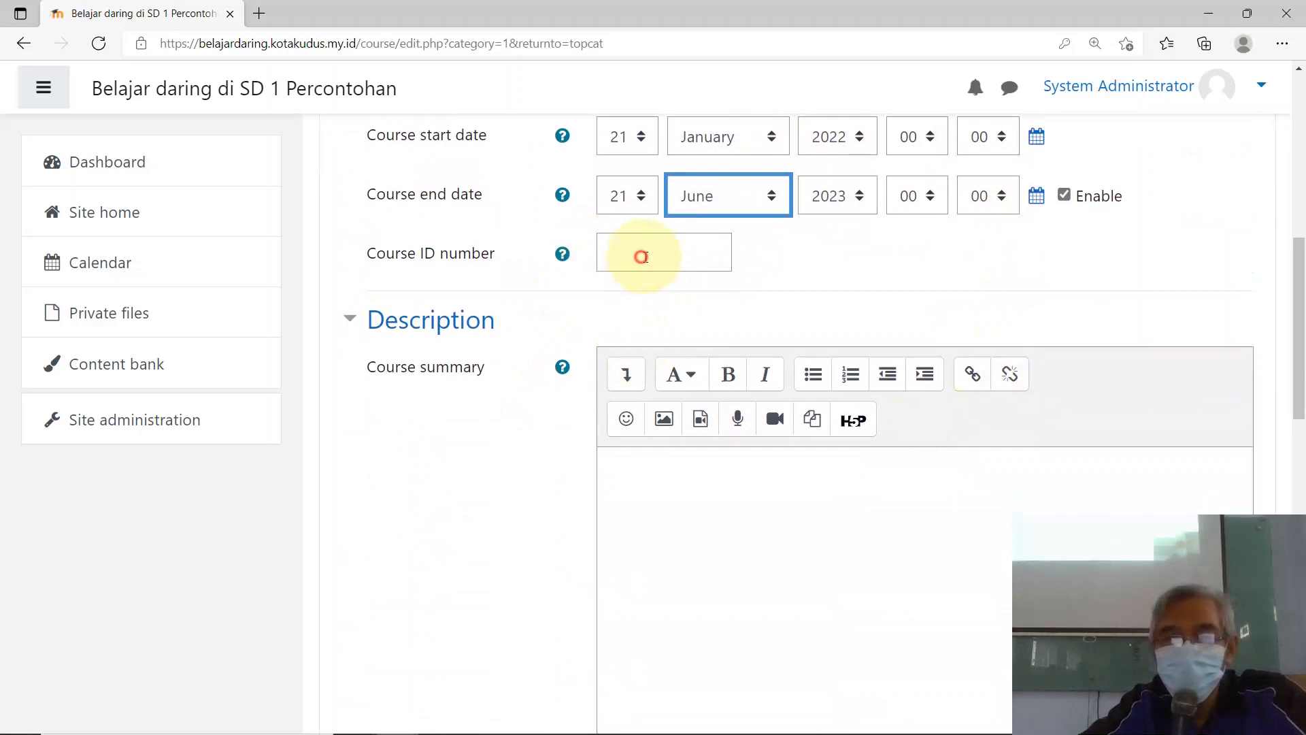
pyautogui.scroll(3, 914, 313)
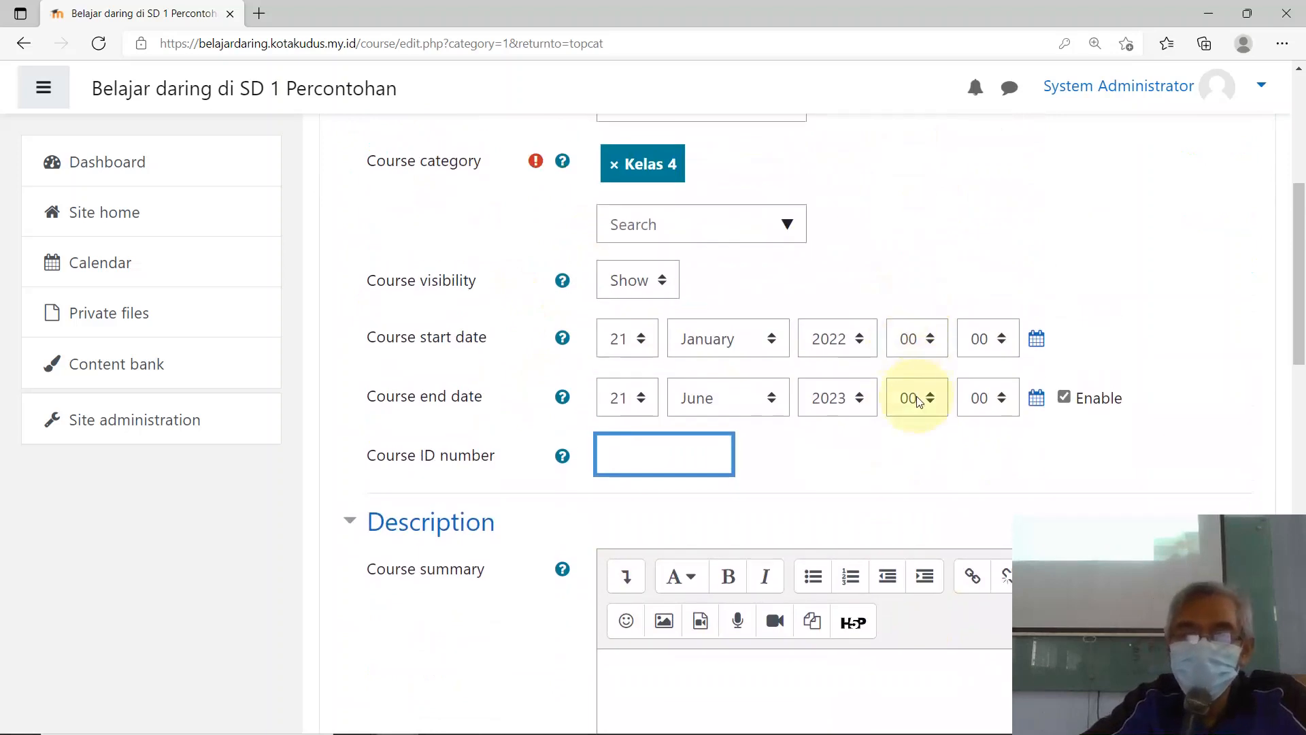
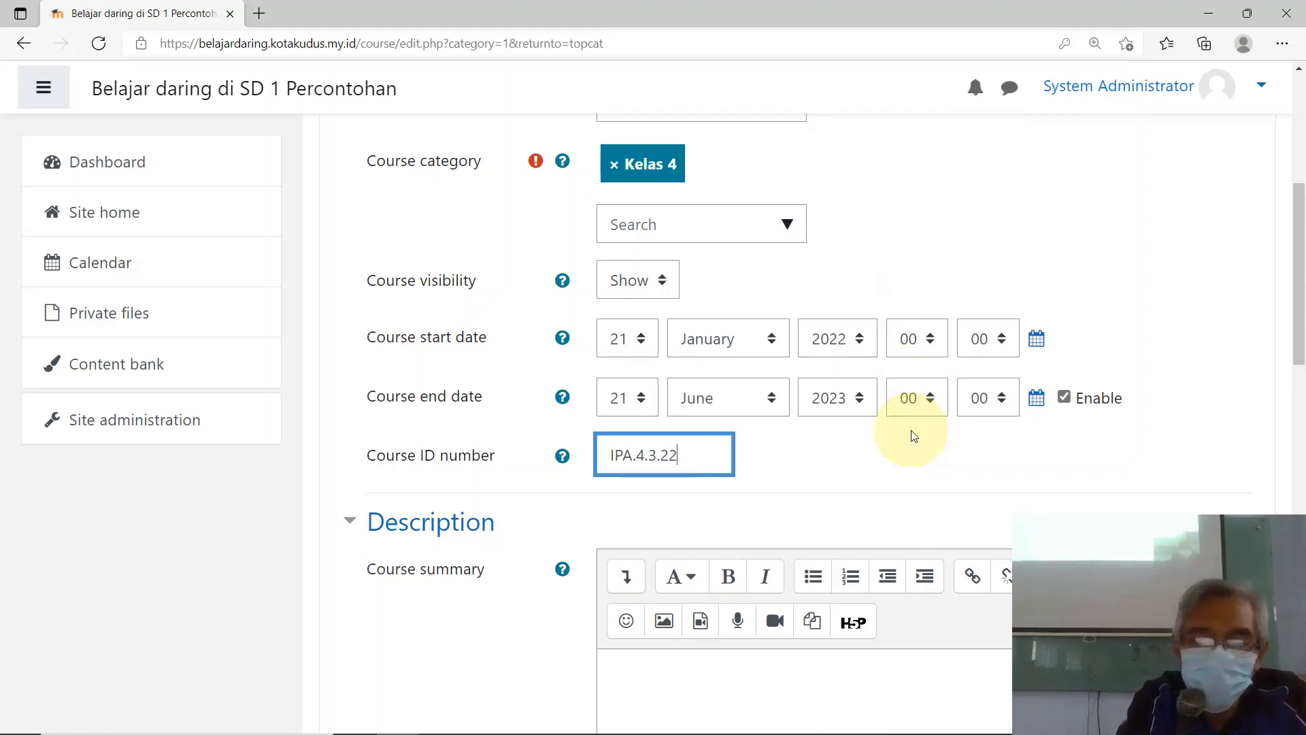
# Step: Correct the course ID by removing the extra '23'
pyautogui.write('23')
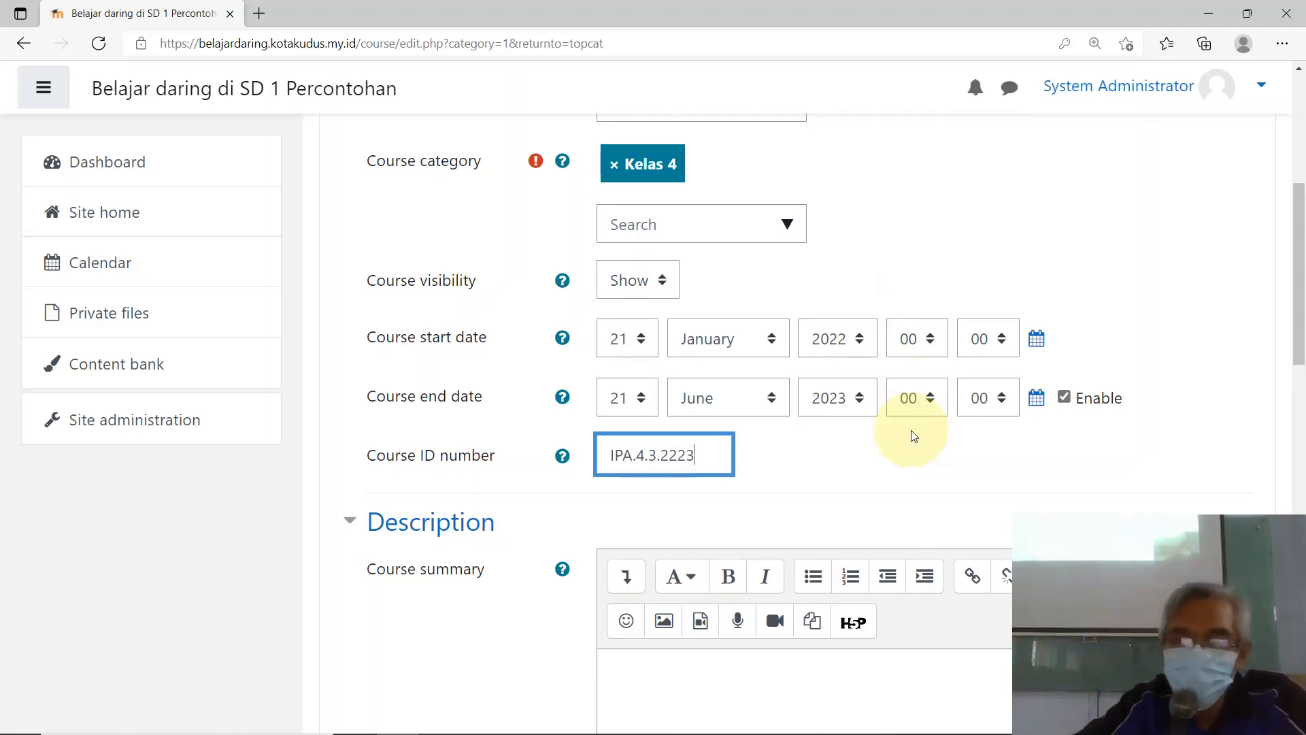
pyautogui.click(676, 456)
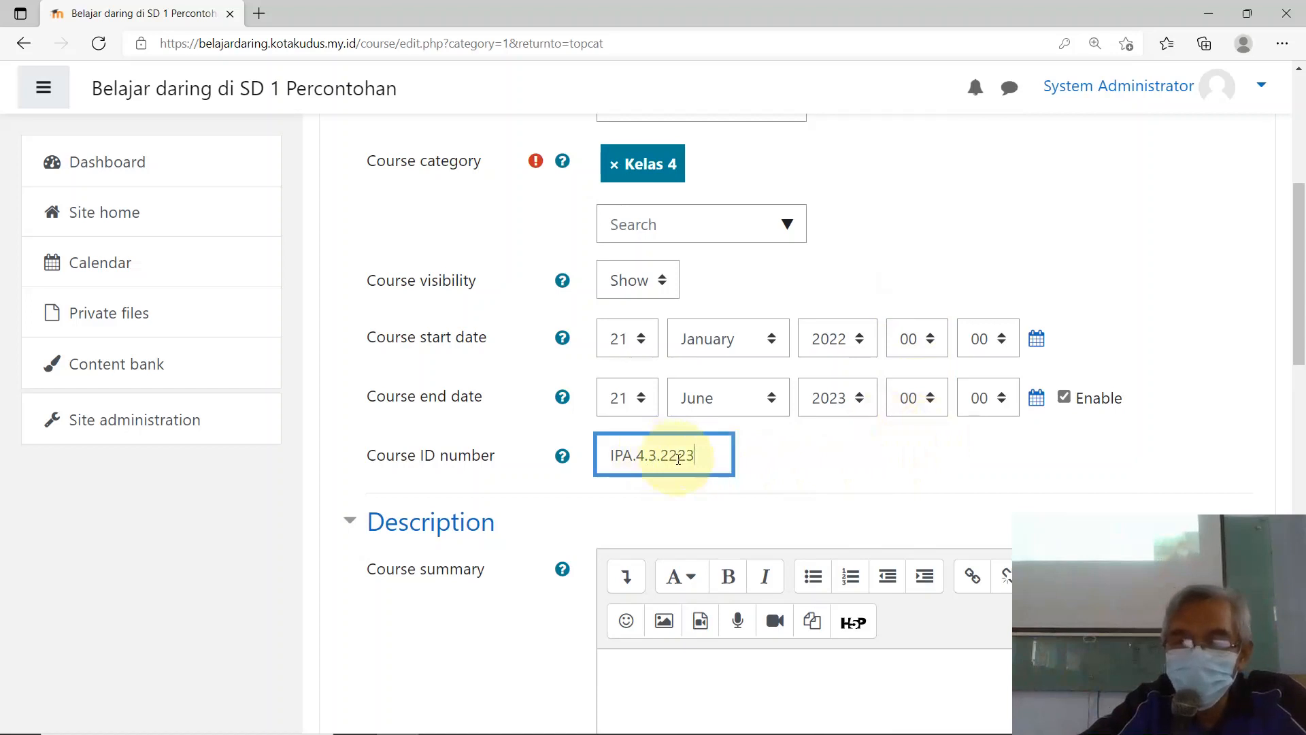
pyautogui.click(700, 452)
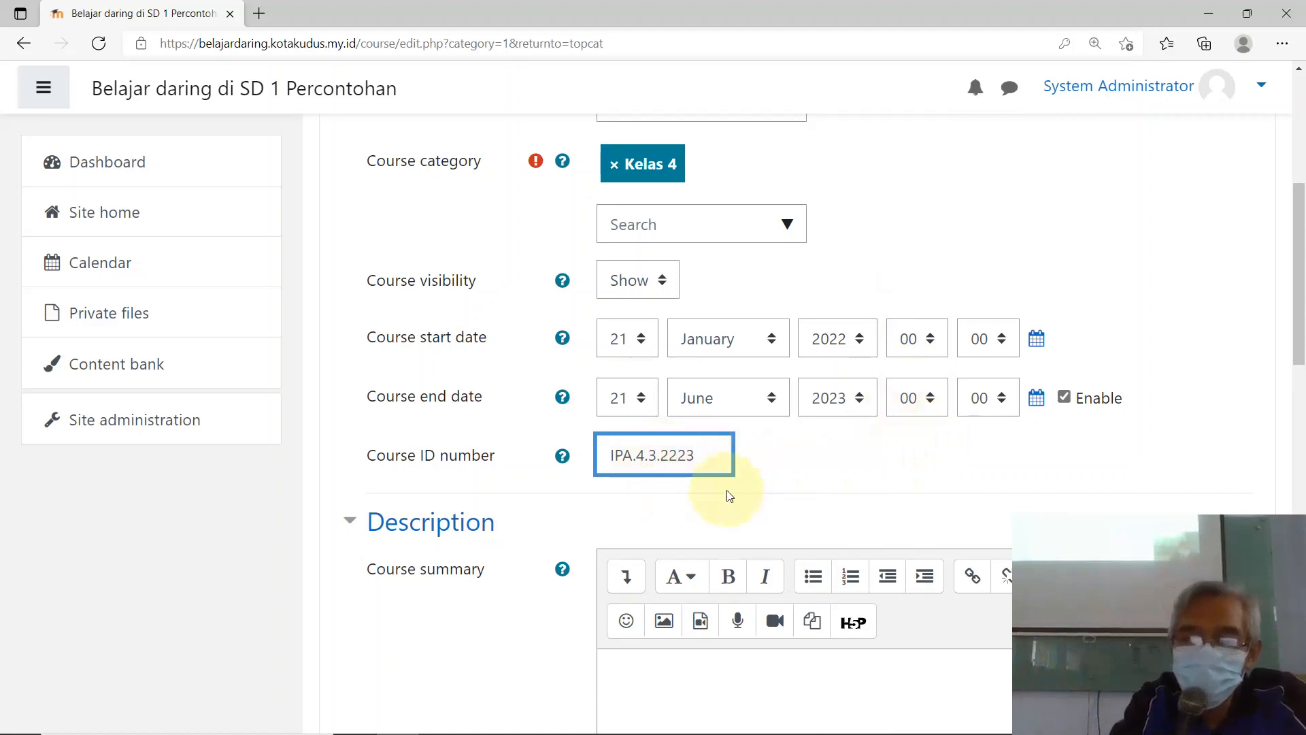
pyautogui.press('BackSpace')
pyautogui.press('BackSpace')
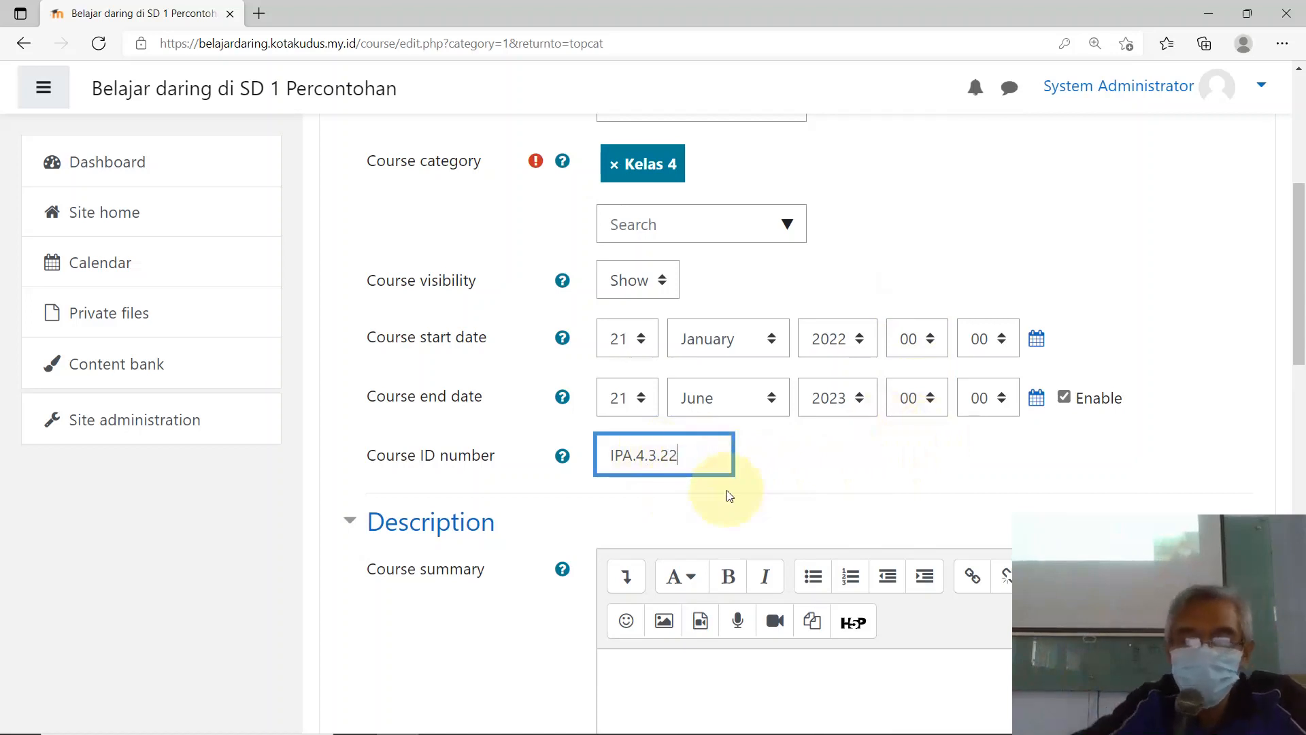
# Step: Enter the course summary 'Pelajaran IPA untuk Klas 4 Tahun 2022/2023'
pyautogui.scroll(-3, 680, 408)
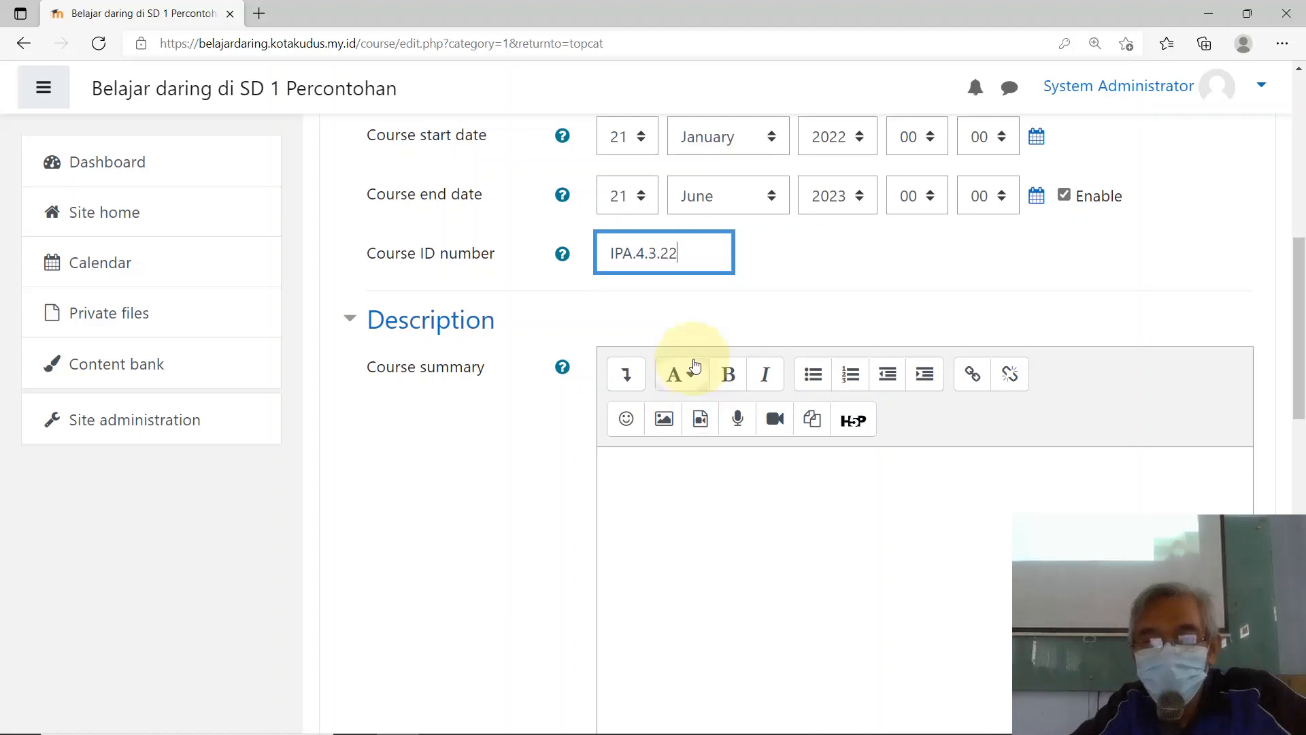
pyautogui.scroll(3, 691, 361)
pyautogui.scroll(3, 691, 362)
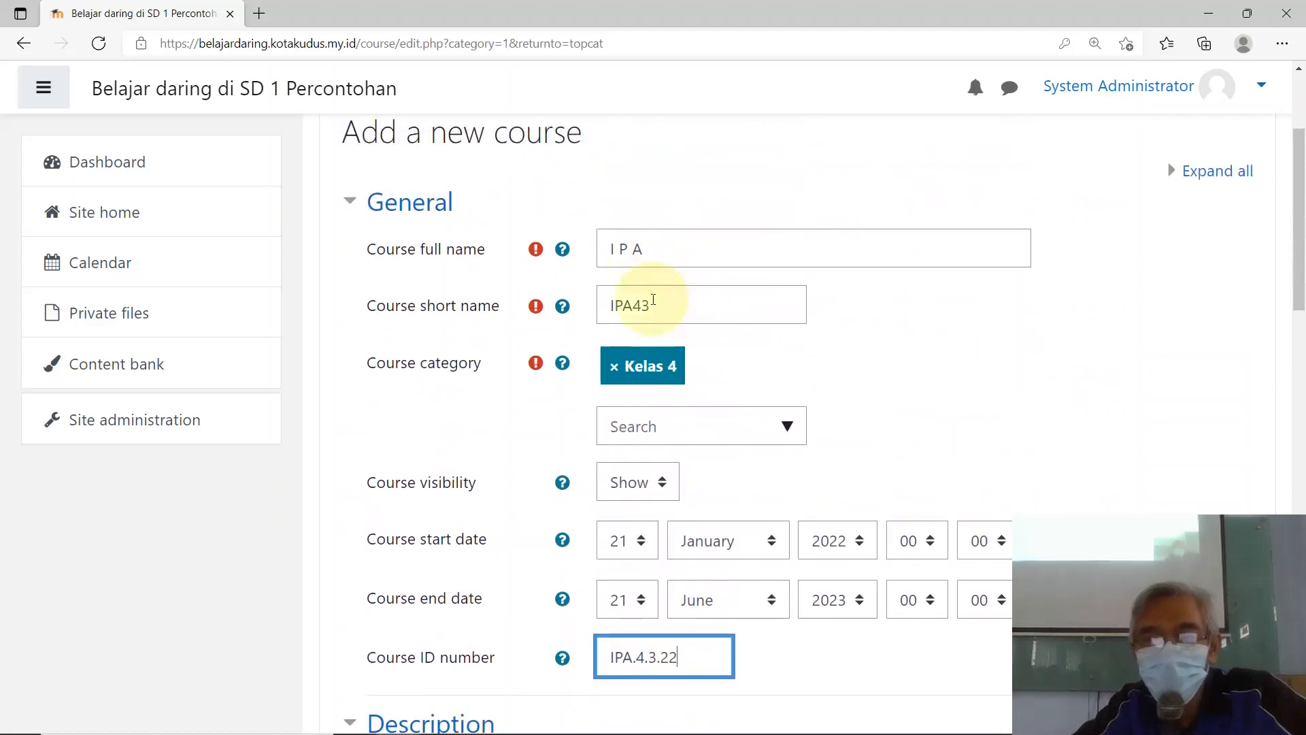
pyautogui.scroll(-3, 622, 530)
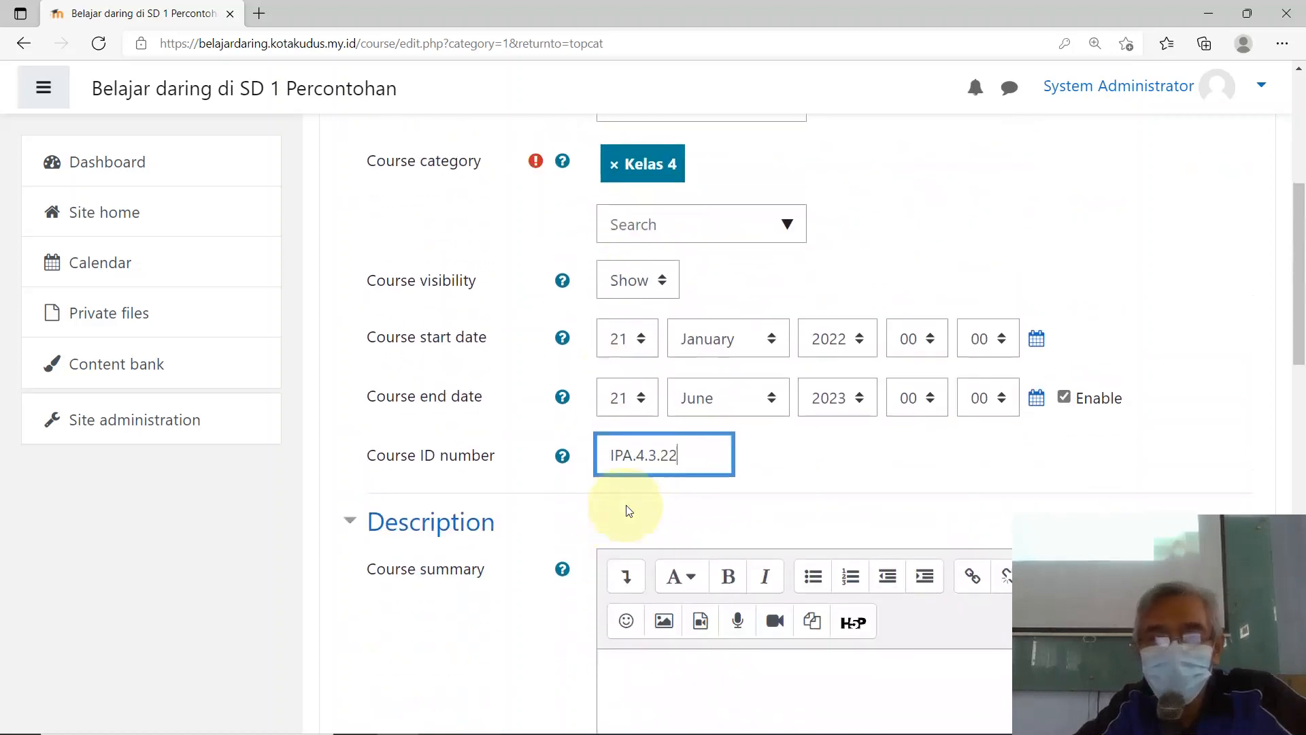
pyautogui.scroll(-5, 660, 456)
pyautogui.click(682, 312)
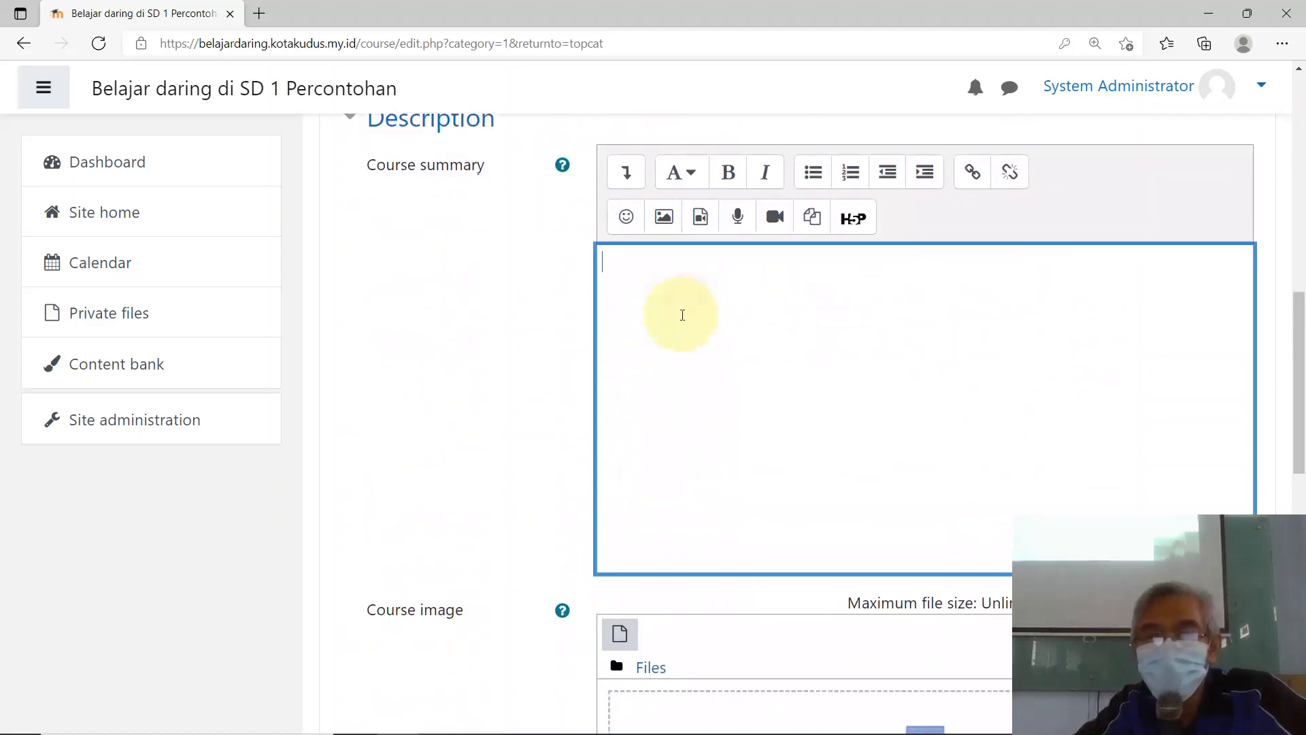
pyautogui.scroll(1, 753, 321)
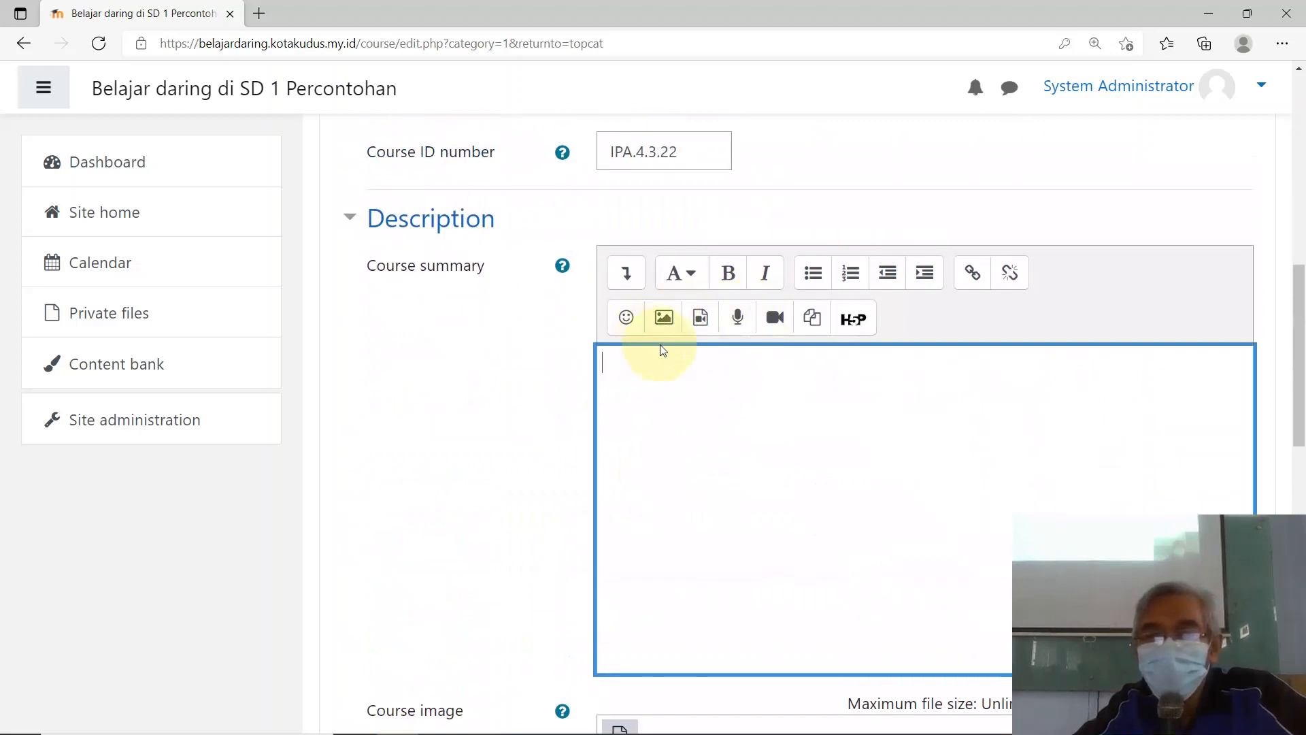
pyautogui.scroll(7, 763, 403)
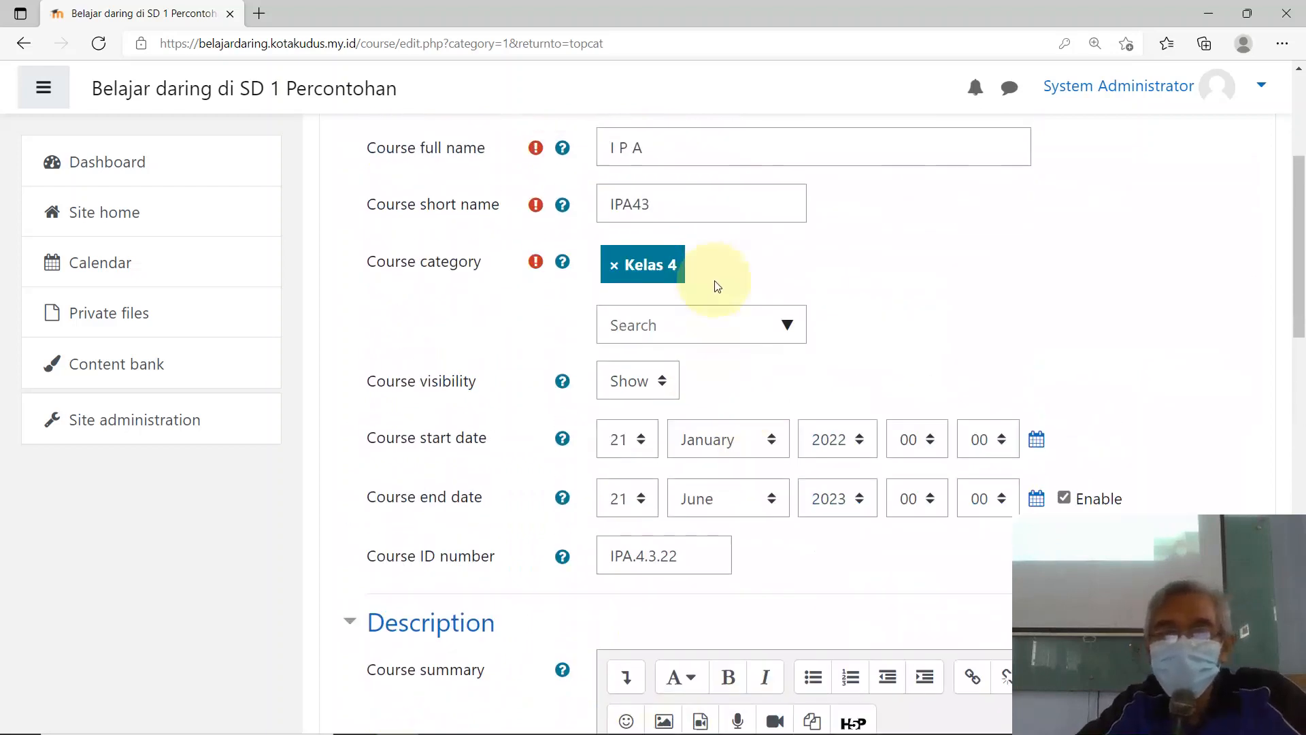
pyautogui.scroll(-7, 691, 666)
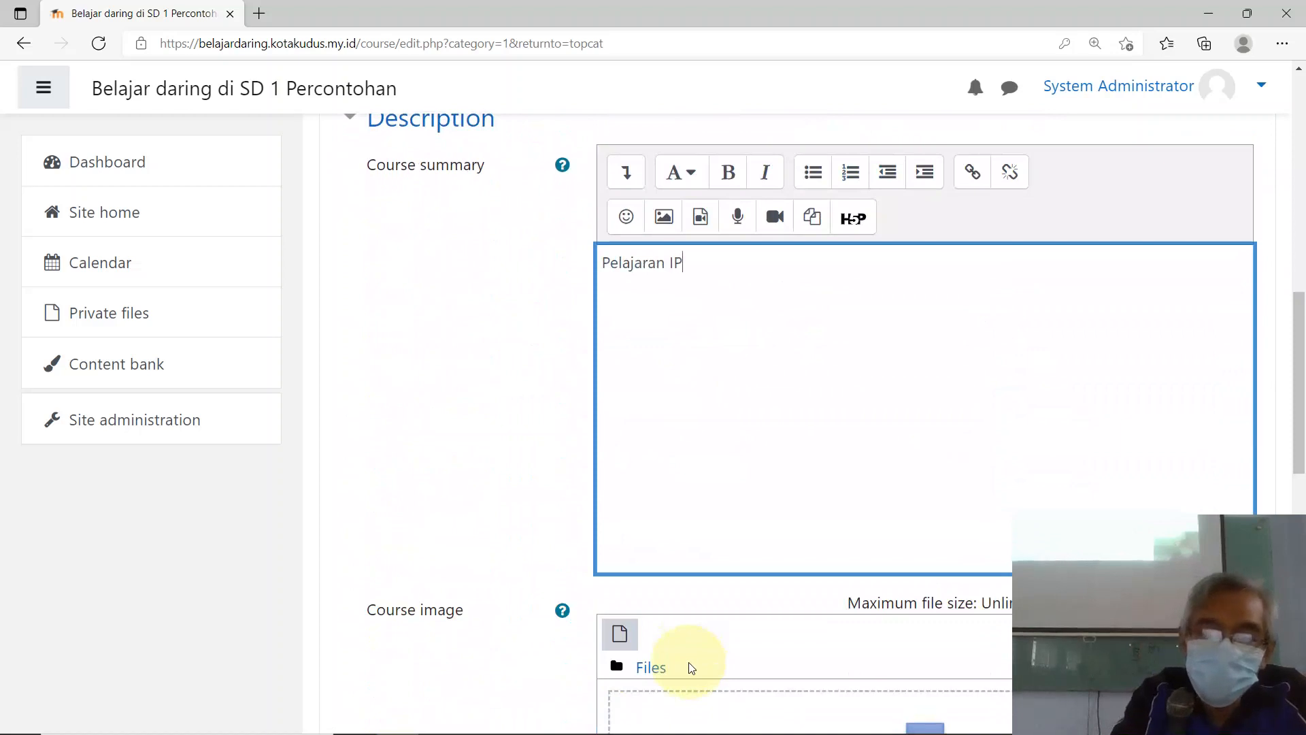
pyautogui.write('ntuk')
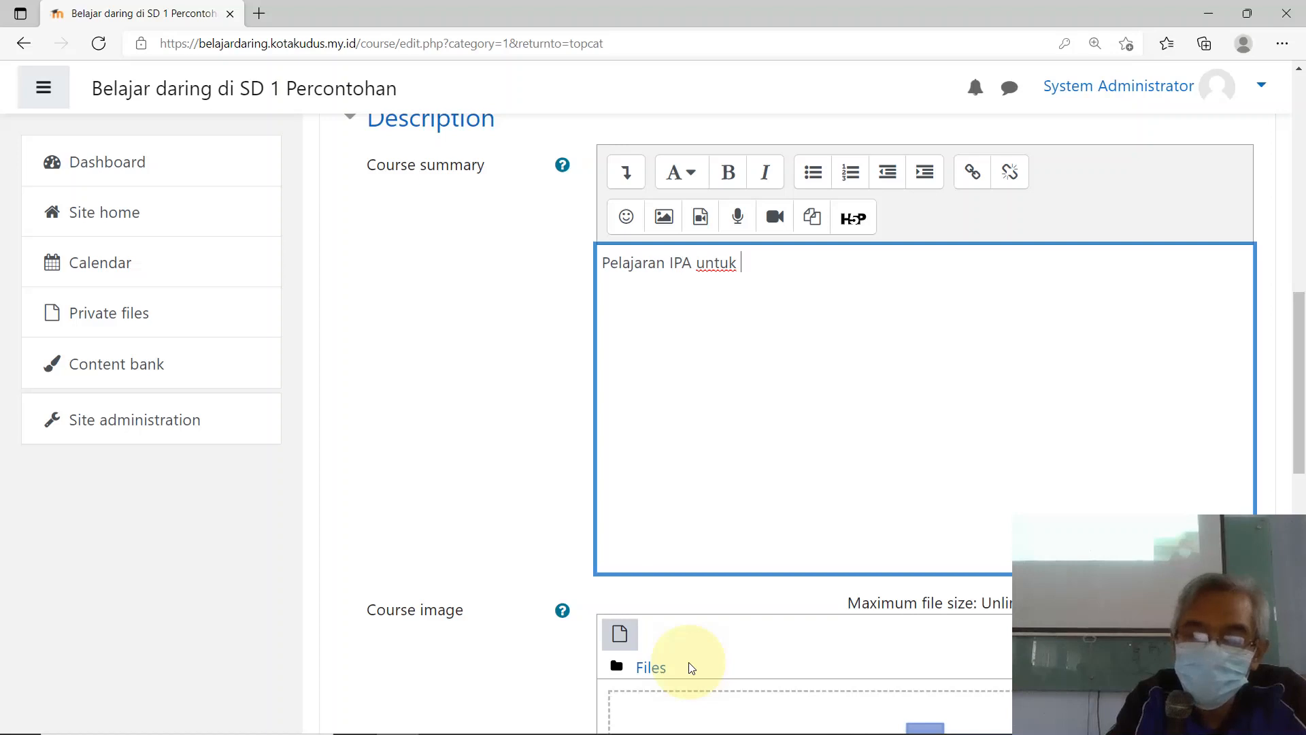
pyautogui.write(' Klas $')
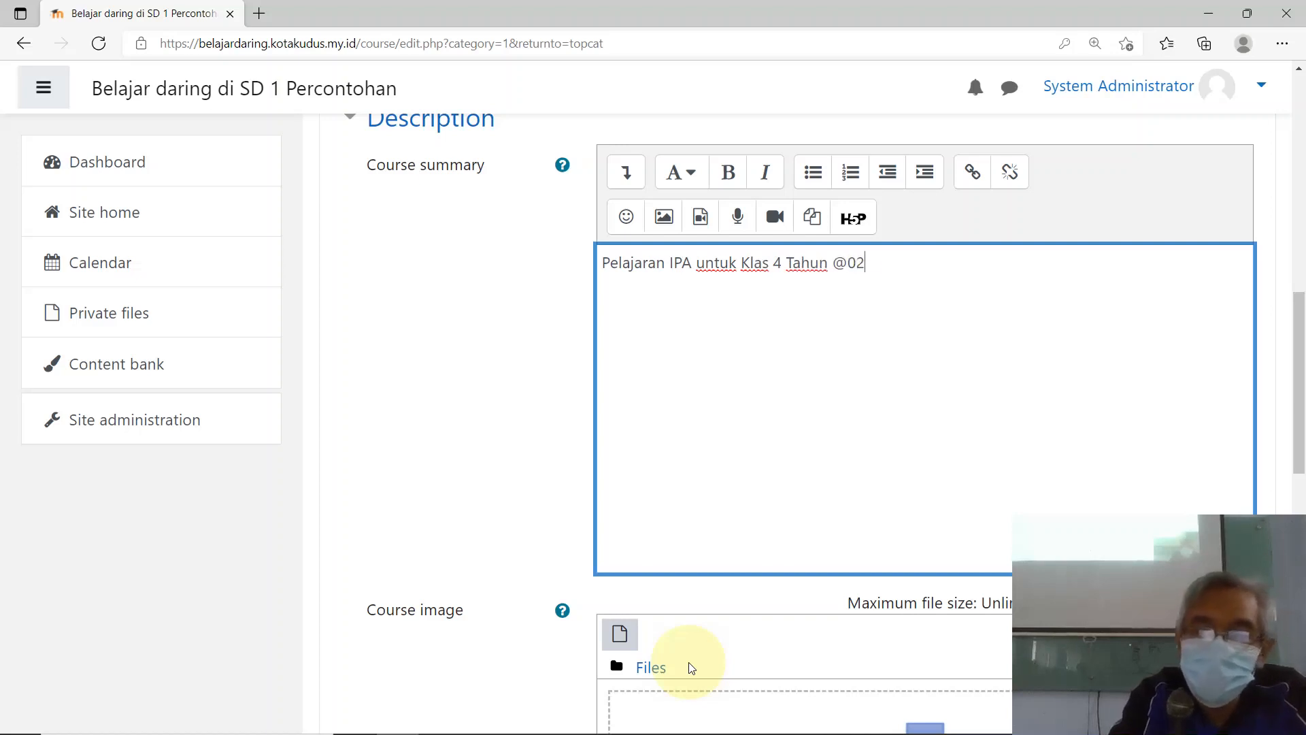
pyautogui.press('BackSpace')
pyautogui.press('BackSpace')
pyautogui.press('BackSpace')
pyautogui.press('BackSpace')
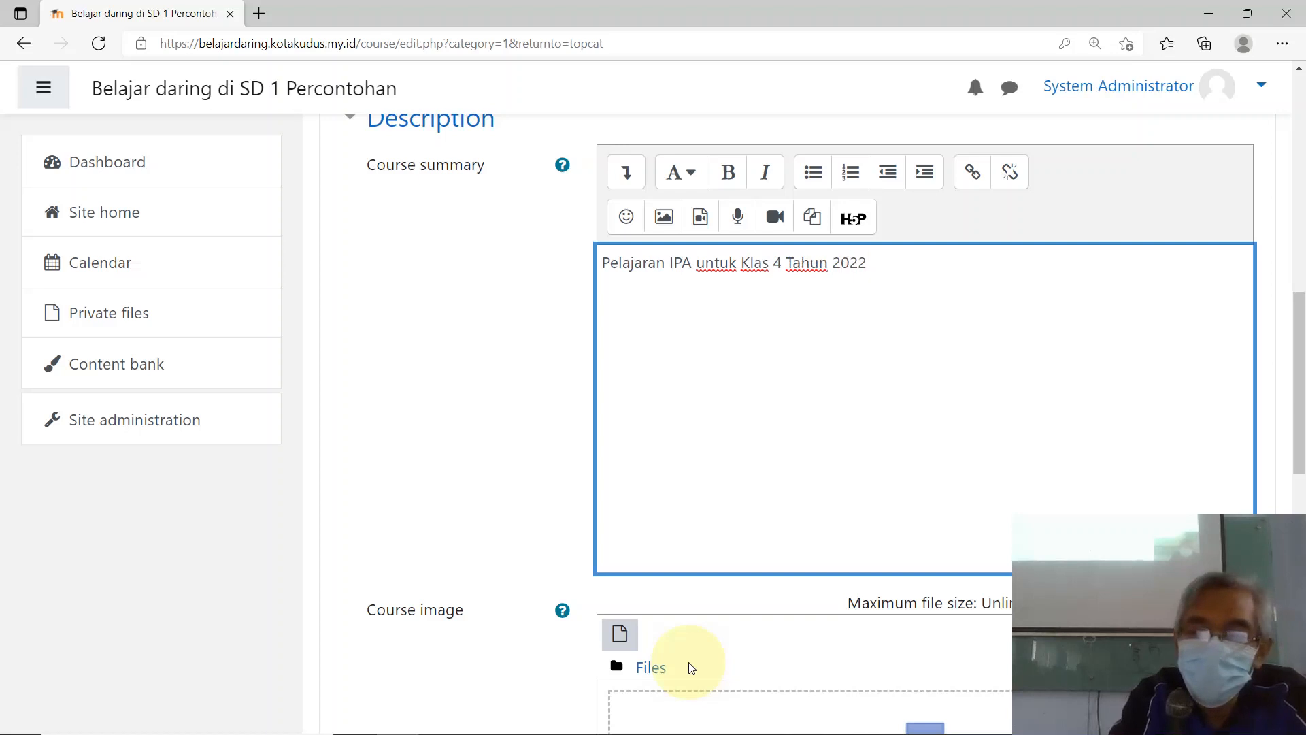
pyautogui.write('2022/202')
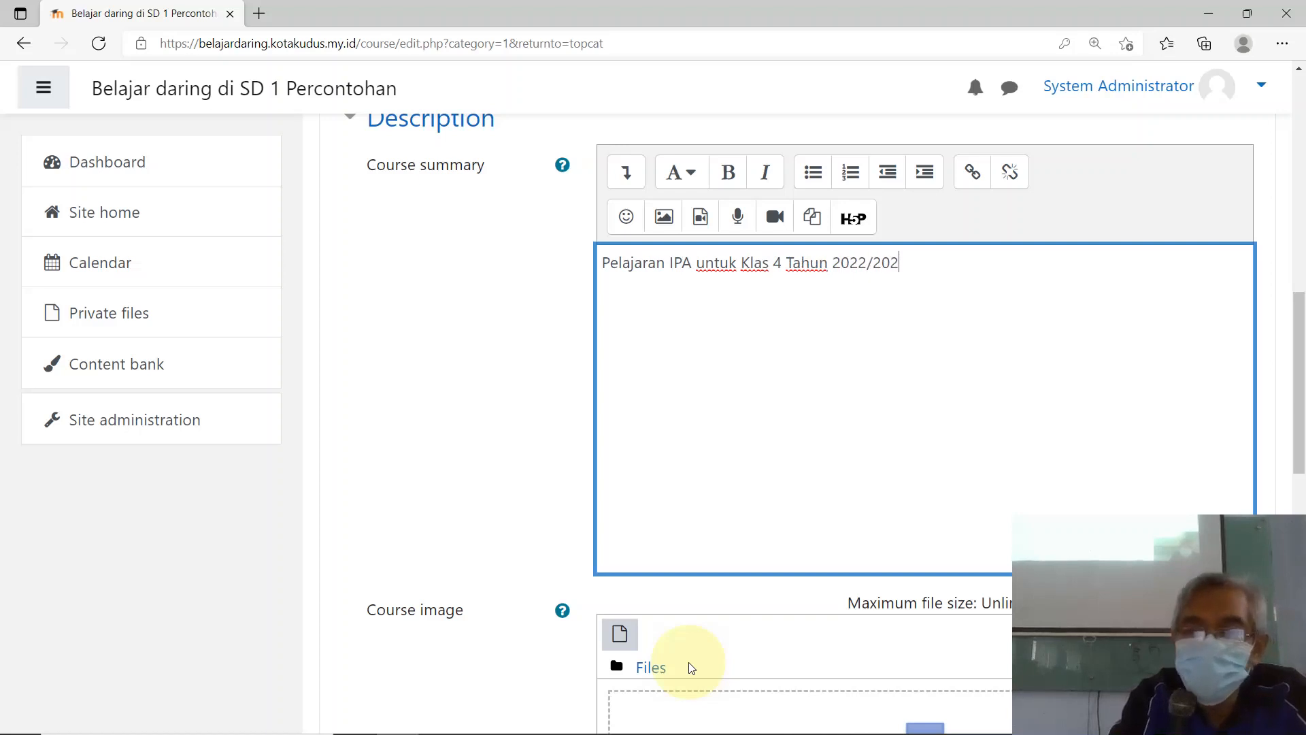
pyautogui.write('3')
pyautogui.scroll(-5, 707, 687)
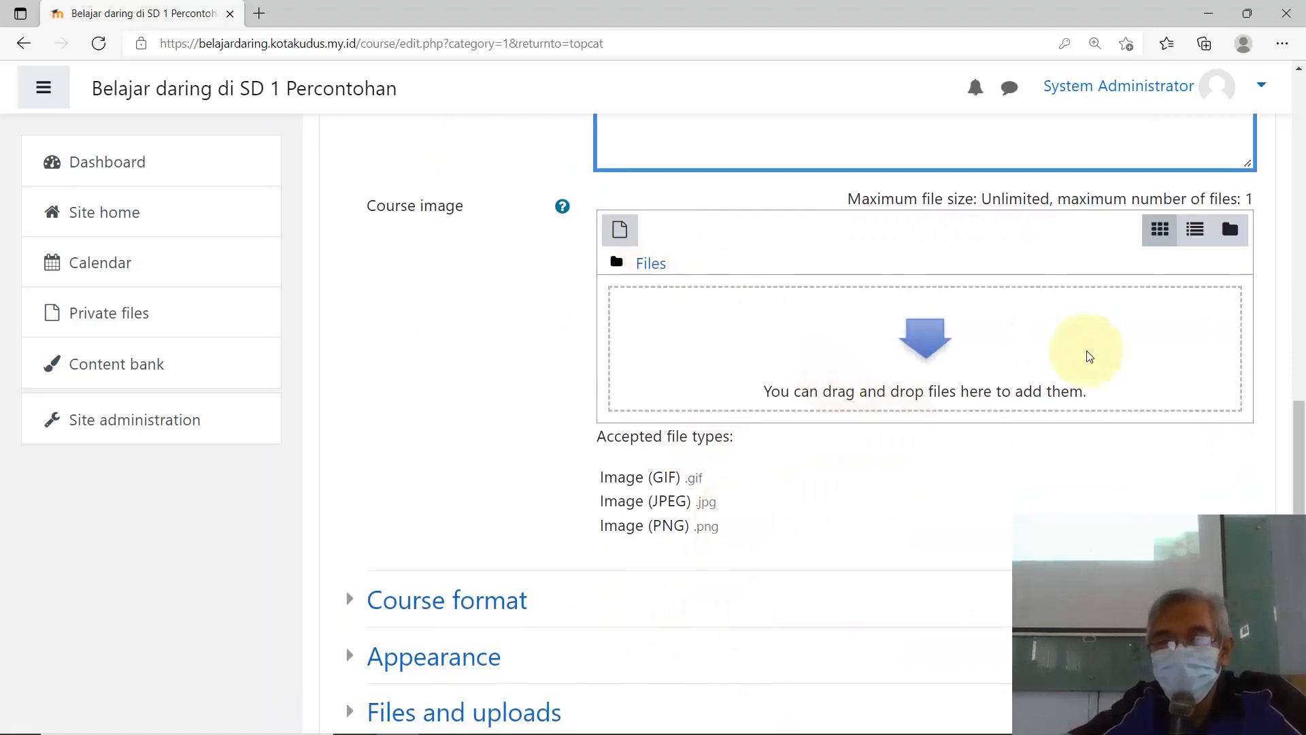
# Step: In a new Edge tab, search the web for 'science elementary school'
pyautogui.click(259, 13)
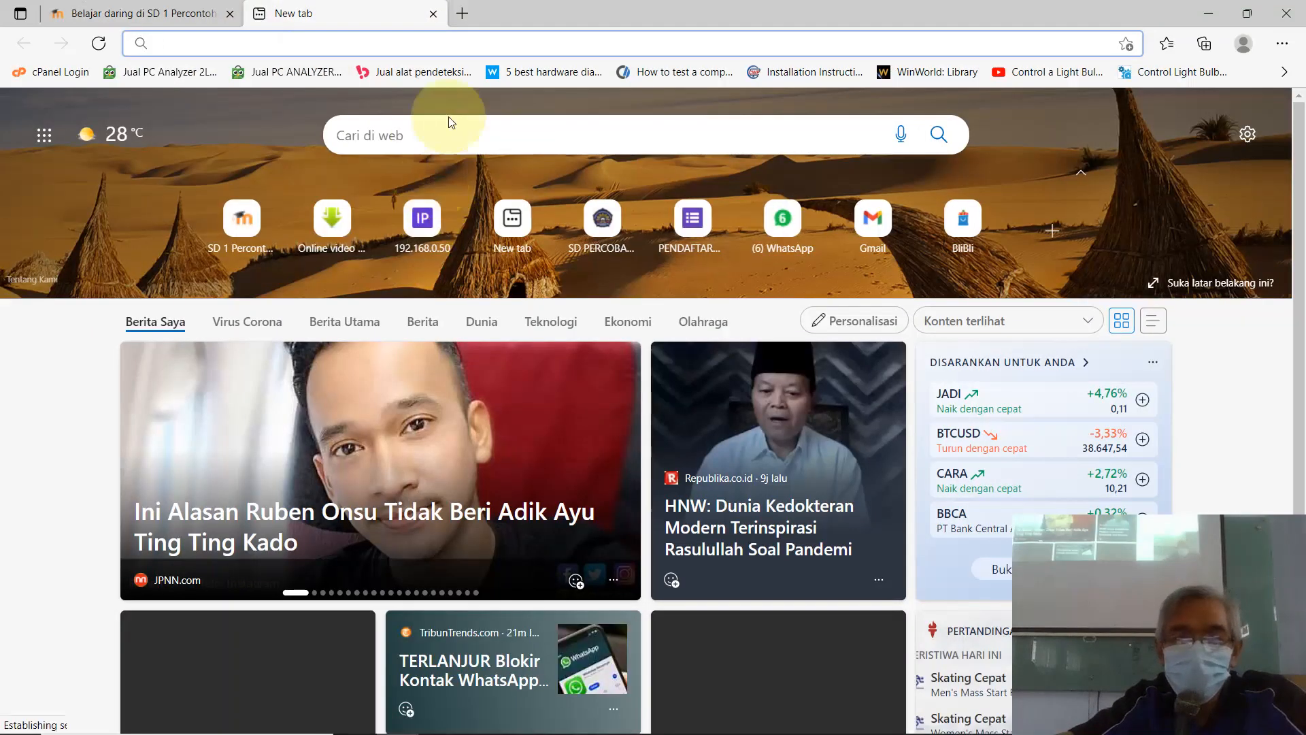
pyautogui.click(429, 145)
pyautogui.write('s')
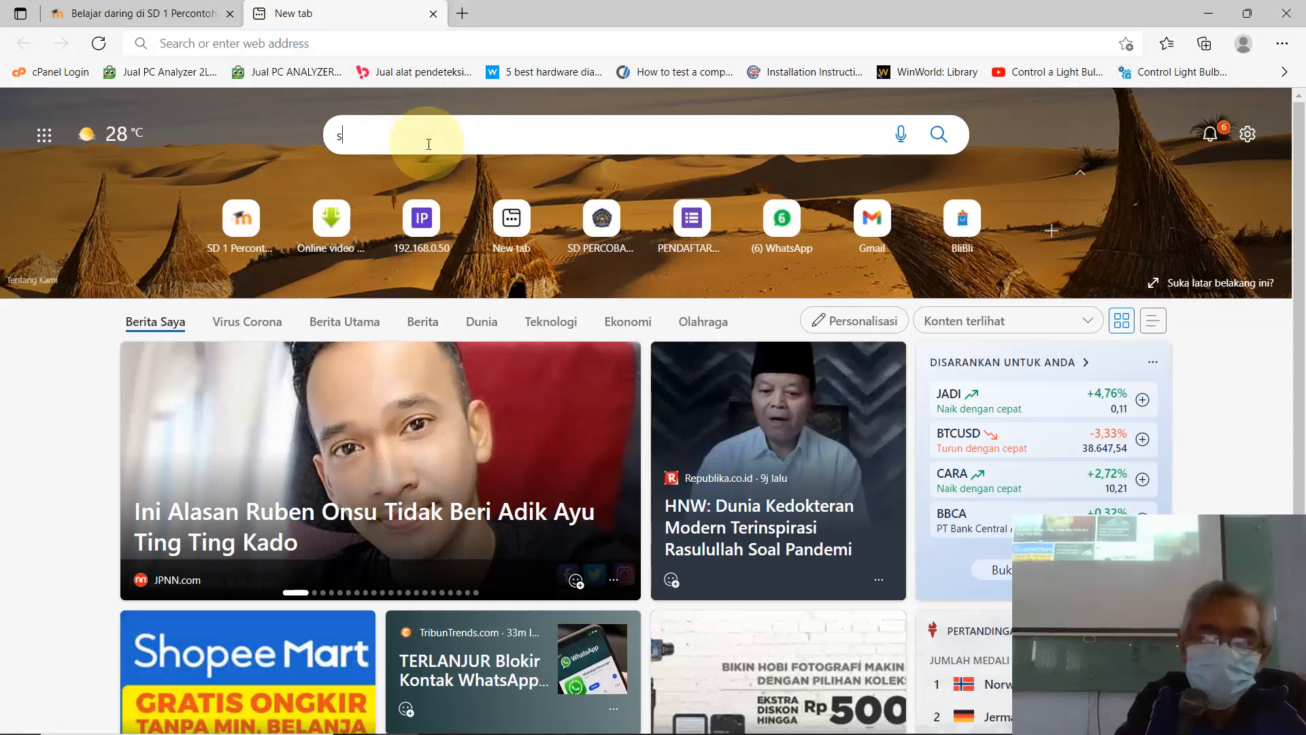
pyautogui.write('cience ')
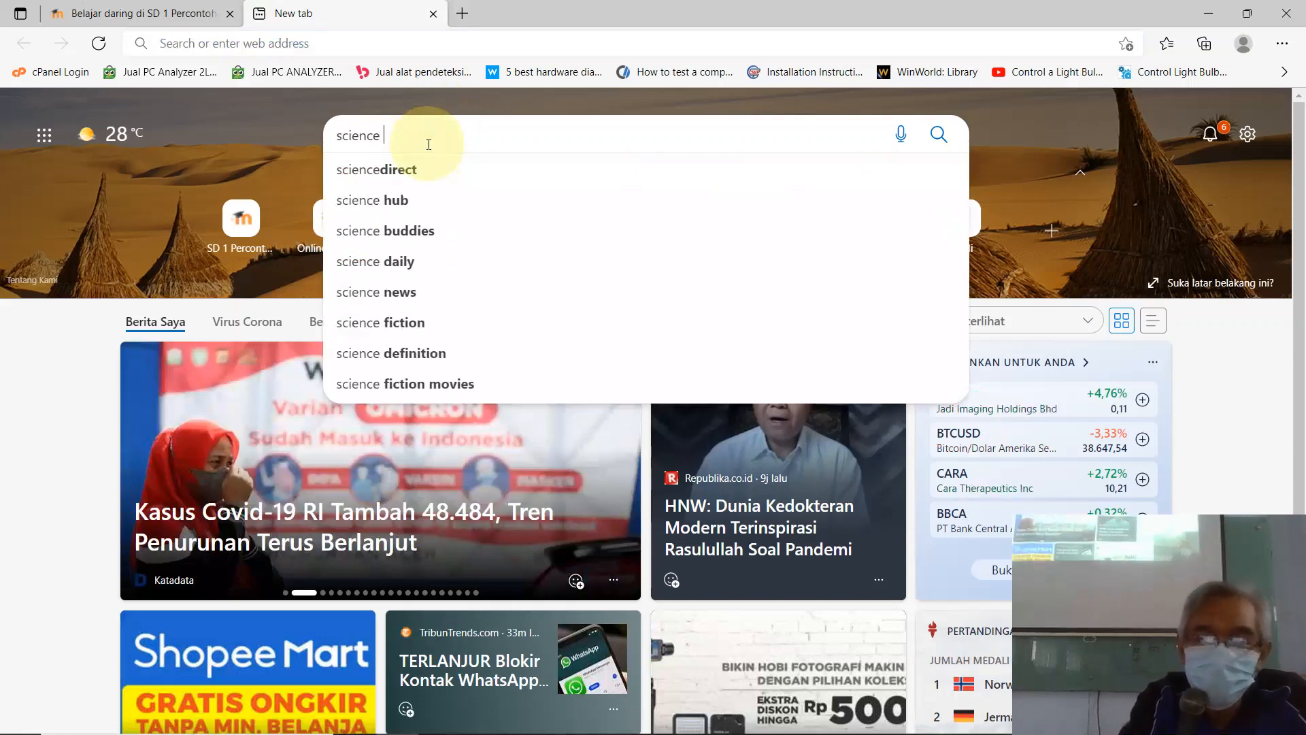
pyautogui.write('elem')
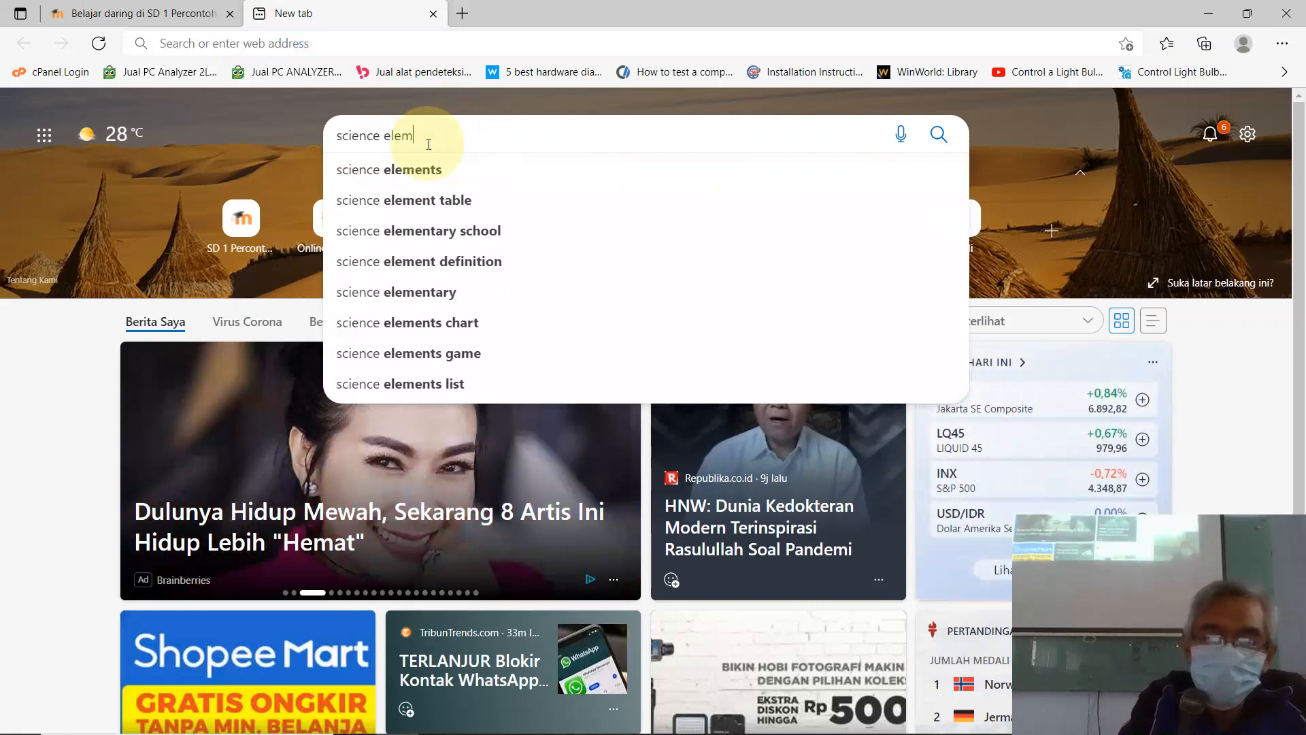
pyautogui.write('tar')
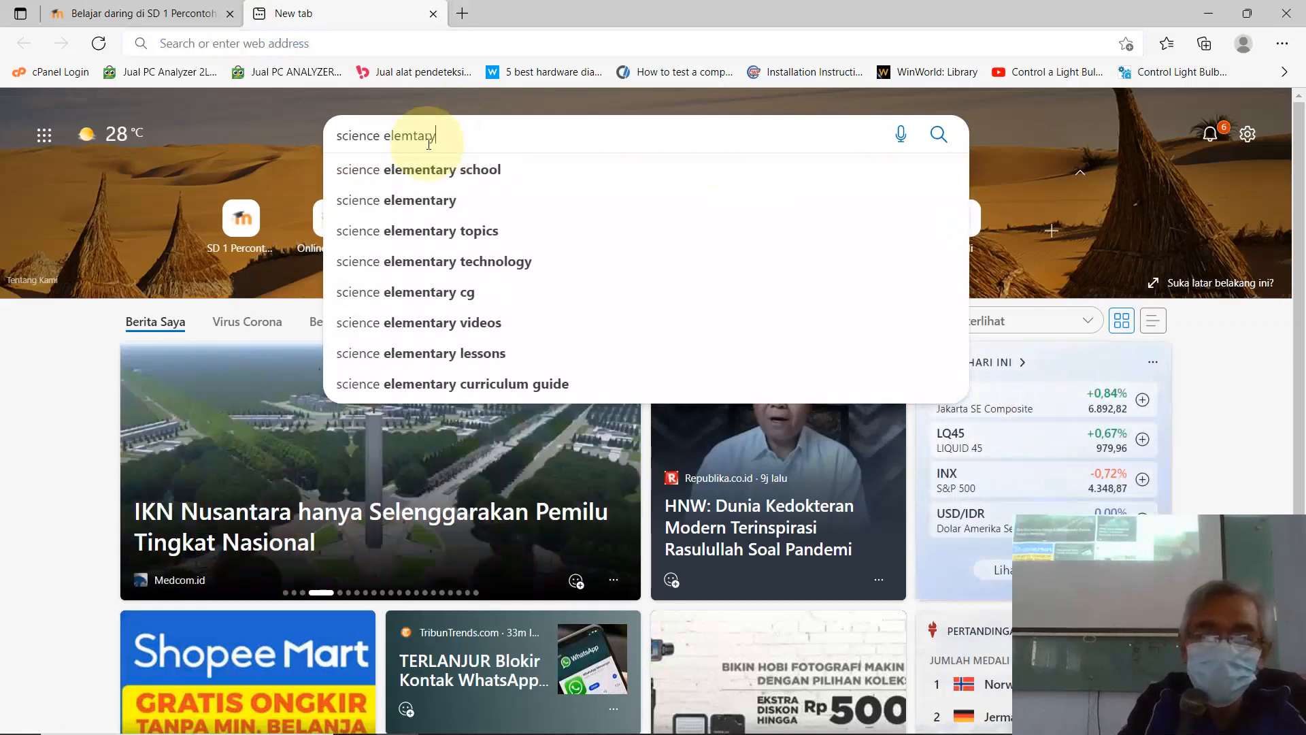
pyautogui.write('y')
pyautogui.click(395, 178)
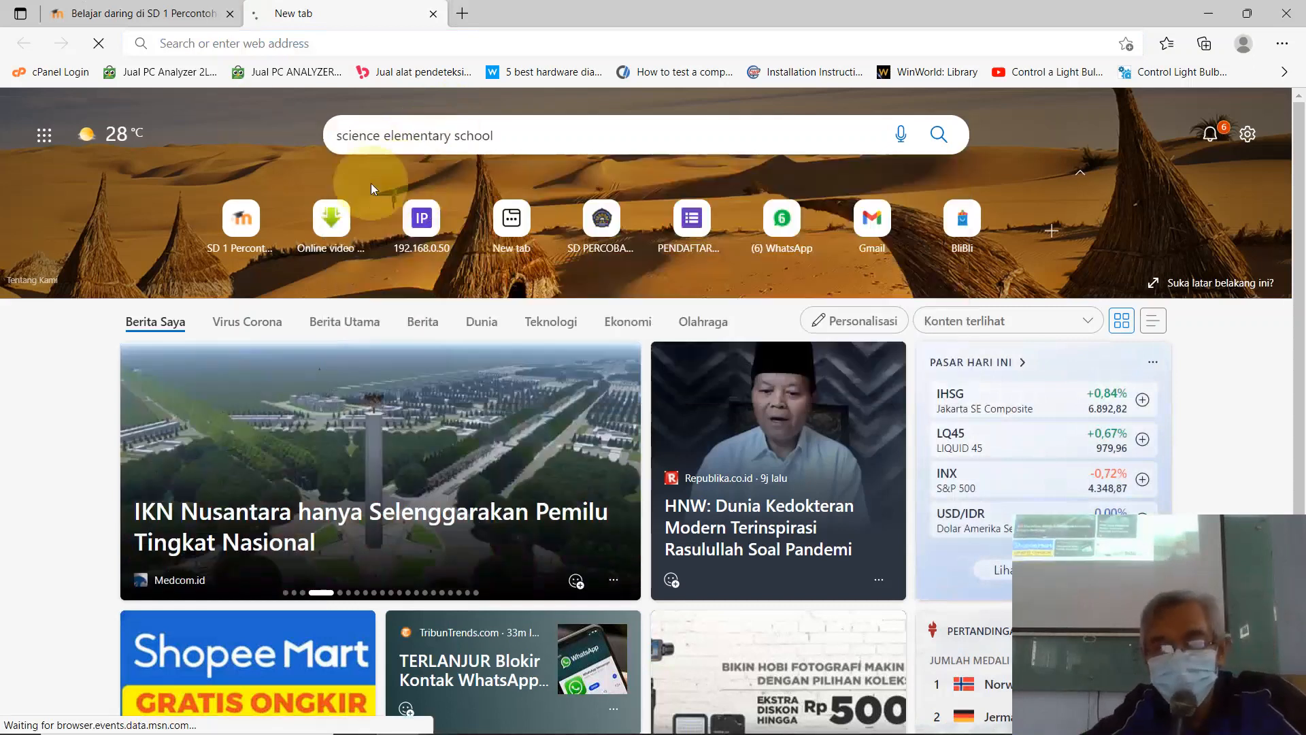
# Step: Replace the search query with 'IPA klas 4' and run it
pyautogui.scroll(-3, 565, 357)
pyautogui.scroll(-7, 559, 351)
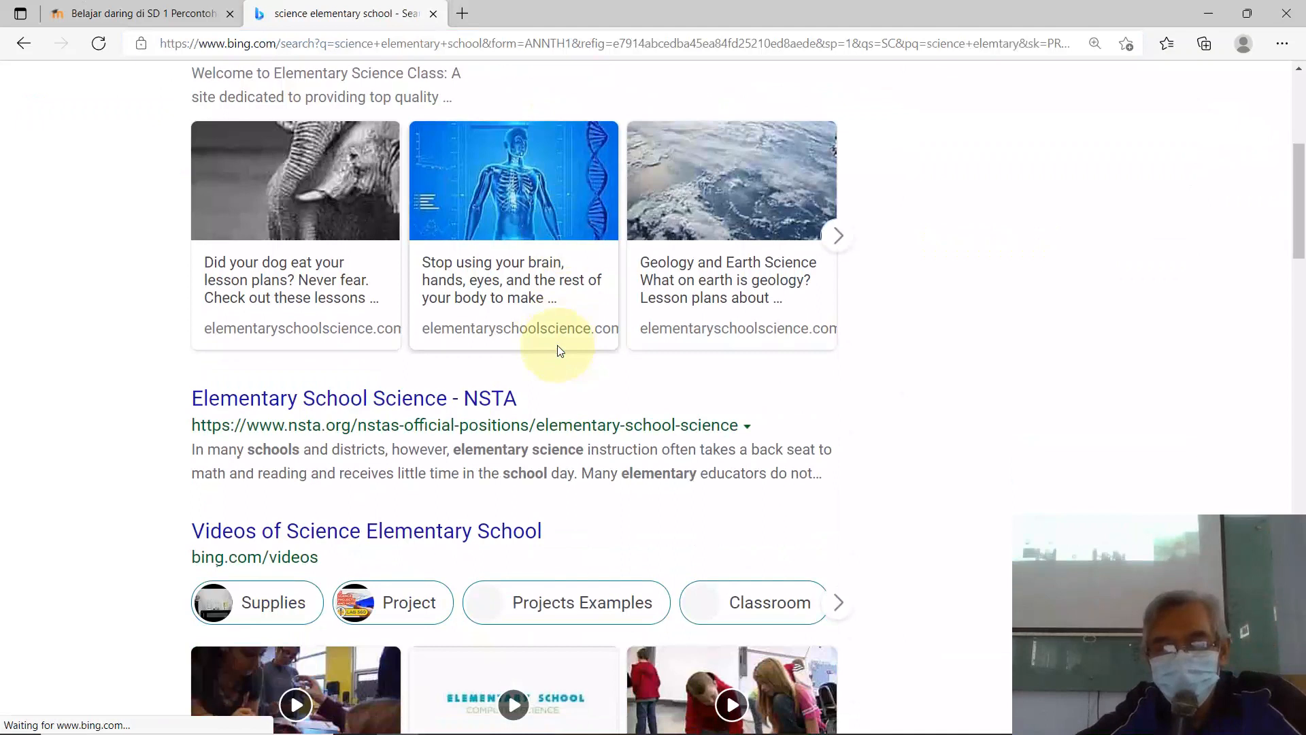
pyautogui.scroll(-4, 565, 354)
pyautogui.scroll(15, 569, 356)
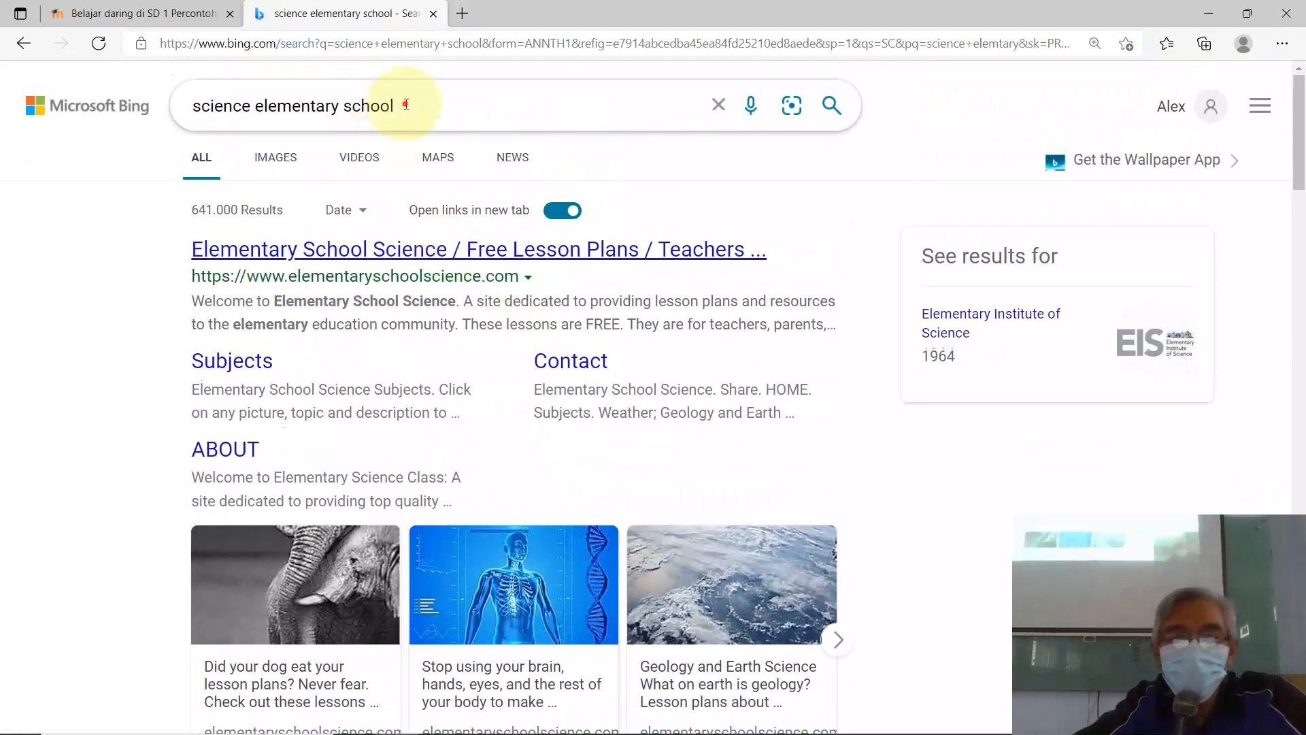
pyautogui.moveTo(417, 111); pyautogui.dragTo(125, 136)
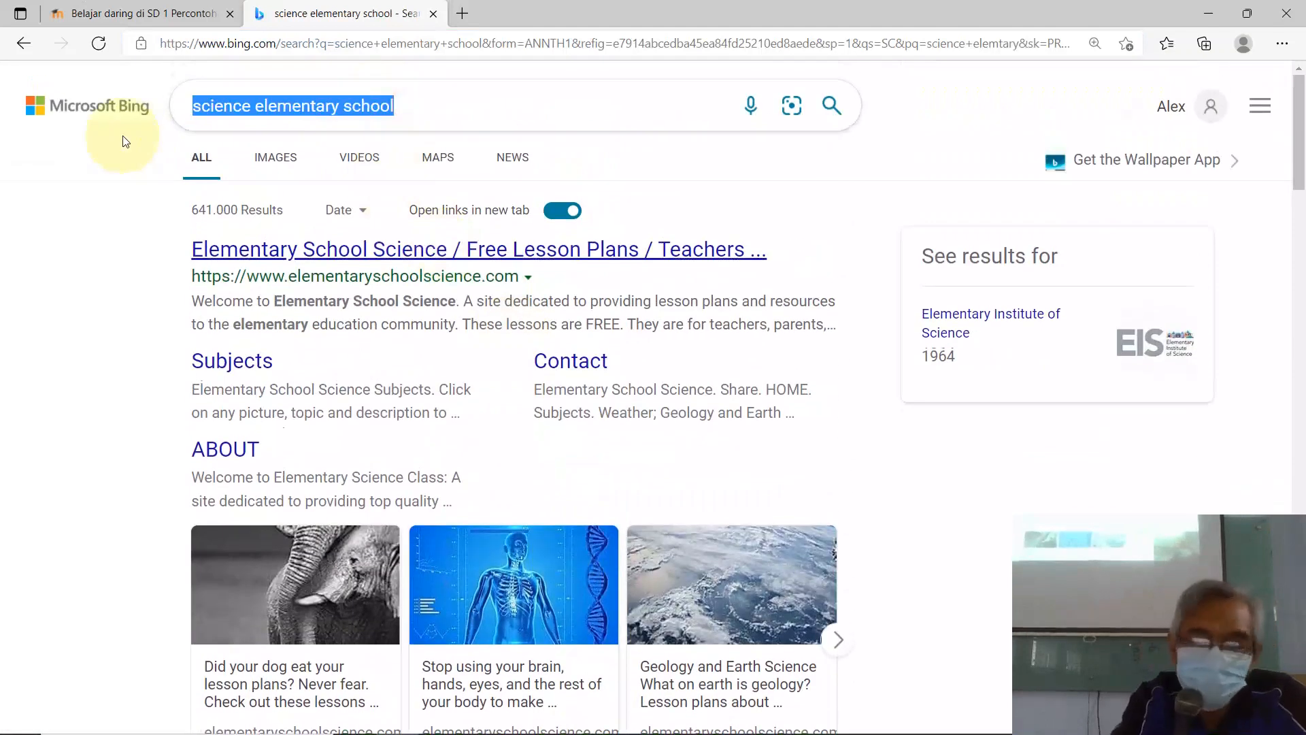
pyautogui.write('IP')
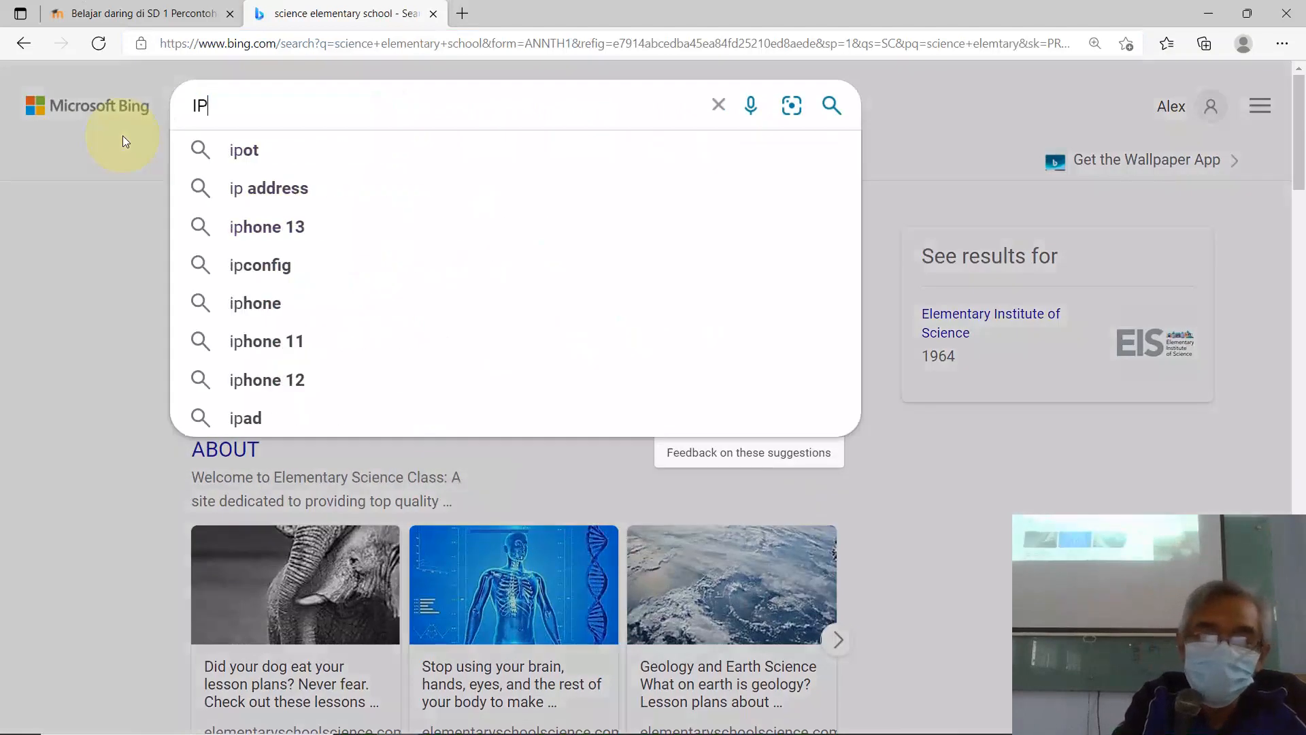
pyautogui.write('A ')
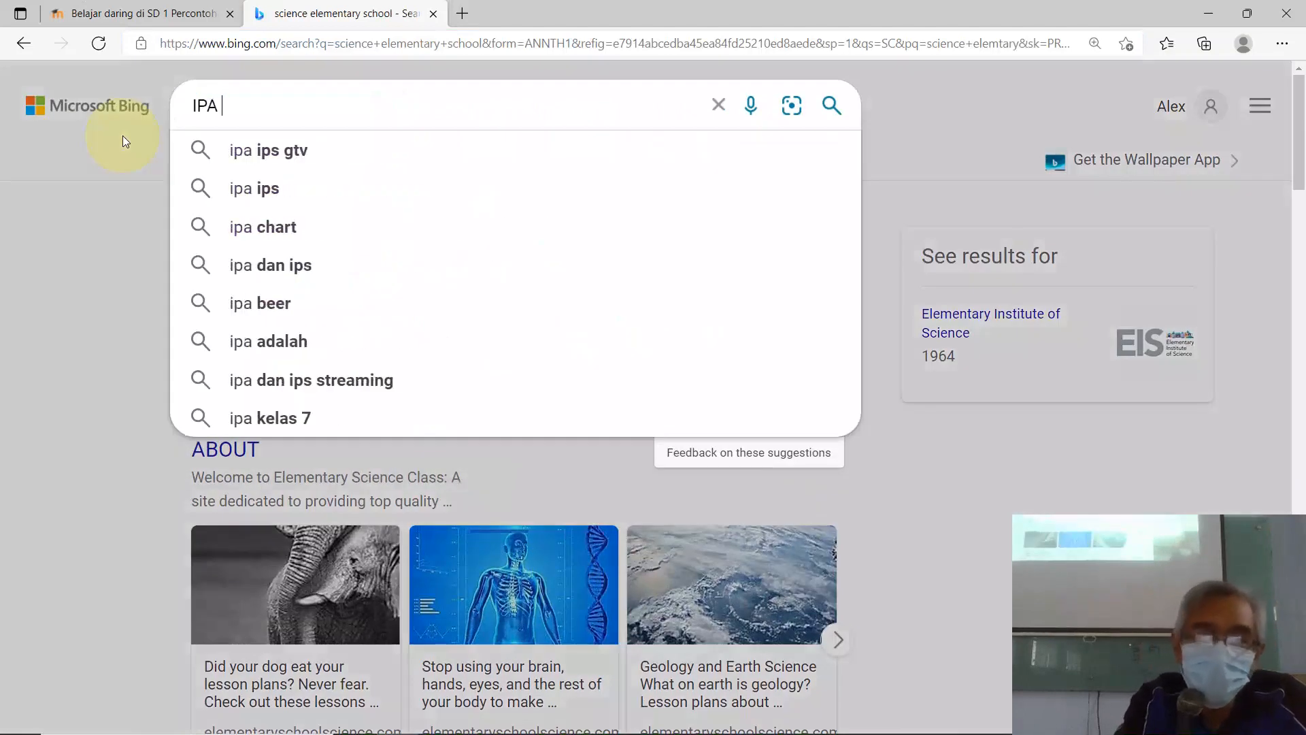
pyautogui.write('klas ')
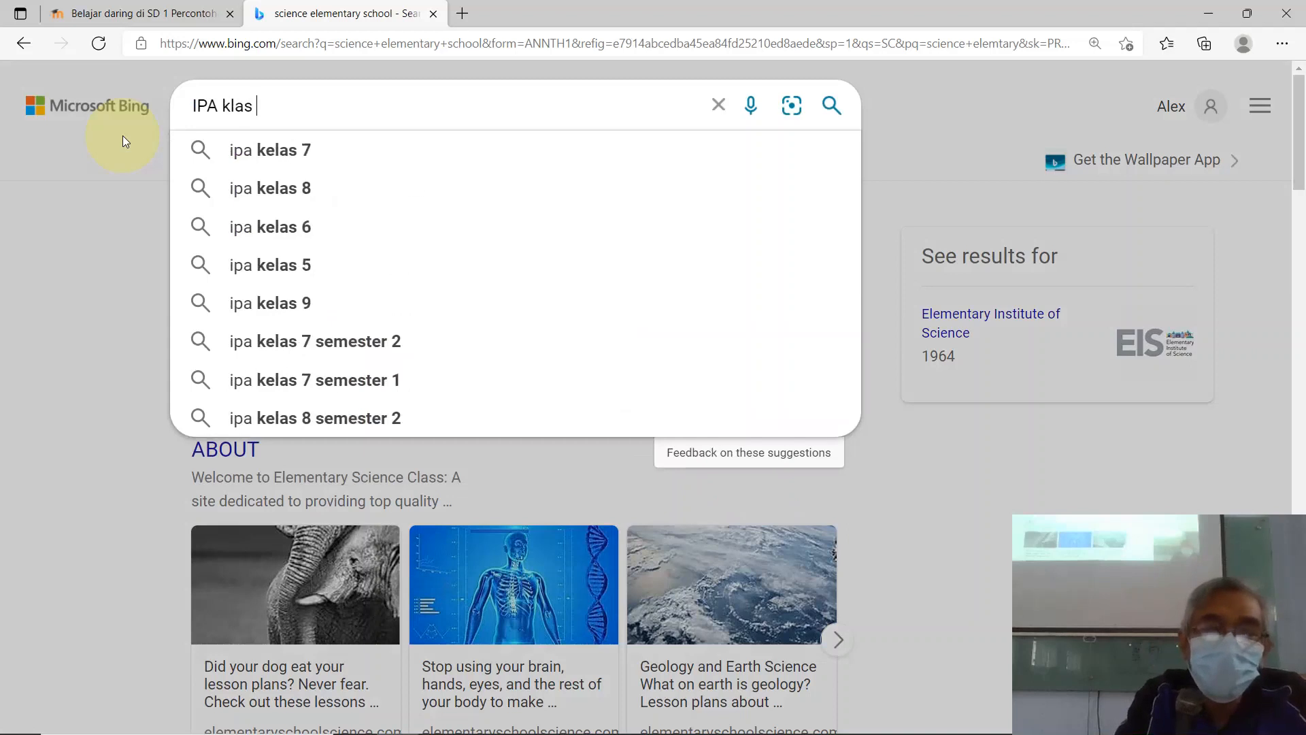
pyautogui.write('s')
pyautogui.press('BackSpace')
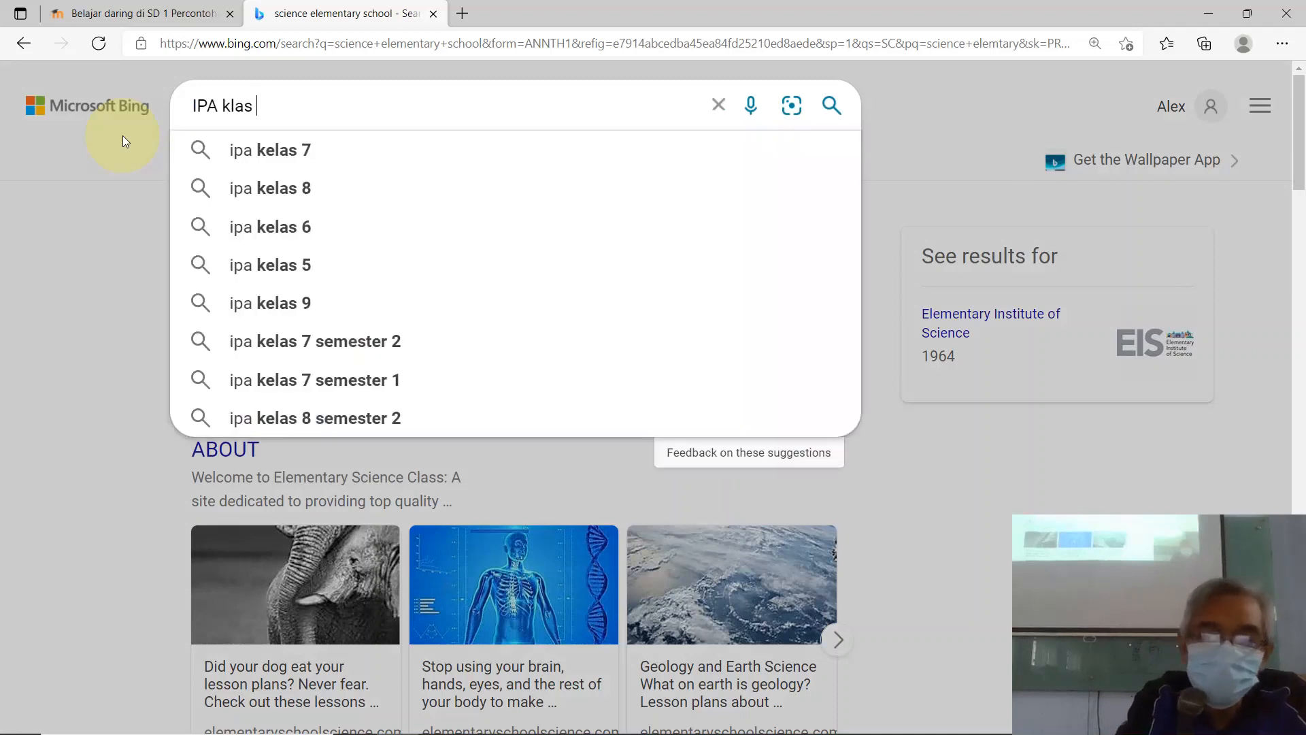
pyautogui.write('4')
pyautogui.press('Return')
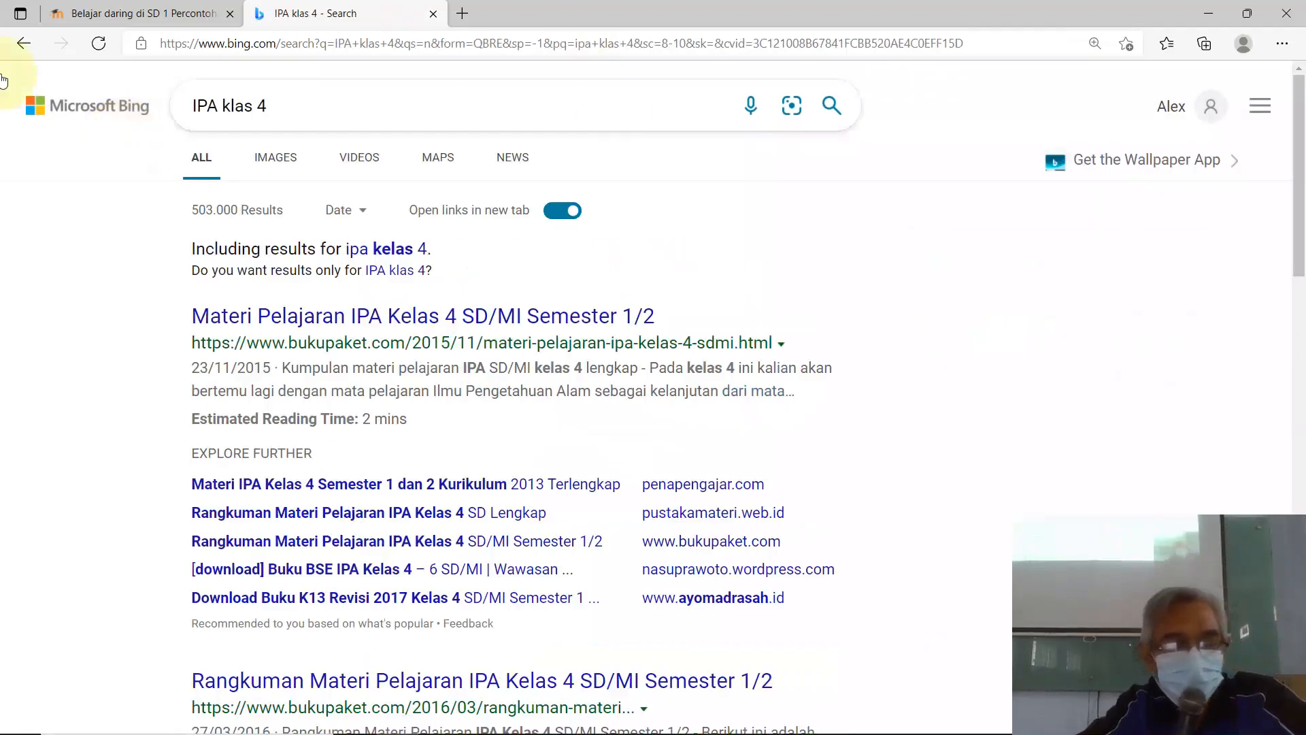
# Step: Switch to Bing image results for 'IPA klas 4' and browse them
pyautogui.click(291, 169)
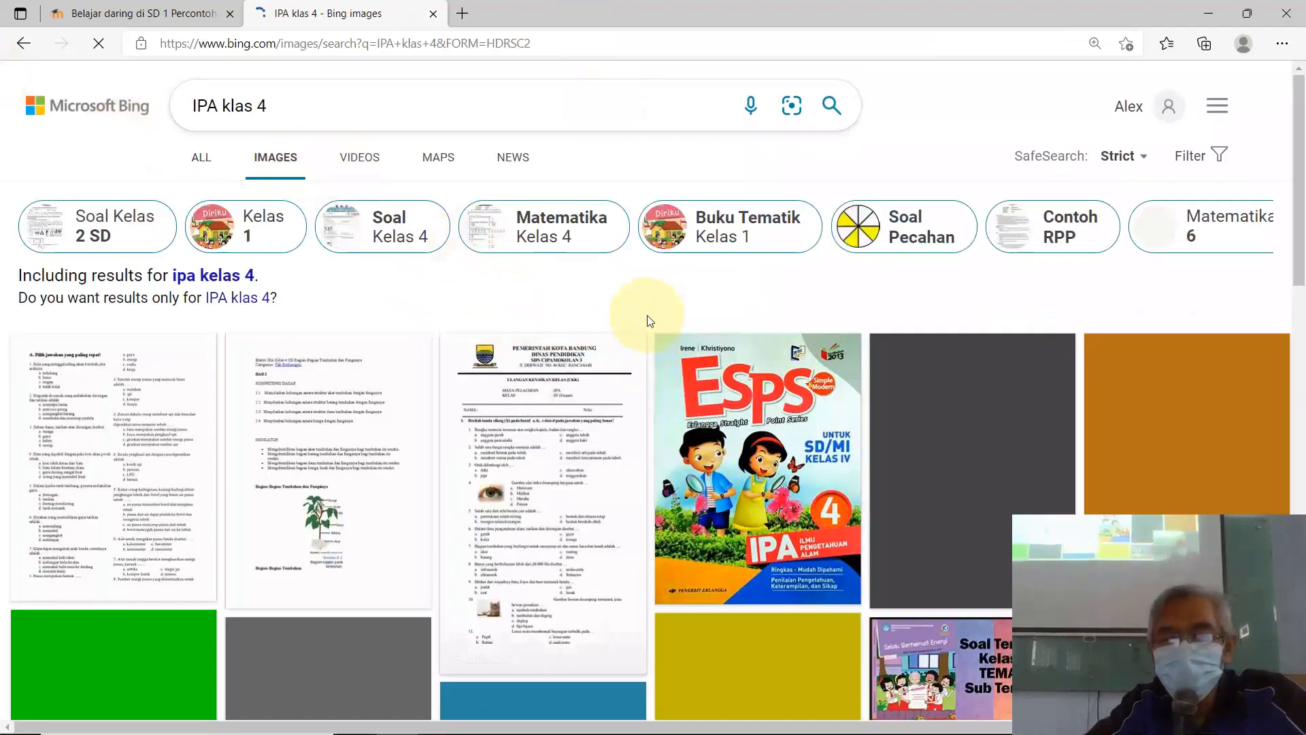
pyautogui.scroll(-10, 649, 321)
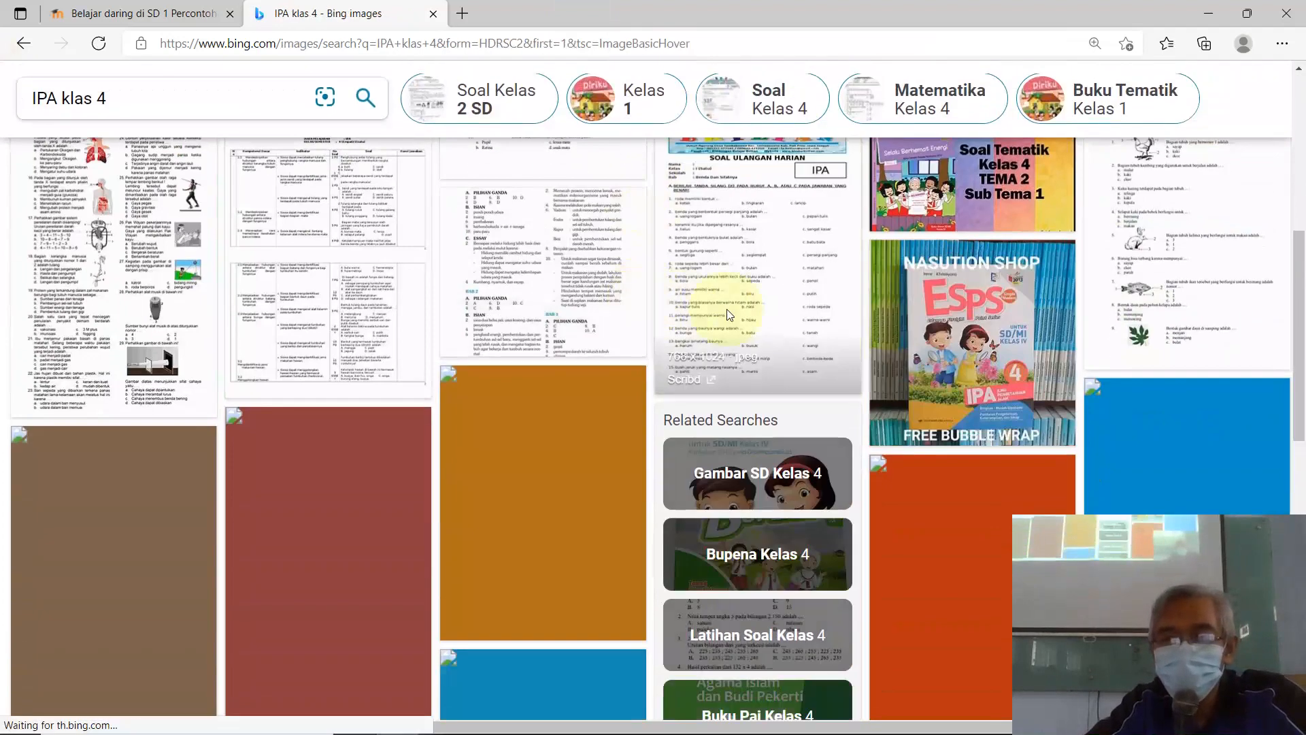
pyautogui.scroll(-7, 727, 314)
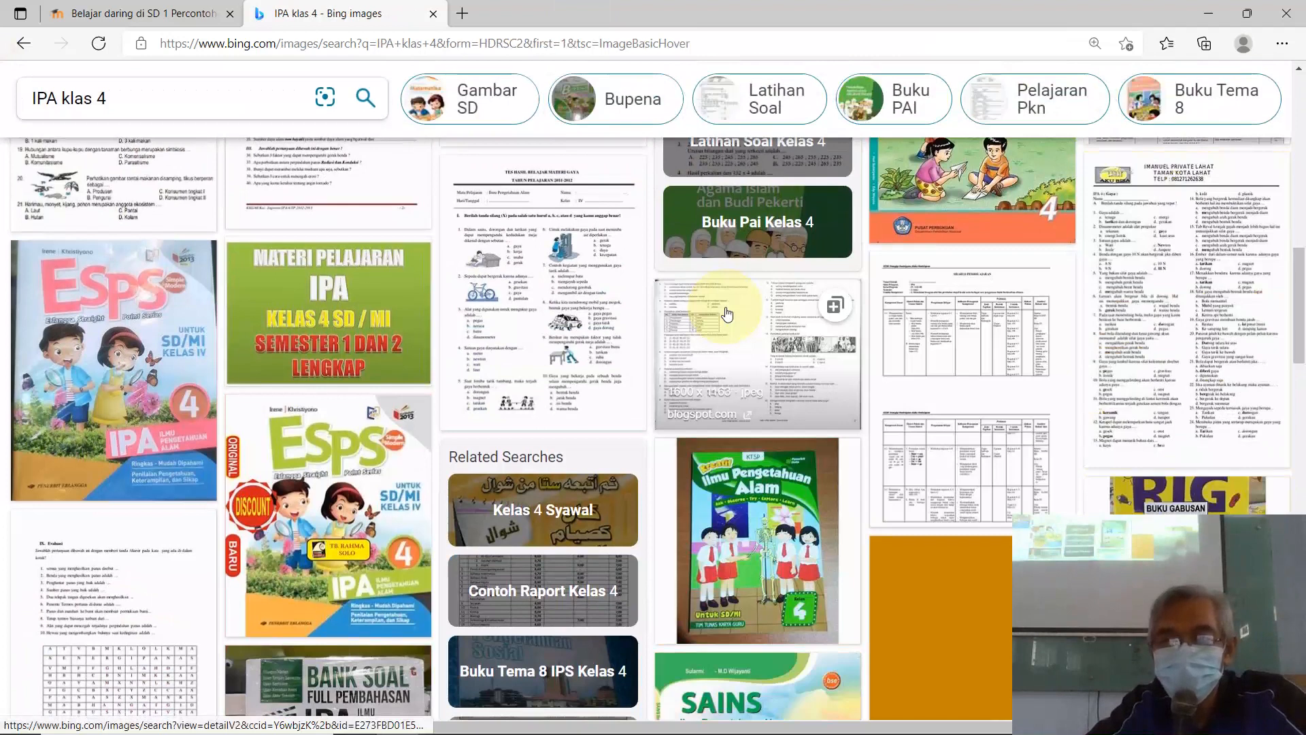
pyautogui.scroll(1, 726, 315)
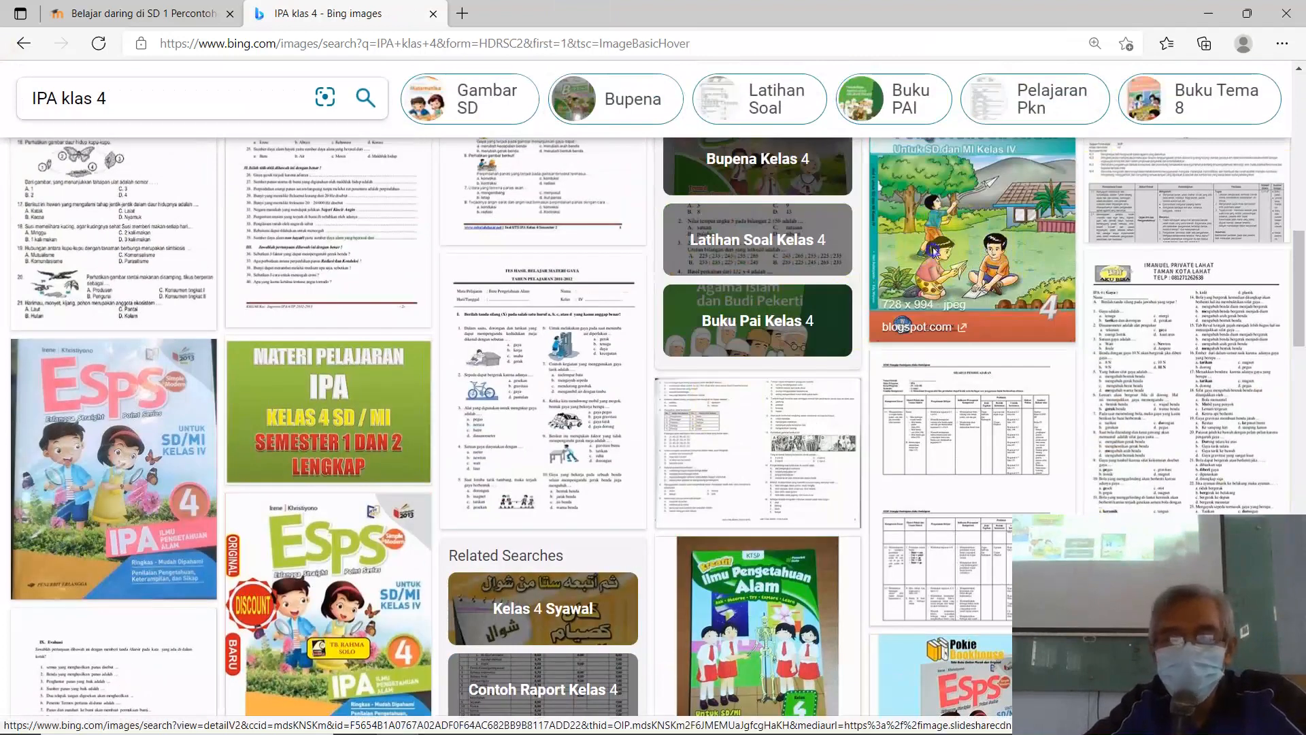
# Step: Open the blogspot Ilmu Pengetahuan Alam Kelas IV cover at full size in a new tab
pyautogui.rightClick(932, 242)
pyautogui.click(1013, 257)
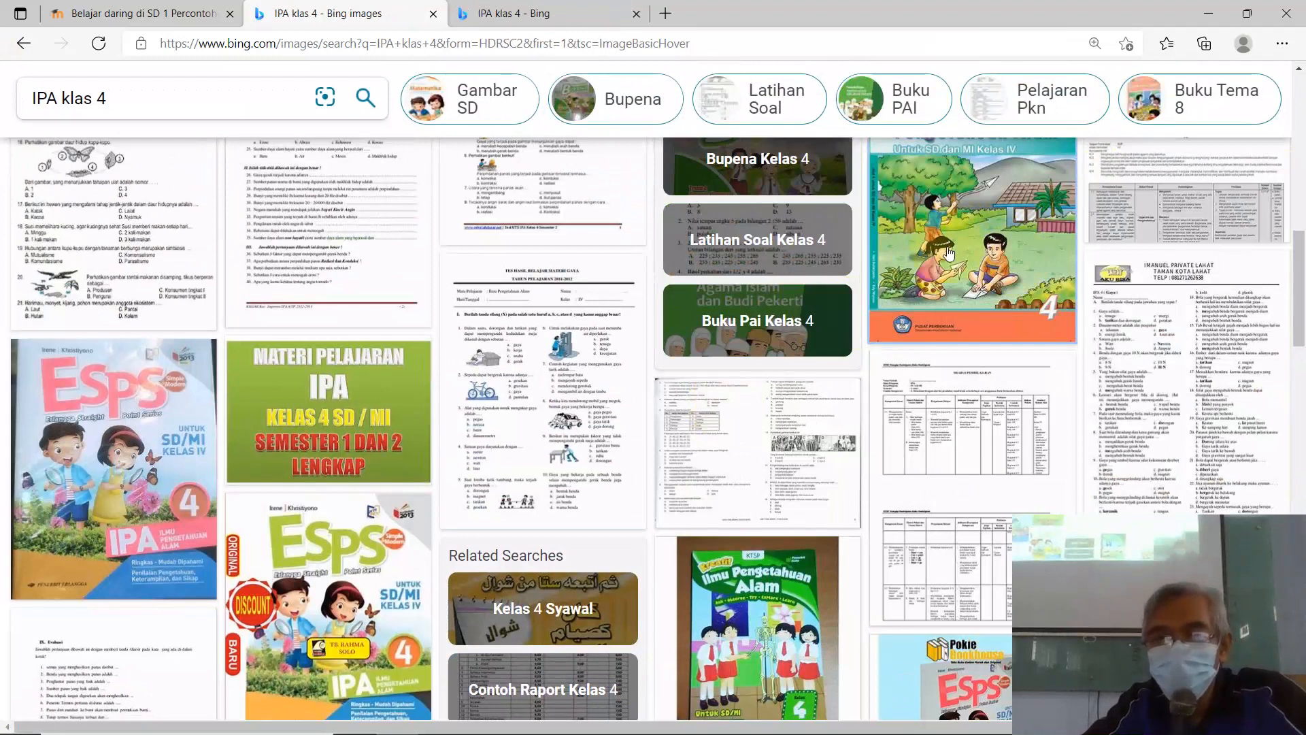
pyautogui.click(522, 15)
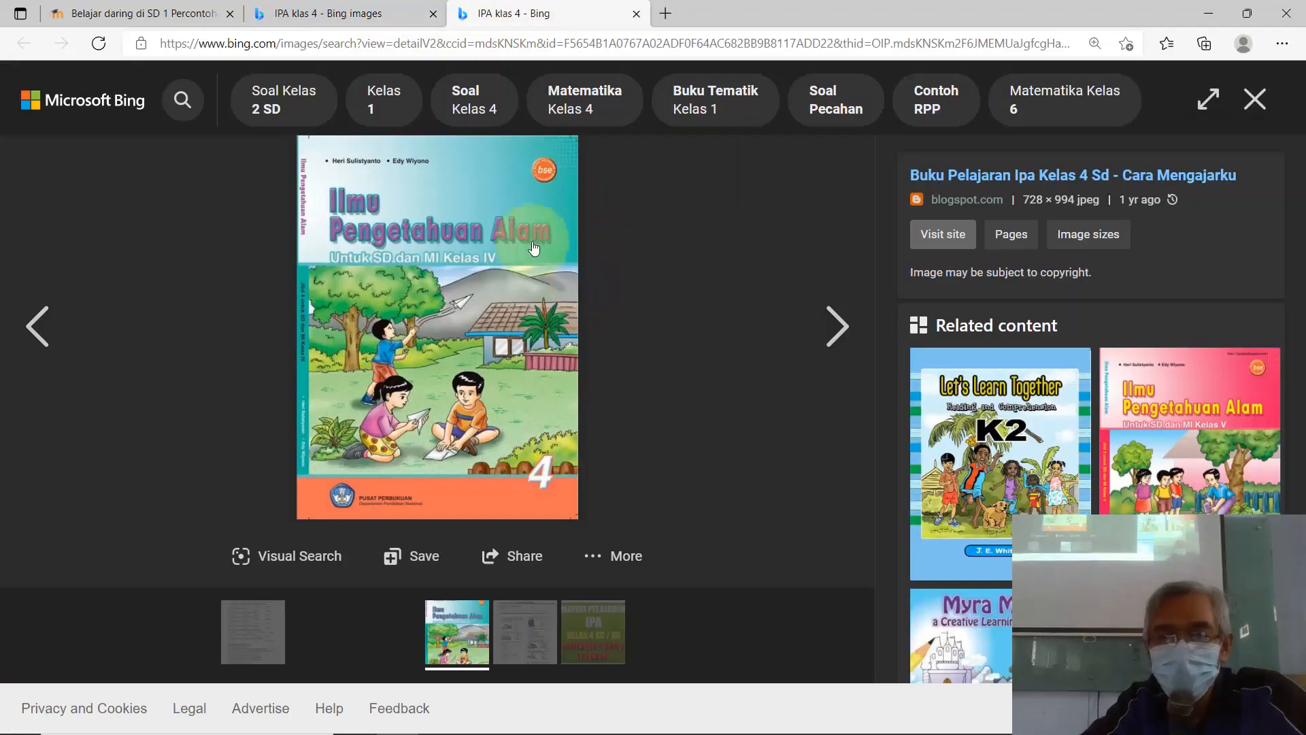
pyautogui.click(466, 290)
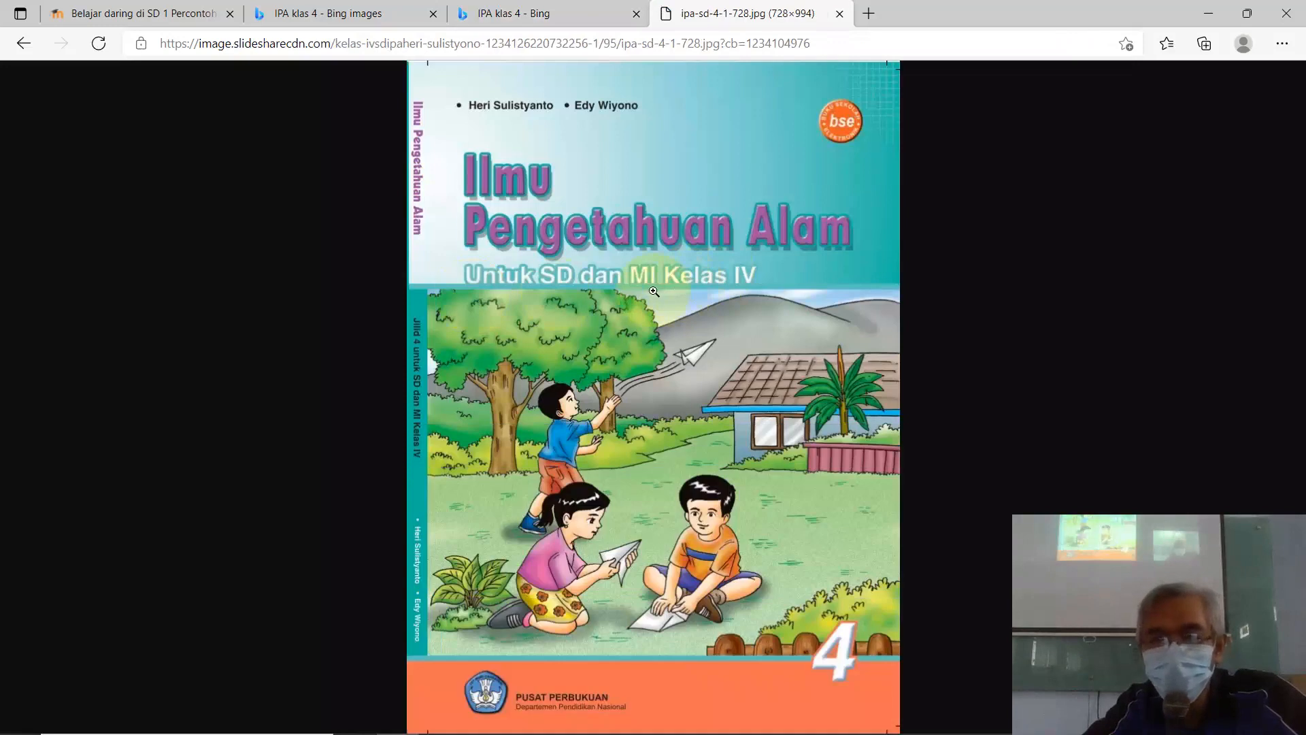
# Step: Save the cover image to the Desktop as ipa-sd-4-1-728.jpg
pyautogui.rightClick(624, 334)
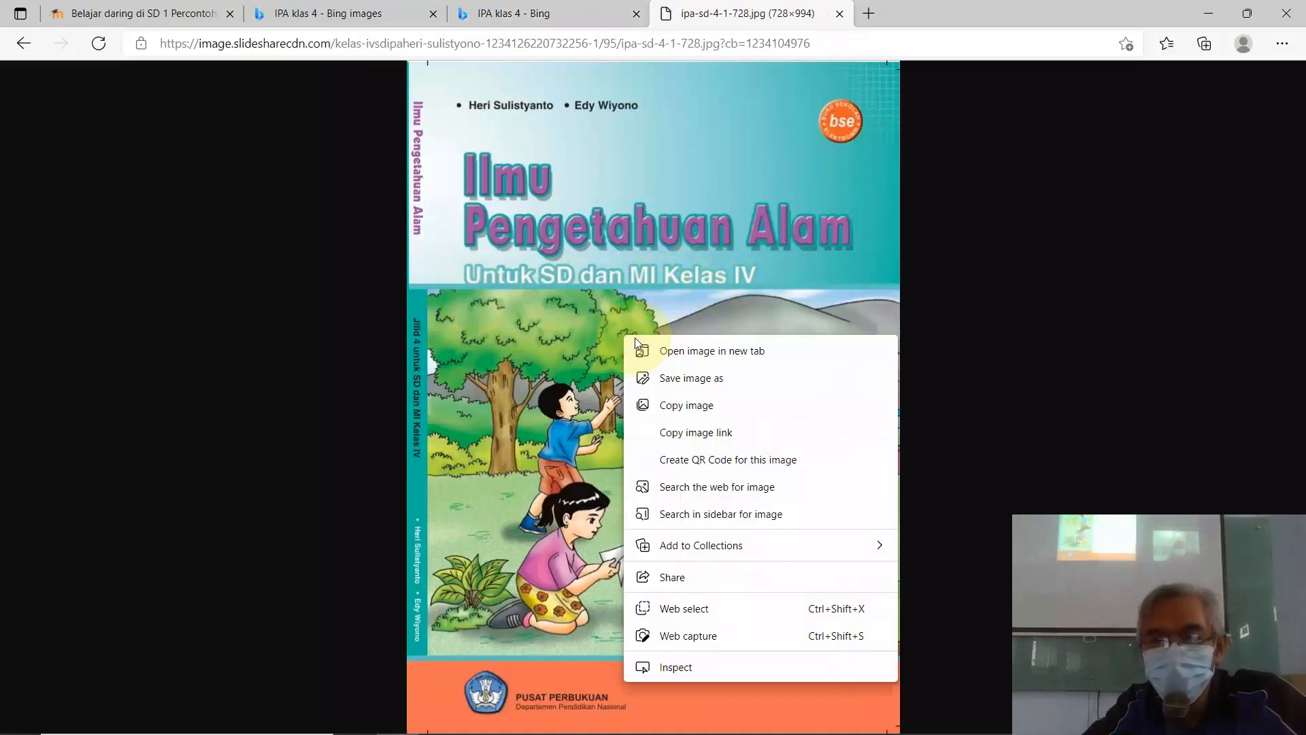
pyautogui.click(711, 380)
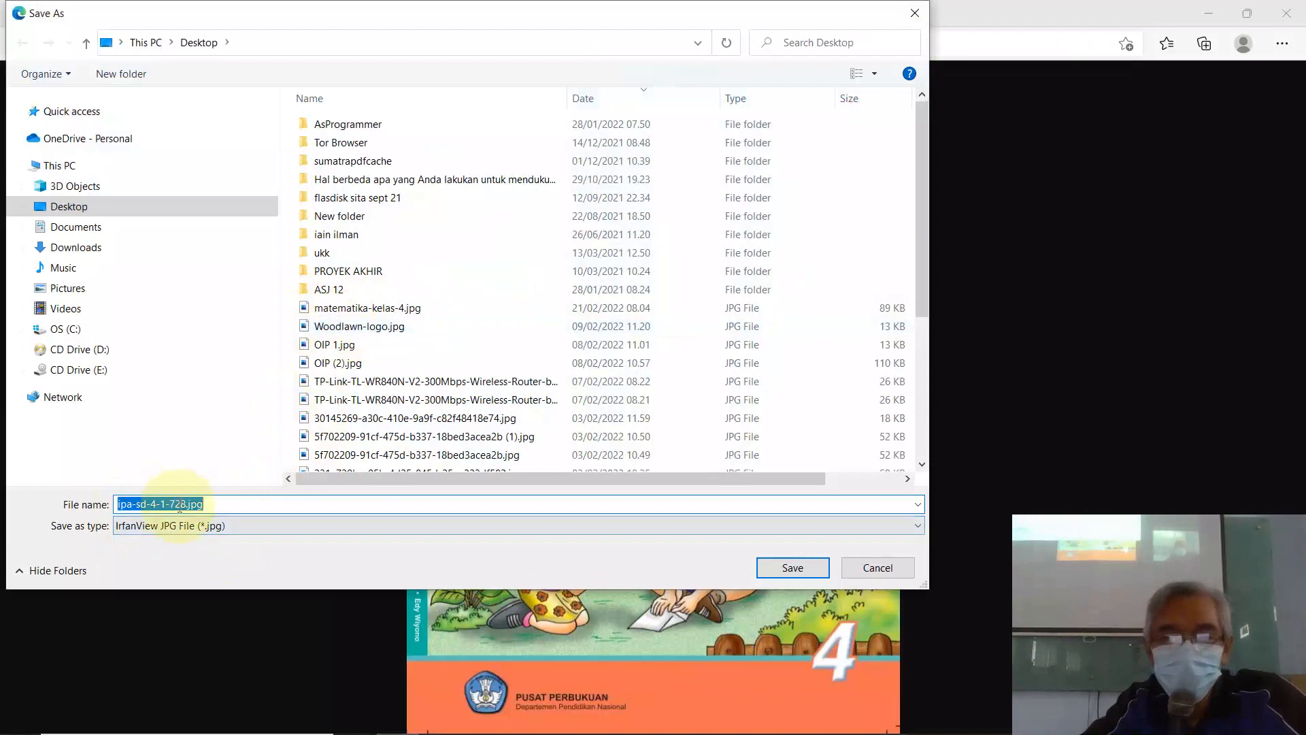
pyautogui.click(791, 568)
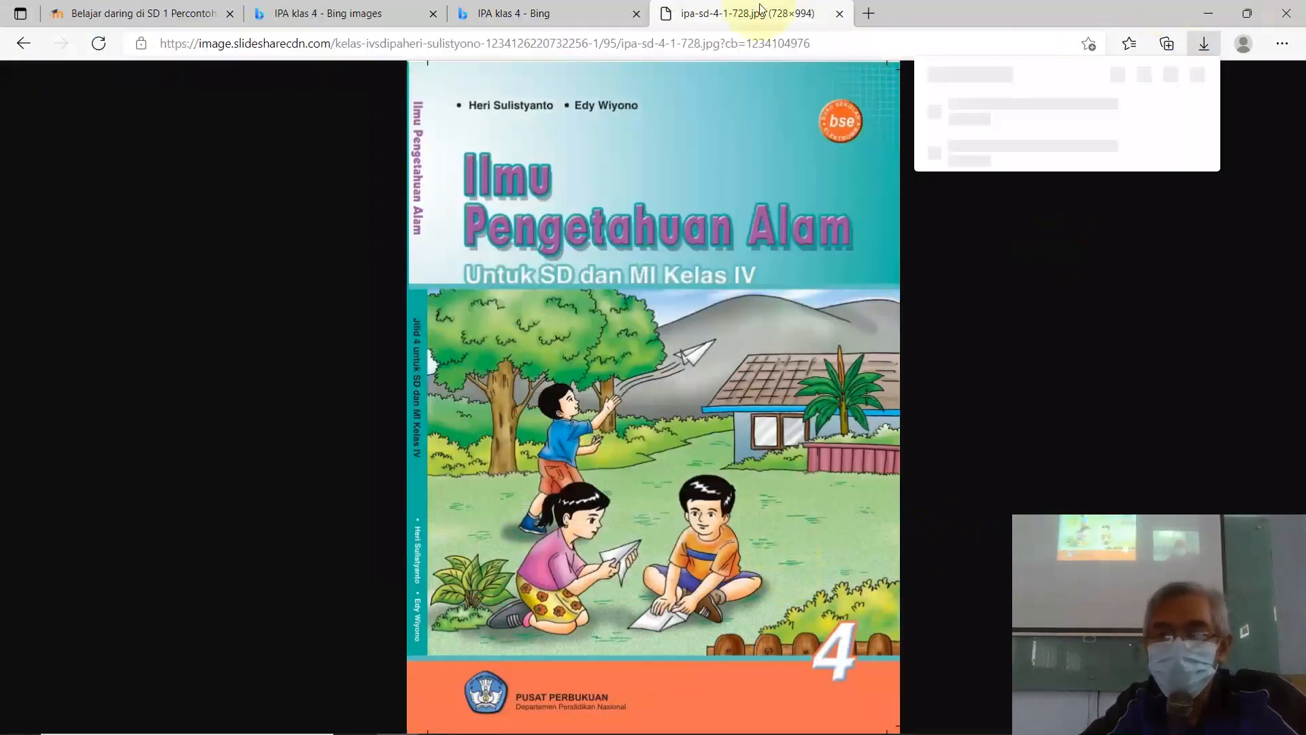
# Step: Close the full-size image, image detail and image search tabs
pyautogui.click(841, 13)
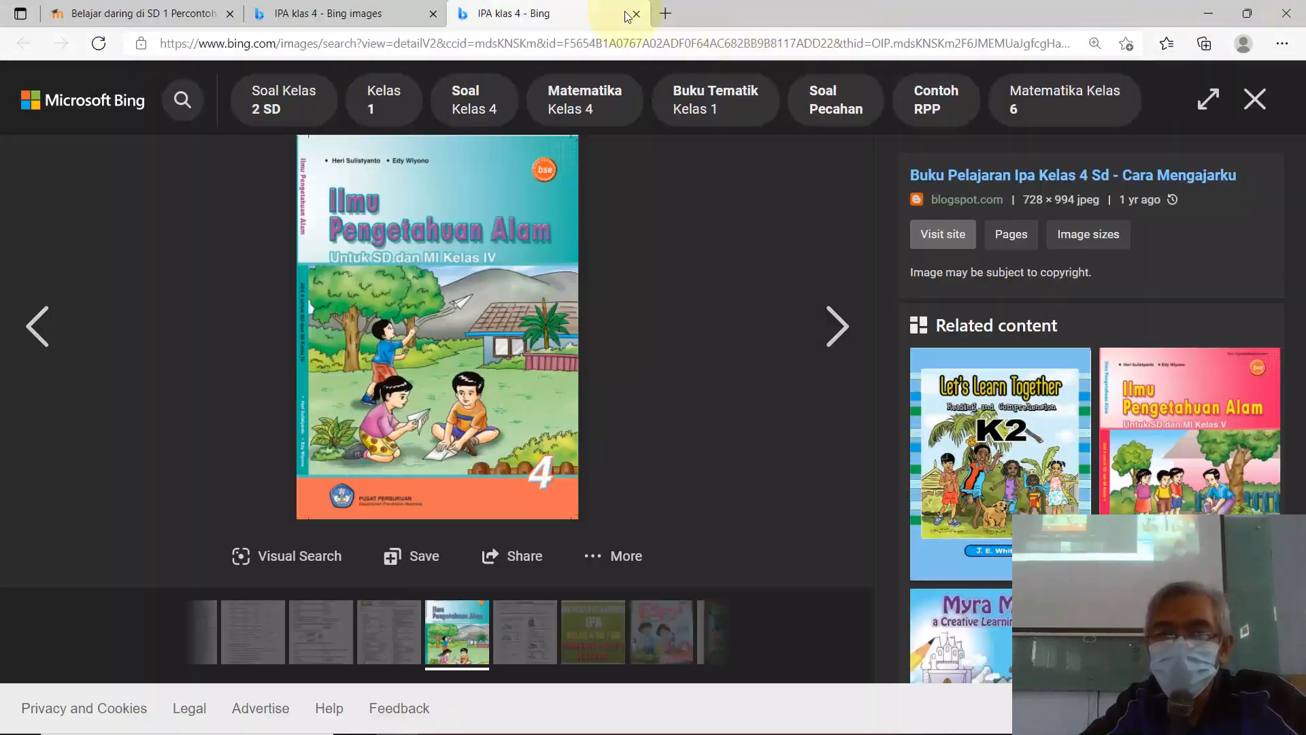
pyautogui.click(636, 14)
pyautogui.click(433, 14)
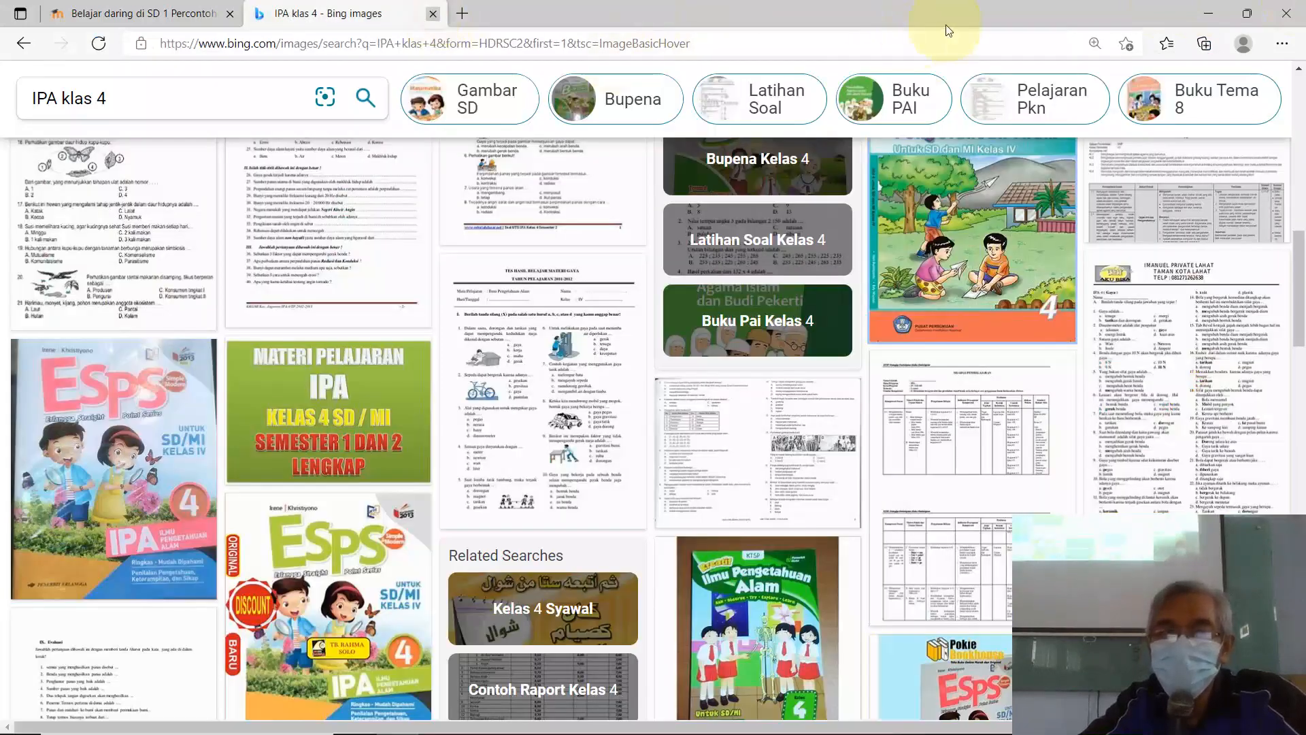
# Step: Minimize Edge and browse to This PC > Desktop in File Explorer
pyautogui.click(1208, 13)
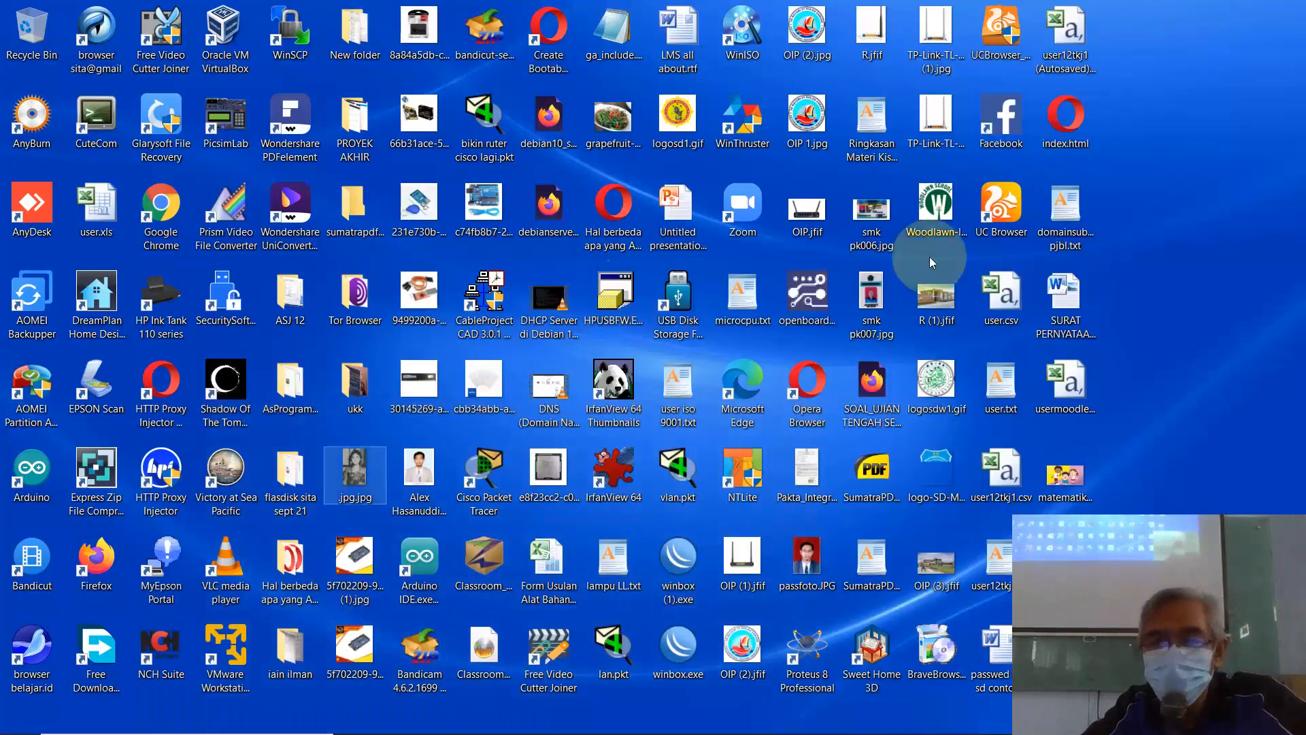
pyautogui.click(1137, 372)
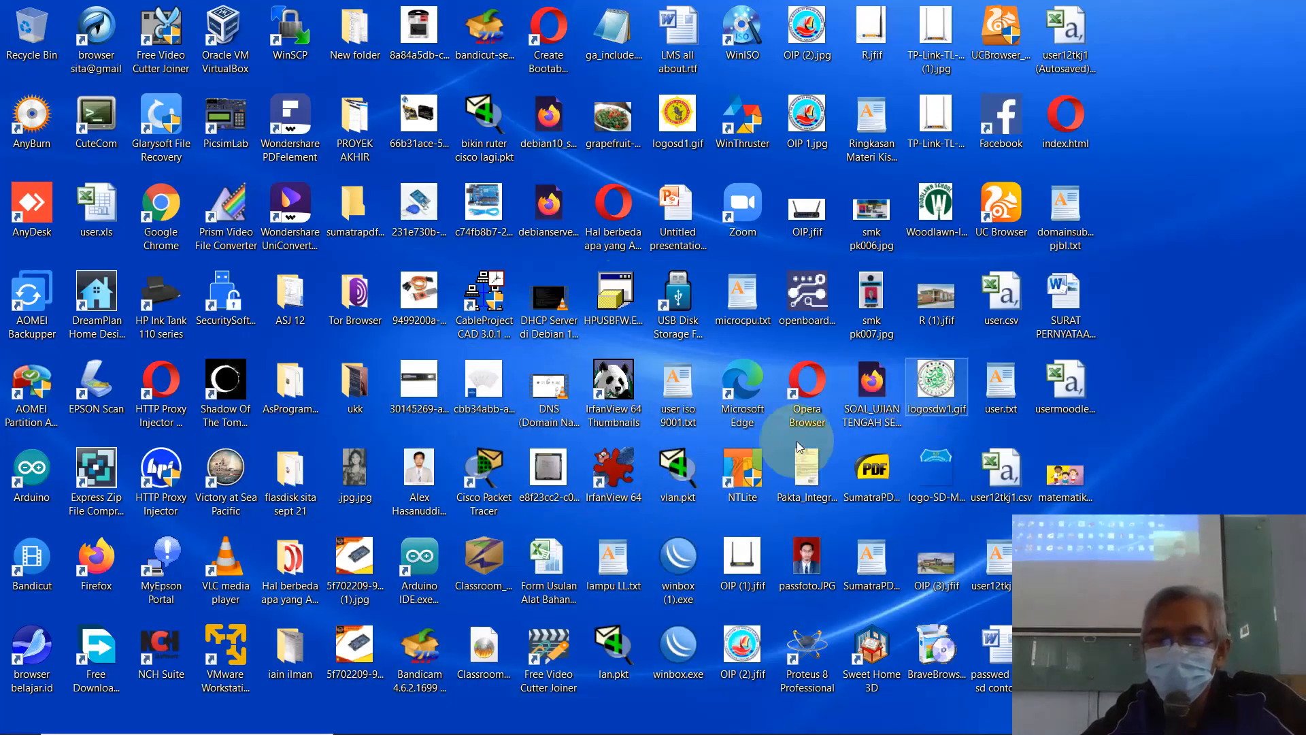
pyautogui.moveTo(668, 732)
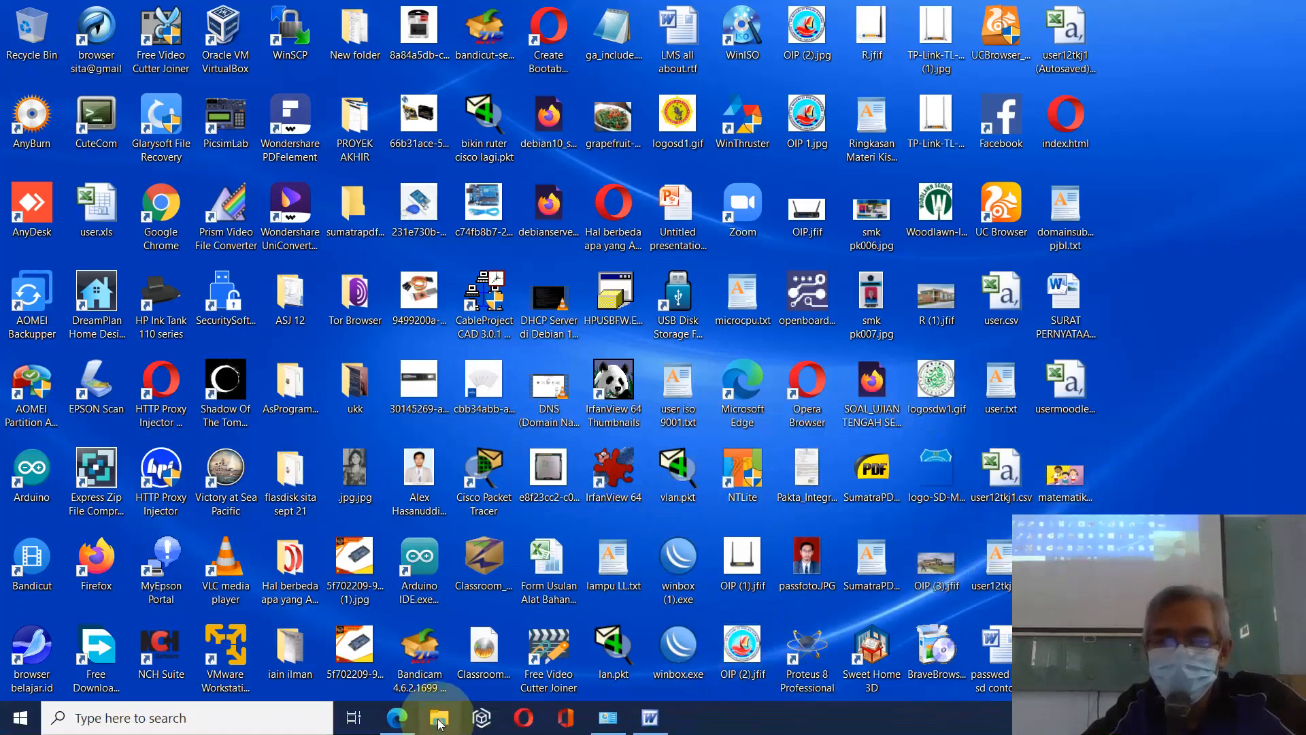
pyautogui.click(439, 725)
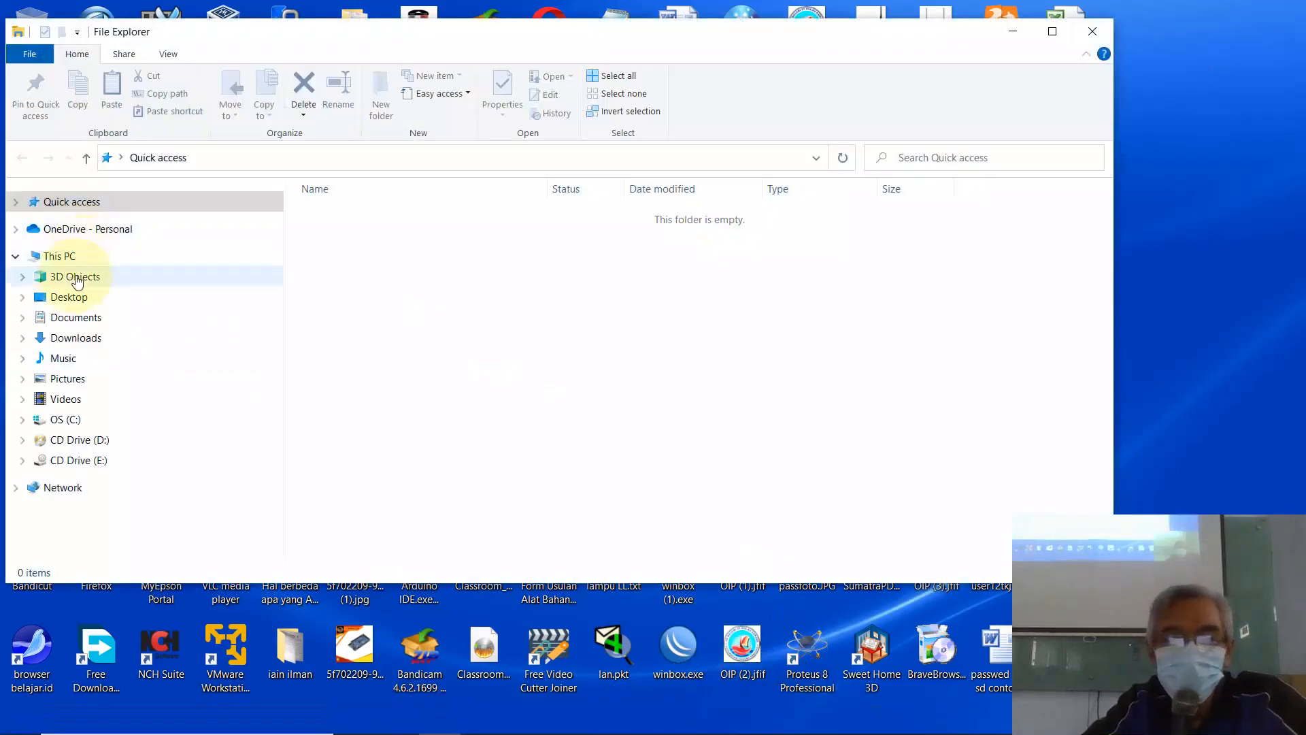
pyautogui.click(78, 257)
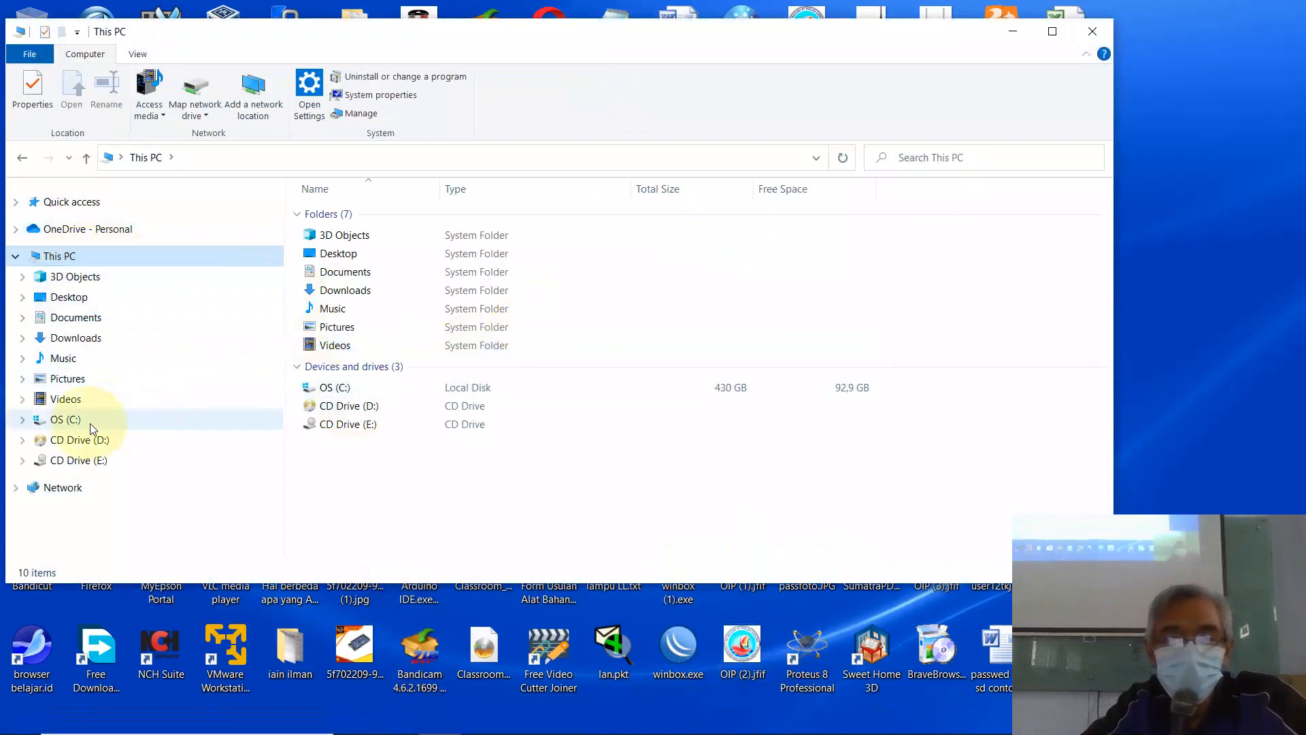
pyautogui.click(88, 302)
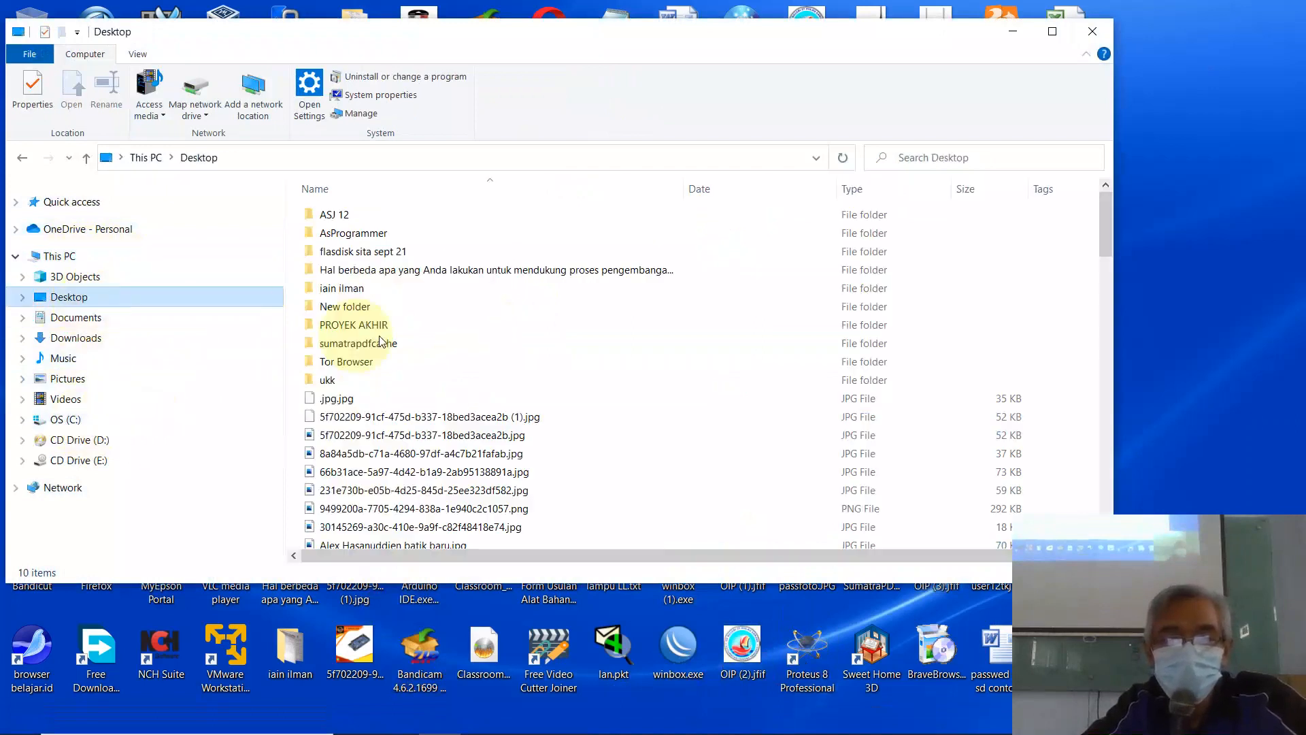
pyautogui.scroll(-4, 470, 354)
pyautogui.scroll(-1, 473, 360)
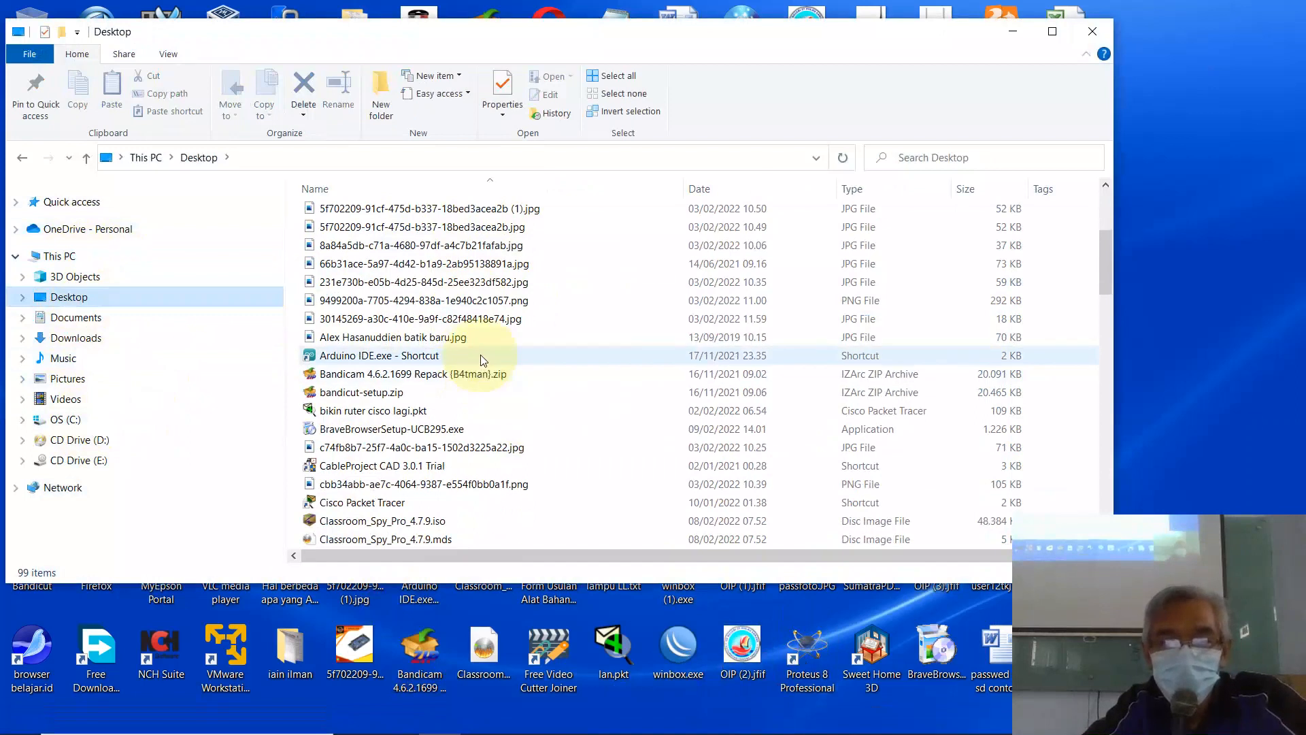
pyautogui.scroll(4, 476, 354)
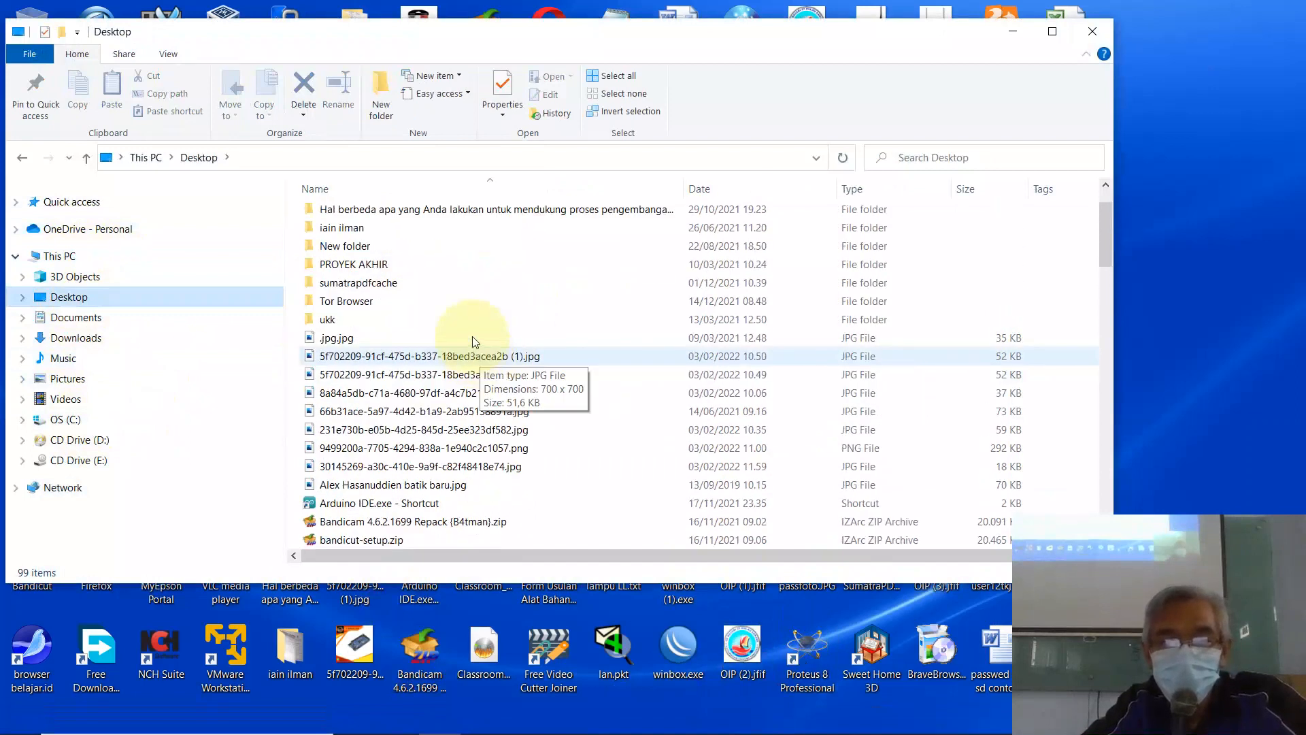
# Step: Sort the Desktop by date and open ipa-sd-4-1-728.jpg with Paint
pyautogui.click(750, 190)
pyautogui.click(381, 404)
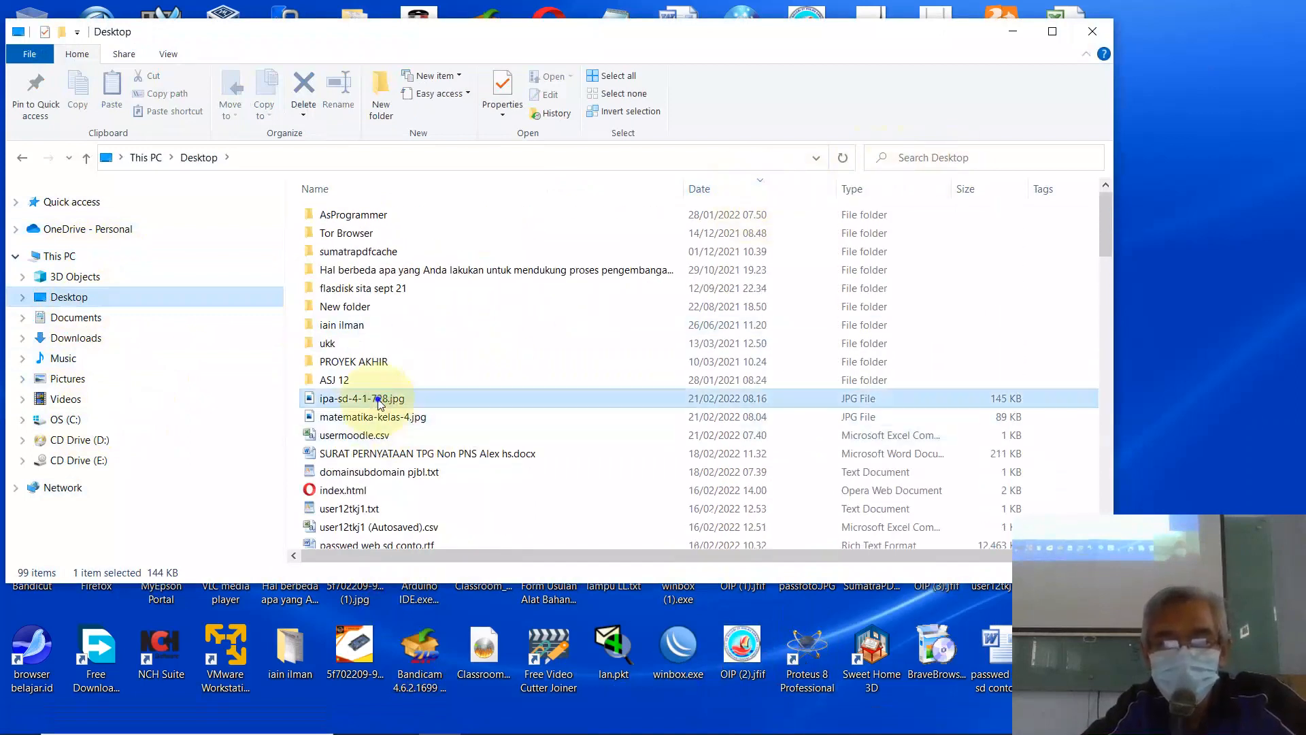
pyautogui.rightClick(384, 402)
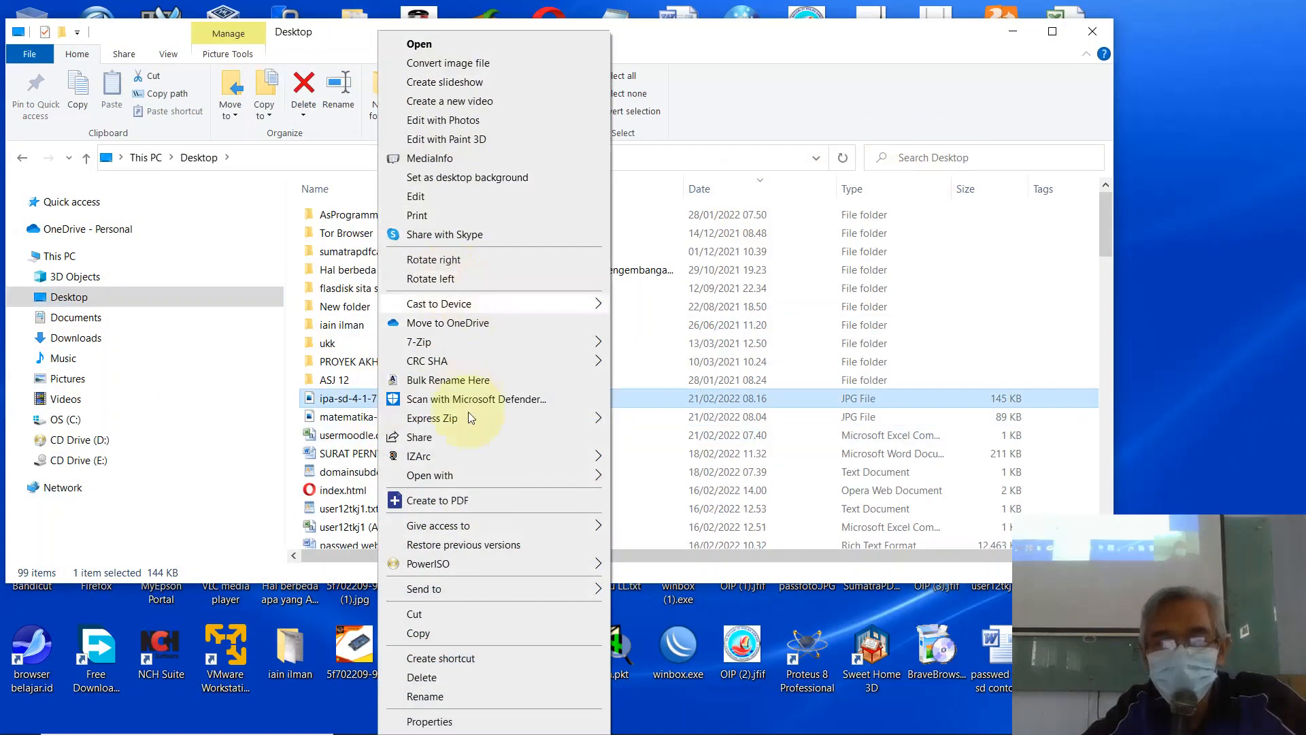
pyautogui.moveTo(489, 476)
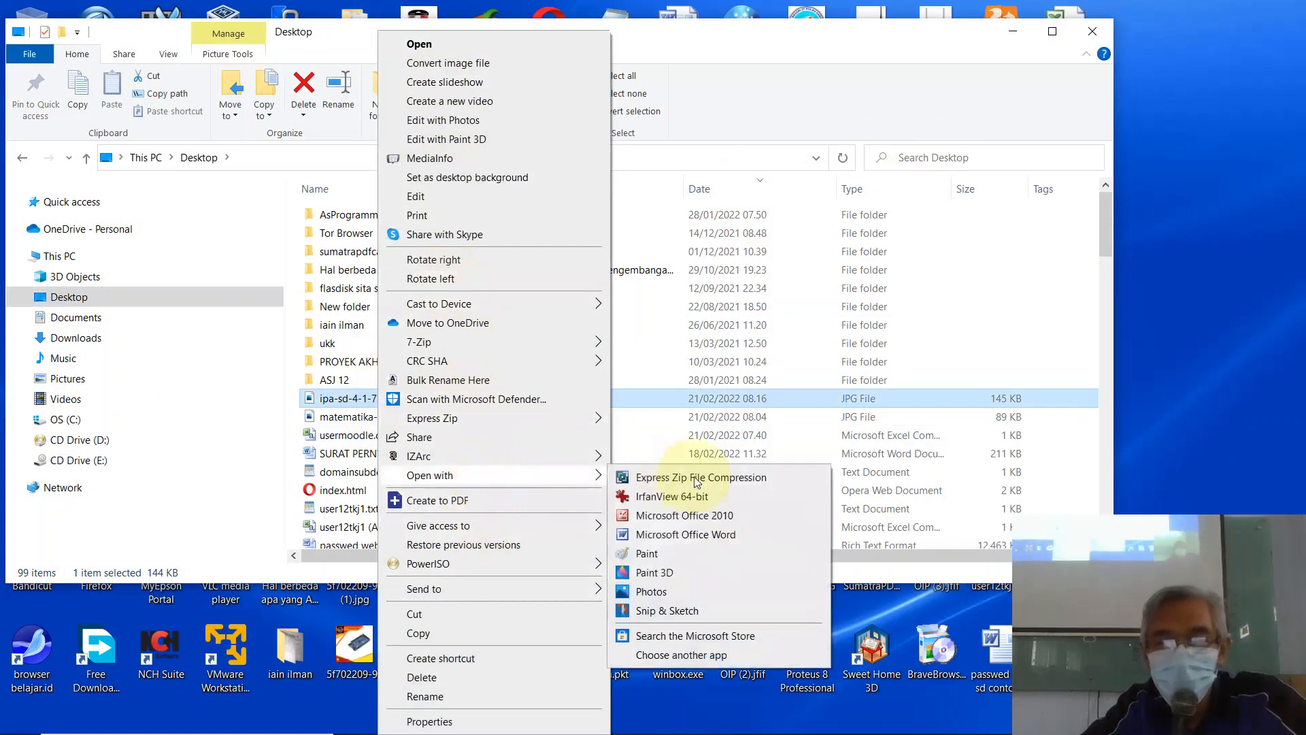
pyautogui.click(673, 554)
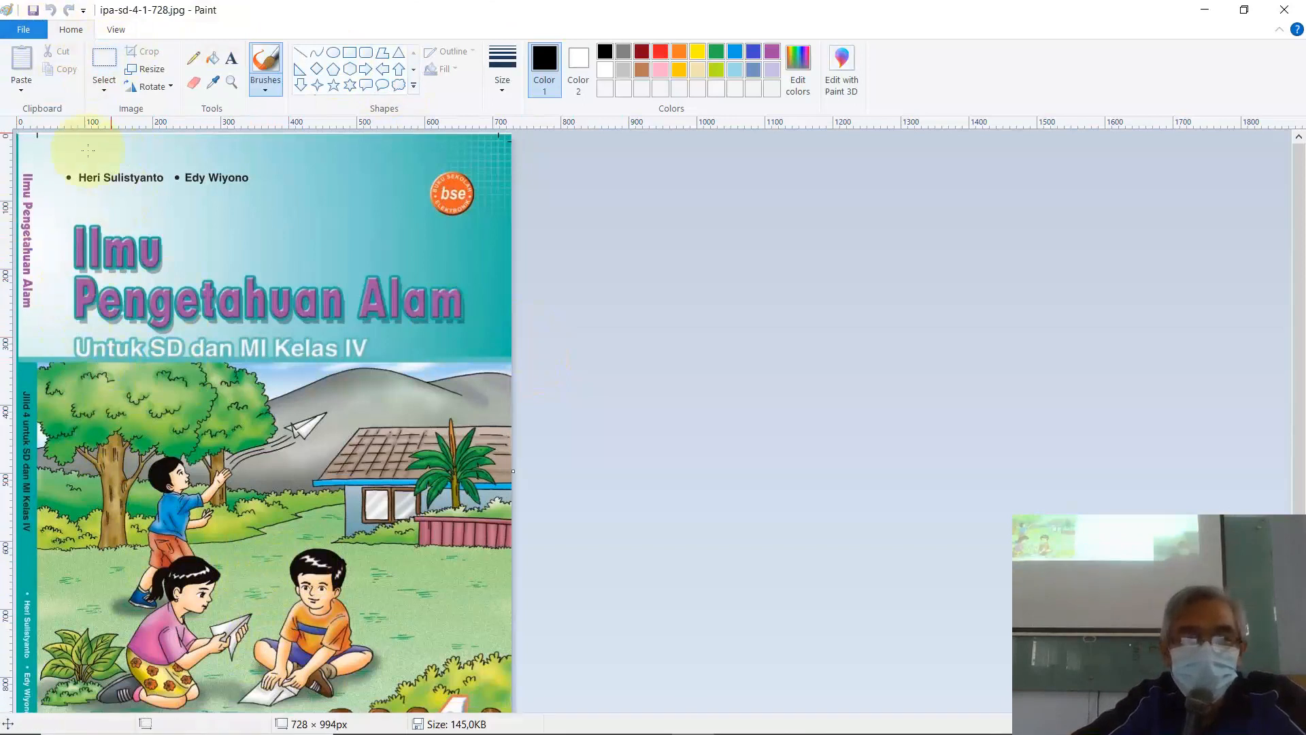
# Step: Crop the cover to its 695×396 children-playing illustration and save when closing Paint
pyautogui.click(104, 60)
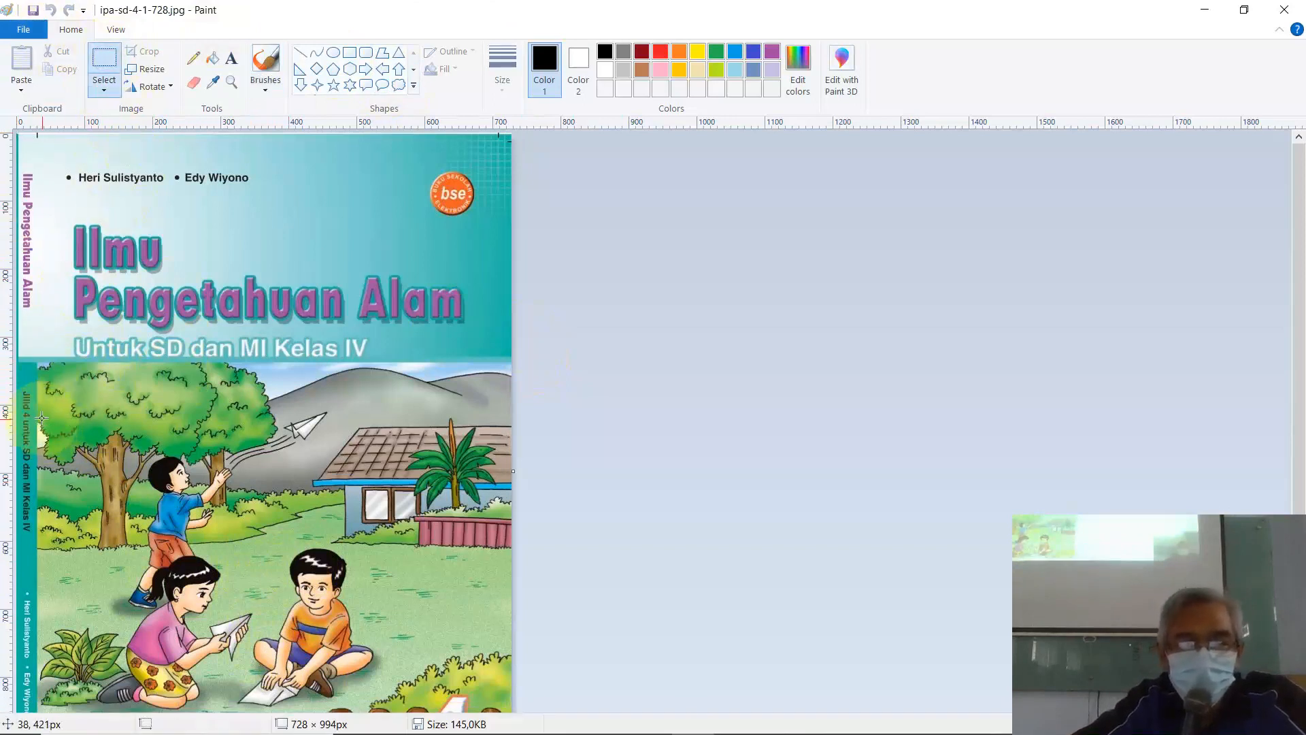
pyautogui.moveTo(39, 419); pyautogui.dragTo(428, 591)
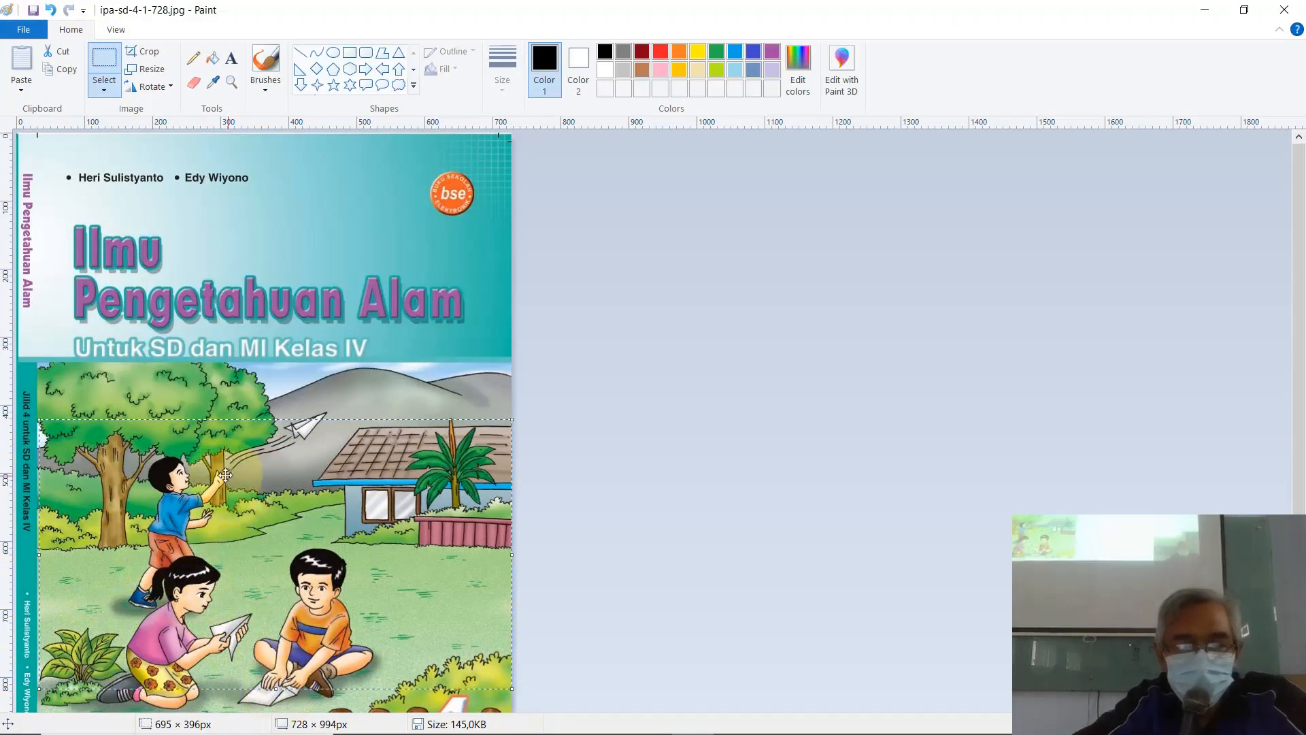
pyautogui.click(145, 54)
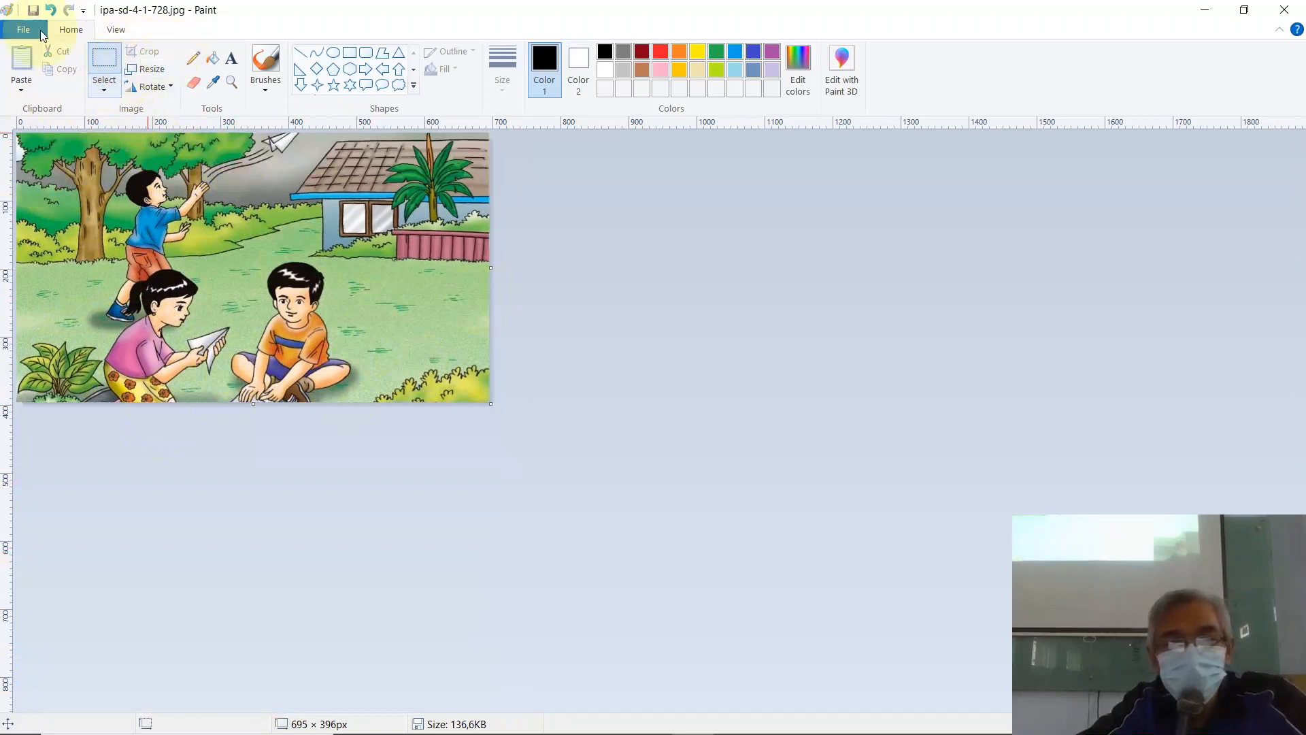
pyautogui.click(1292, 11)
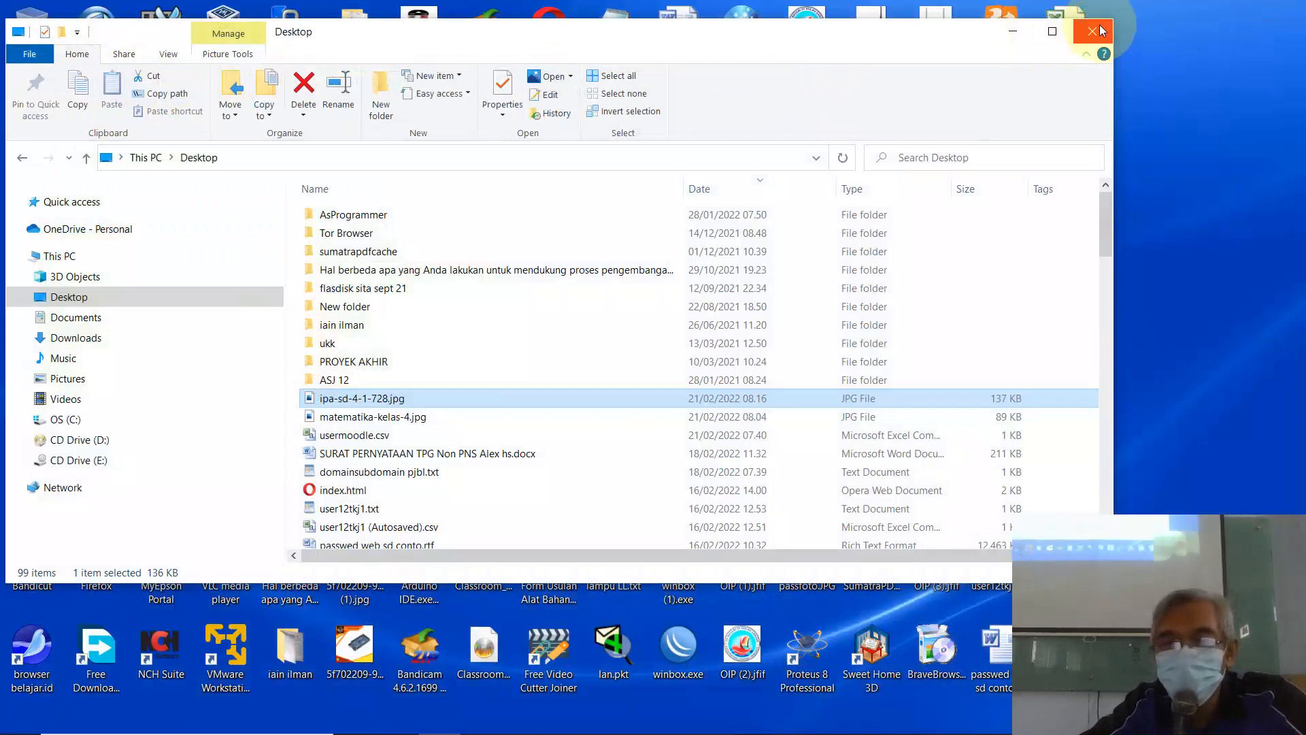
# Step: Drag the cropped ipa-sd-4-1-728.jpg from File Explorer into Moodle's Course image area
pyautogui.moveTo(733, 732)
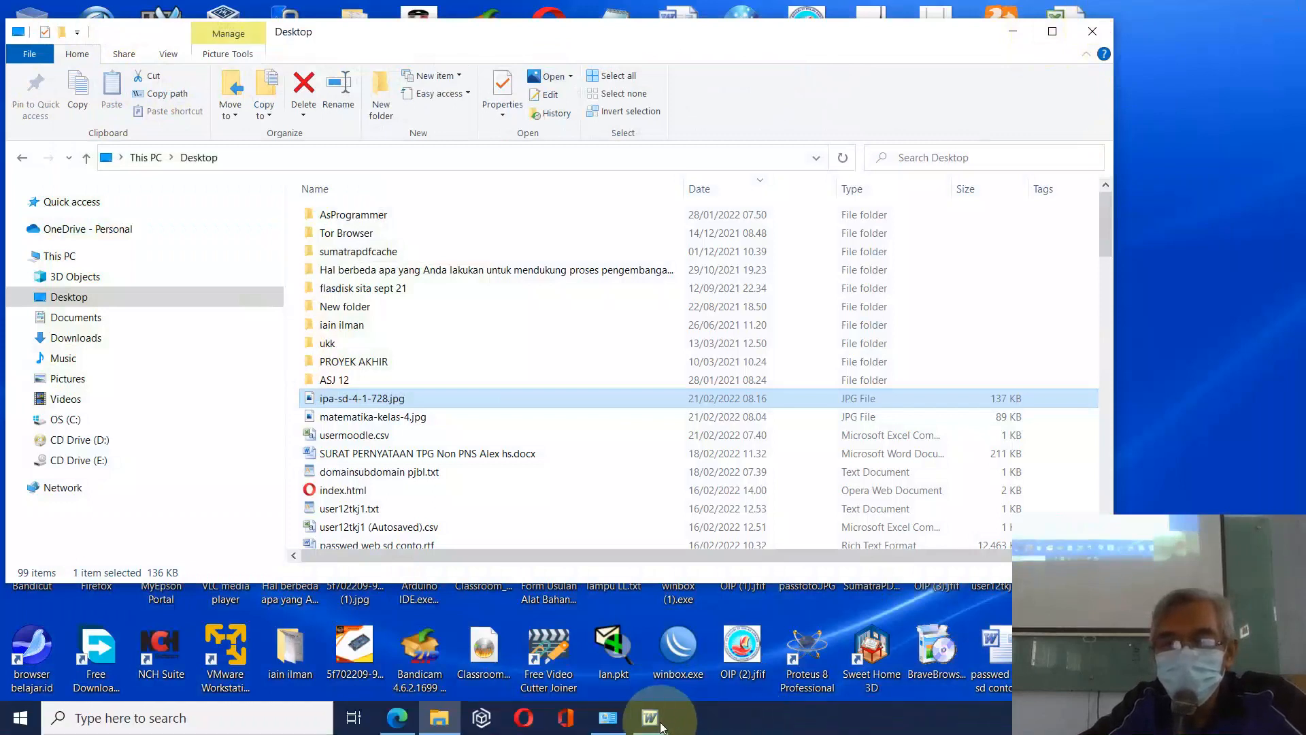
pyautogui.click(397, 717)
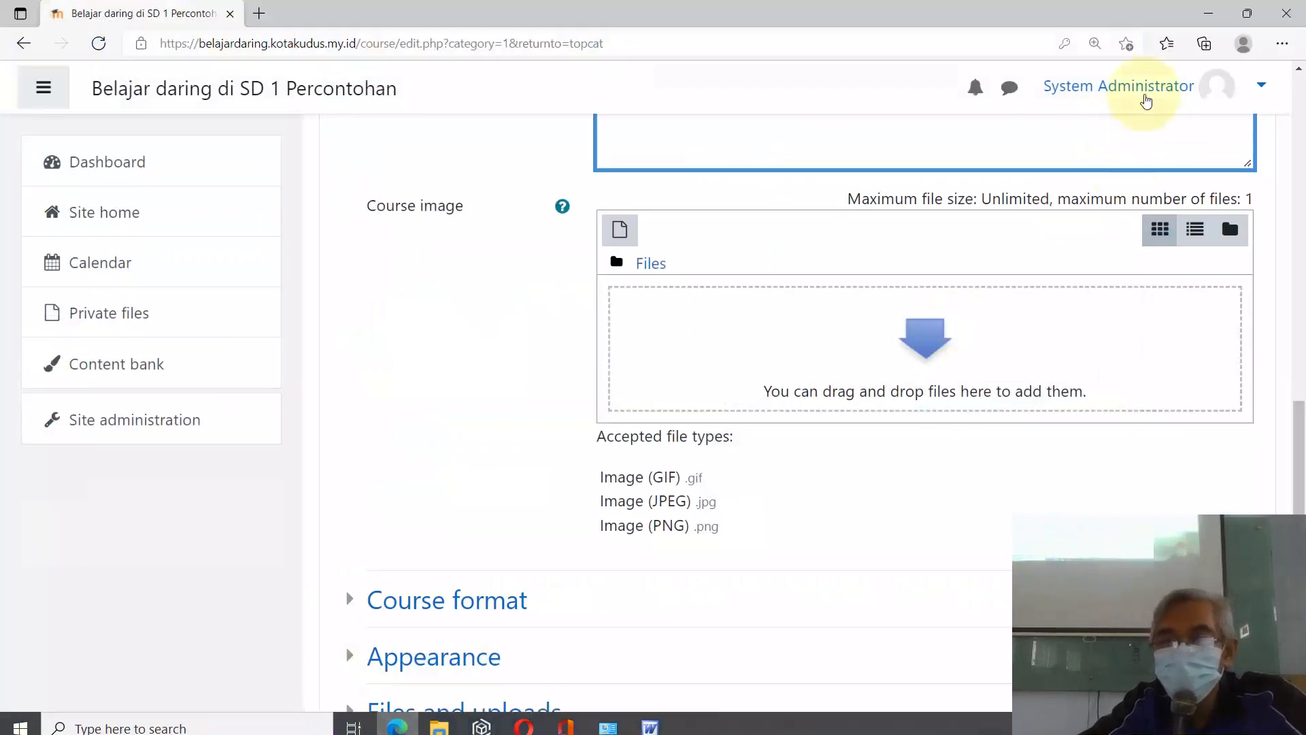
pyautogui.click(1245, 14)
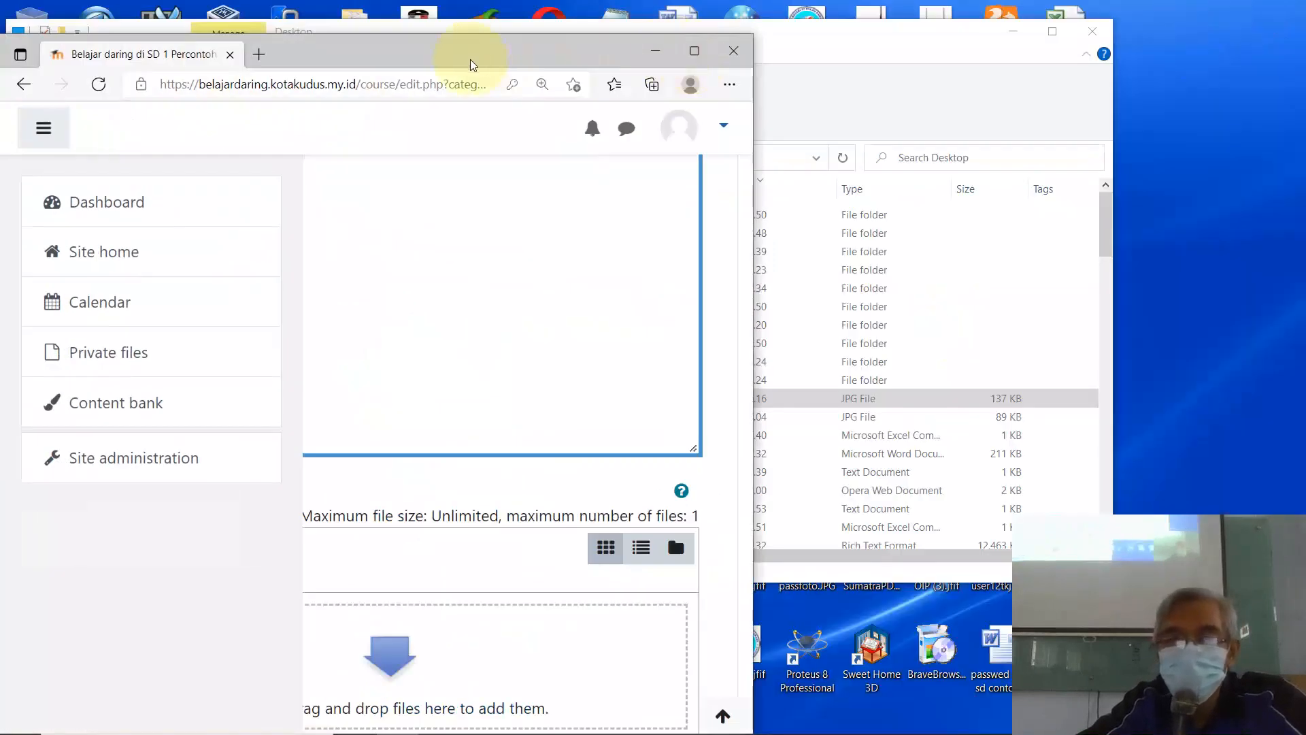
pyautogui.moveTo(471, 59); pyautogui.dragTo(1046, 57)
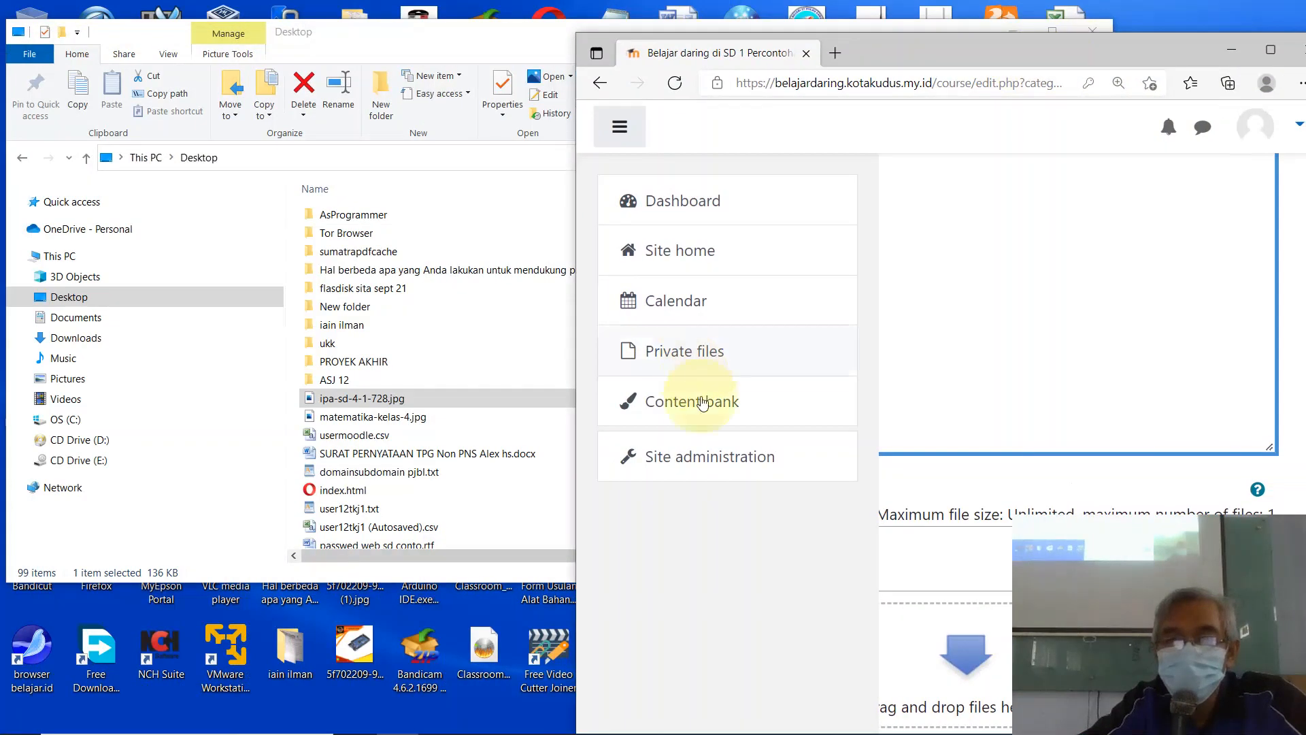
pyautogui.click(361, 399)
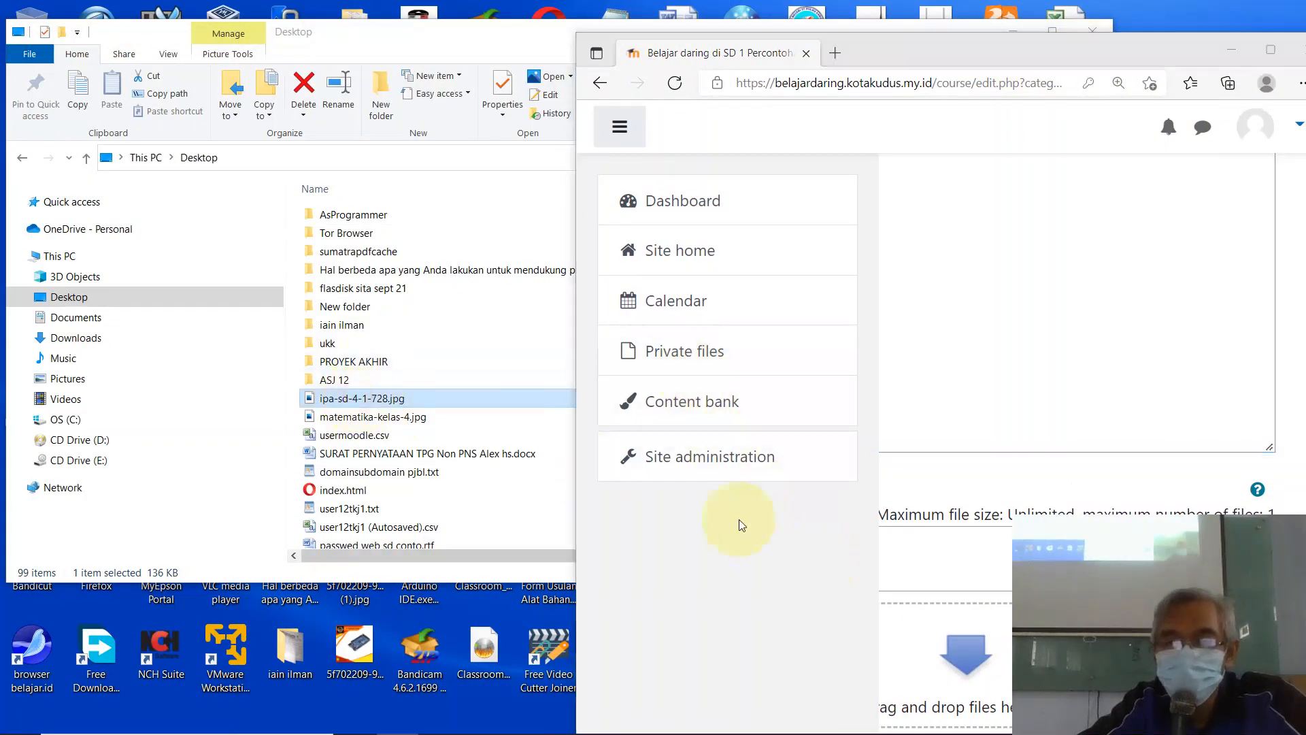
pyautogui.moveTo(741, 525); pyautogui.dragTo(941, 706)
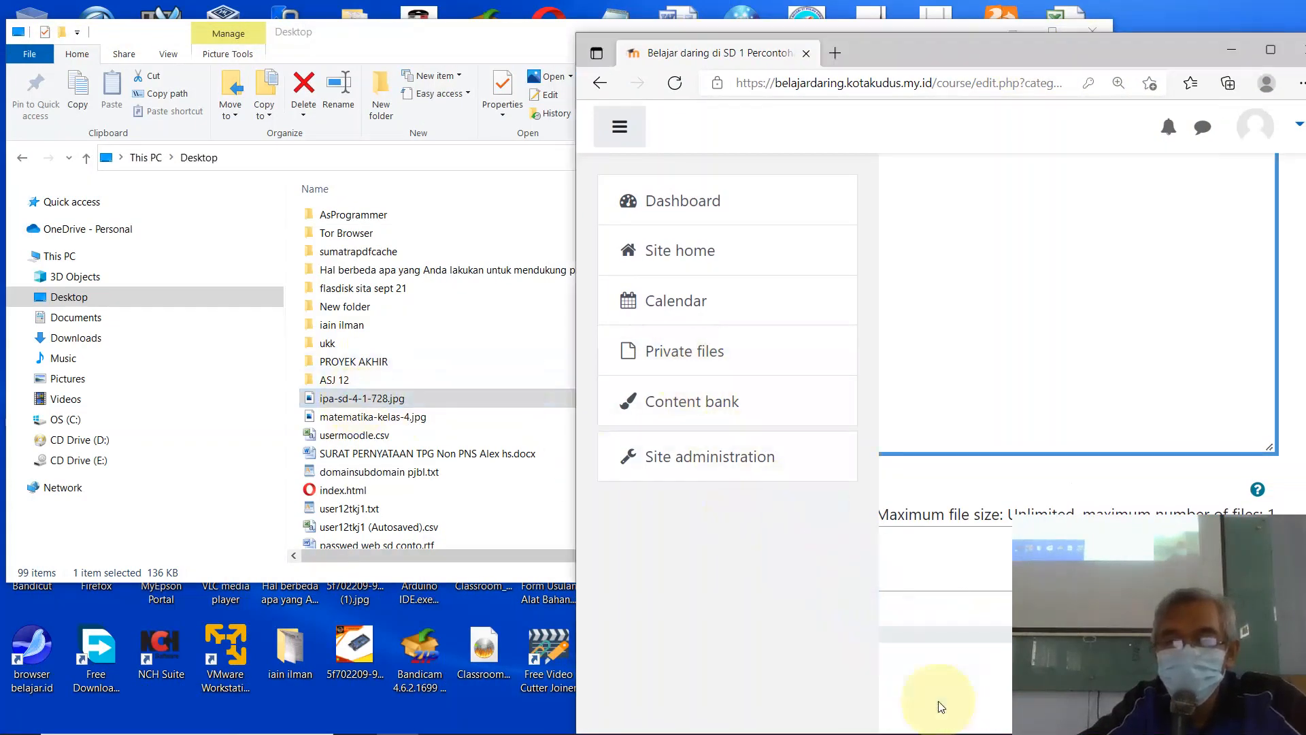
pyautogui.click(1270, 49)
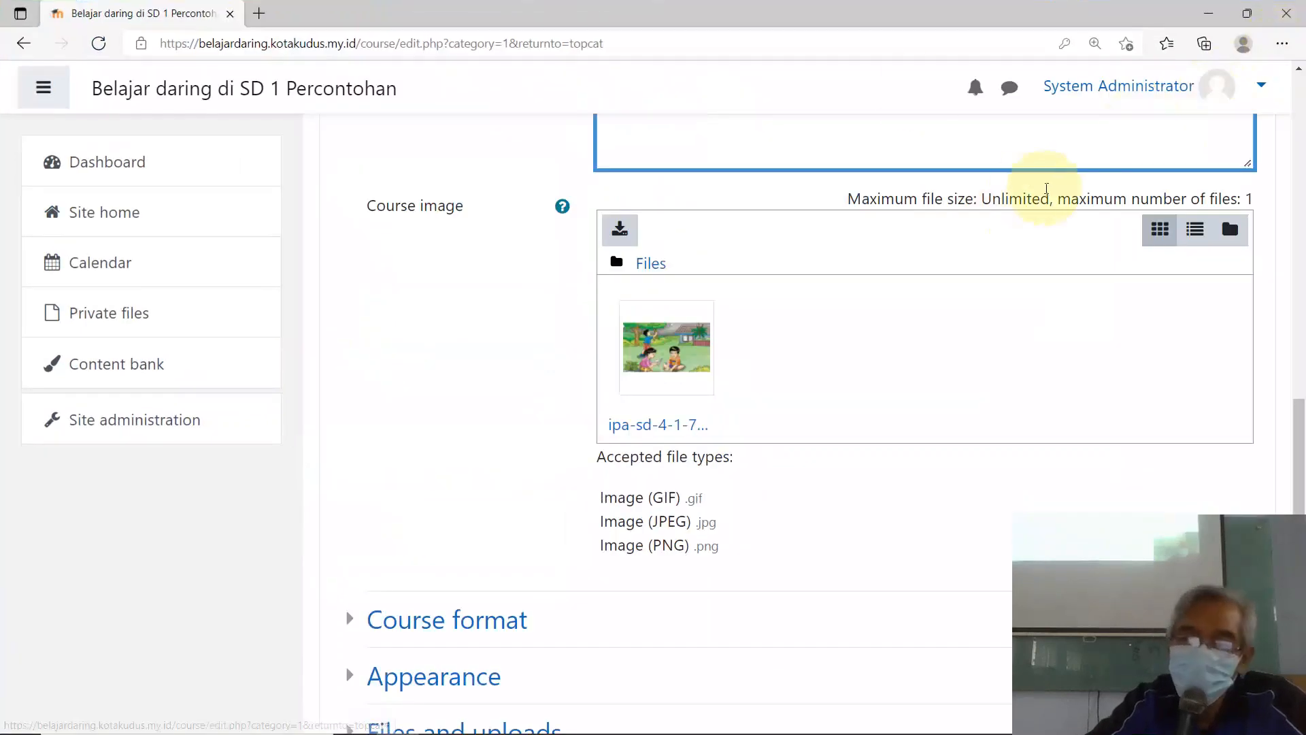
pyautogui.scroll(3, 921, 93)
# Step: Set the course format's number of sections to 2
pyautogui.scroll(7, 875, 283)
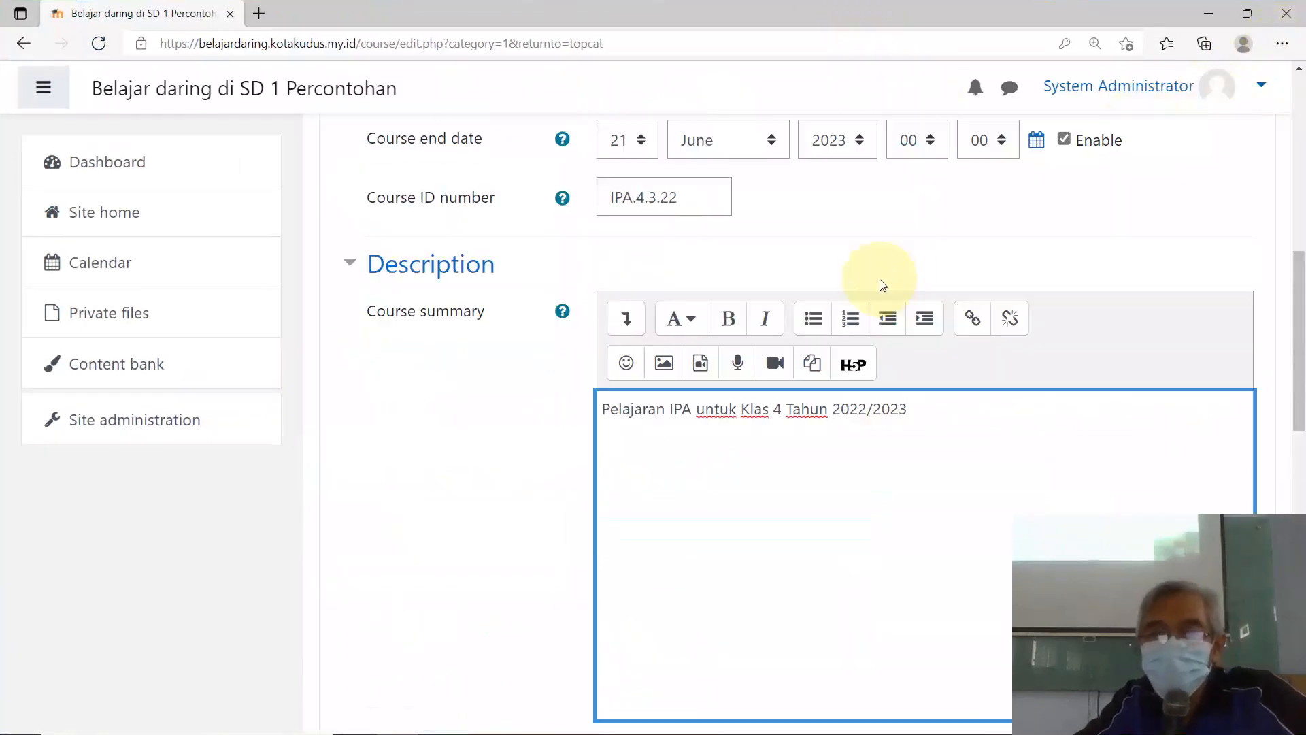
pyautogui.scroll(-7, 743, 317)
pyautogui.scroll(-7, 743, 318)
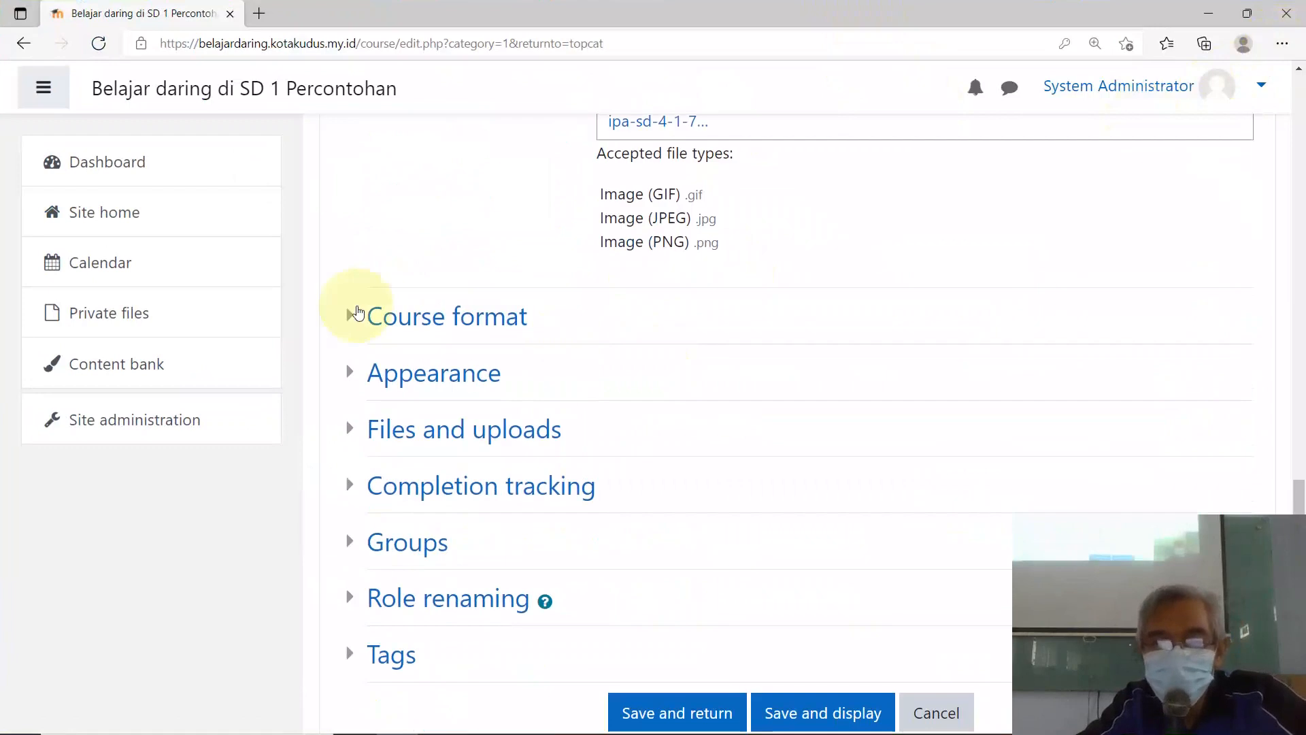
pyautogui.click(346, 326)
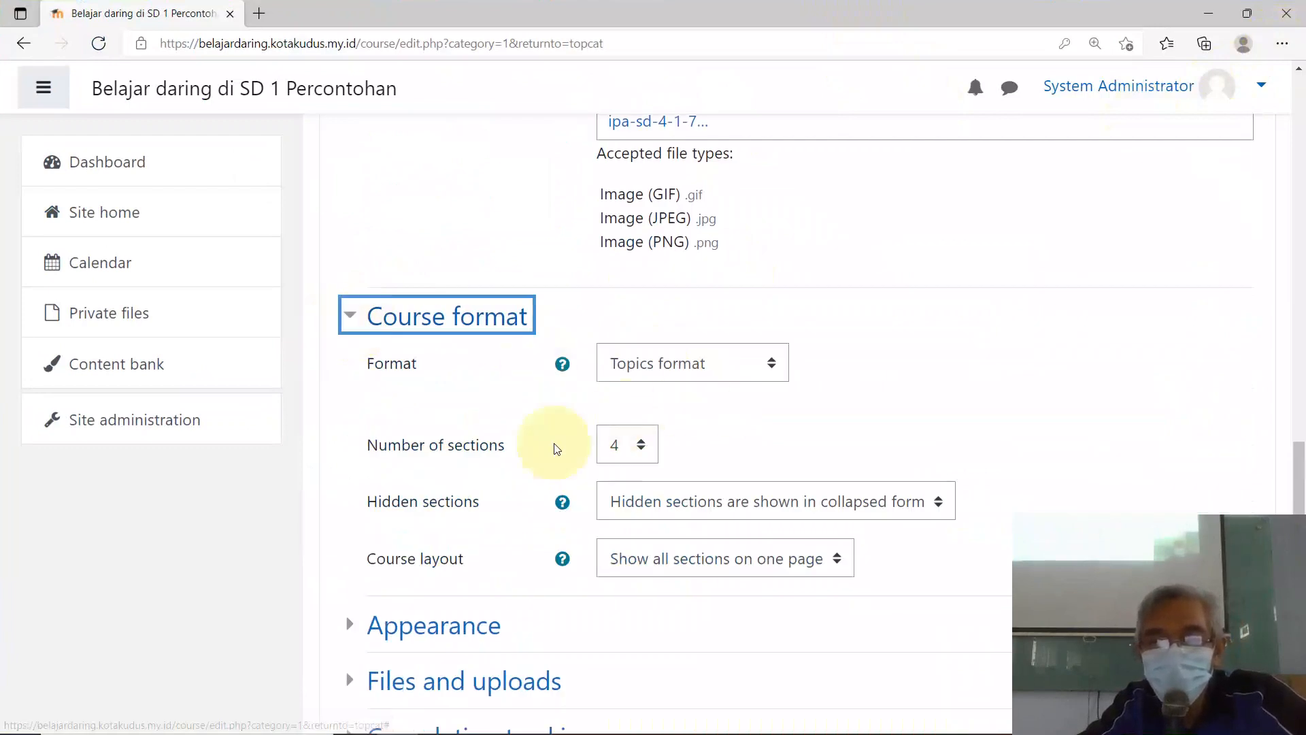
pyautogui.click(640, 449)
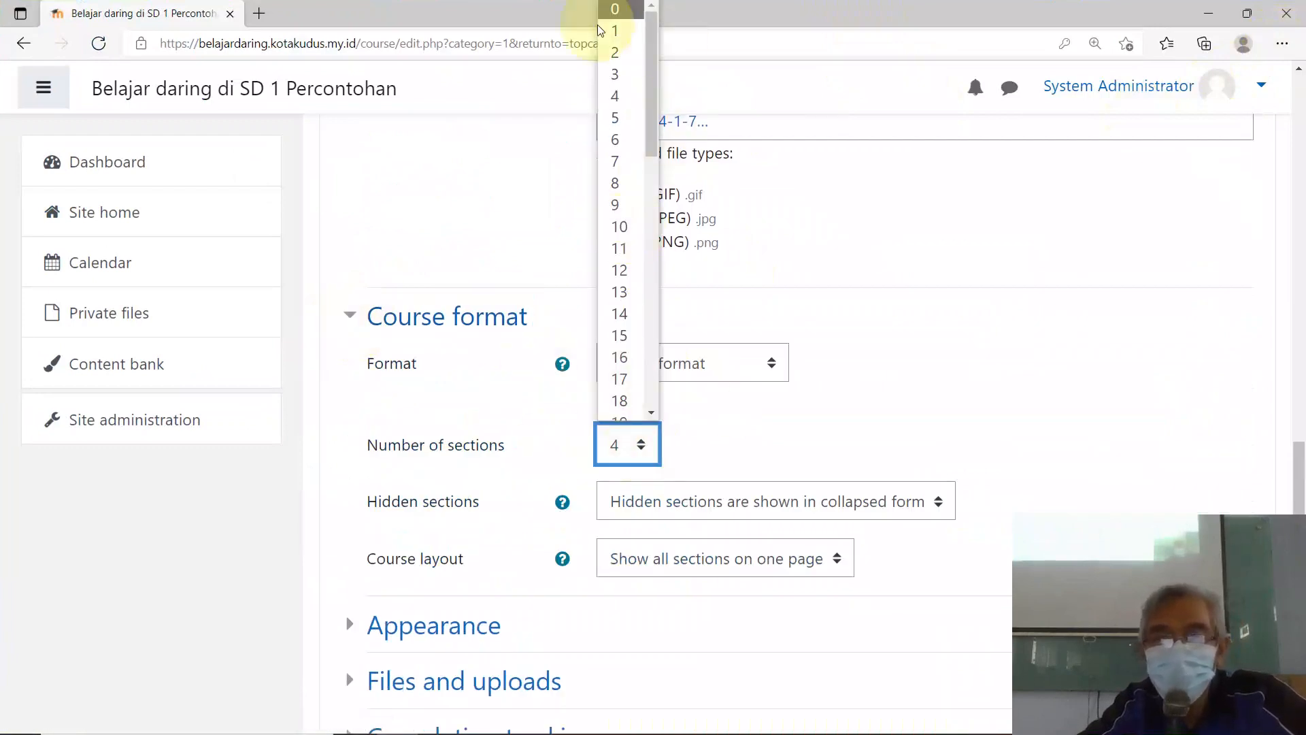
pyautogui.click(614, 57)
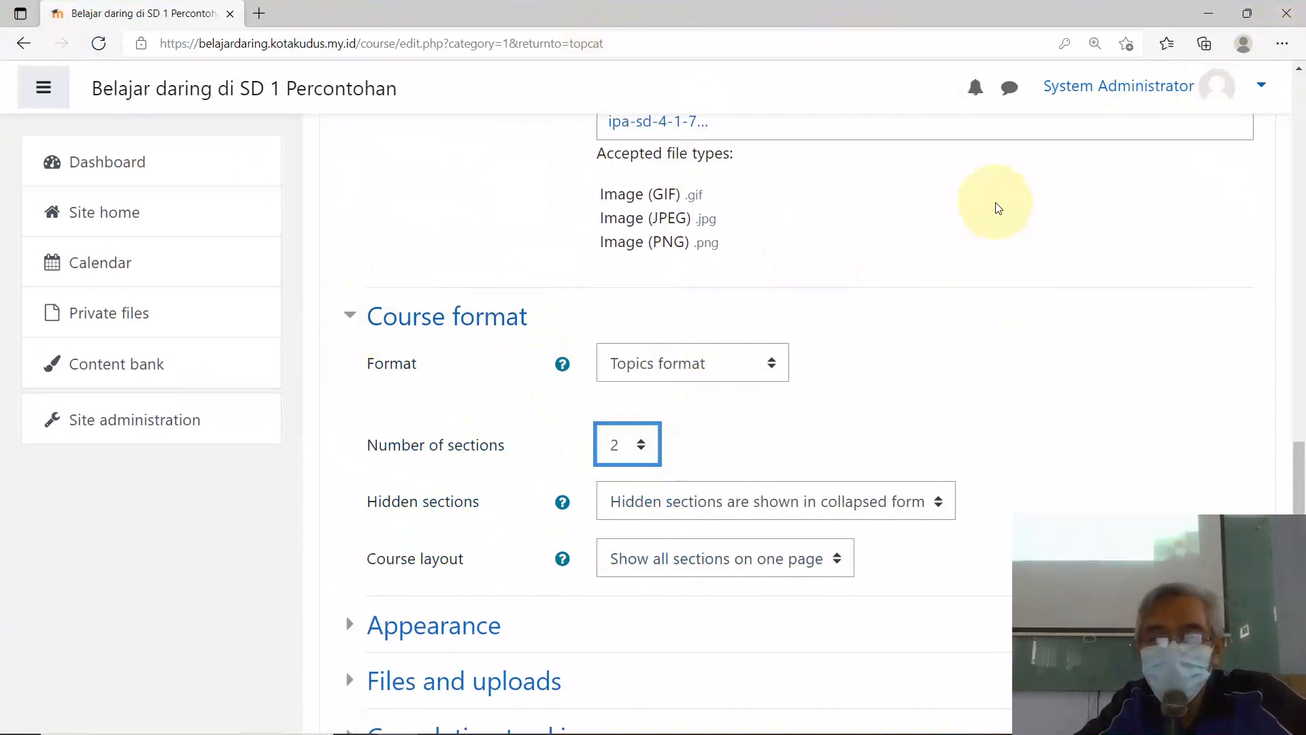
# Step: Set Appearance to show 1 announcement, then save and display the course
pyautogui.scroll(-4, 726, 361)
pyautogui.scroll(-2, 728, 367)
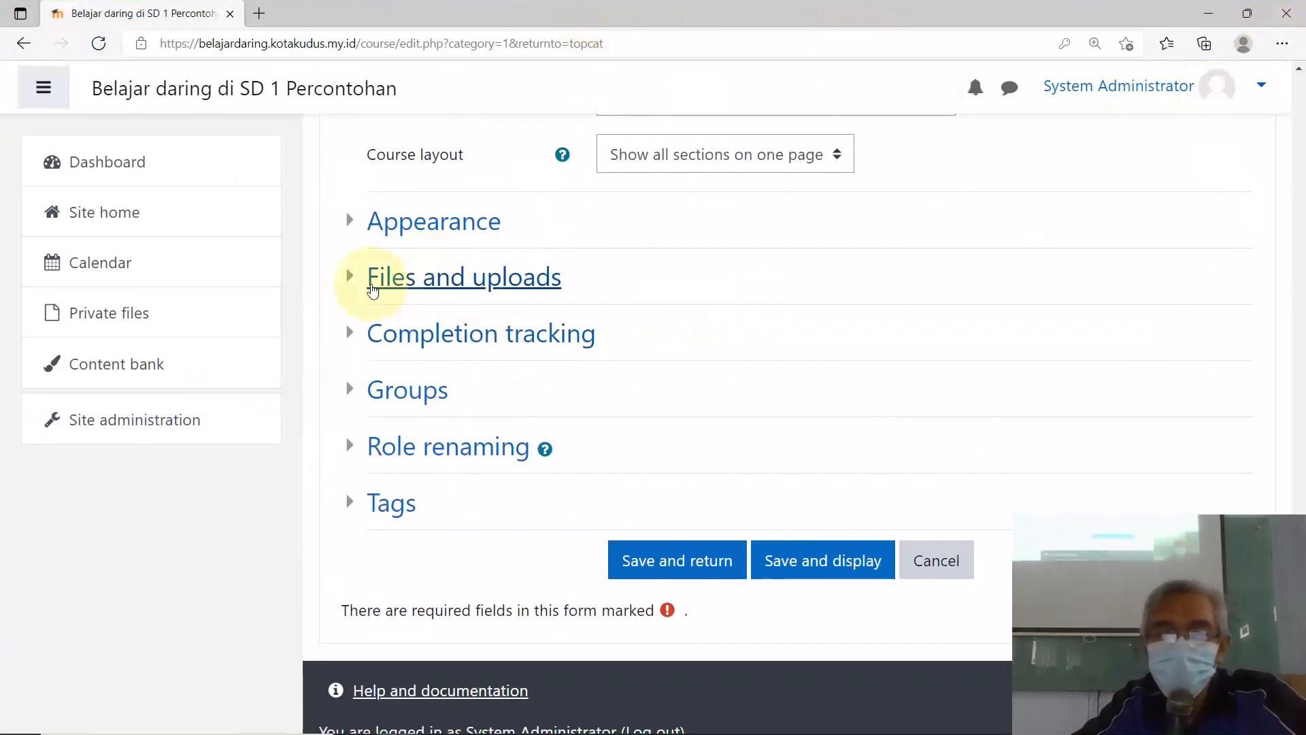
pyautogui.click(349, 232)
pyautogui.click(635, 328)
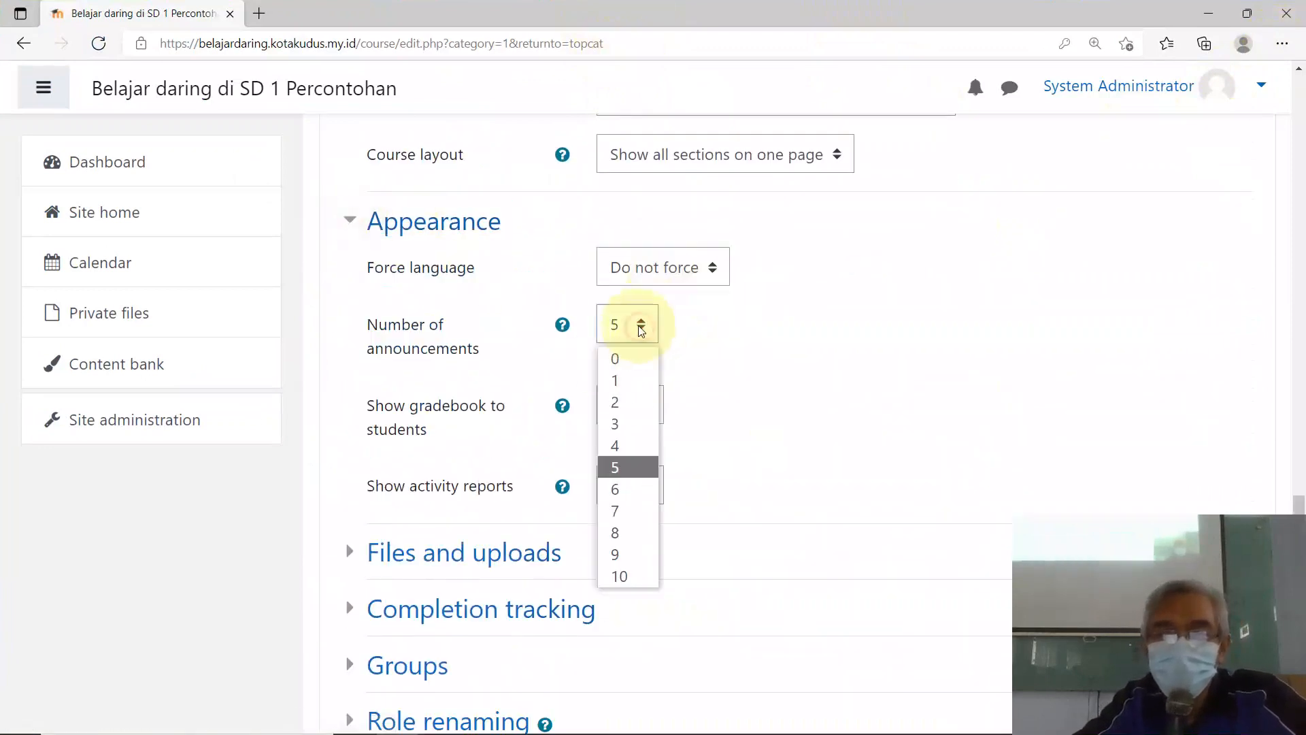
pyautogui.click(621, 381)
pyautogui.scroll(-5, 379, 379)
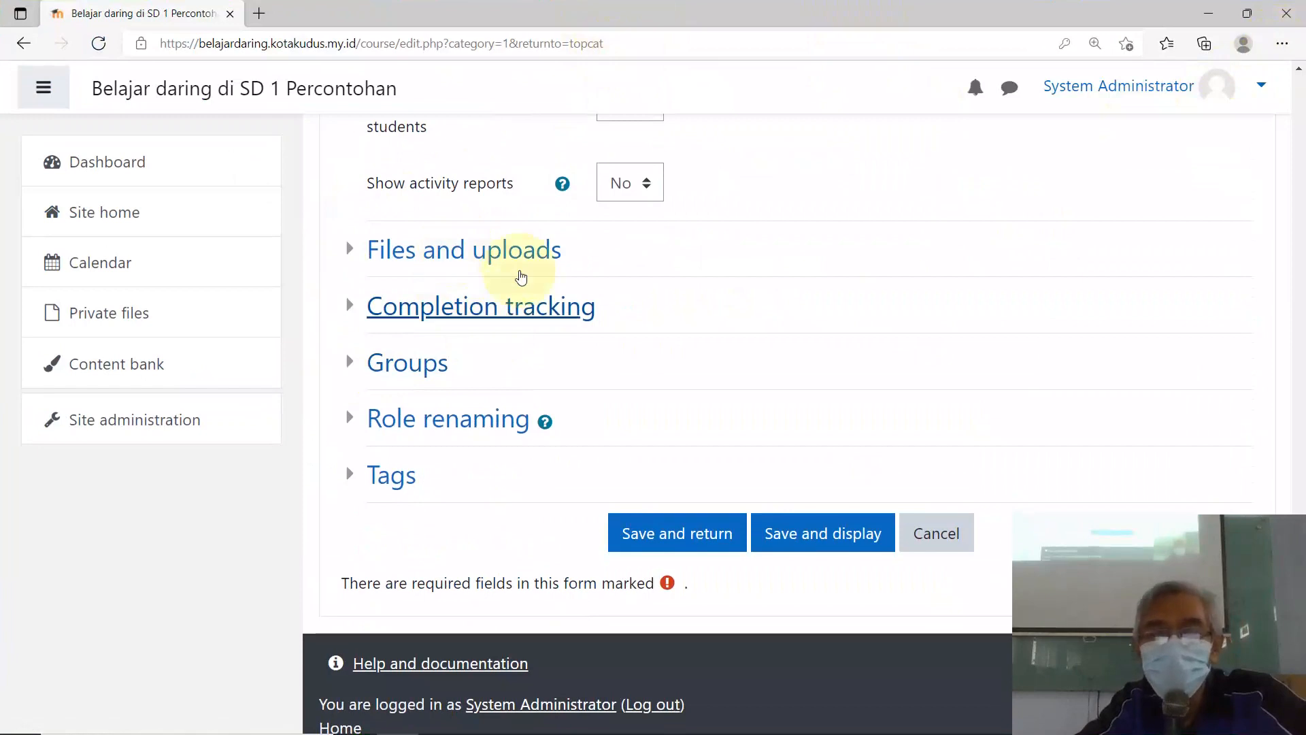
pyautogui.scroll(-1, 604, 359)
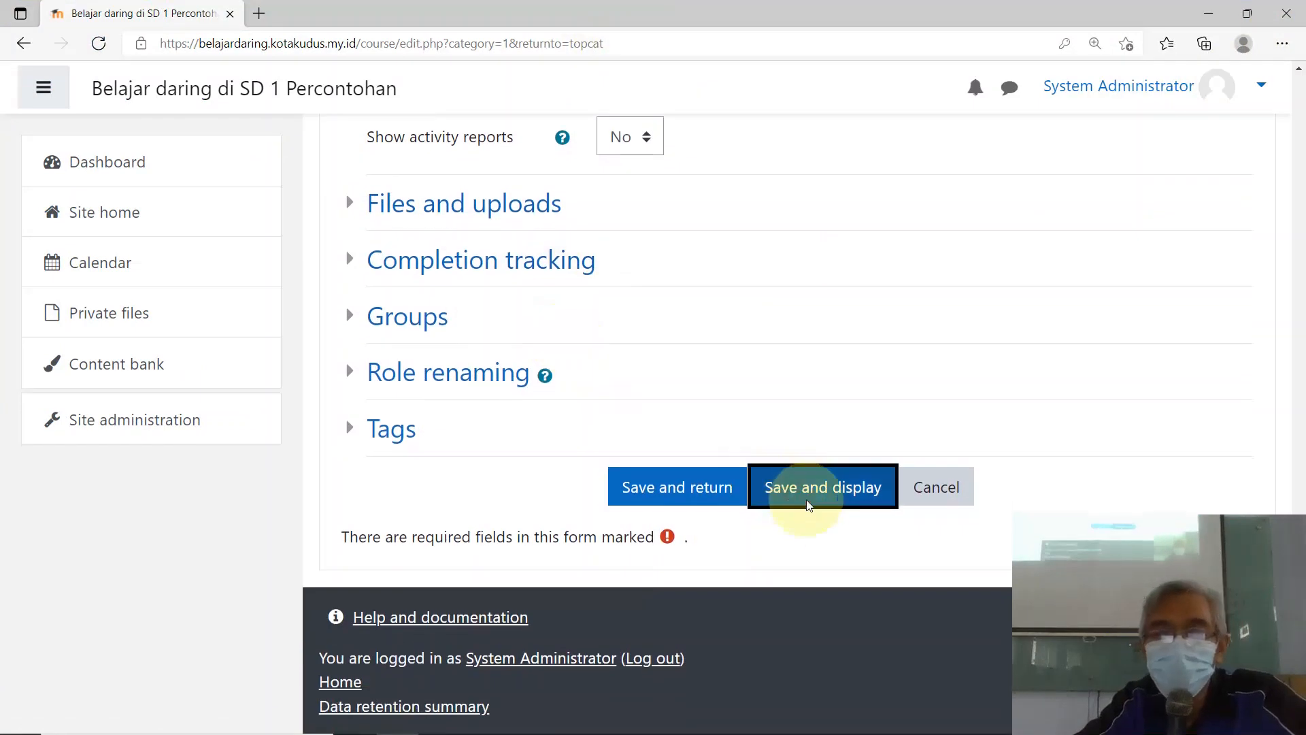
pyautogui.click(808, 503)
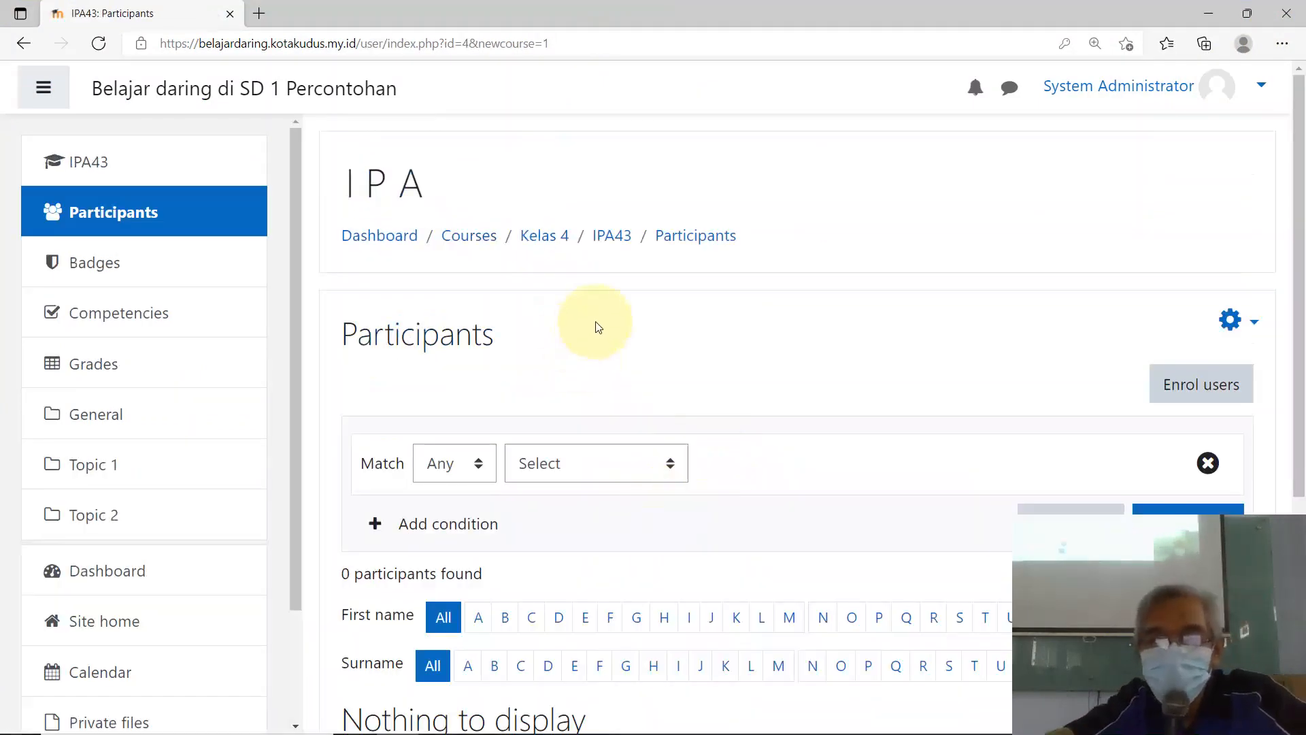
# Step: In Enrol users, assign the Teacher role and select the teacher found by searching 'guru'
pyautogui.scroll(-5, 597, 325)
pyautogui.scroll(2, 636, 306)
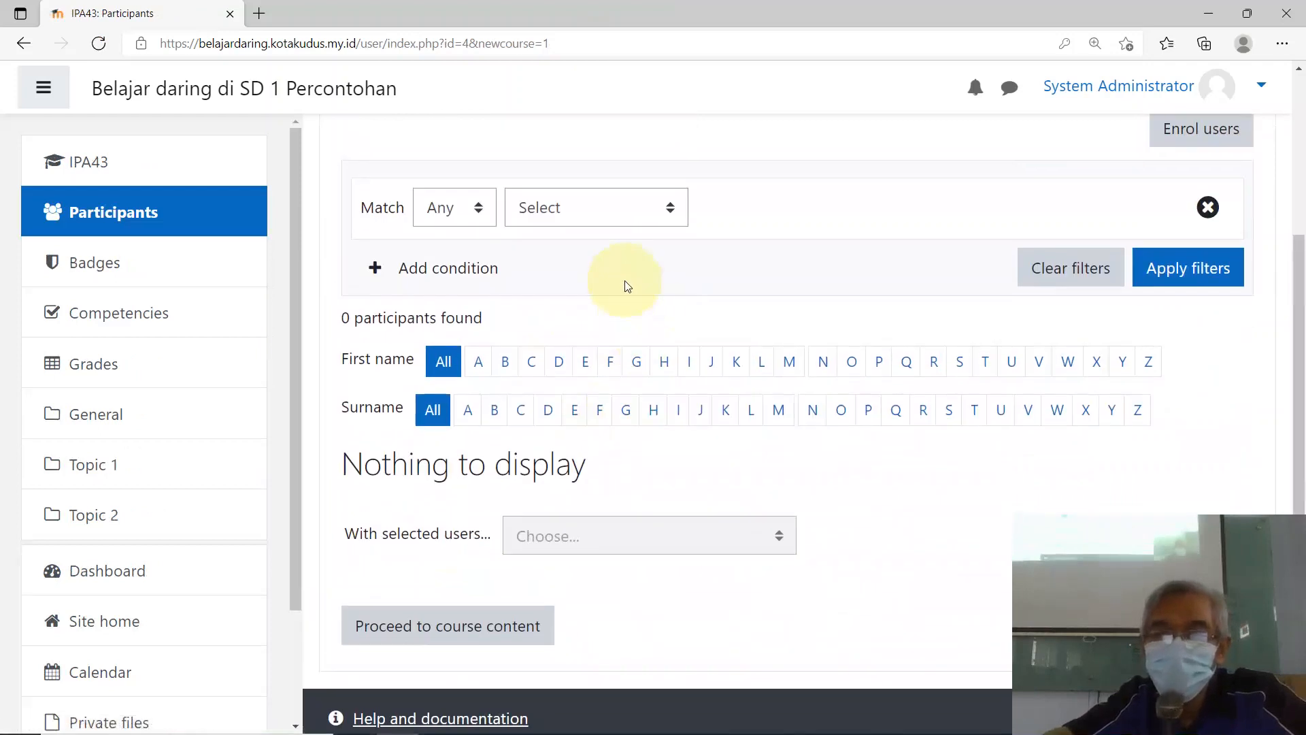
pyautogui.scroll(3, 627, 286)
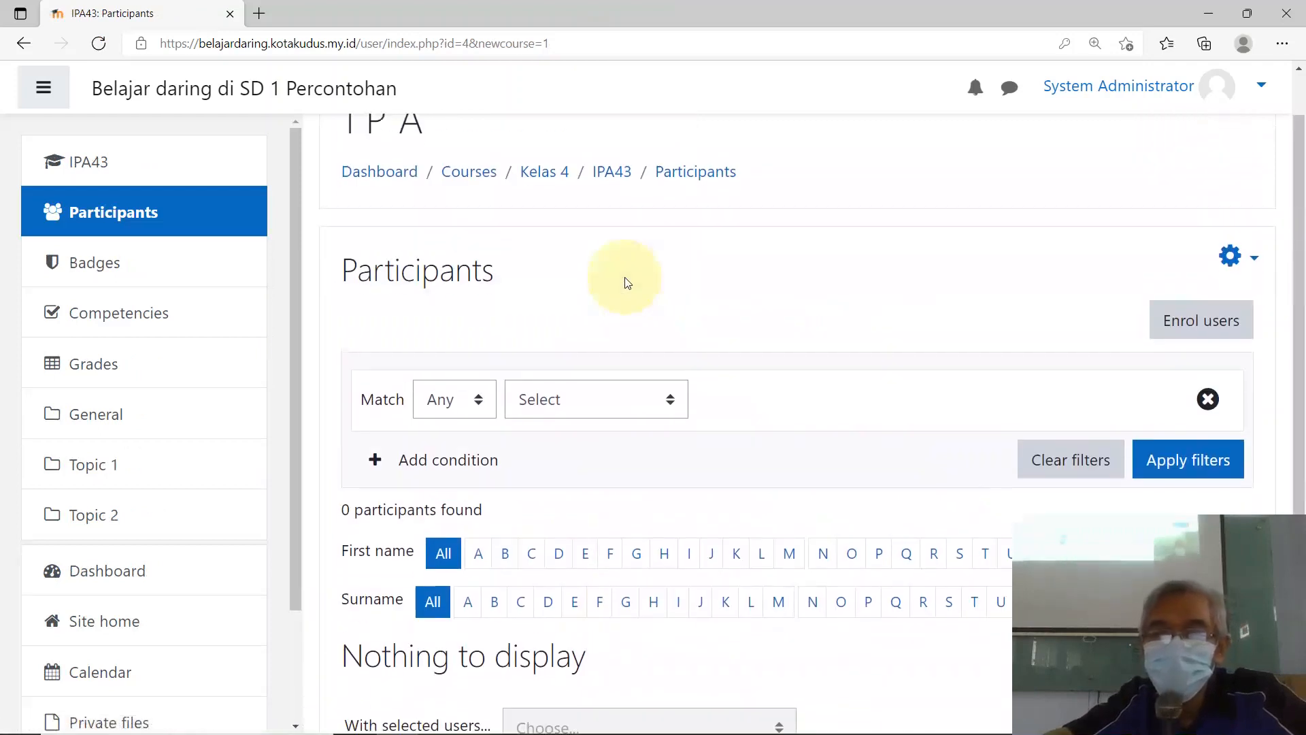
pyautogui.click(1195, 338)
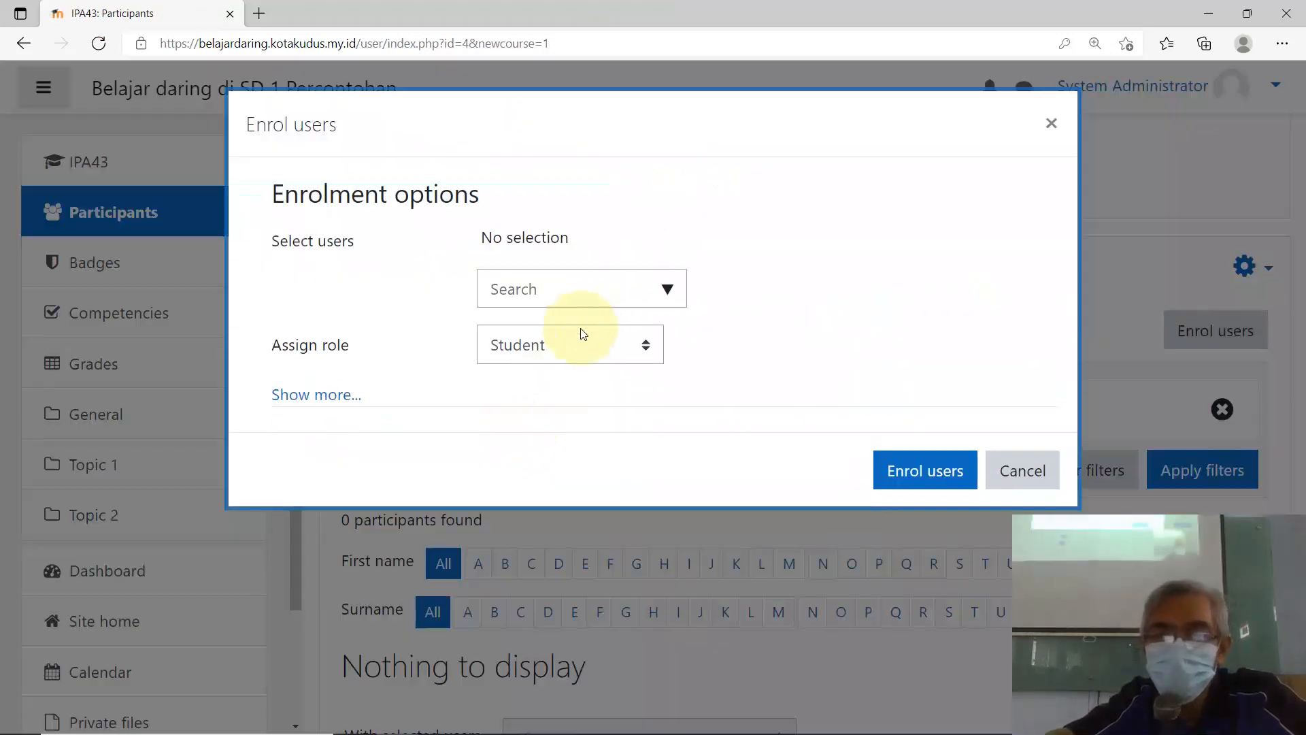
pyautogui.click(649, 357)
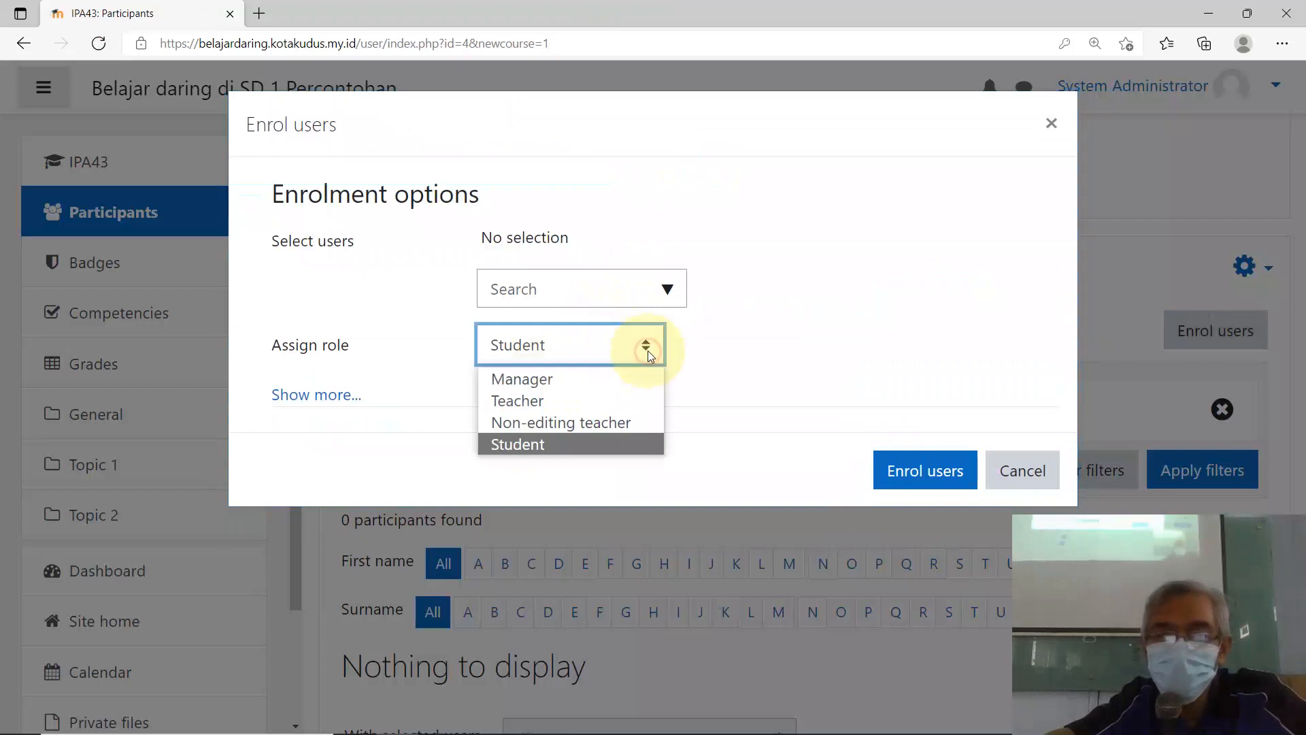
pyautogui.click(568, 401)
pyautogui.click(555, 292)
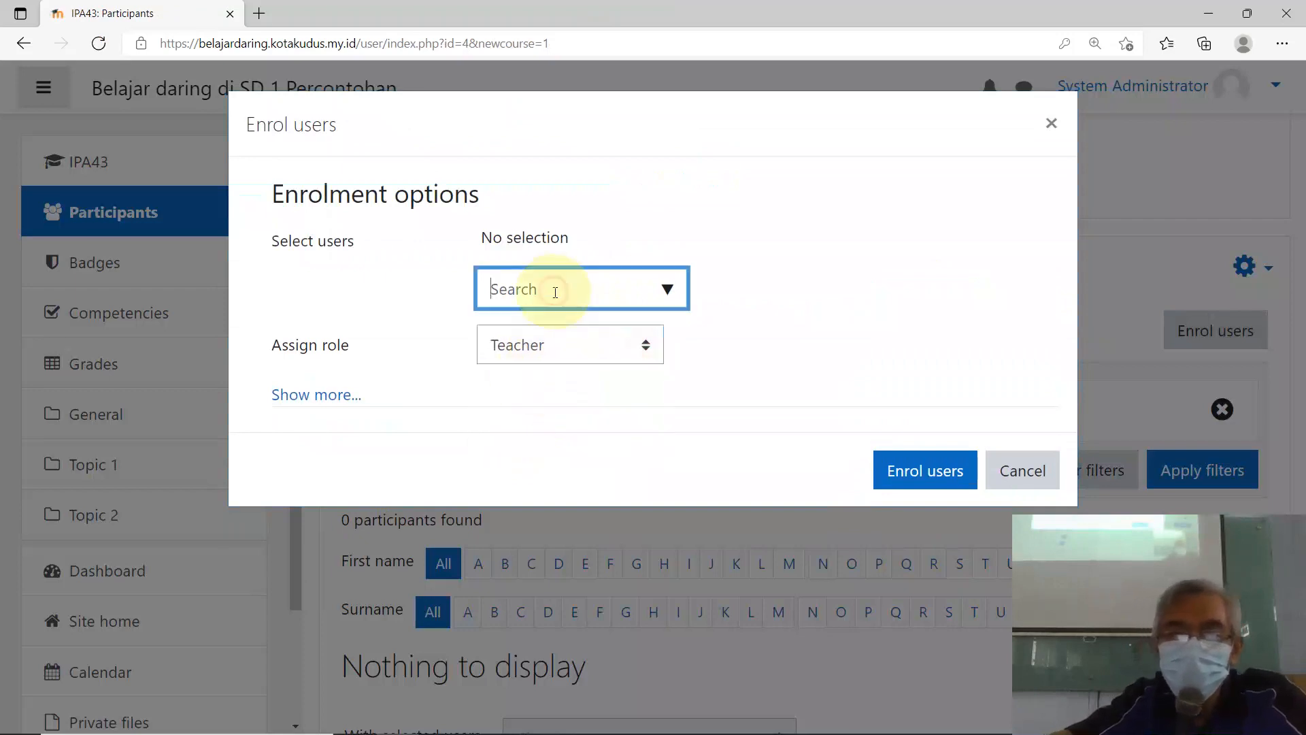
pyautogui.write('guru')
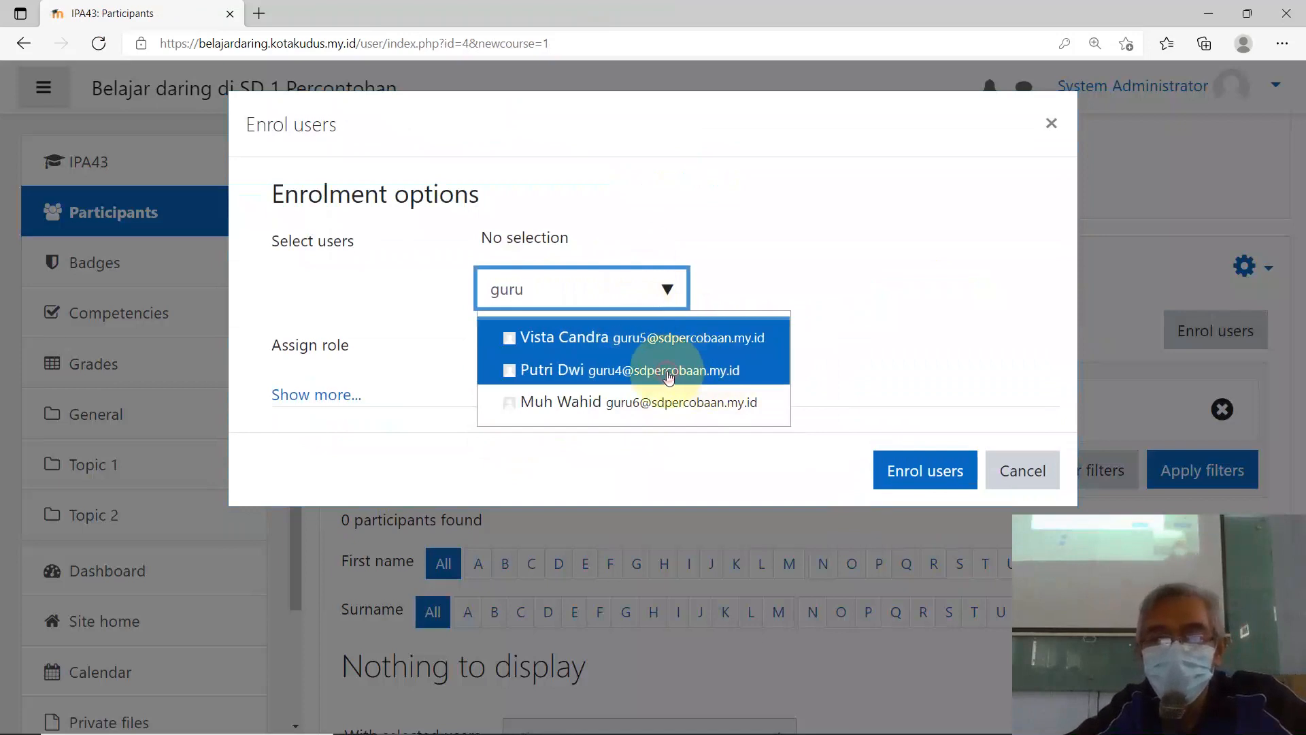
pyautogui.click(668, 372)
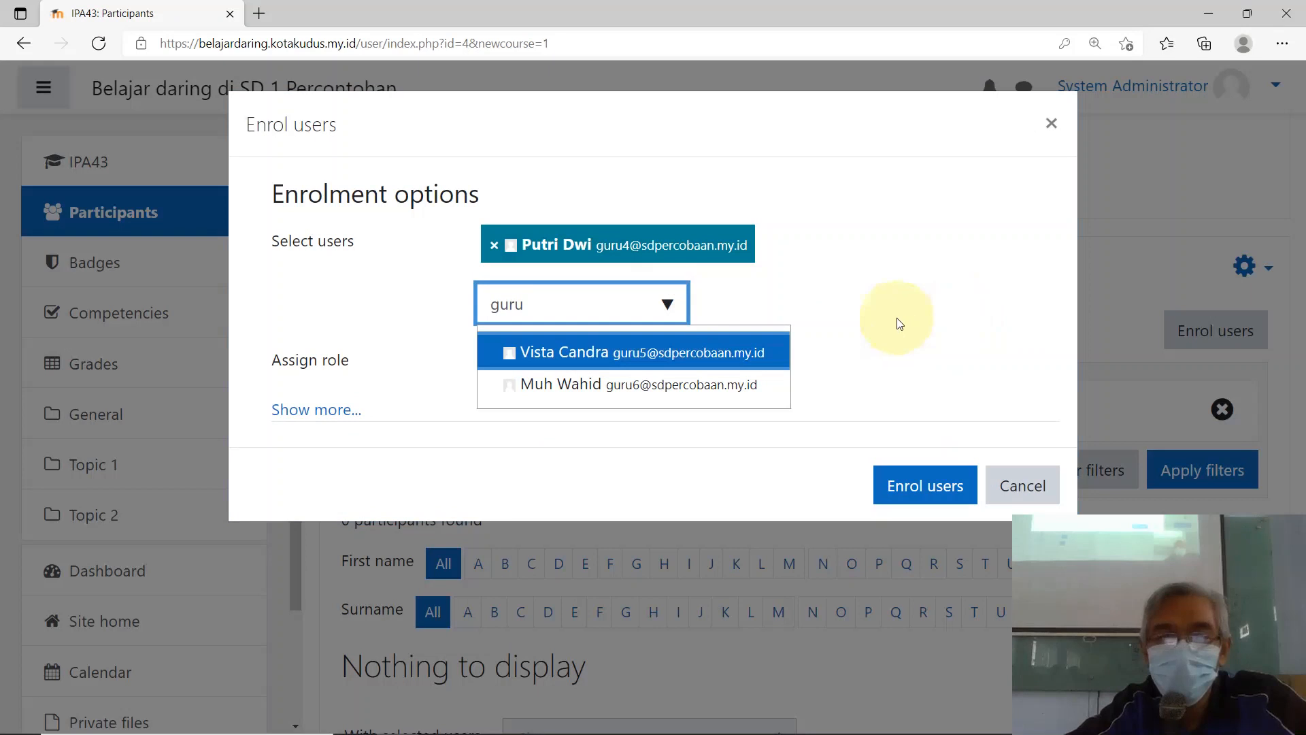
pyautogui.click(1006, 317)
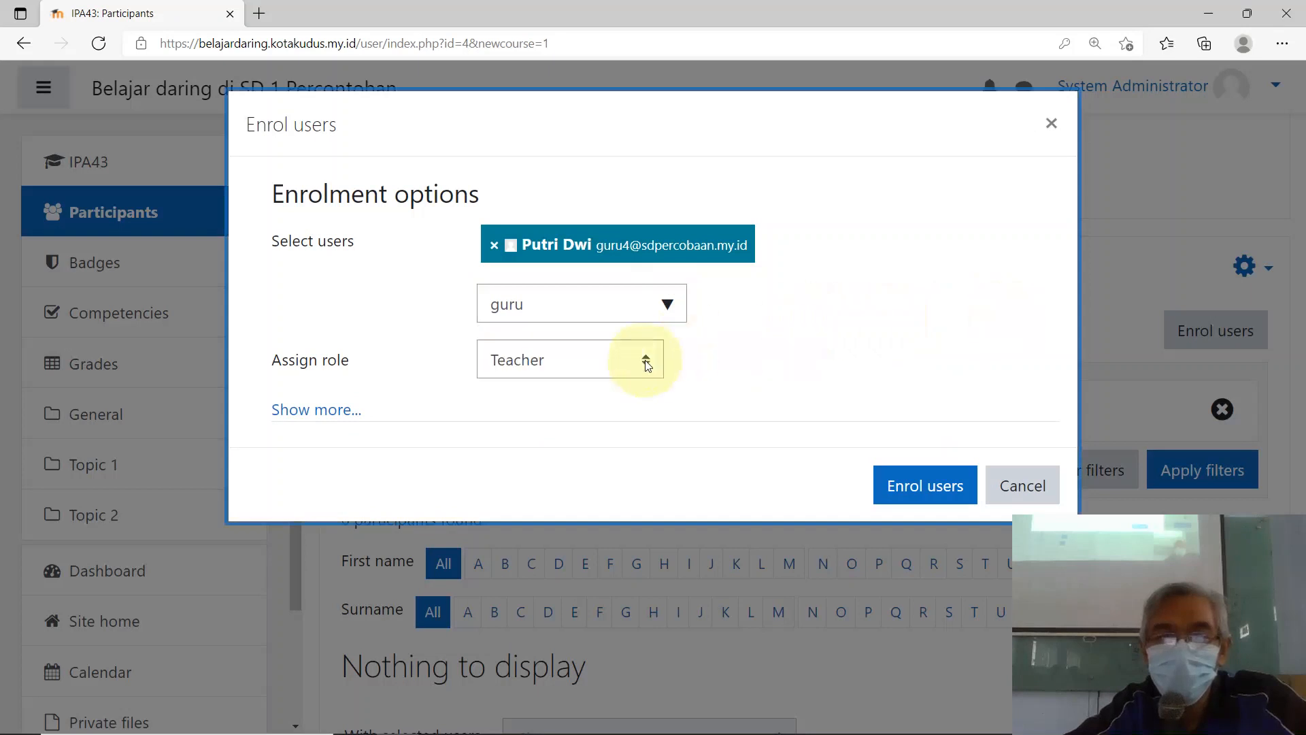
# Step: Keep the role as Teacher and enrol the selected teacher in IPA43
pyautogui.click(646, 360)
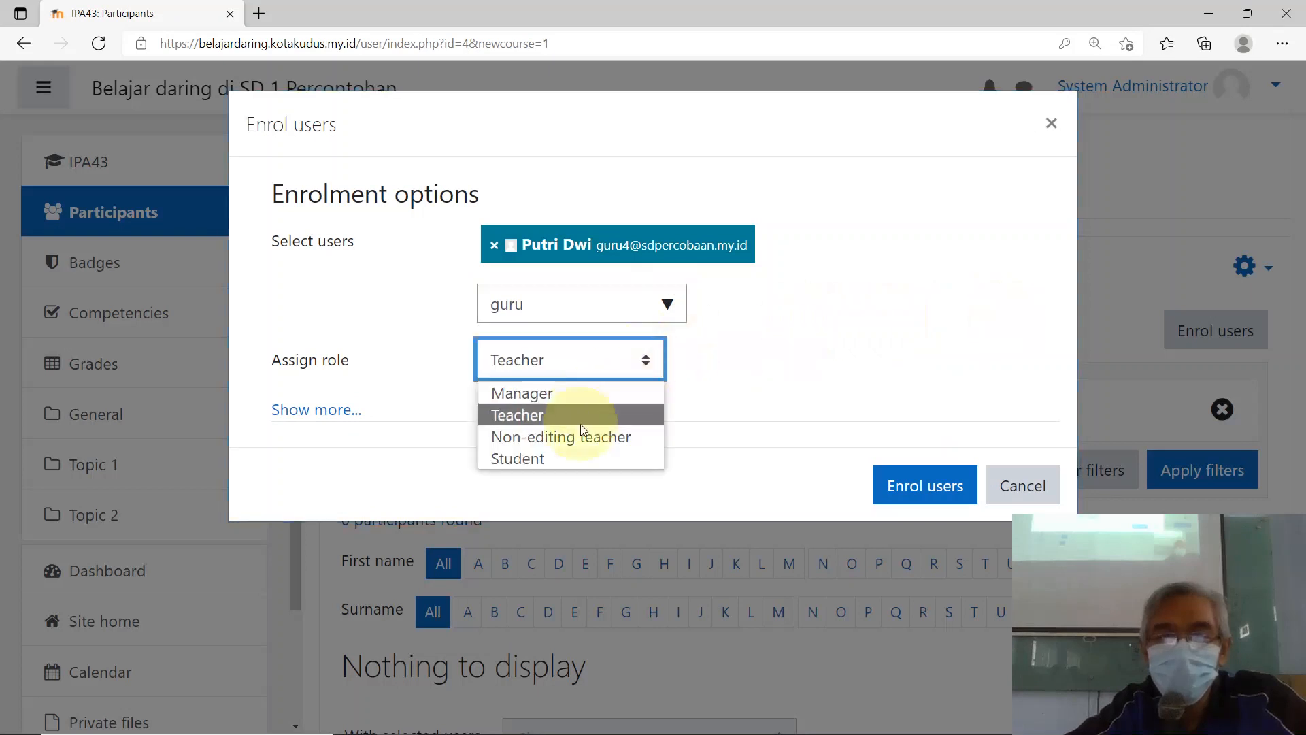
pyautogui.click(569, 458)
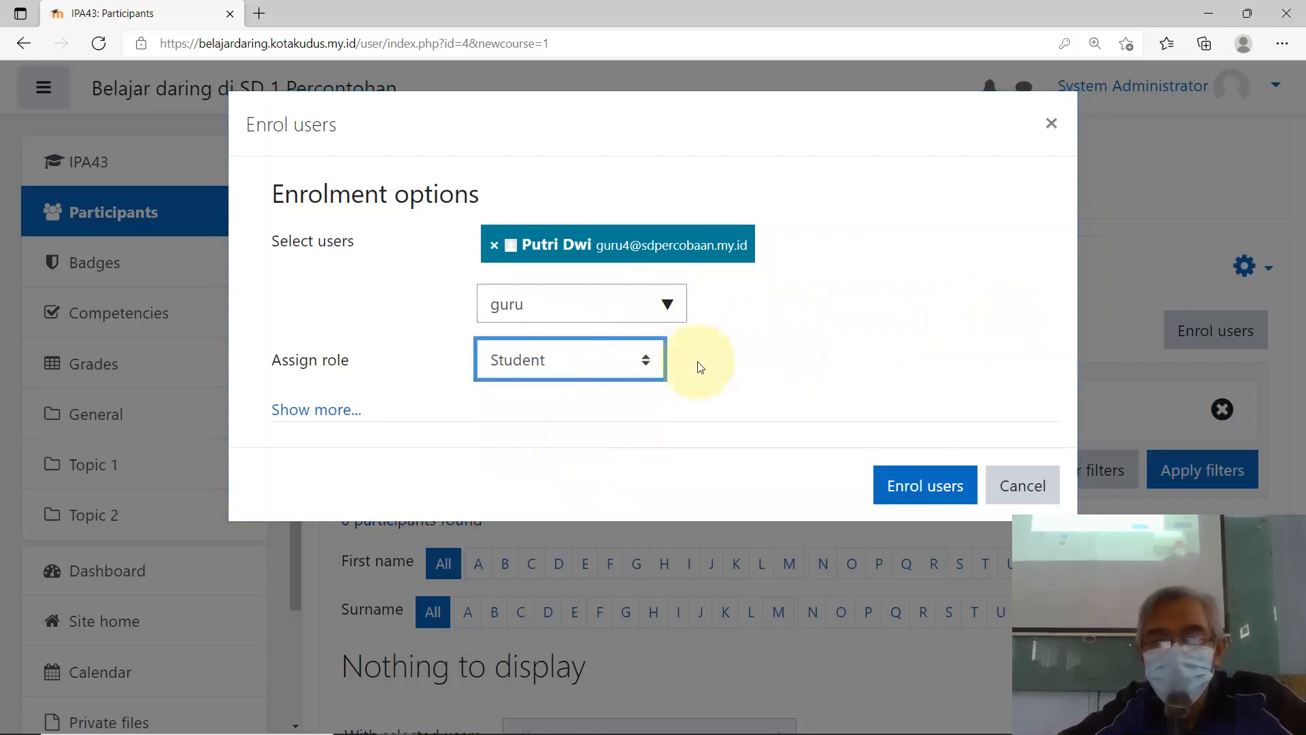
pyautogui.click(646, 363)
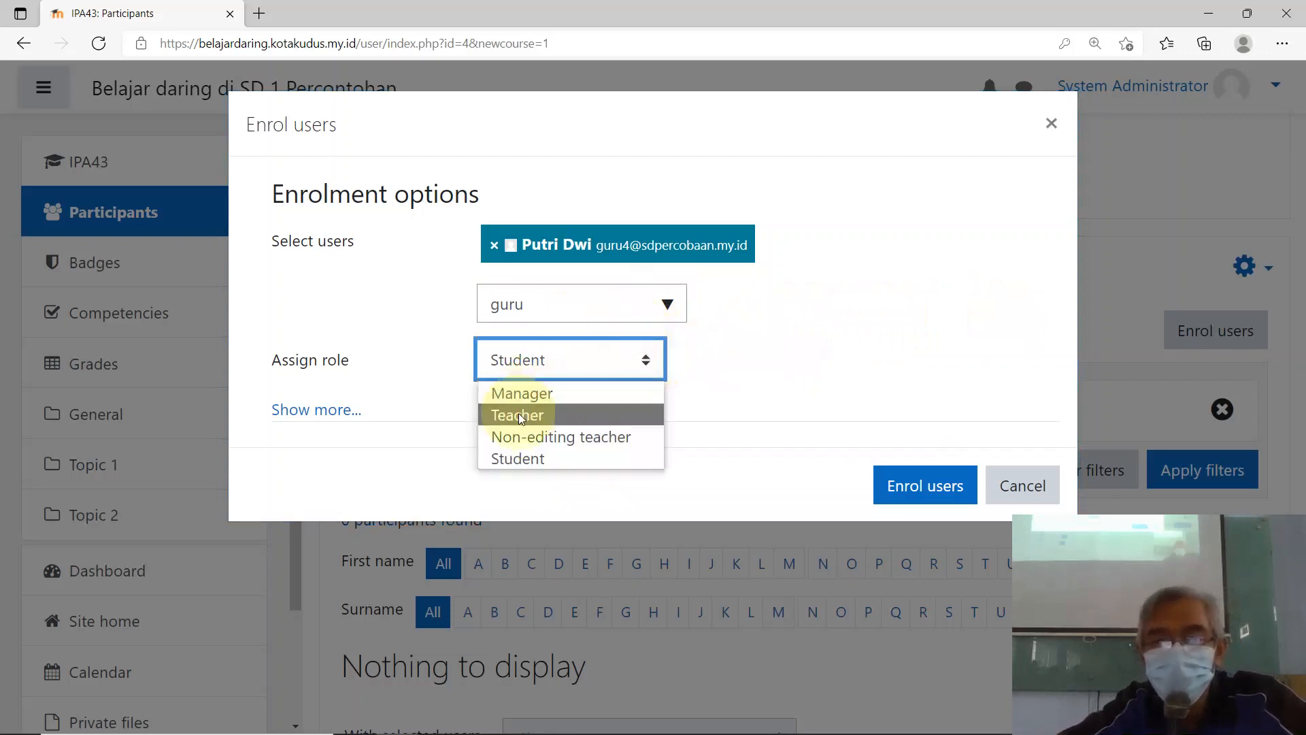
pyautogui.click(517, 413)
pyautogui.click(897, 483)
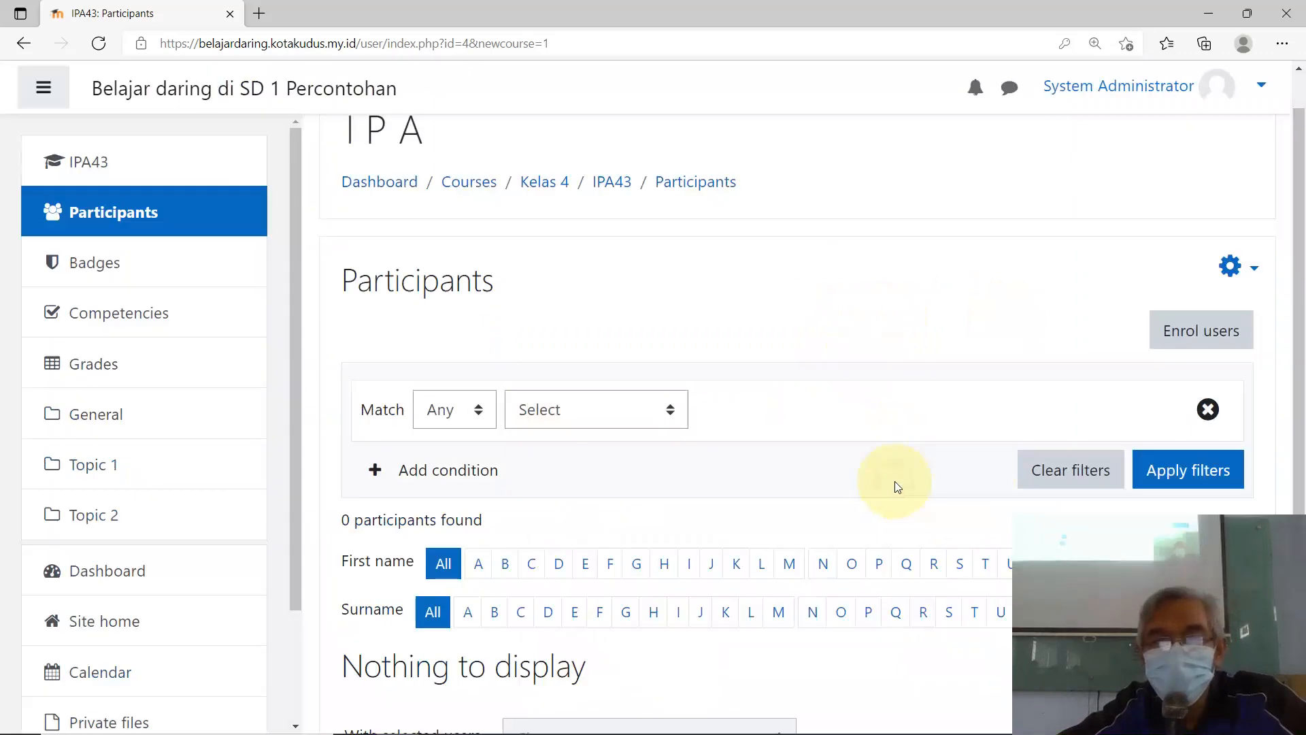
pyautogui.scroll(-3, 806, 406)
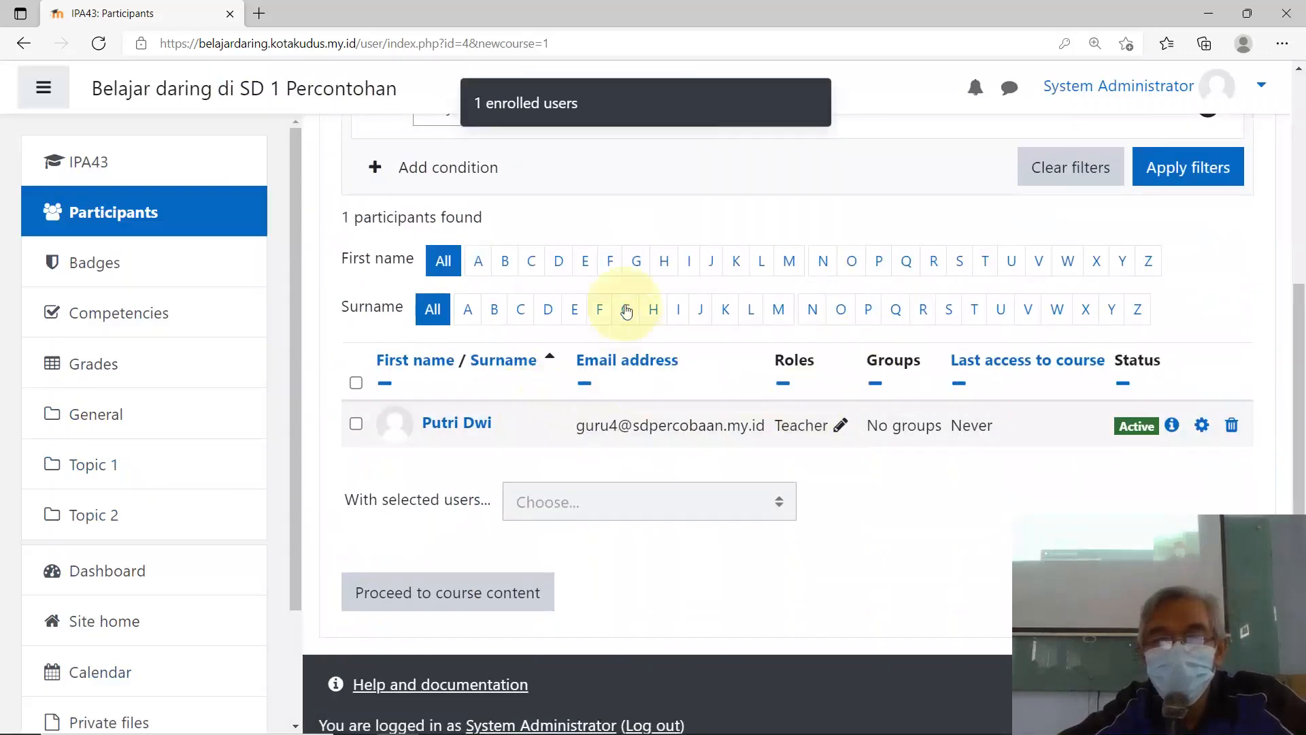
pyautogui.scroll(4, 627, 306)
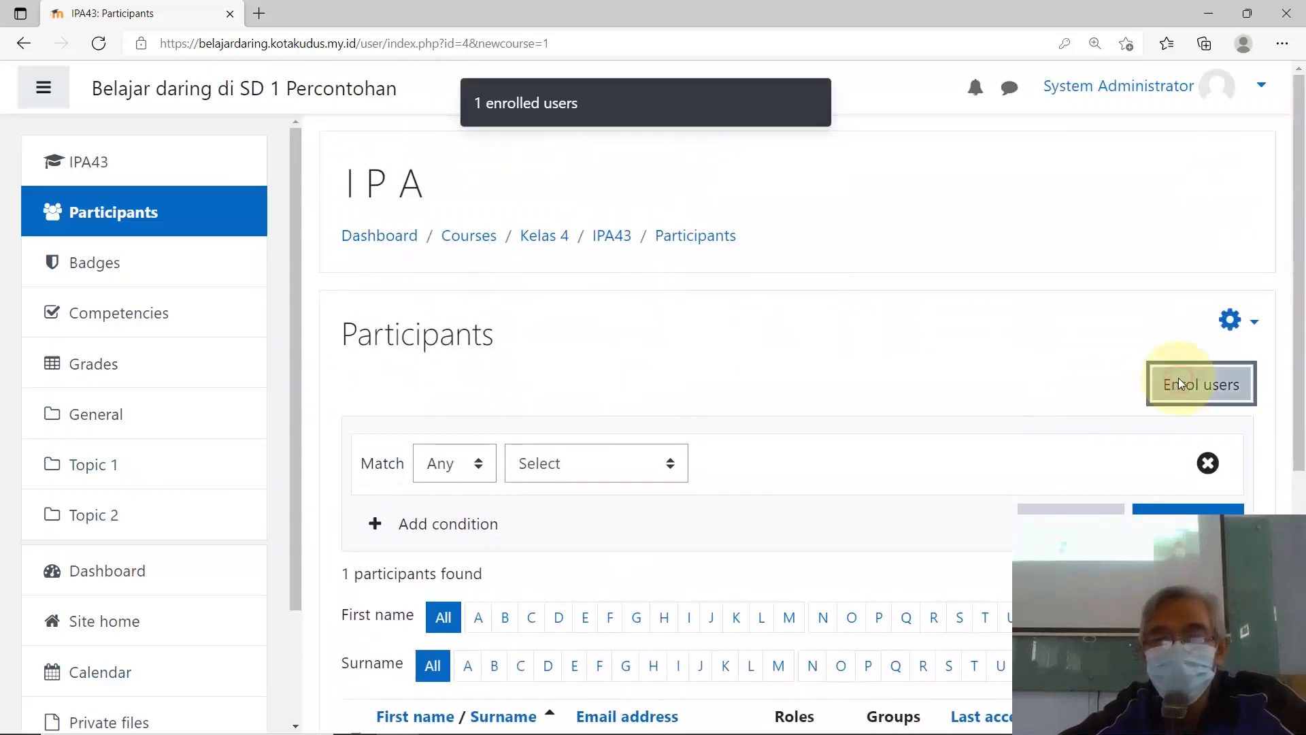
pyautogui.click(1178, 382)
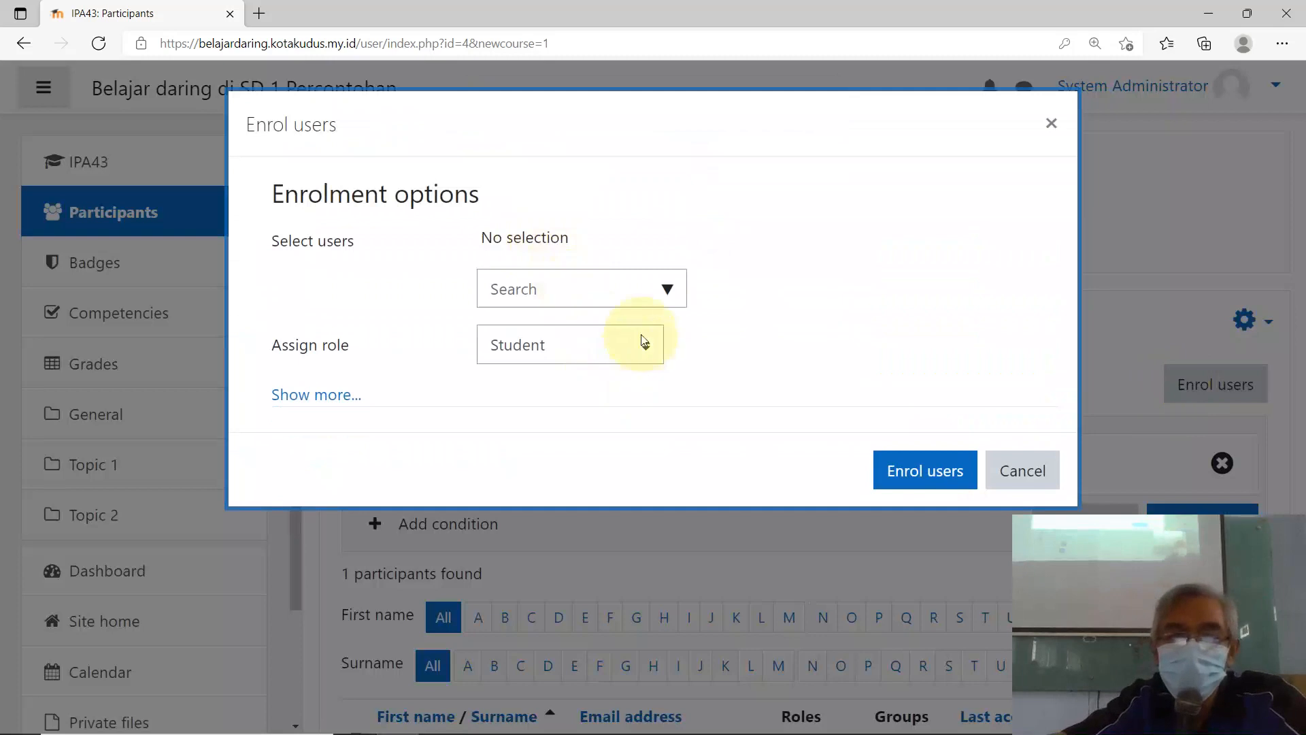
# Step: Search 'siswa', select five student accounts, and enrol them in IPA43
pyautogui.click(595, 292)
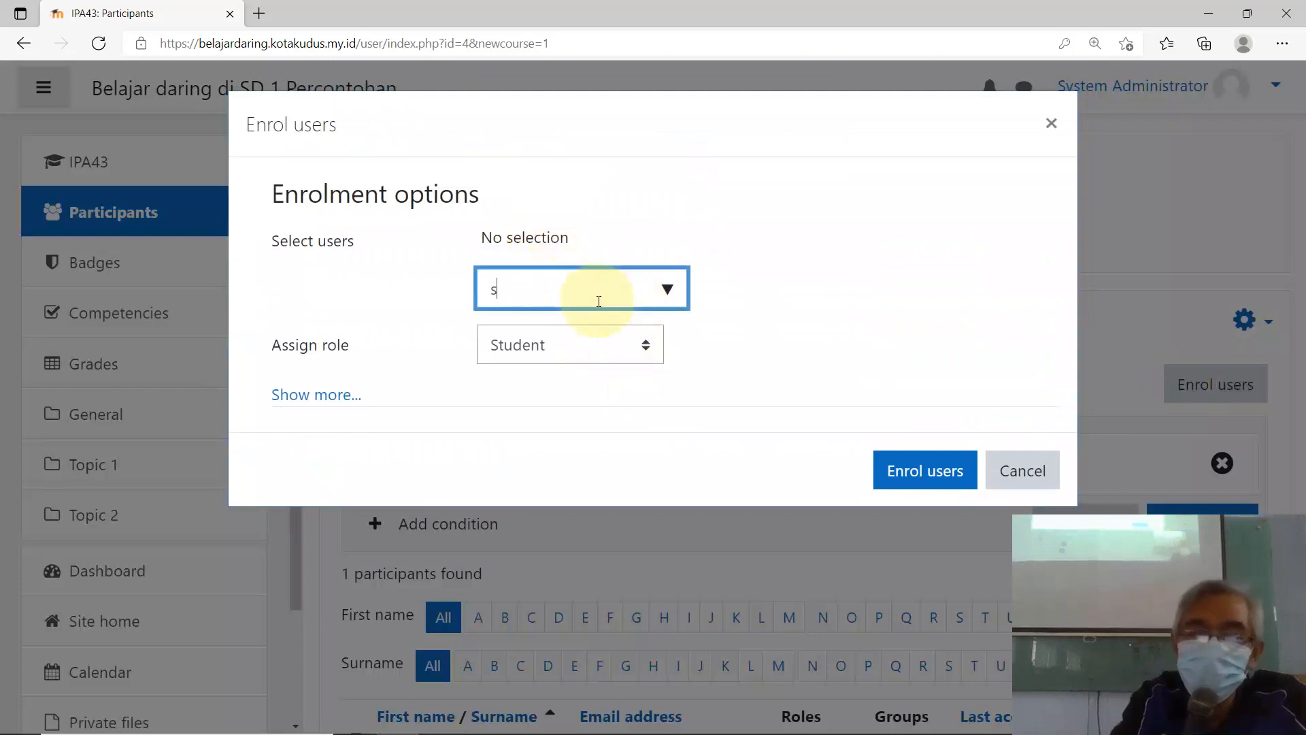
pyautogui.write('siswa')
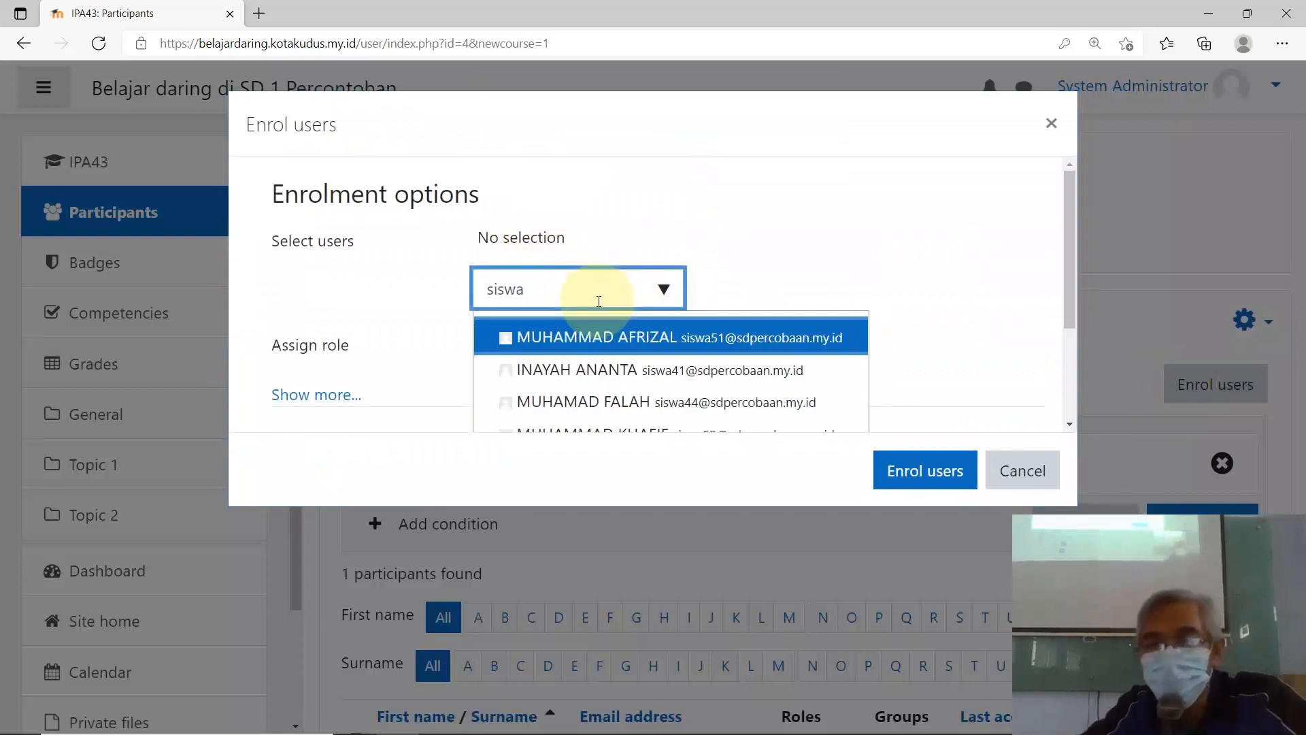
pyautogui.click(528, 373)
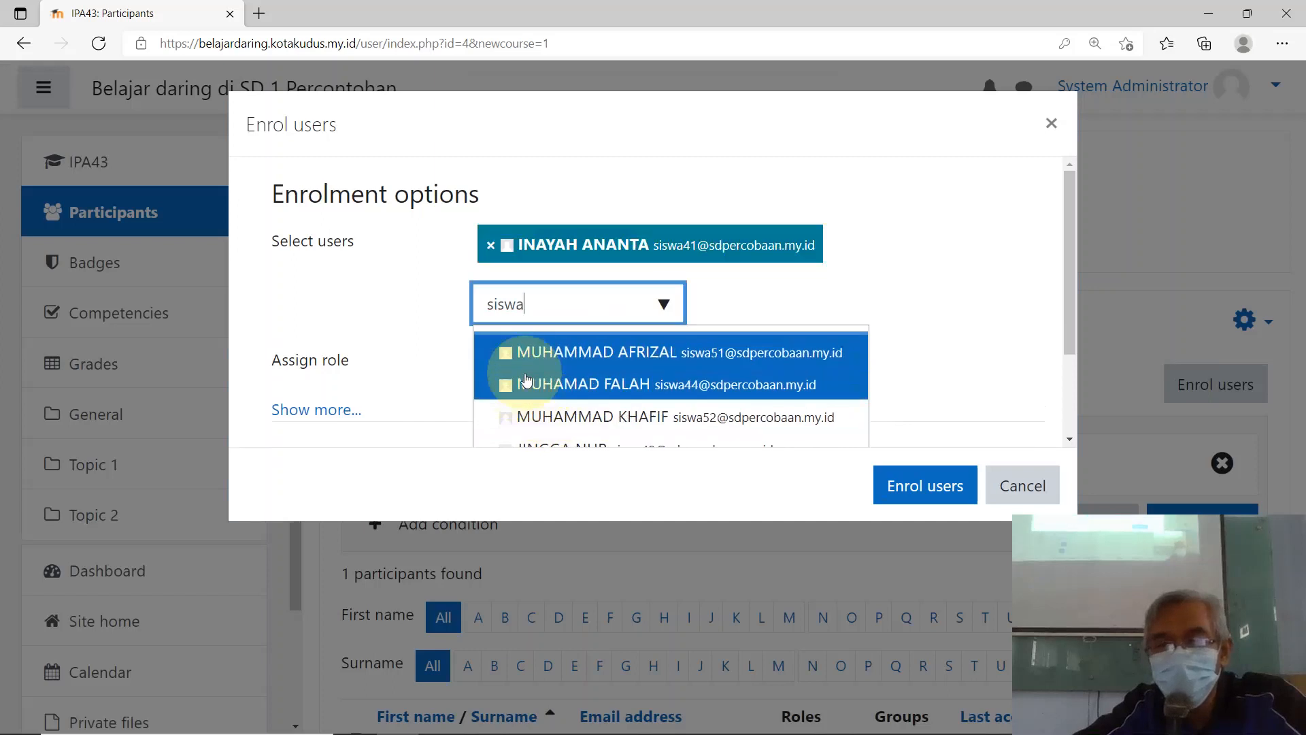
pyautogui.click(601, 385)
pyautogui.scroll(-2, 649, 437)
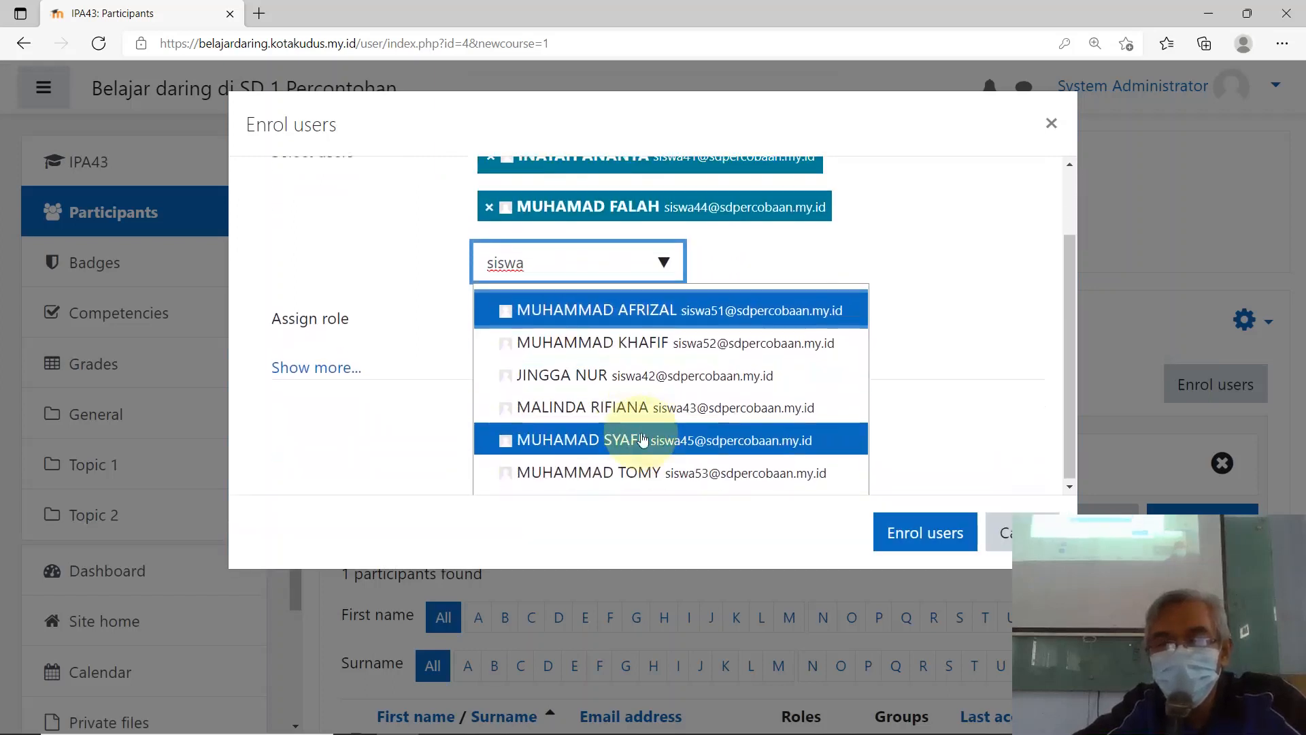
pyautogui.click(656, 411)
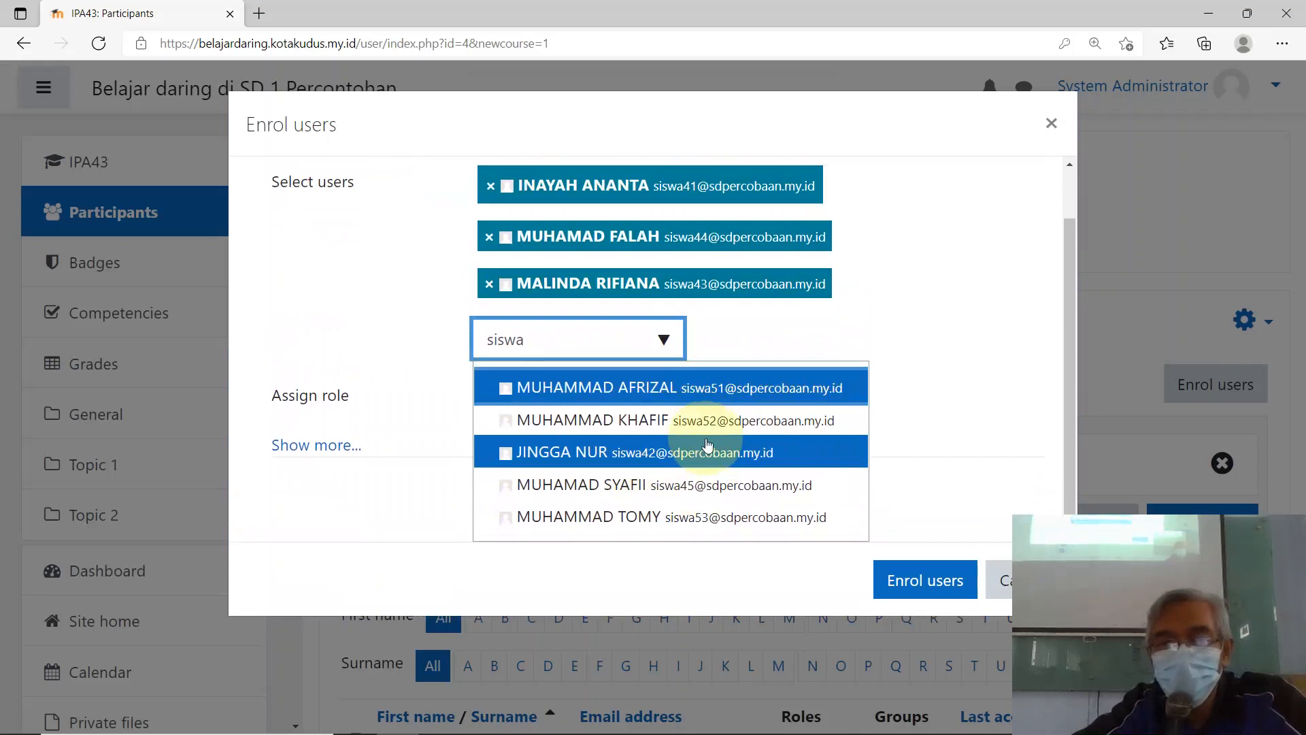
pyautogui.click(559, 485)
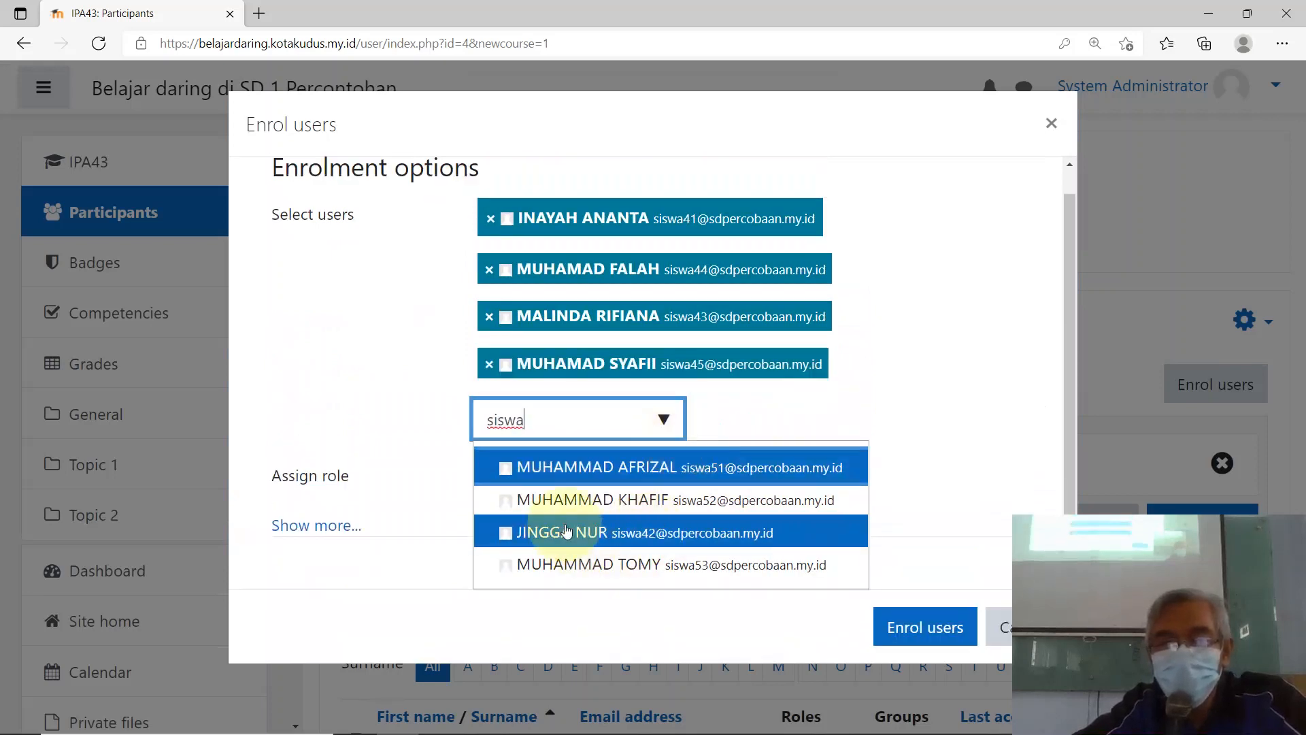
pyautogui.click(566, 530)
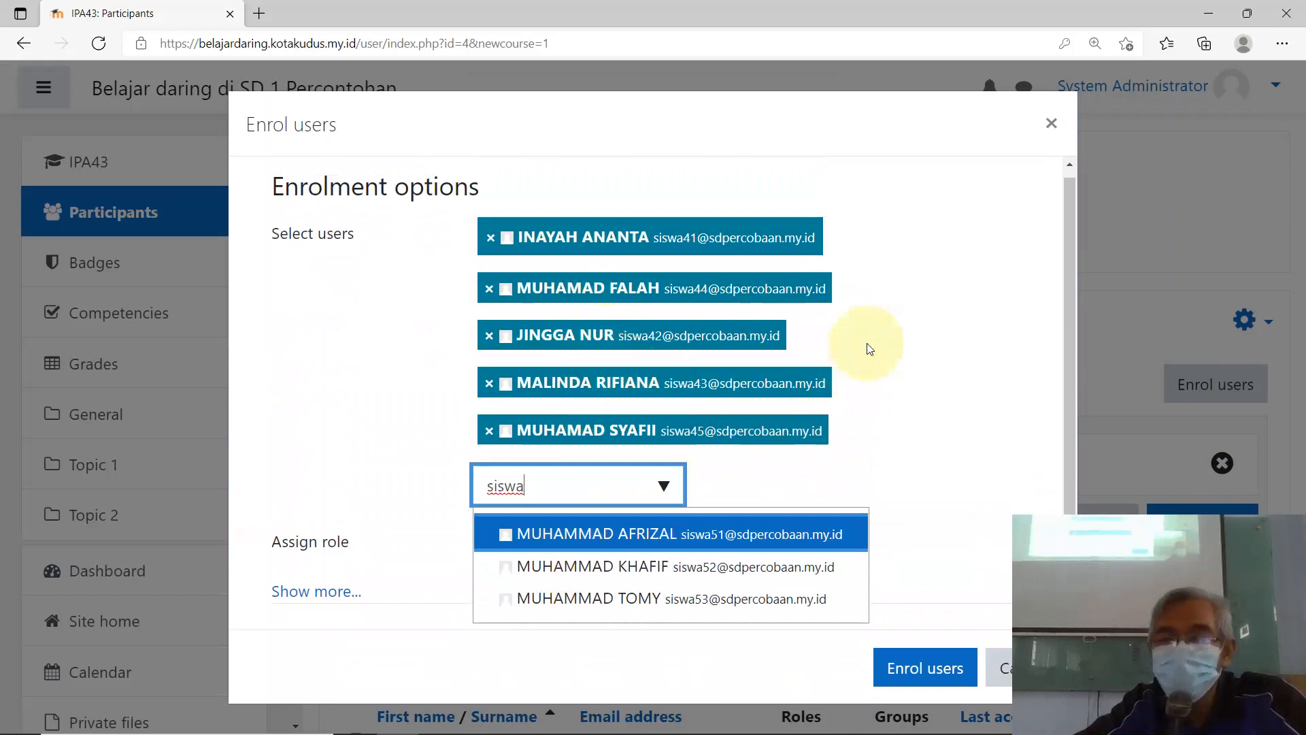
pyautogui.click(907, 669)
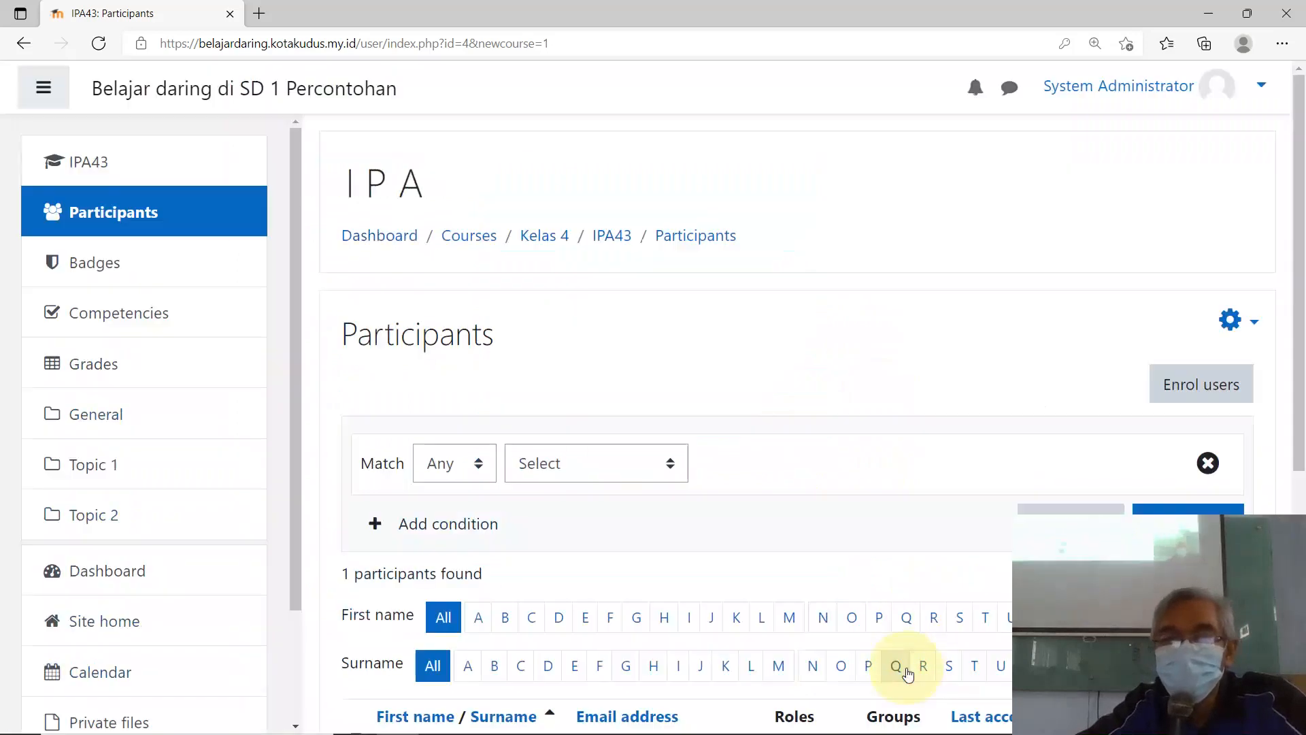
pyautogui.scroll(-3, 704, 408)
pyautogui.scroll(-6, 757, 446)
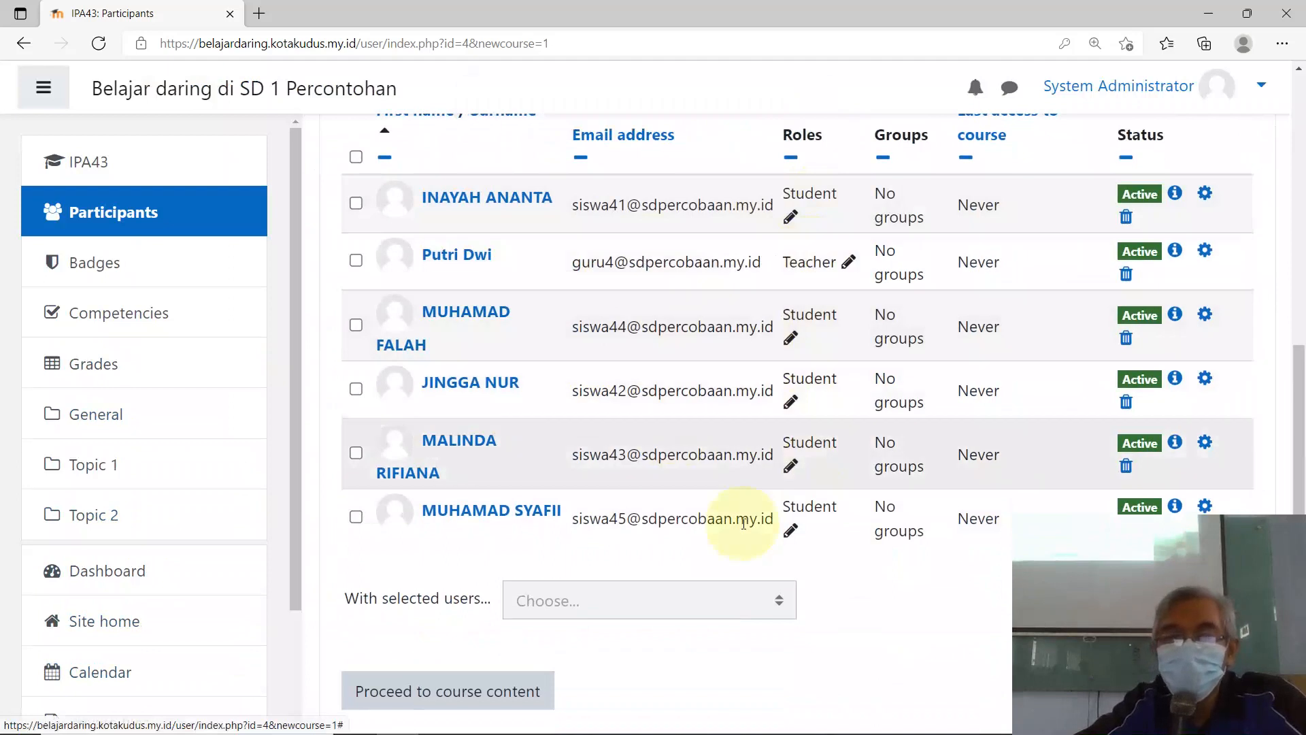
pyautogui.scroll(4, 764, 374)
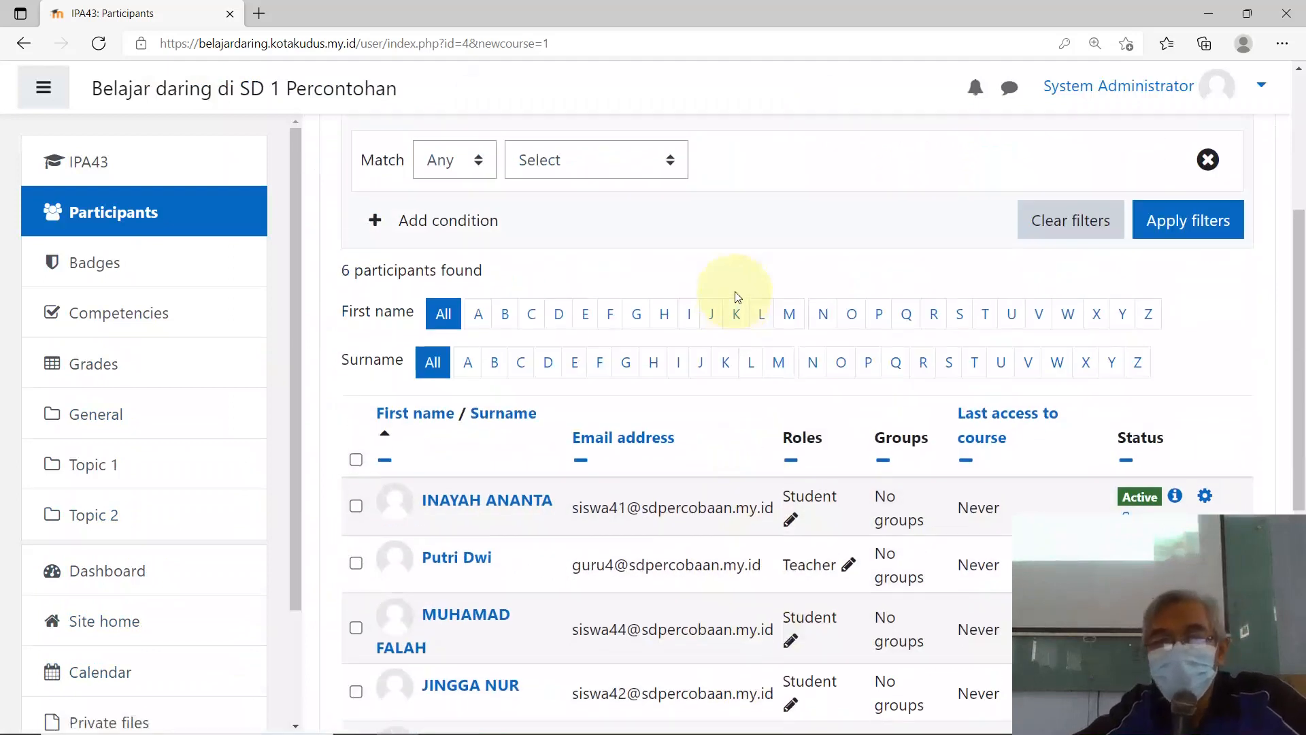
pyautogui.scroll(2, 734, 312)
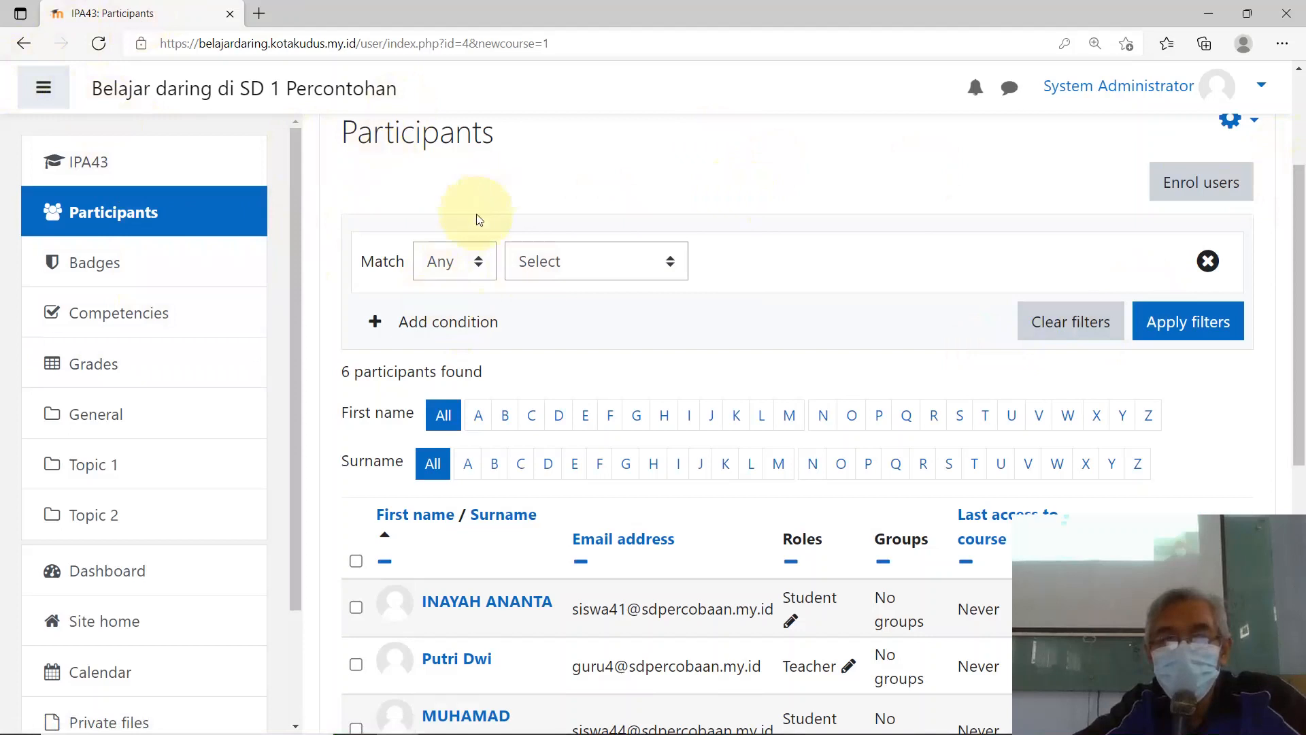
pyautogui.scroll(3, 479, 220)
# Step: Return to the dashboard and browse the available courses IPA, Matematika and Bahasa Indonesia
pyautogui.click(378, 248)
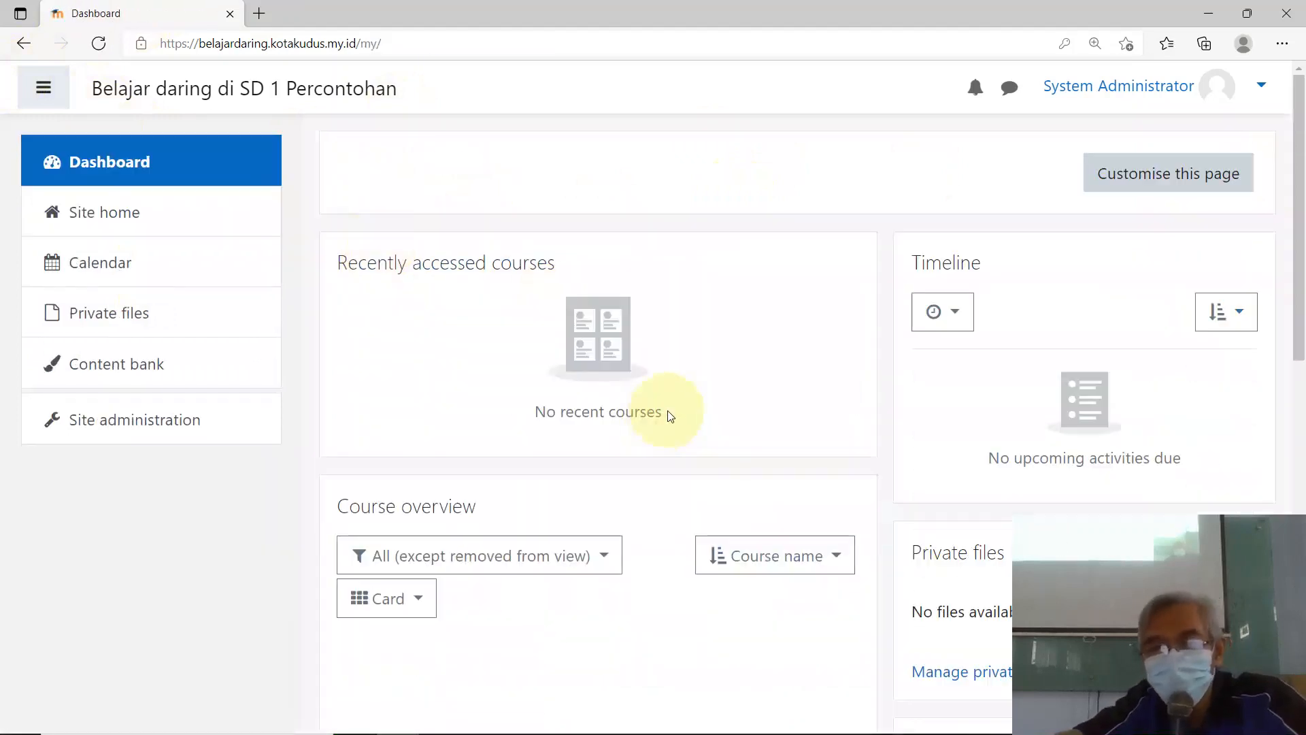
pyautogui.scroll(-3, 712, 405)
pyautogui.scroll(-8, 712, 406)
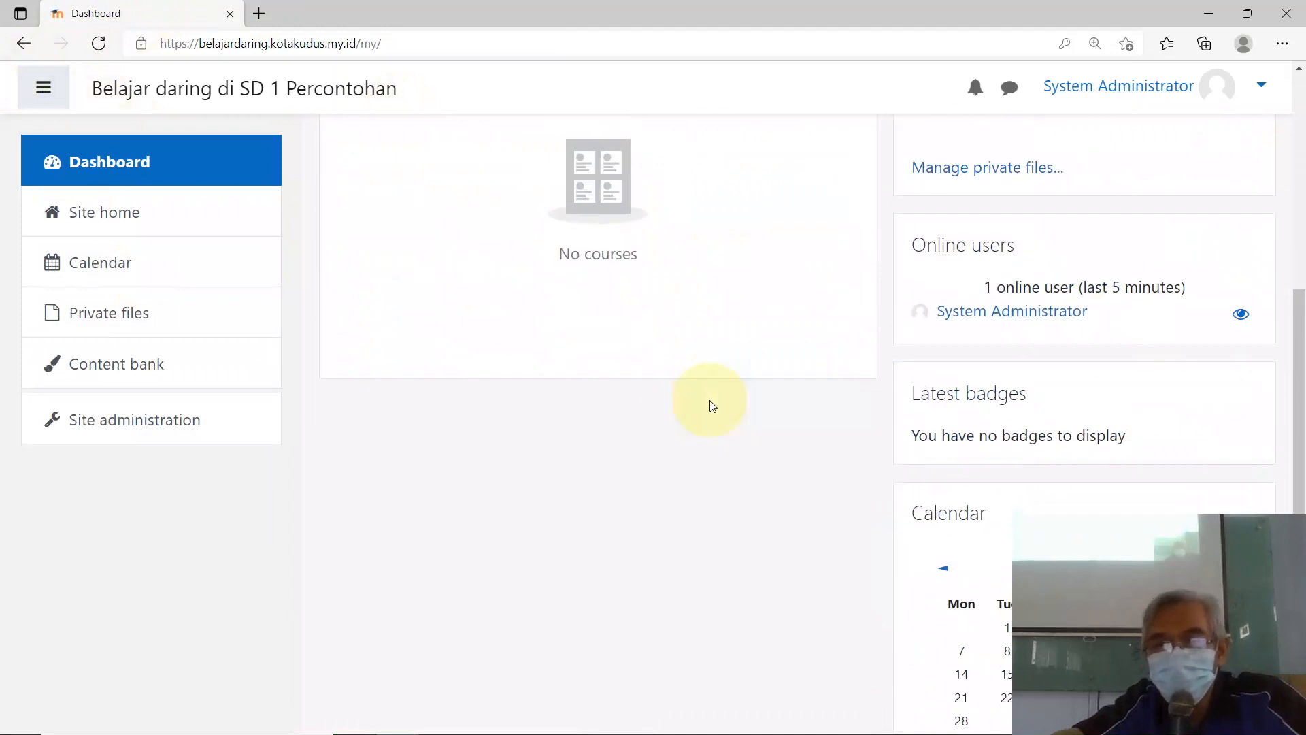
pyautogui.scroll(3, 708, 401)
pyautogui.scroll(9, 707, 401)
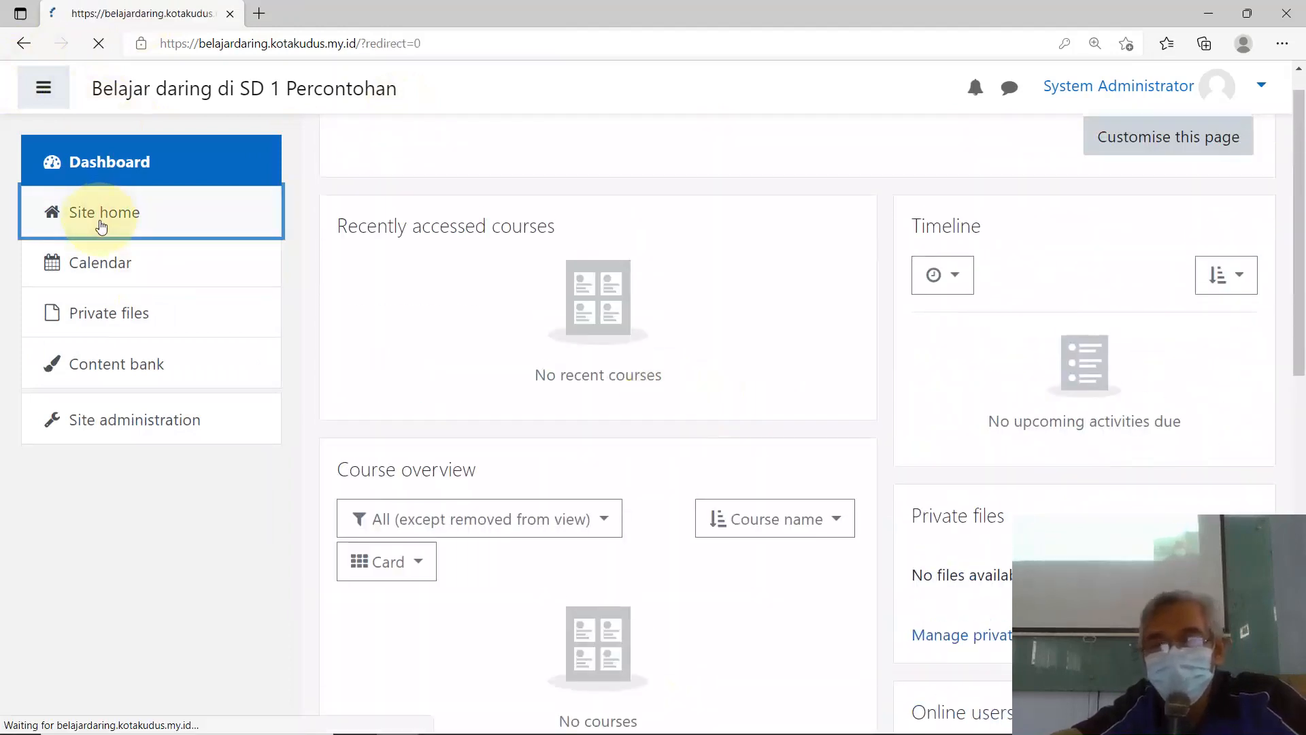
pyautogui.scroll(-4, 816, 422)
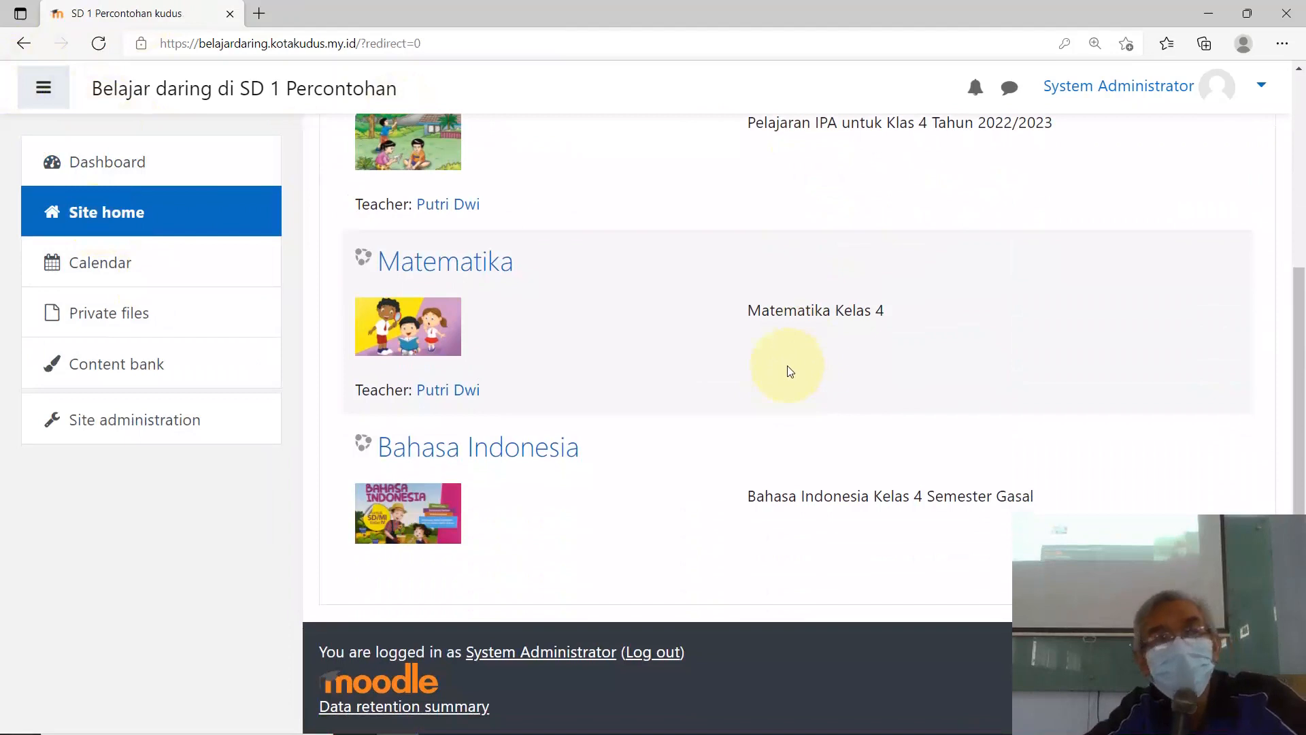
pyautogui.scroll(4, 783, 366)
pyautogui.scroll(-3, 779, 370)
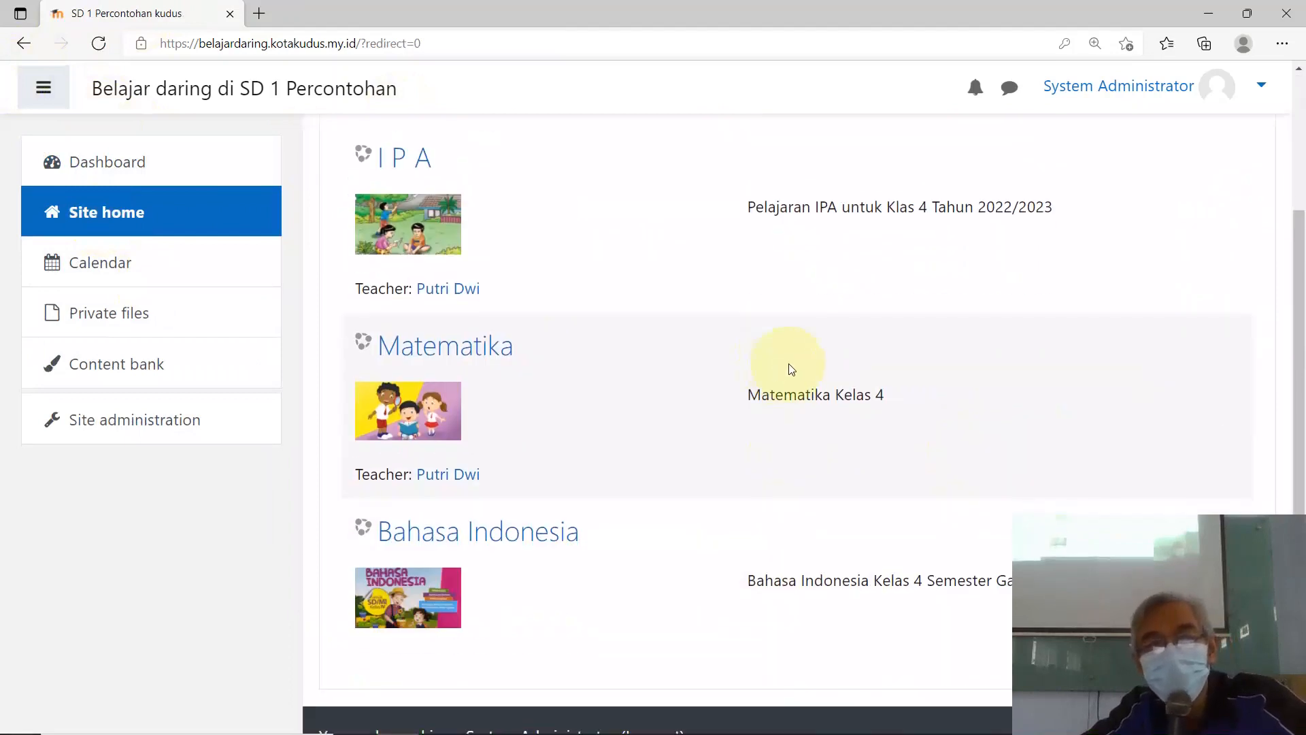
pyautogui.scroll(2, 465, 298)
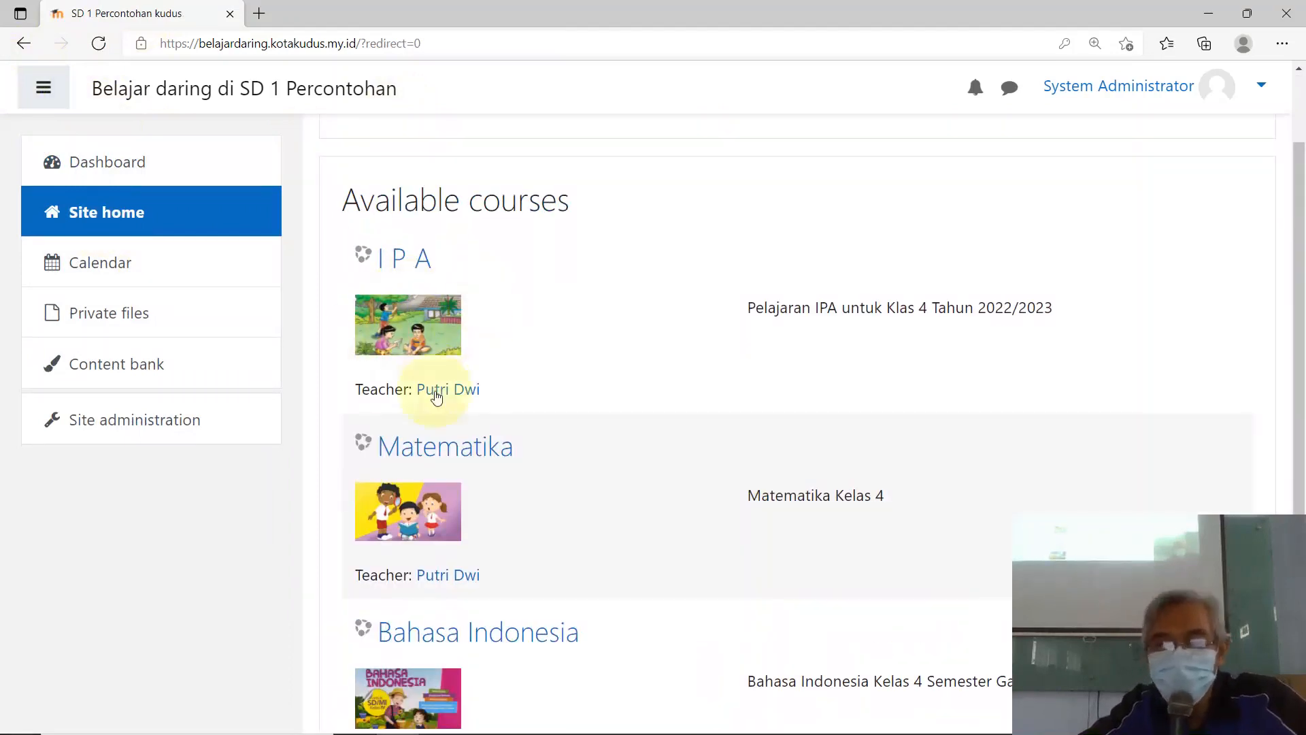
pyautogui.scroll(-2, 439, 391)
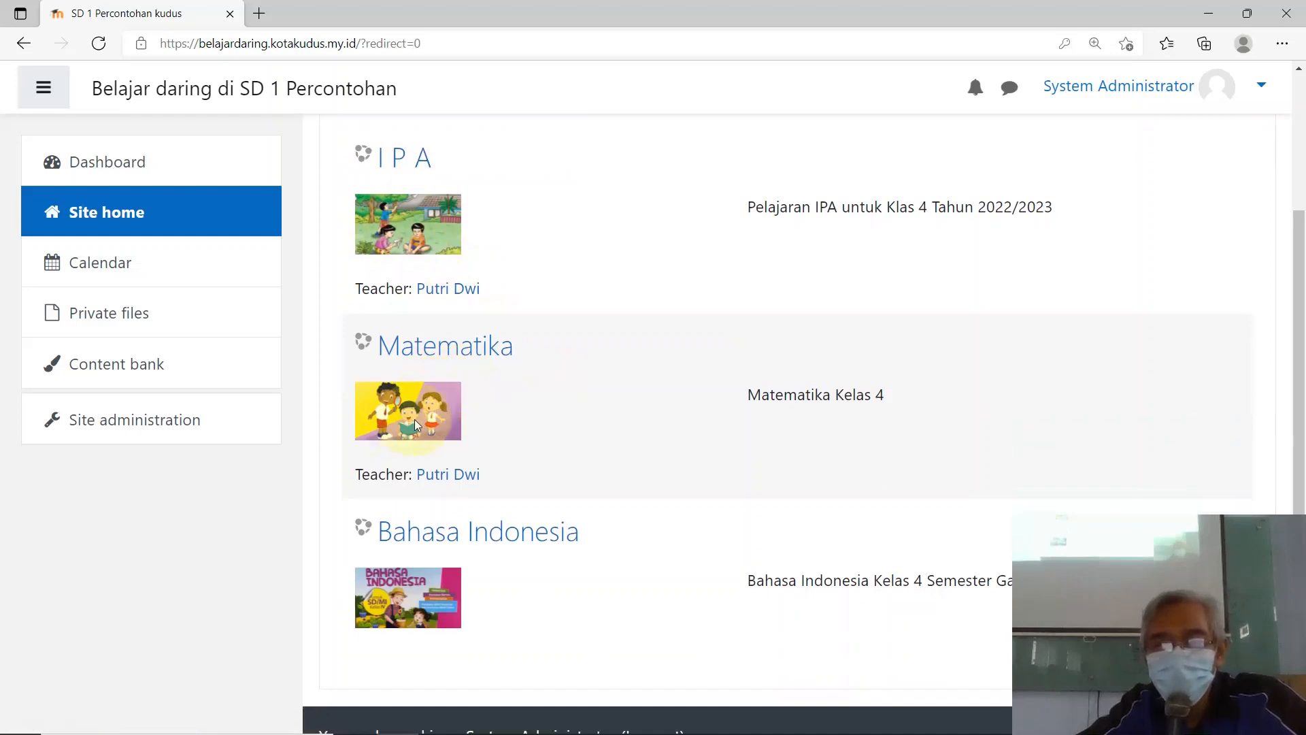
pyautogui.scroll(-2, 414, 421)
pyautogui.scroll(5, 481, 443)
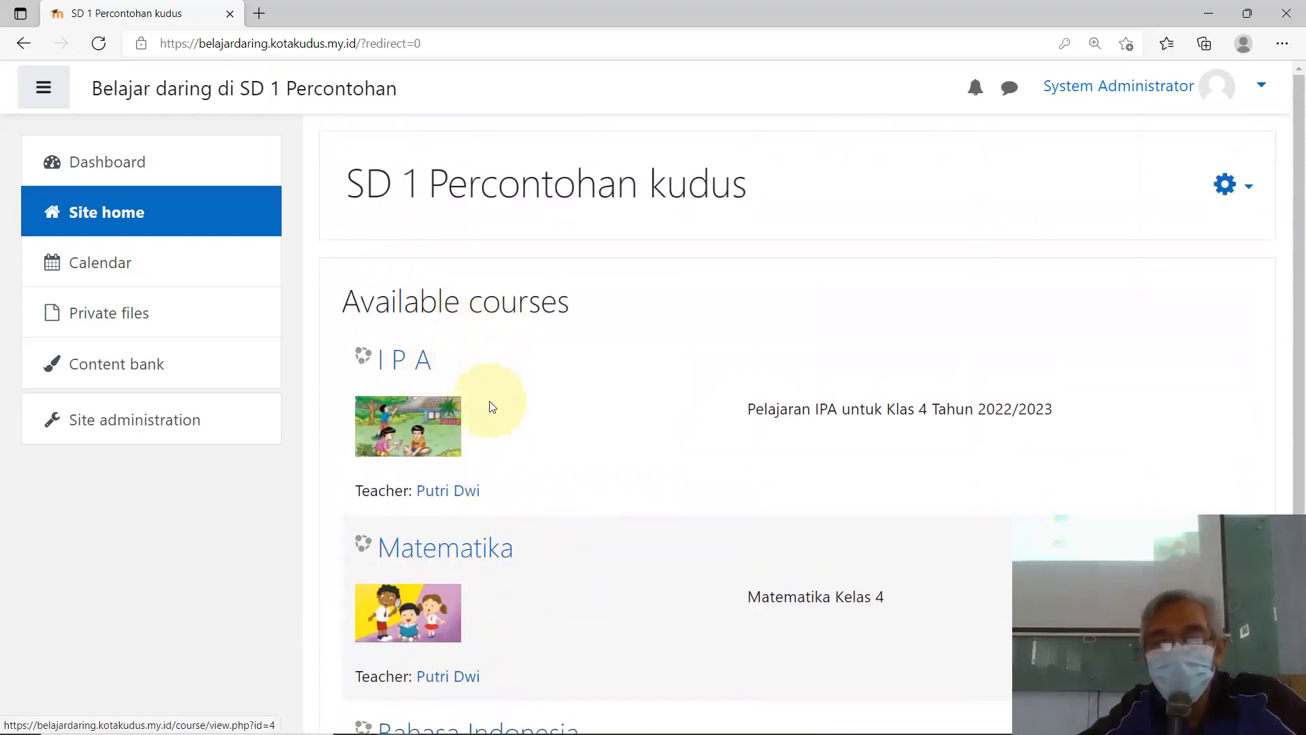
pyautogui.scroll(-5, 491, 406)
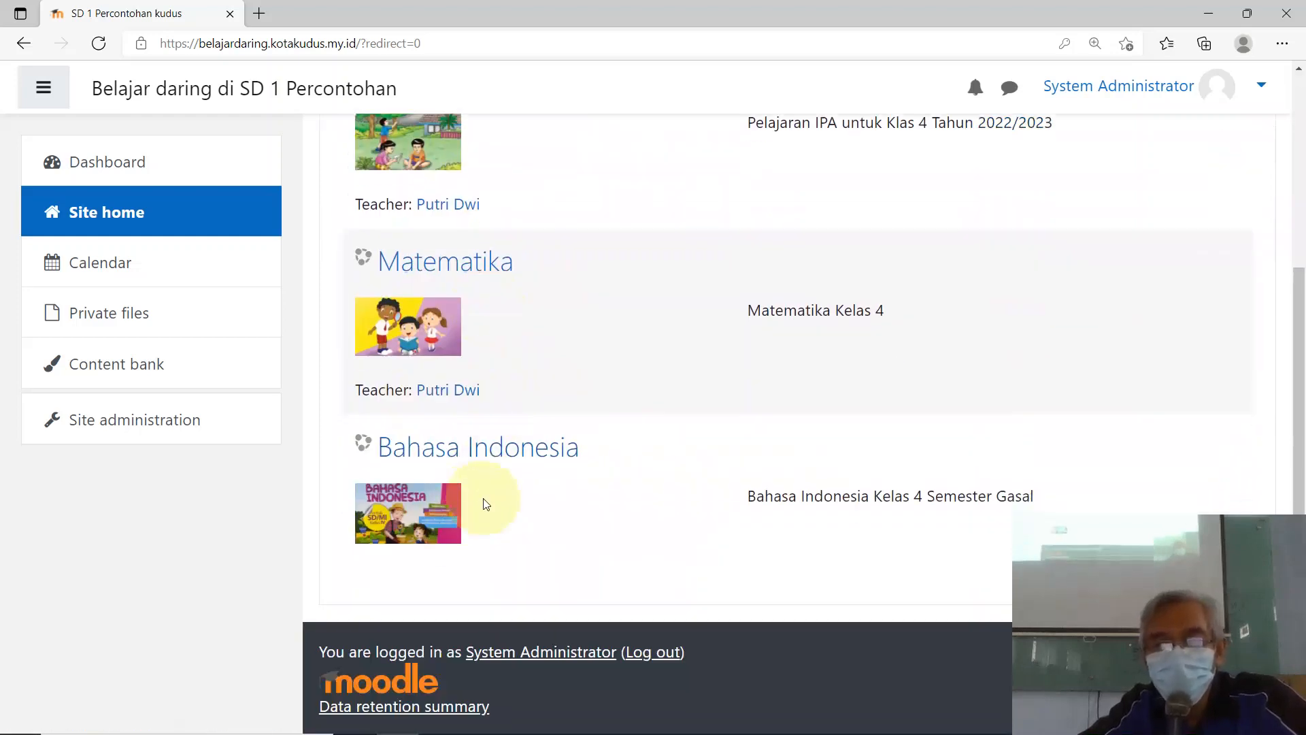
# Step: Open the Bahasa Indonesia course and turn editing on, showing its Kalimat Berita and Kalimat Tanya sections
pyautogui.click(450, 455)
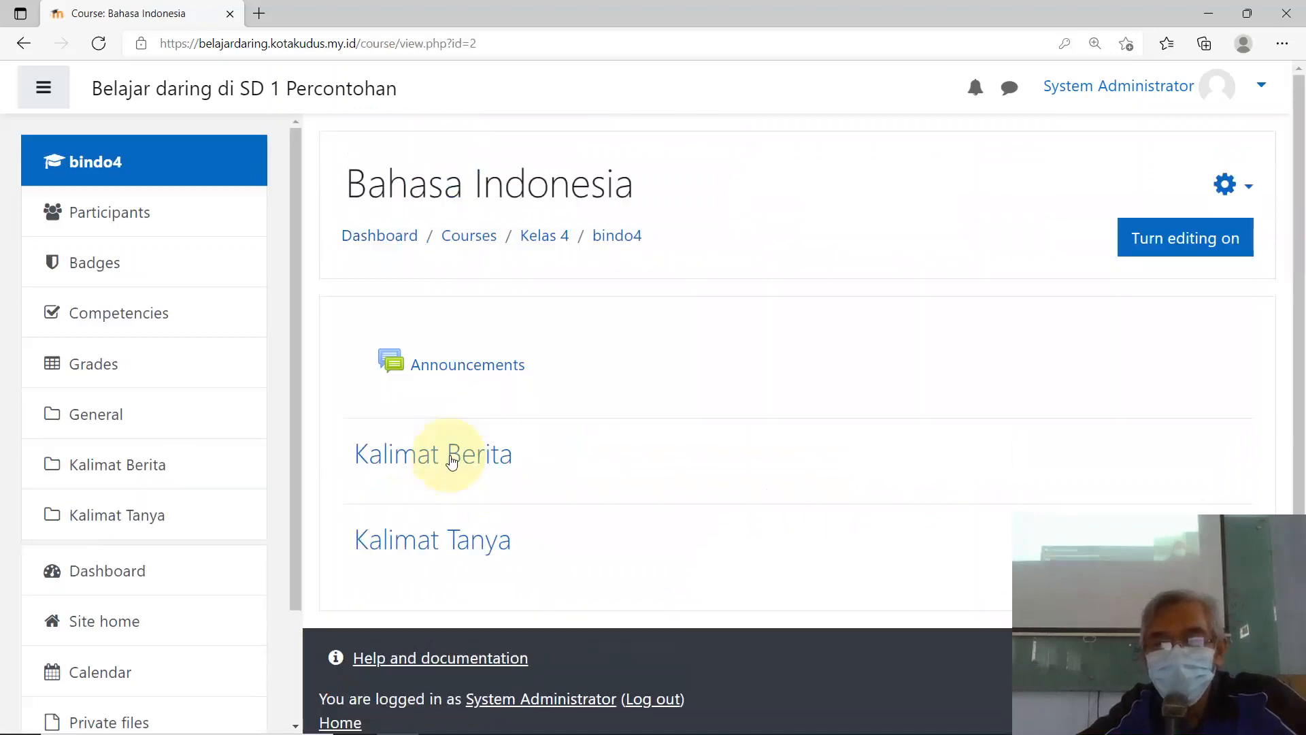
pyautogui.scroll(-1, 599, 367)
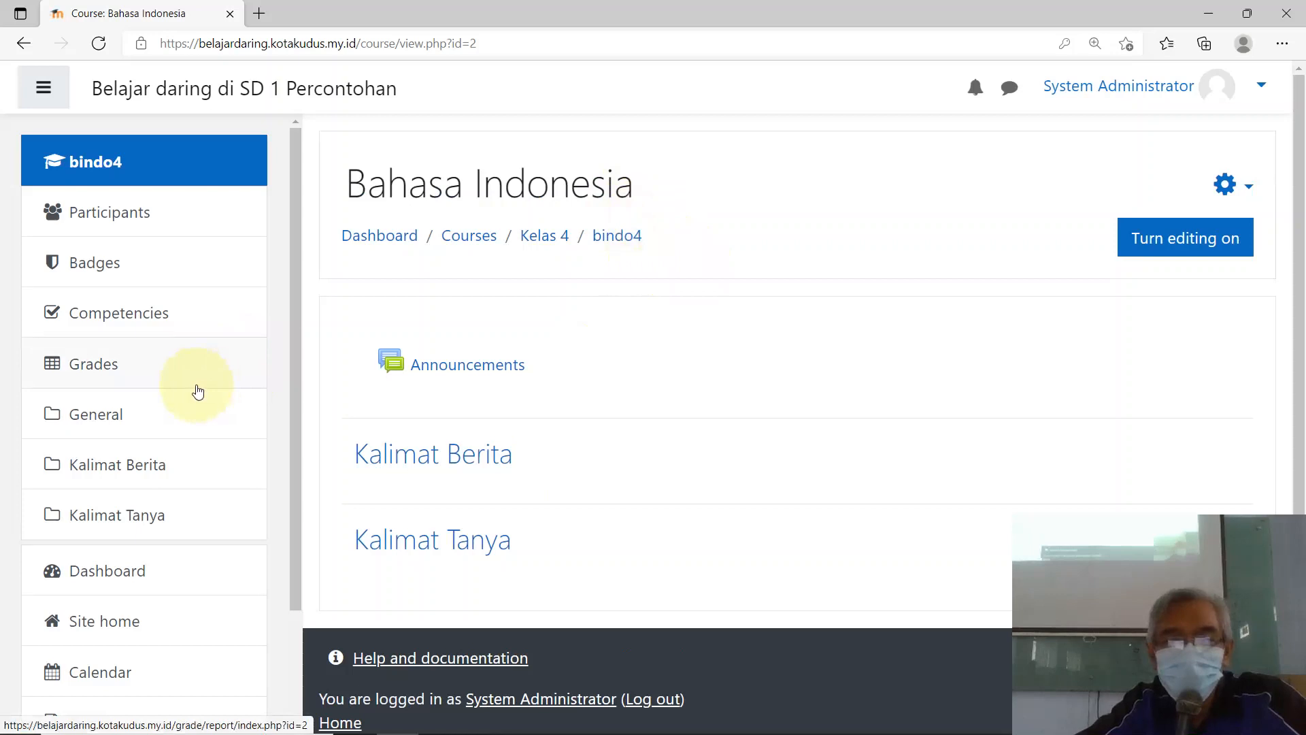
pyautogui.scroll(-2, 198, 392)
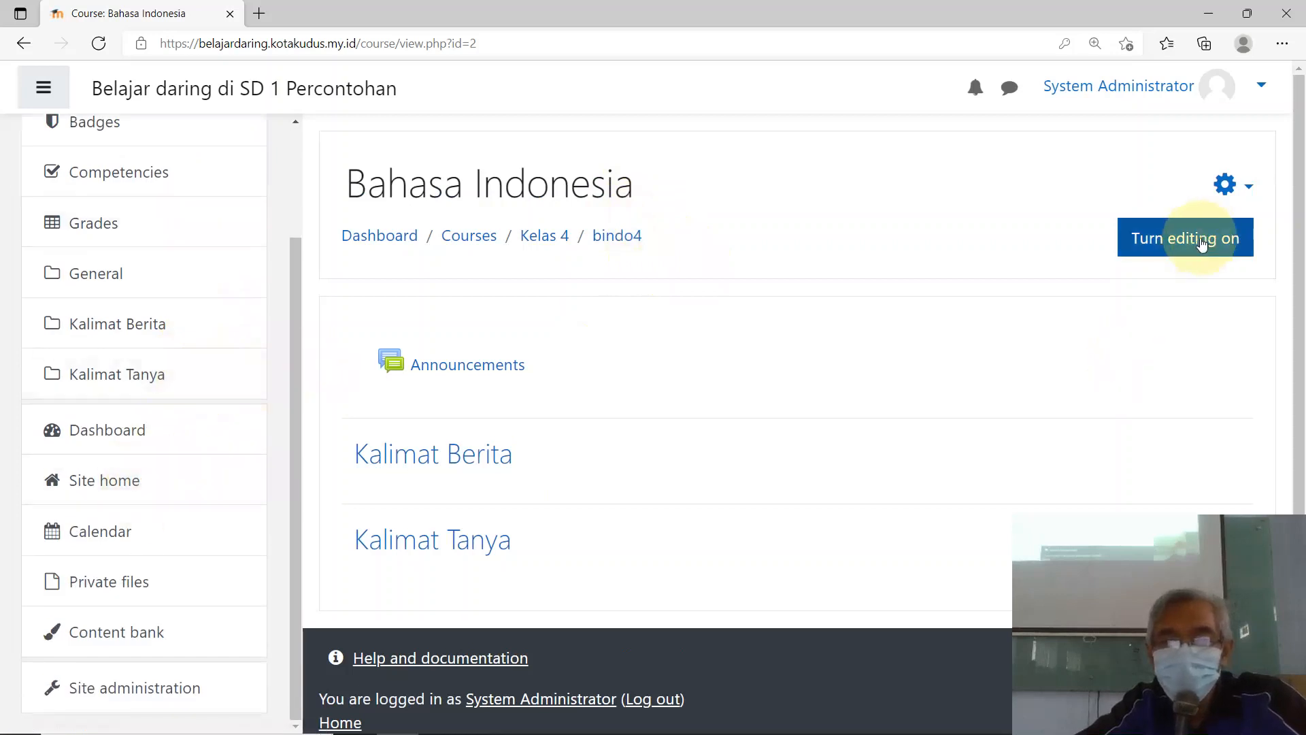
pyautogui.click(1246, 187)
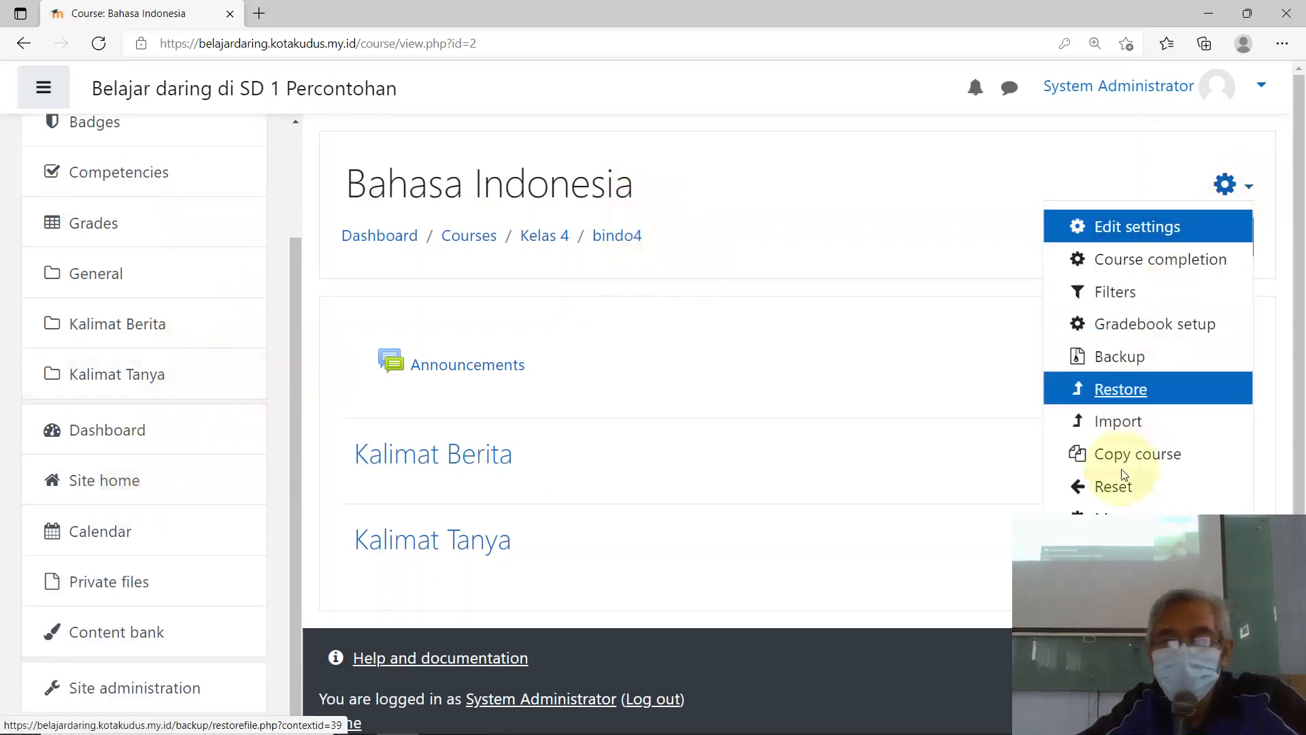
pyautogui.scroll(-1, 1145, 475)
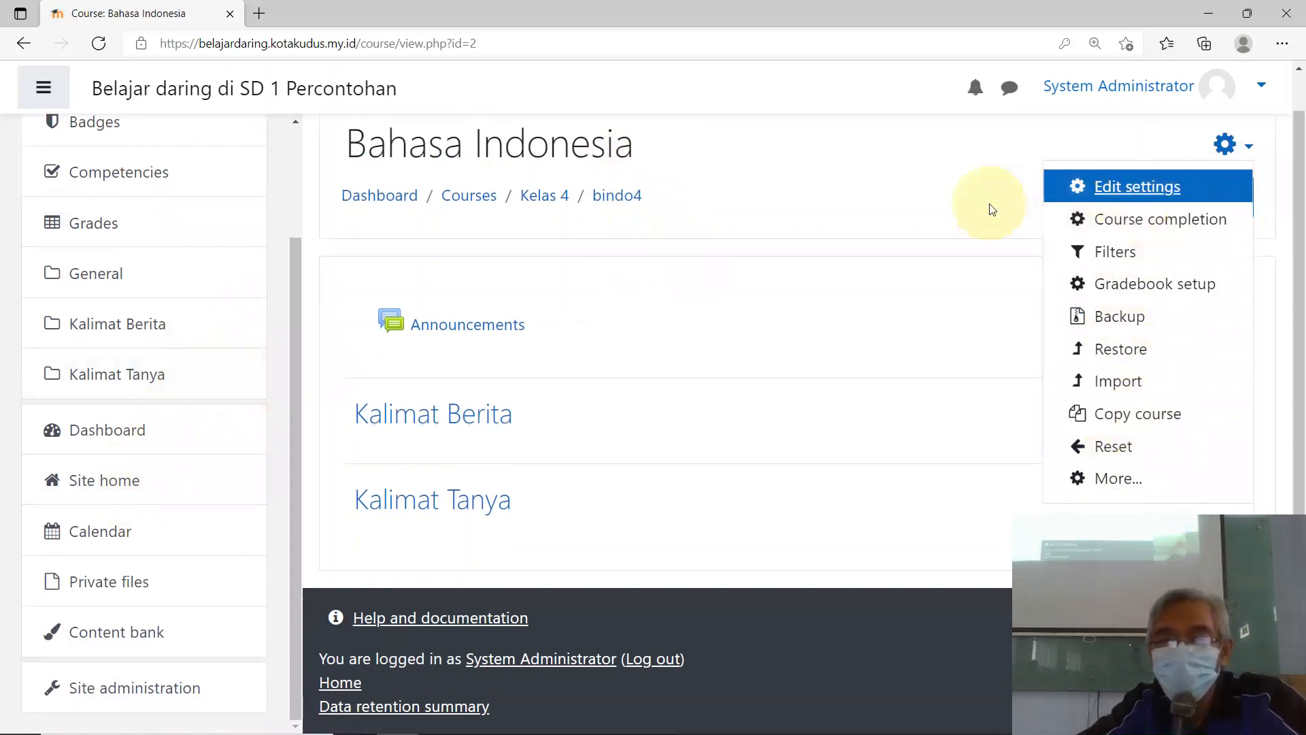
pyautogui.press('Escape')
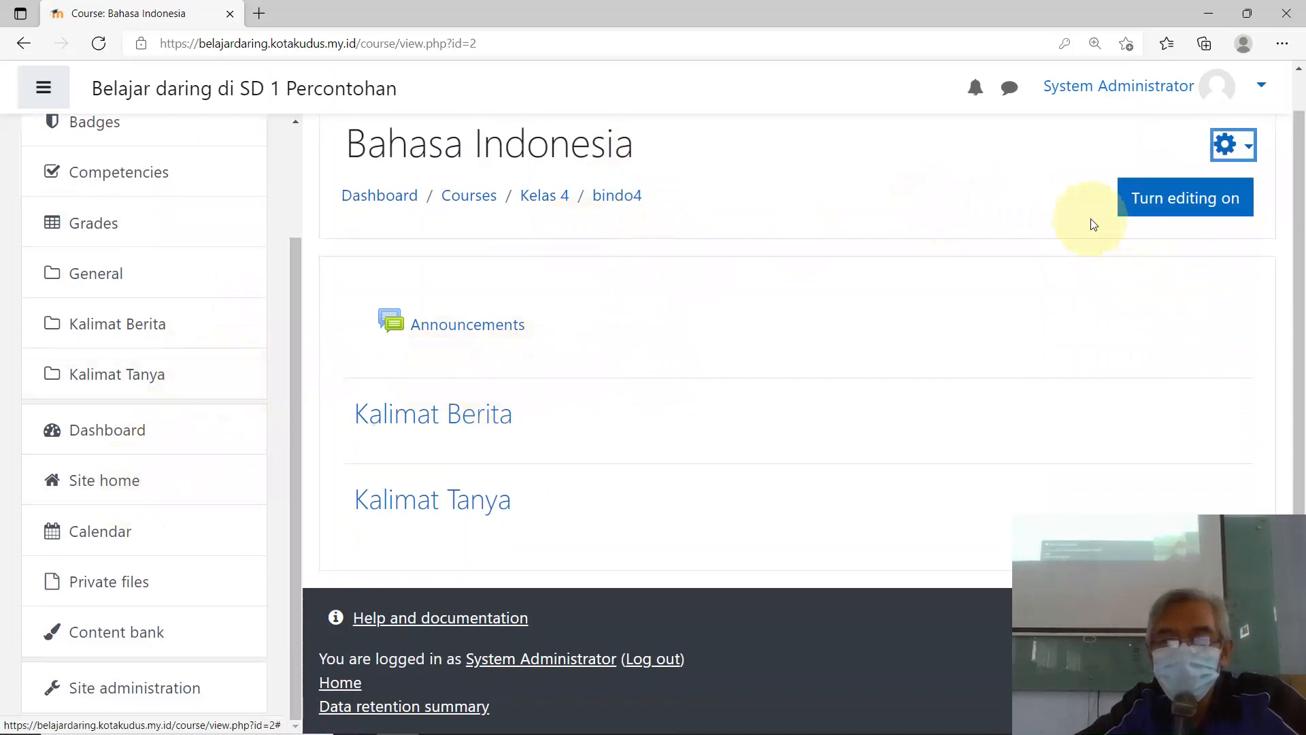
pyautogui.click(1168, 200)
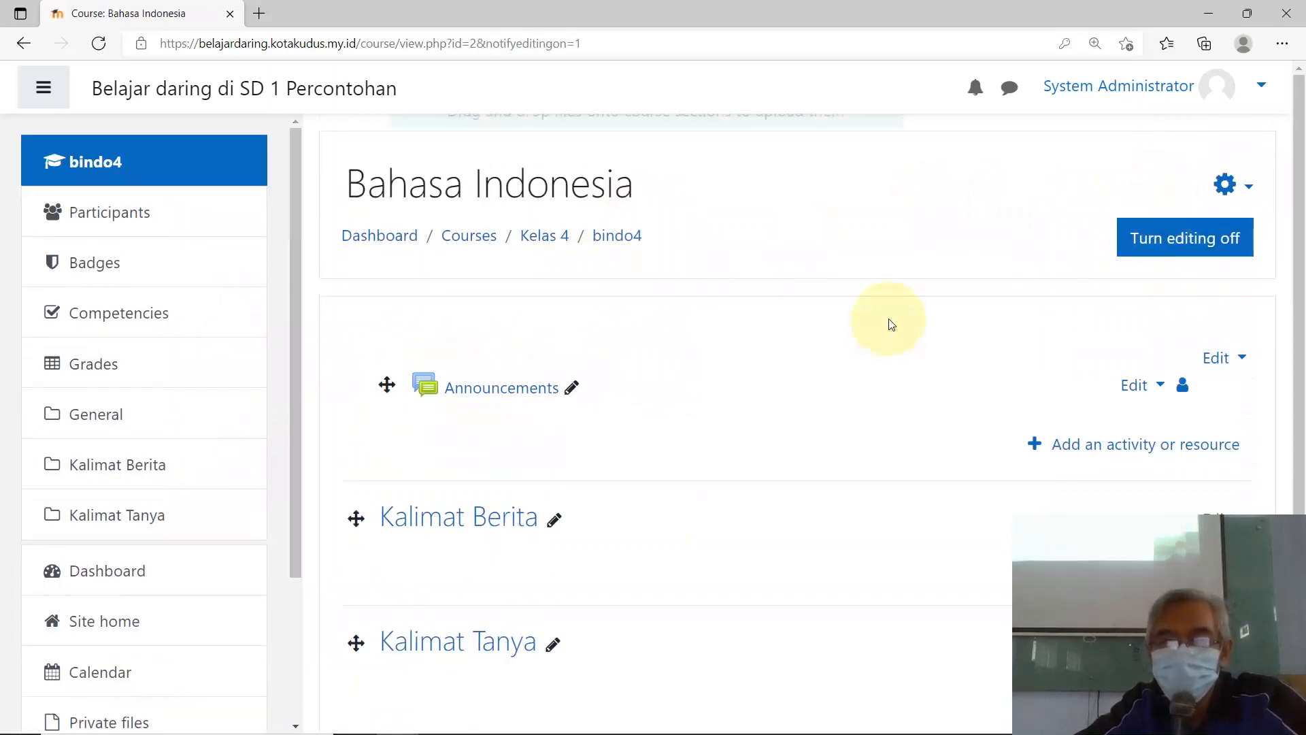
pyautogui.scroll(-3, 891, 324)
pyautogui.scroll(3, 680, 368)
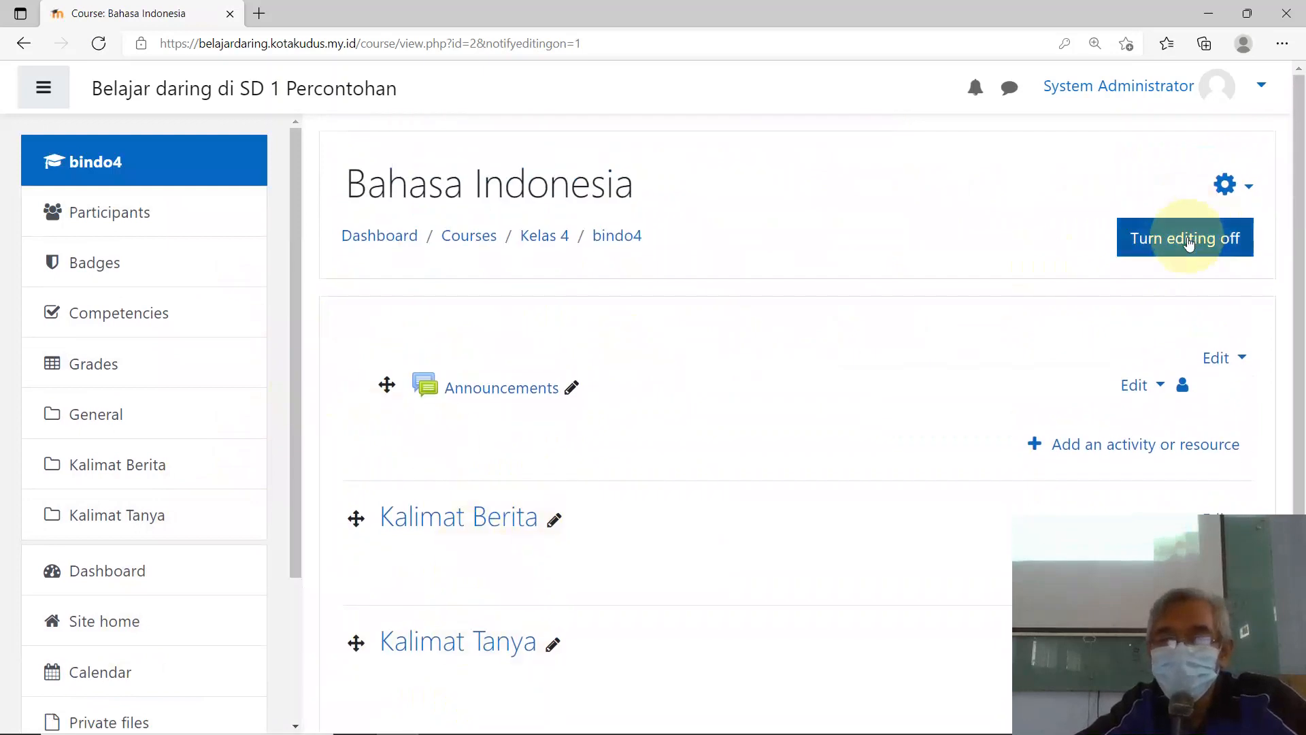
pyautogui.scroll(-3, 123, 415)
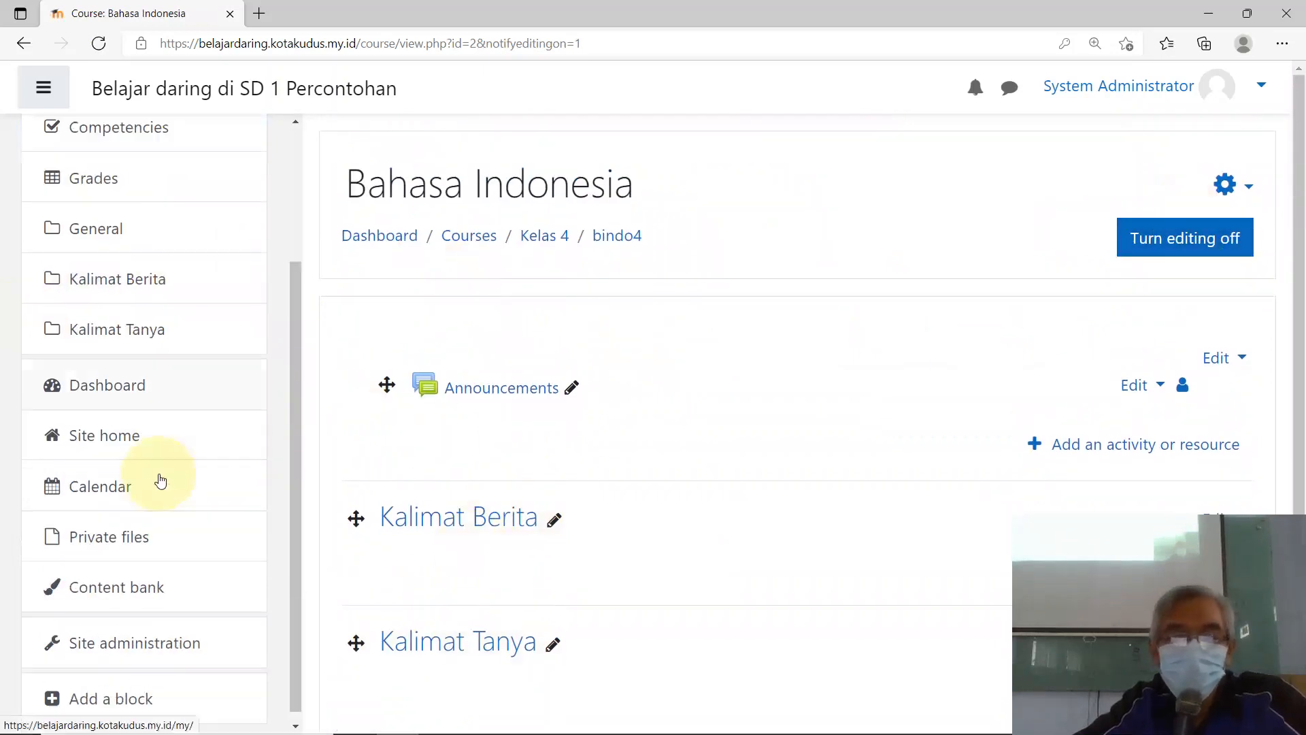
# Step: Open Course and category management from site administration and list the Kelas 4 category's courses
pyautogui.click(142, 632)
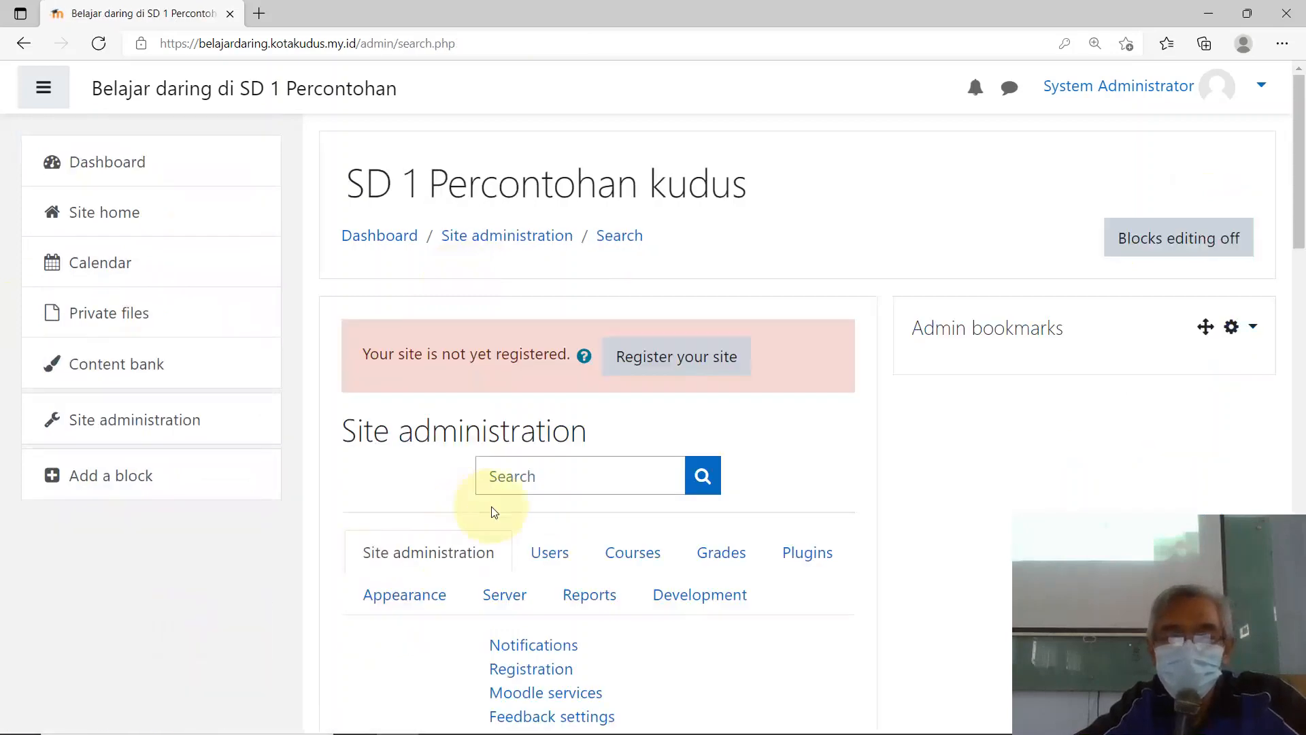
pyautogui.click(655, 558)
pyautogui.scroll(-5, 653, 554)
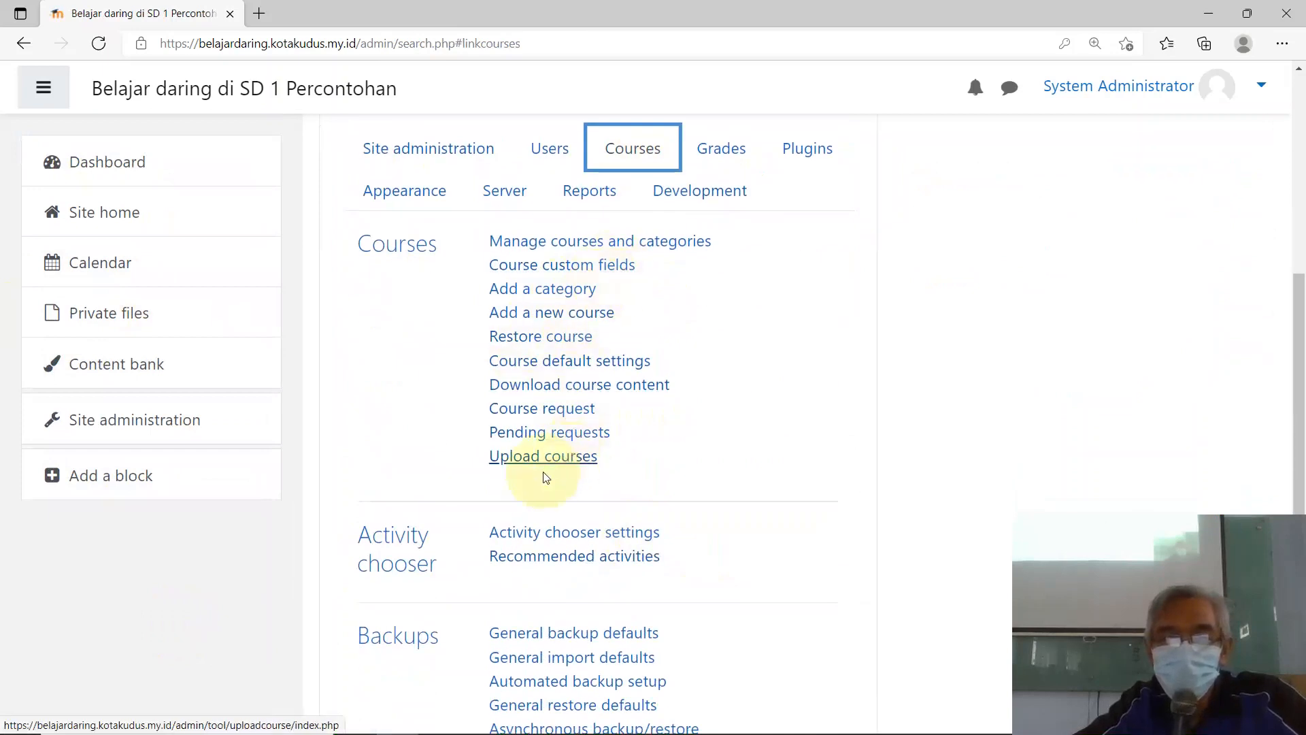
pyautogui.scroll(3, 647, 331)
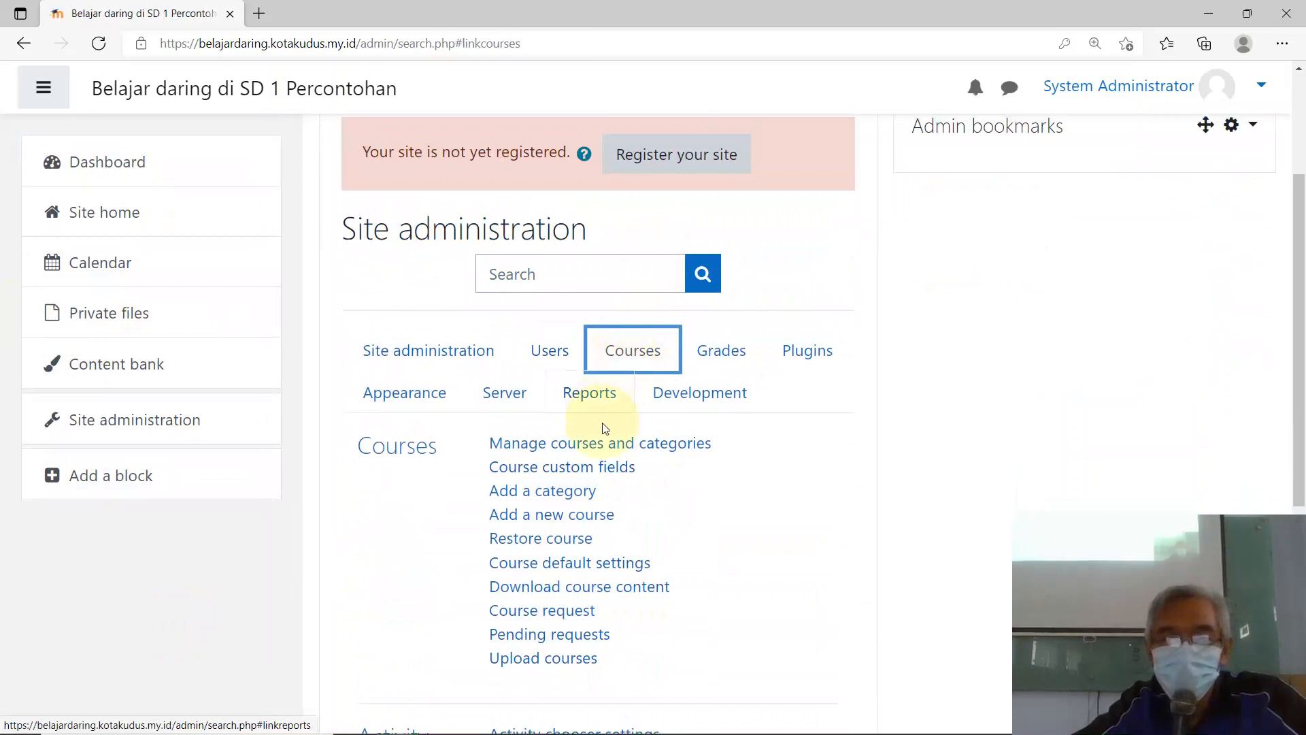
pyautogui.click(605, 441)
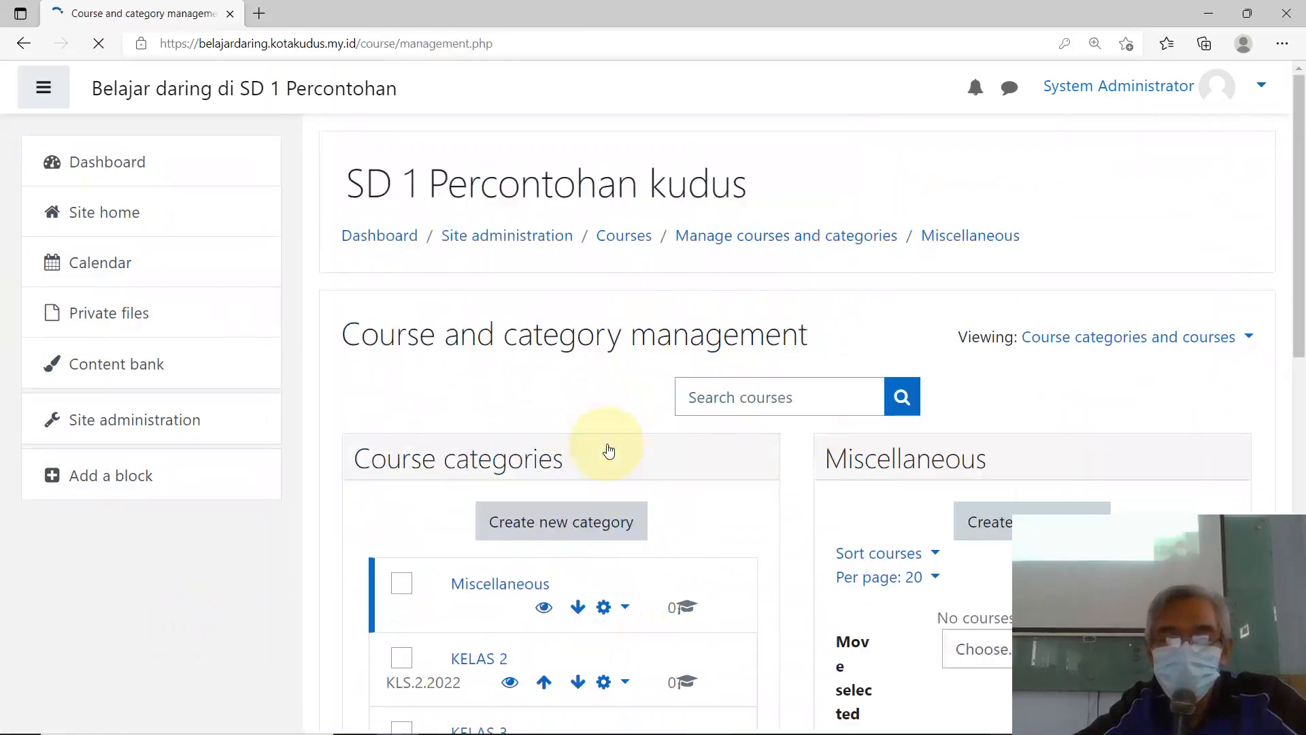
pyautogui.scroll(-5, 680, 435)
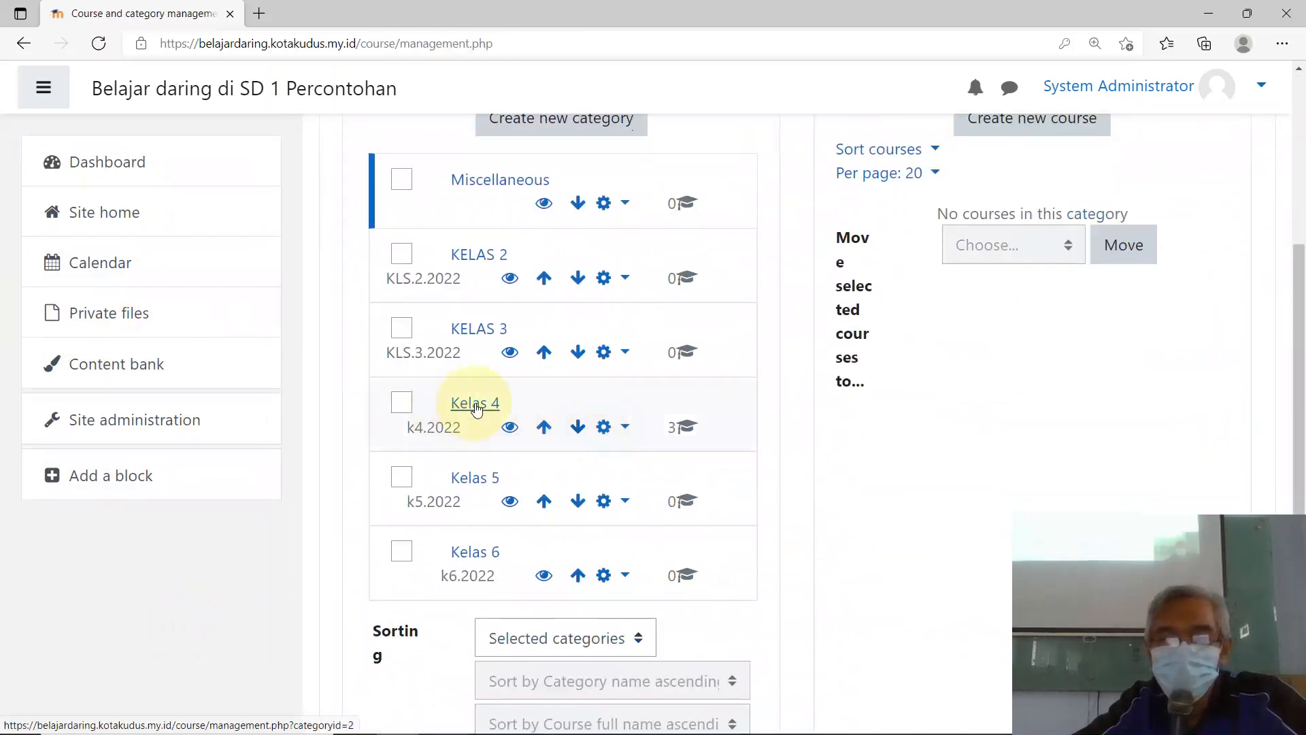
pyautogui.click(457, 402)
pyautogui.scroll(-6, 1029, 418)
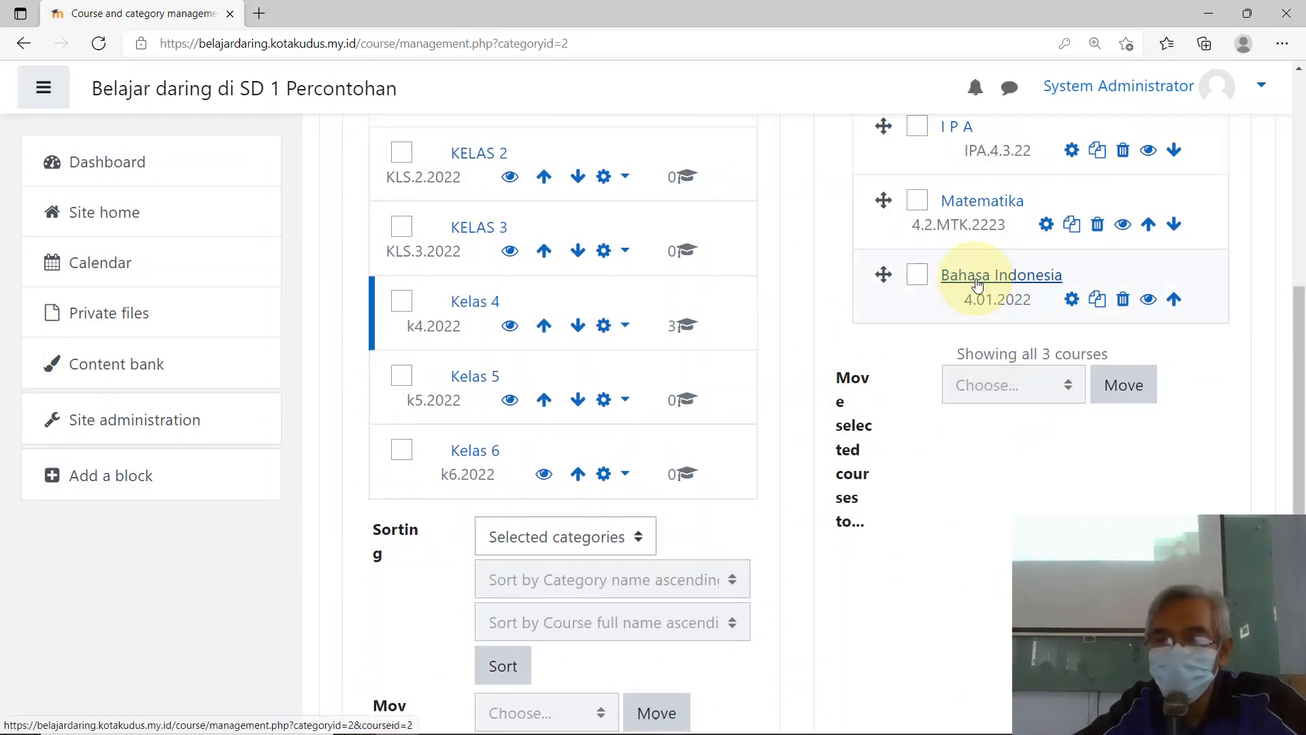
# Step: Review the Bahasa Indonesia course's details in course management
pyautogui.click(983, 275)
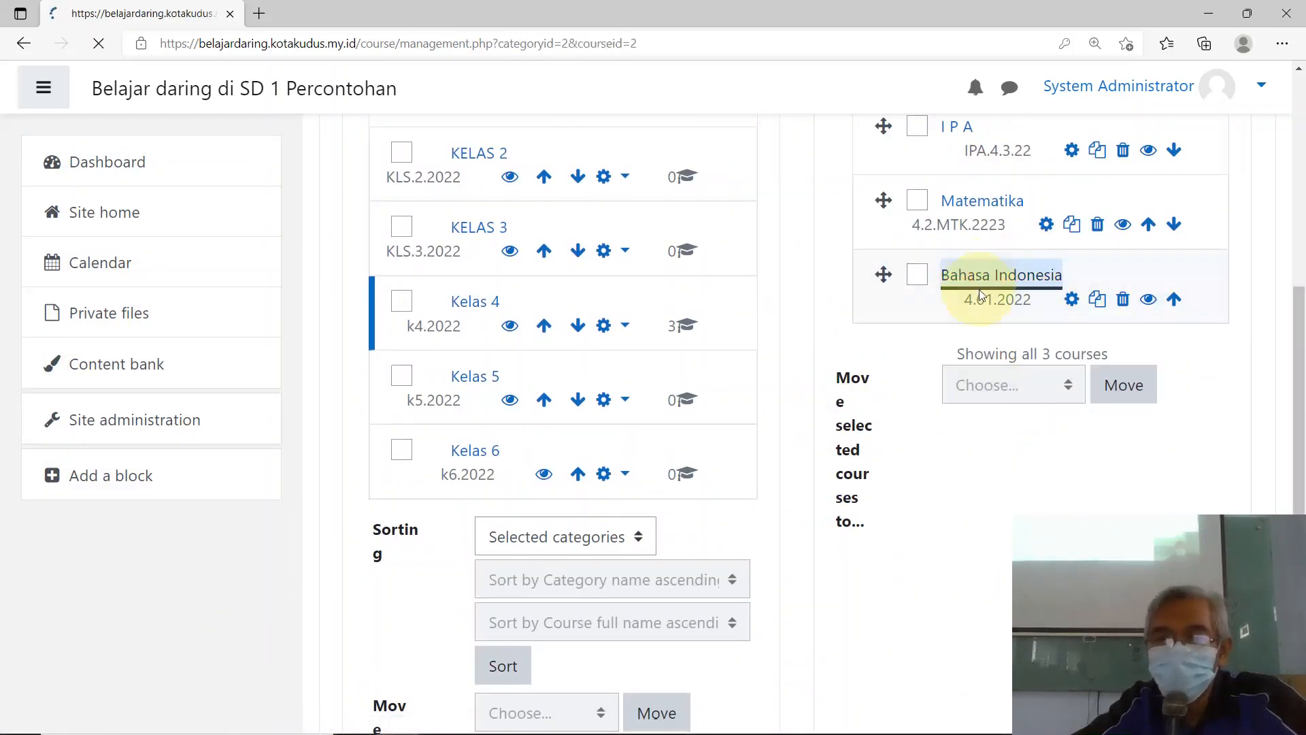
pyautogui.scroll(-5, 970, 321)
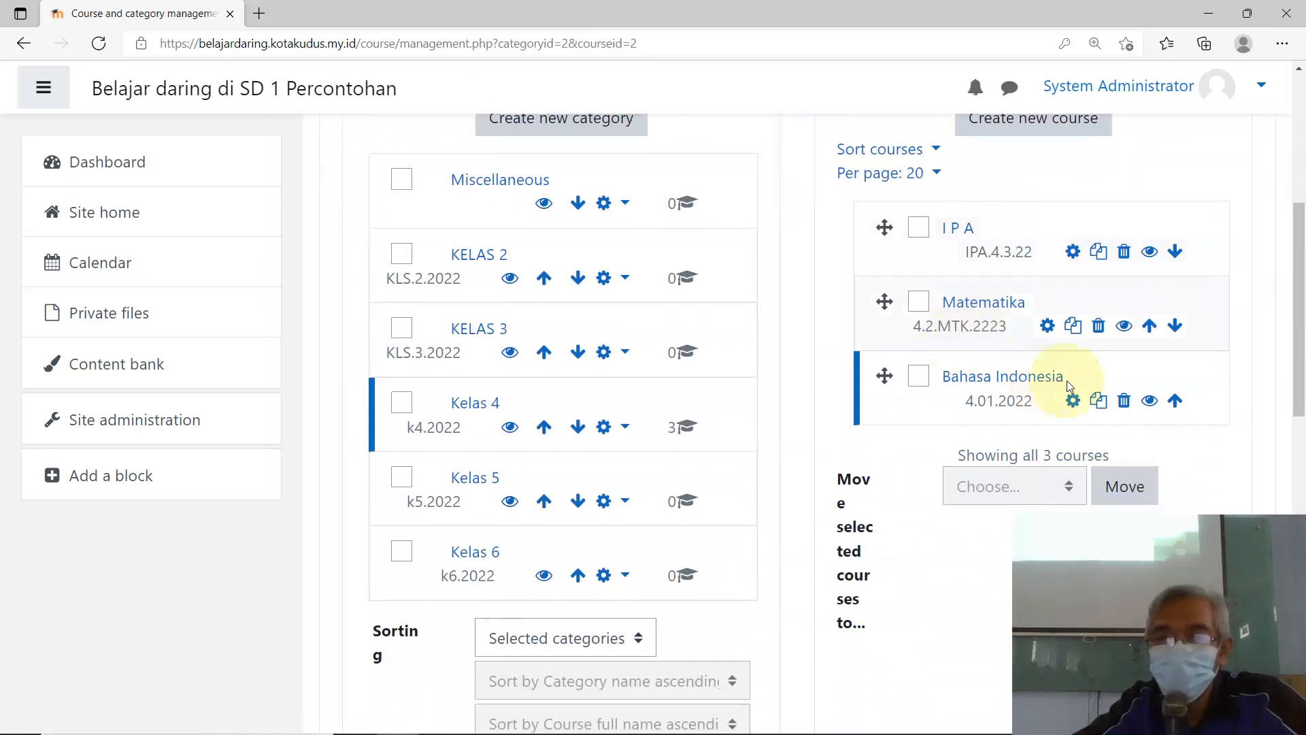
pyautogui.click(1005, 378)
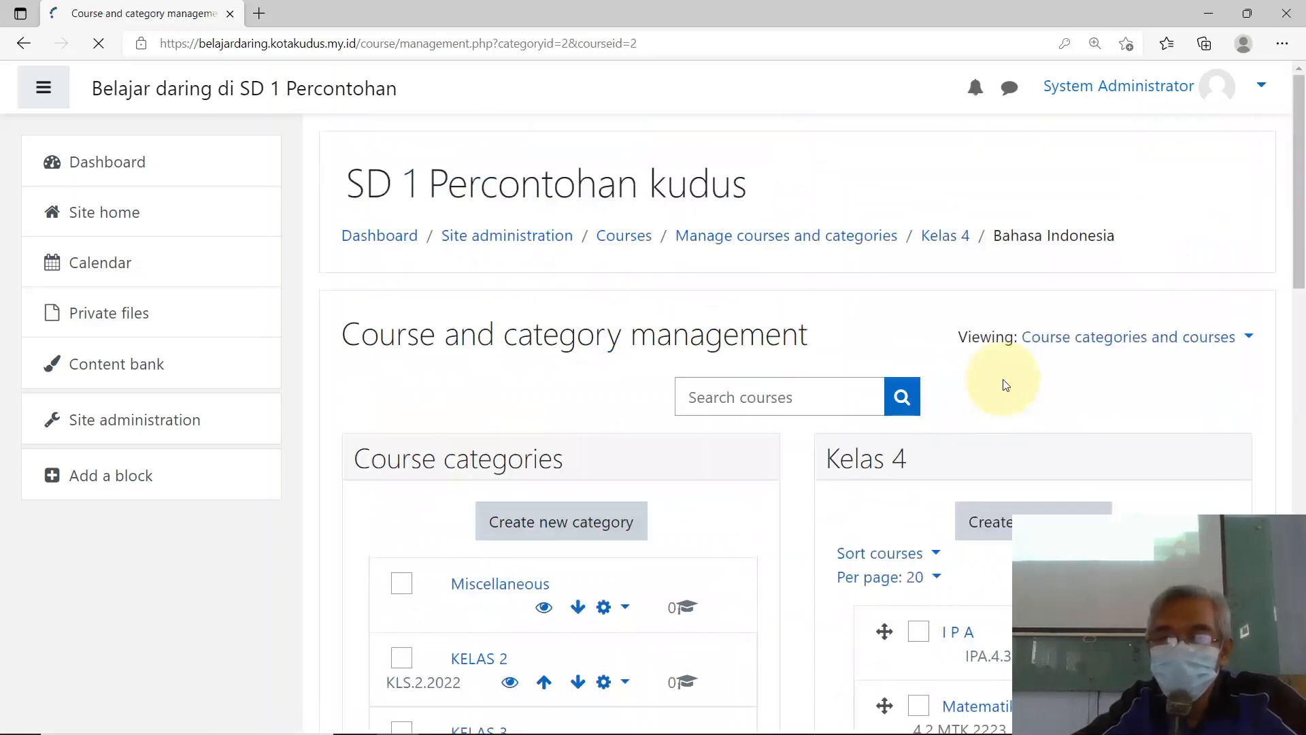
pyautogui.scroll(-5, 1000, 383)
pyautogui.scroll(5, 971, 344)
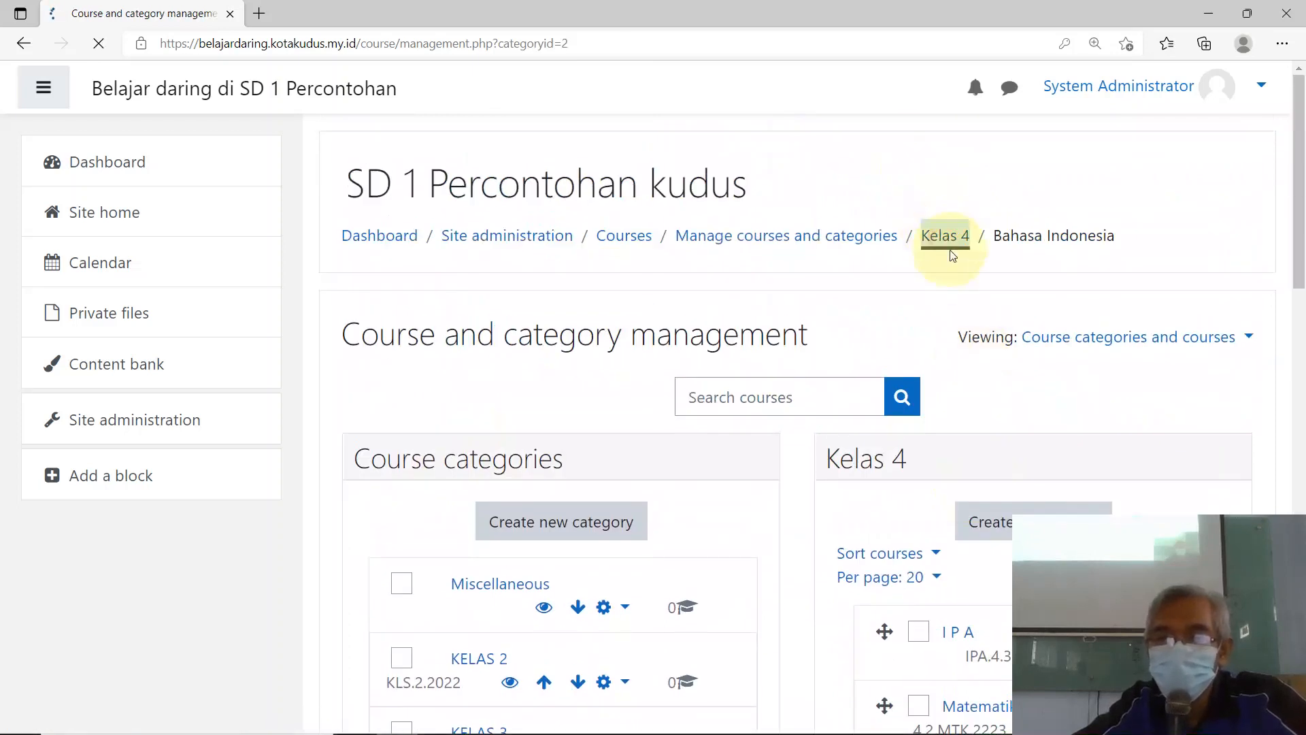
pyautogui.scroll(-8, 904, 272)
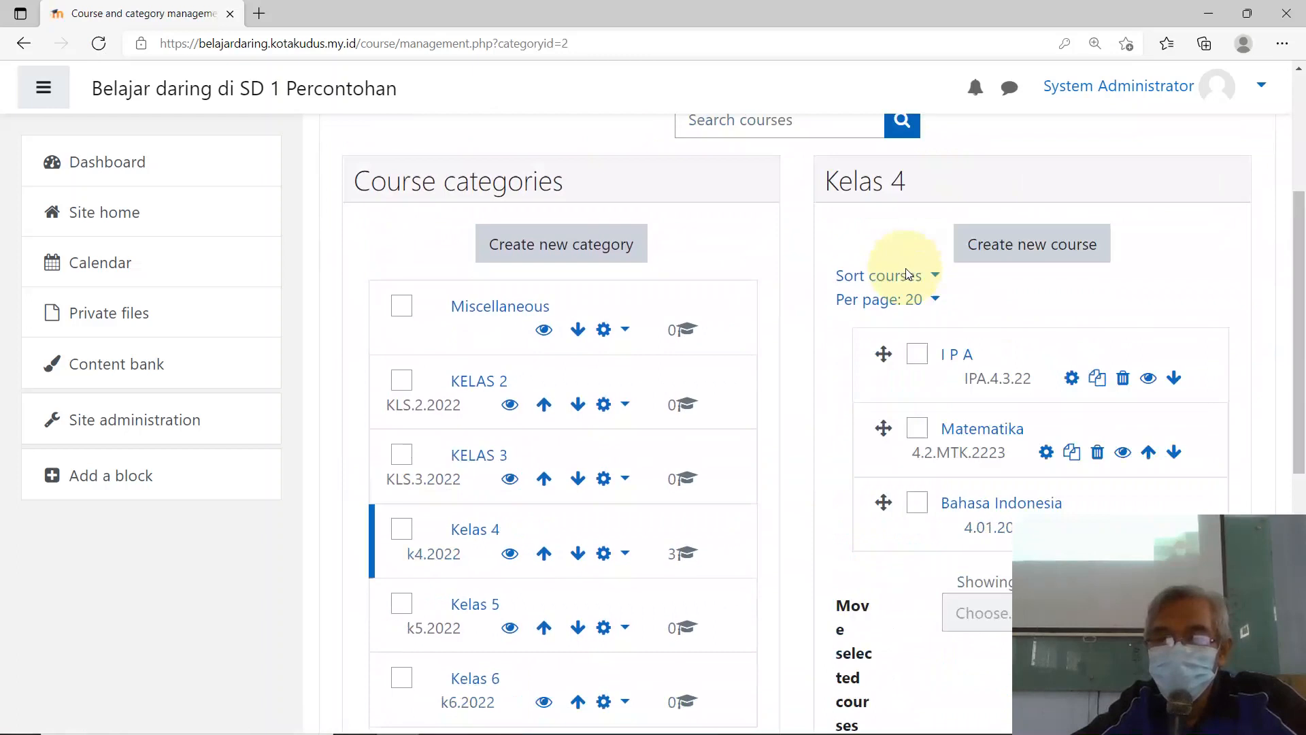
pyautogui.scroll(-4, 972, 372)
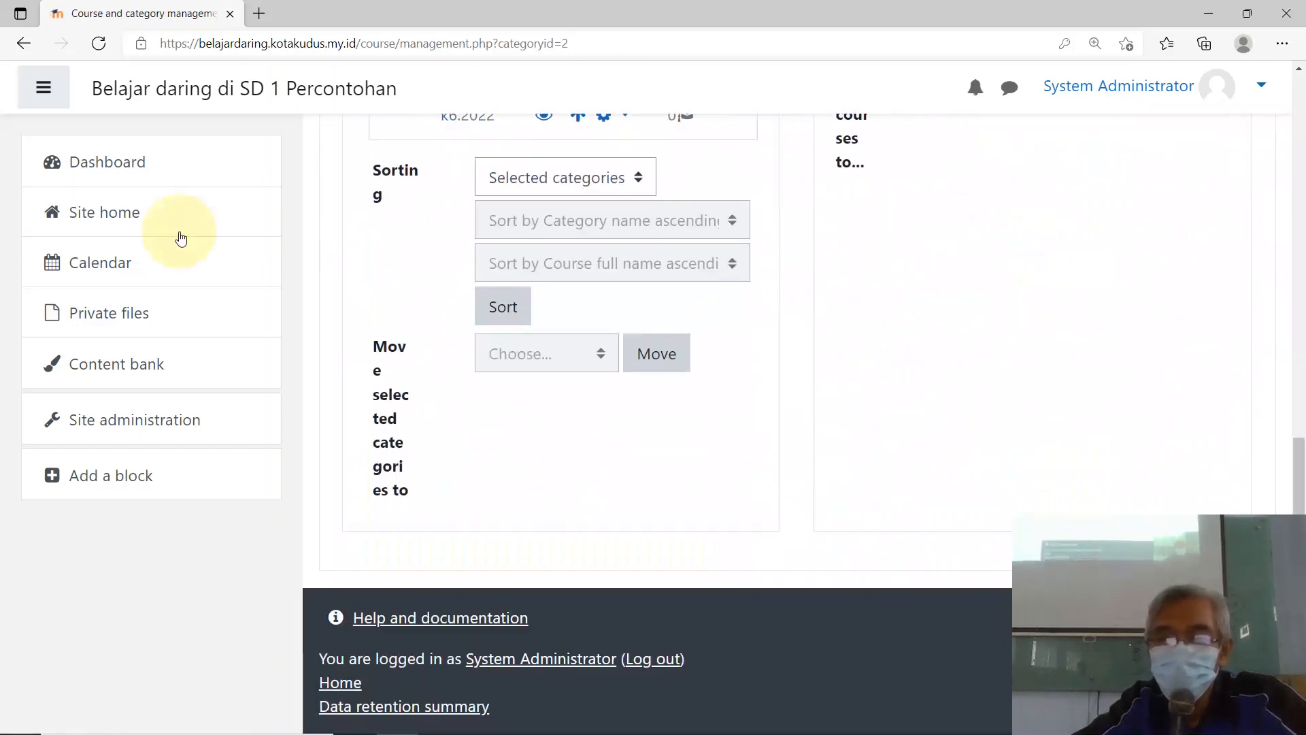
pyautogui.scroll(7, 878, 307)
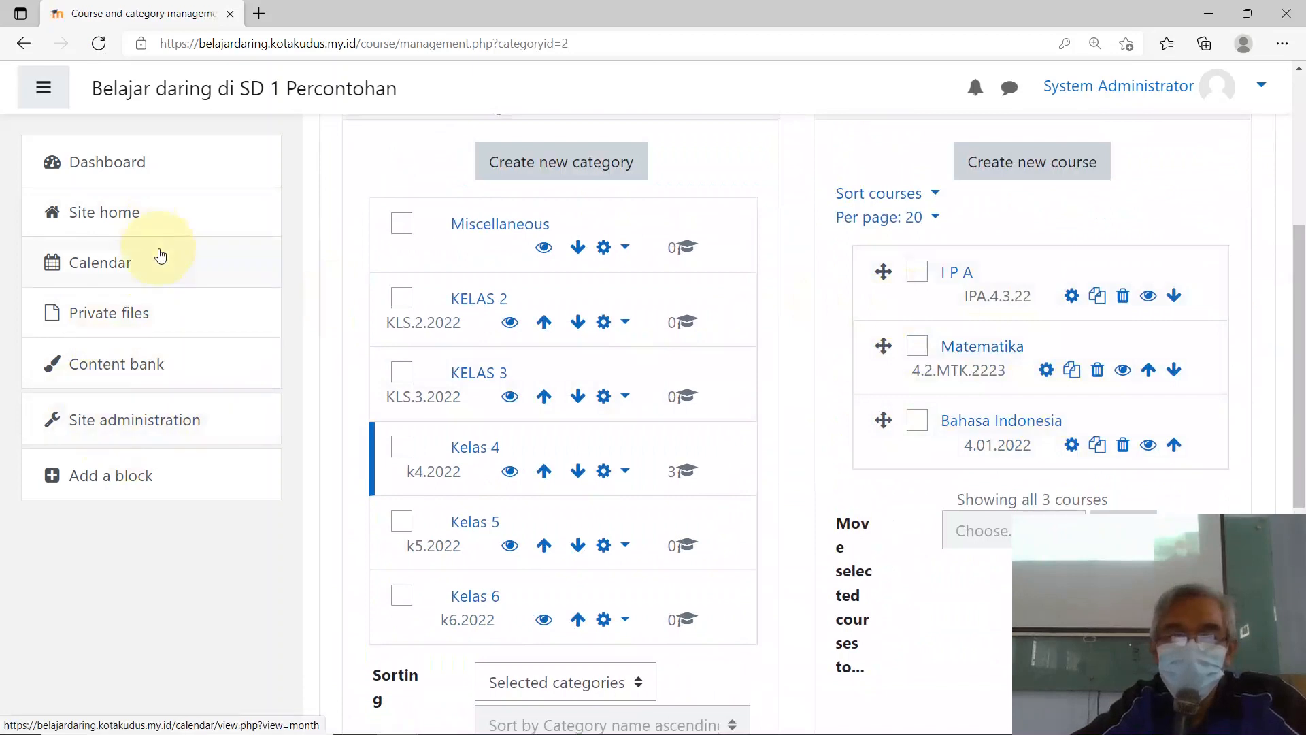
# Step: Go back to the site front page and reopen the Bahasa Indonesia course
pyautogui.click(86, 218)
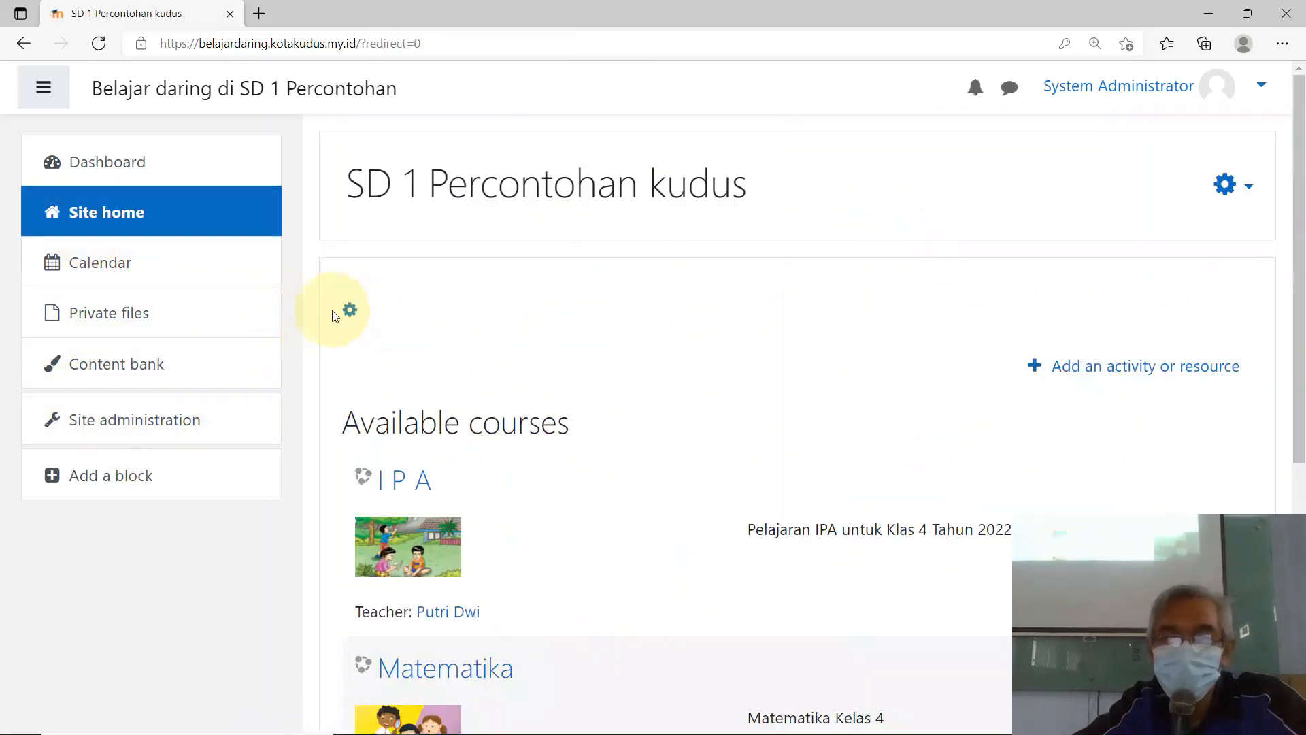
pyautogui.scroll(-6, 625, 408)
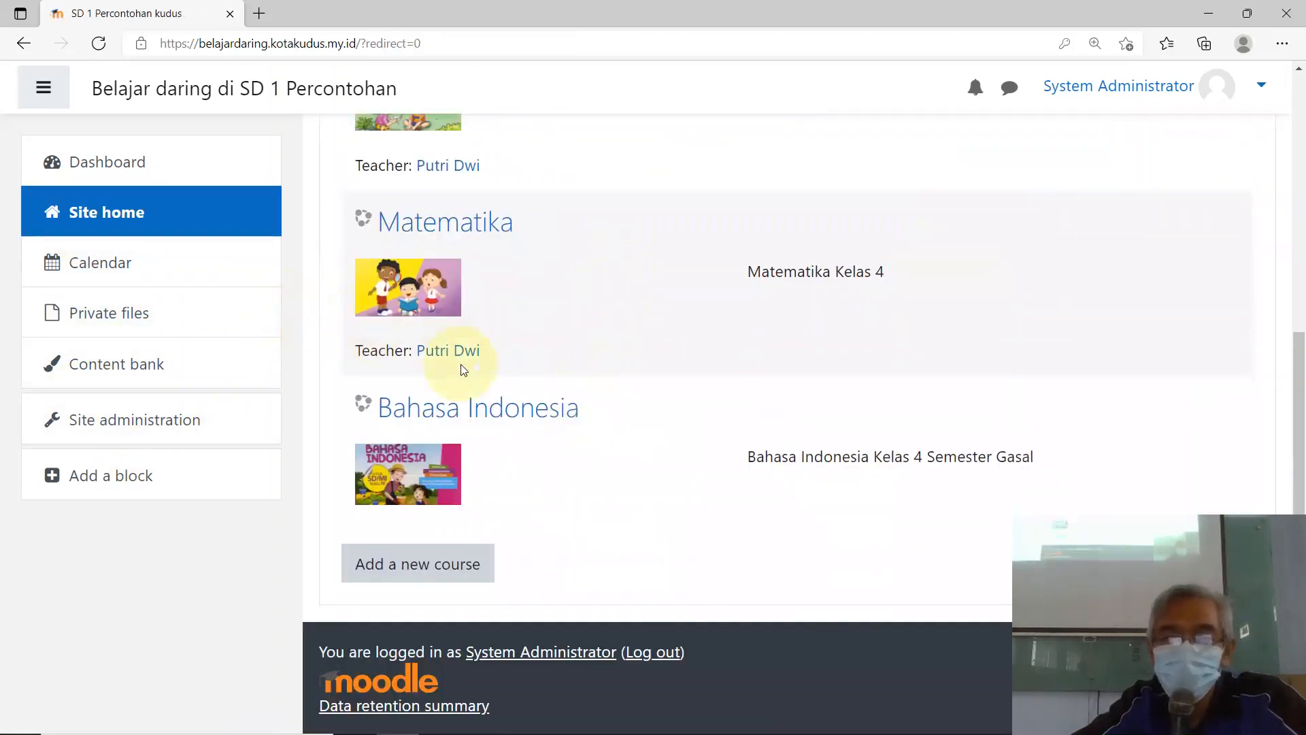
pyautogui.click(466, 415)
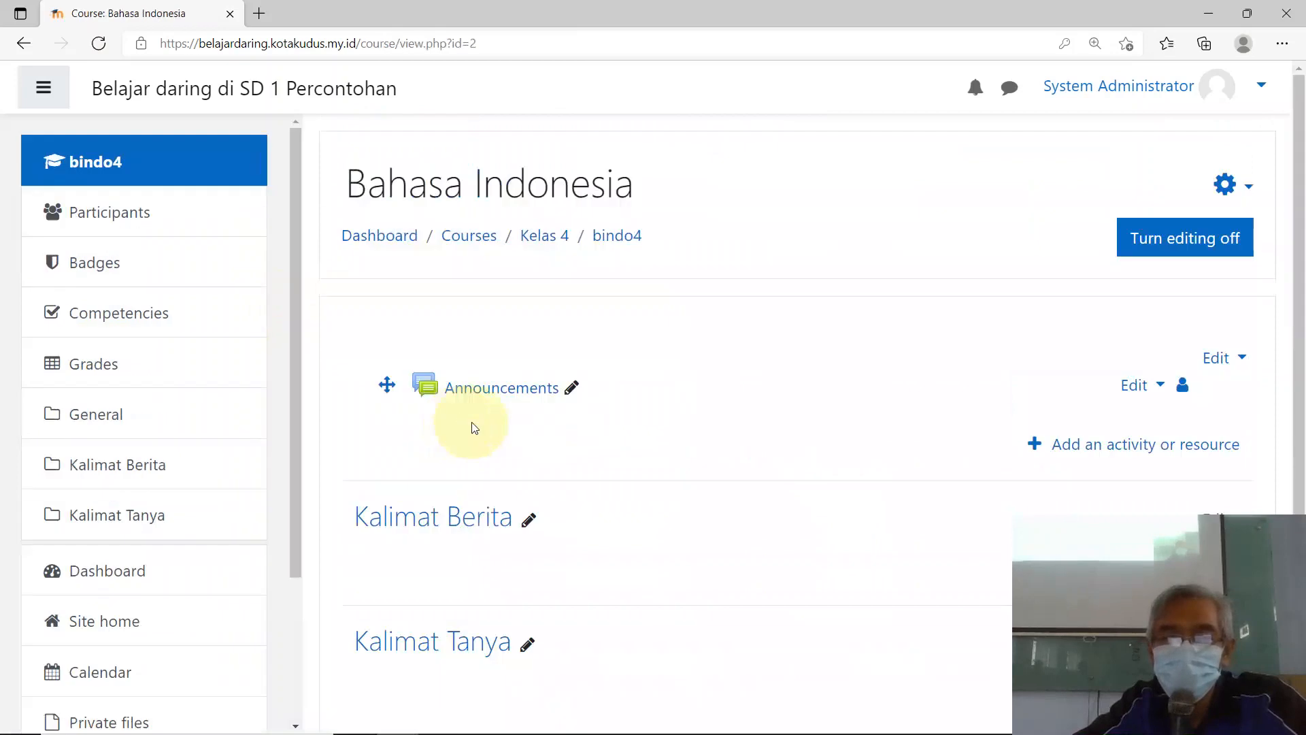
# Step: Open the Bahasa Indonesia Participants page, showing 0 participants, and bring up Enrol users
pyautogui.scroll(-3, 354, 462)
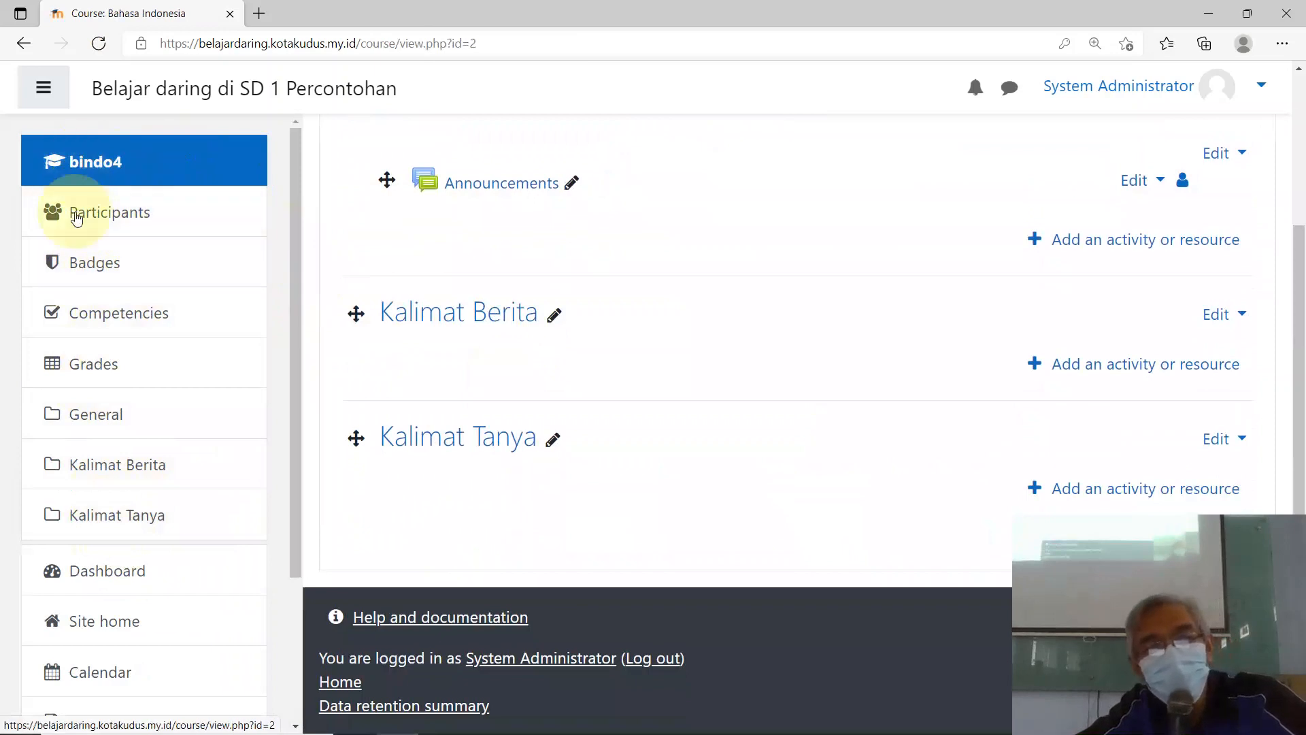
pyautogui.click(104, 218)
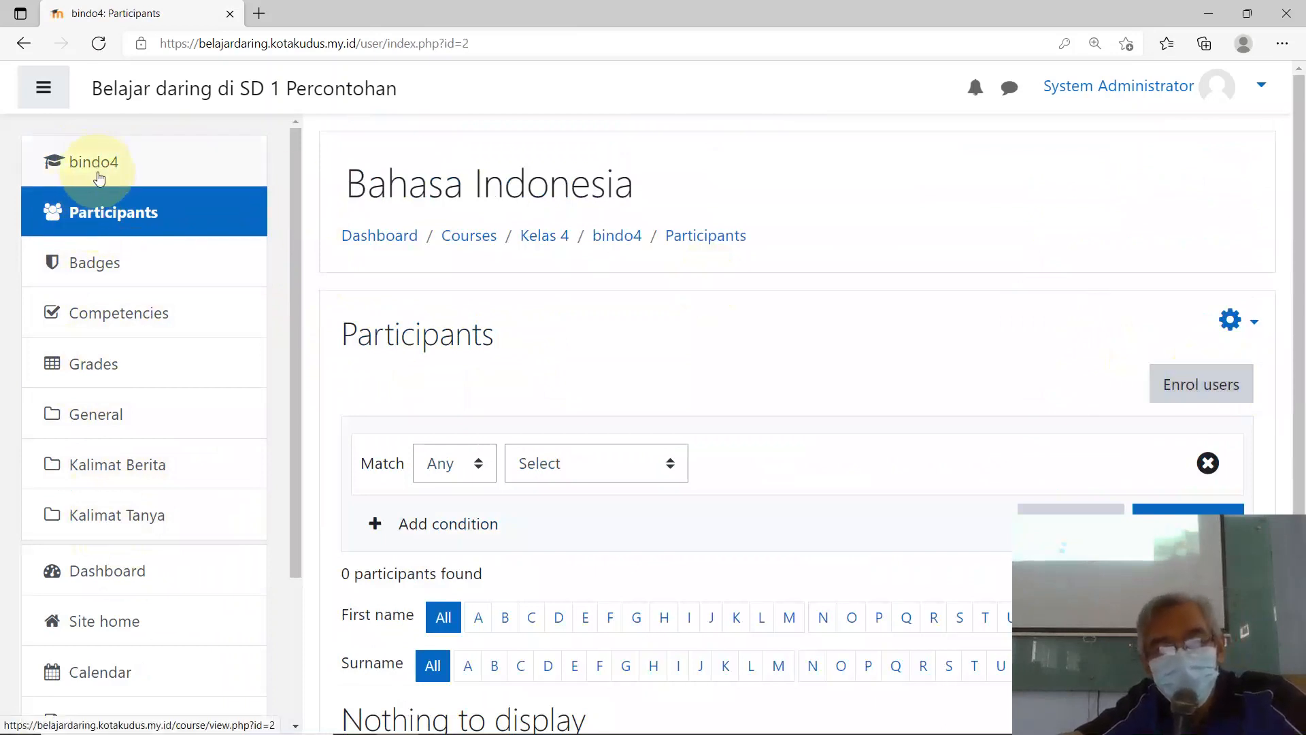
pyautogui.scroll(-5, 793, 489)
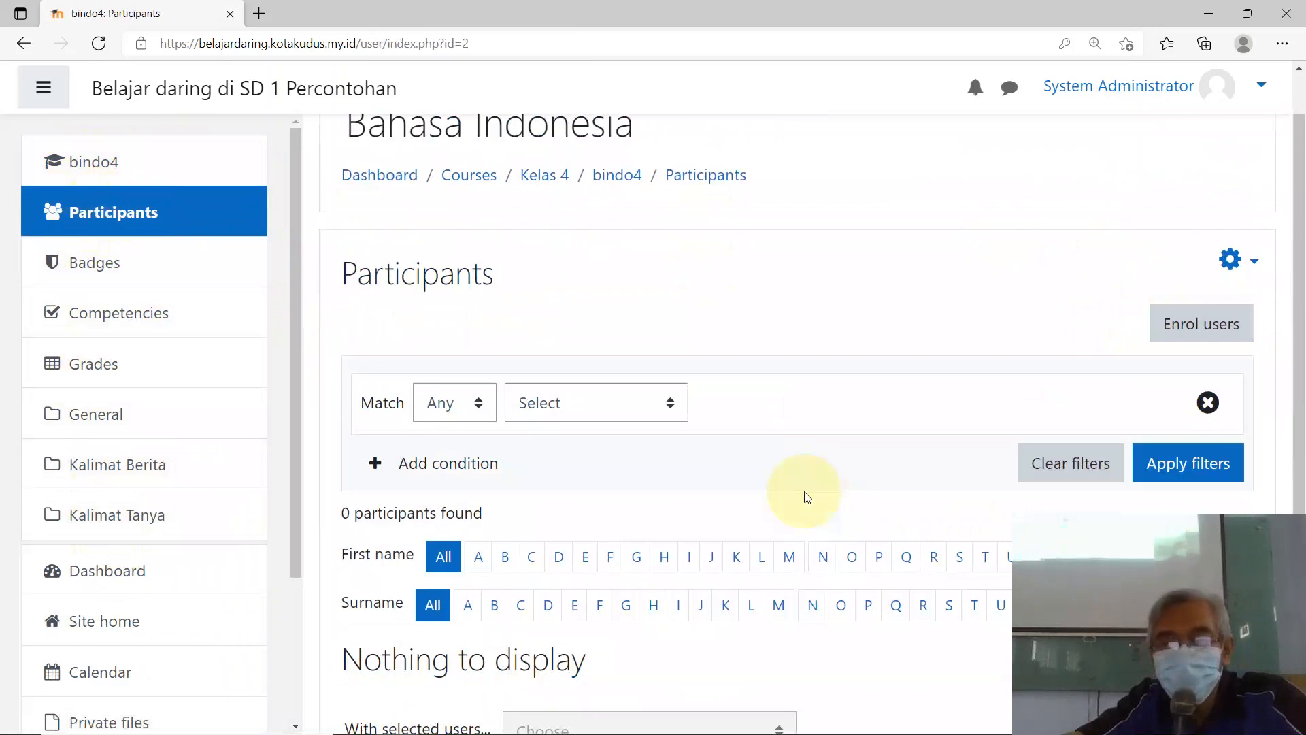
pyautogui.scroll(5, 1115, 252)
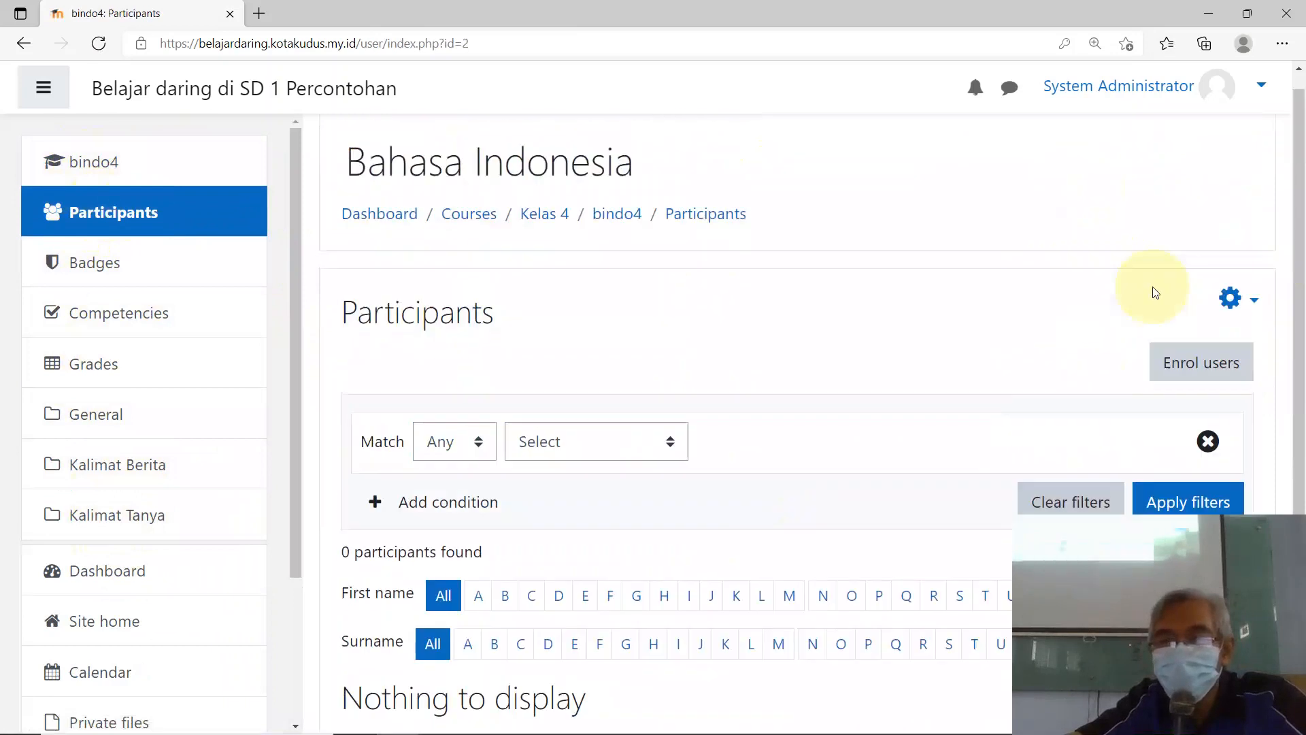
pyautogui.click(1176, 379)
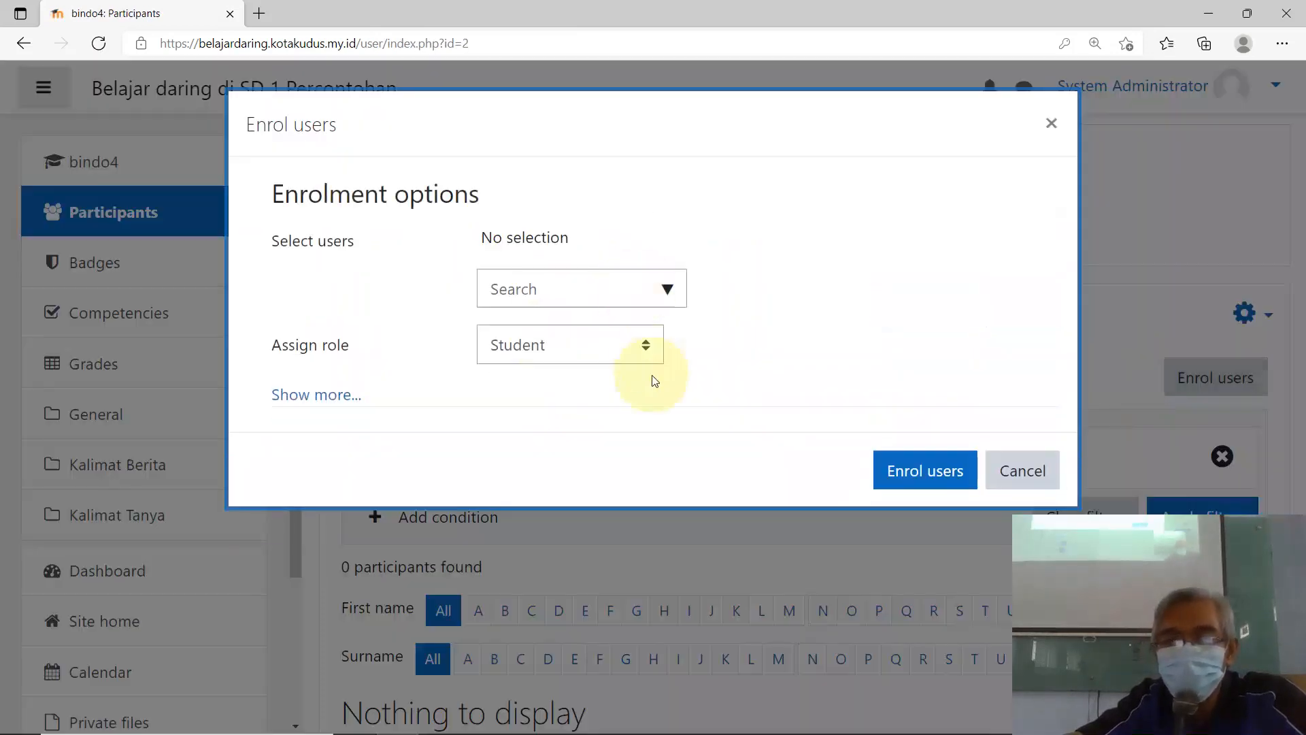
# Step: Enrol the teacher account found by searching 'guru' with the Teacher role
pyautogui.click(652, 352)
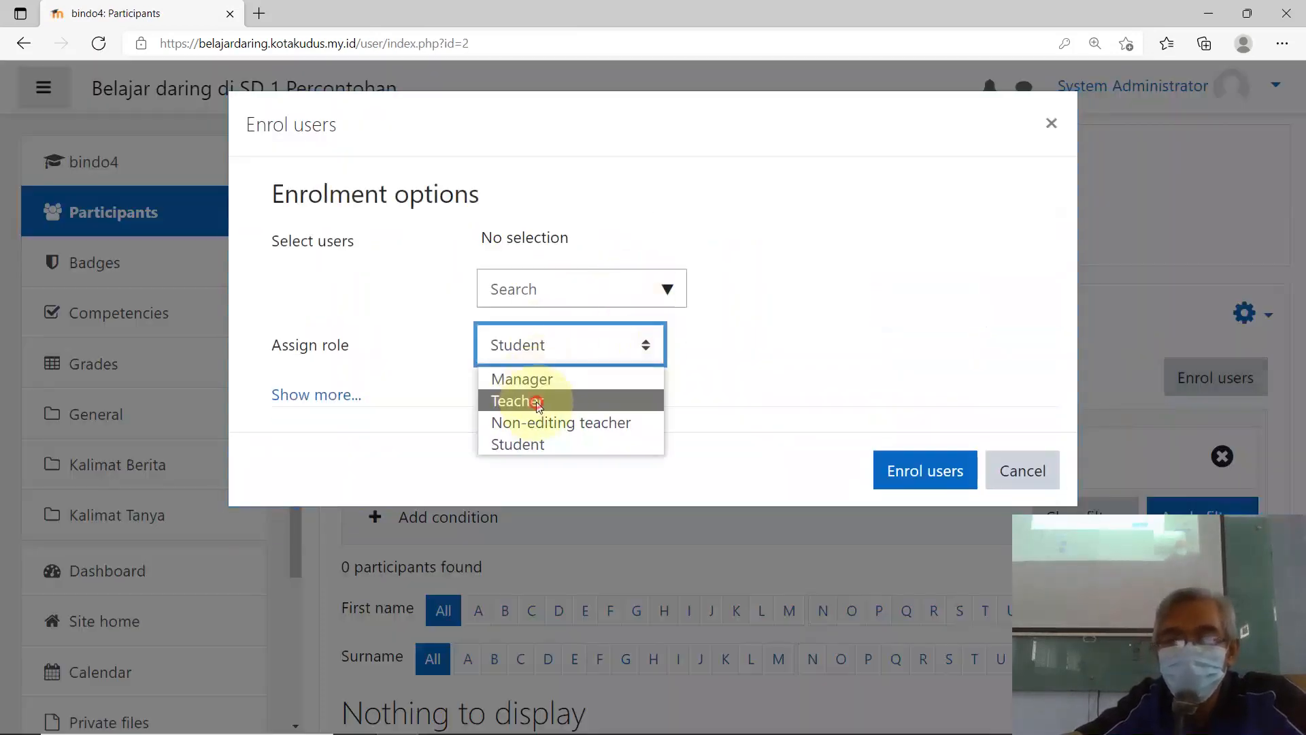
pyautogui.click(537, 401)
pyautogui.click(596, 280)
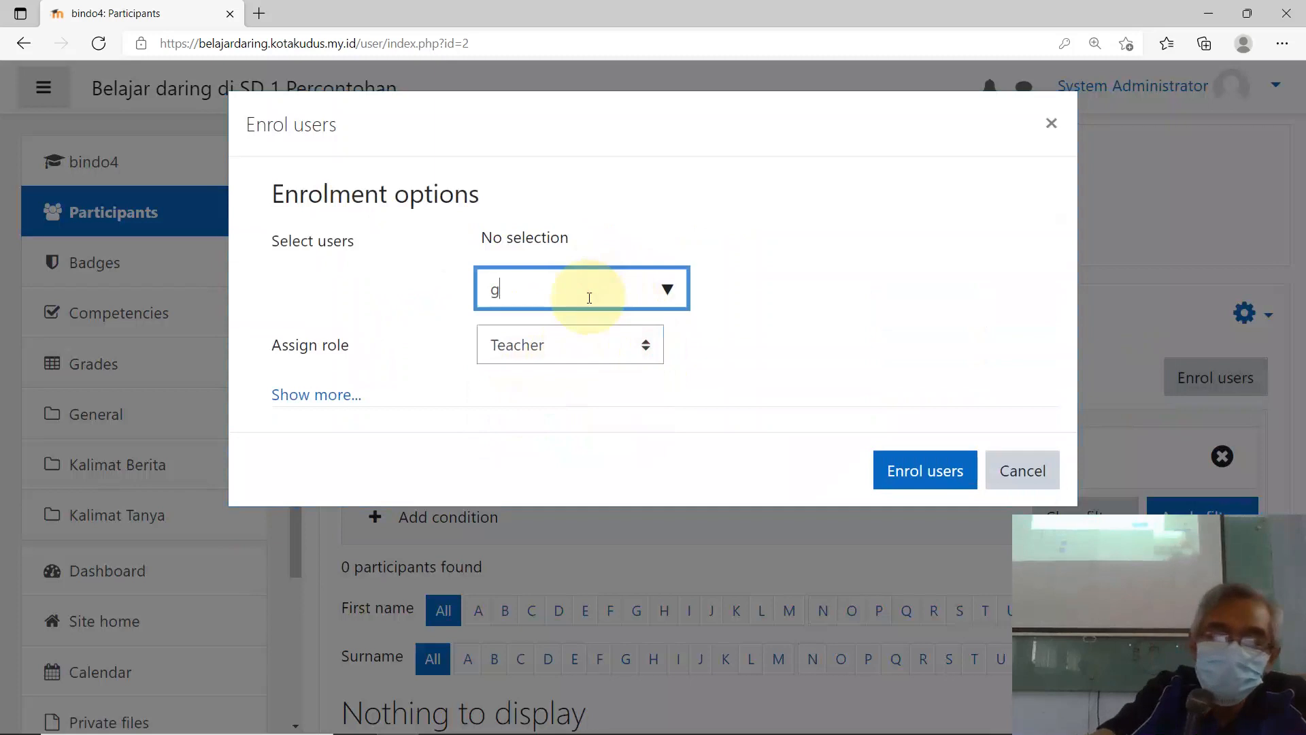
pyautogui.write('guru')
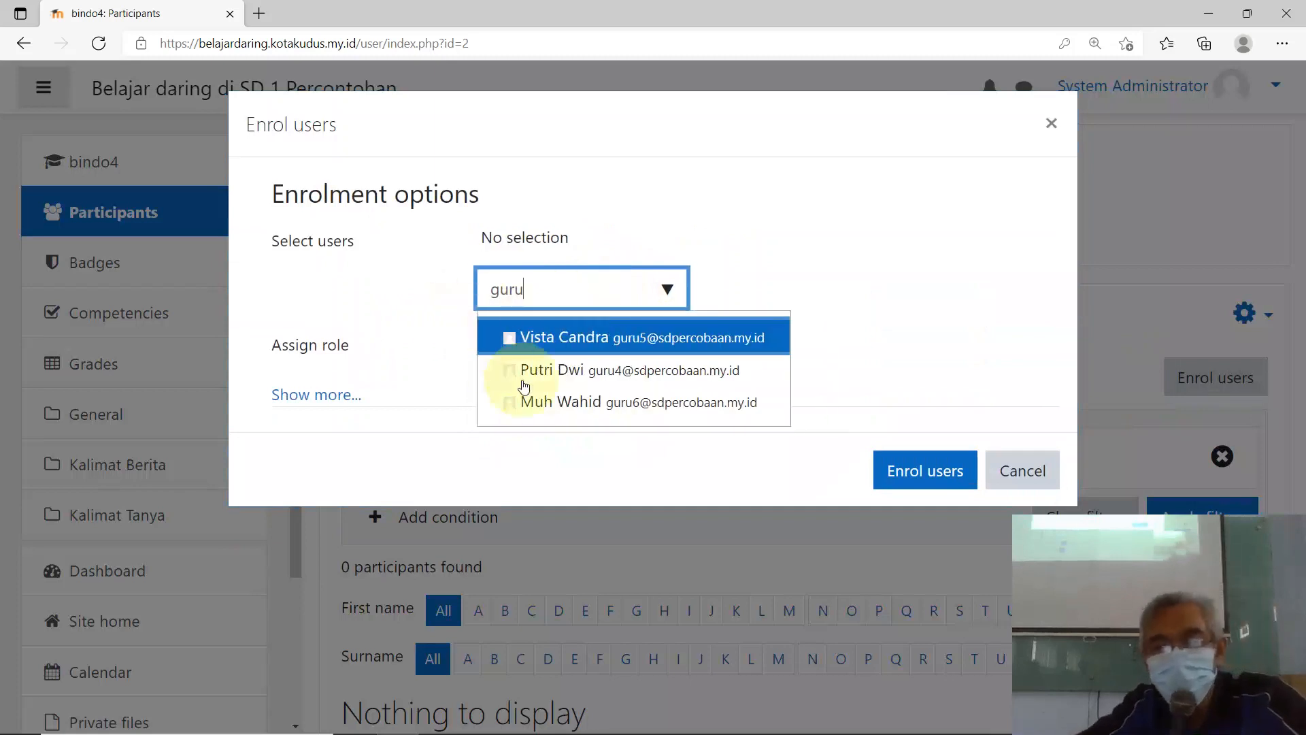
pyautogui.click(559, 370)
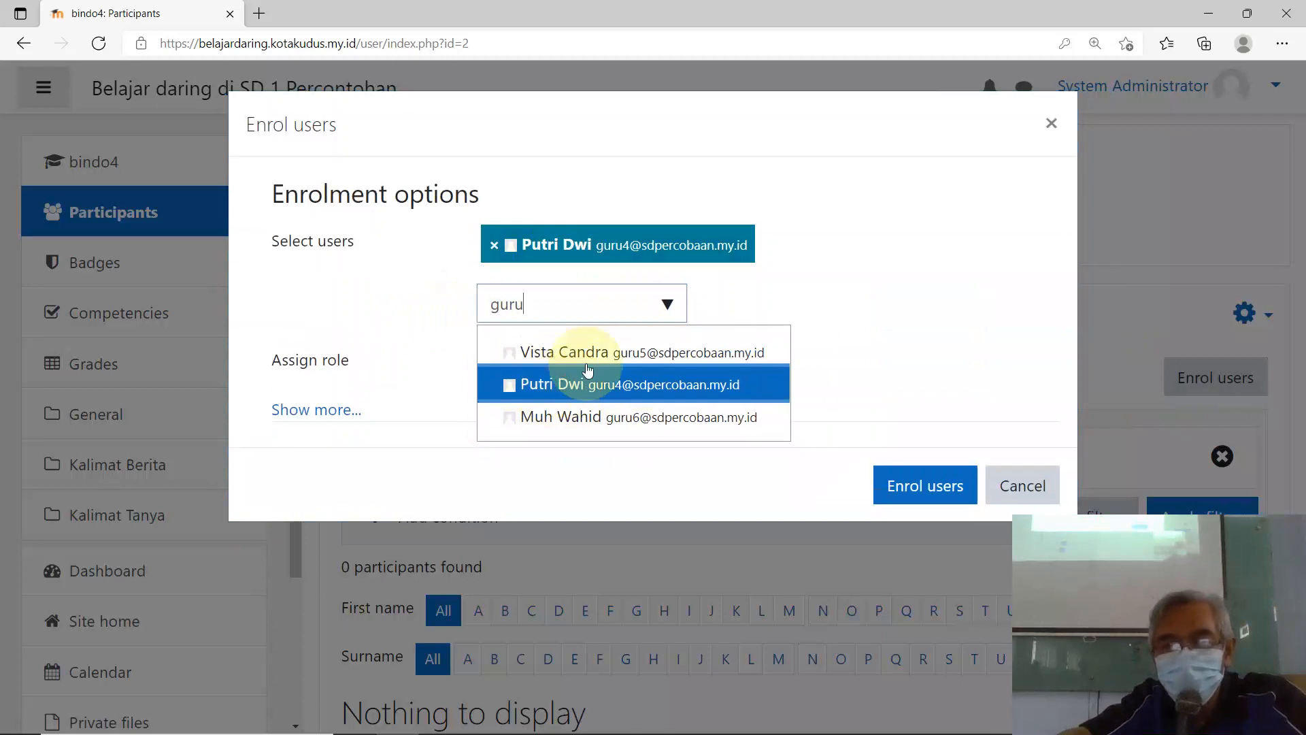
pyautogui.click(928, 487)
pyautogui.scroll(-3, 770, 452)
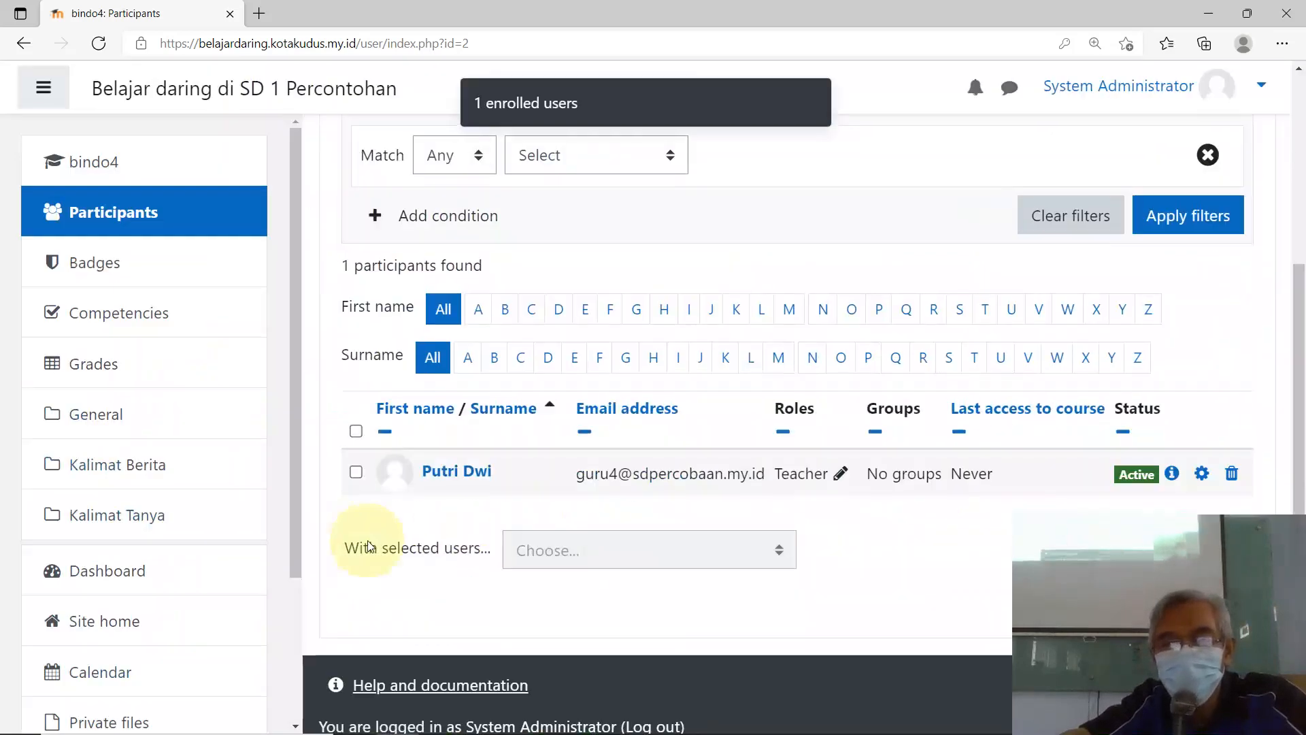
pyautogui.scroll(5, 538, 517)
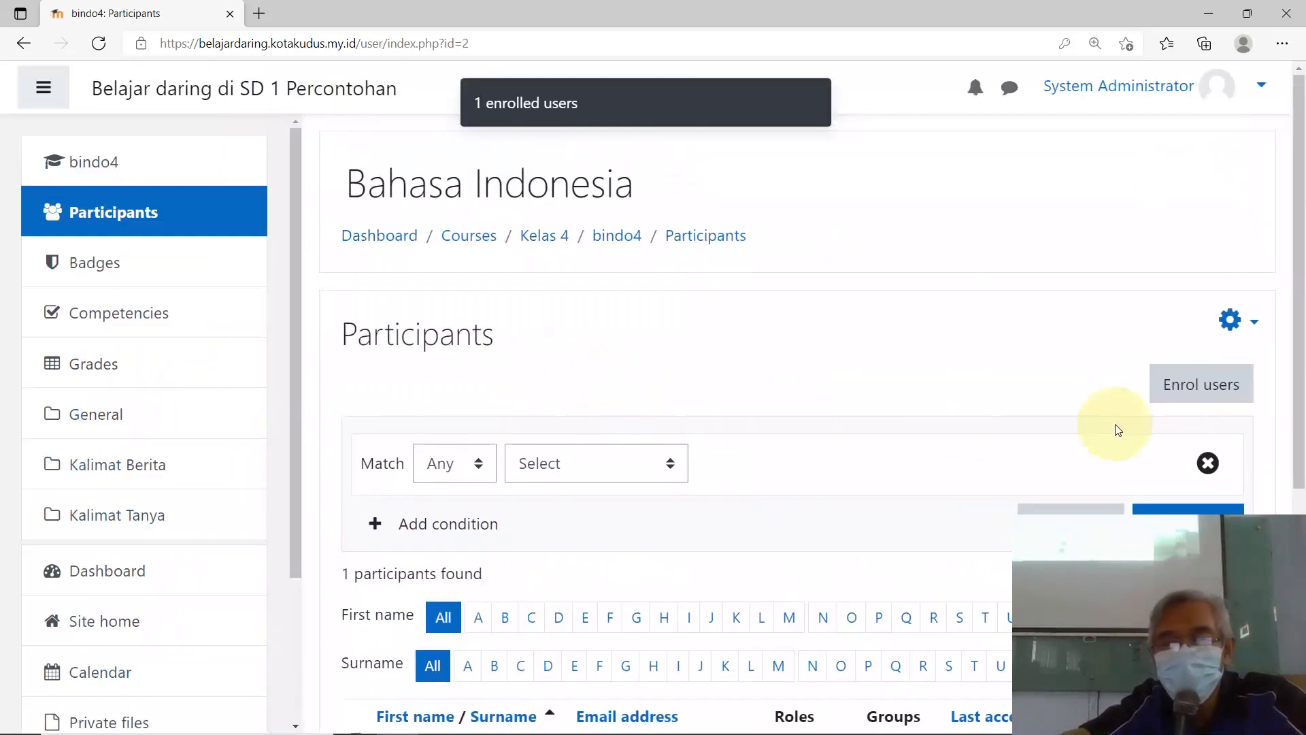
# Step: Search 's' and enrol five student accounts with the Student role
pyautogui.click(1199, 395)
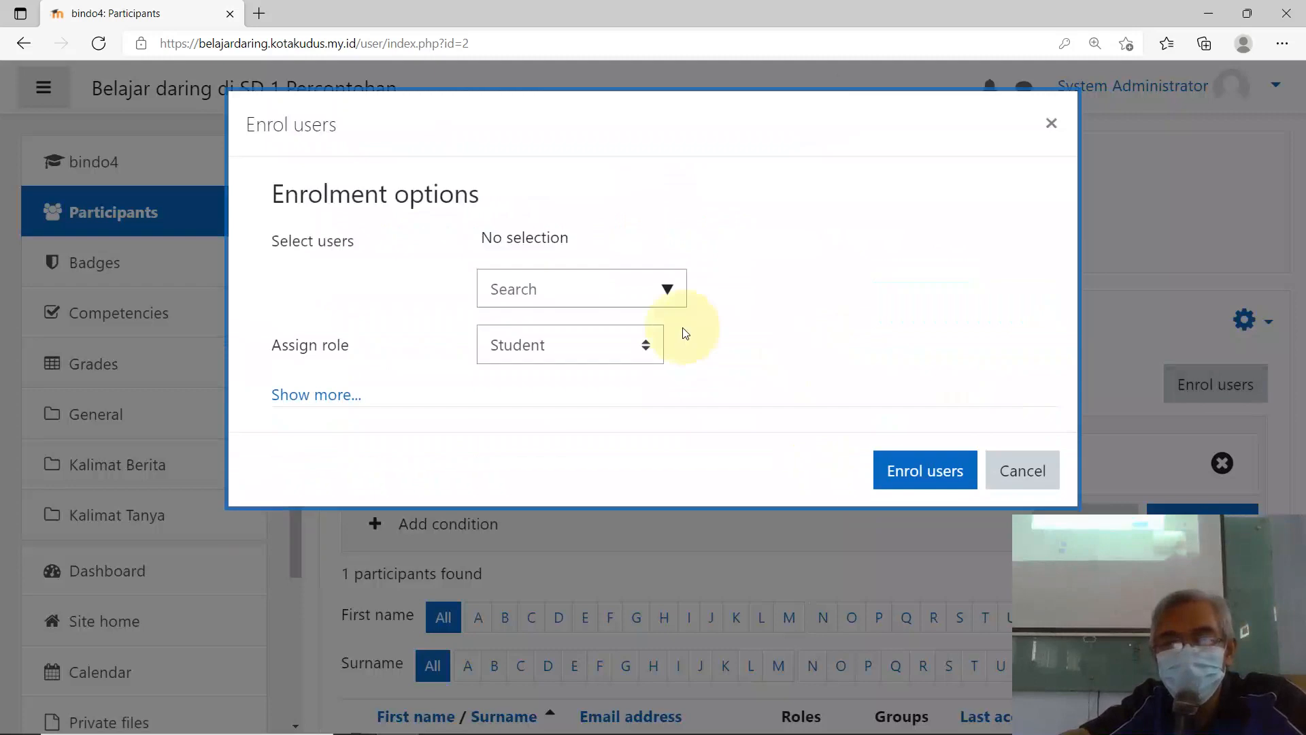
pyautogui.click(564, 304)
pyautogui.write('s')
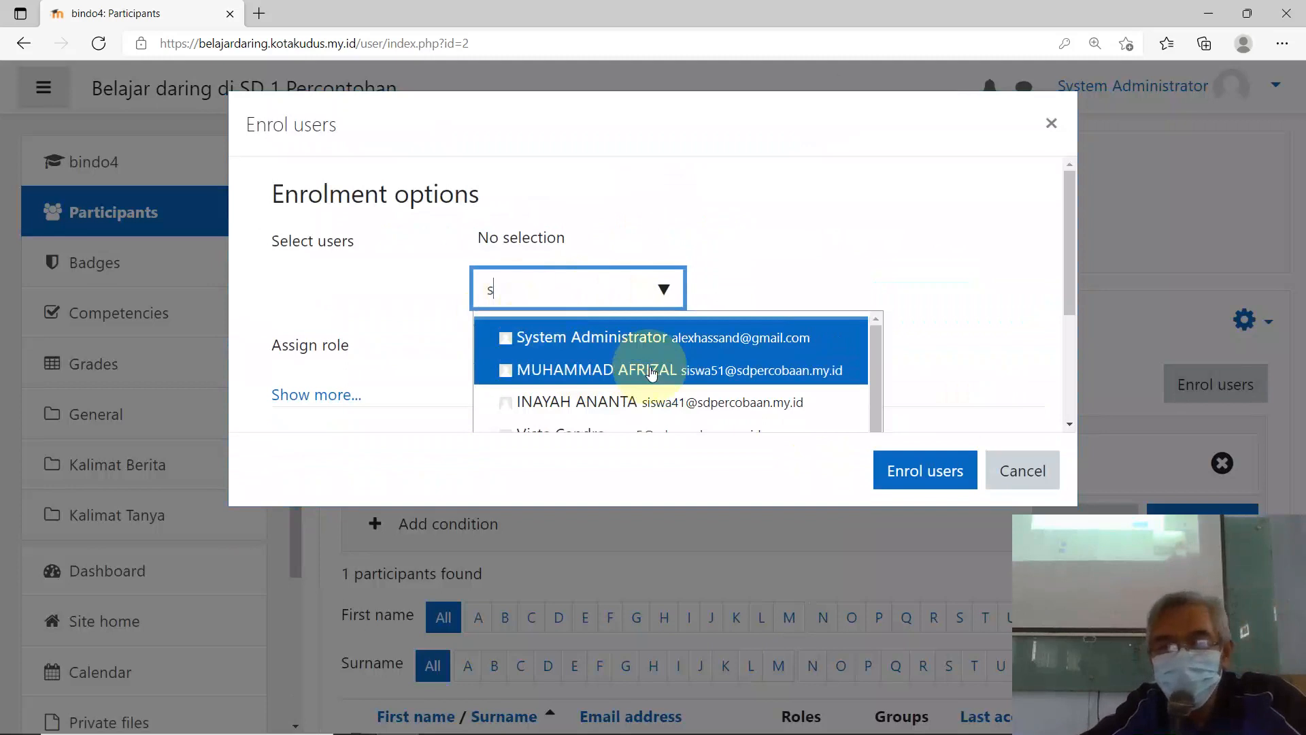
pyautogui.click(657, 406)
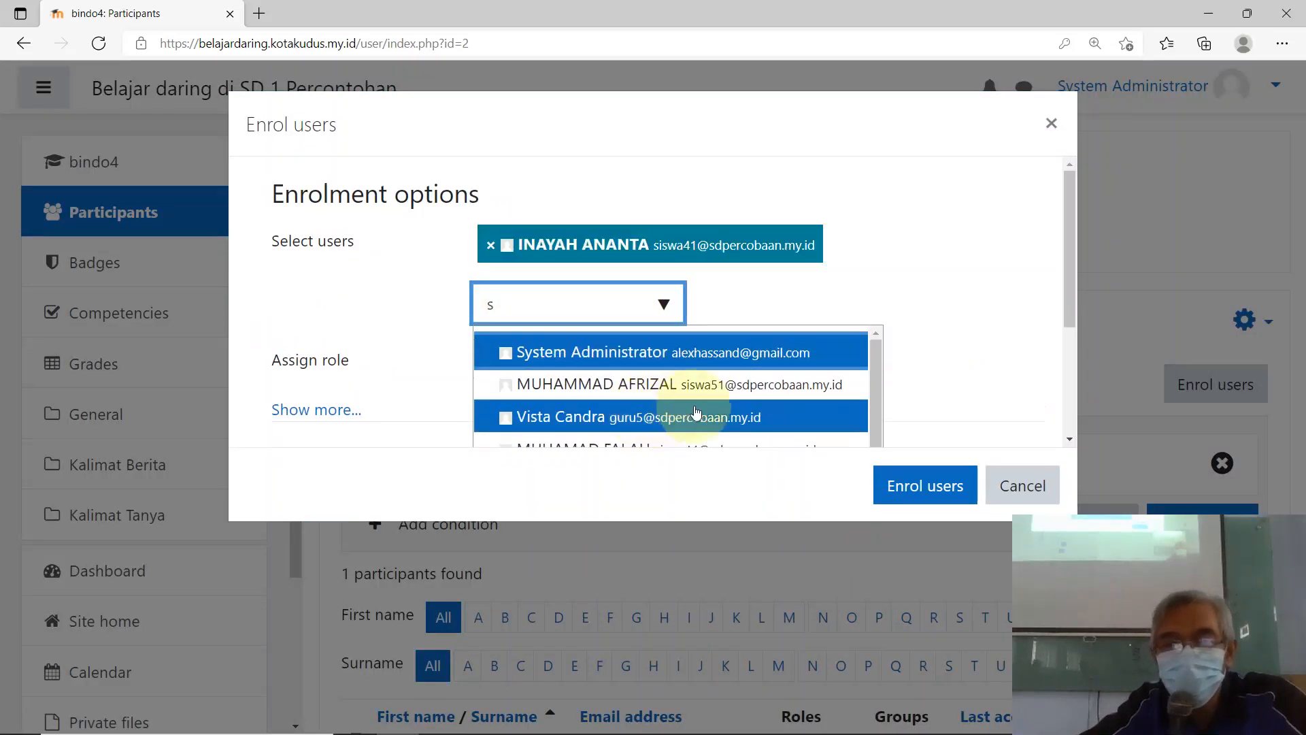
pyautogui.scroll(-3, 695, 410)
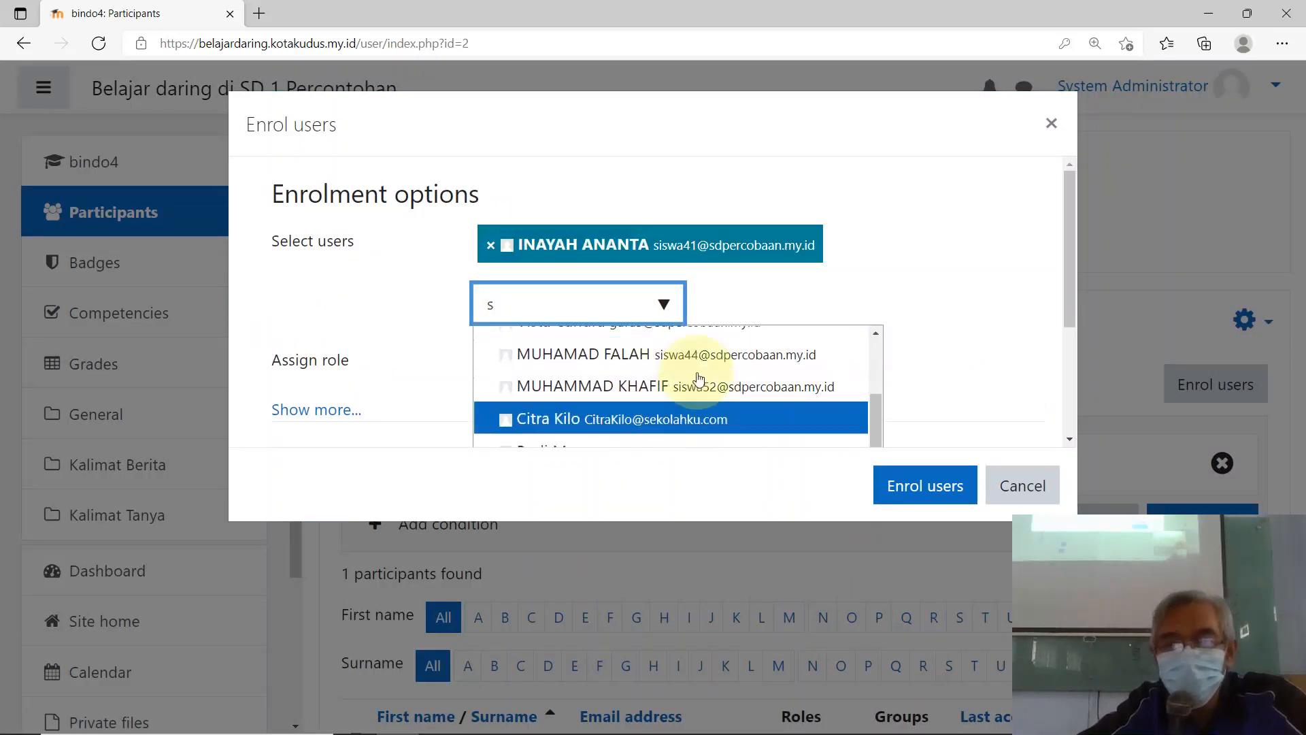
pyautogui.scroll(1, 698, 373)
pyautogui.click(699, 373)
pyautogui.scroll(-4, 691, 417)
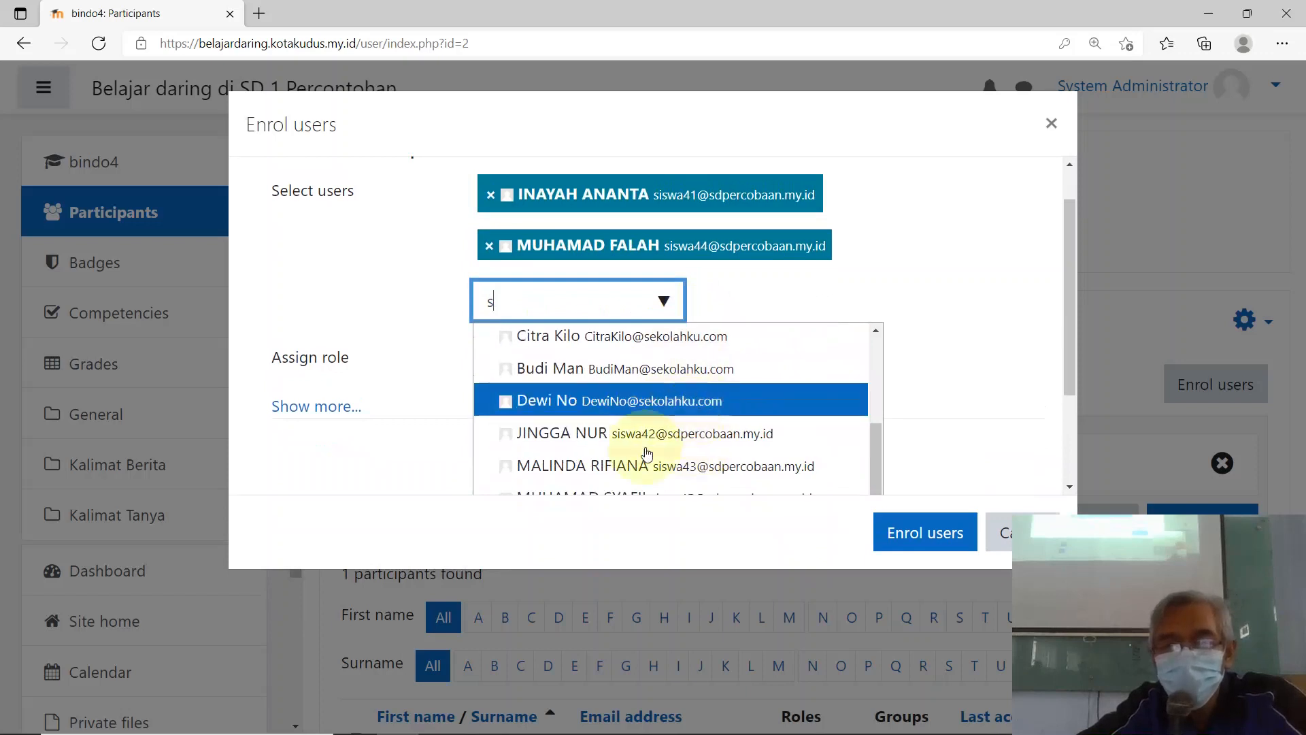
pyautogui.click(656, 433)
pyautogui.scroll(-3, 654, 446)
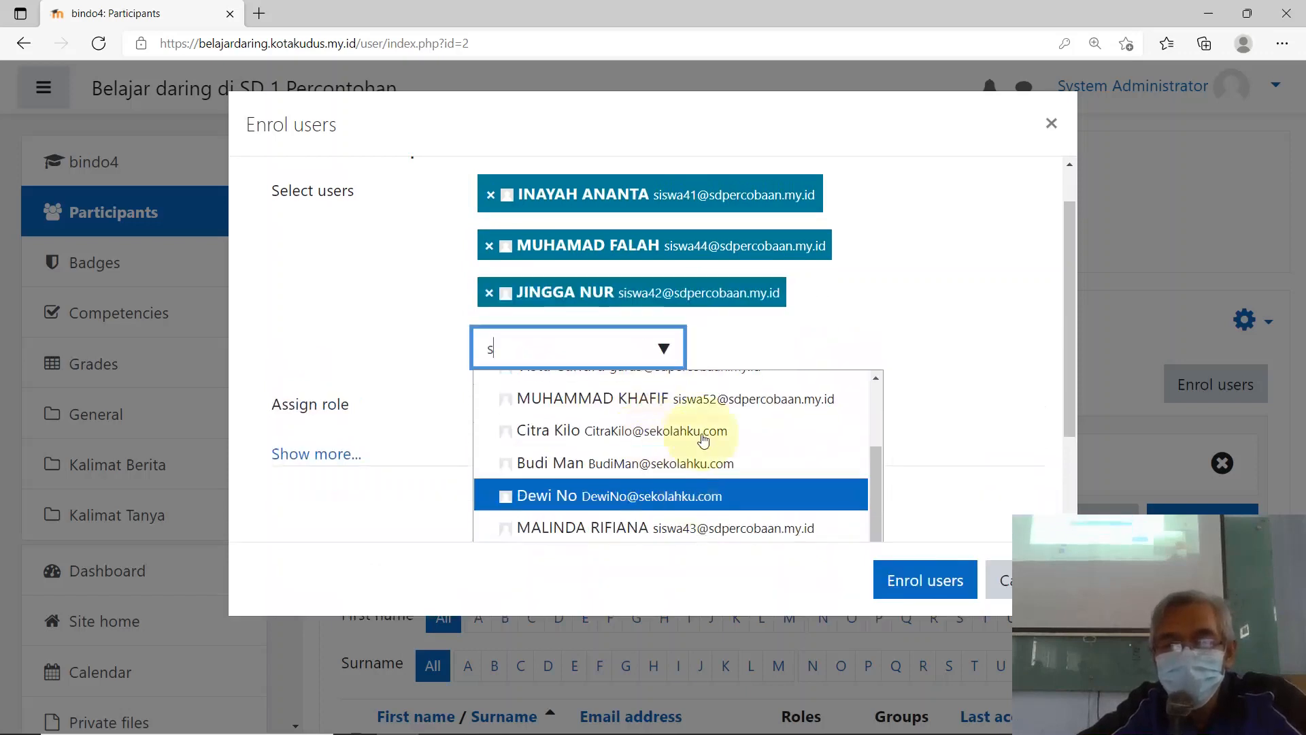
pyautogui.click(716, 501)
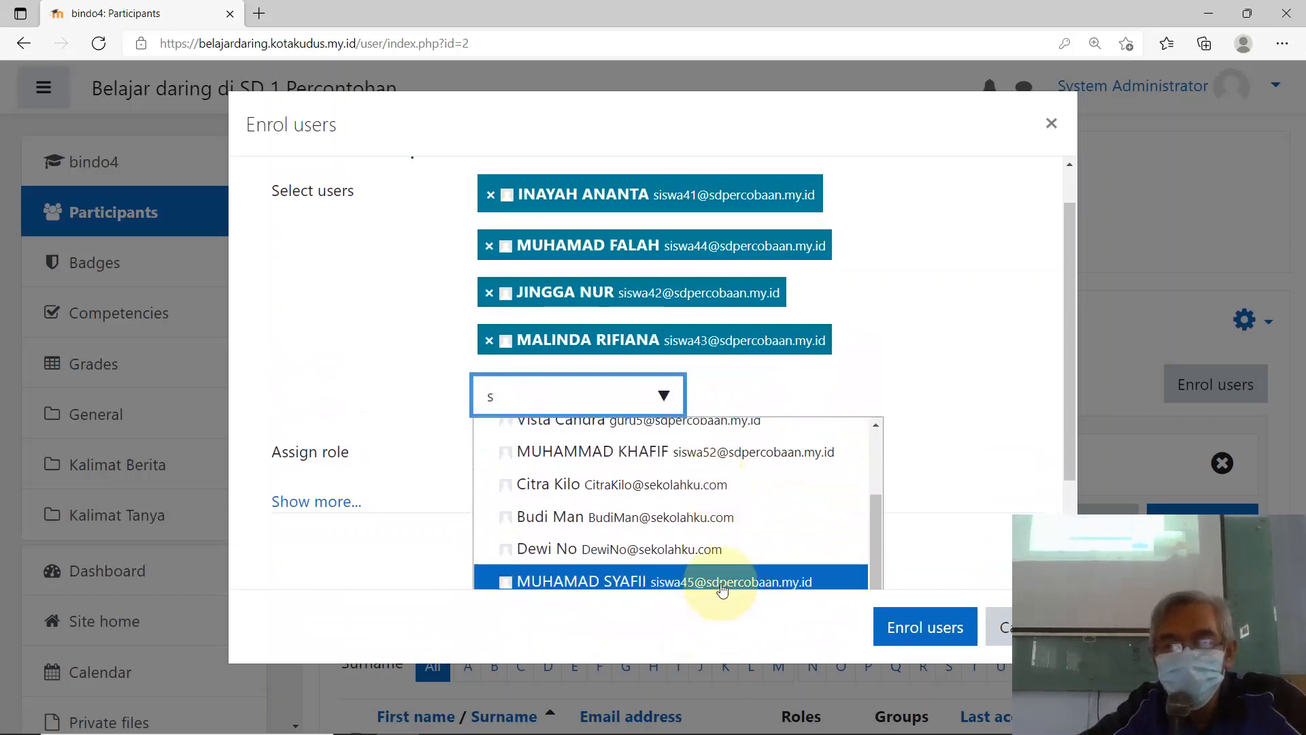
pyautogui.click(722, 583)
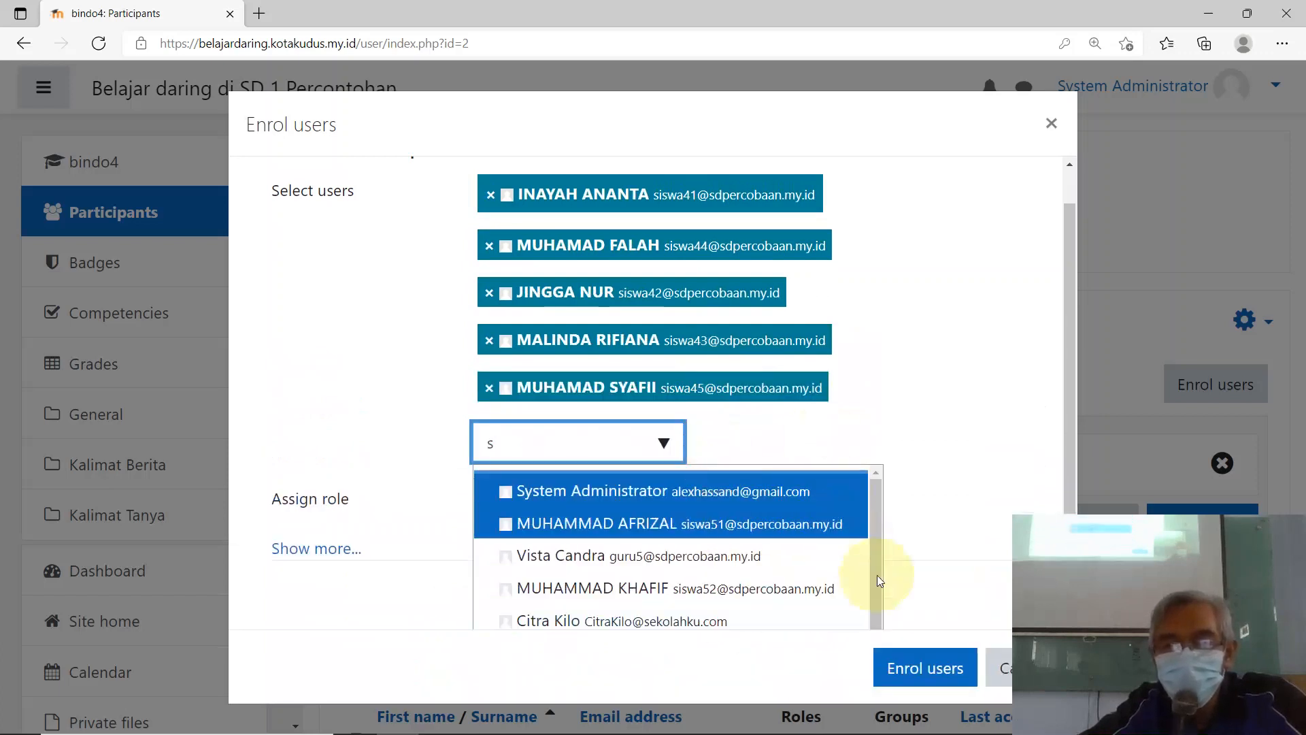
pyautogui.click(801, 292)
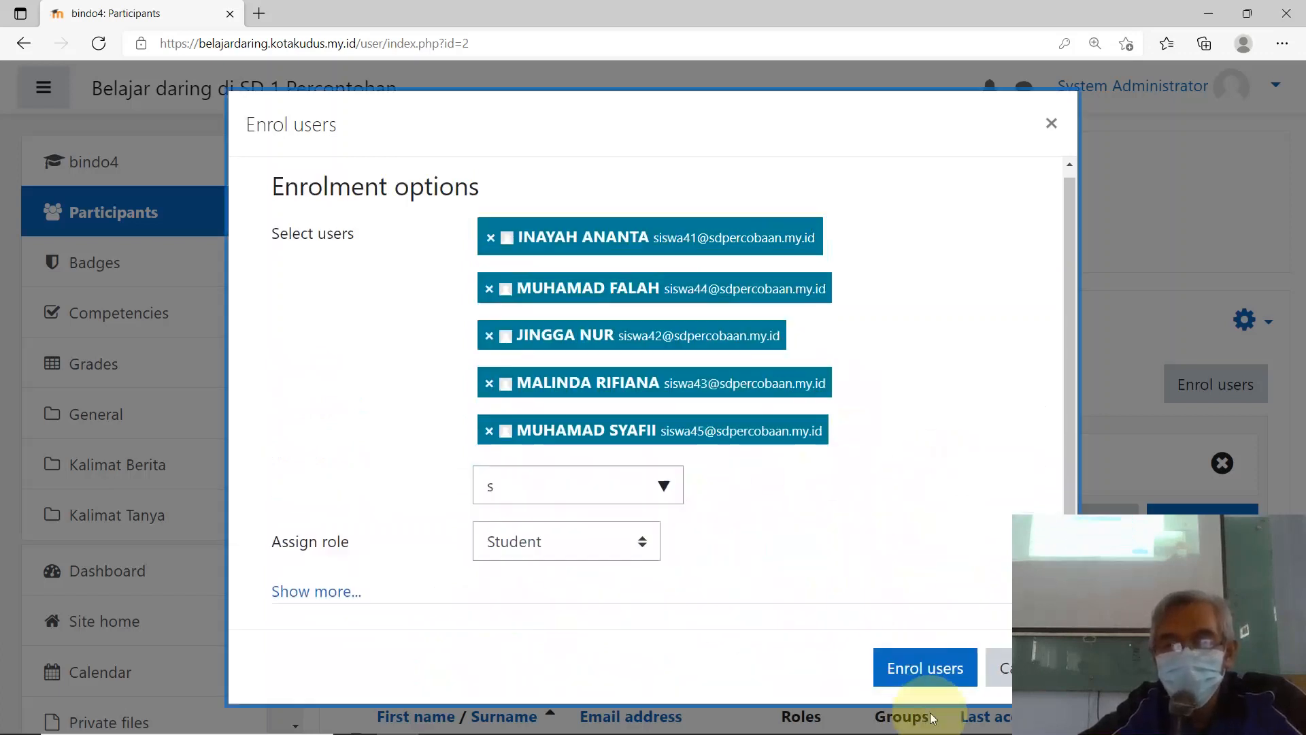
pyautogui.click(925, 668)
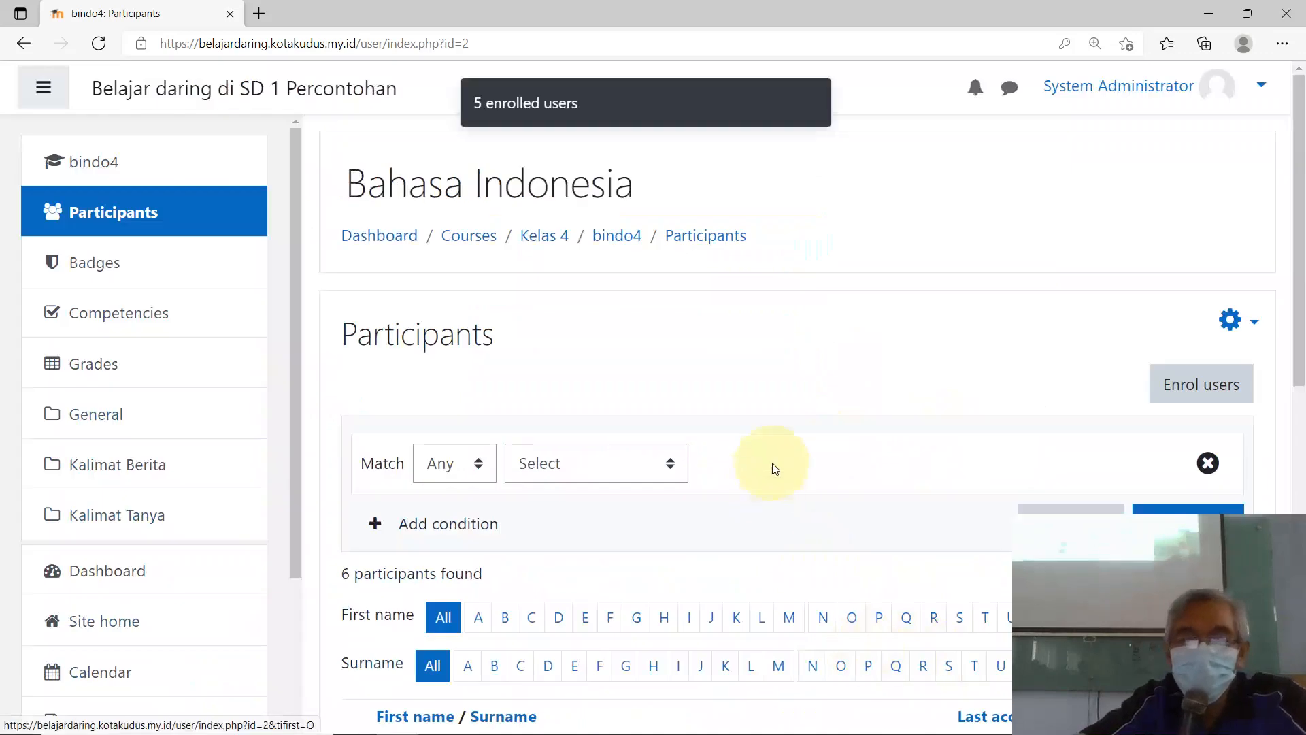
# Step: Check the participants table now listing 6 participants, then go to site home
pyautogui.scroll(-8, 766, 467)
pyautogui.scroll(-1, 749, 414)
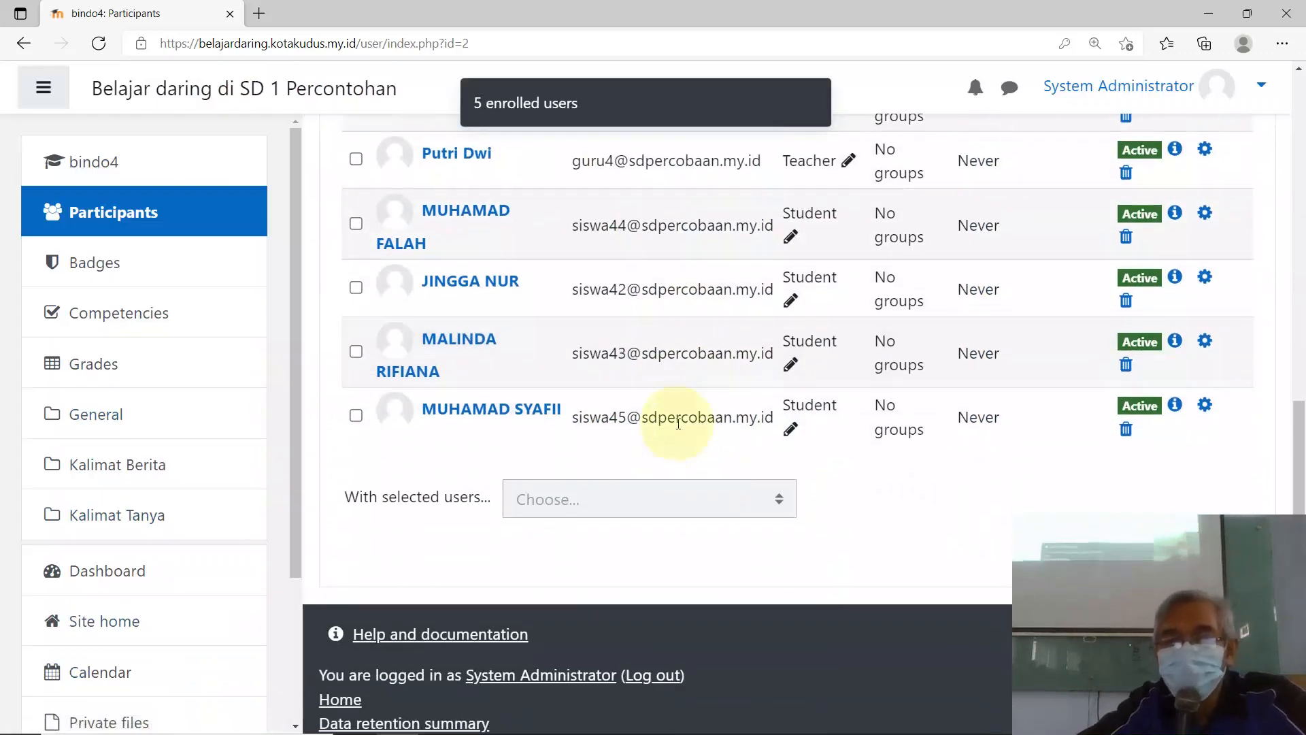
pyautogui.scroll(3, 801, 378)
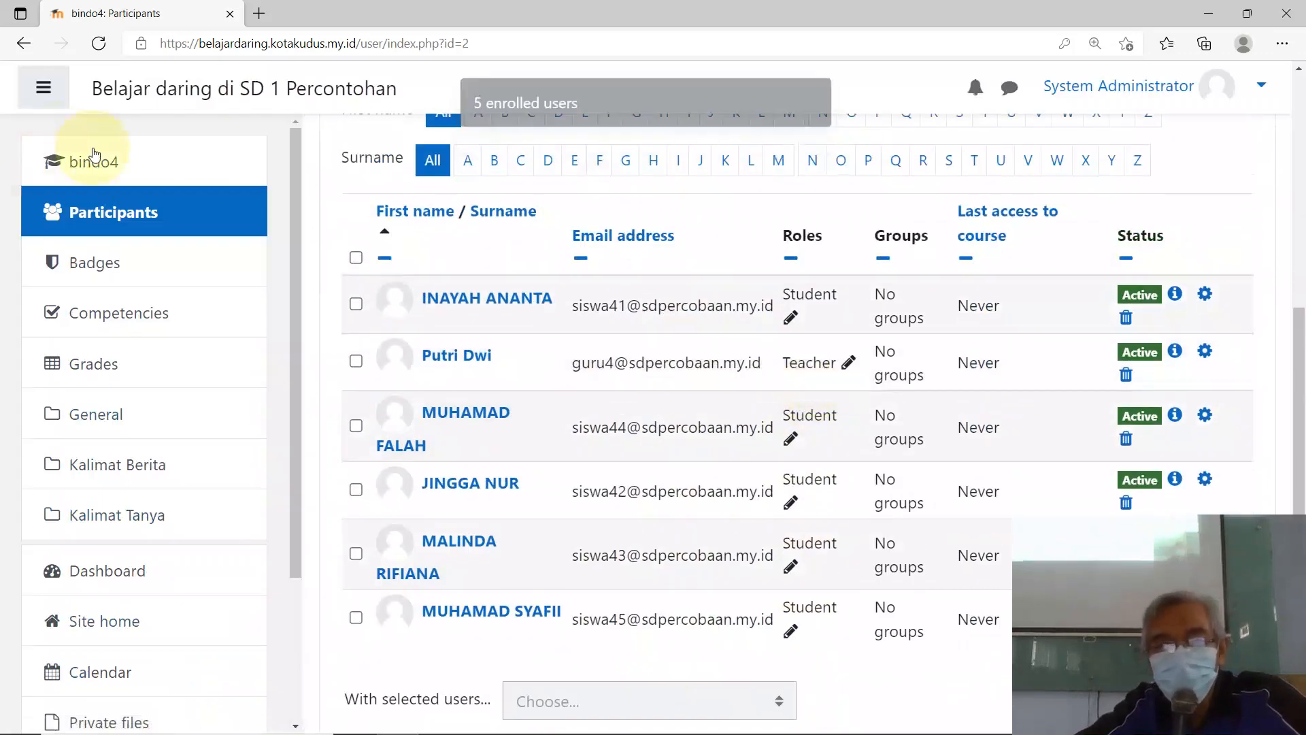
pyautogui.scroll(-3, 132, 625)
pyautogui.scroll(-1, 132, 629)
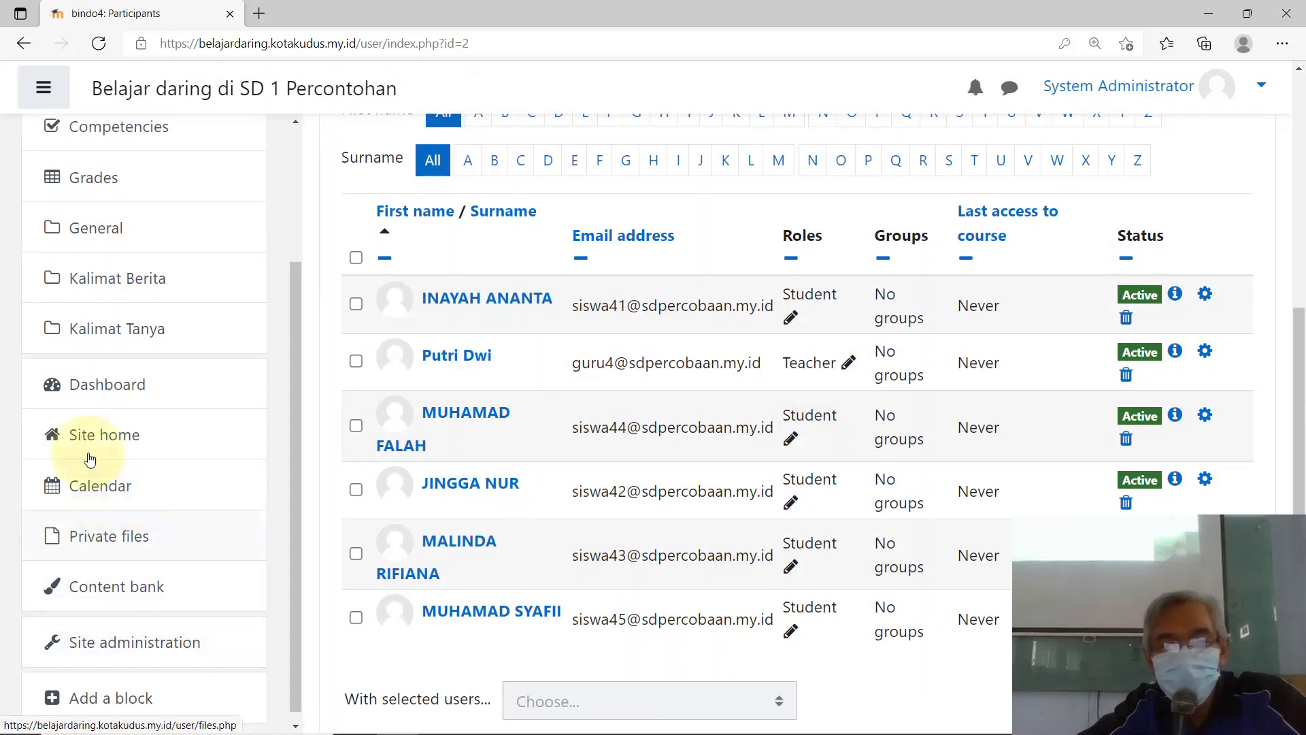
pyautogui.click(113, 457)
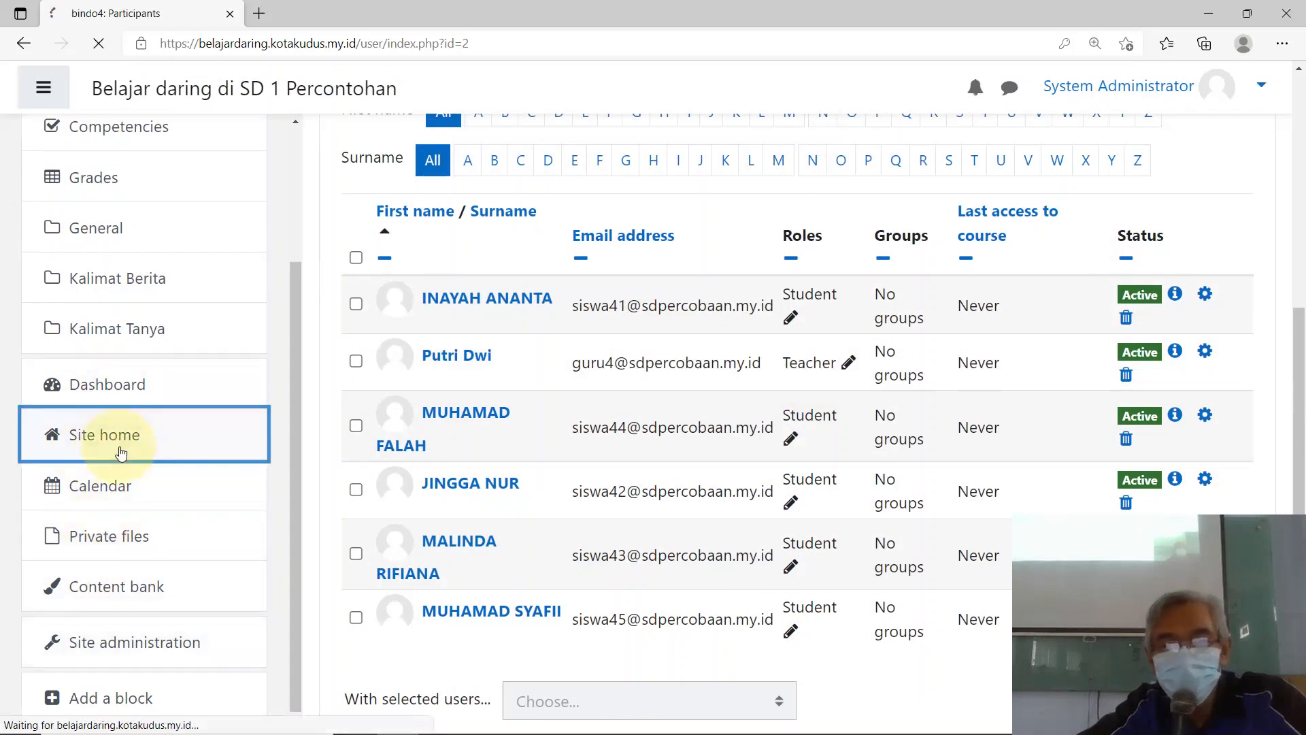
# Step: Open the IPA course with editing on and start renaming Topic 1 to 'Macam-macam Zat'
pyautogui.scroll(-1, 813, 591)
pyautogui.scroll(-5, 813, 591)
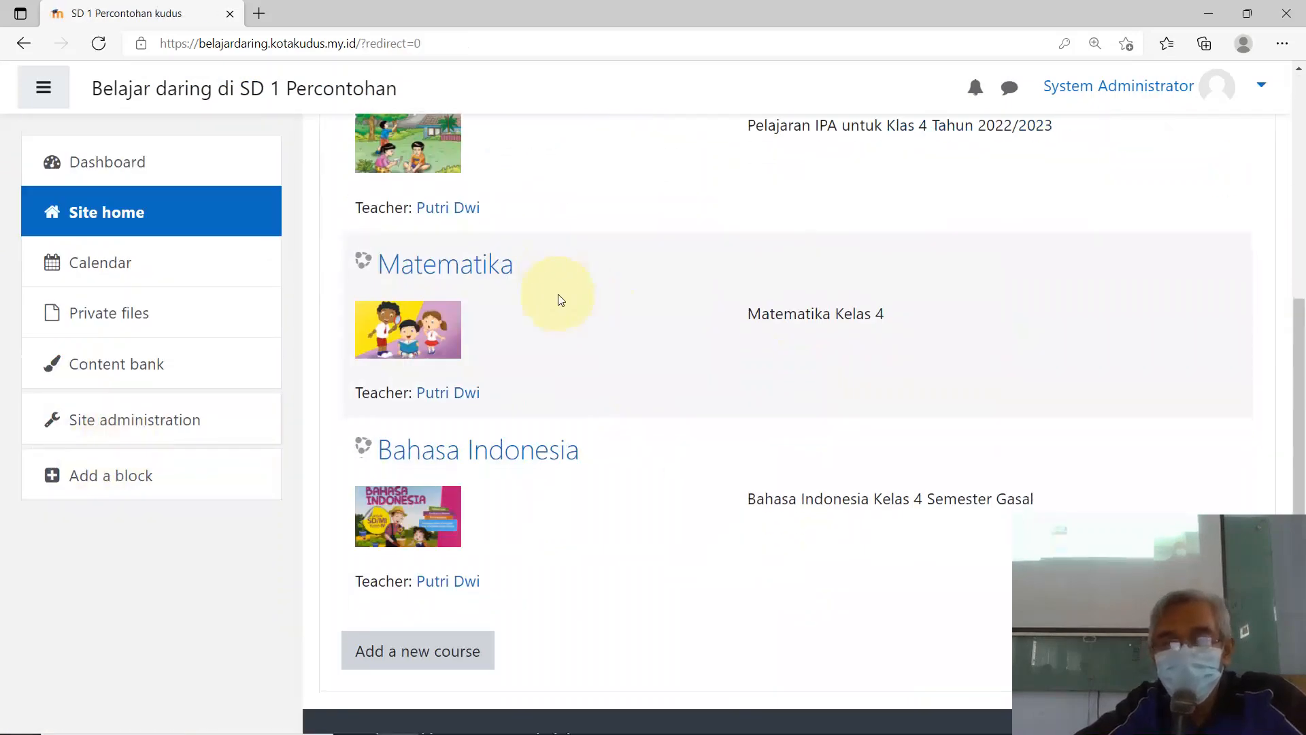
pyautogui.scroll(3, 559, 300)
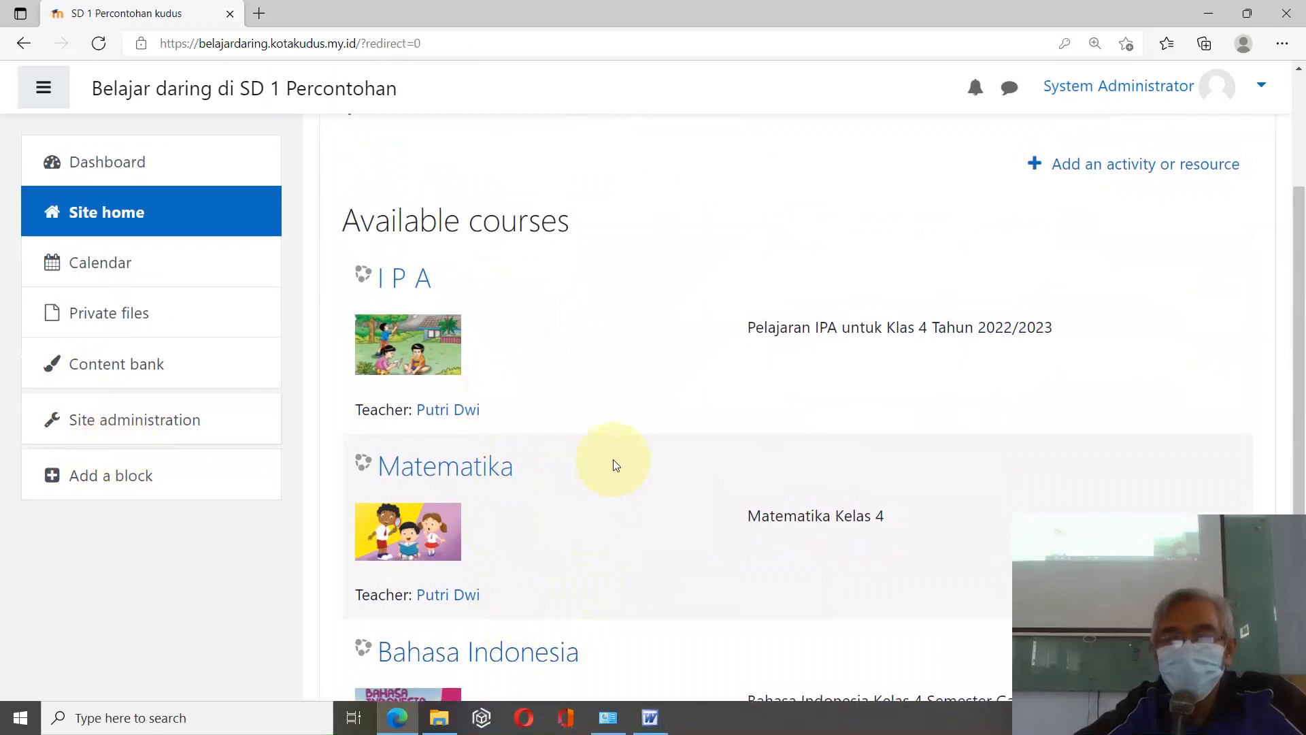
pyautogui.scroll(-1, 613, 463)
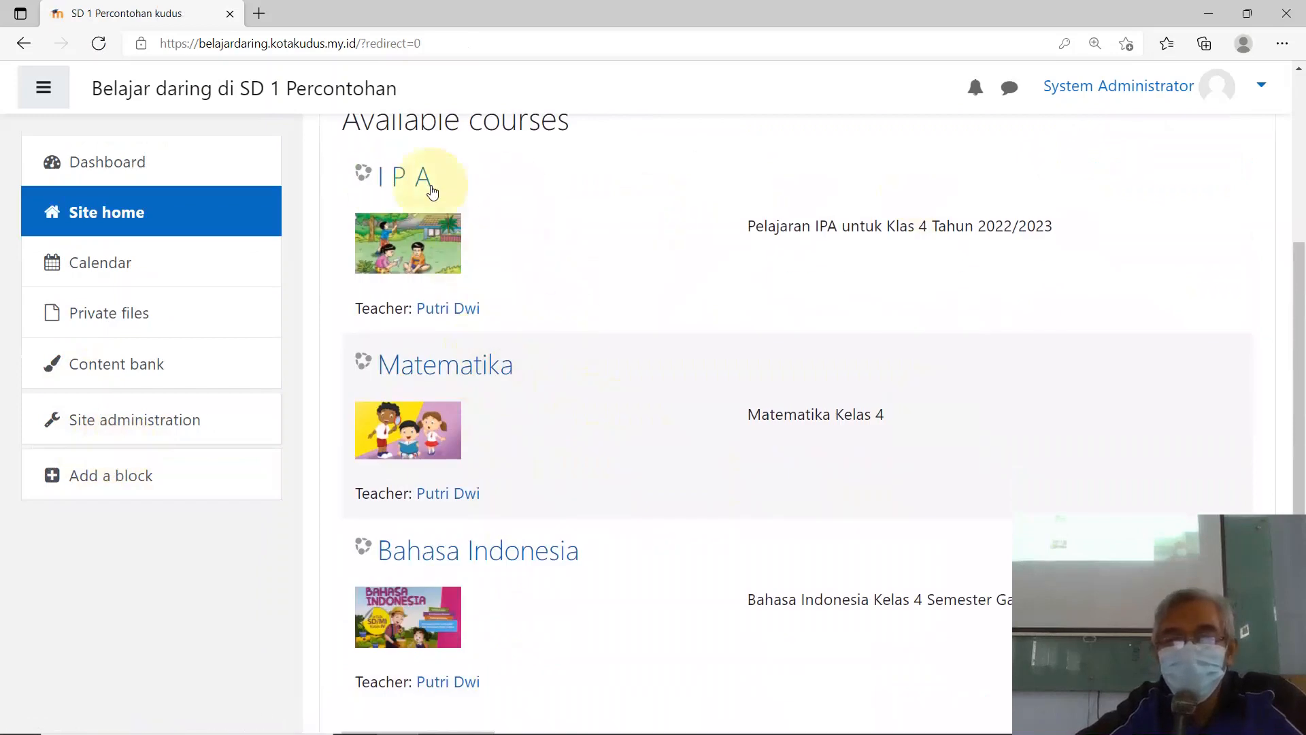
pyautogui.click(399, 185)
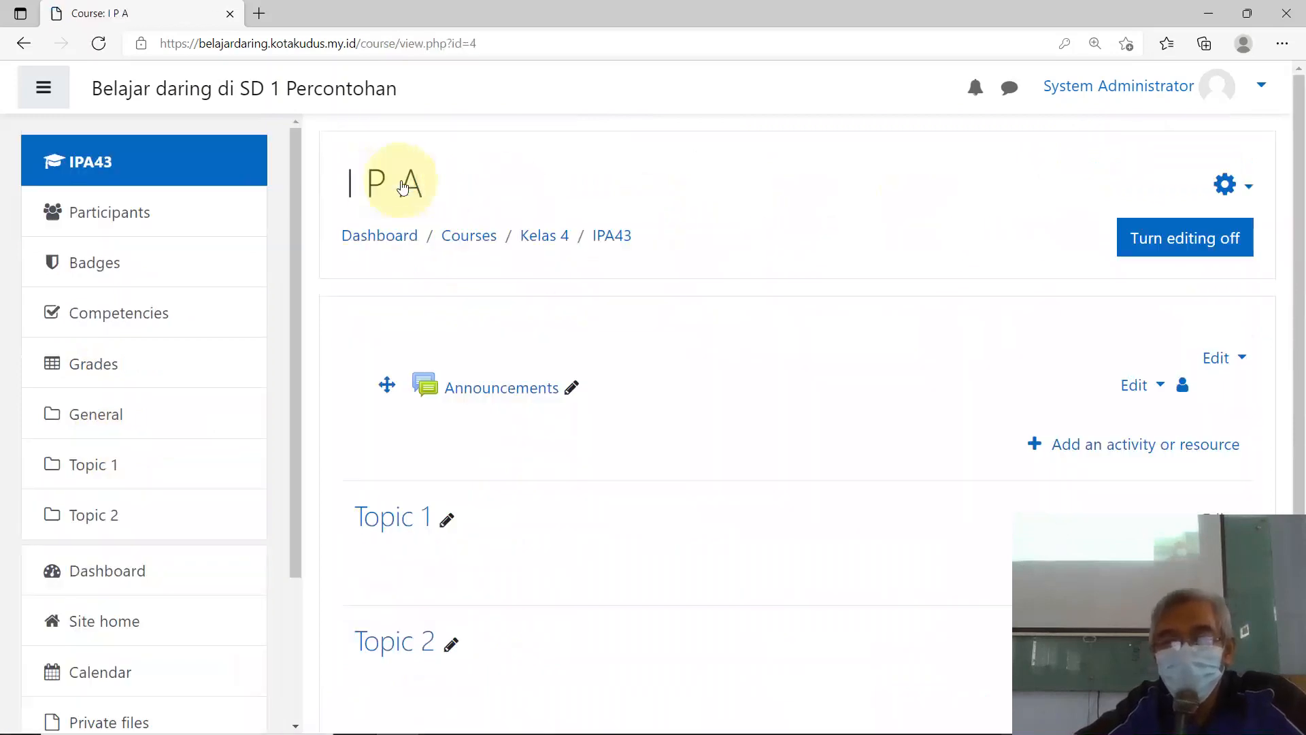
pyautogui.scroll(-1, 562, 328)
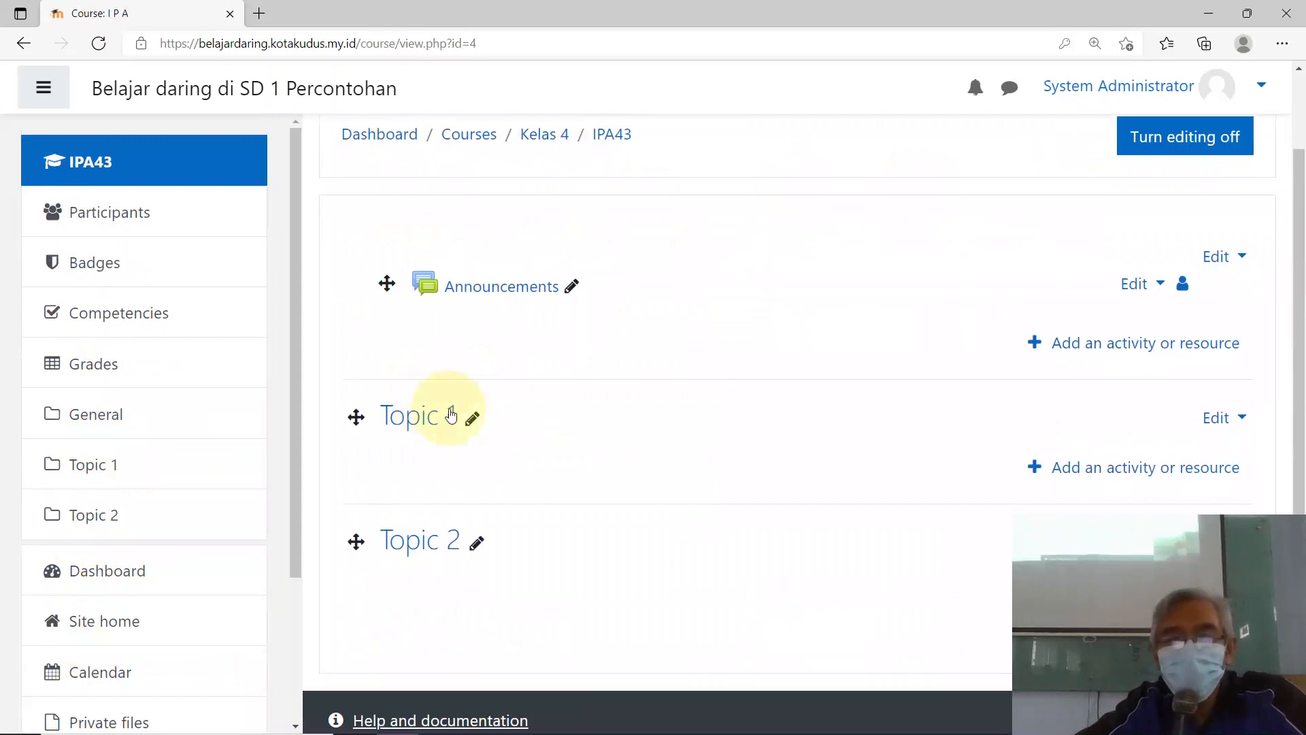
pyautogui.scroll(1, 1212, 253)
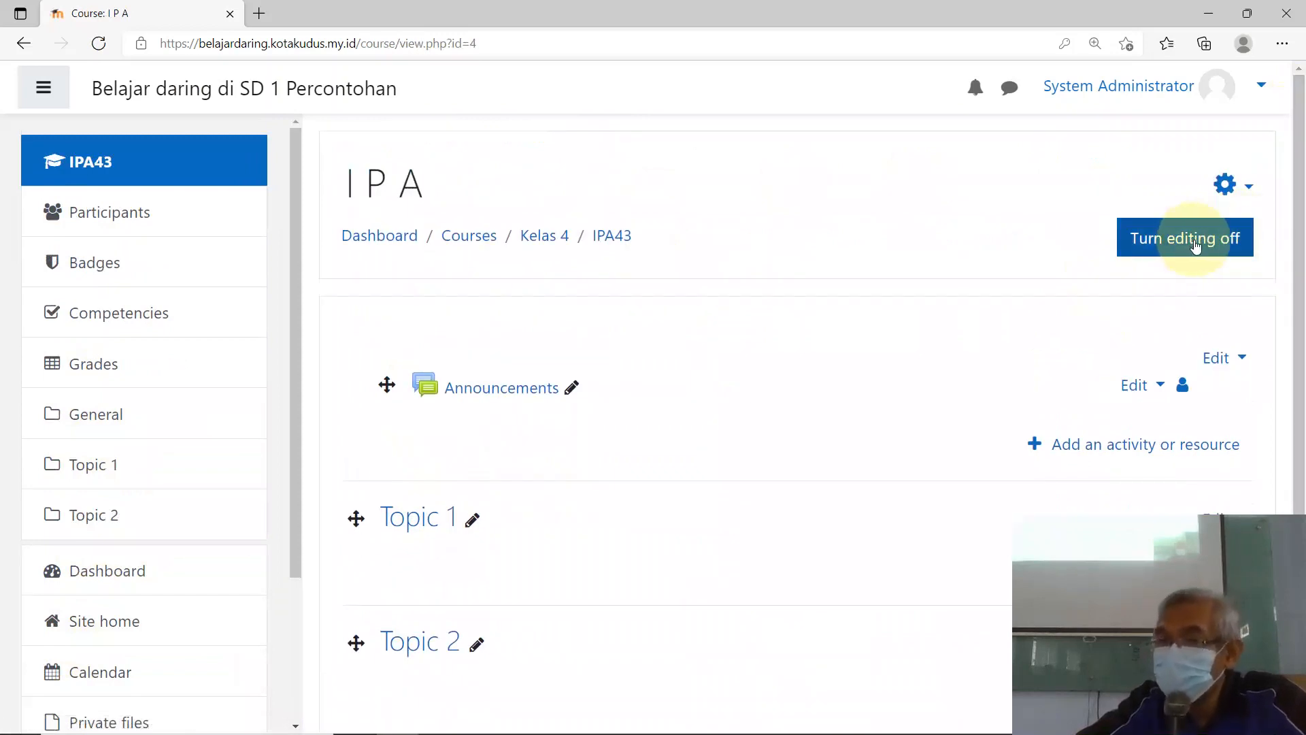
pyautogui.click(1217, 245)
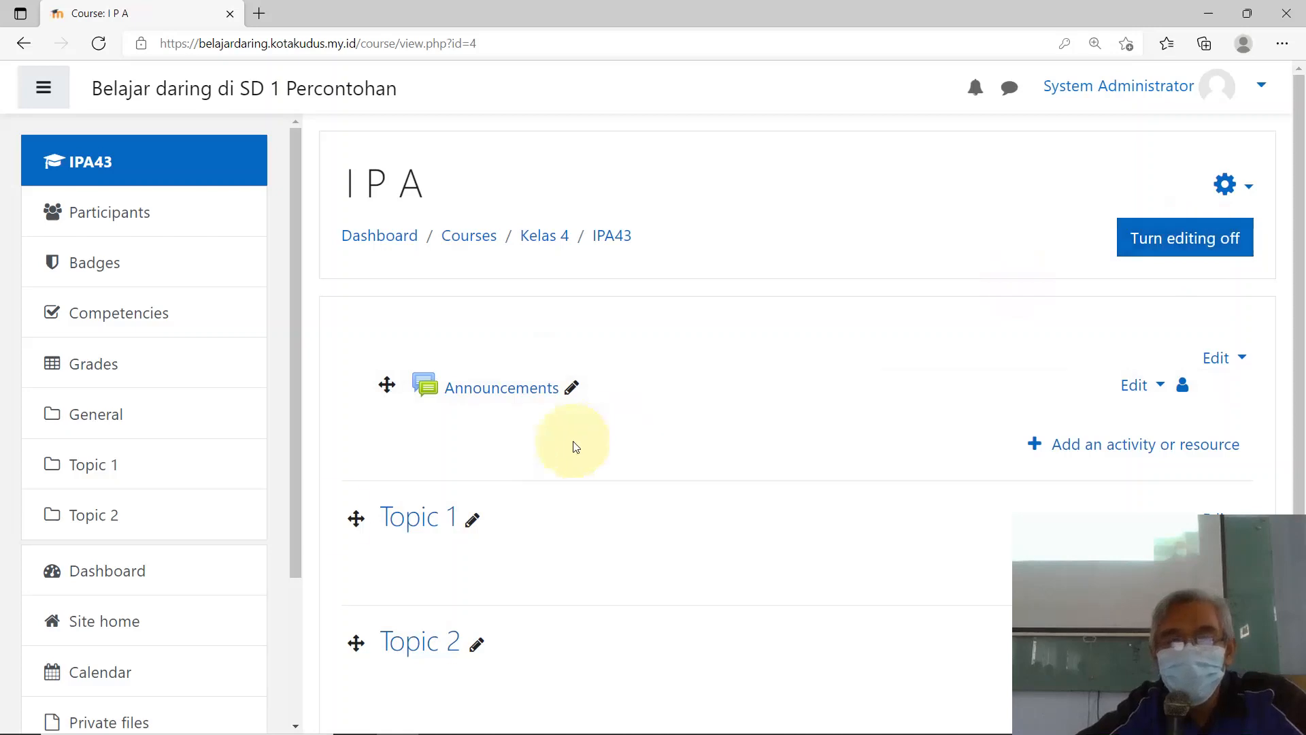
pyautogui.click(475, 523)
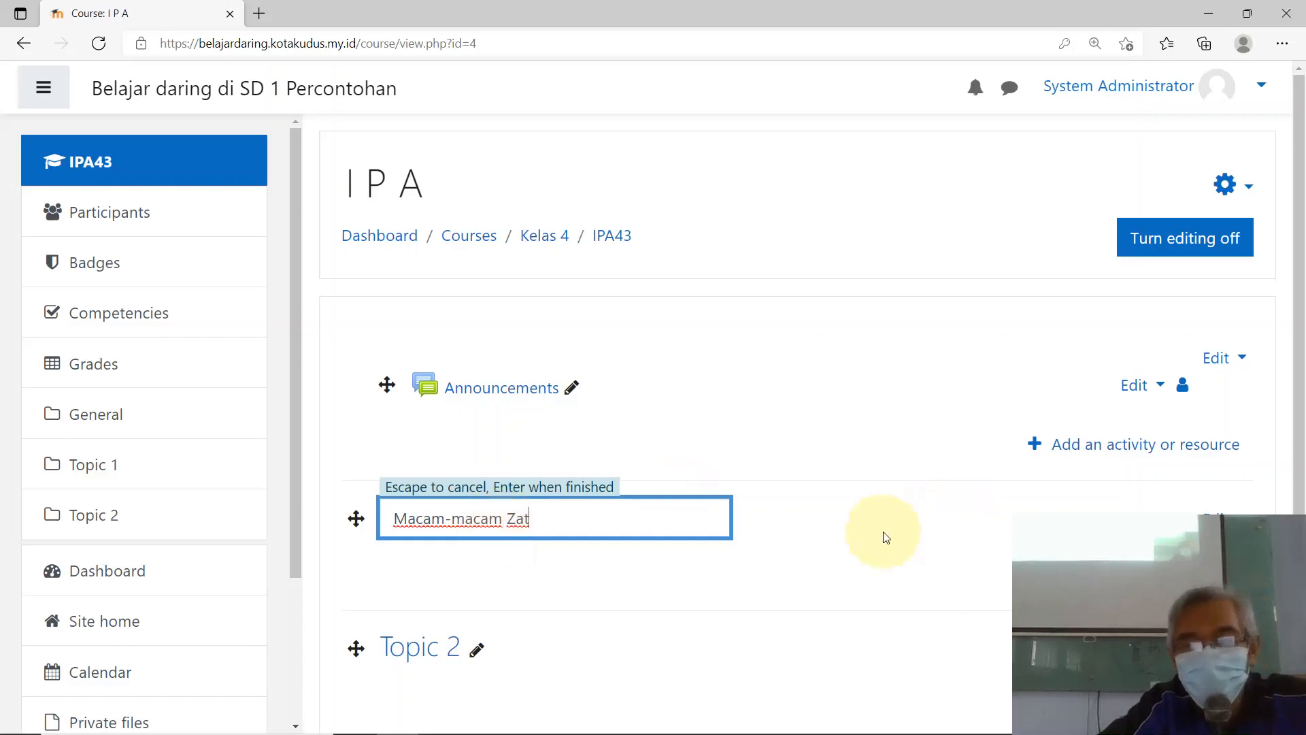
# Step: Cancel the first attempt and save Topic 1's name as 'Macam-macam bentuk Zat'
pyautogui.press('Escape')
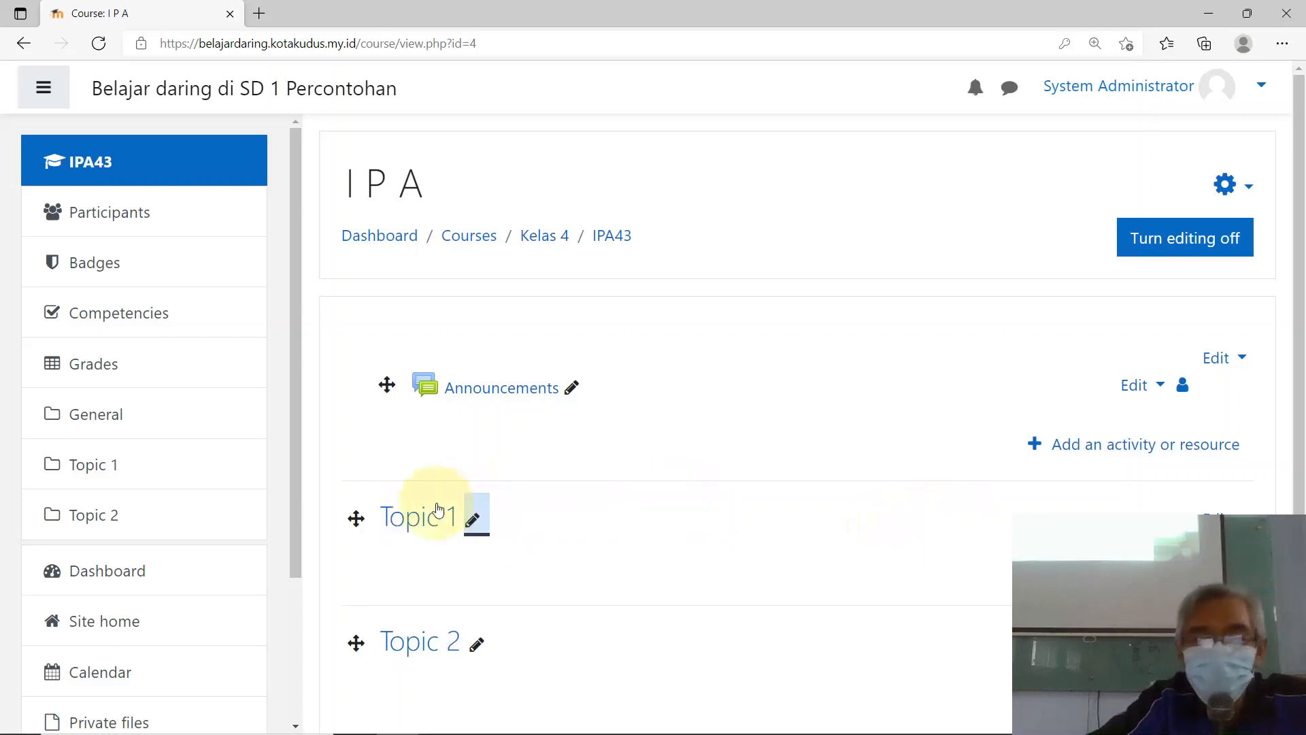
pyautogui.click(470, 525)
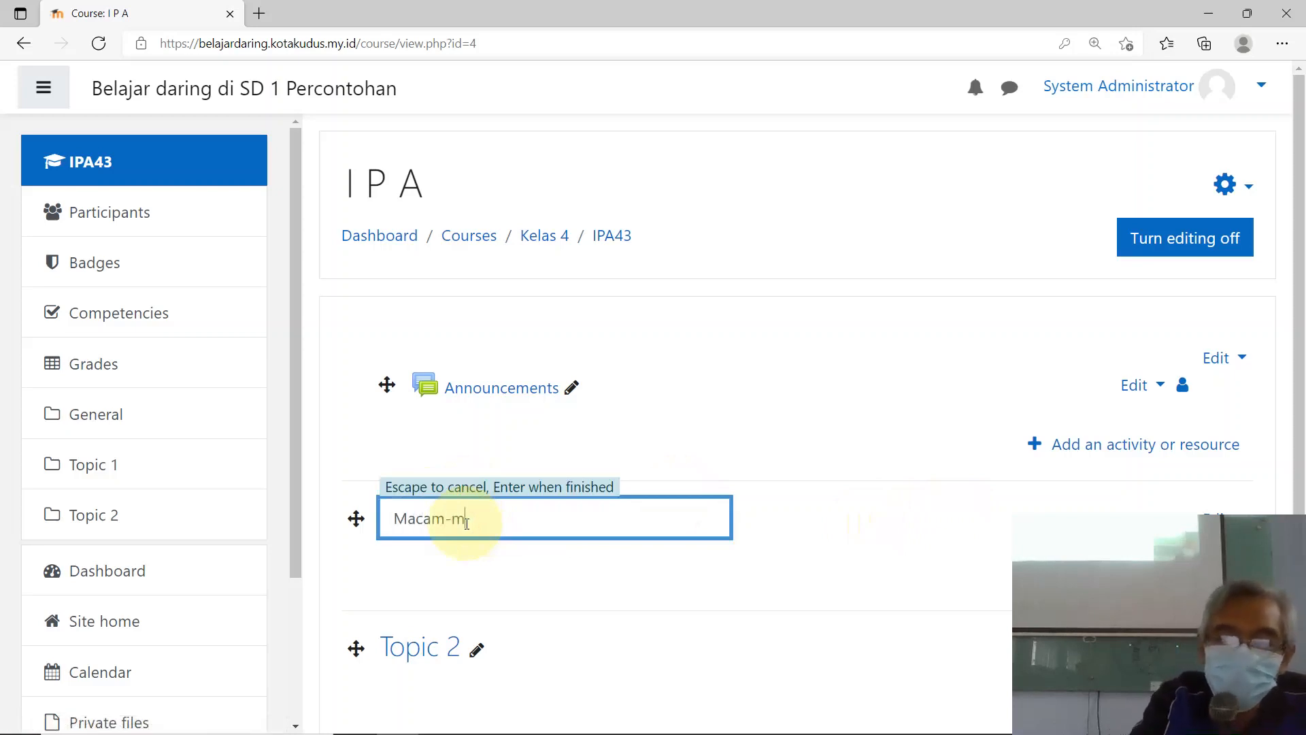
pyautogui.write('Macam-macam bentuk Zat')
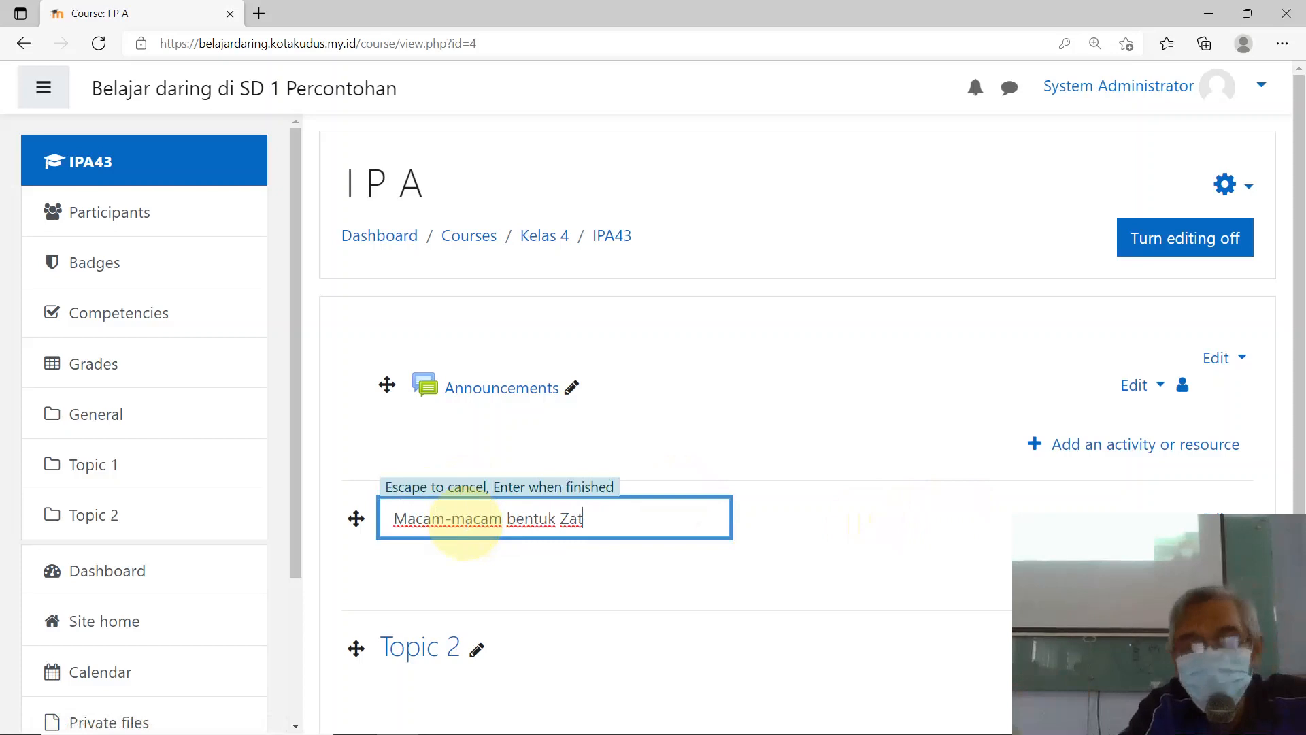
pyautogui.press('Return')
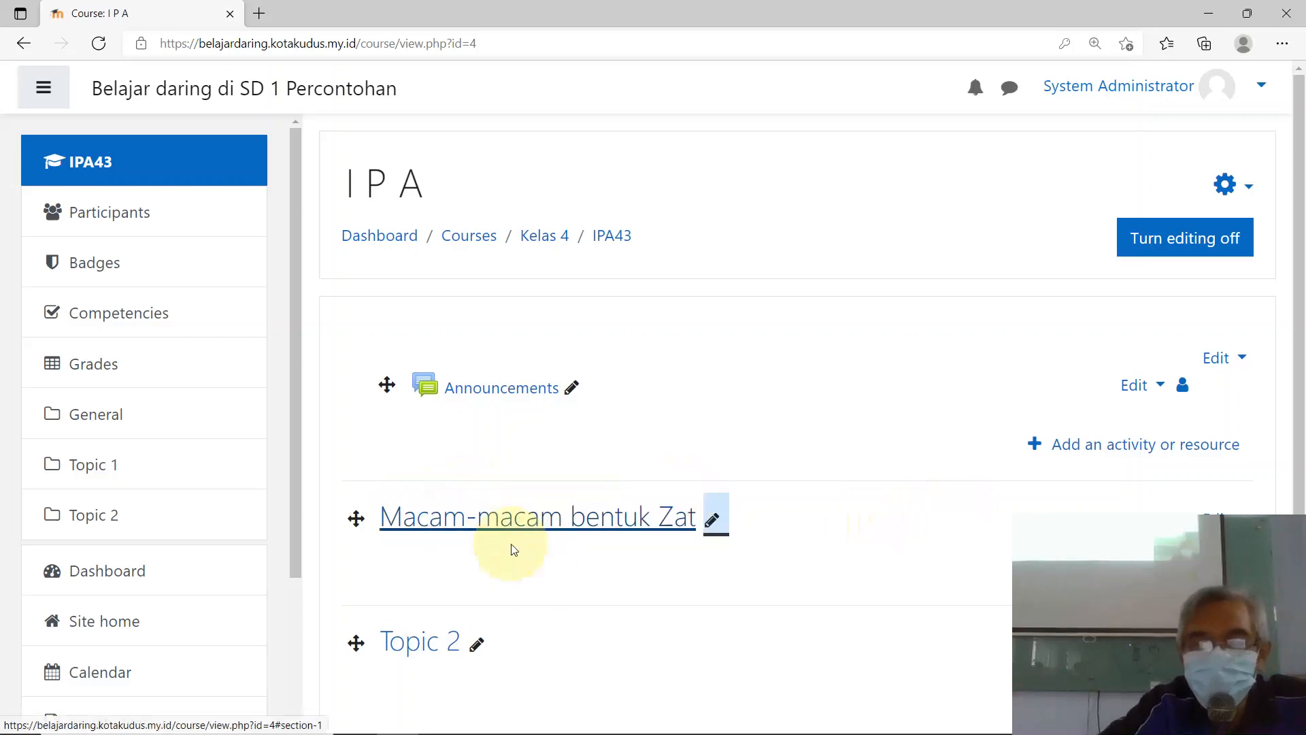
pyautogui.scroll(-3, 545, 576)
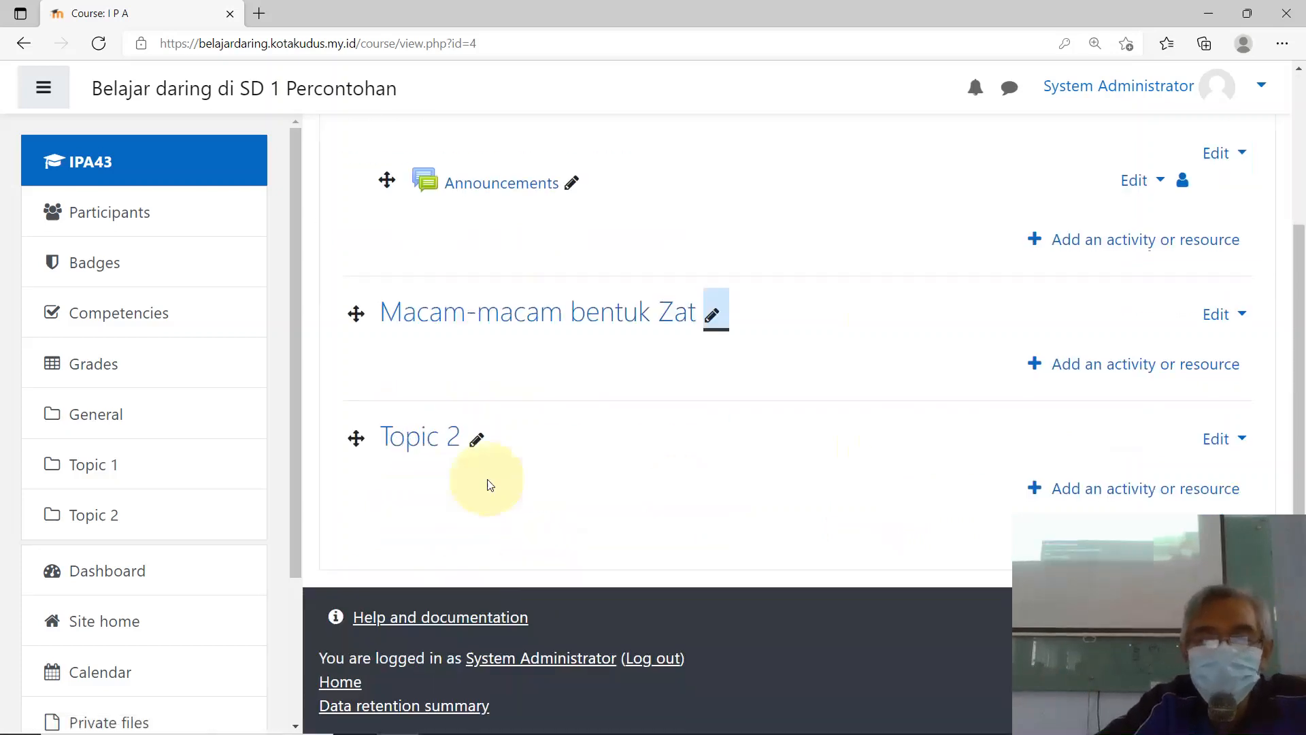
# Step: Rename the IPA course's Topic 2 to 'Perubahan Bentuk Zat terhadap Suhu'
pyautogui.click(476, 440)
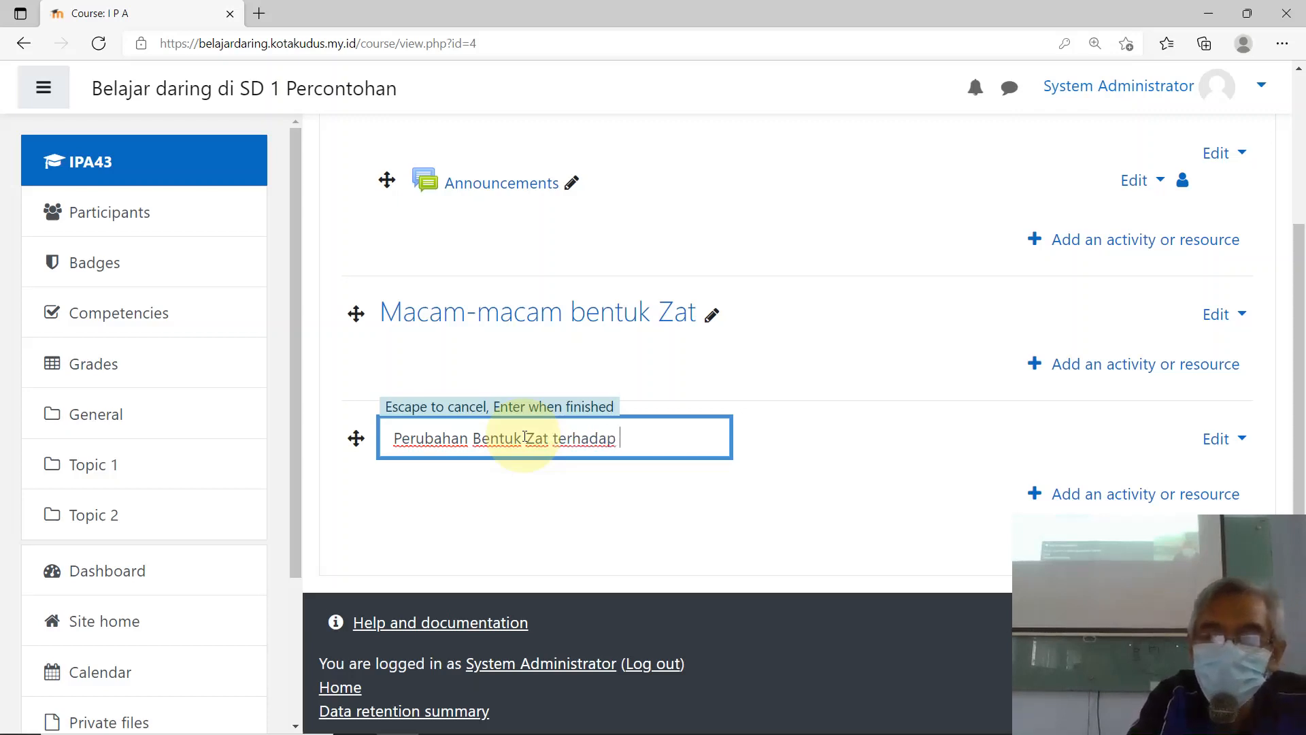
pyautogui.write('Suhu')
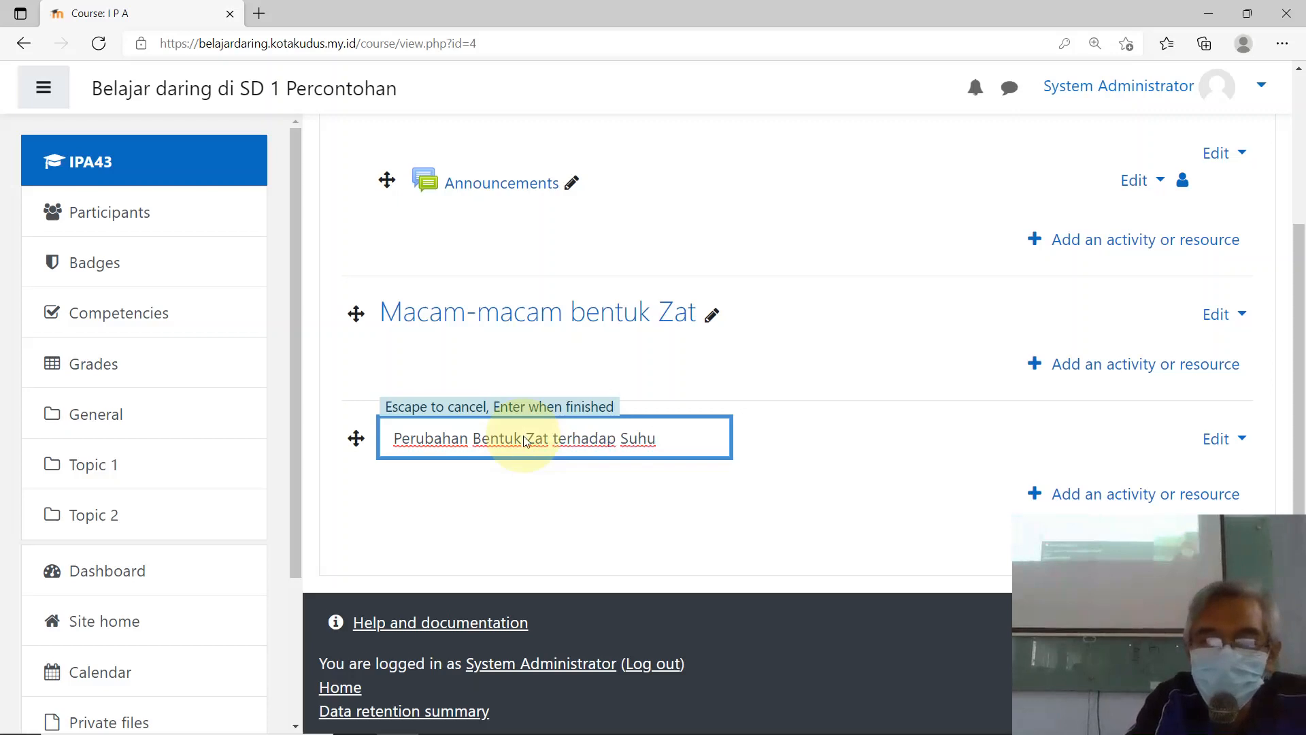
pyautogui.press('Return')
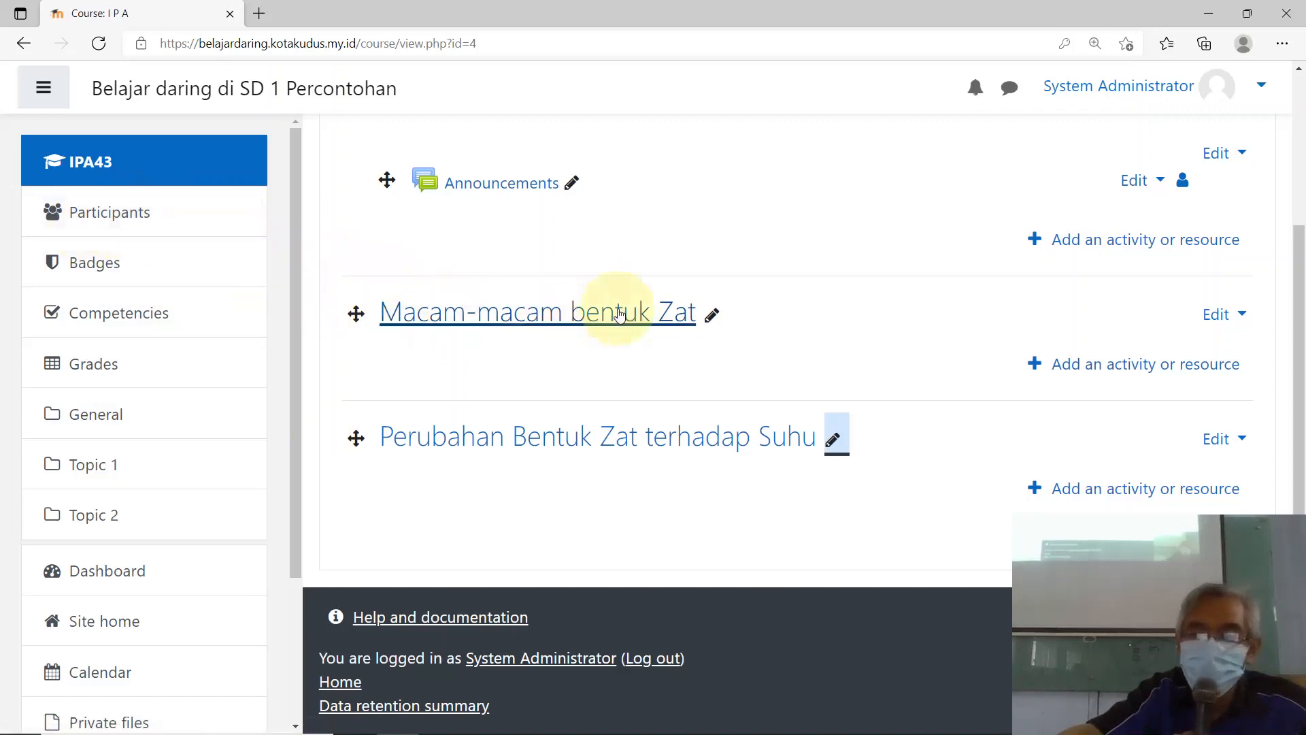
pyautogui.scroll(3, 609, 300)
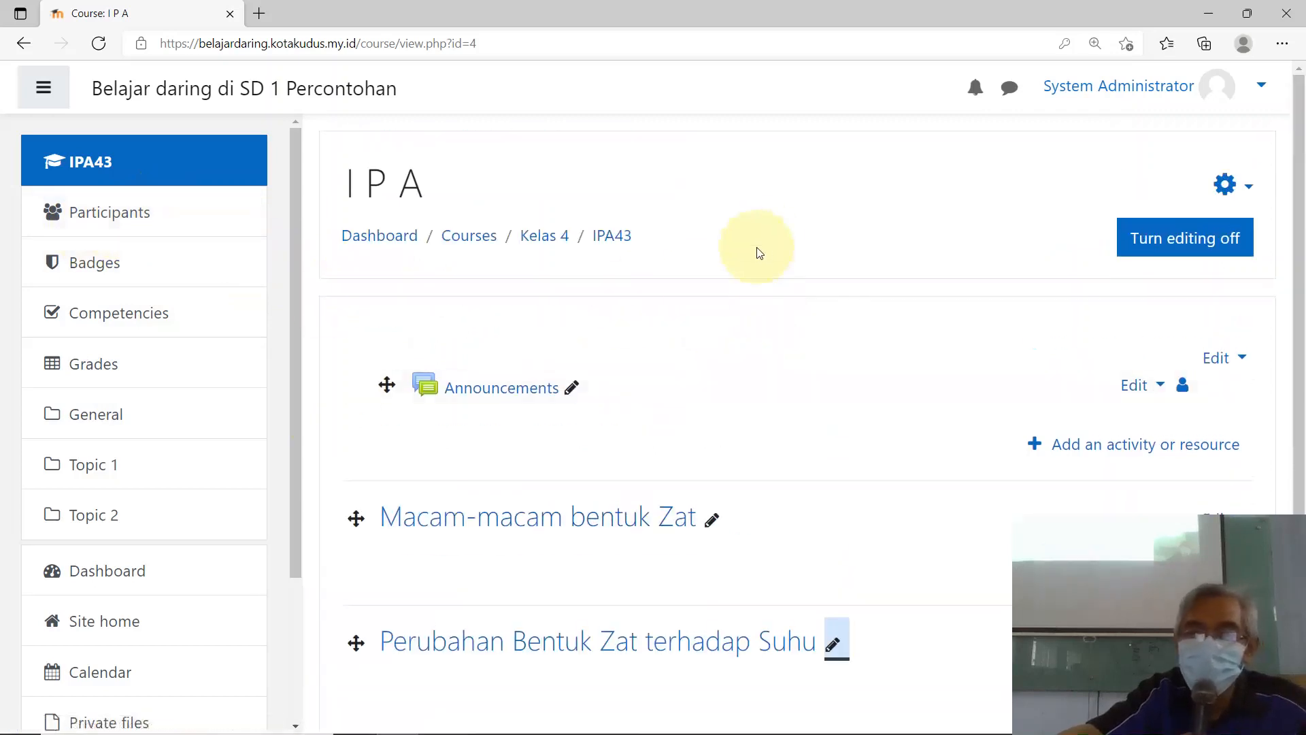
pyautogui.scroll(-3, 694, 334)
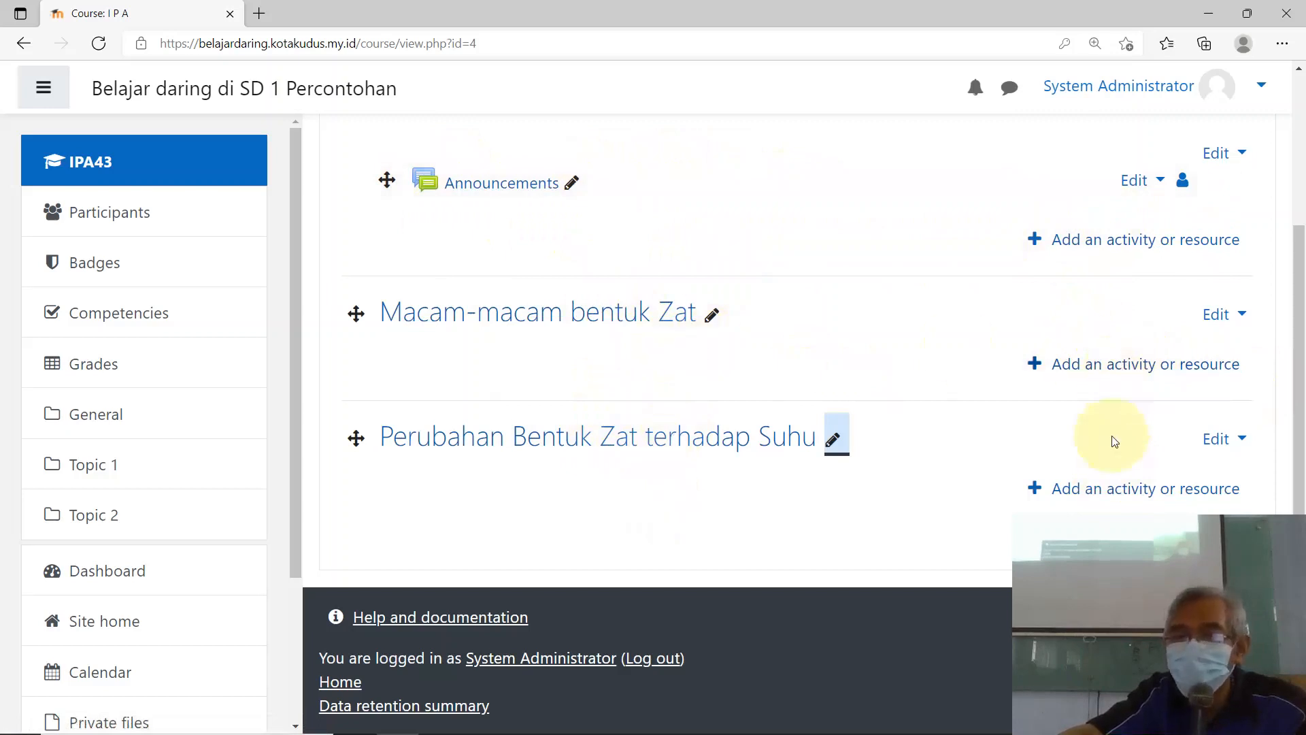
pyautogui.click(1143, 247)
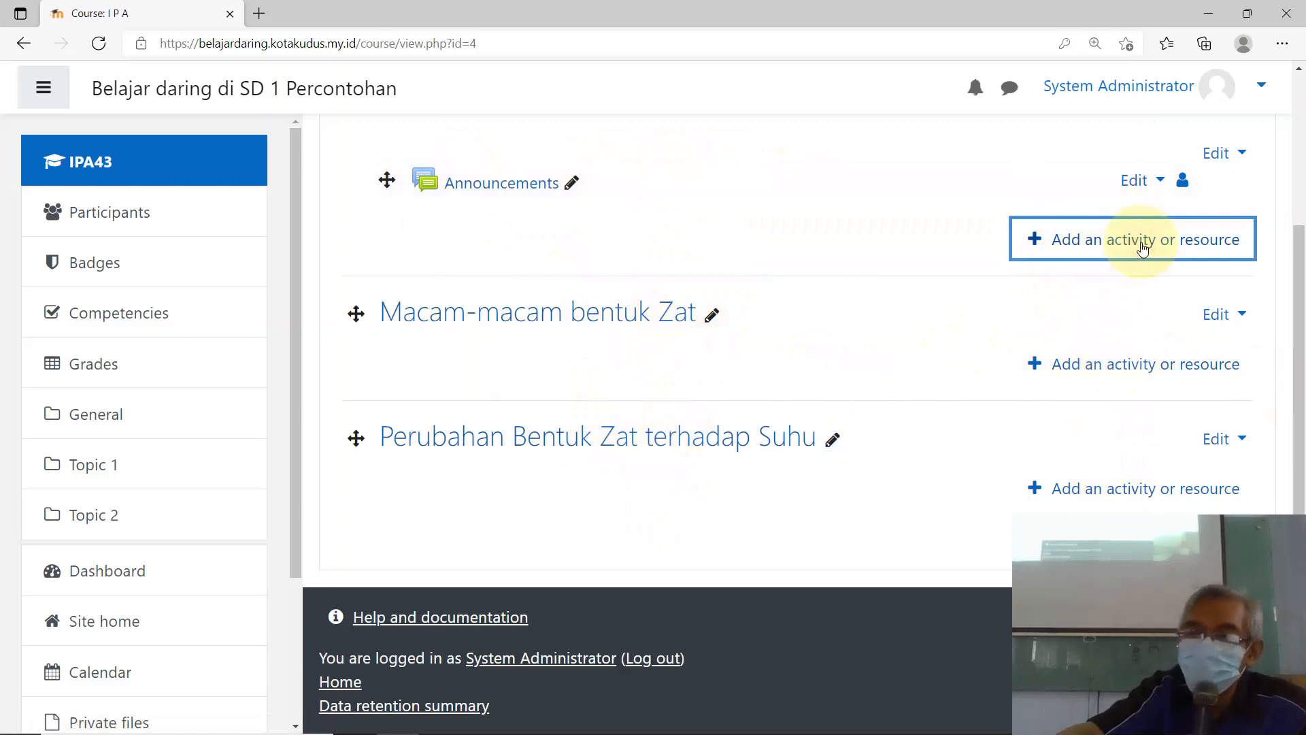
pyautogui.click(1142, 246)
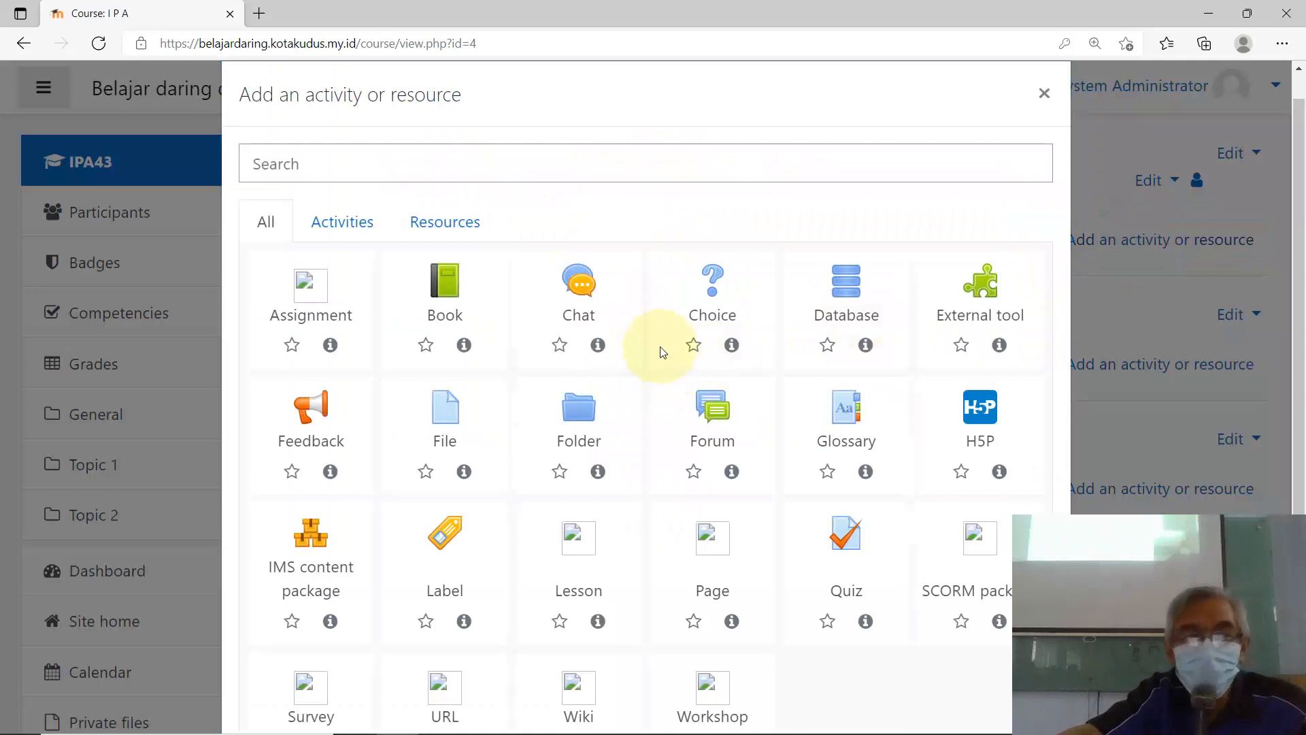
pyautogui.scroll(-2, 660, 333)
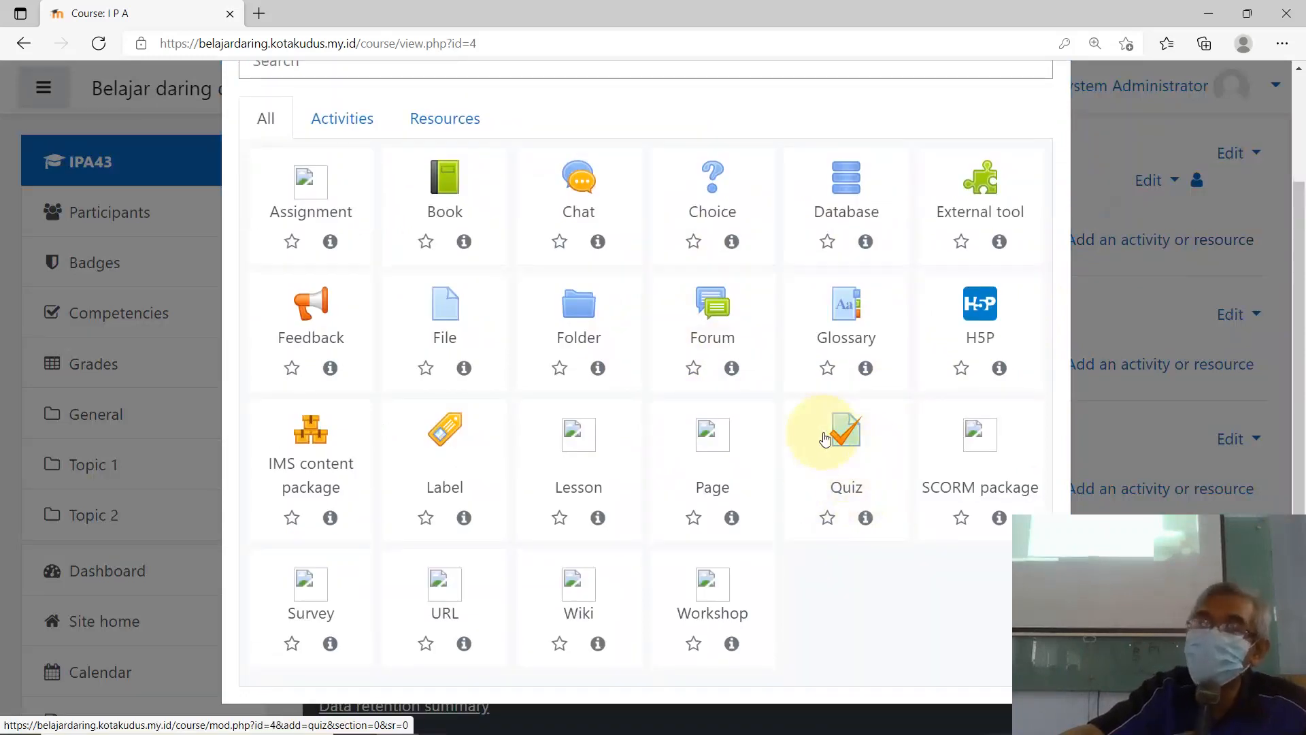
pyautogui.click(647, 15)
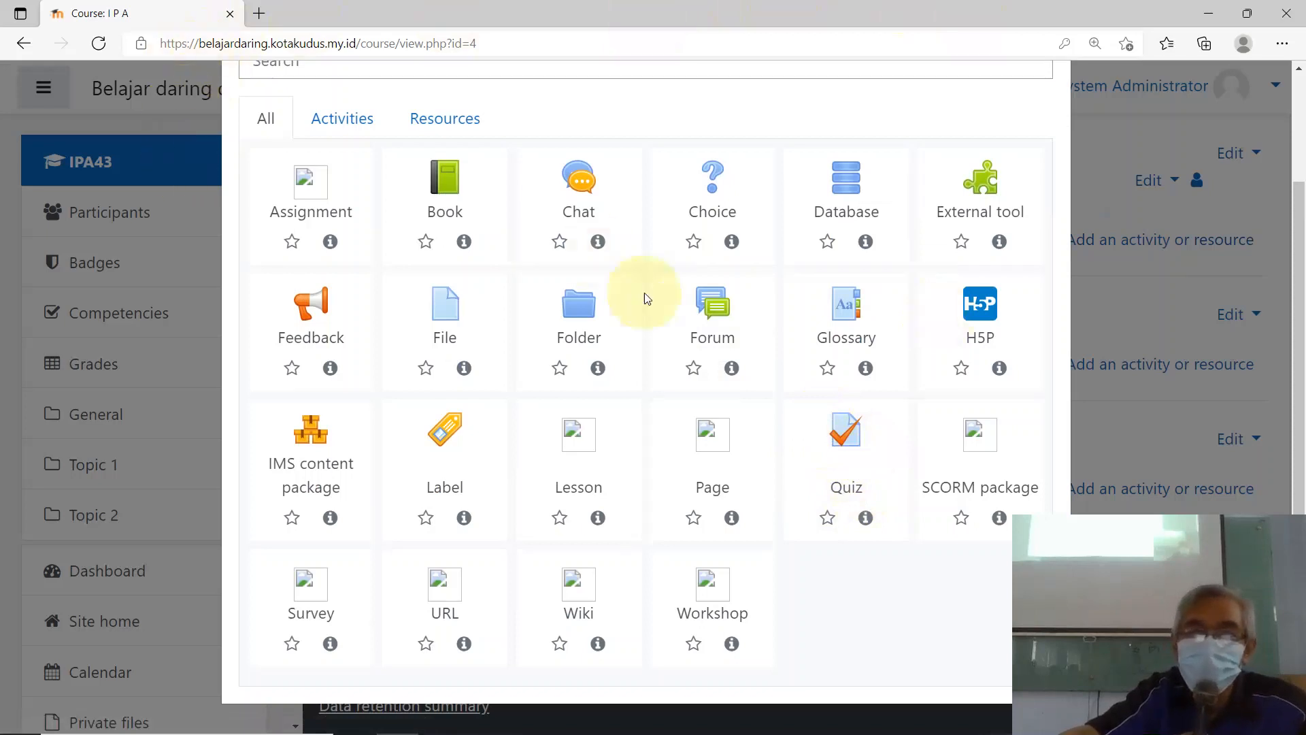
pyautogui.scroll(2, 646, 293)
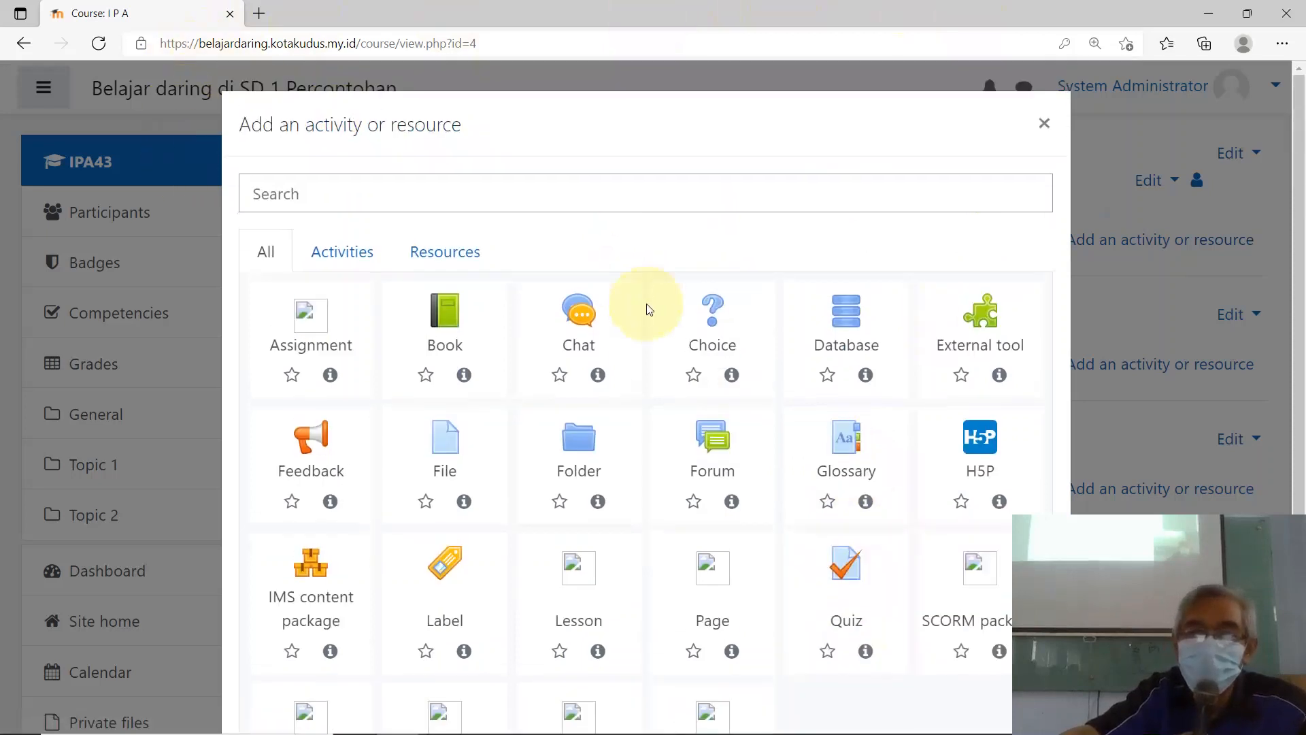
pyautogui.click(1036, 123)
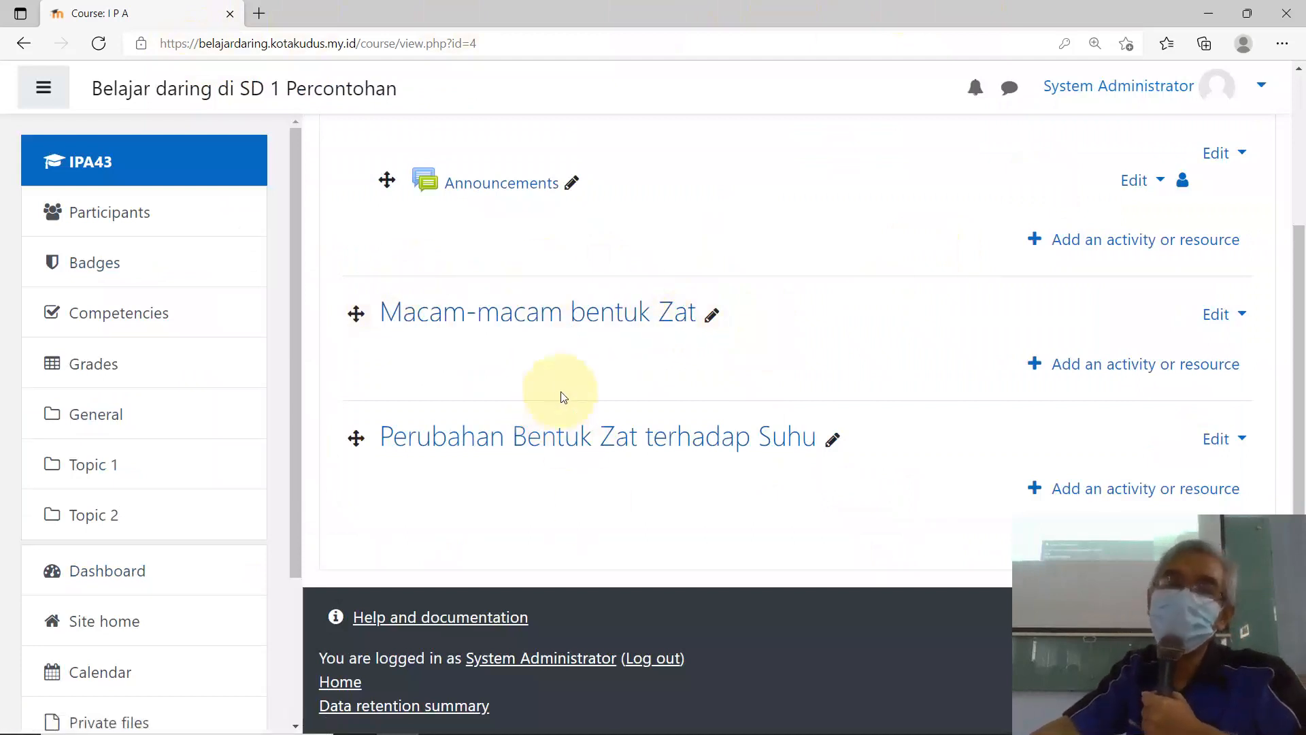
pyautogui.scroll(3, 1110, 283)
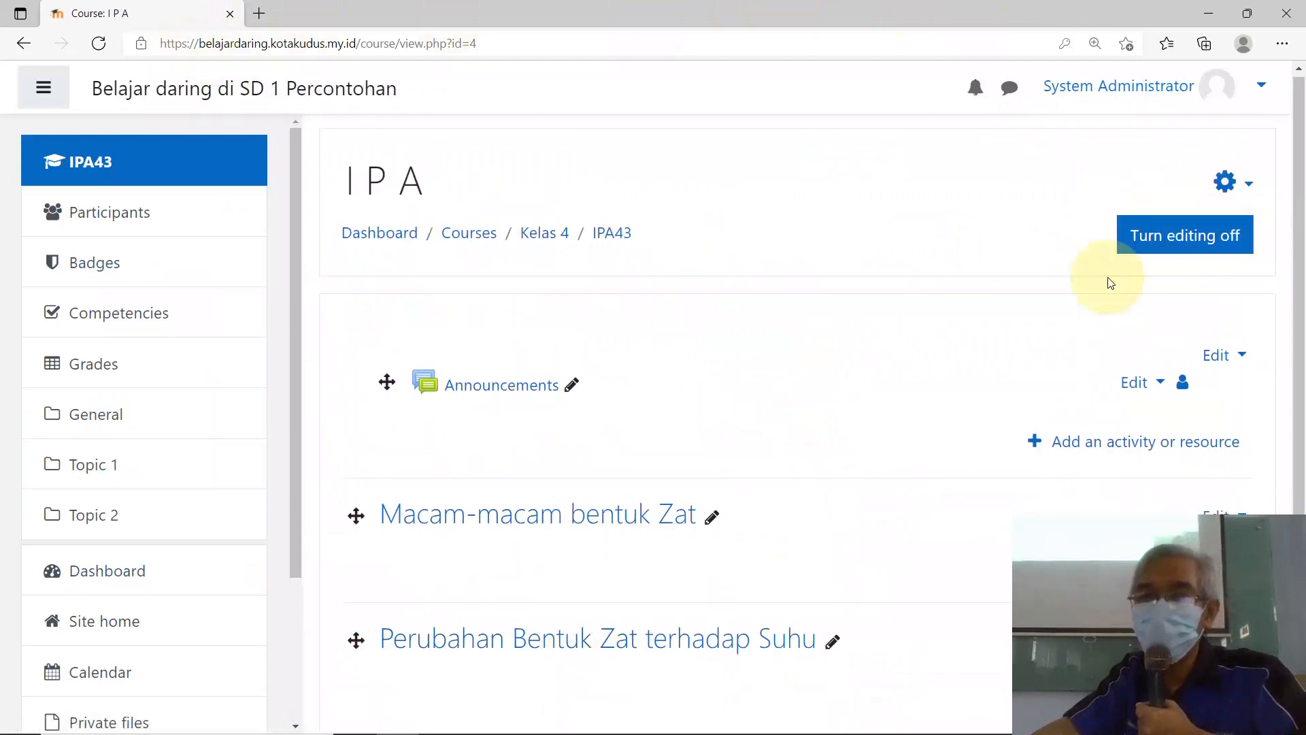
# Step: Rename the Announcements forum to 'Pengumuman', then turn course editing off
pyautogui.click(1175, 239)
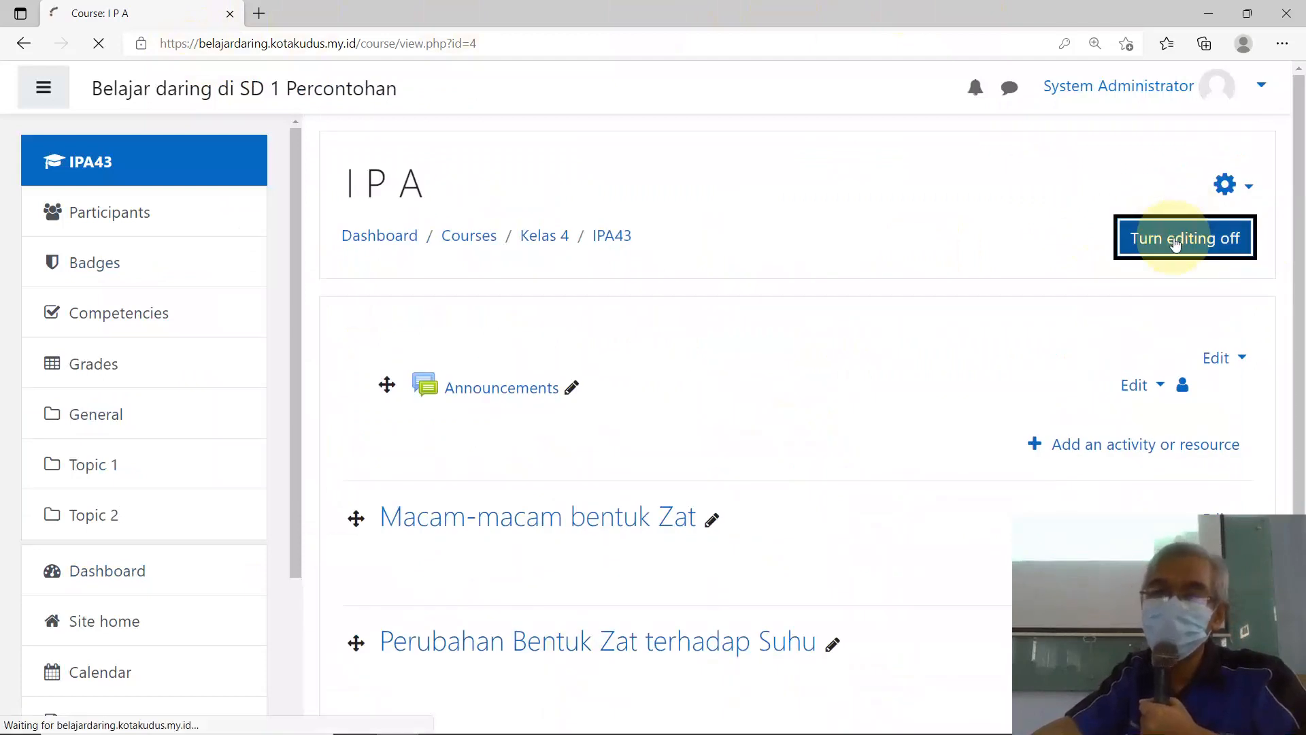
pyautogui.scroll(-1, 700, 458)
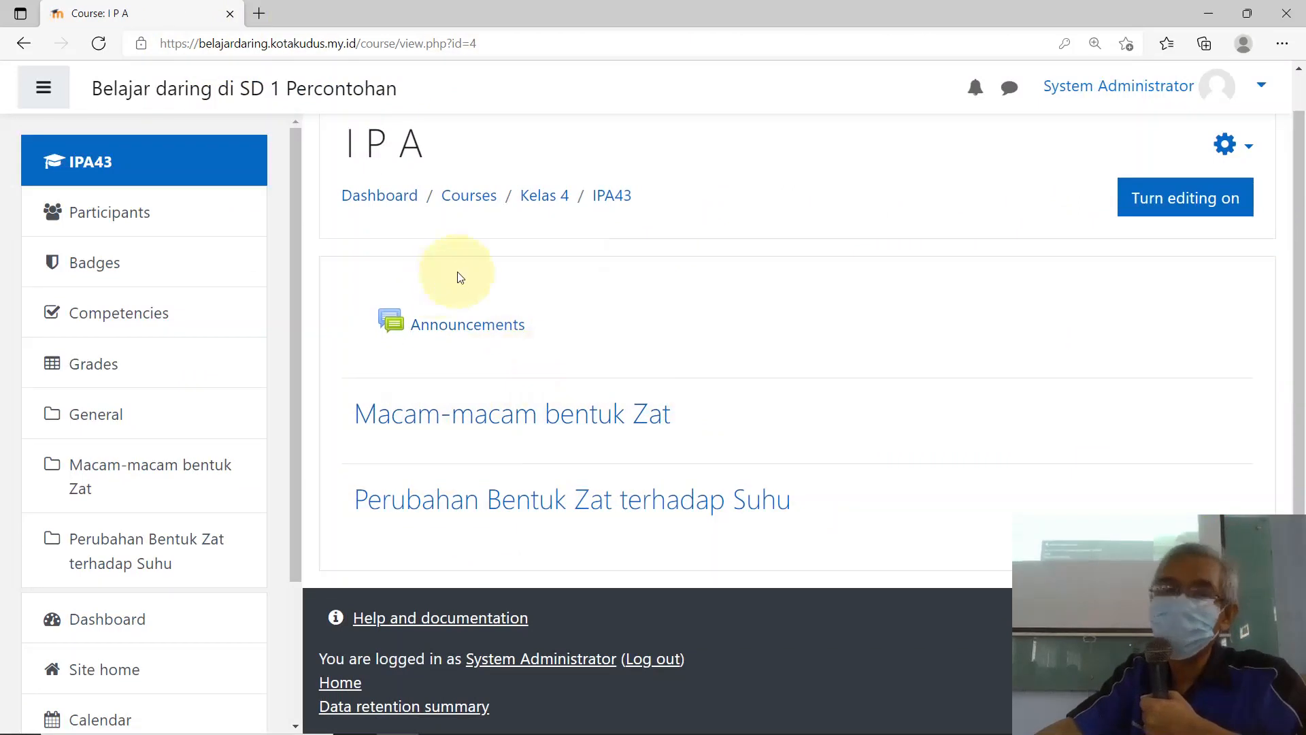
pyautogui.click(1187, 201)
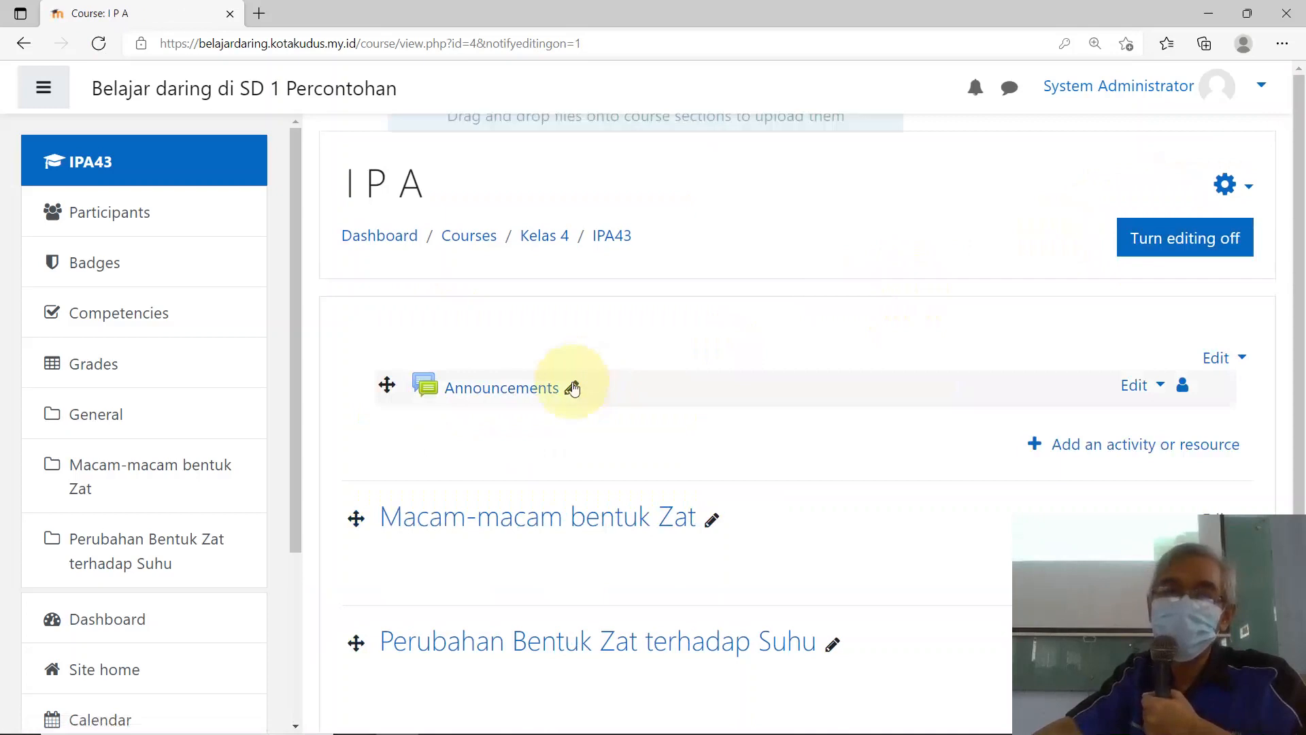
pyautogui.click(572, 388)
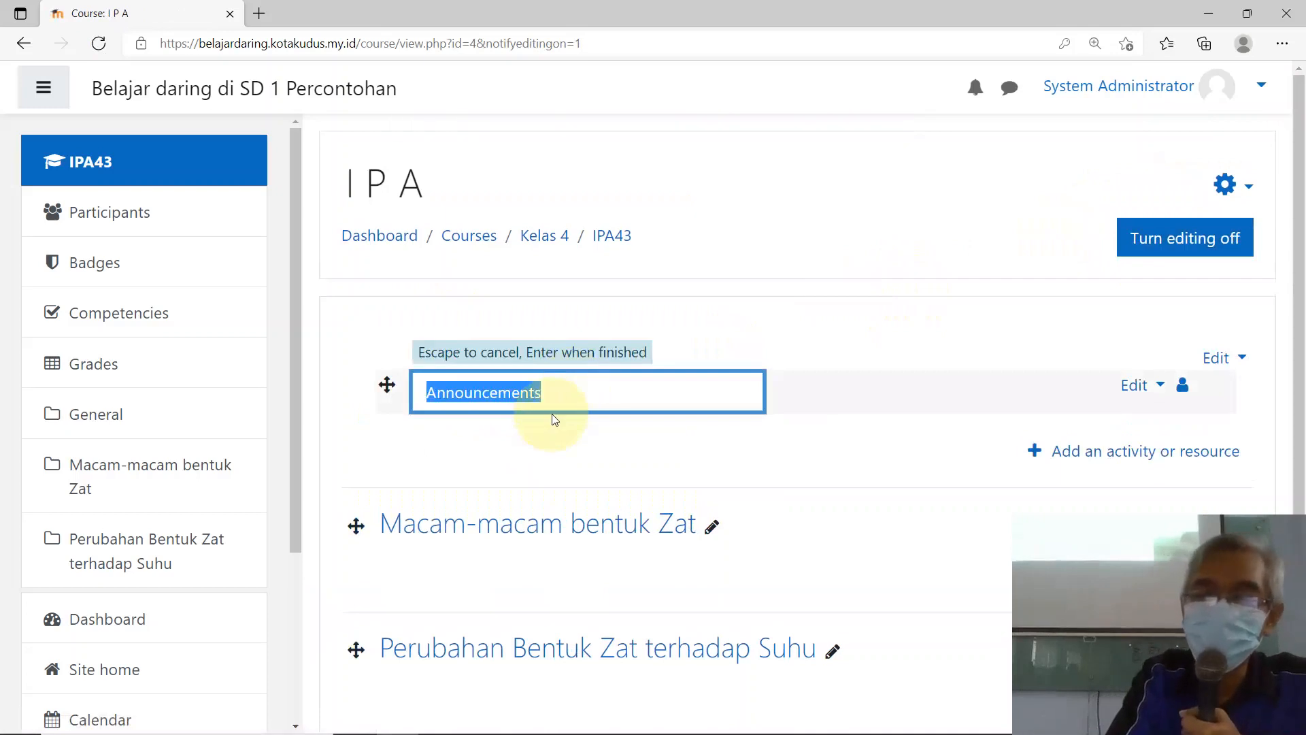
pyautogui.write('P')
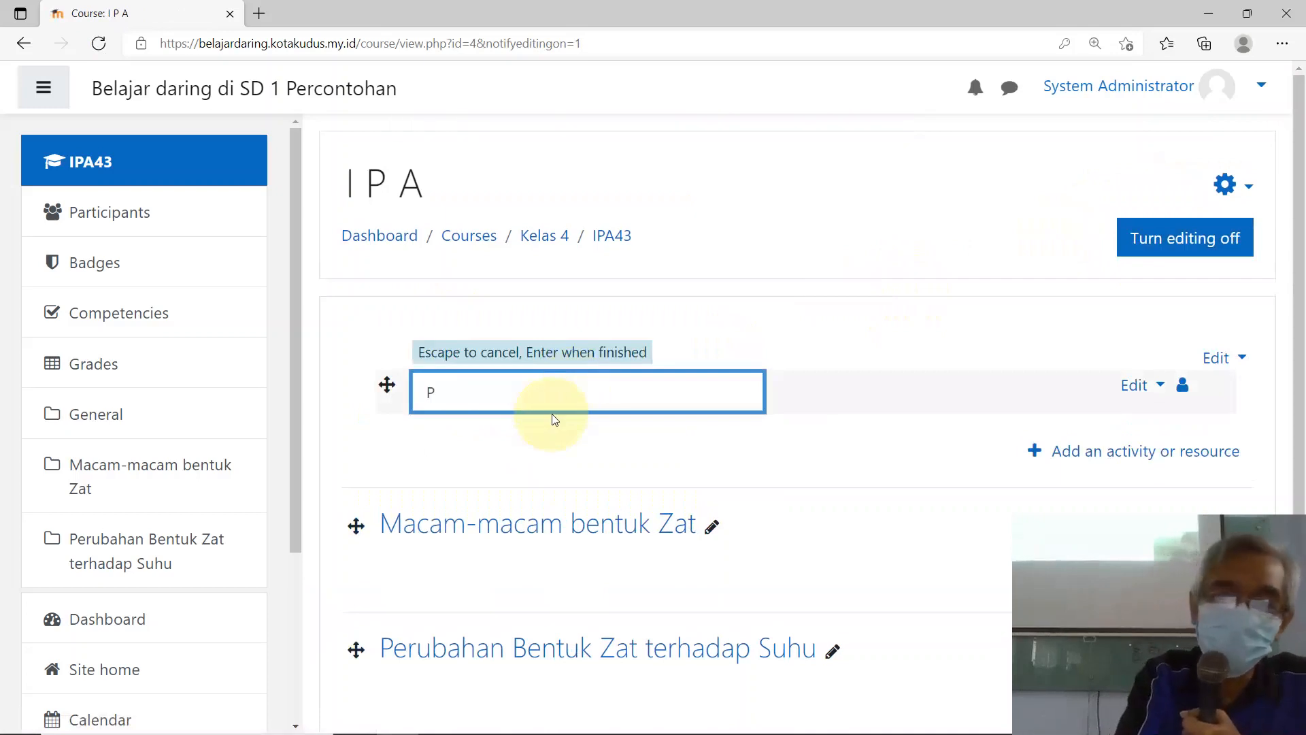
pyautogui.write('engumum')
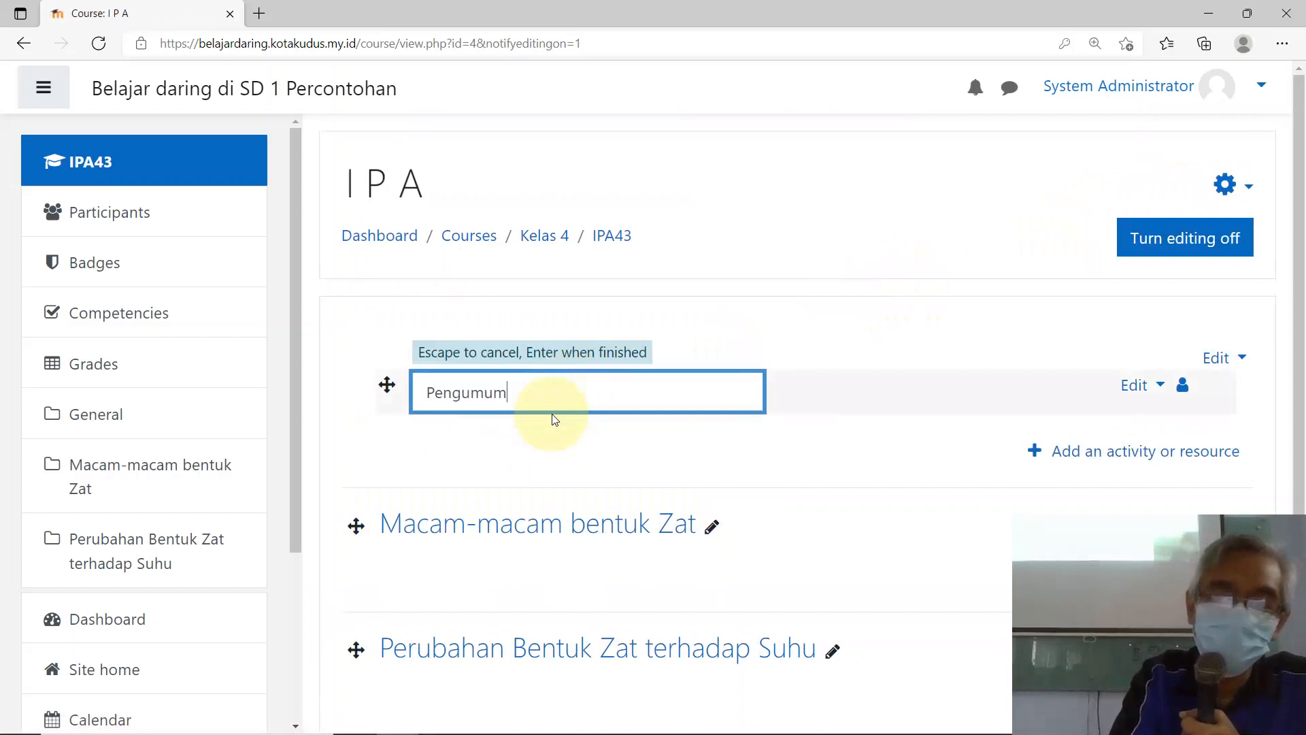
pyautogui.write('an')
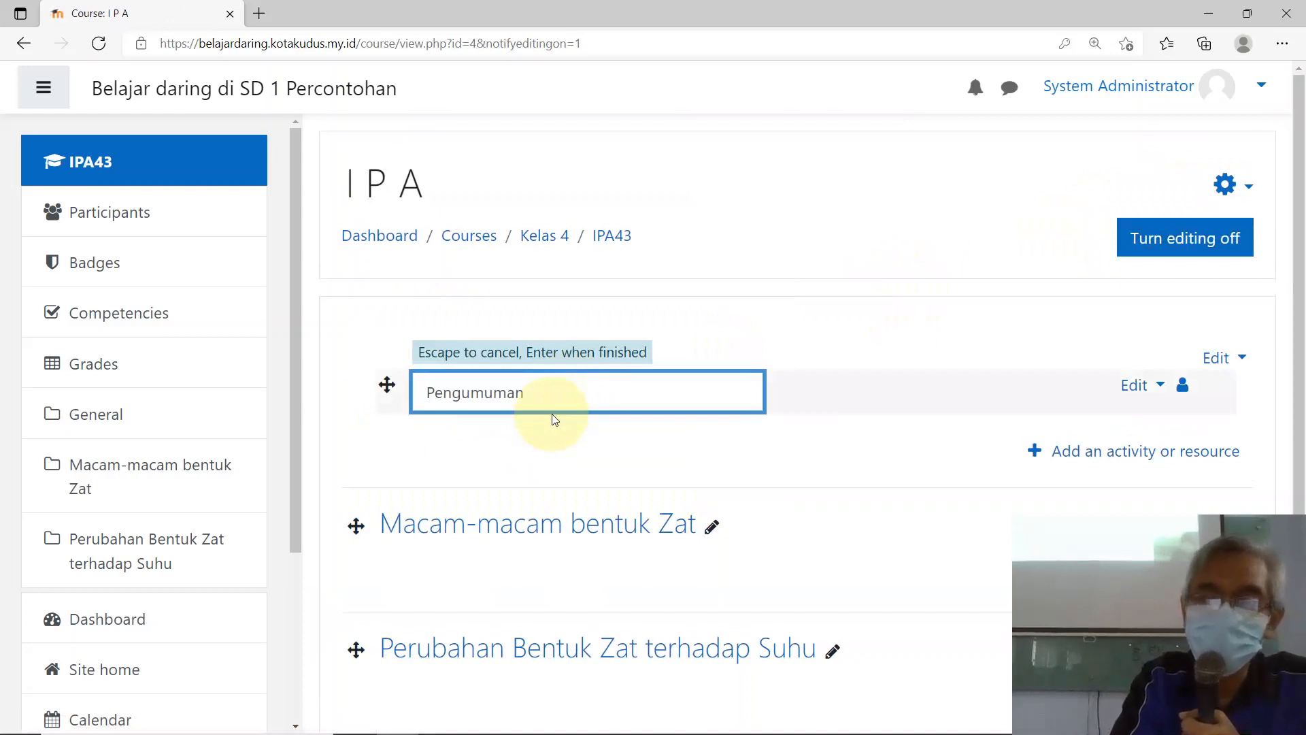
pyautogui.press('Return')
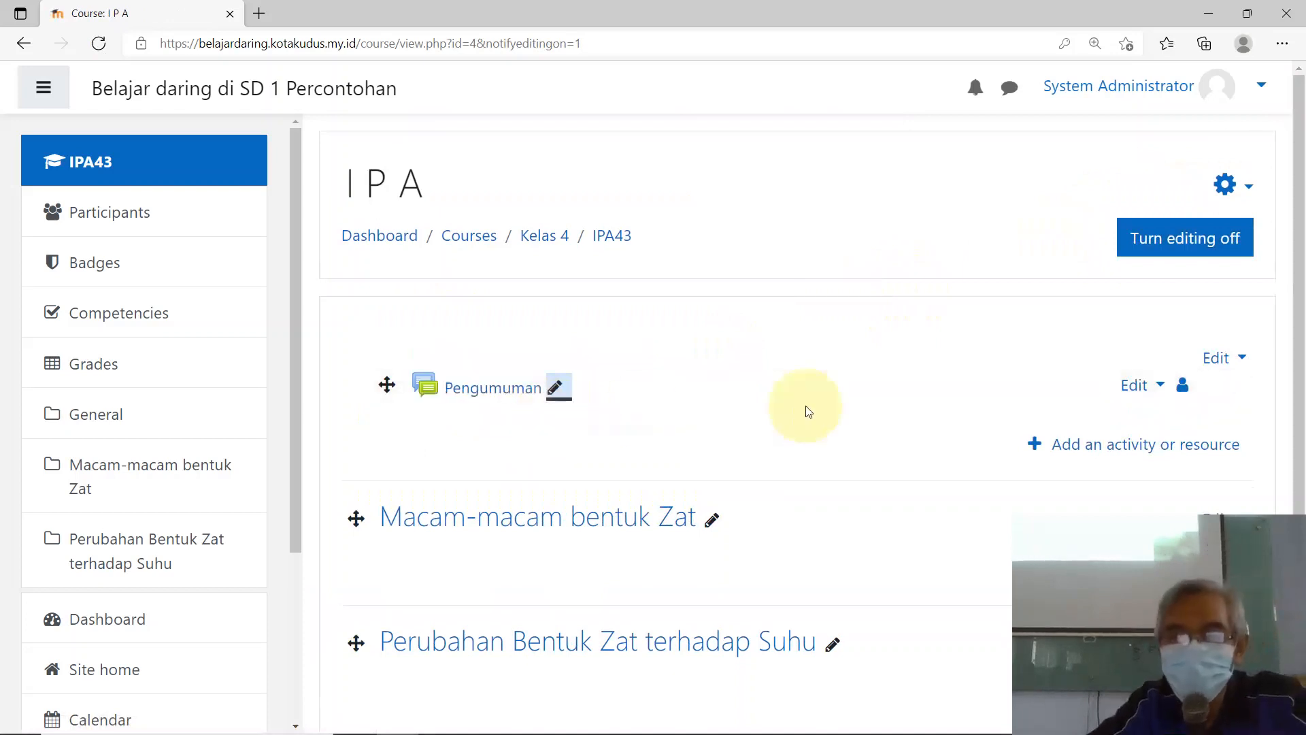
pyautogui.click(1178, 241)
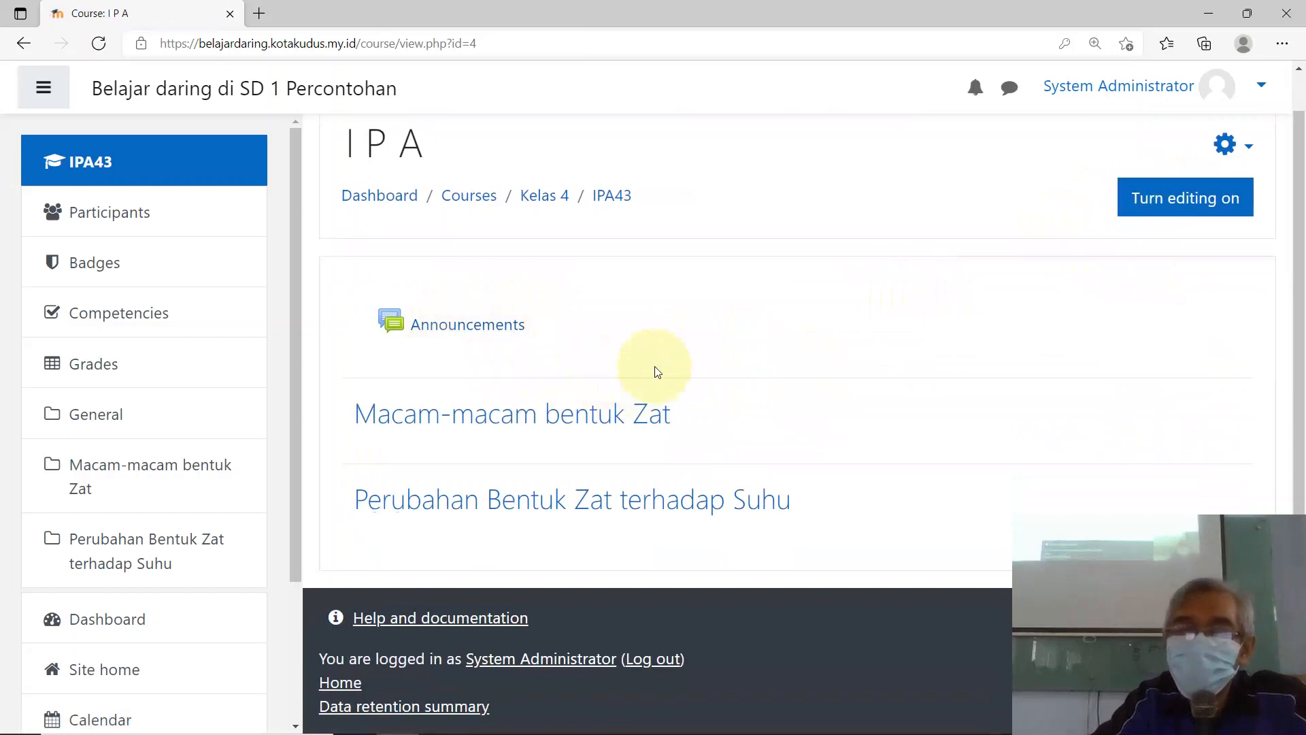
pyautogui.scroll(1, 910, 336)
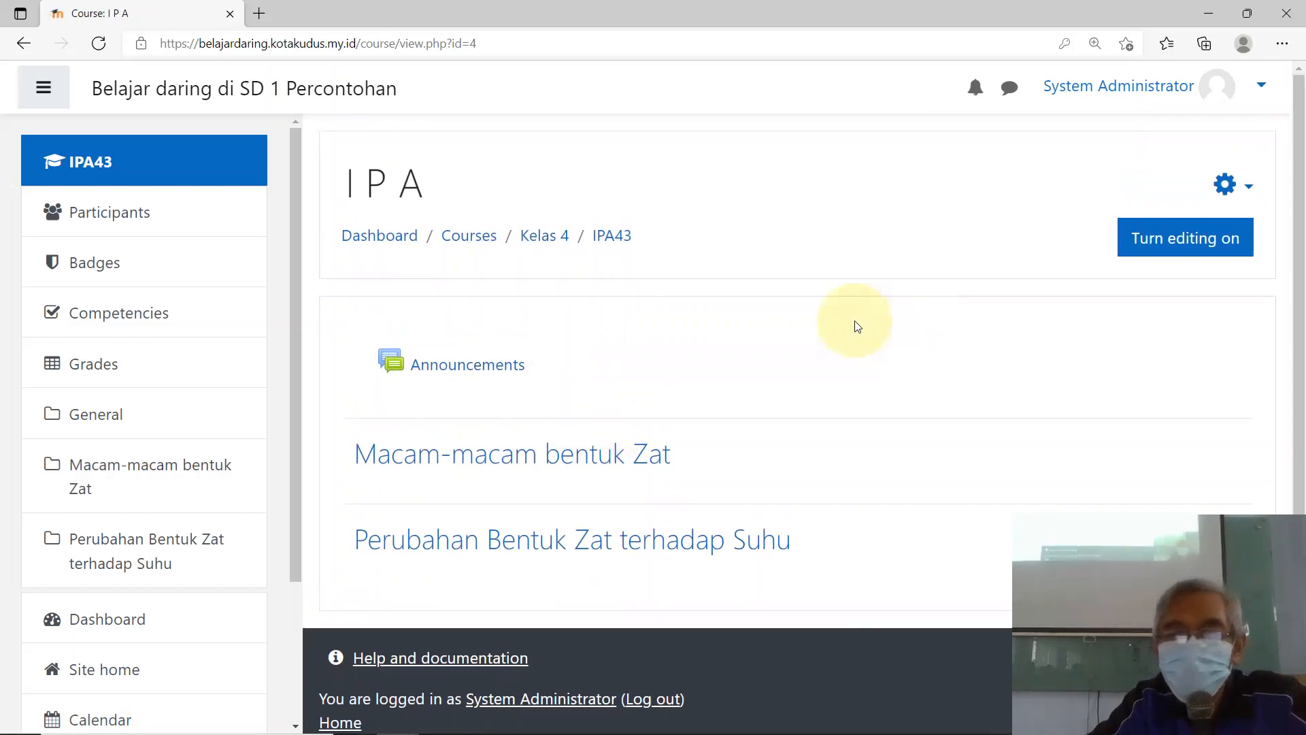
# Step: Log out of the administrator account and return to the Moodle login page
pyautogui.click(1146, 90)
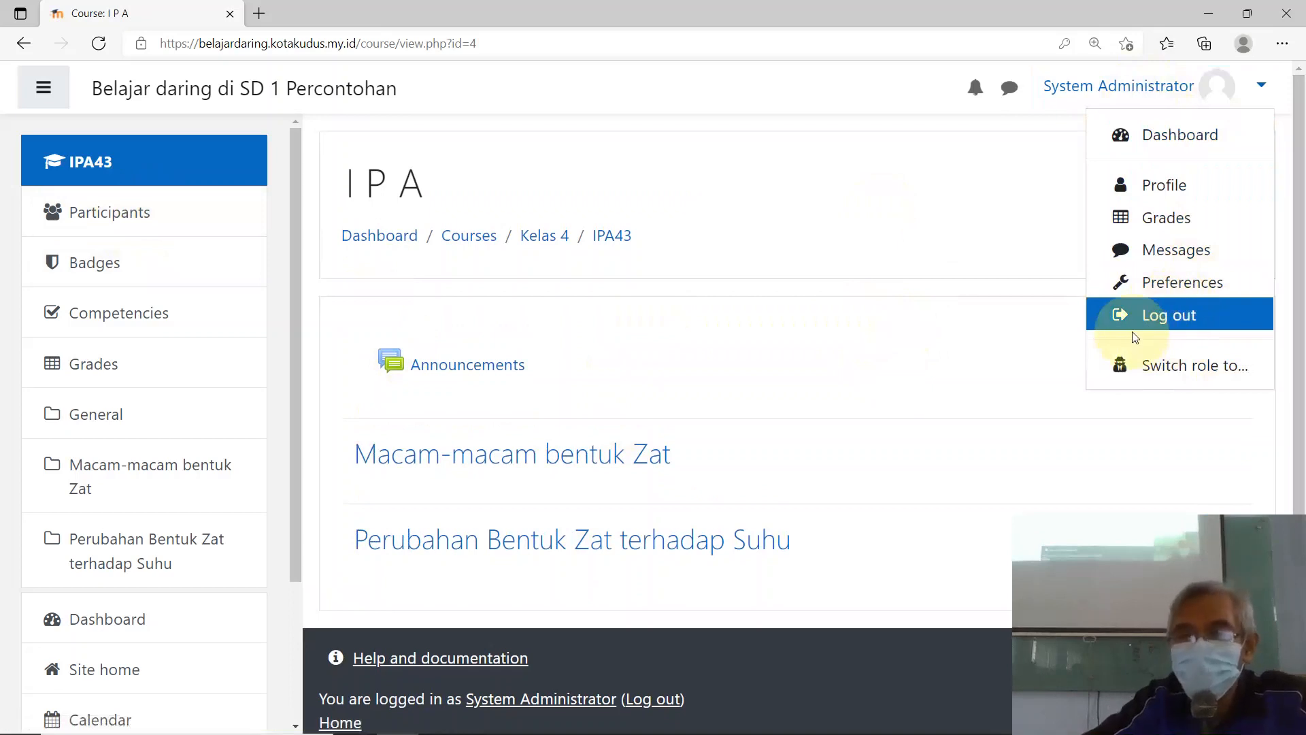
pyautogui.click(1165, 316)
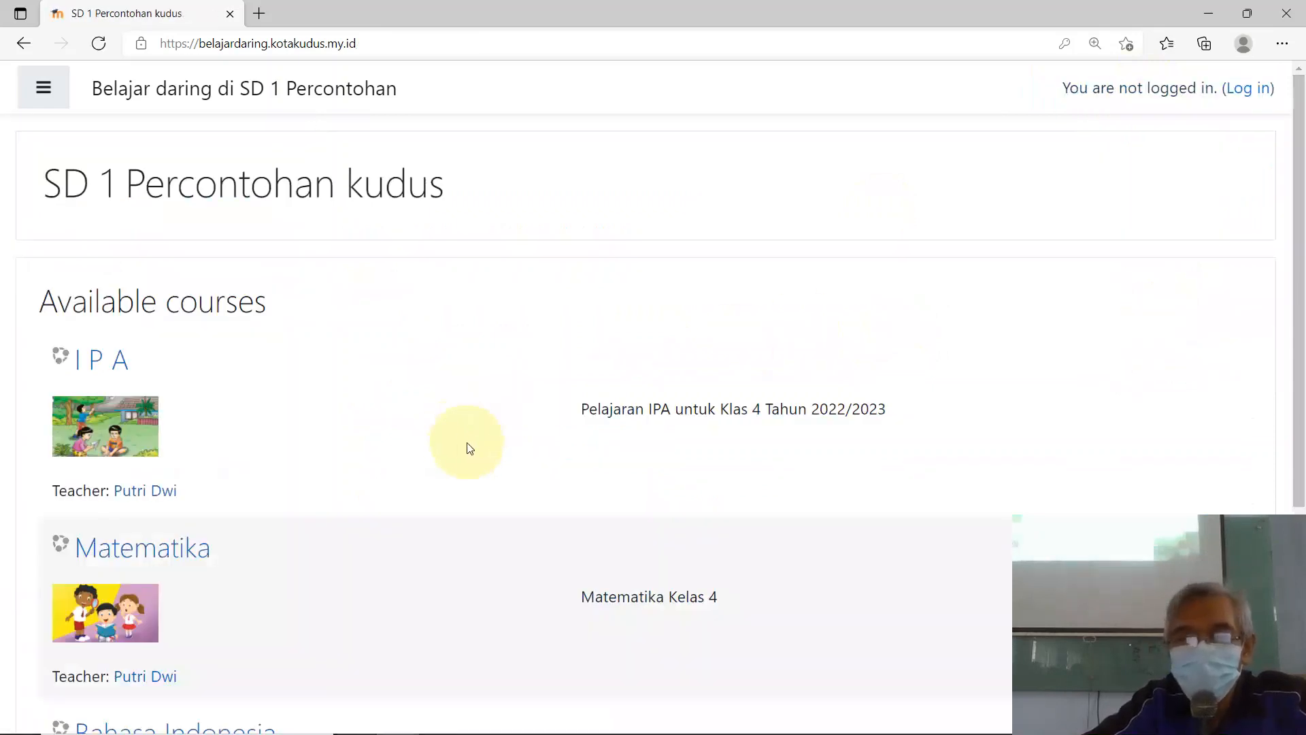
pyautogui.click(1249, 94)
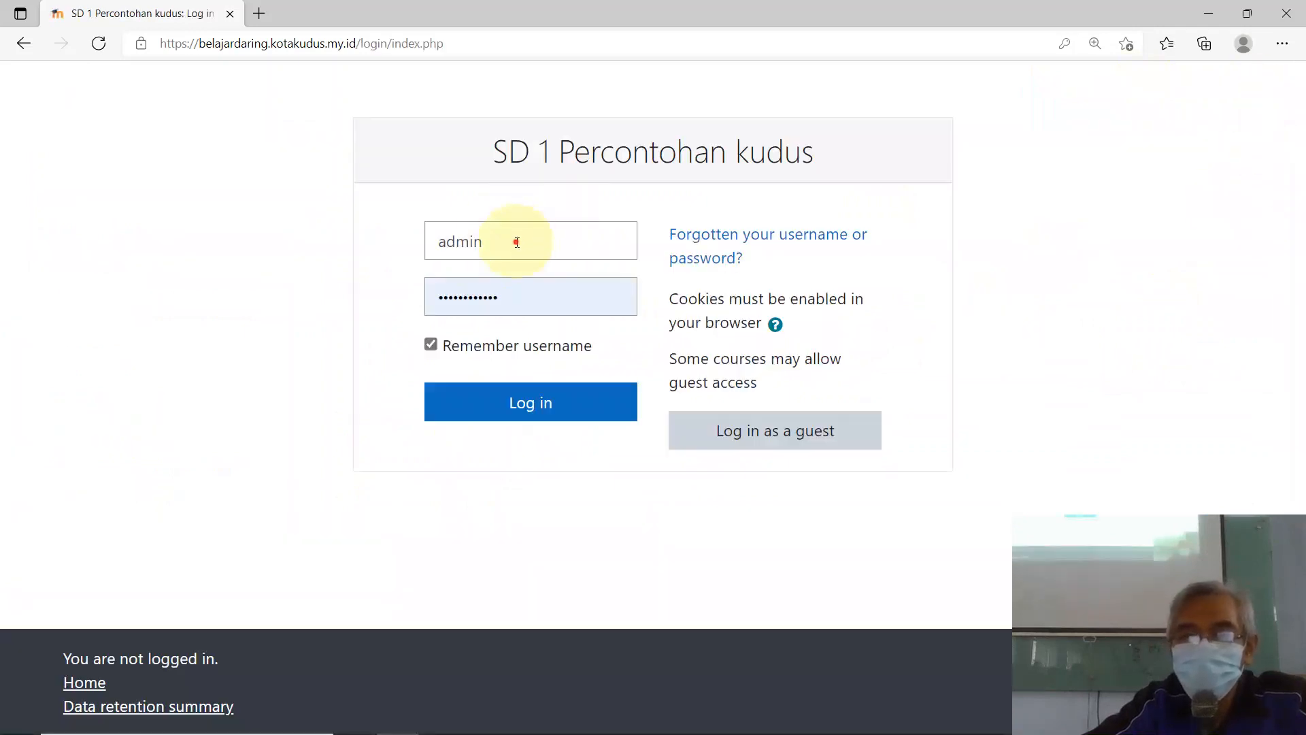
# Step: Replace the prefilled username with the student username 'Siswa', then minimize the browser
pyautogui.click(512, 242)
pyautogui.moveTo(506, 243); pyautogui.dragTo(423, 238)
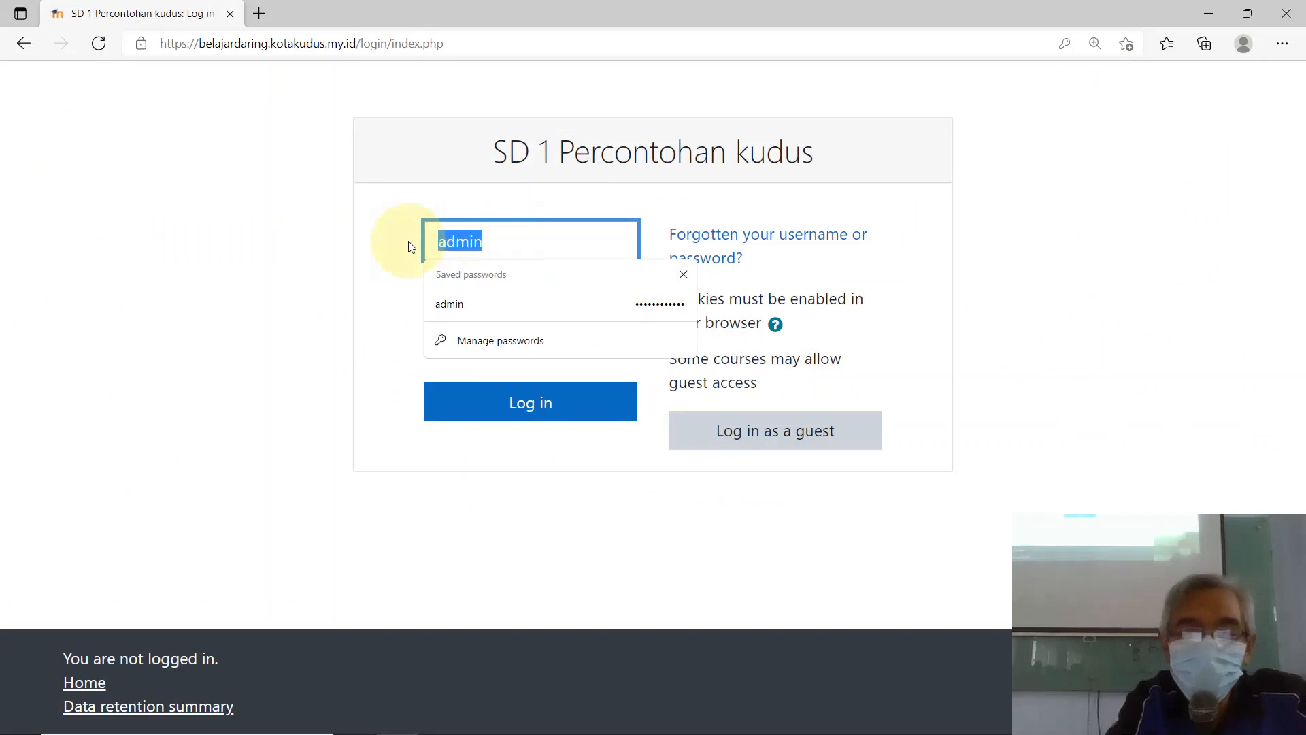
pyautogui.write('Siswa41-')
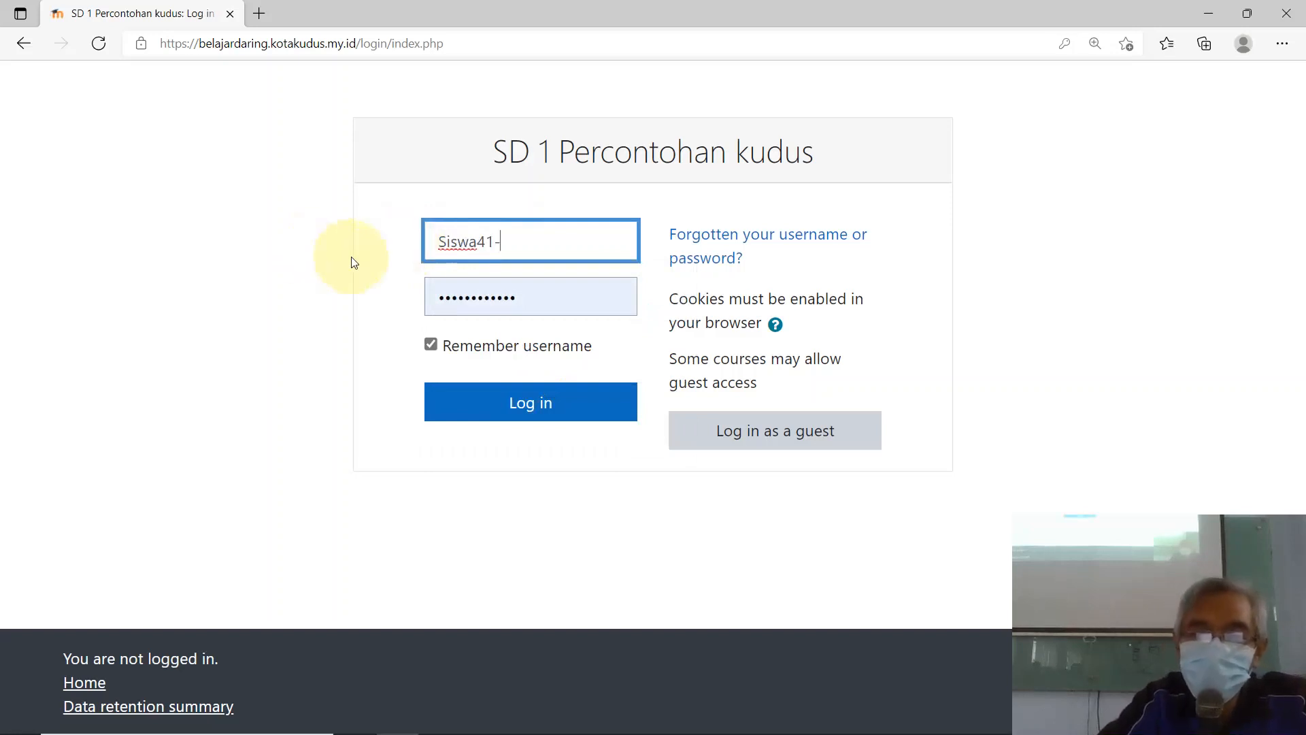
pyautogui.click(1208, 14)
# Step: Open user12tkj1 (Autosaved).csv in Excel and widen column B so passwords show fully
pyautogui.click(1093, 31)
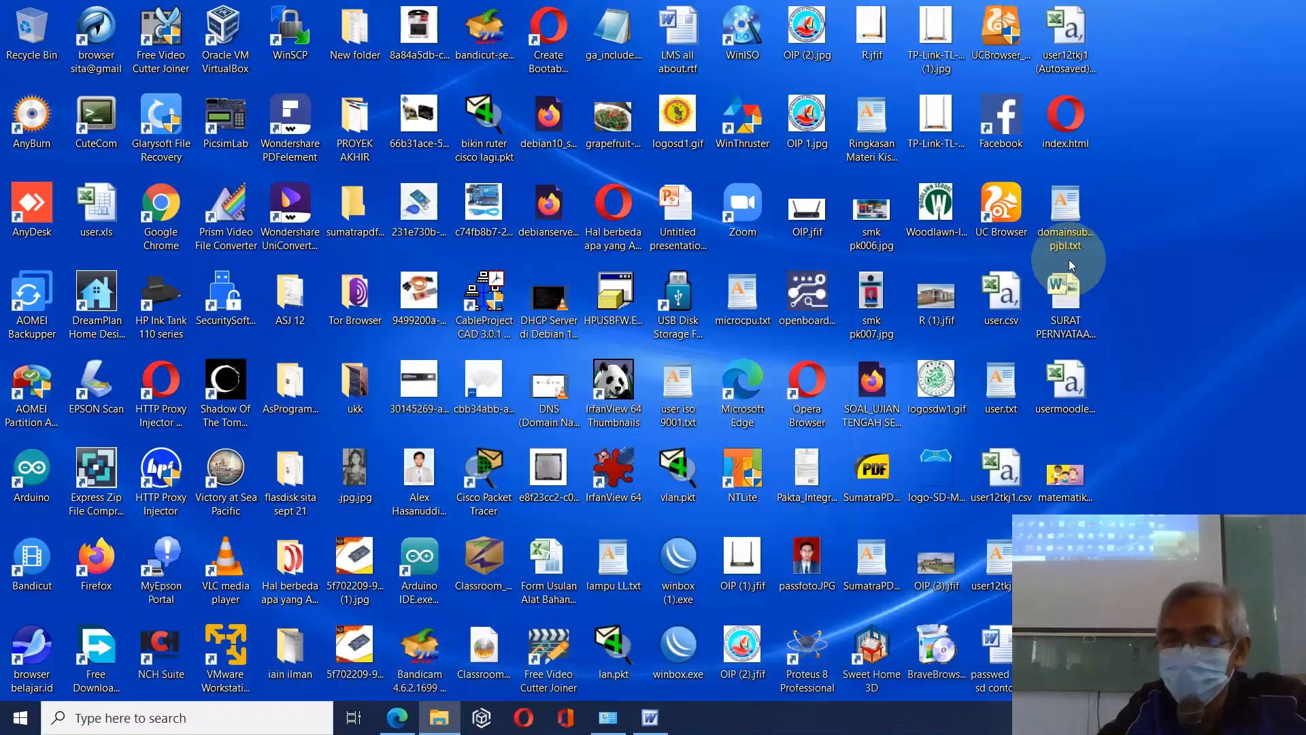
pyautogui.click(1068, 65)
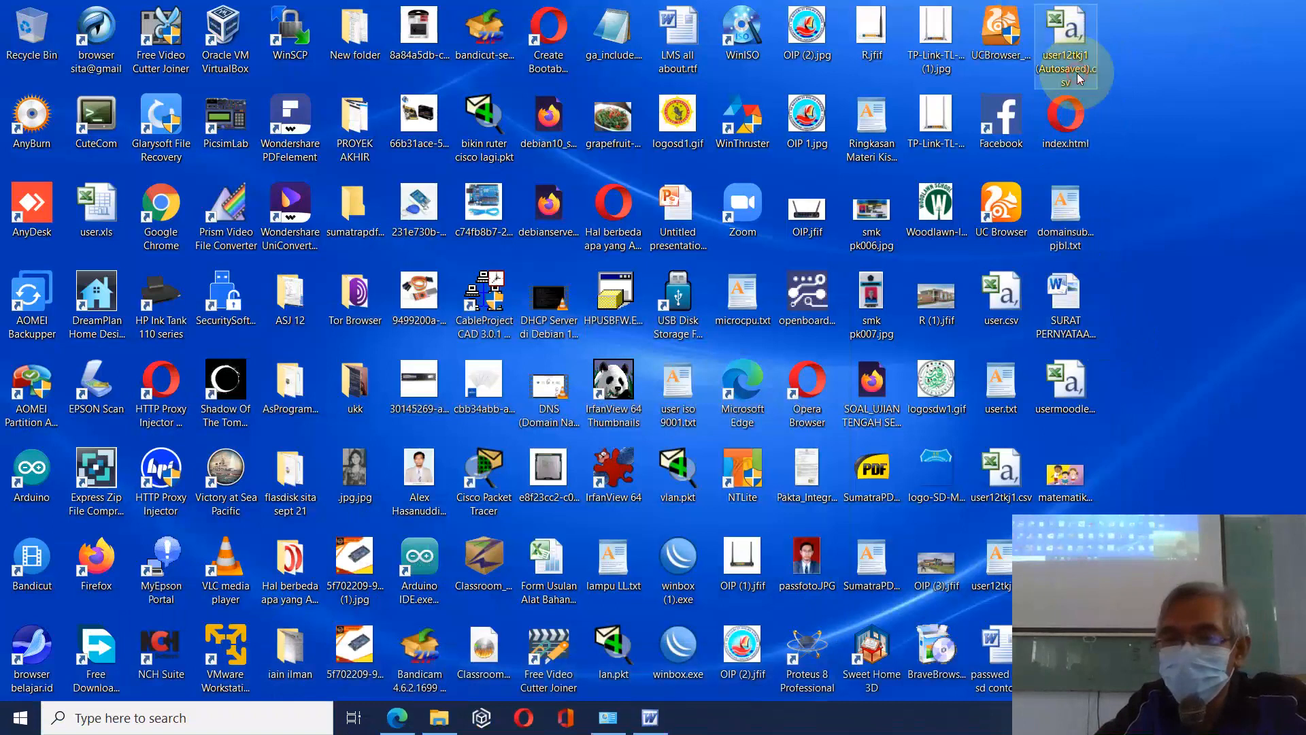
pyautogui.doubleClick(1068, 68)
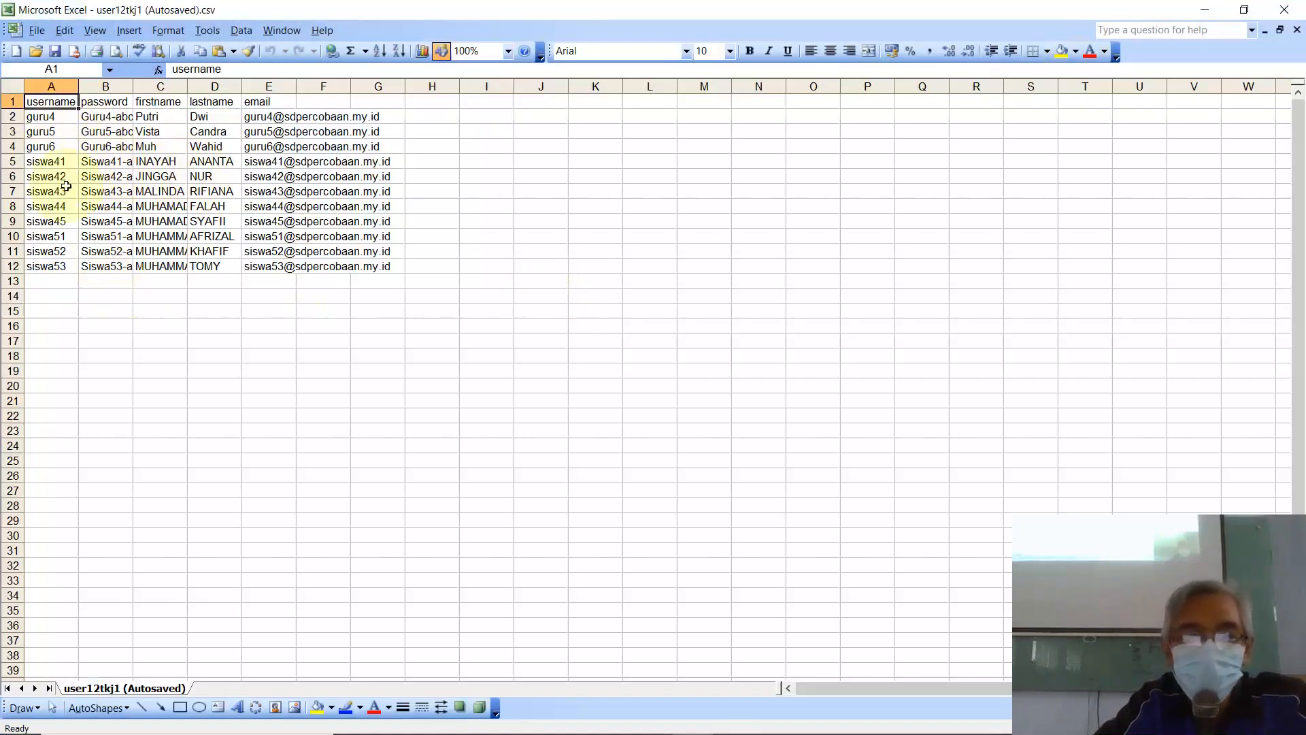
pyautogui.moveTo(137, 85); pyautogui.dragTo(174, 85)
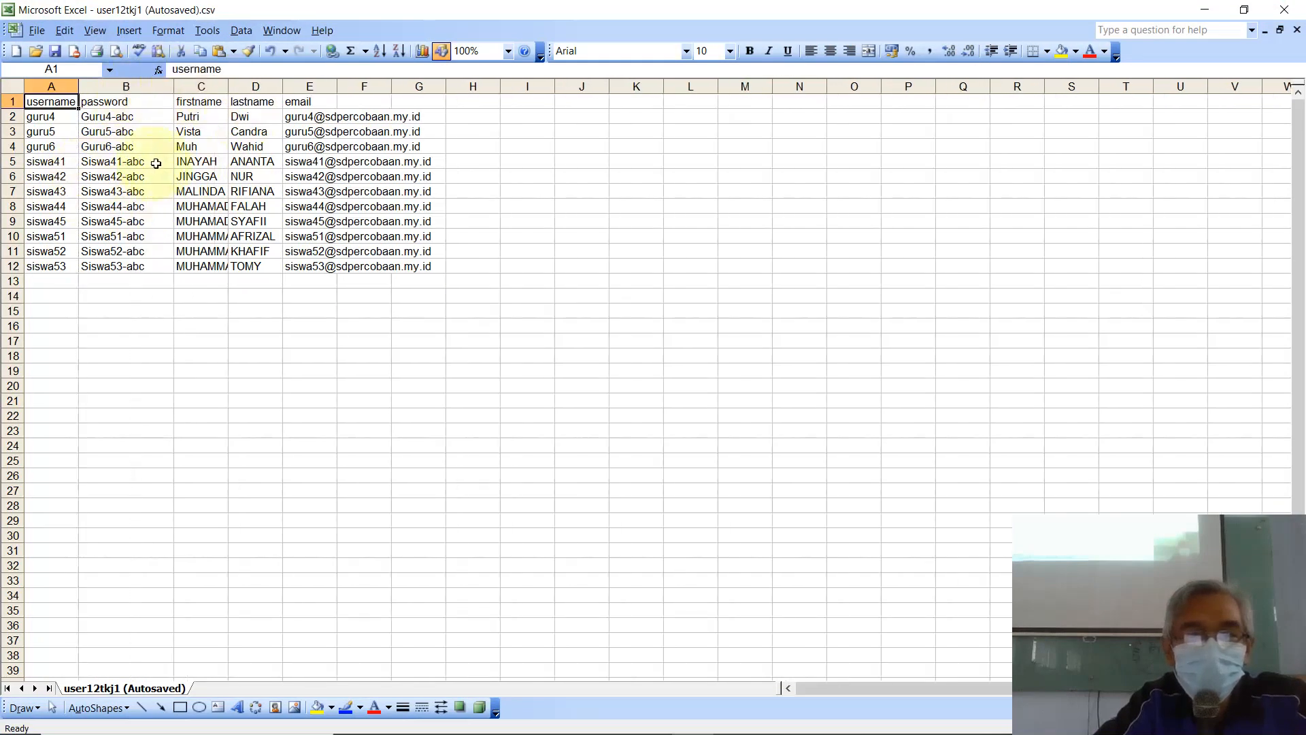
pyautogui.click(1204, 10)
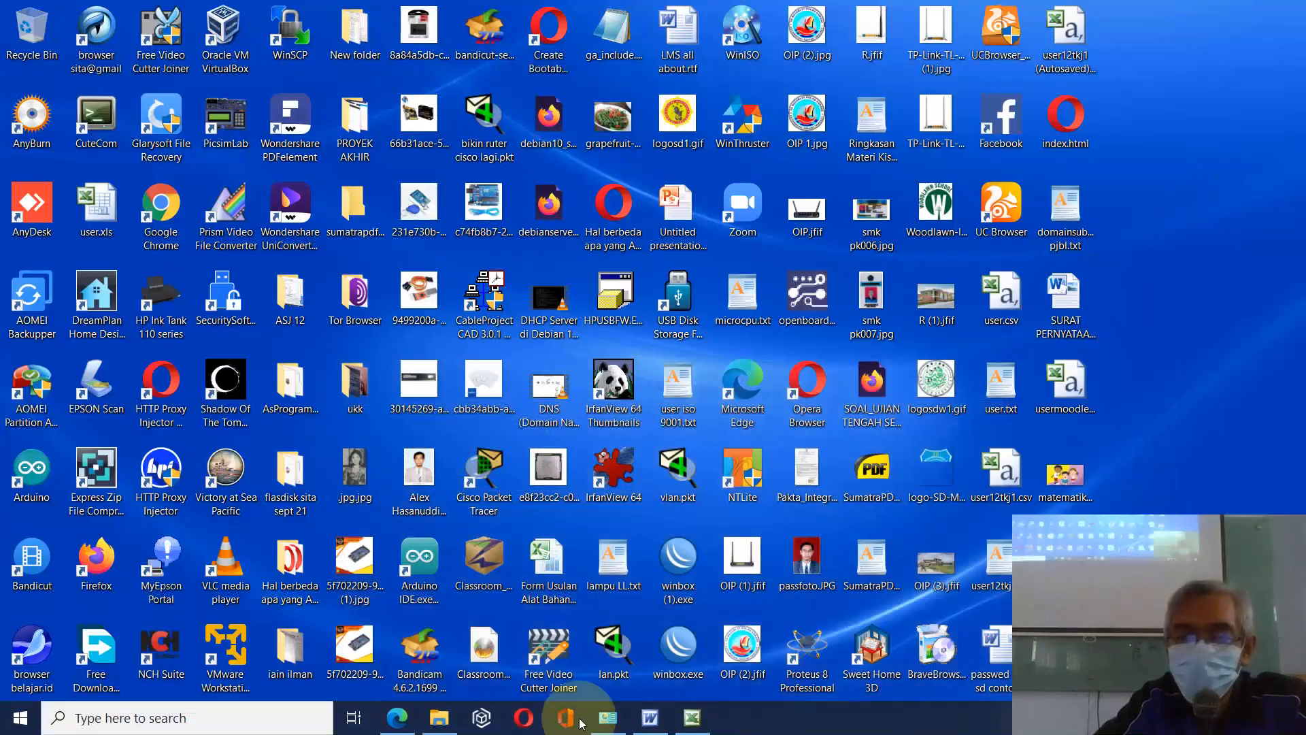
pyautogui.click(400, 702)
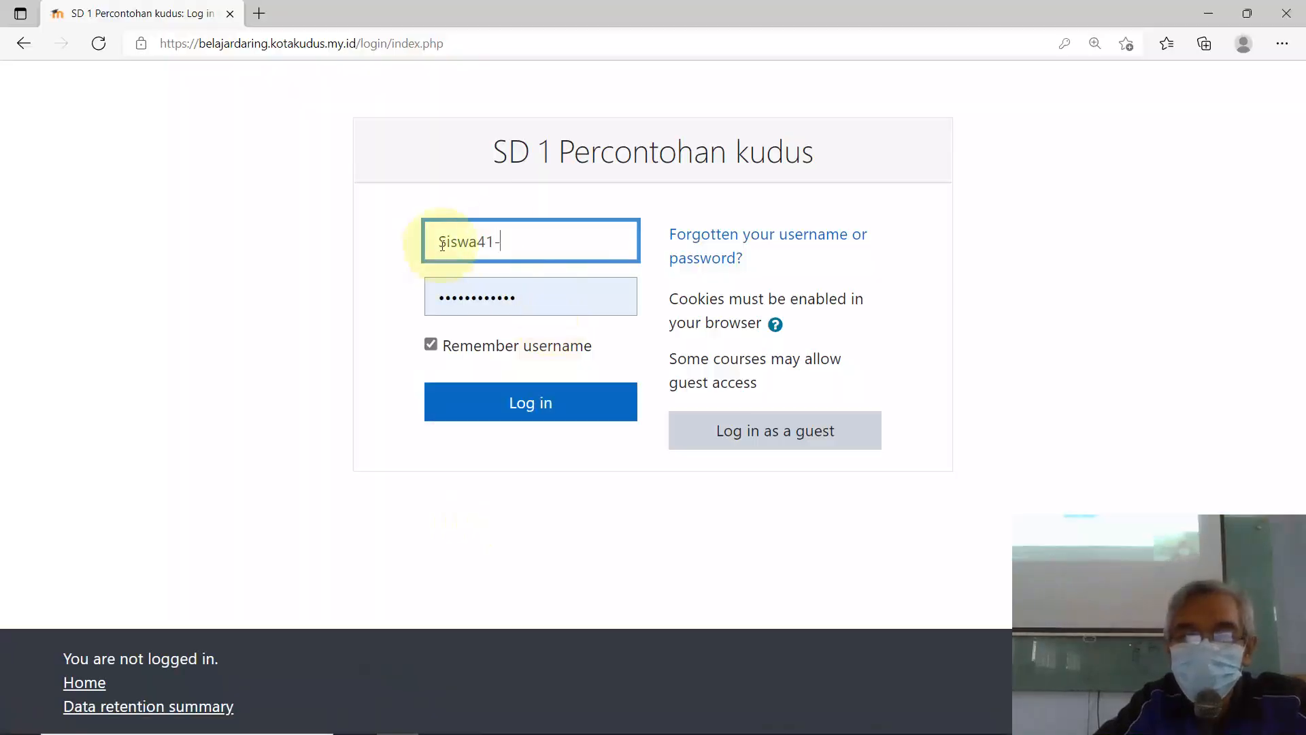
# Step: Log in with the student username 'siswa' and the student's password
pyautogui.moveTo(515, 235); pyautogui.dragTo(294, 255)
pyautogui.write('siswa')
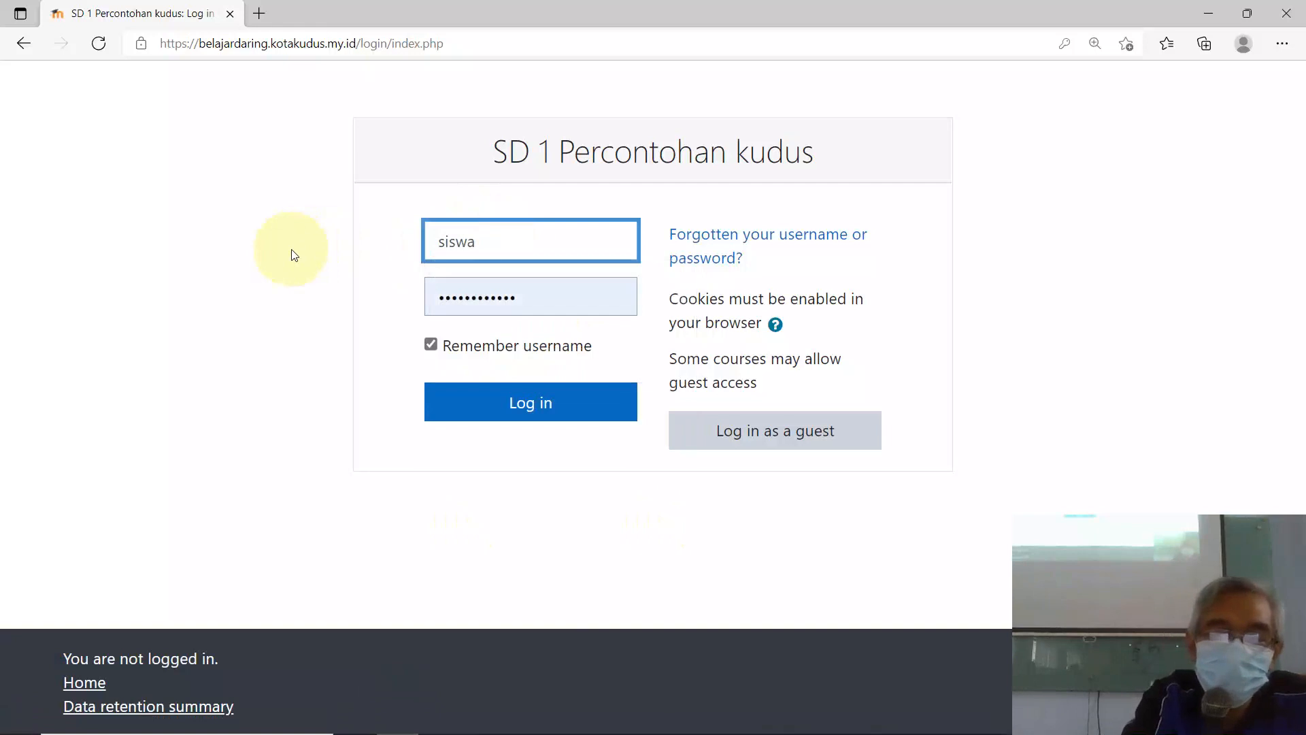
pyautogui.doubleClick(532, 298)
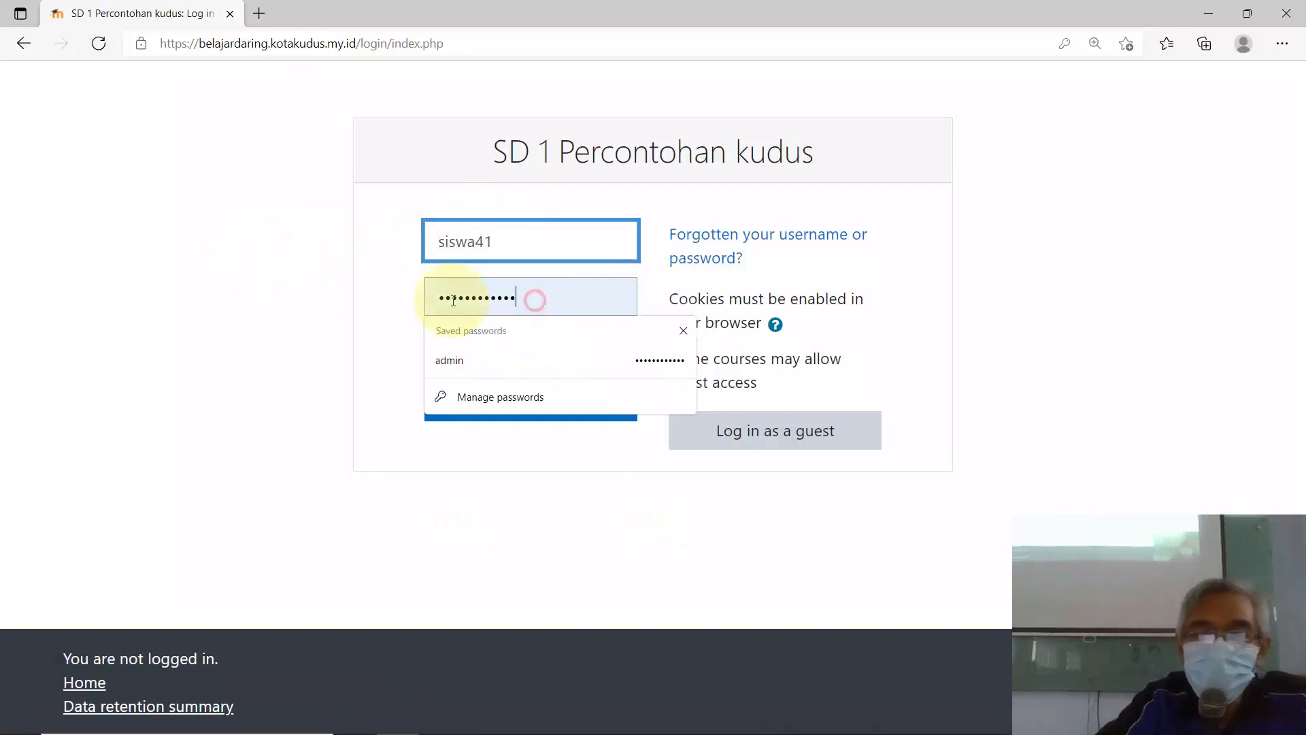
pyautogui.write('s')
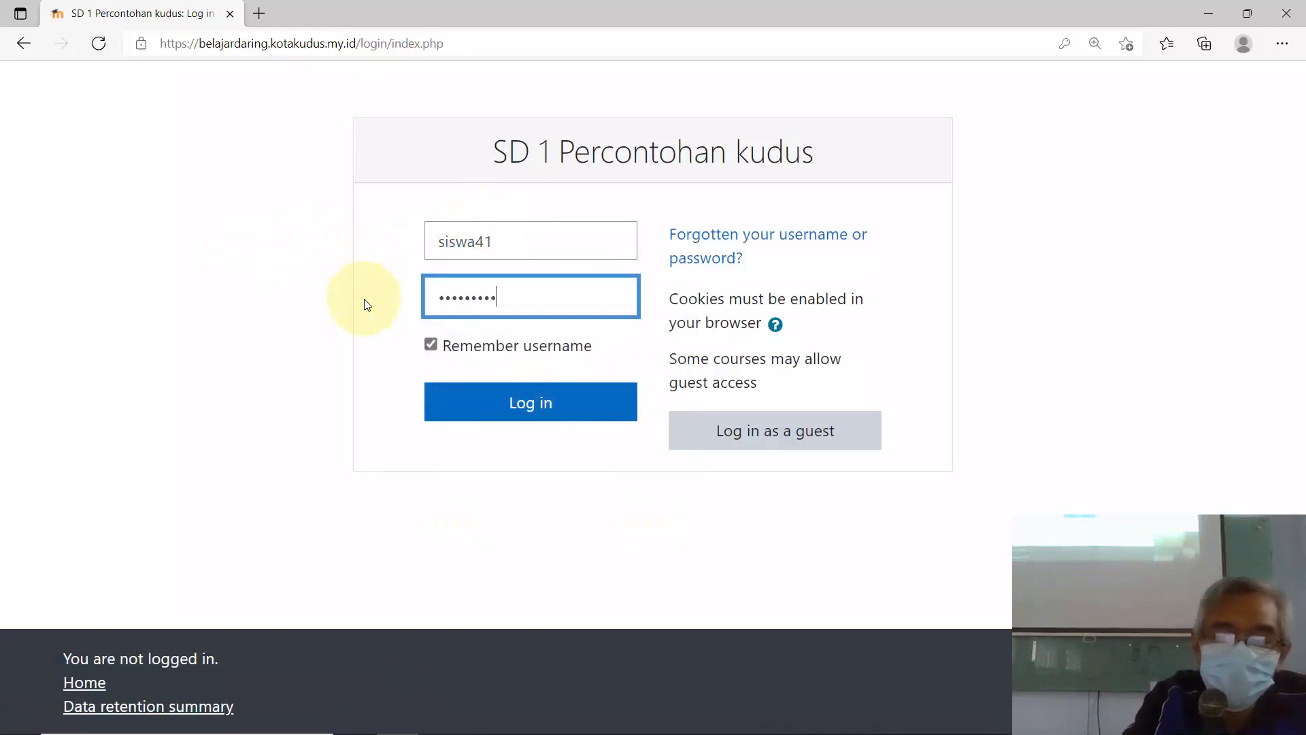
pyautogui.click(509, 407)
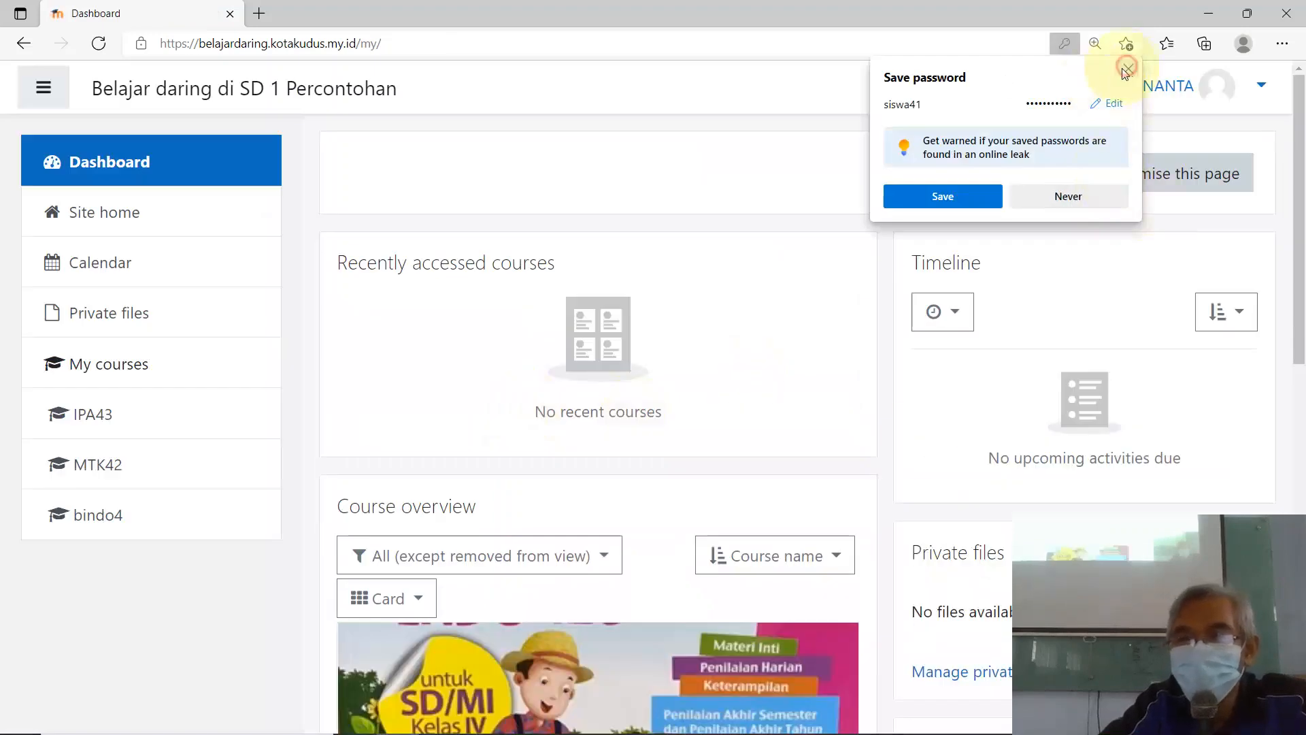
# Step: Decline saving the password and scroll through the student's Course overview
pyautogui.click(1126, 68)
pyautogui.scroll(-3, 1078, 469)
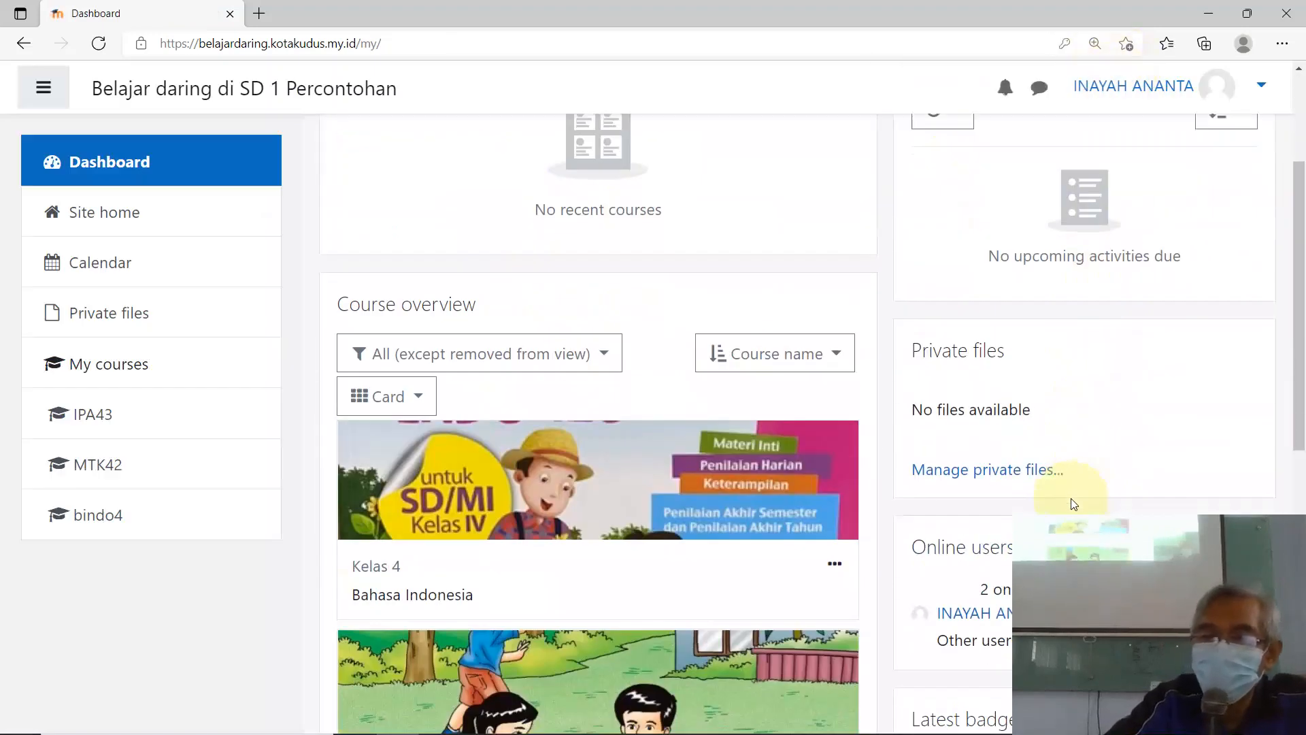
pyautogui.scroll(-4, 905, 568)
pyautogui.scroll(7, 735, 562)
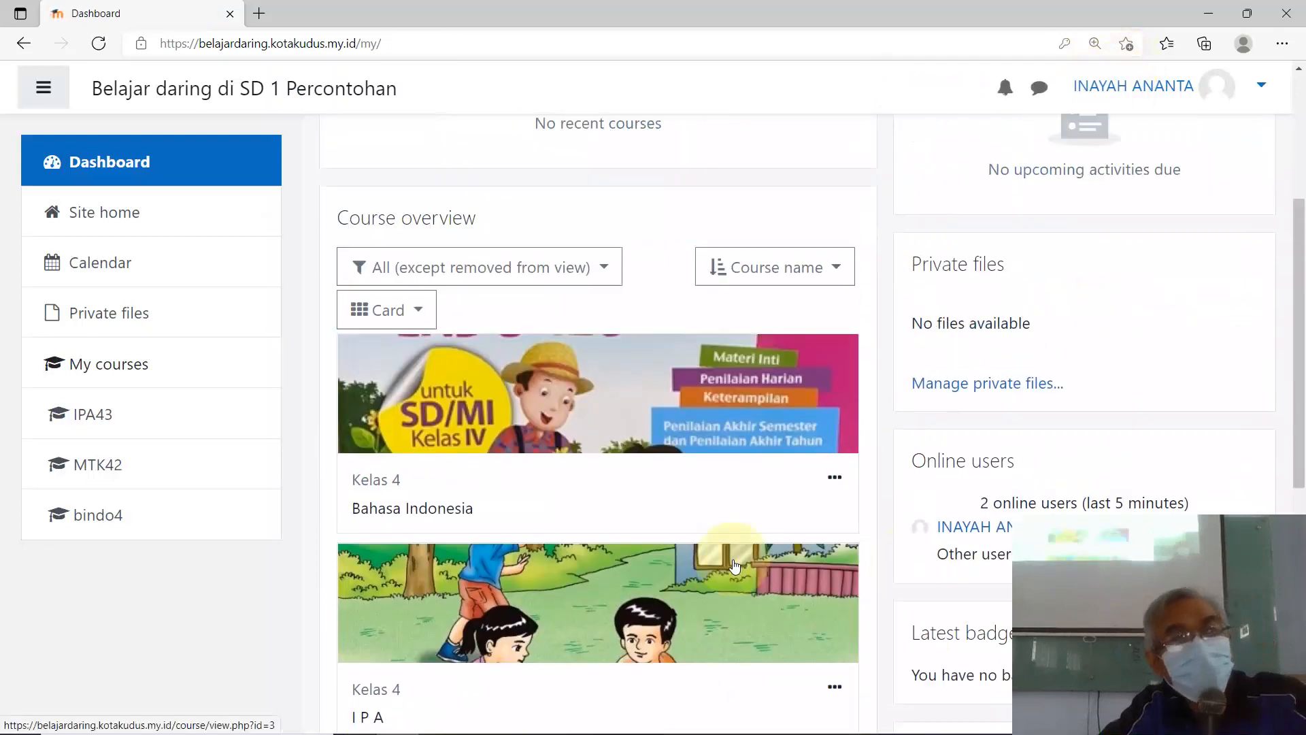
pyautogui.scroll(-4, 733, 559)
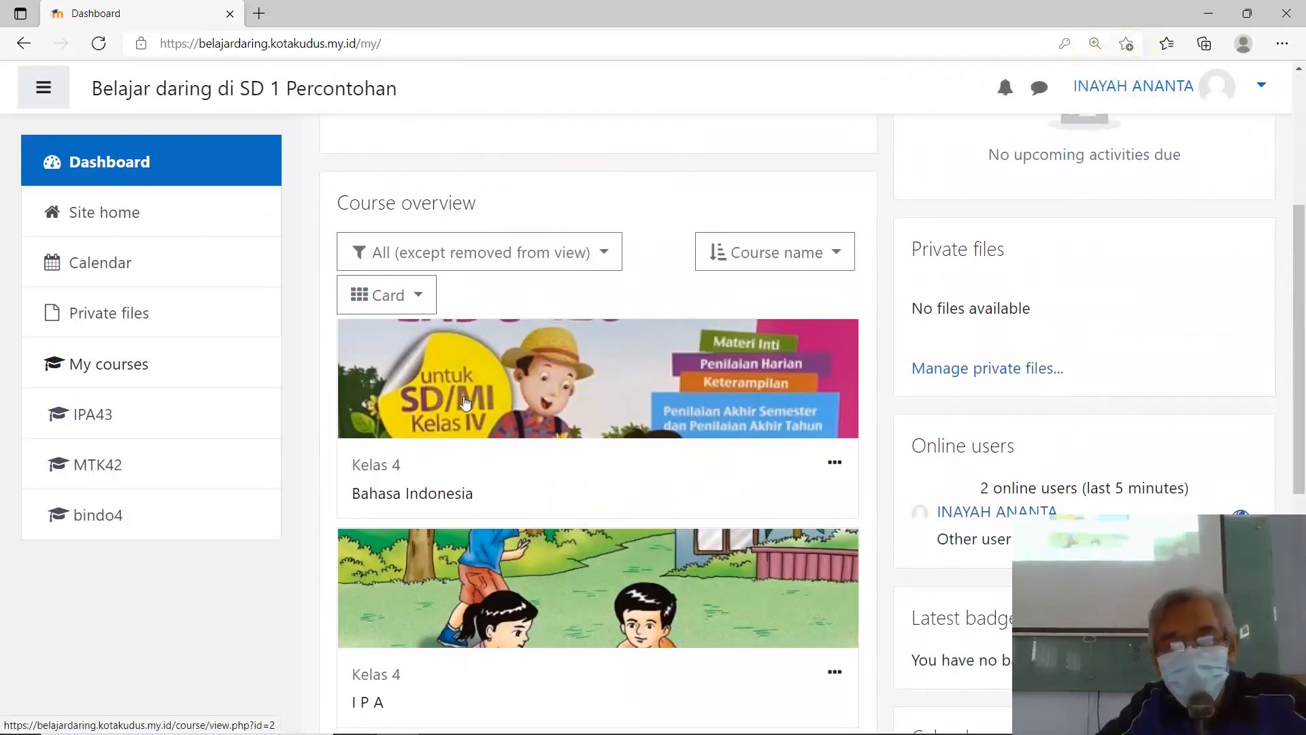
pyautogui.scroll(-5, 572, 467)
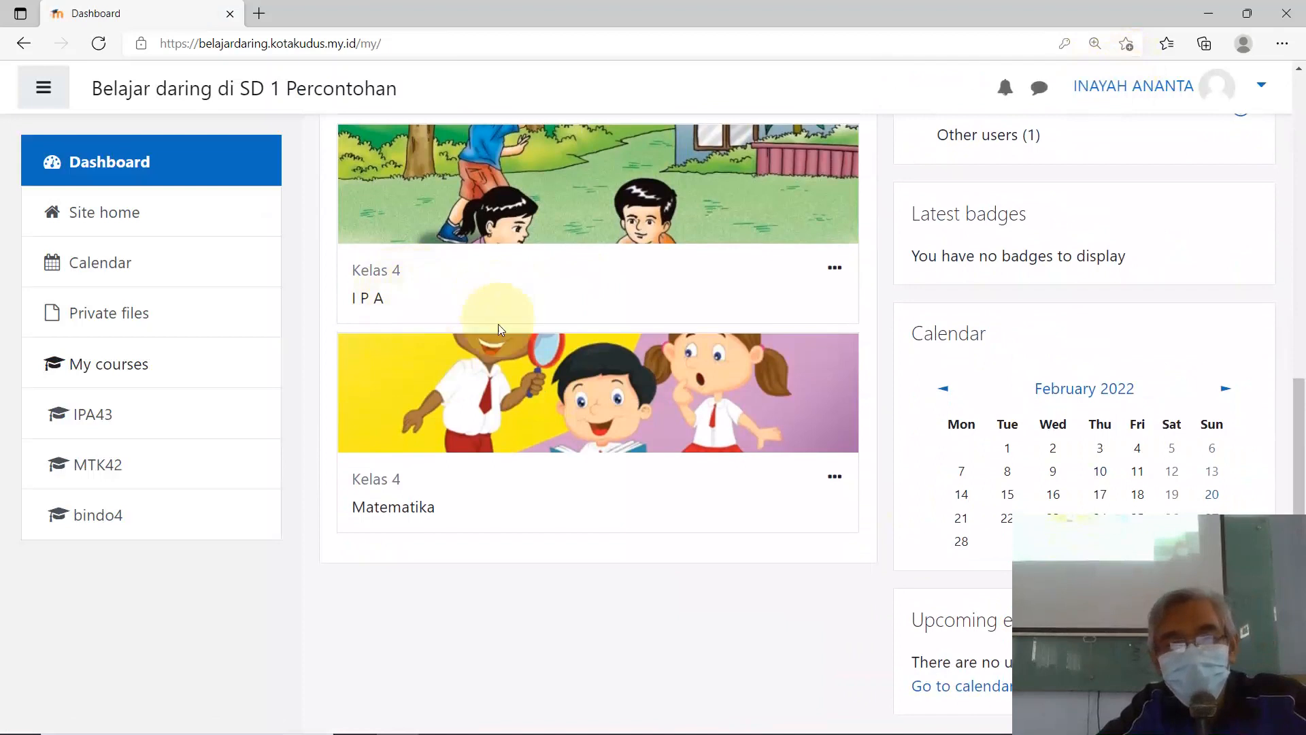
pyautogui.scroll(4, 509, 471)
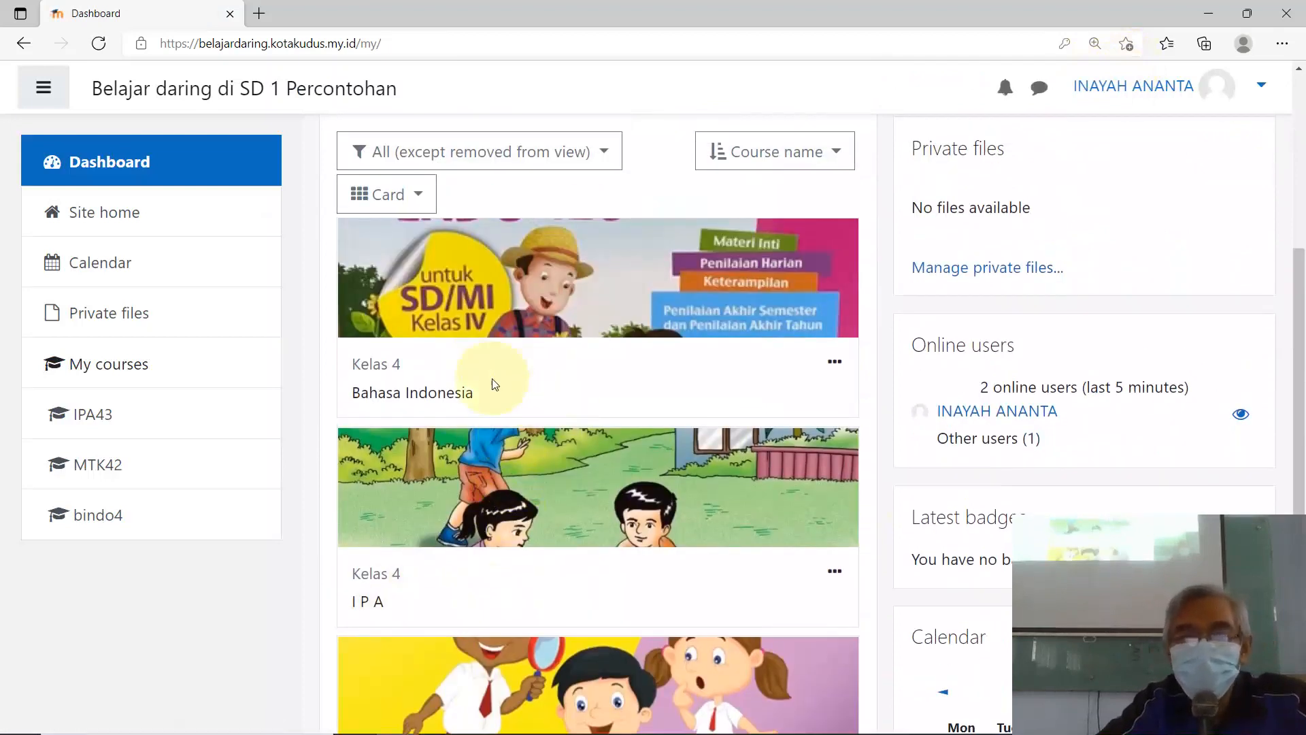
pyautogui.scroll(-1, 602, 451)
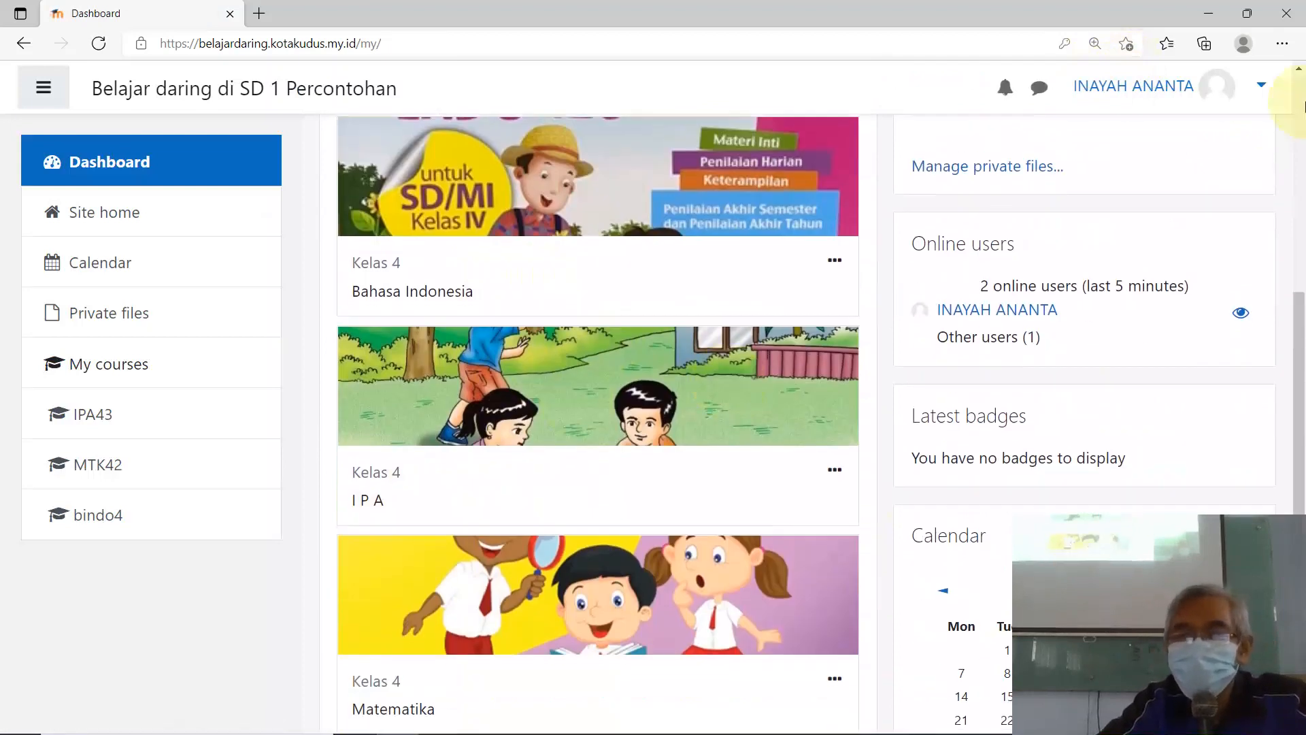
# Step: Restore the Edge window, move it up-left and narrow it to frame the three course cards
pyautogui.click(1254, 16)
pyautogui.moveTo(1055, 56); pyautogui.dragTo(719, 24)
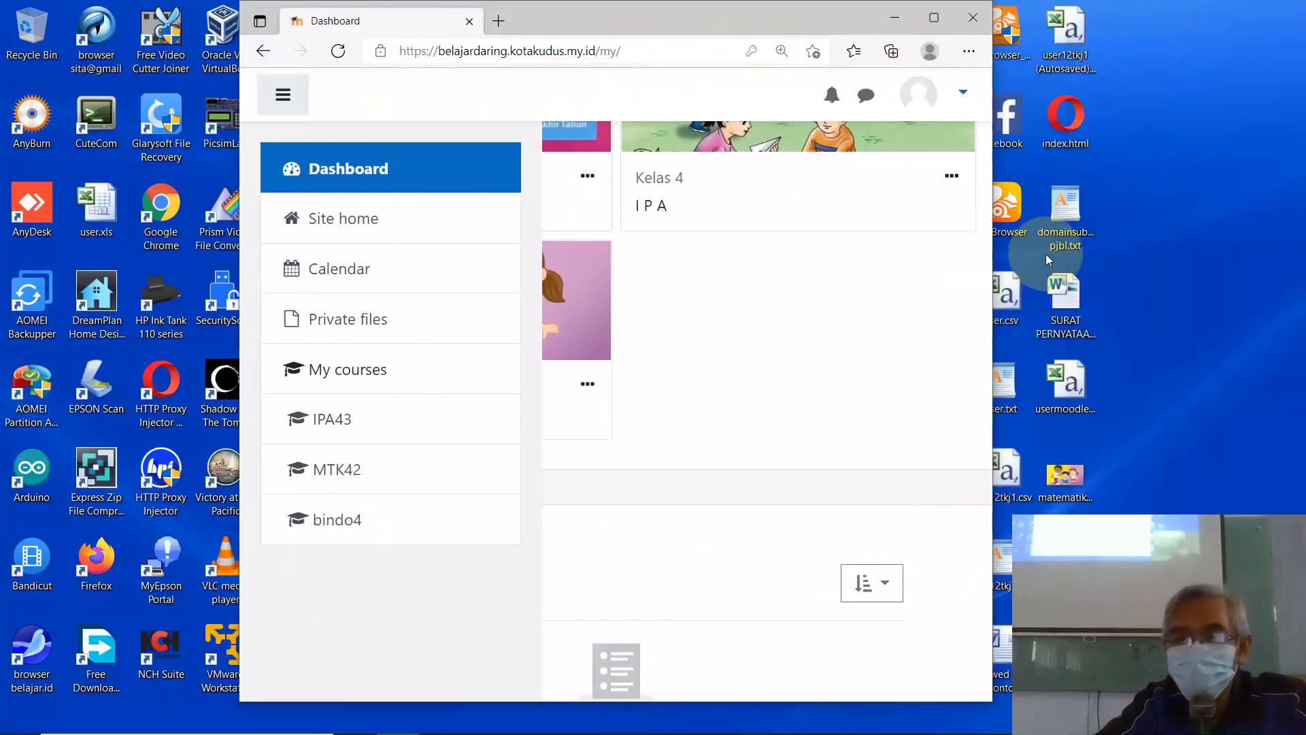
pyautogui.moveTo(993, 249); pyautogui.dragTo(1166, 262)
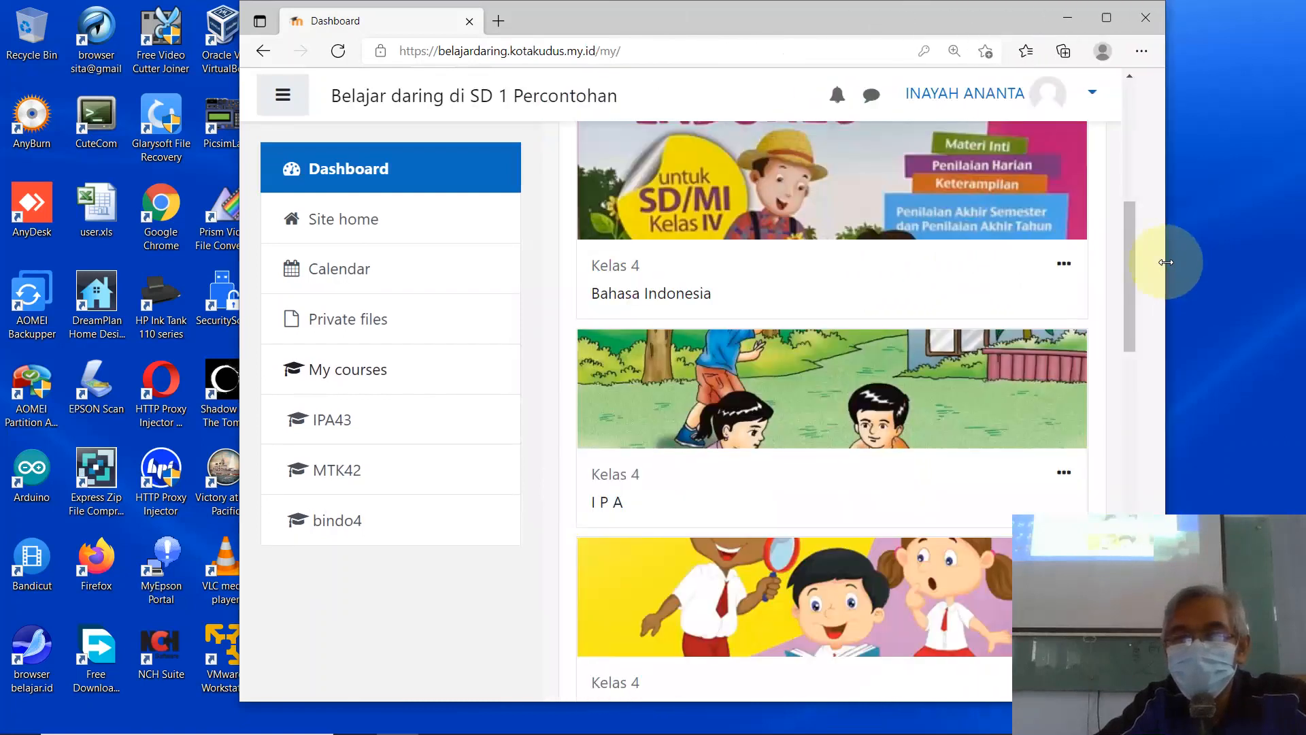
pyautogui.scroll(2, 1068, 286)
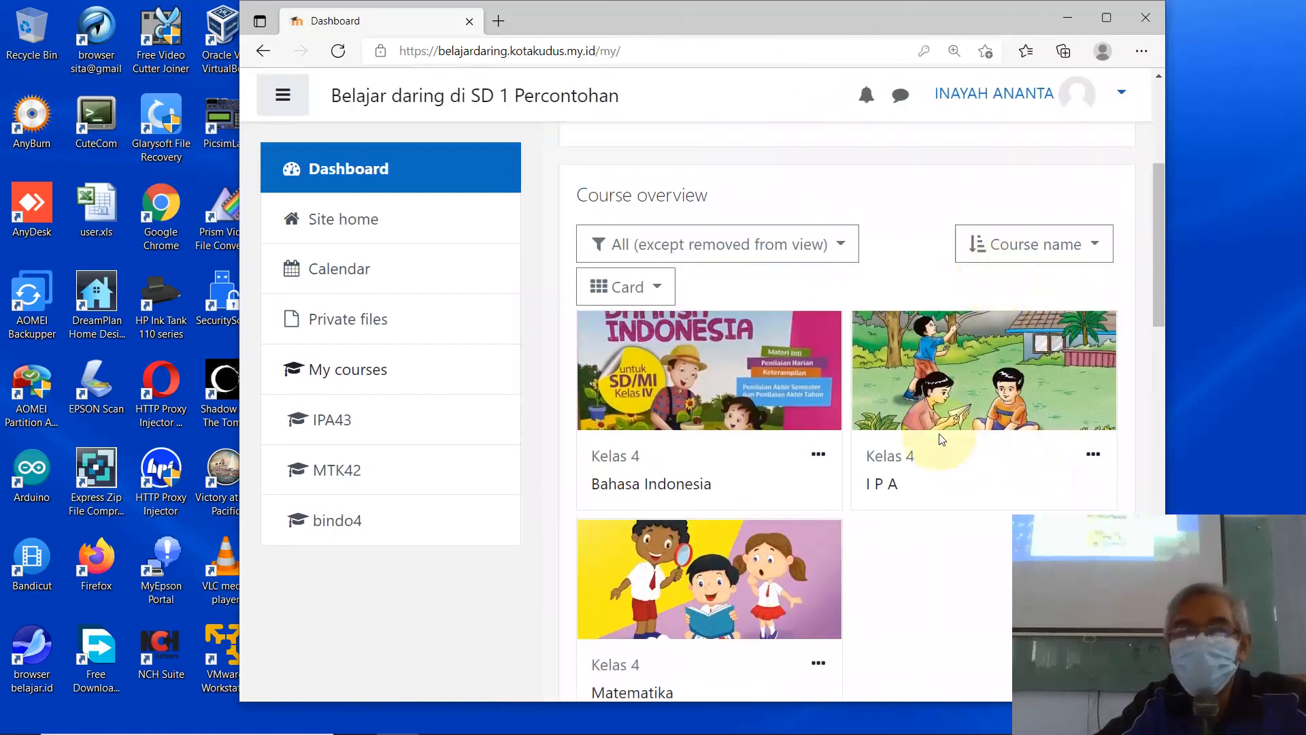
pyautogui.scroll(-2, 884, 520)
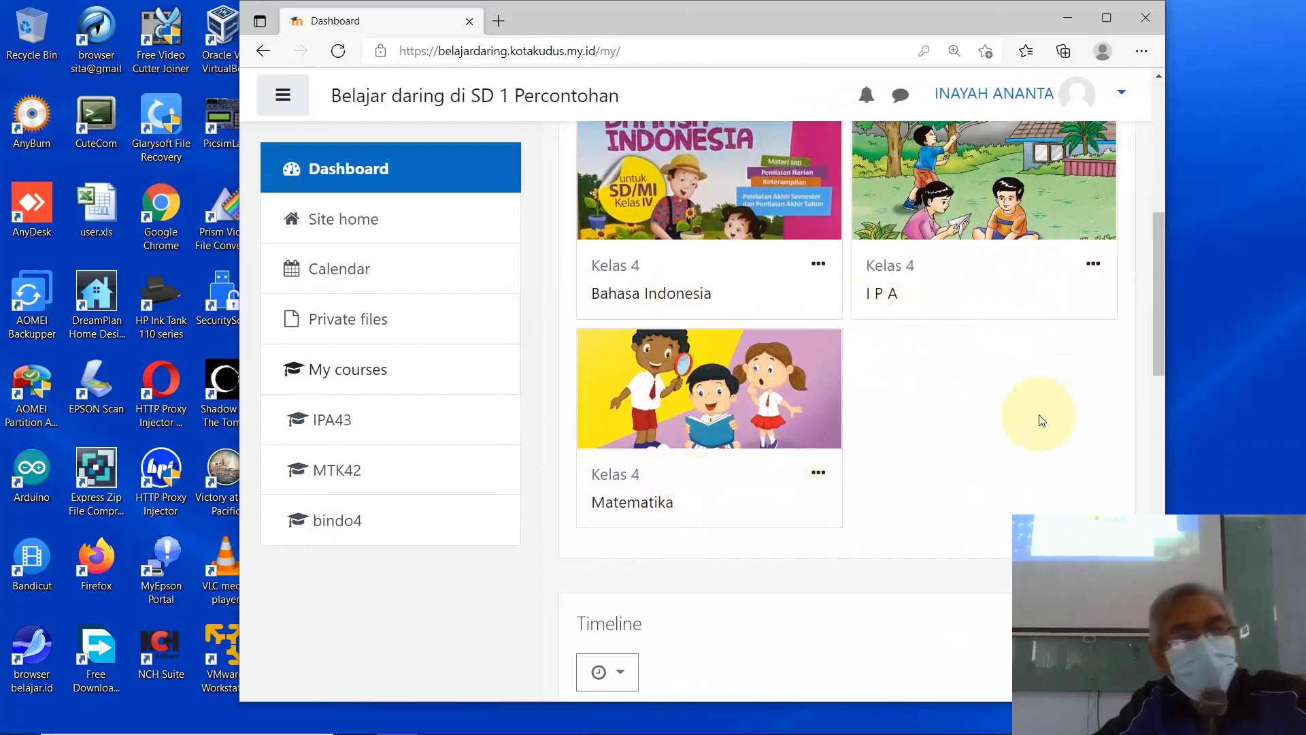
pyautogui.scroll(2, 1021, 415)
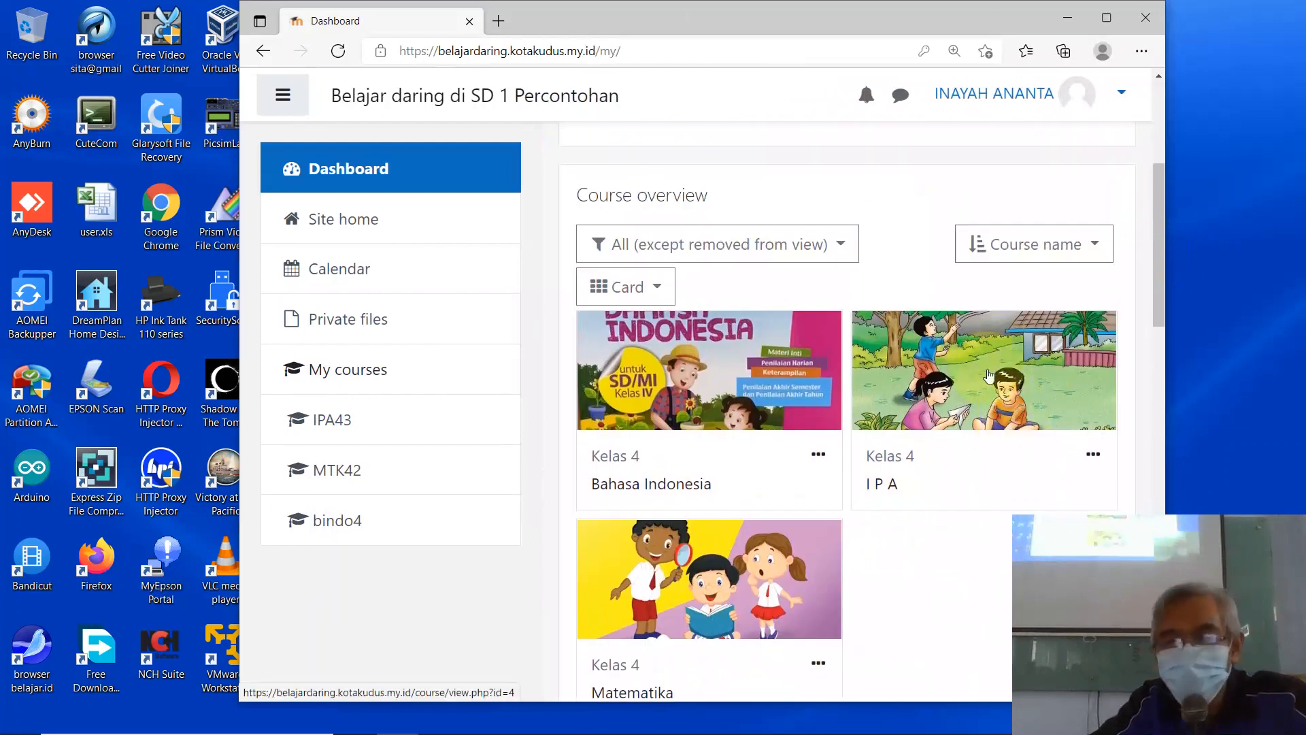